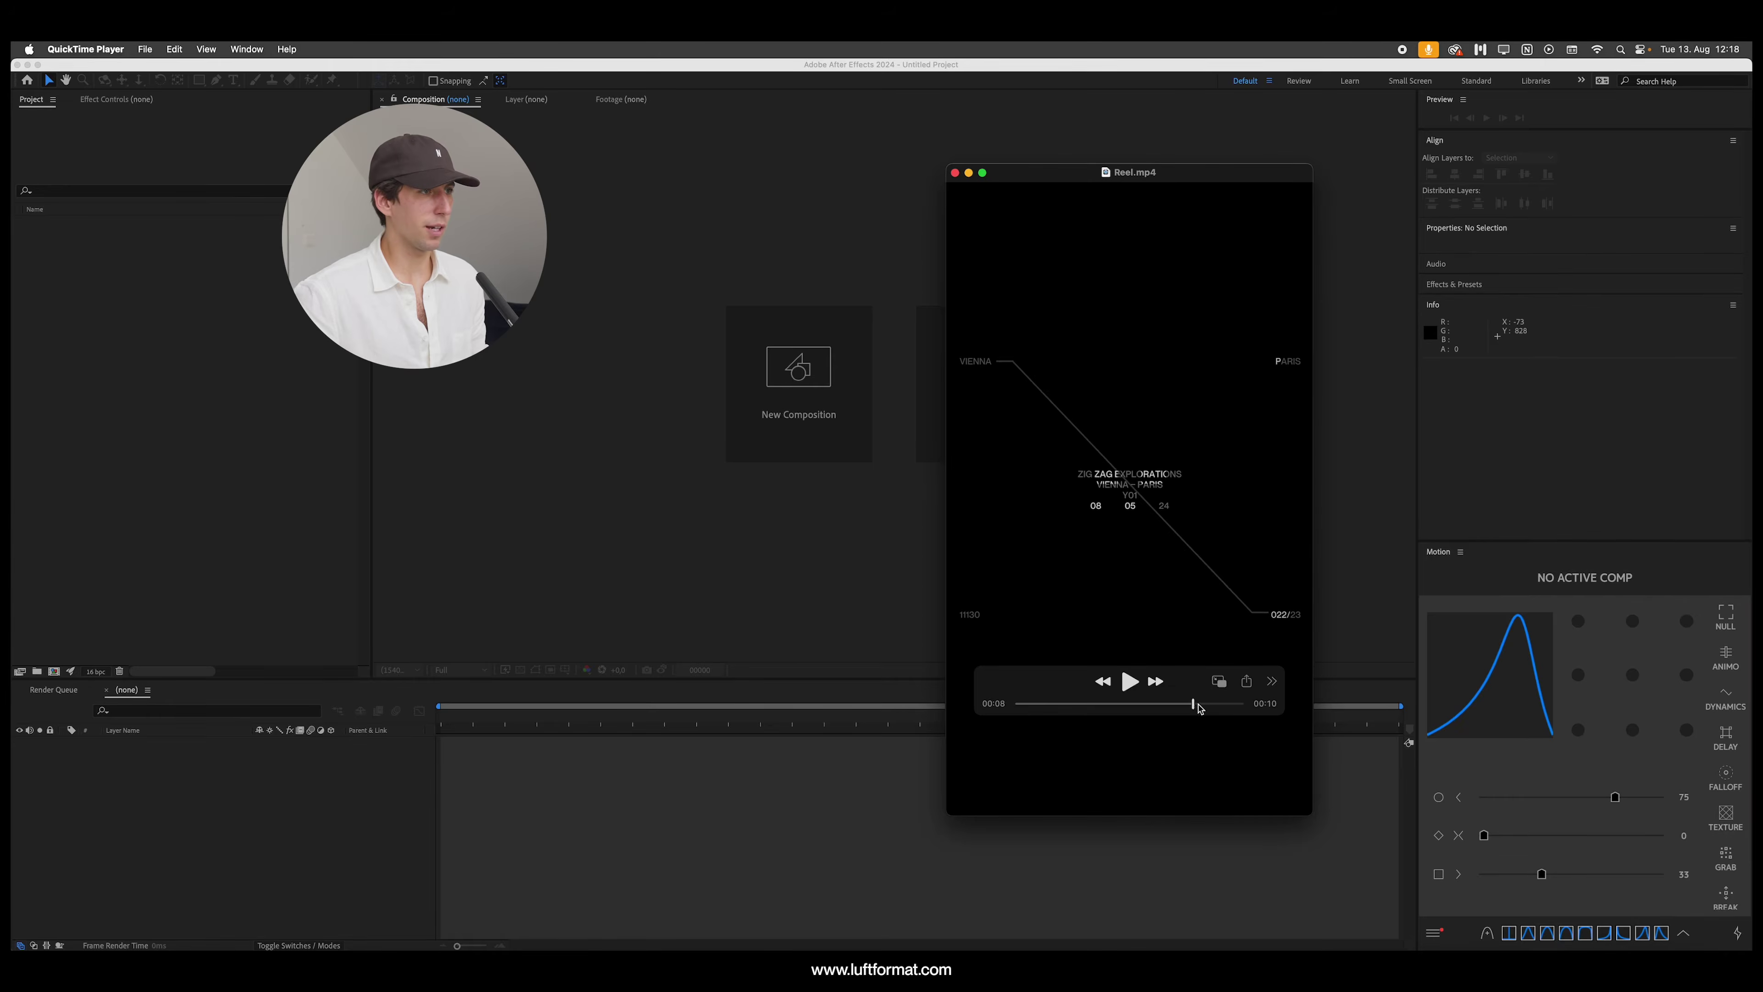
key(space)
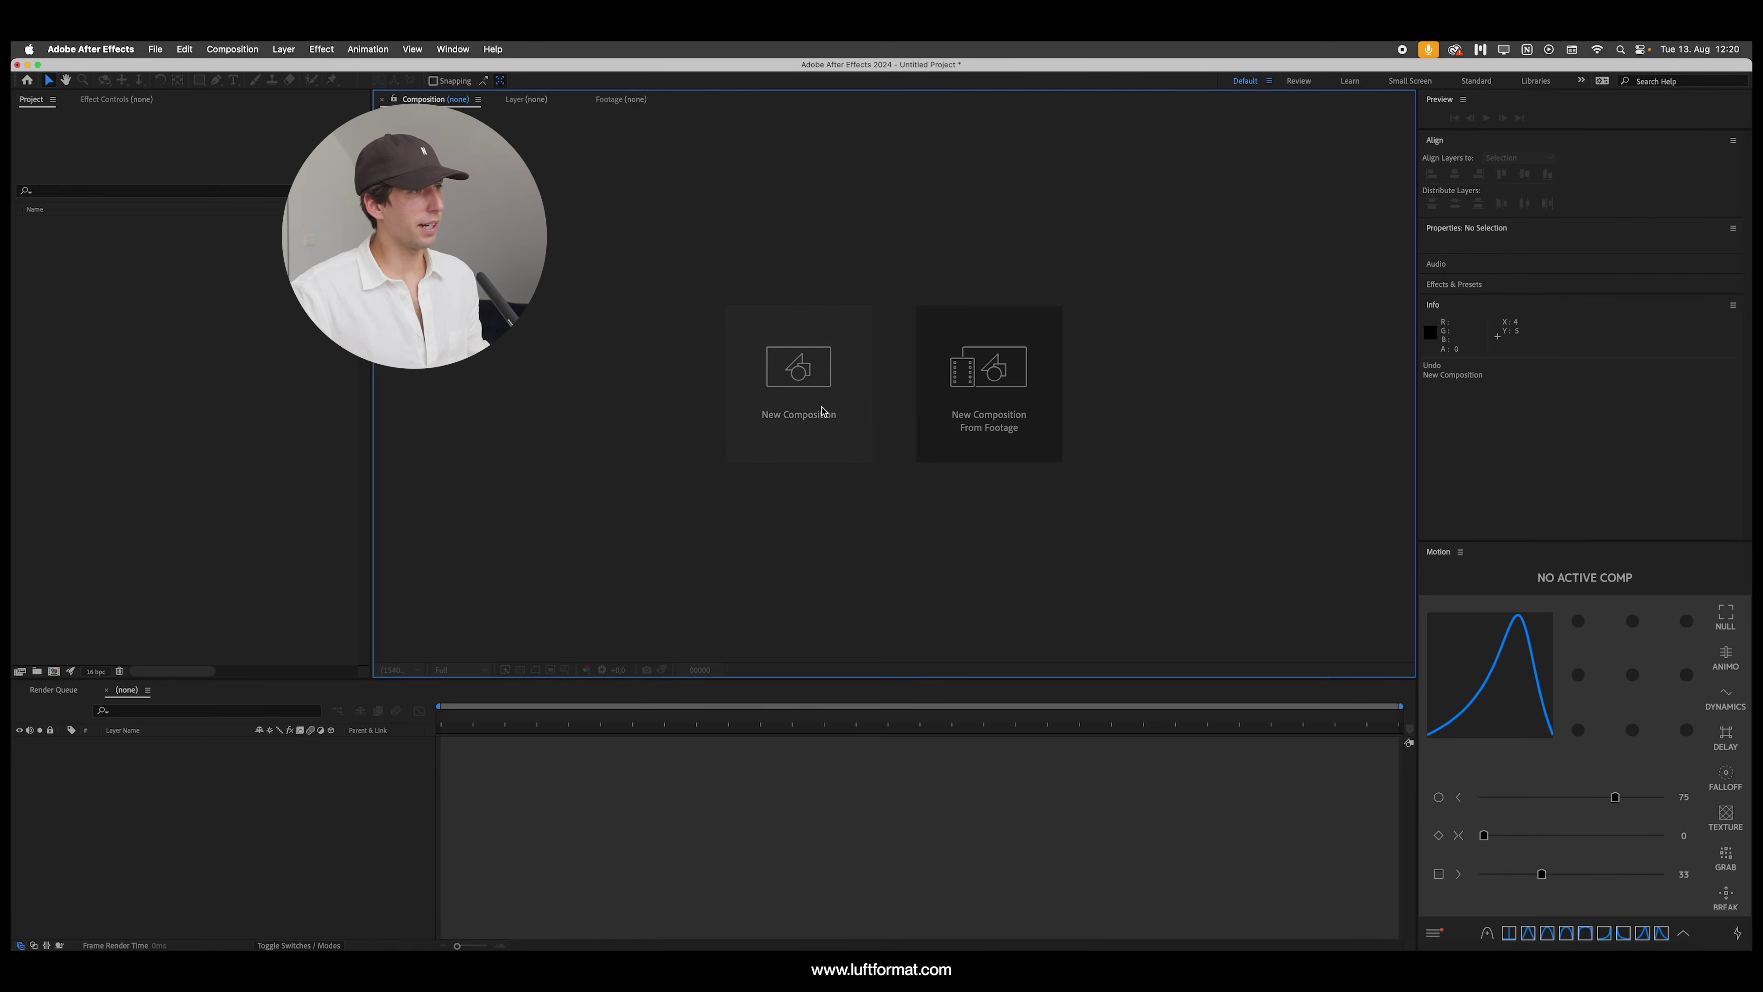
Step: Create a 2000 × 2000 px composition named "Zig Zag 1" at 30 fps with a duration of 300 frames
click(803, 382)
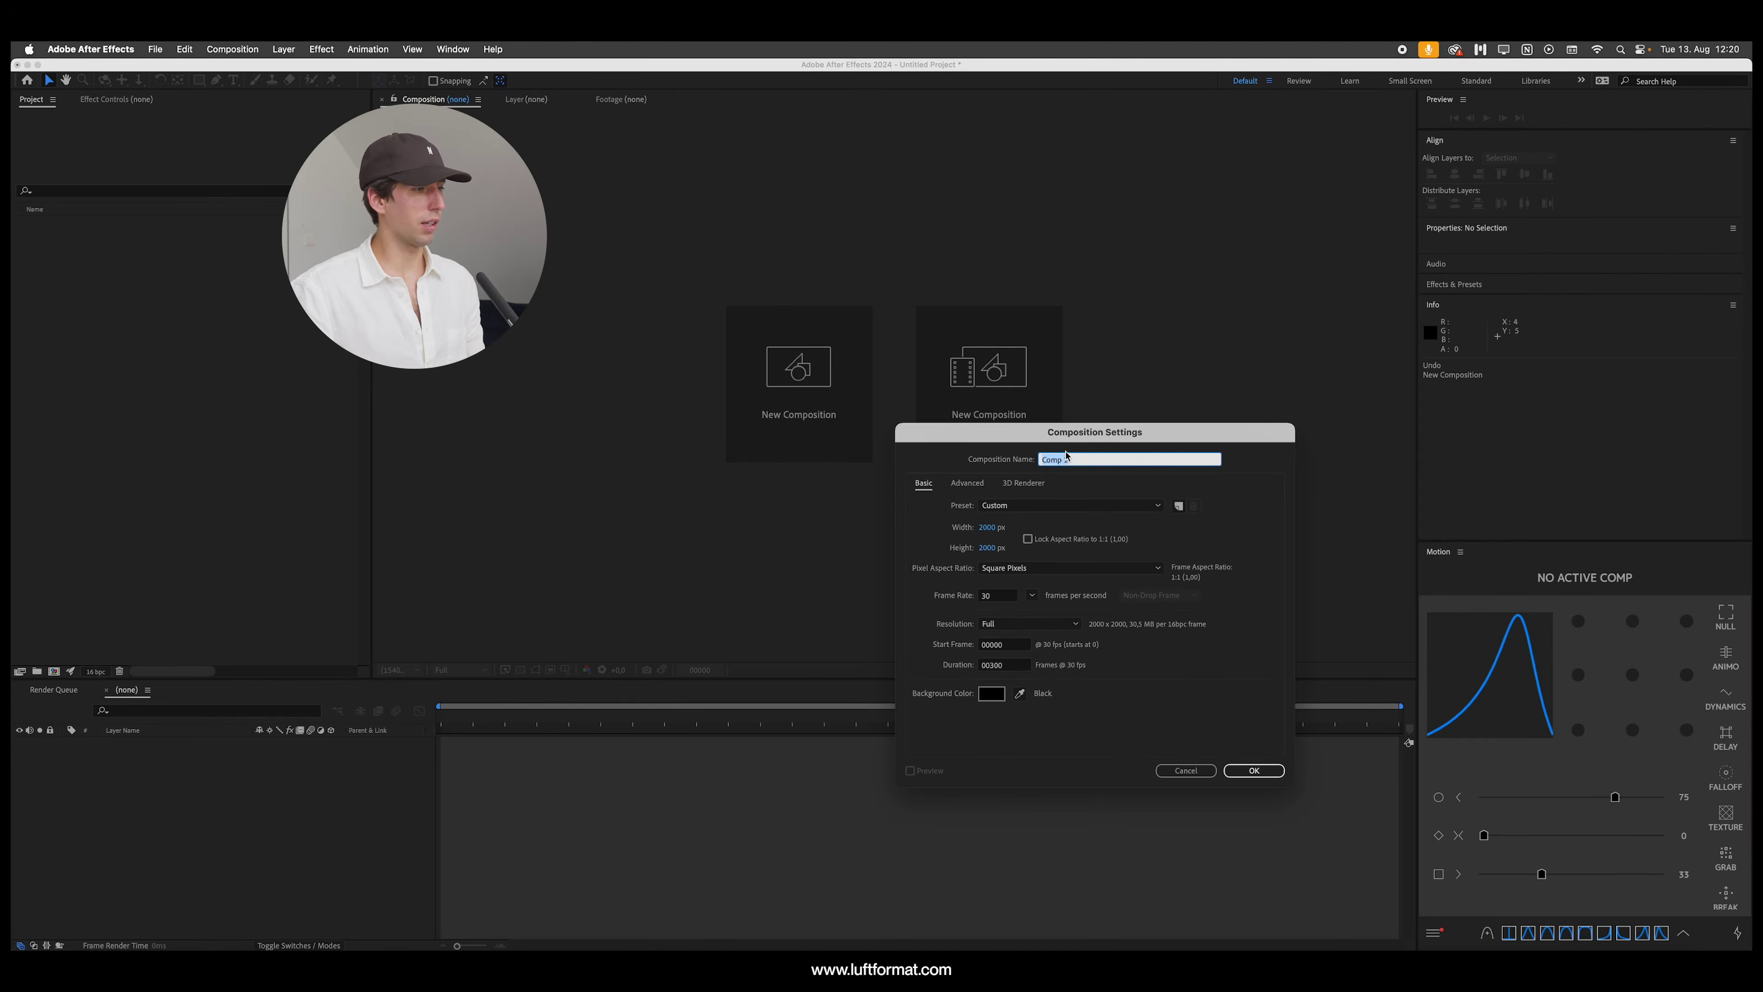
text(Zig Zag 1)
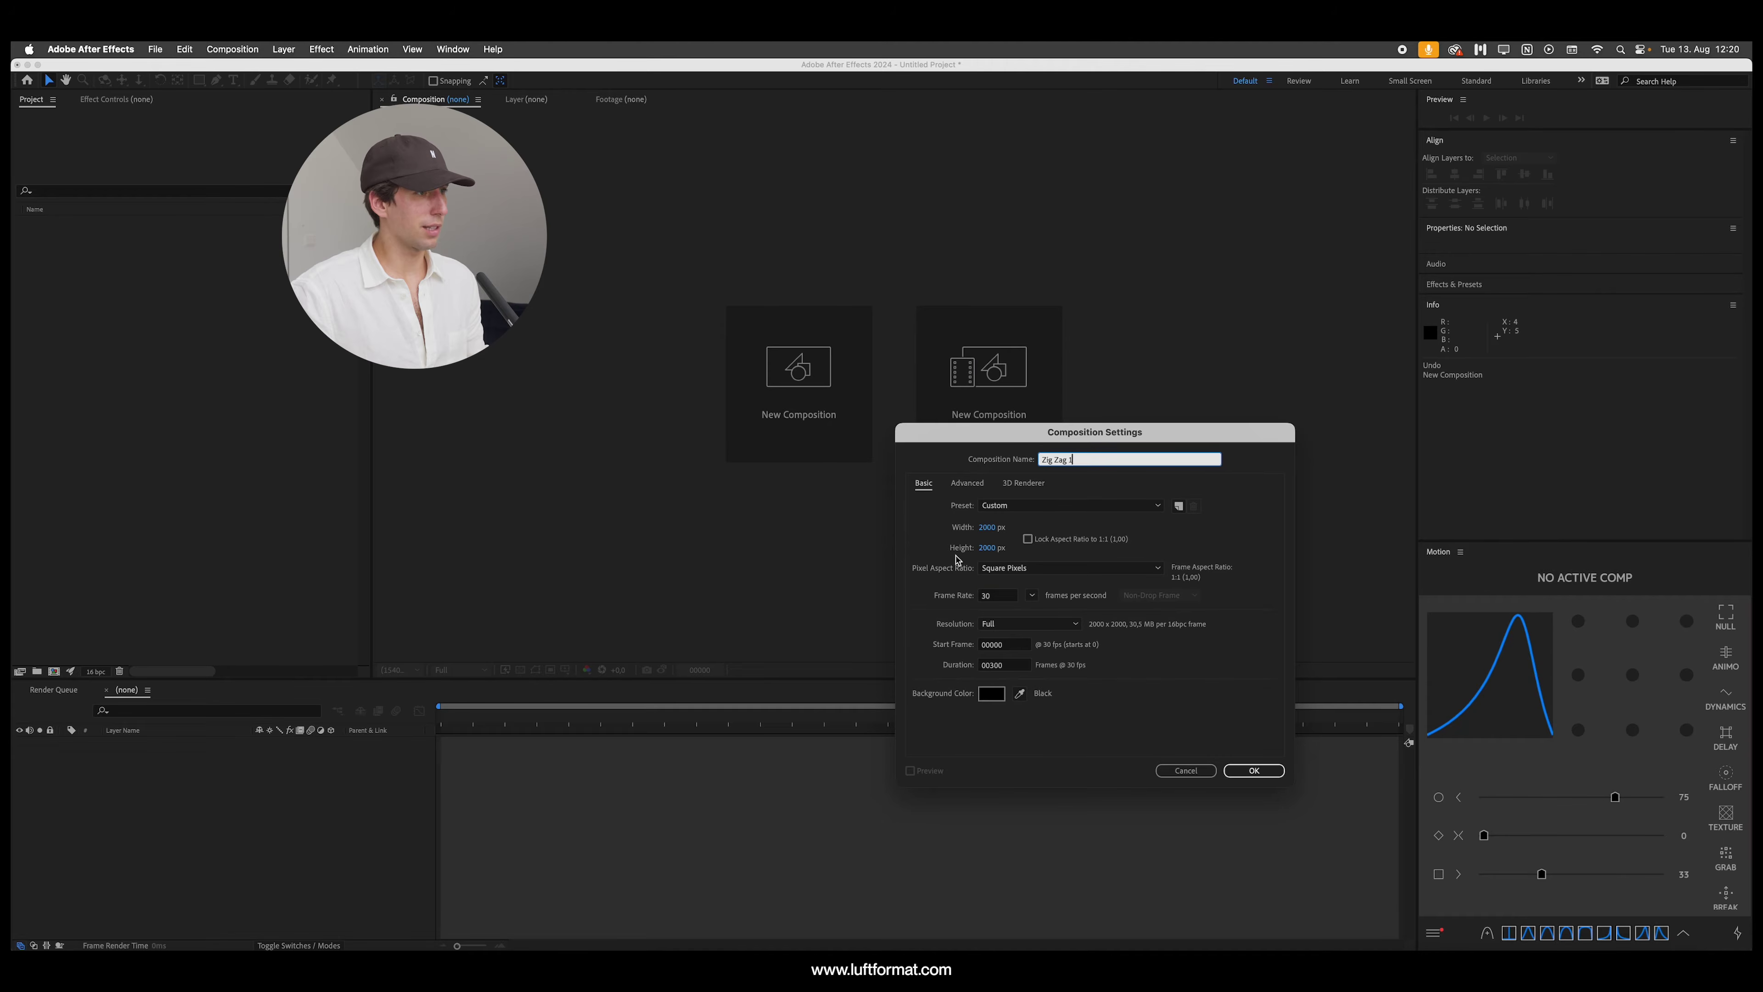
click(996, 596)
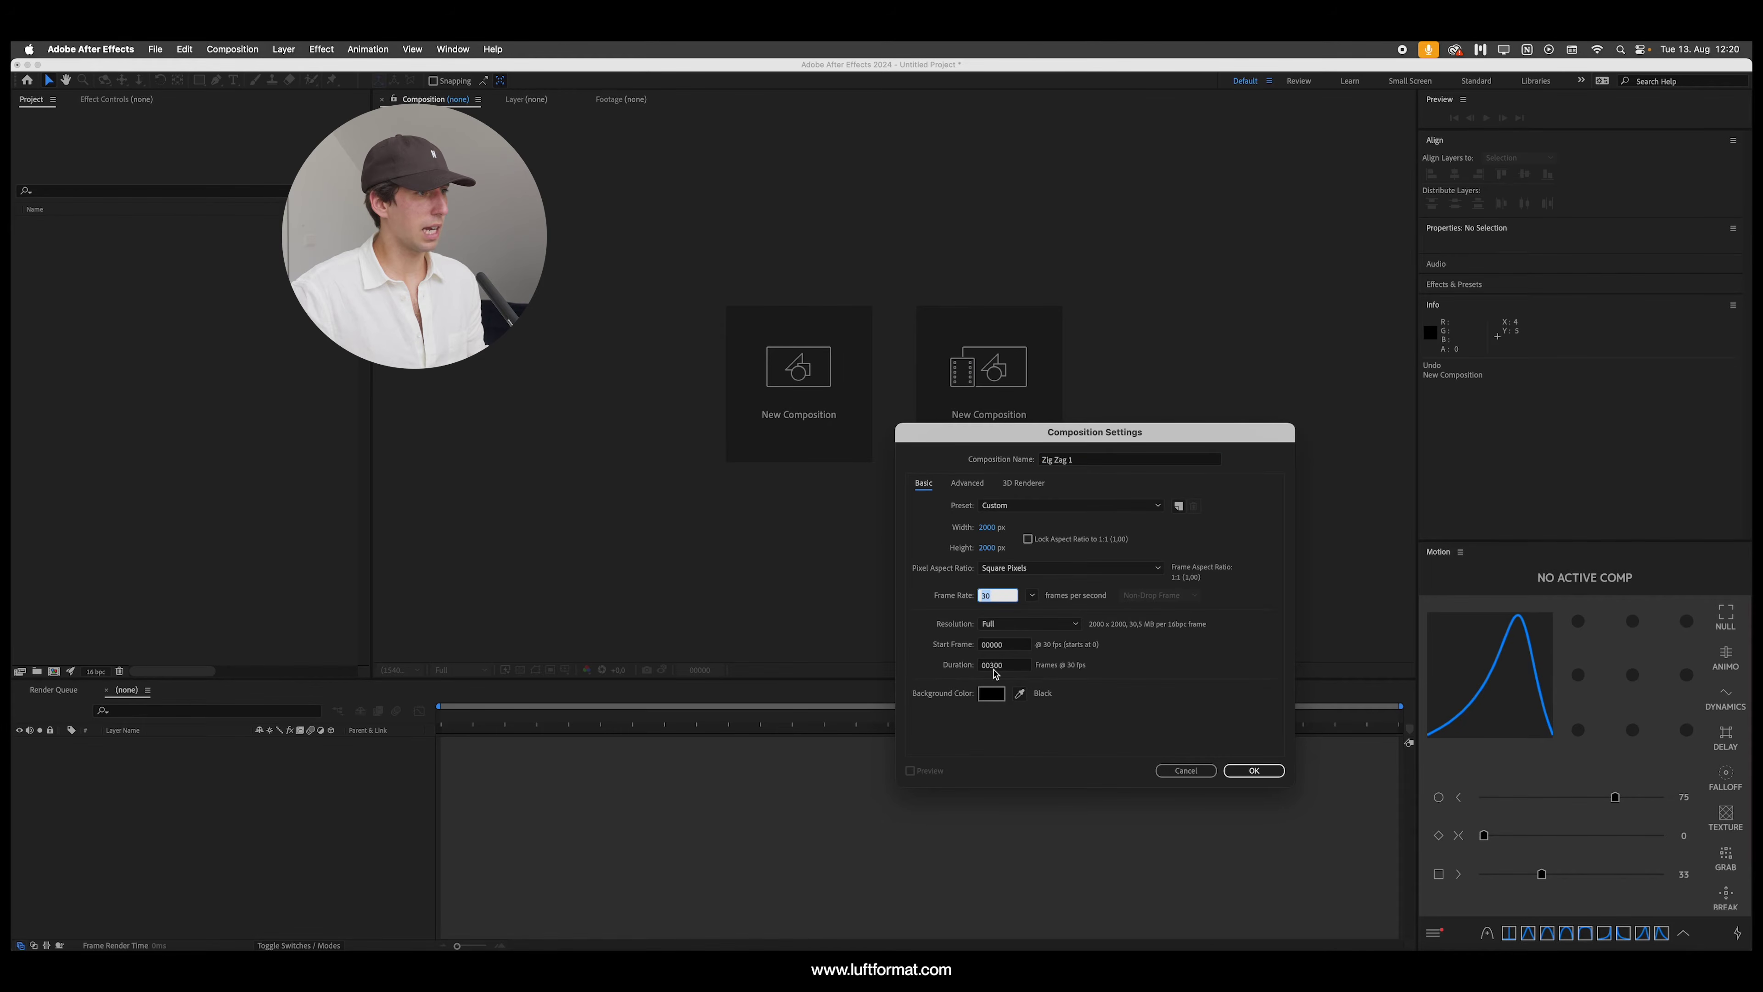
click(993, 668)
click(1258, 771)
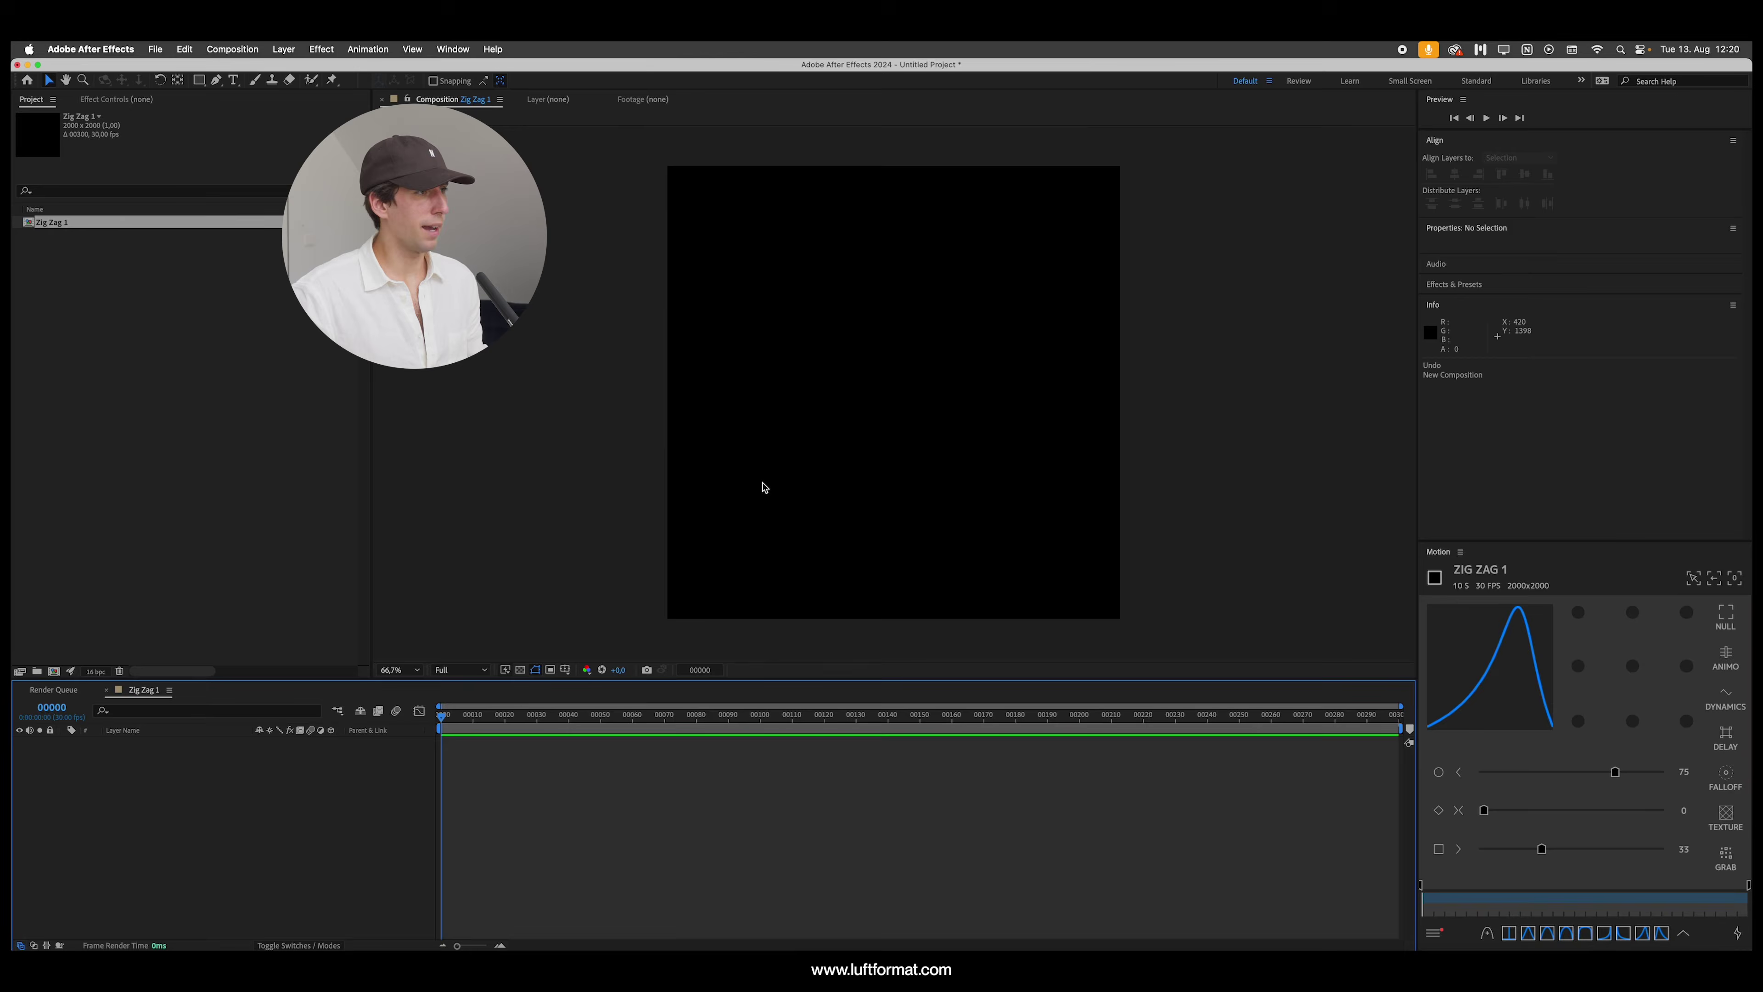
Step: Create a composition-sized light gray solid named "BG" and lock its layer
key(super+y)
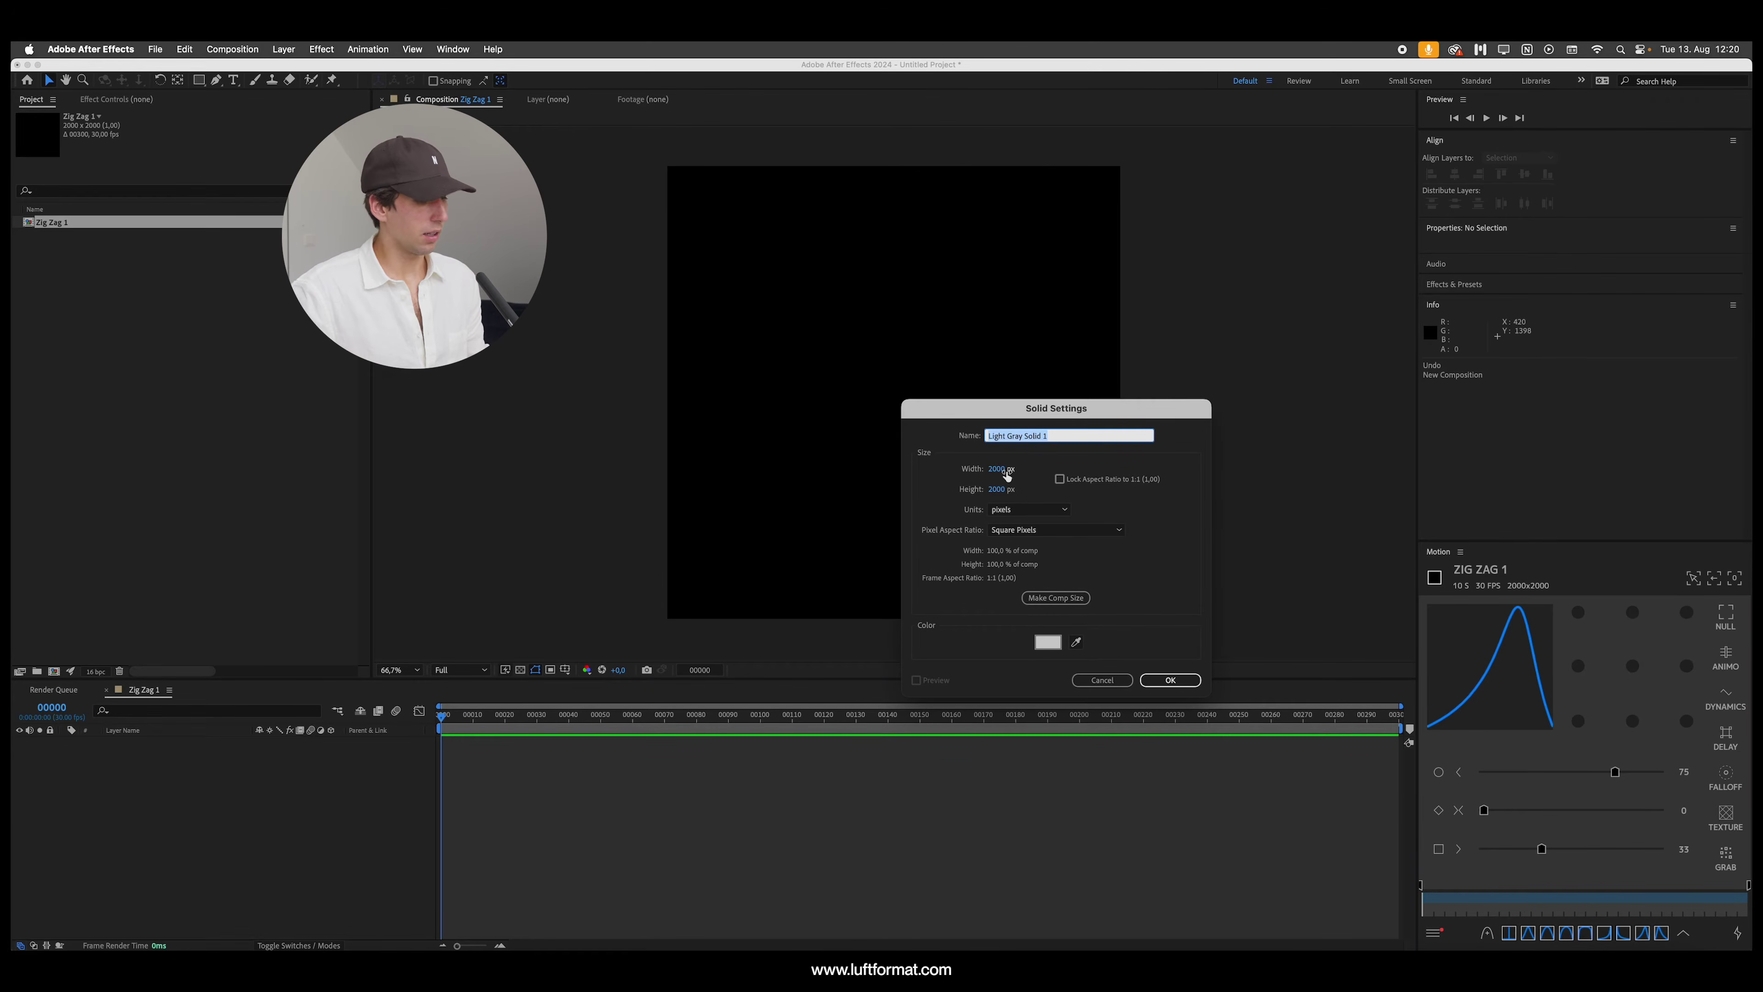
text(BG)
click(1052, 601)
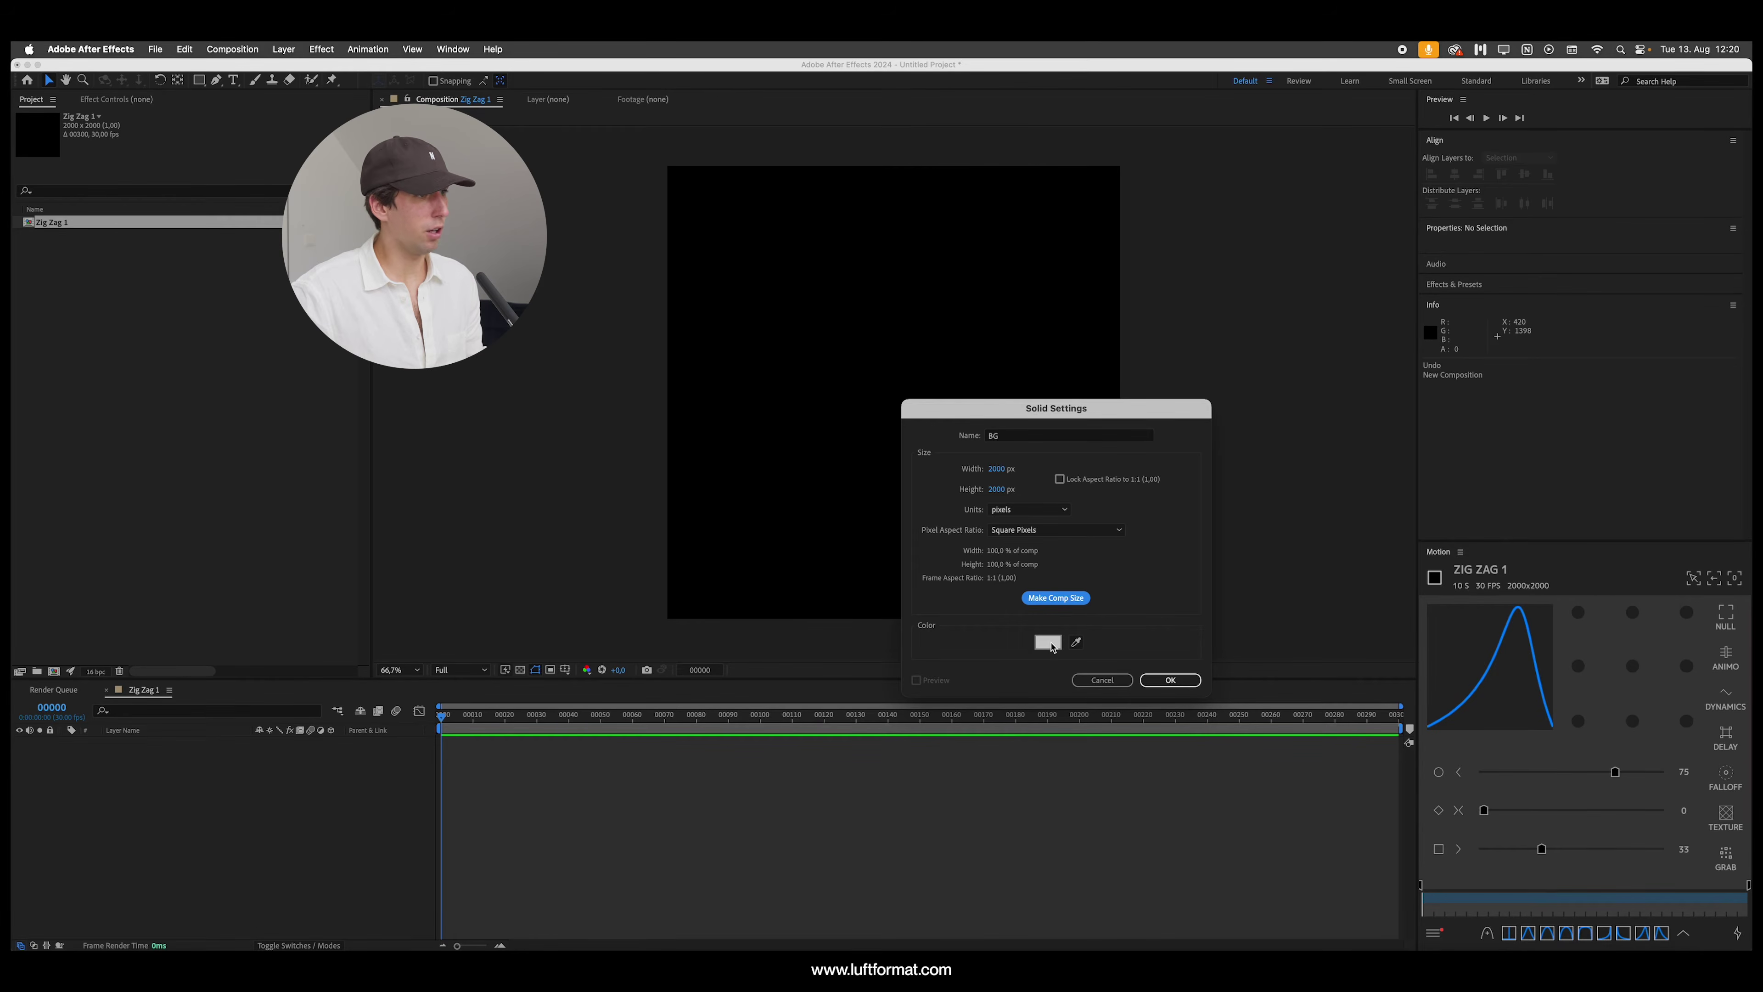
click(1051, 644)
drag(1085, 387, 1082, 397)
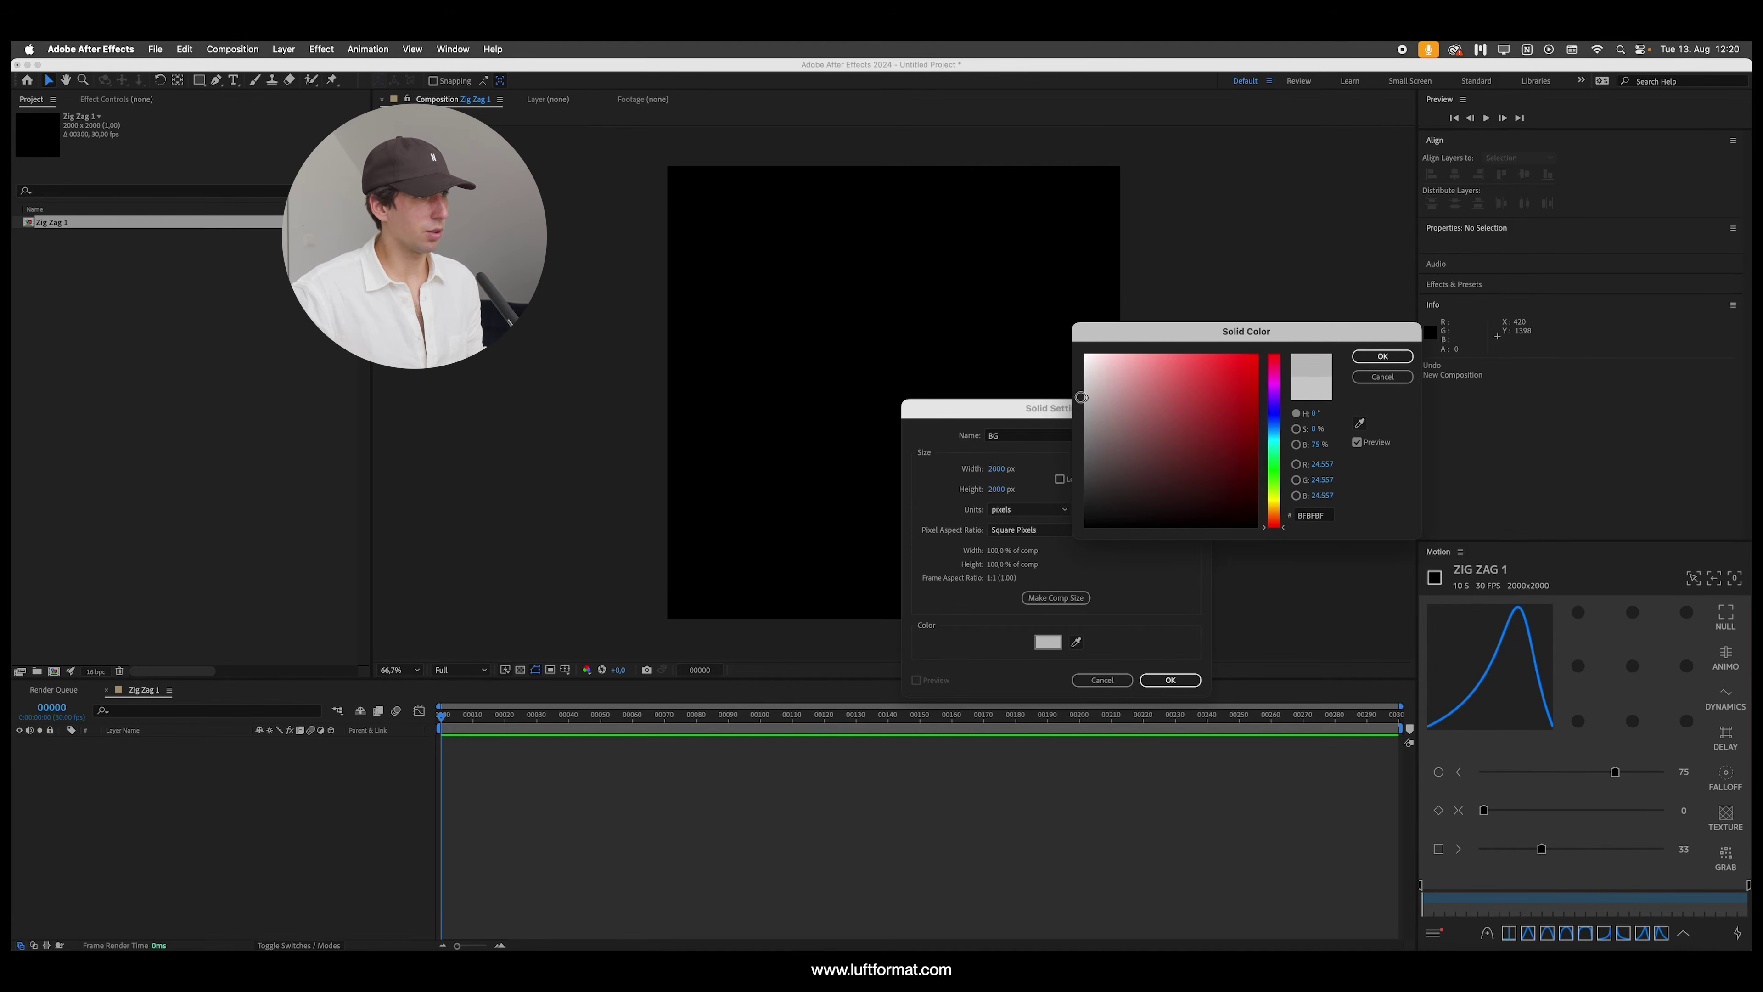
click(1379, 355)
click(1169, 679)
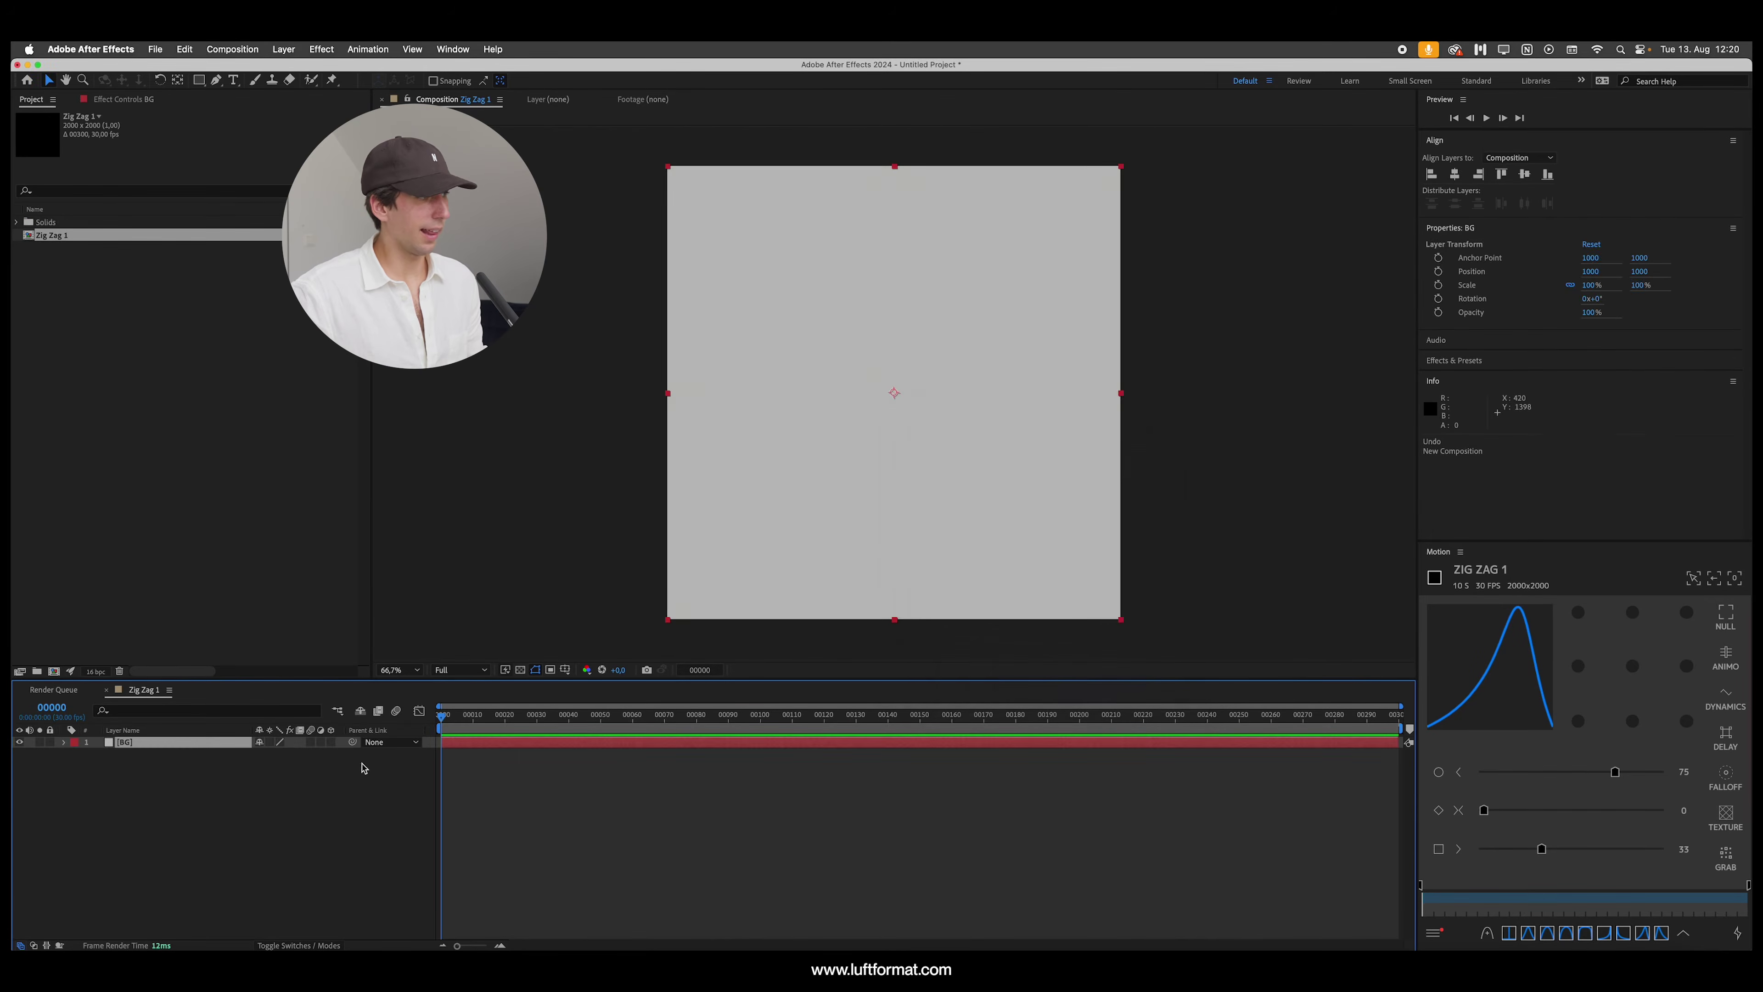
click(31, 756)
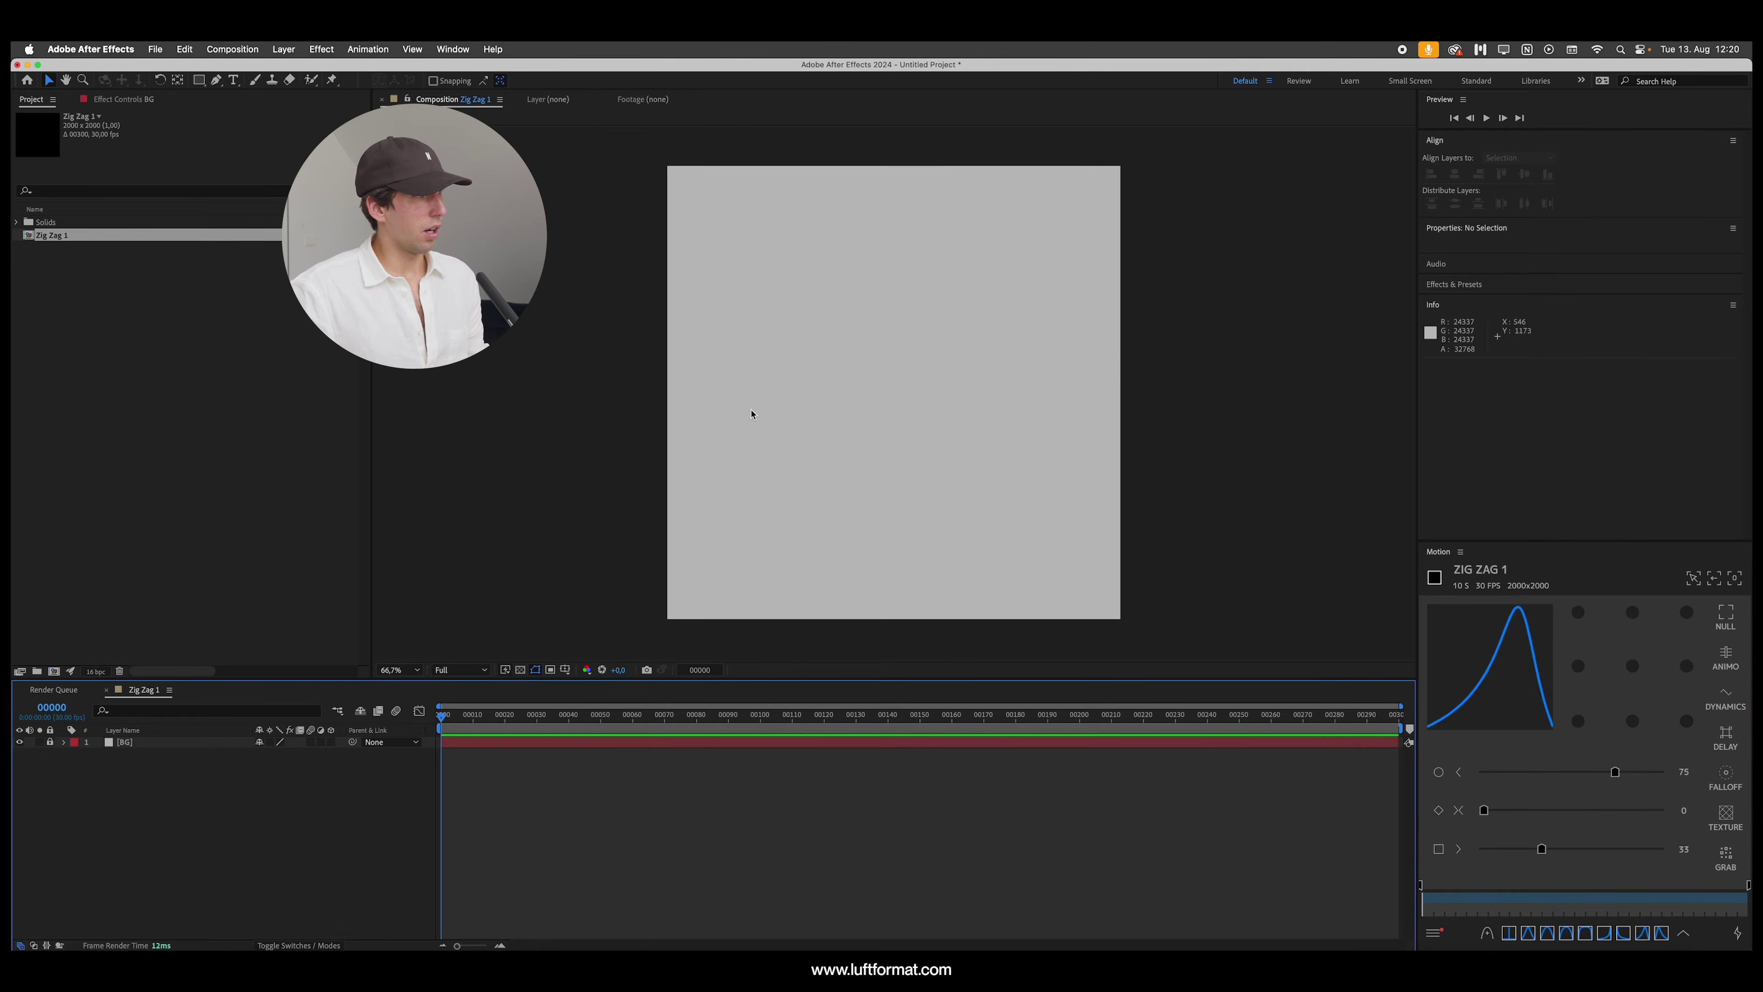
Step: Add a text layer reading "ZAG" near the middle of the composition
click(234, 80)
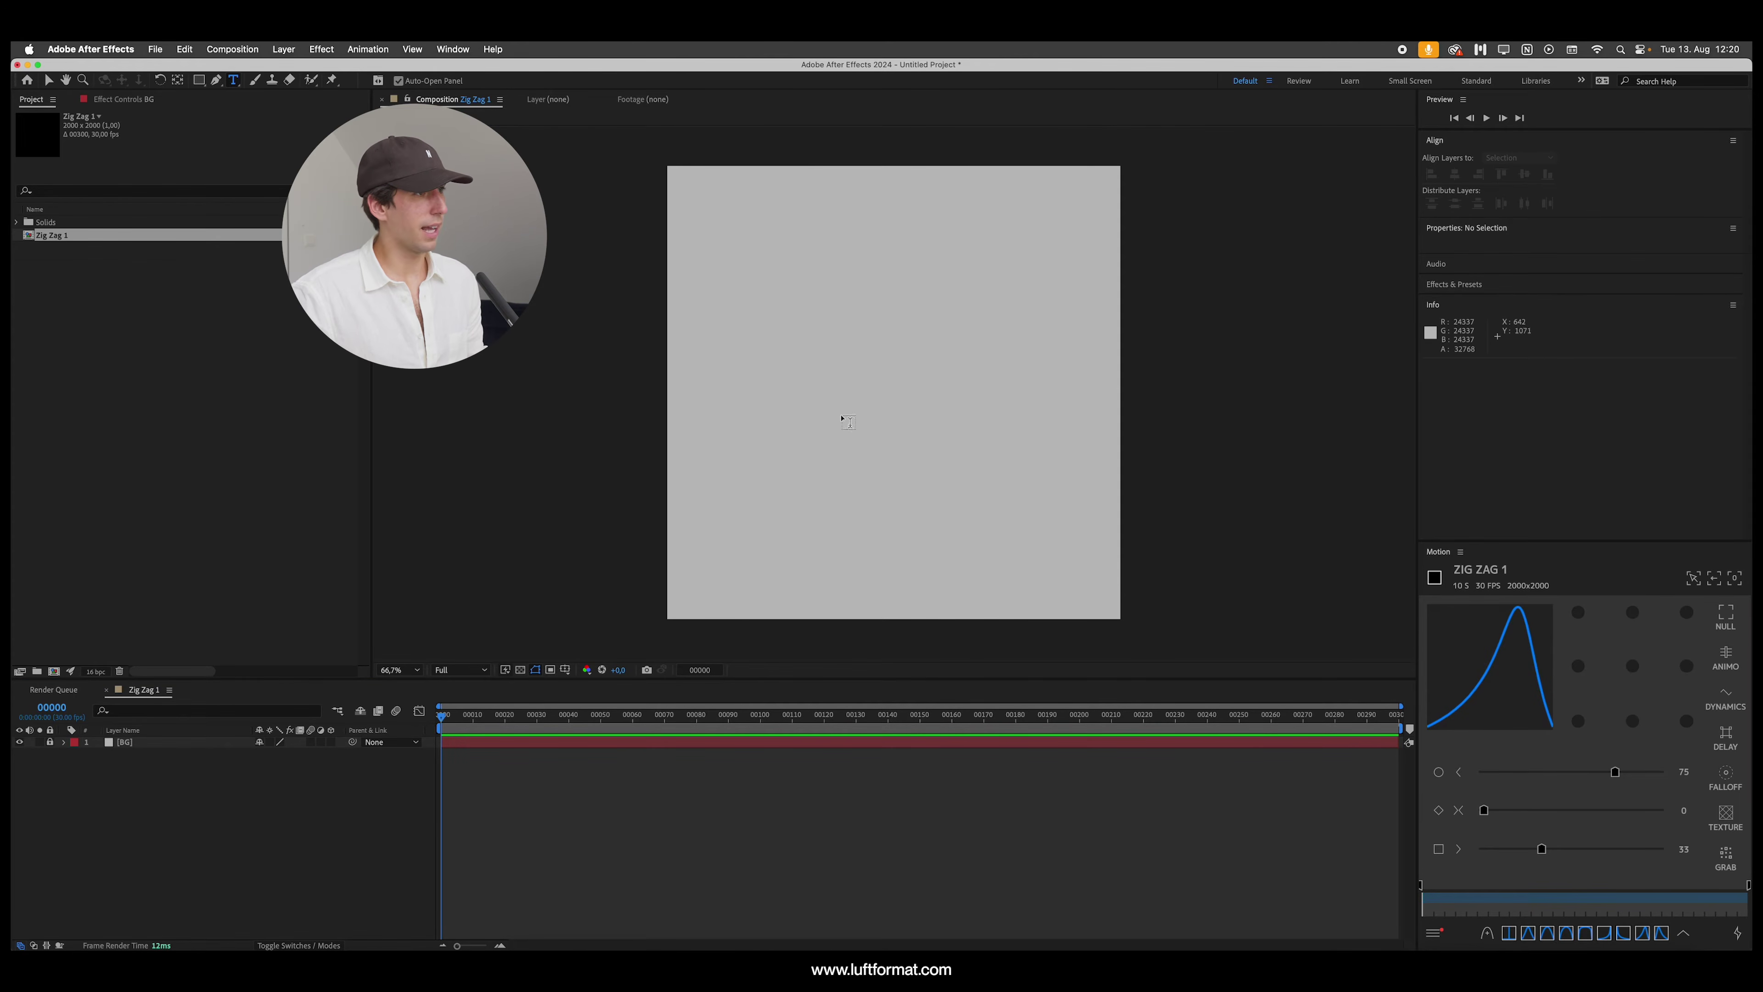
click(814, 422)
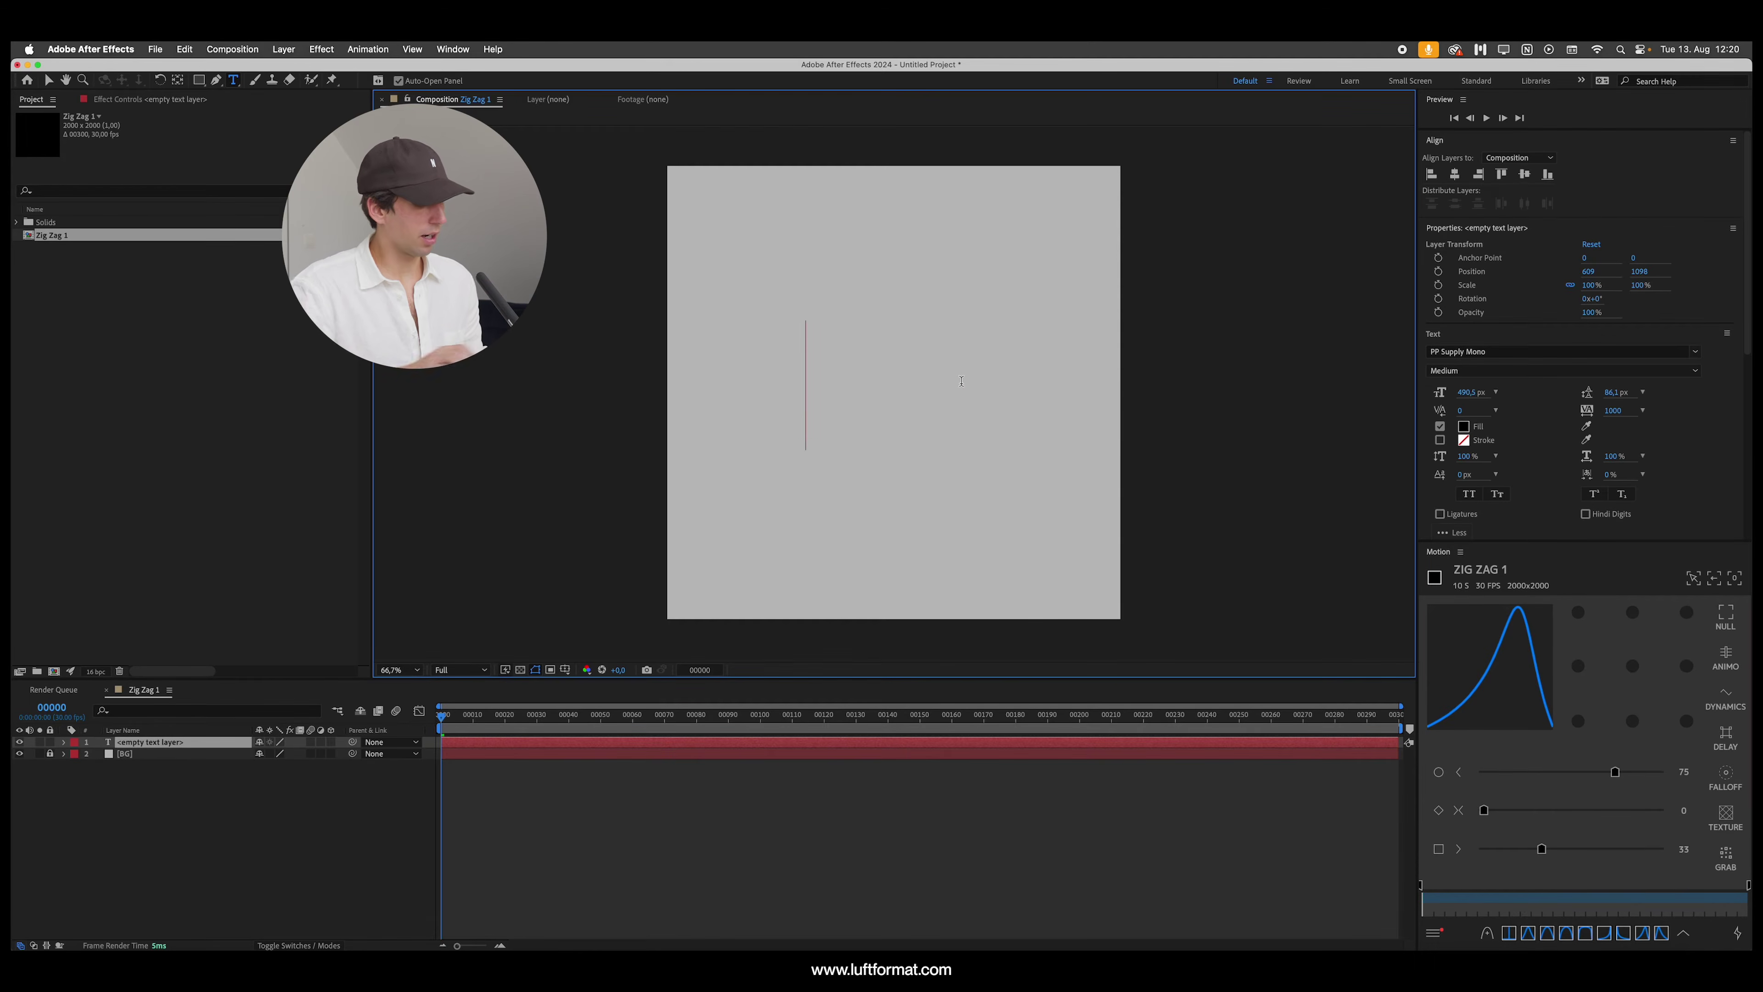
text(ZAG)
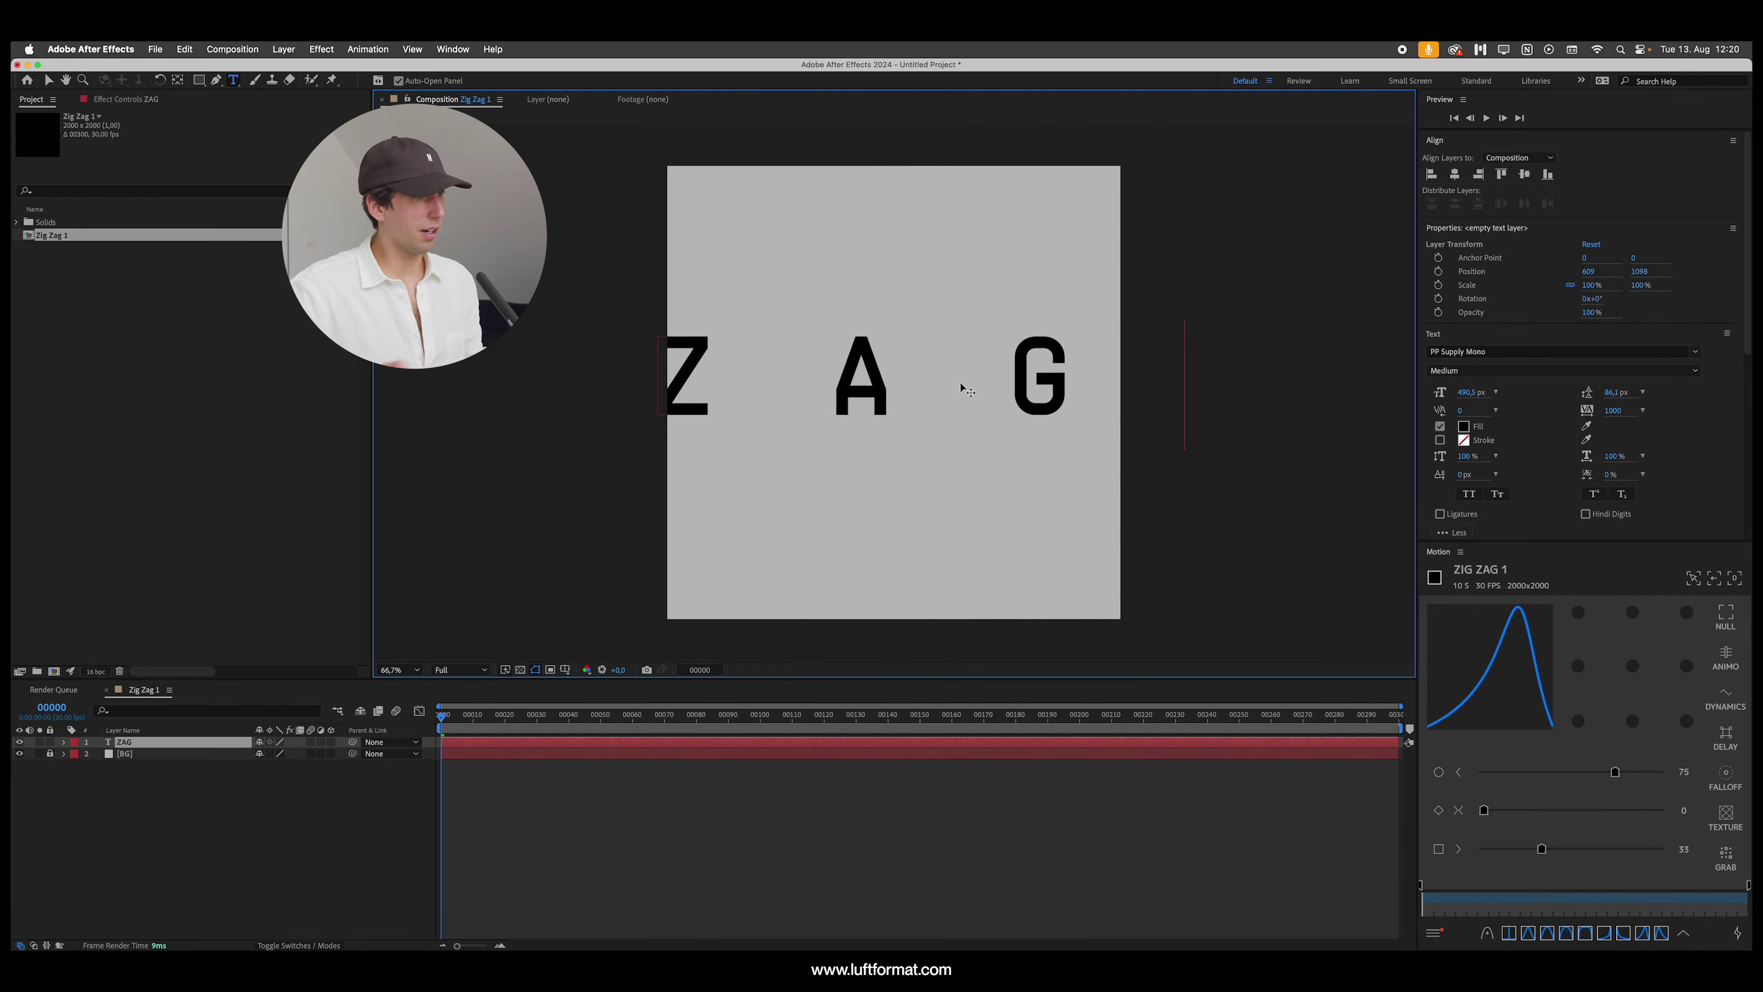
Step: Choose the Medium weight for the ZAG text and centre it horizontally and vertically in the composition
click(48, 80)
drag(842, 368, 871, 394)
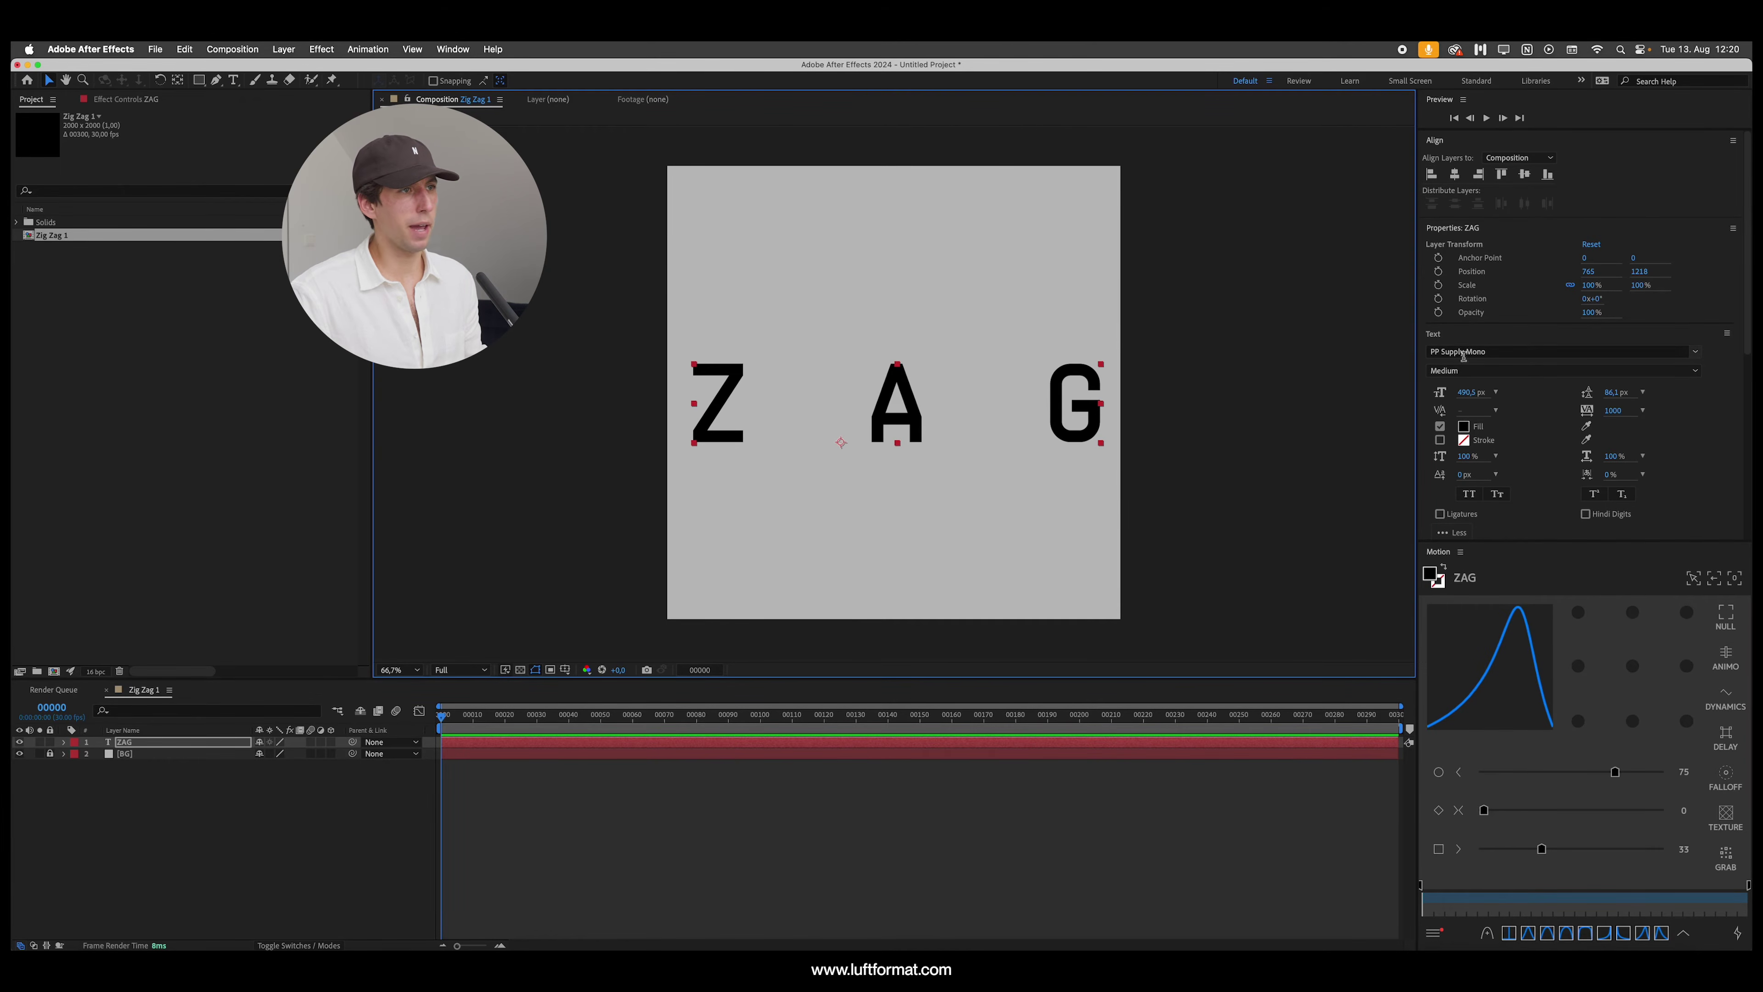
click(1454, 378)
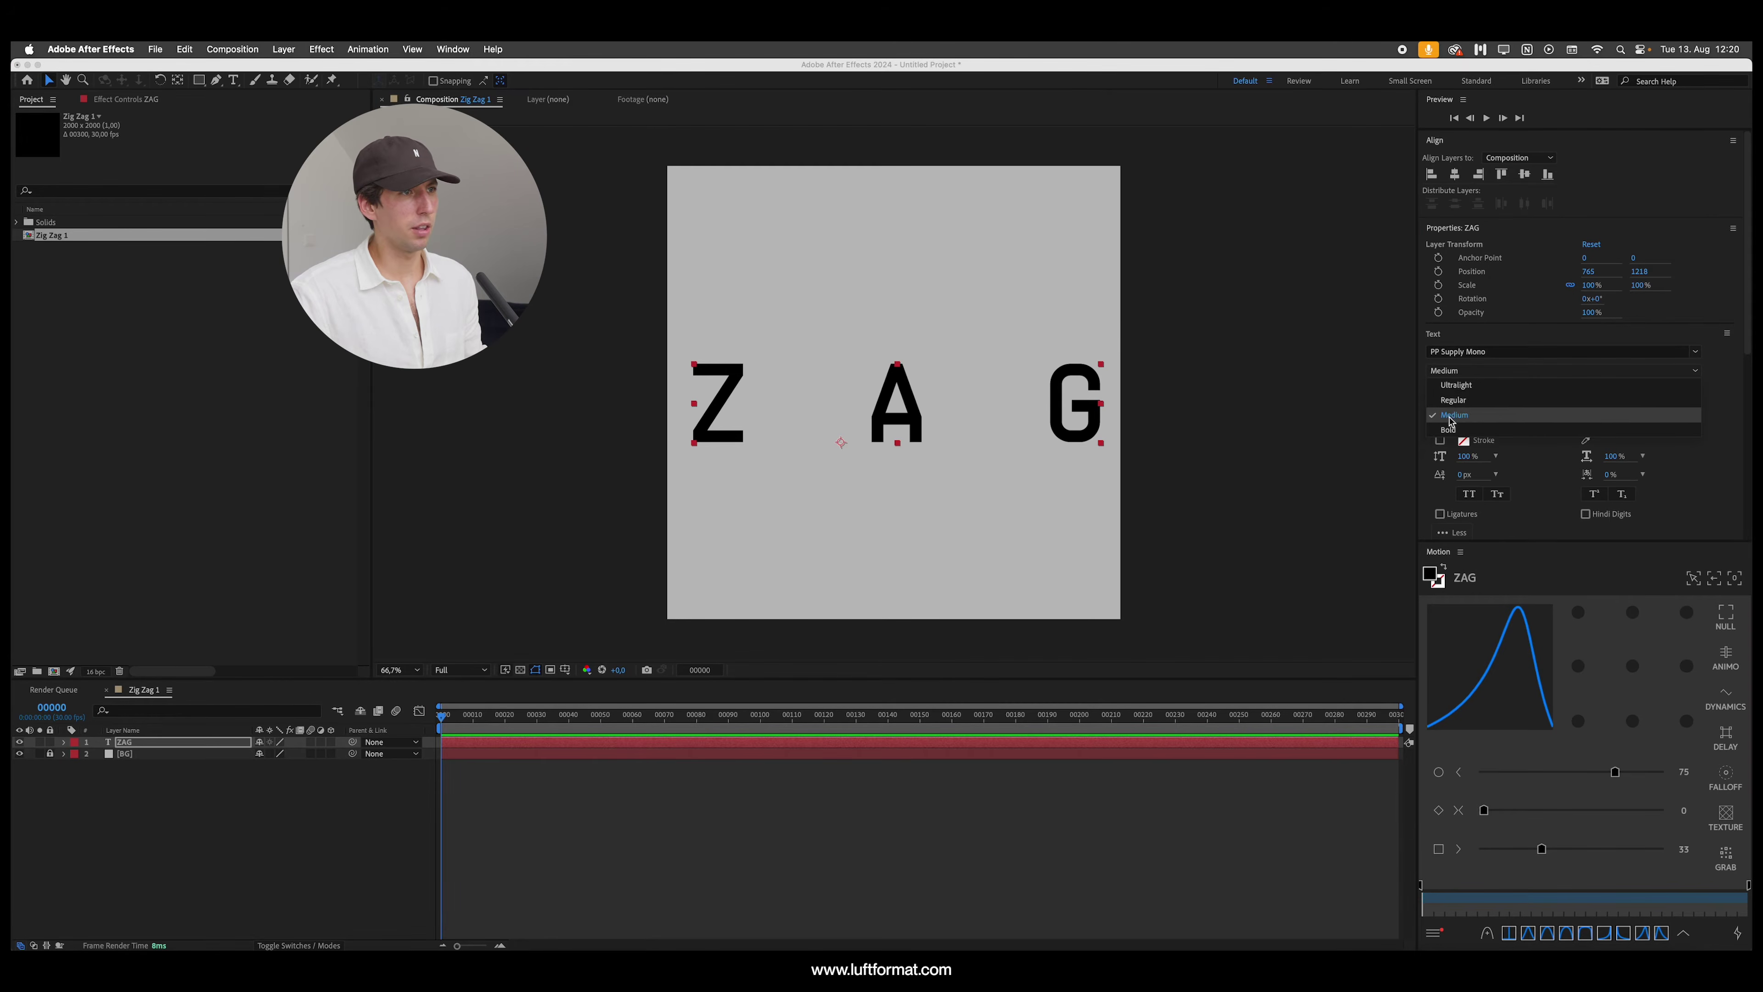
click(1477, 416)
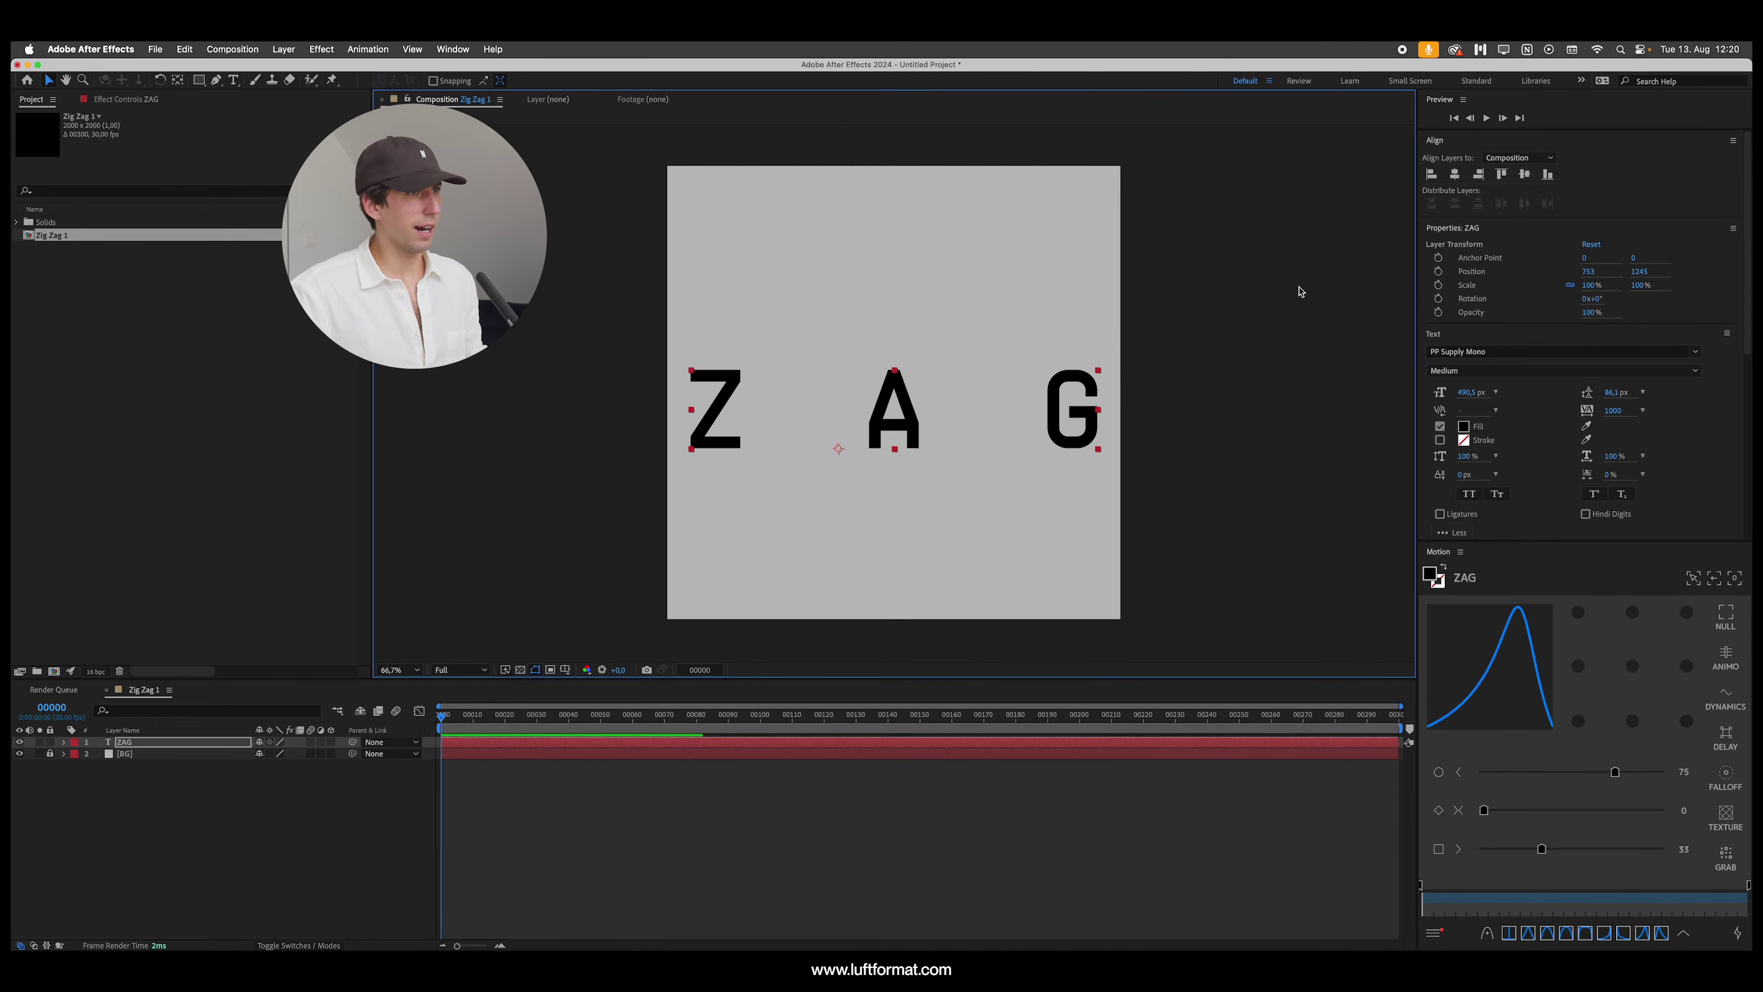
click(1524, 175)
click(1455, 177)
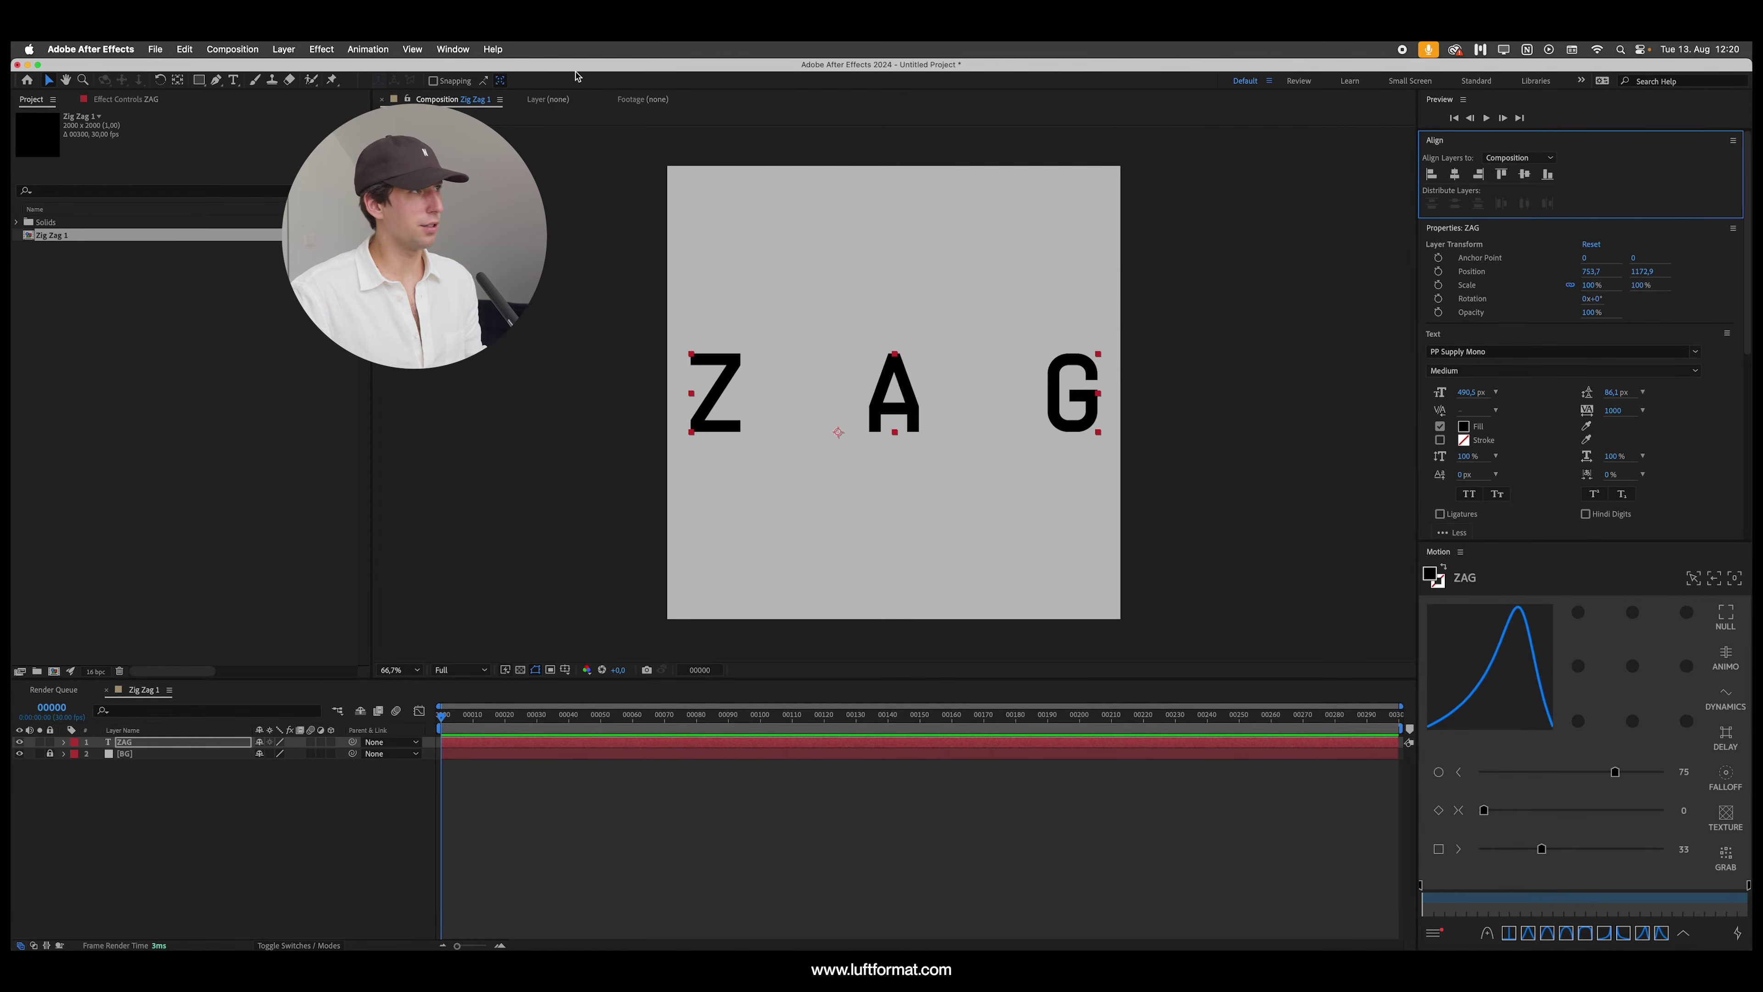
click(453, 49)
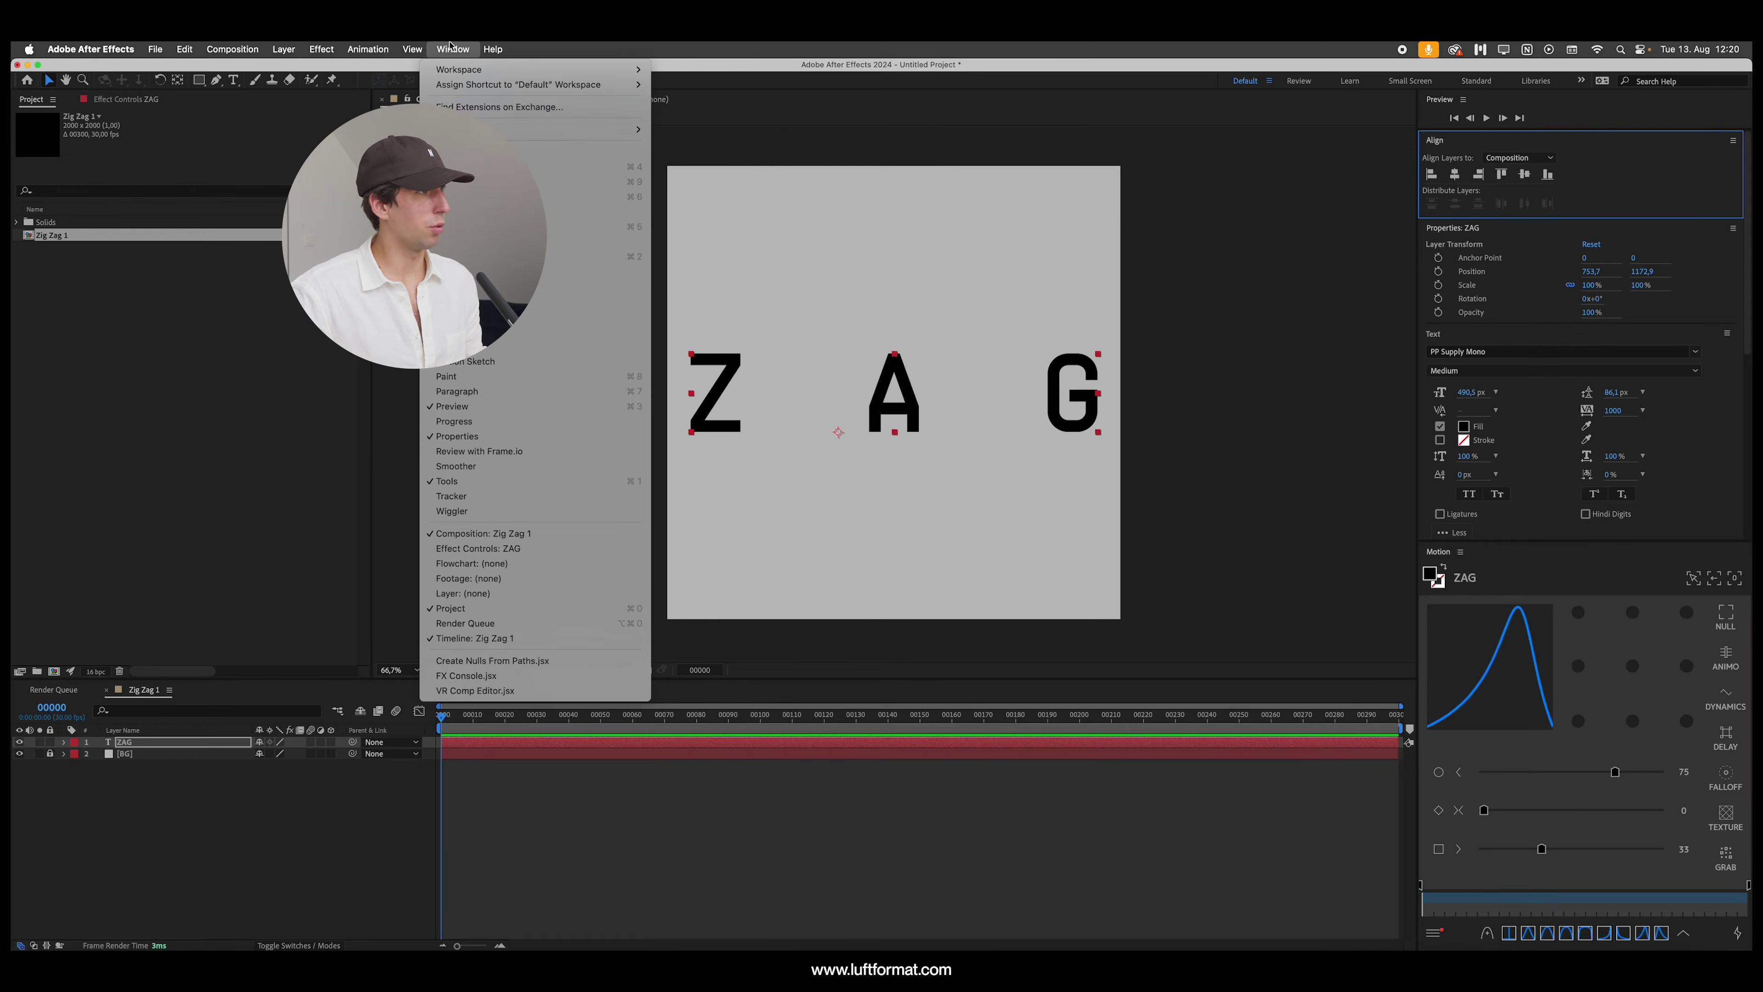
click(463, 59)
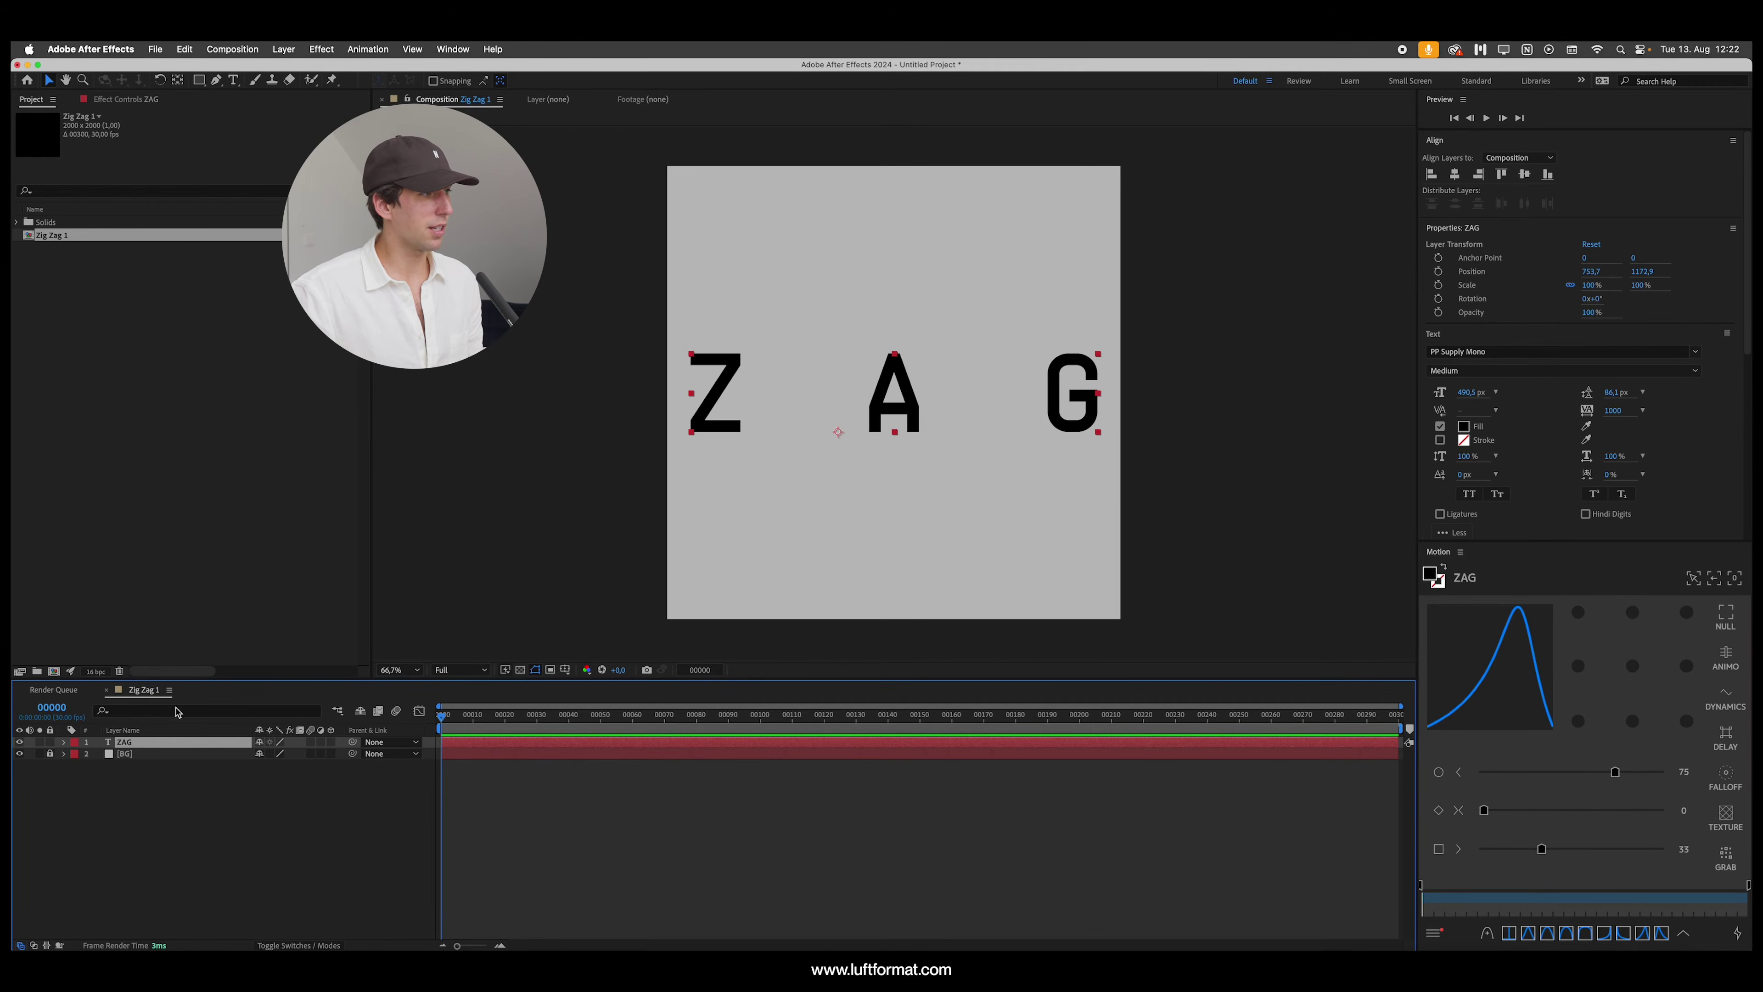
Step: Create shapes from the ZAG text and delete the original text layer
right_click(140, 747)
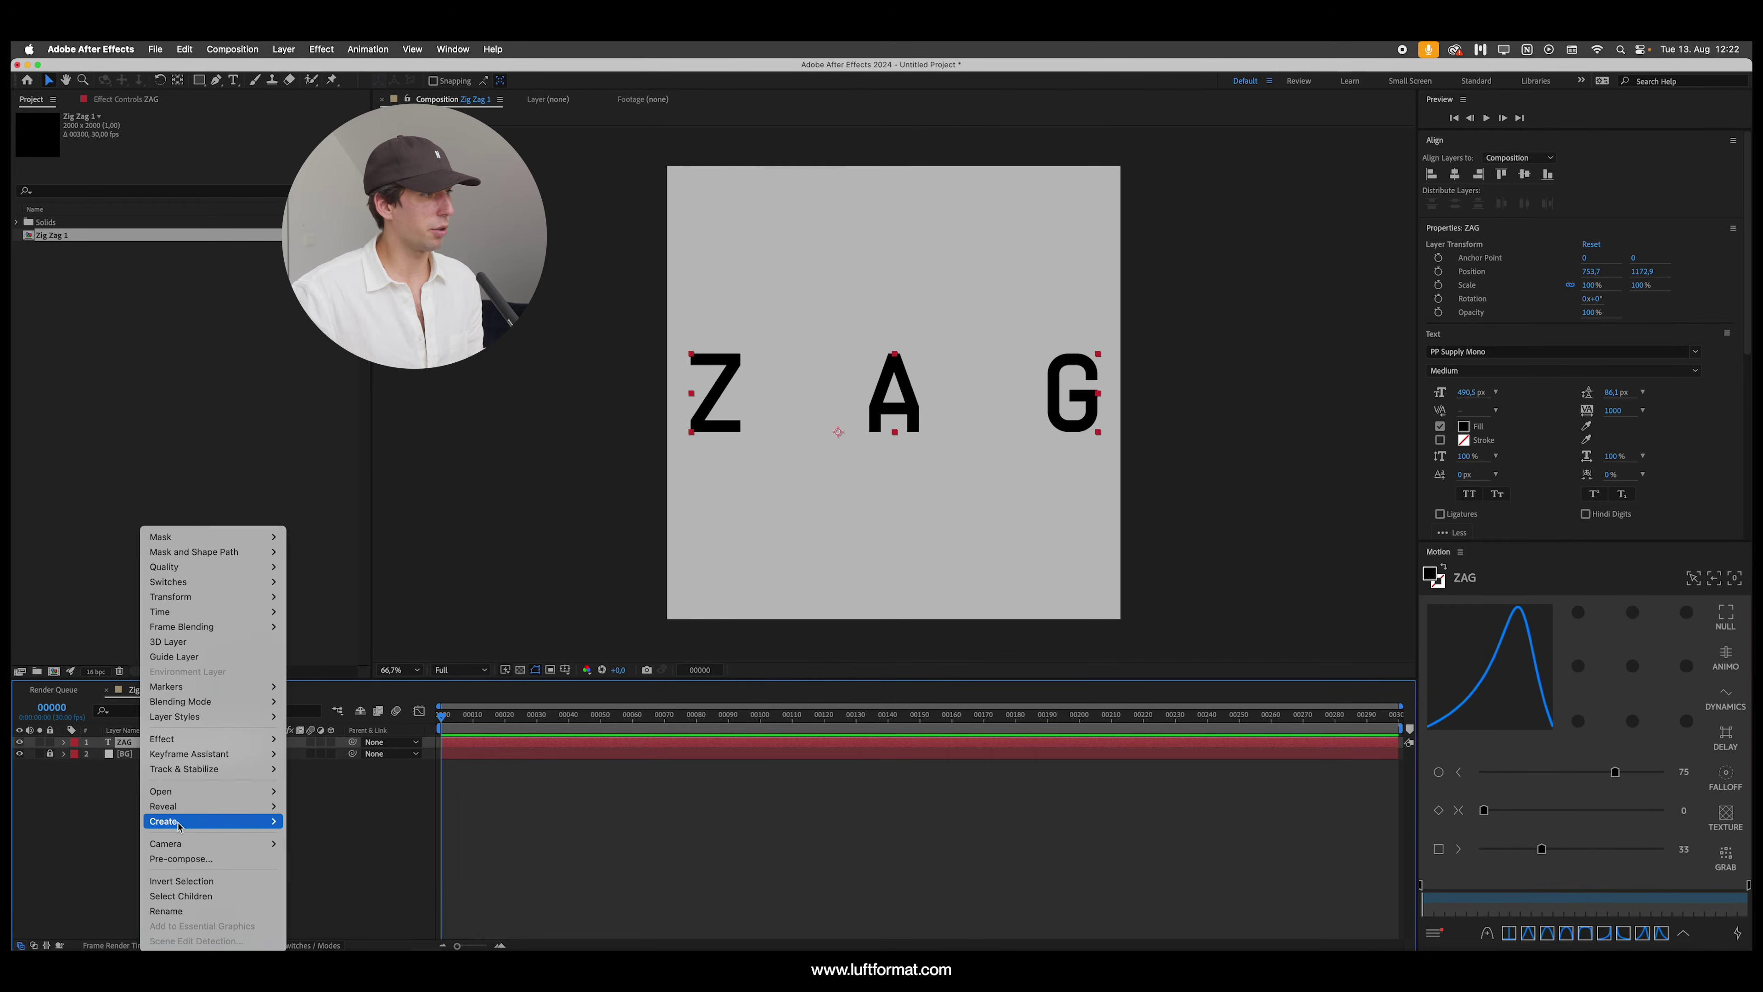
mouse_move(236, 821)
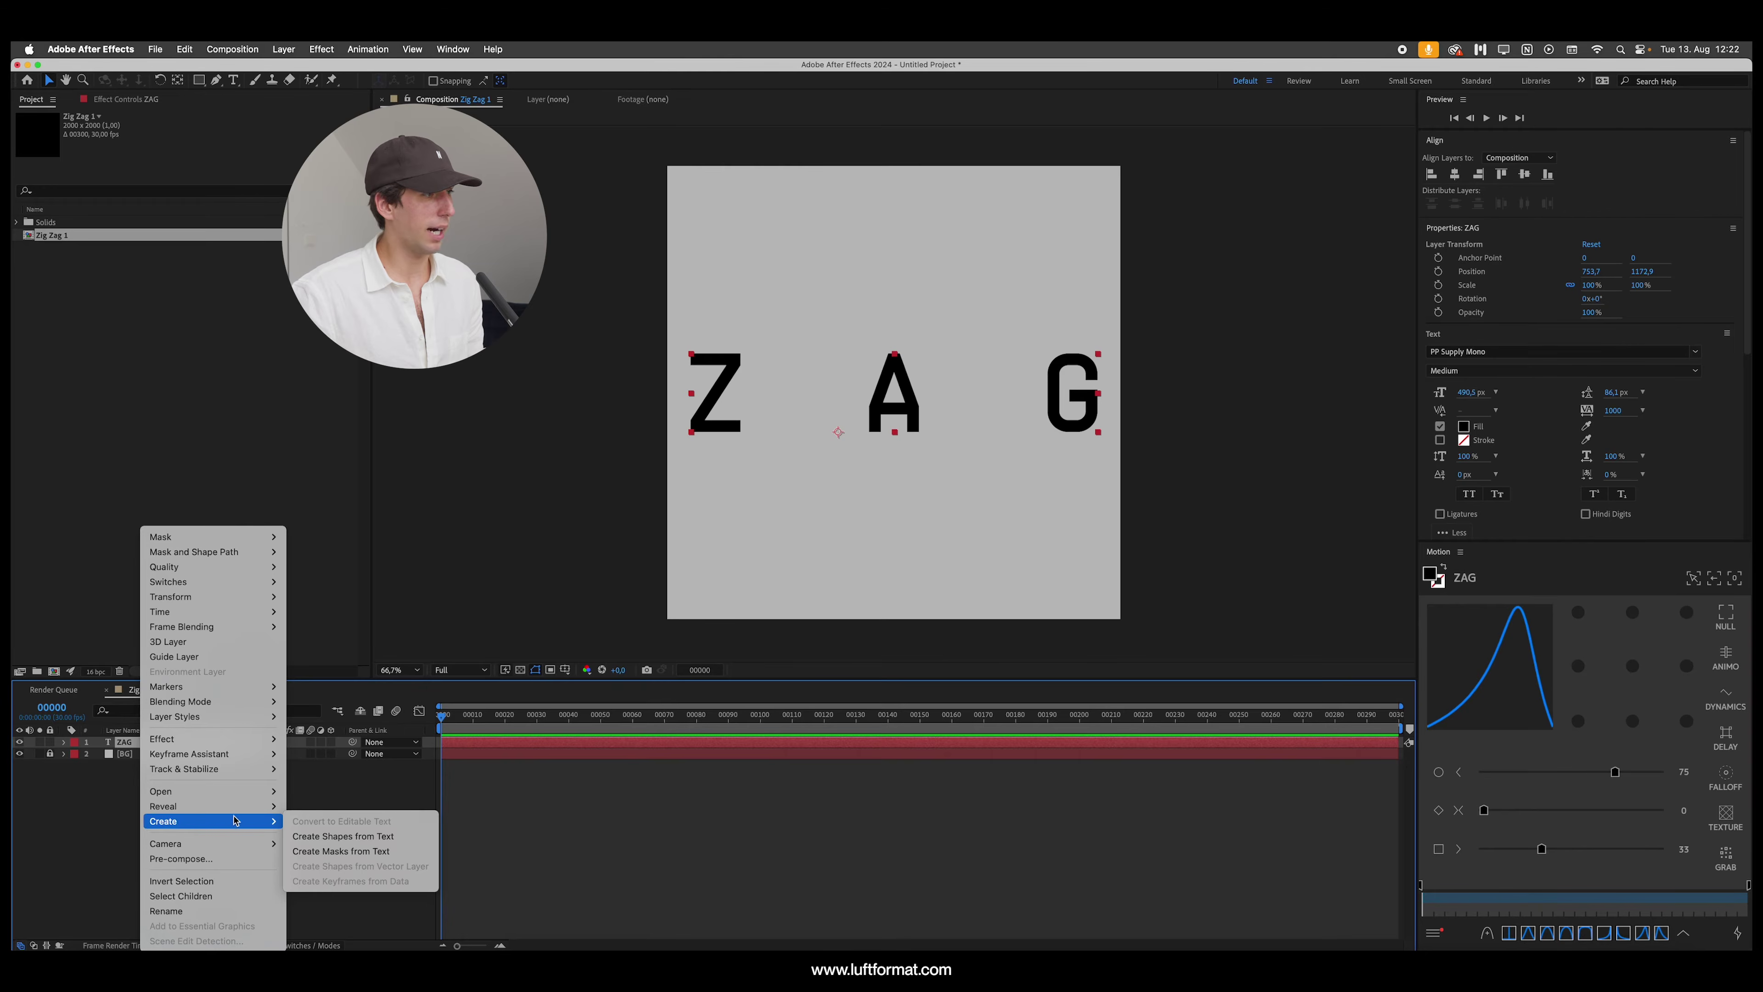
click(339, 837)
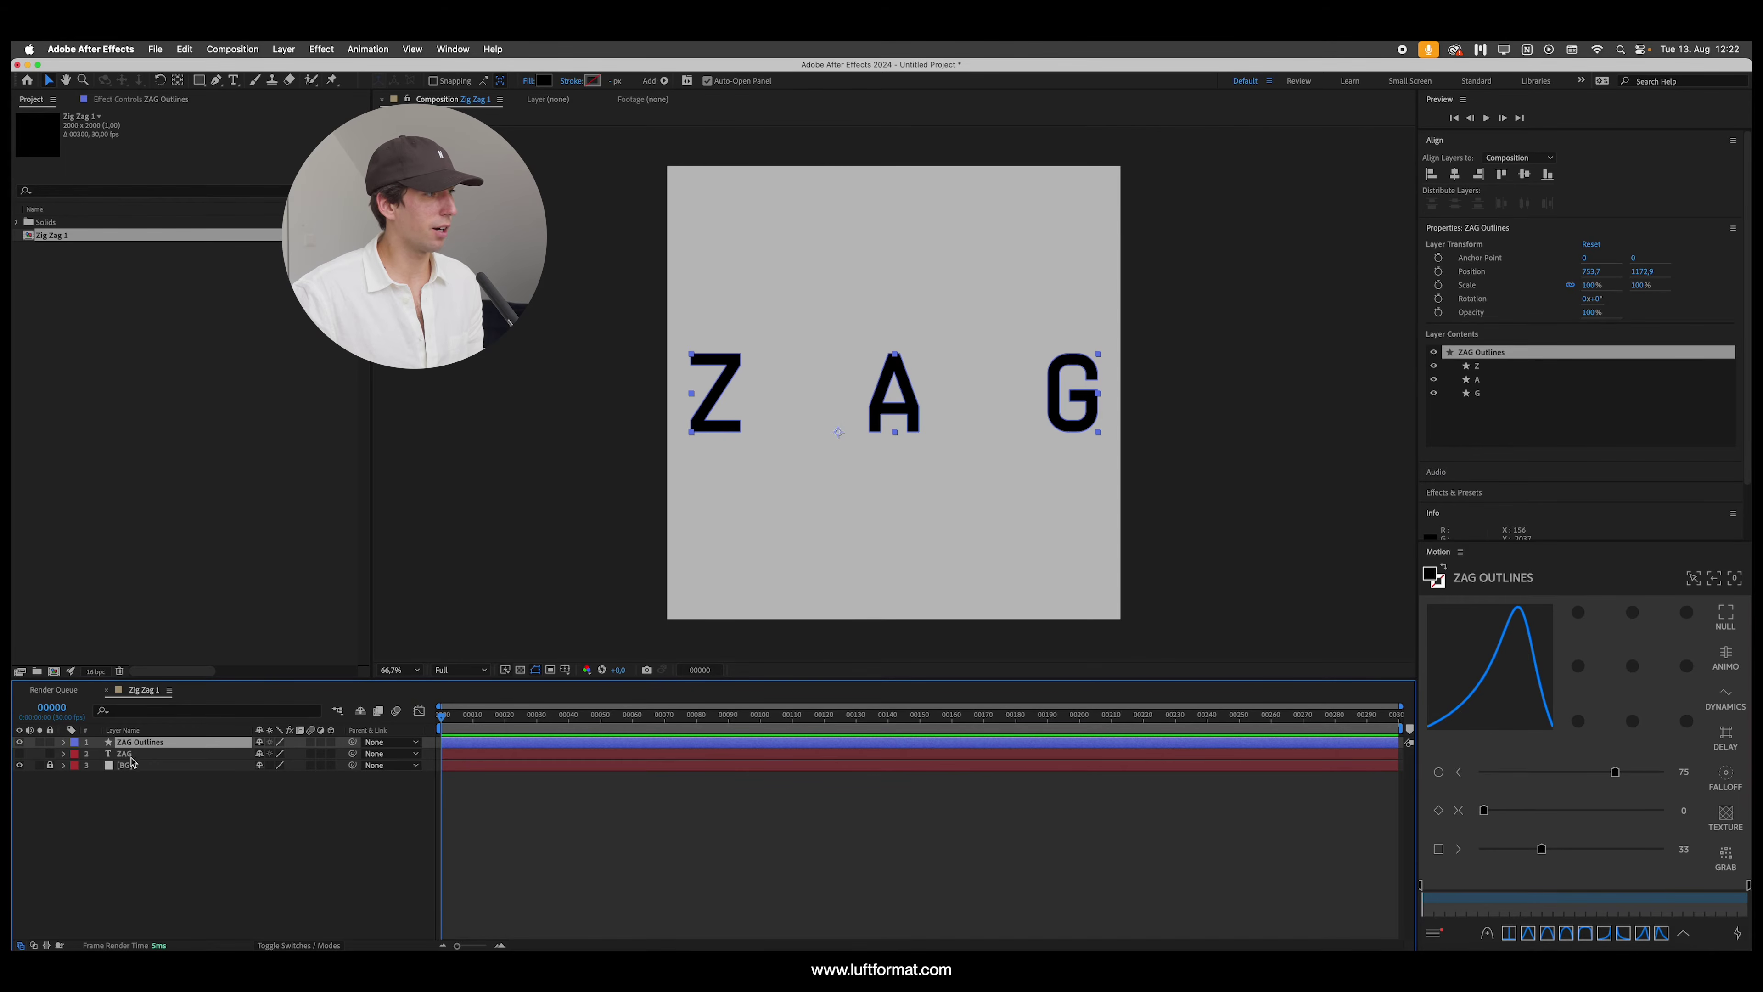
click(122, 755)
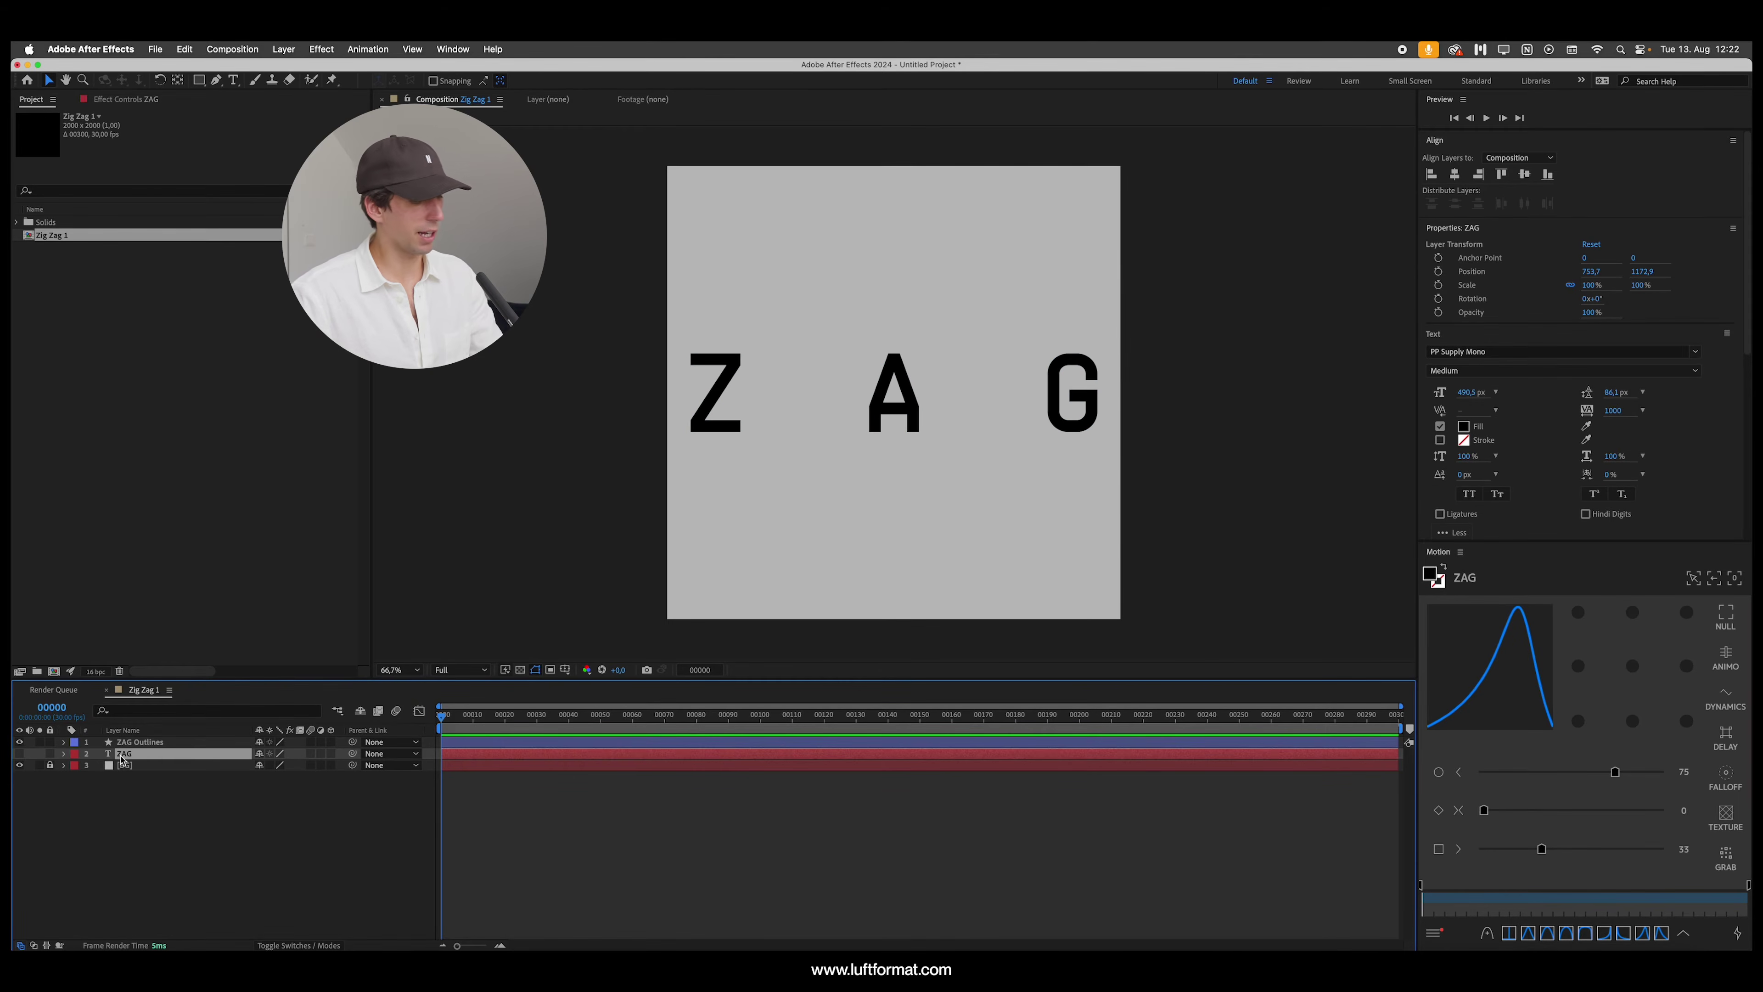
key(Delete)
Step: Duplicate the ZAG outlines layer twice
click(145, 744)
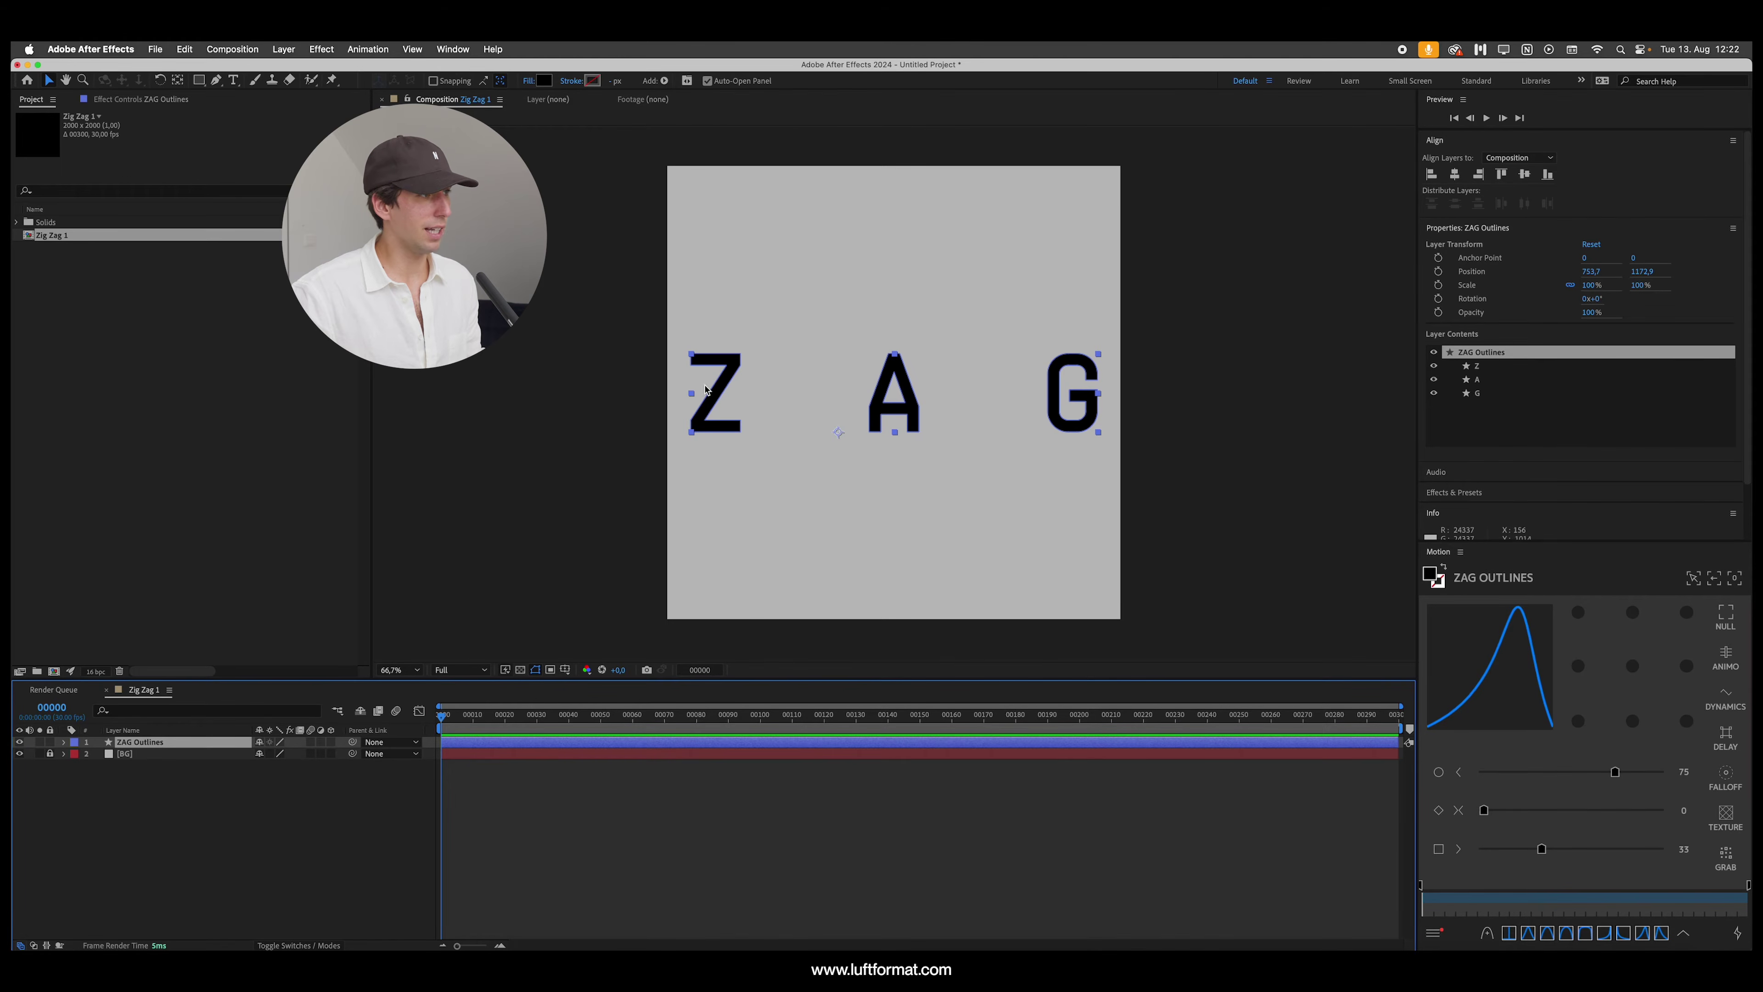
key(super+d)
key(super+d)
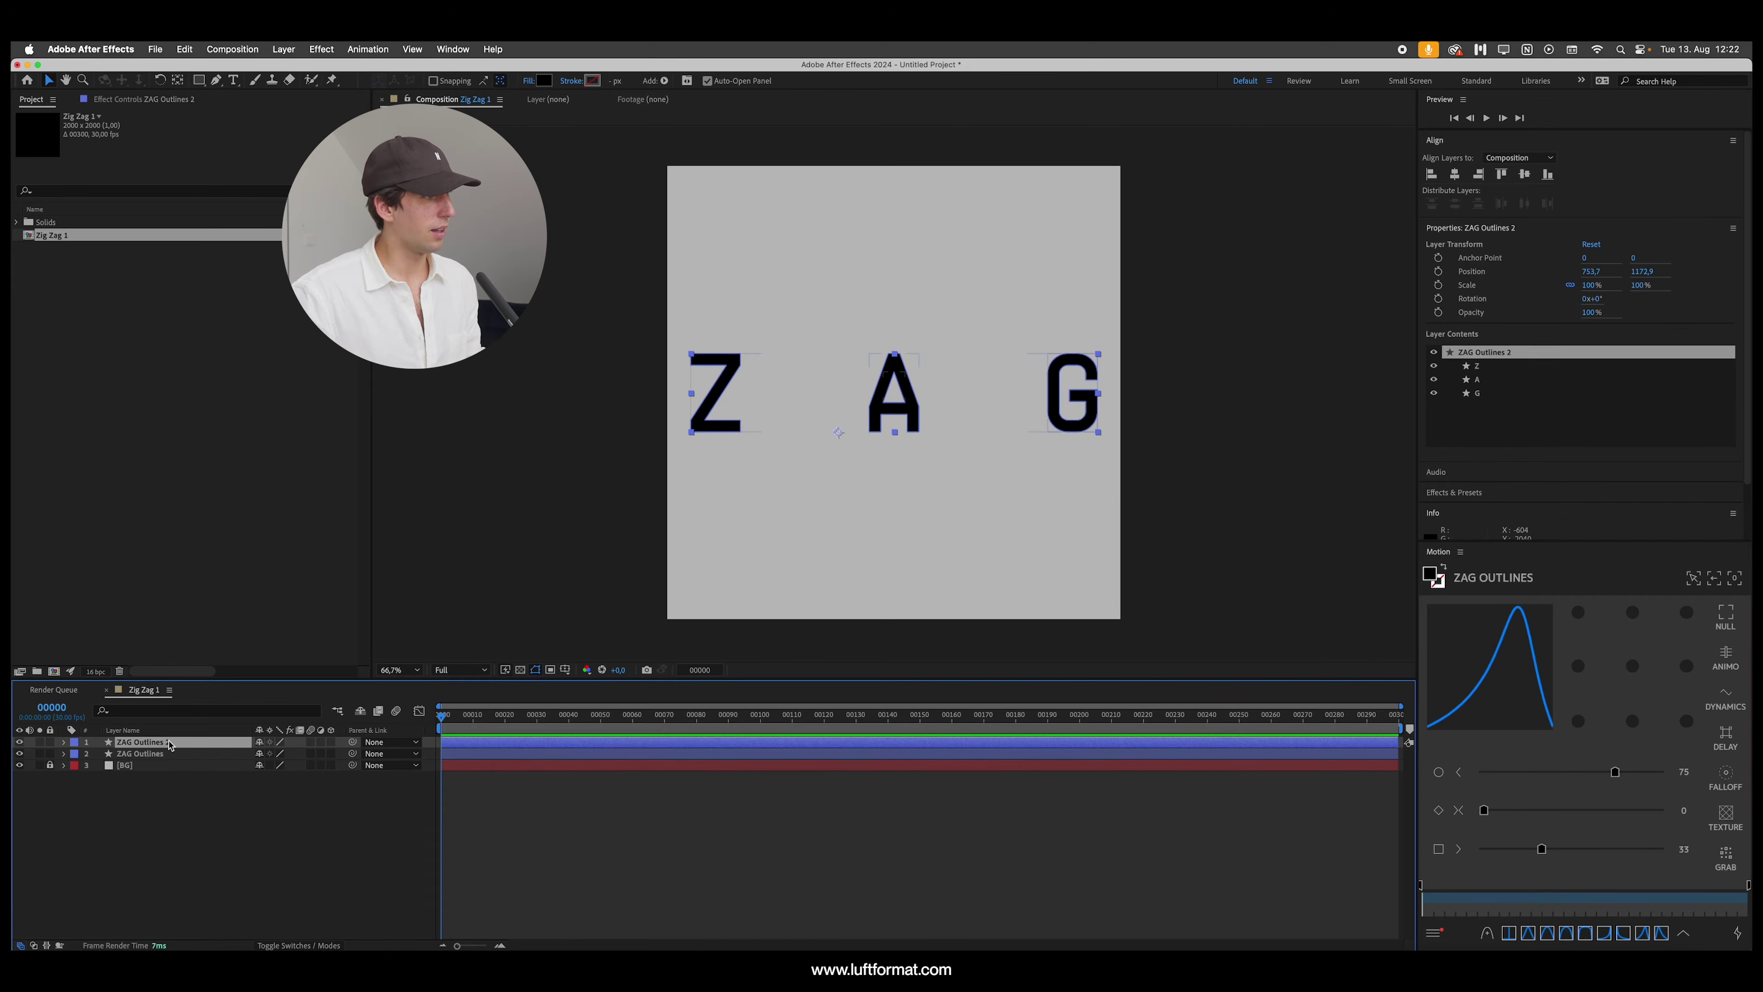
Step: Rename the three outline layers "Z", "A" and "G" in order from the top of the stack
key(Return)
text(Z)
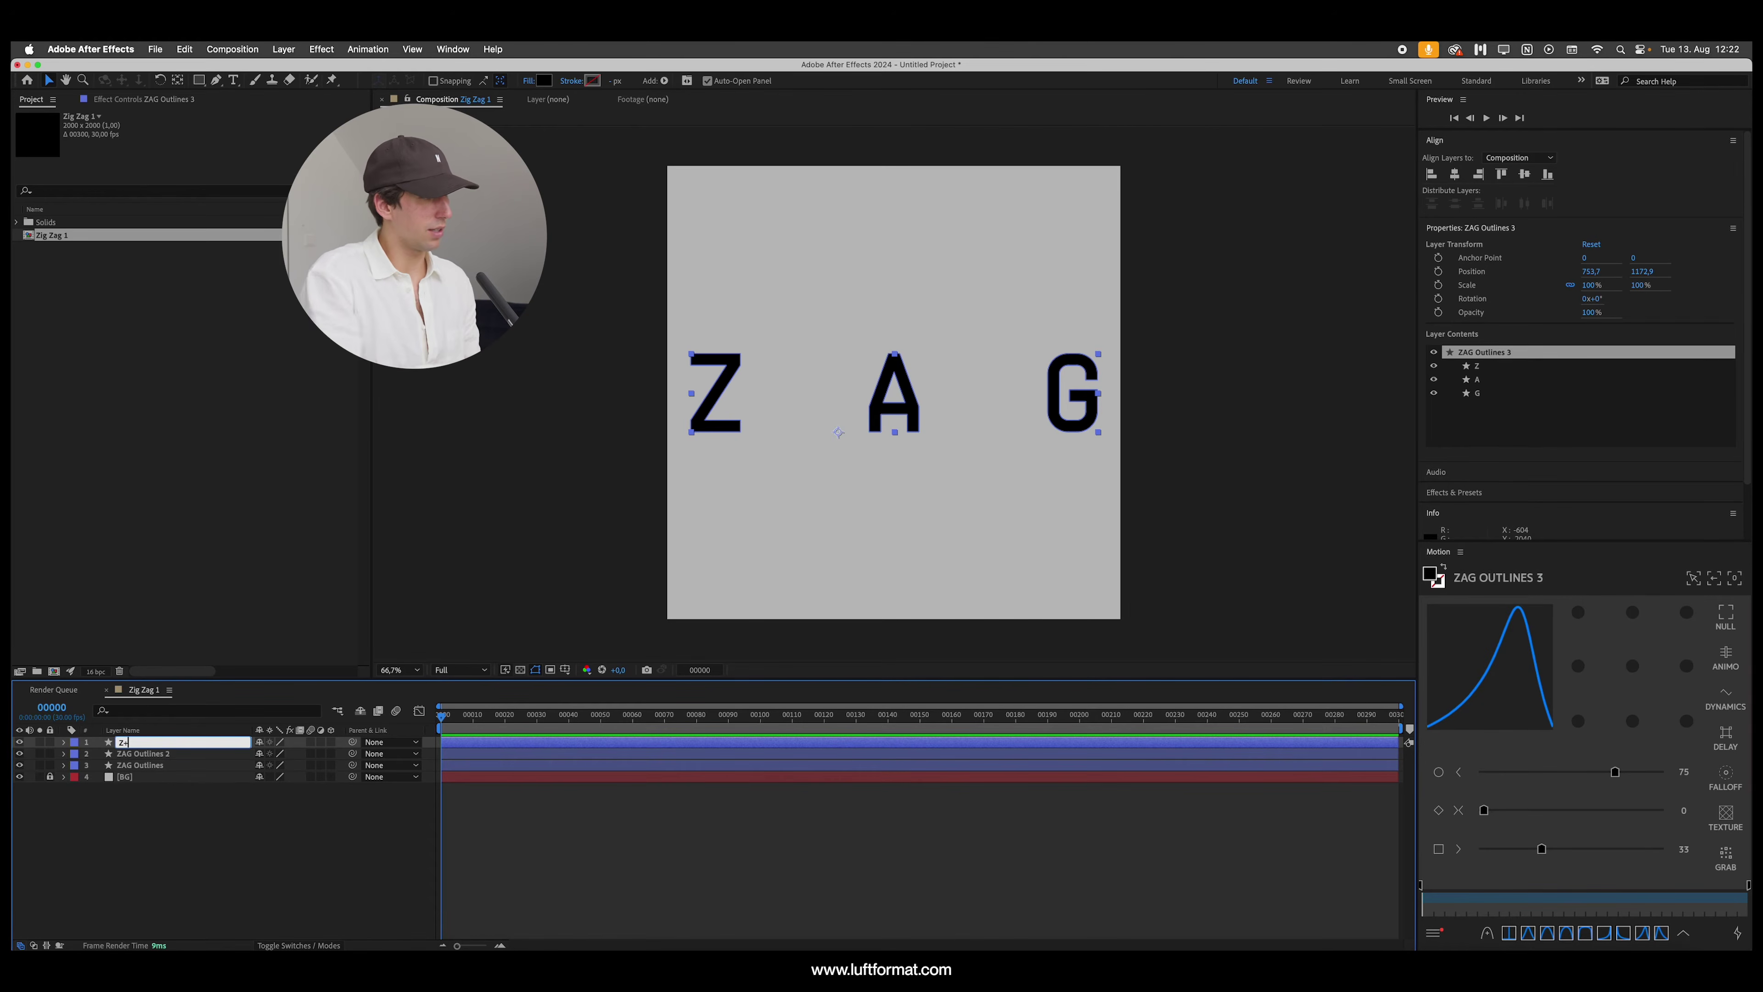
key(Return)
click(158, 755)
key(Return)
text(A)
key(Return)
click(158, 764)
key(Return)
text(G)
key(Return)
click(142, 798)
Step: Expand the contents of all three letter layers and delete the A and G shape groups from layer Z
click(65, 742)
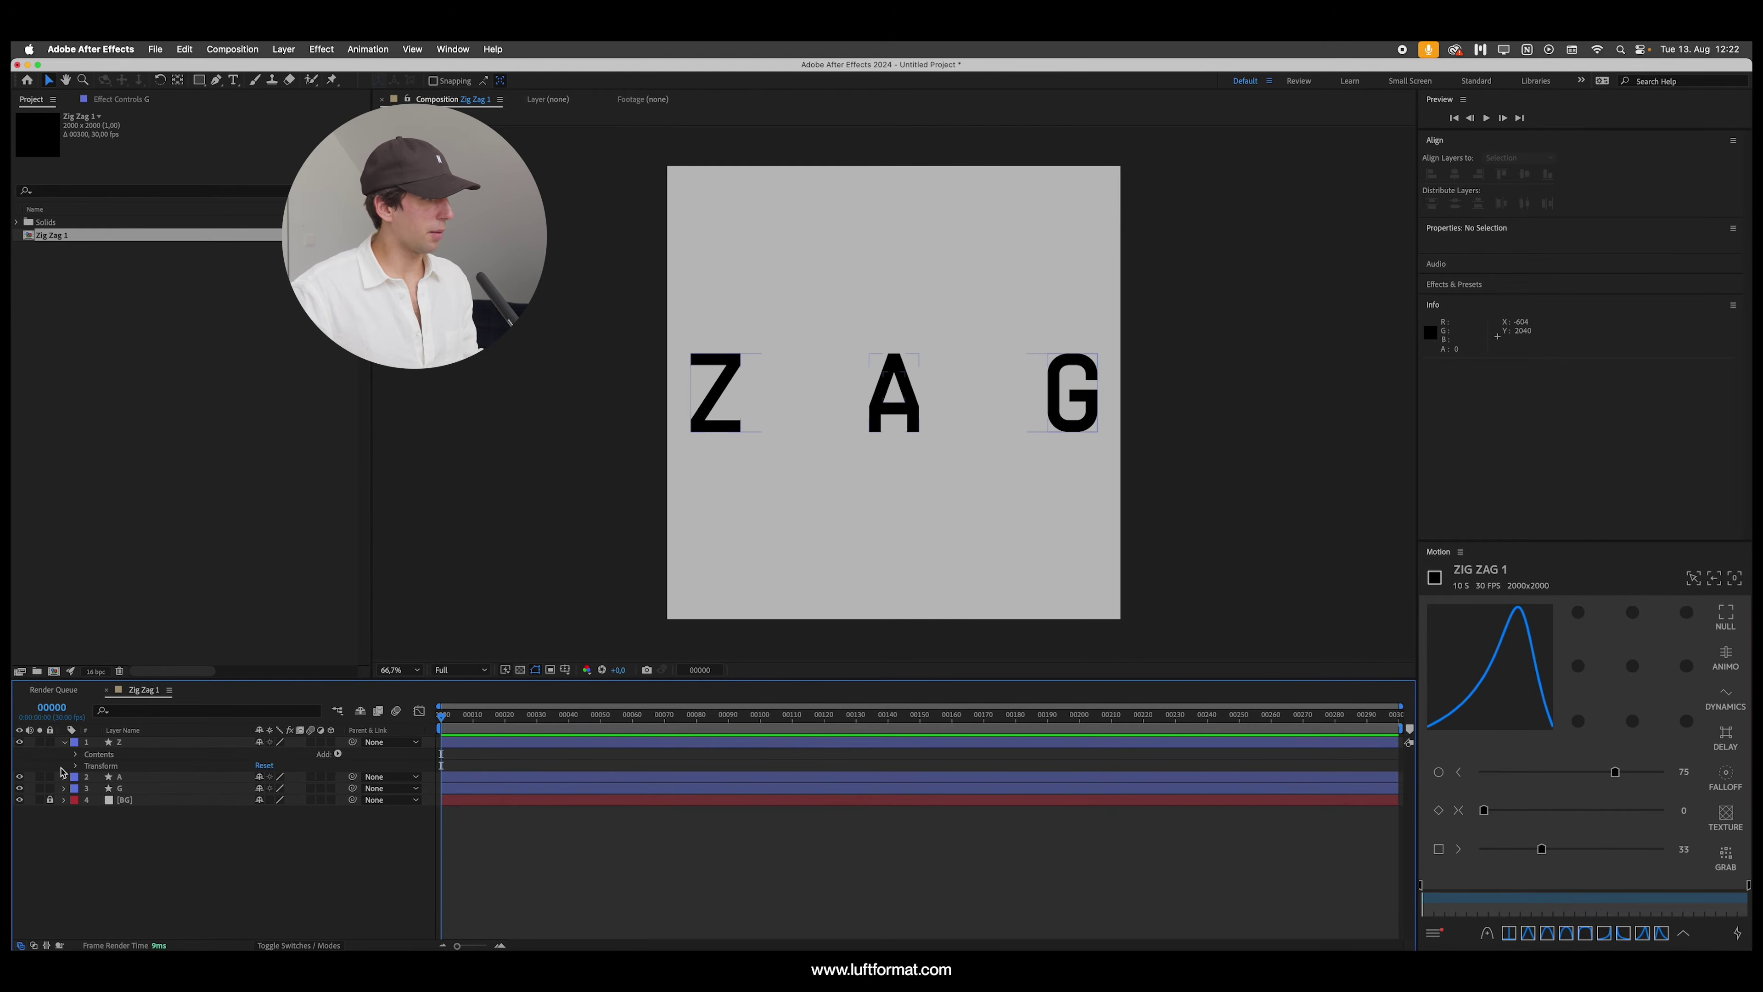
click(65, 776)
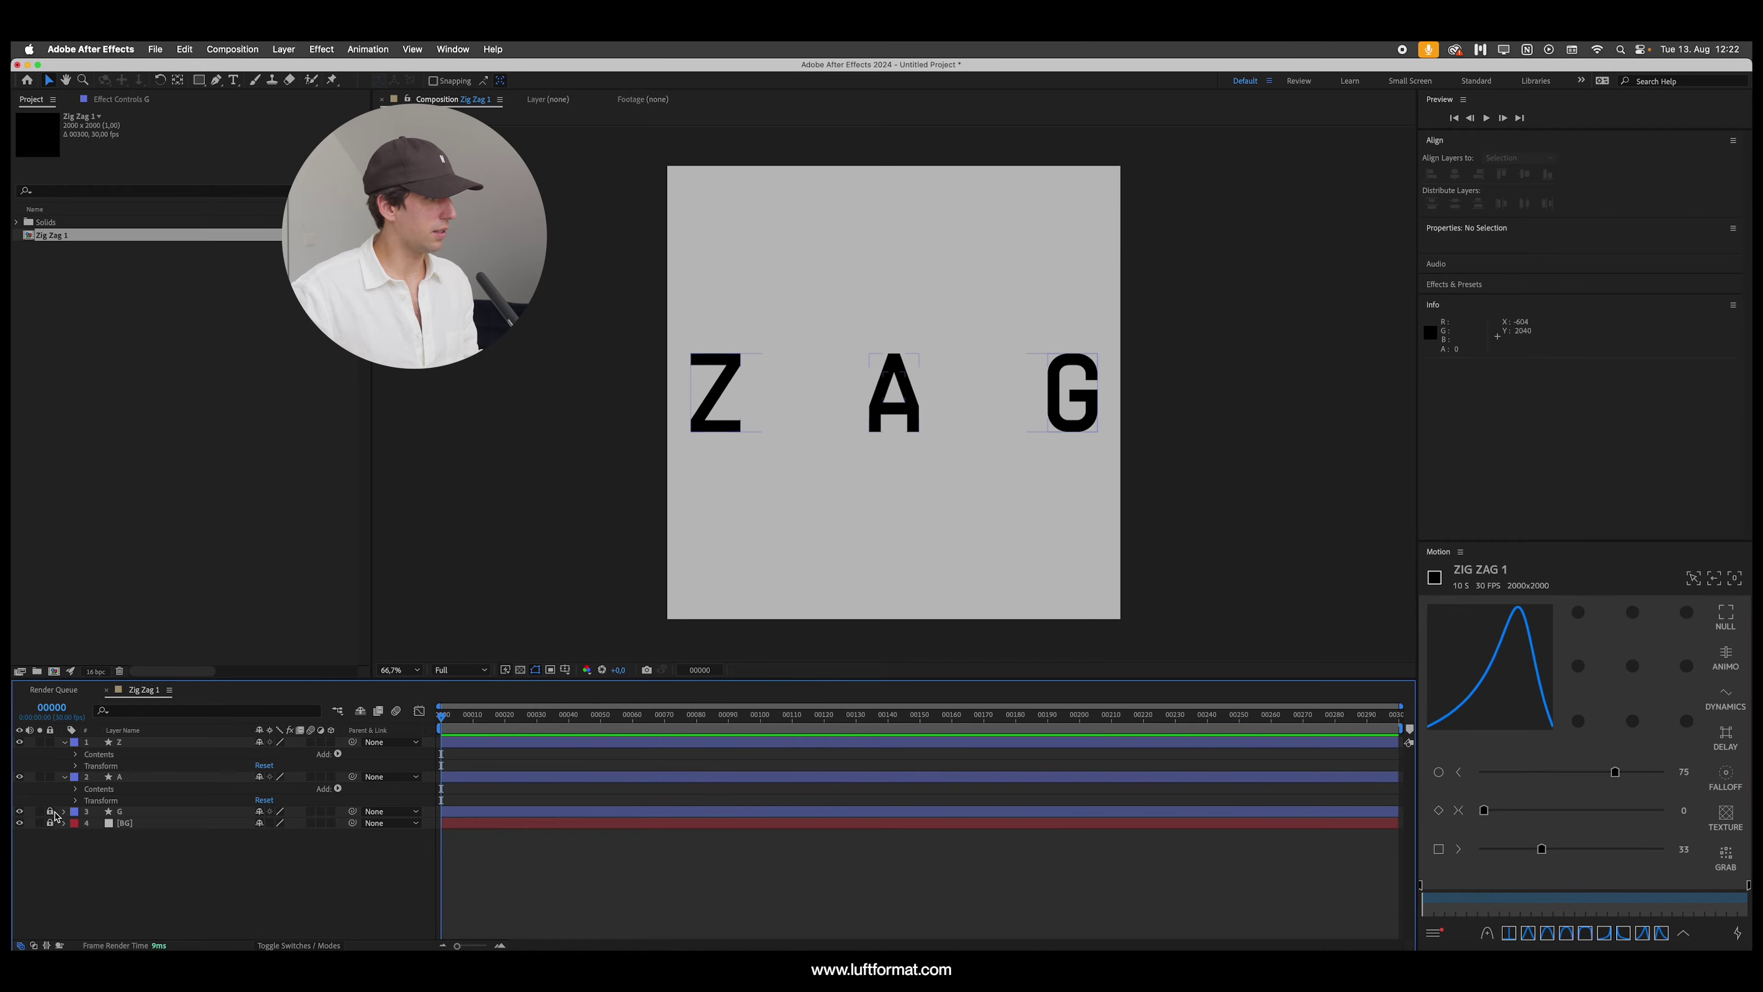
click(64, 811)
click(75, 754)
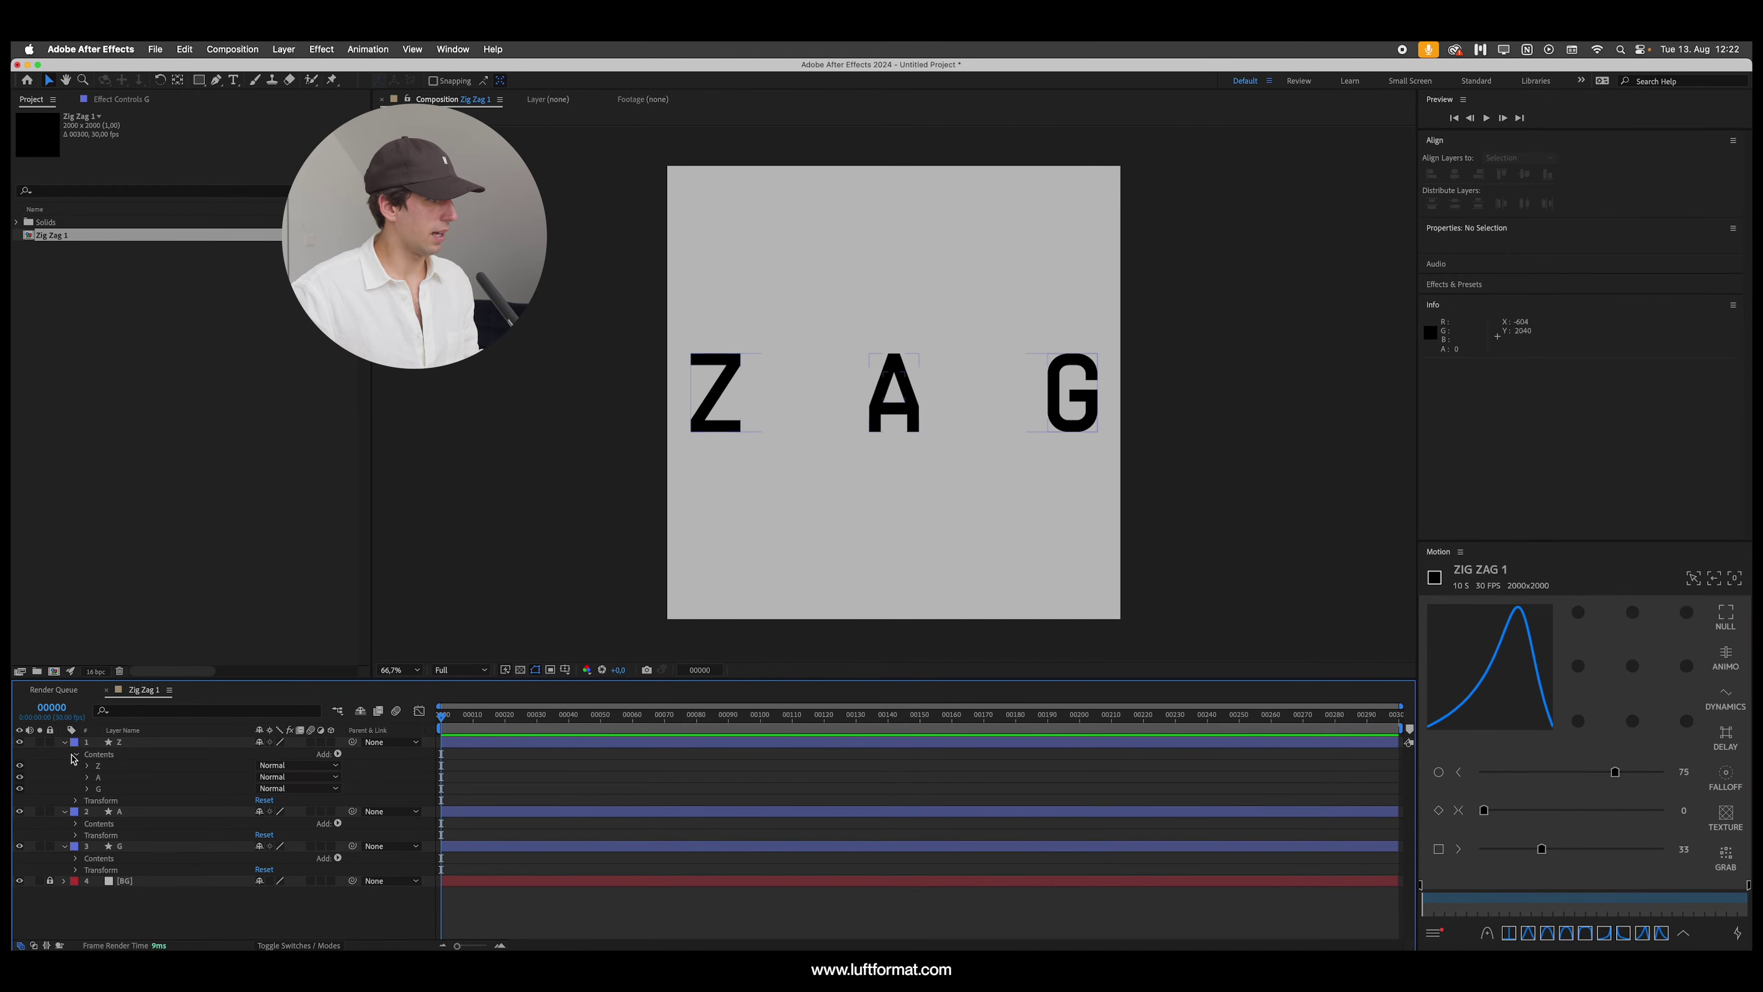
click(76, 822)
click(76, 893)
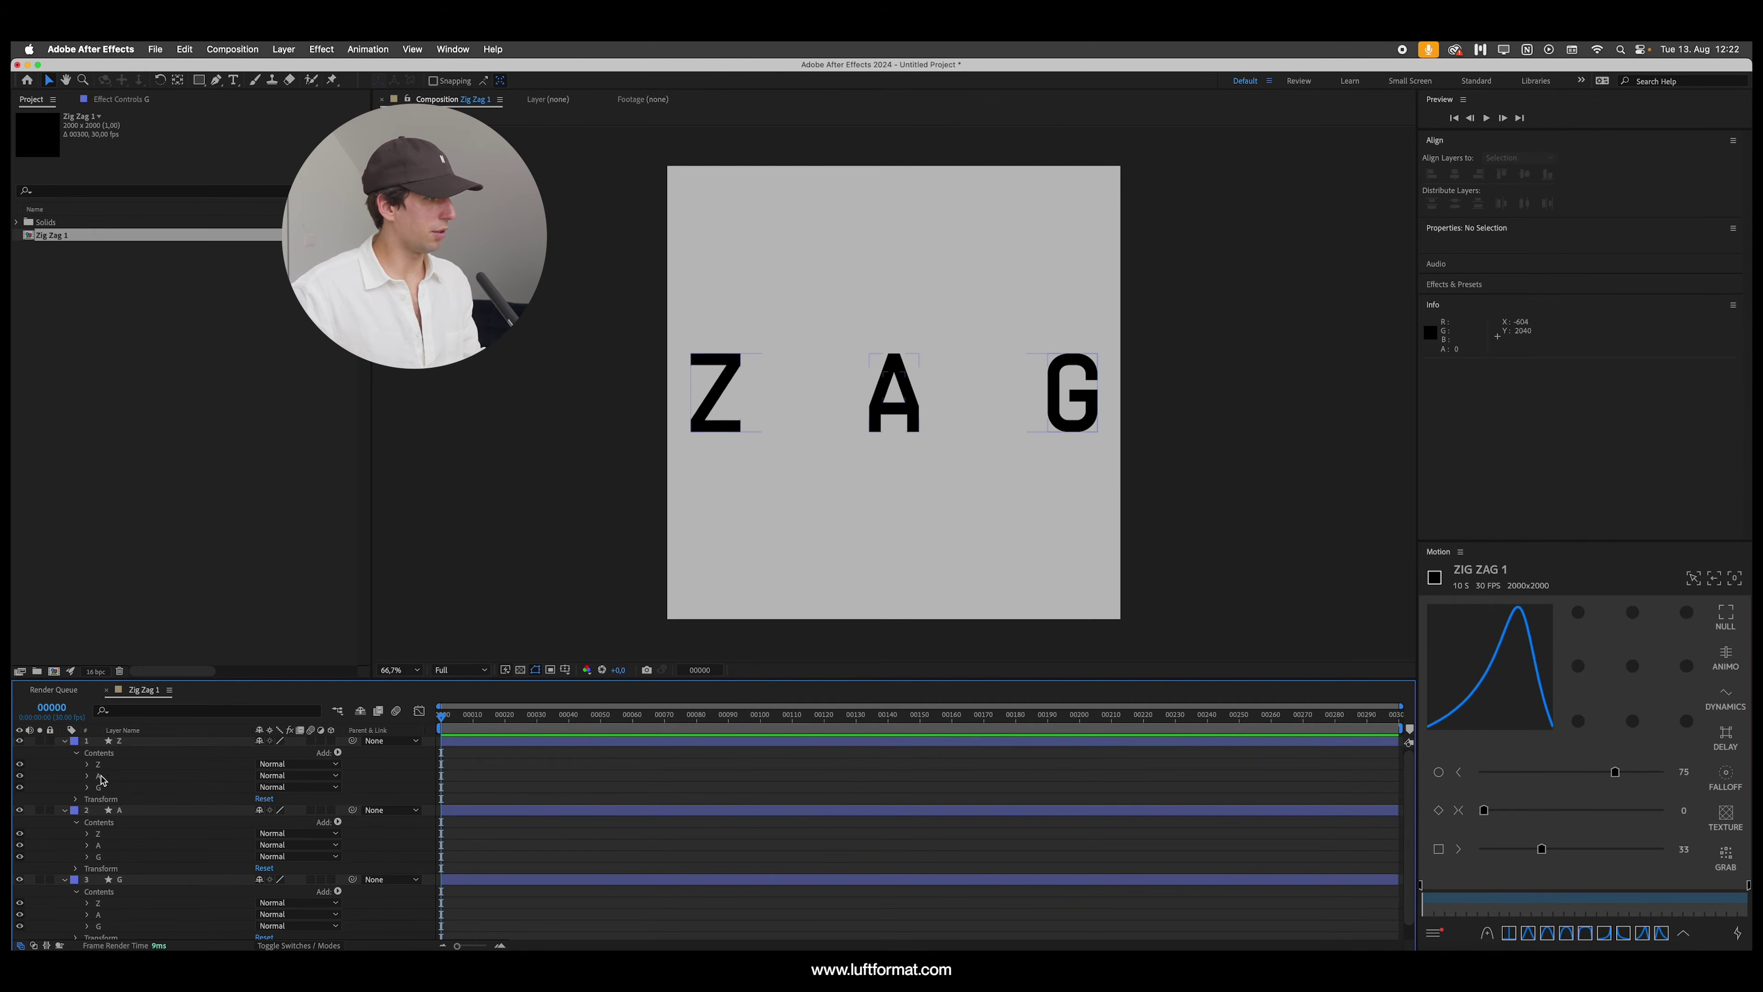
click(102, 775)
key(Delete)
click(102, 775)
key(Delete)
Step: Delete the Z and G shape groups from layer A, and the Z and A groups from layer G
click(109, 833)
key(Delete)
click(108, 811)
key(Delete)
click(113, 861)
key(Delete)
click(108, 859)
key(Delete)
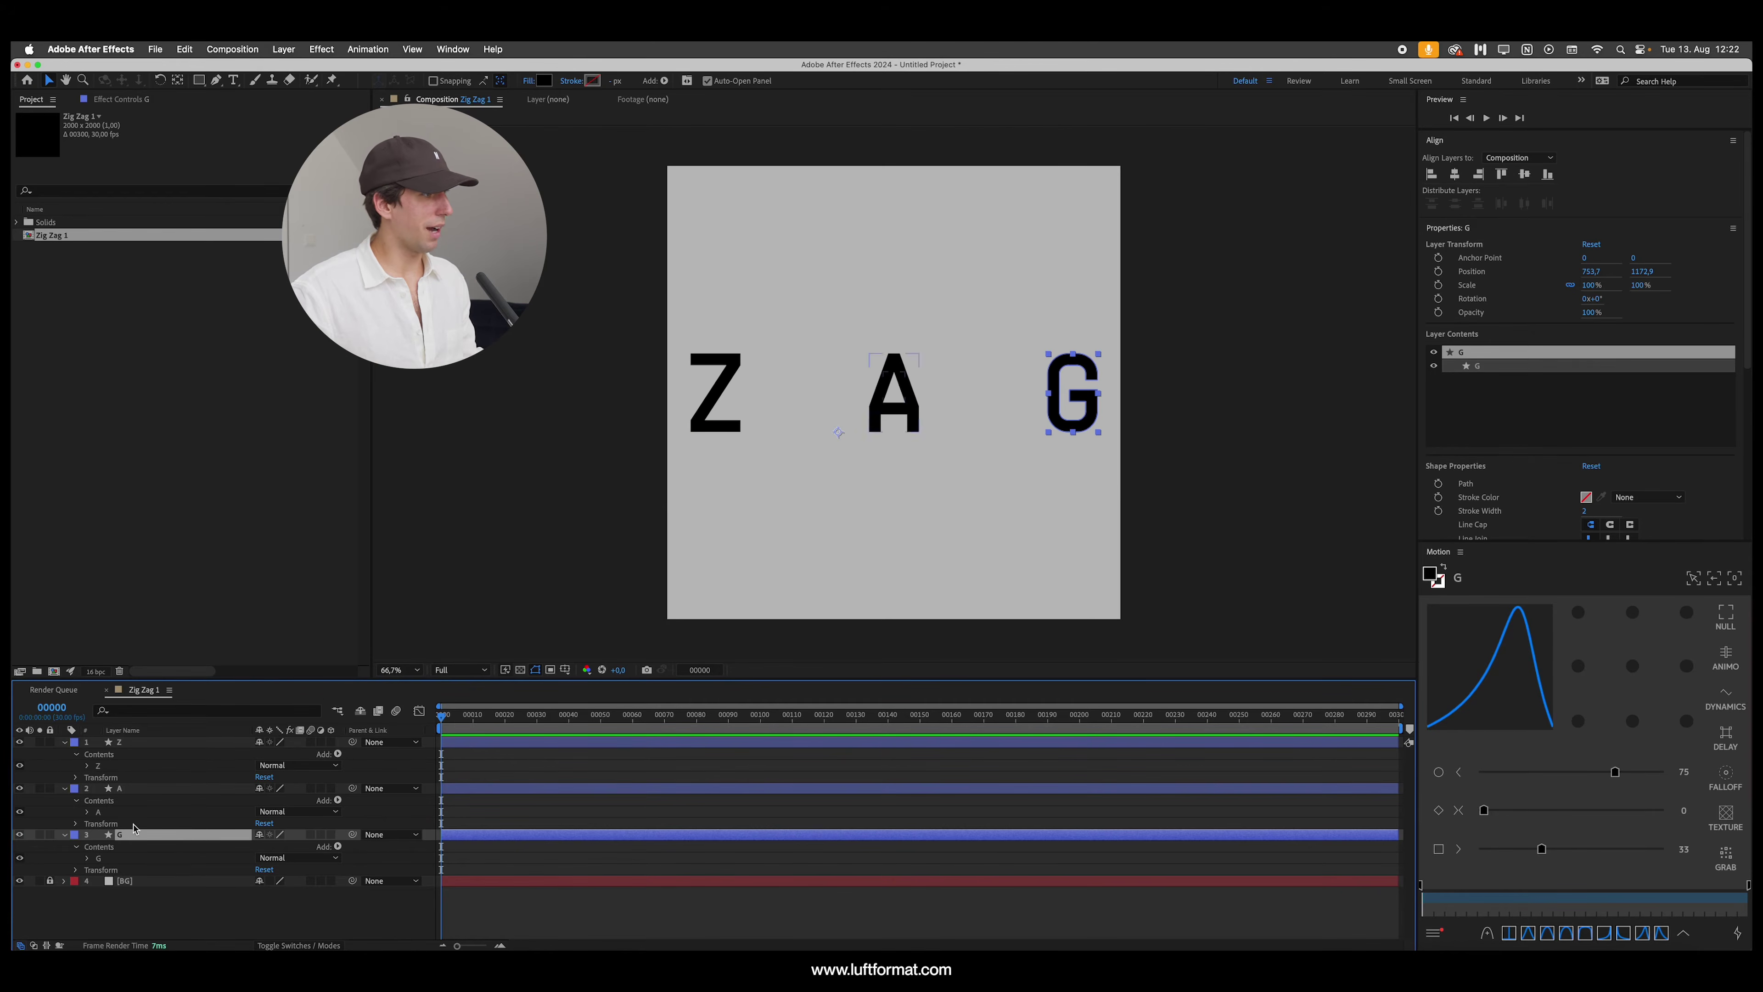
Step: Select the Z, A and G layers one after another to check which letter each contains, and clear the selection
click(138, 743)
click(133, 788)
click(129, 837)
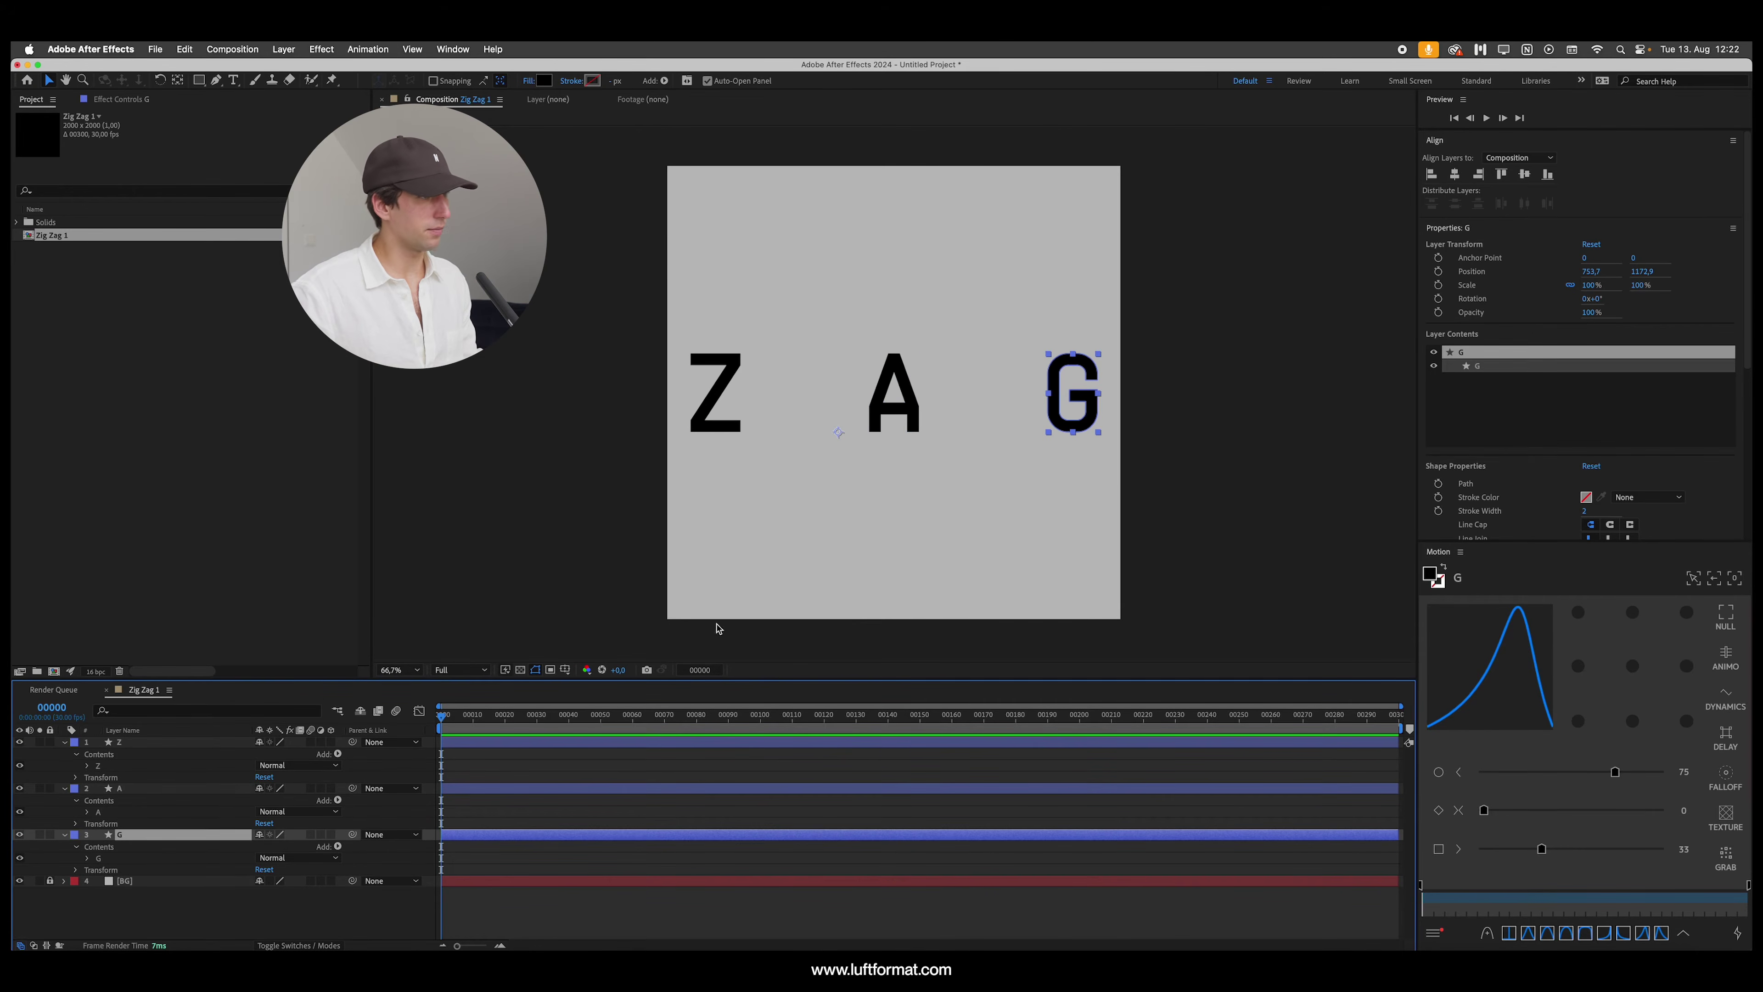
click(897, 504)
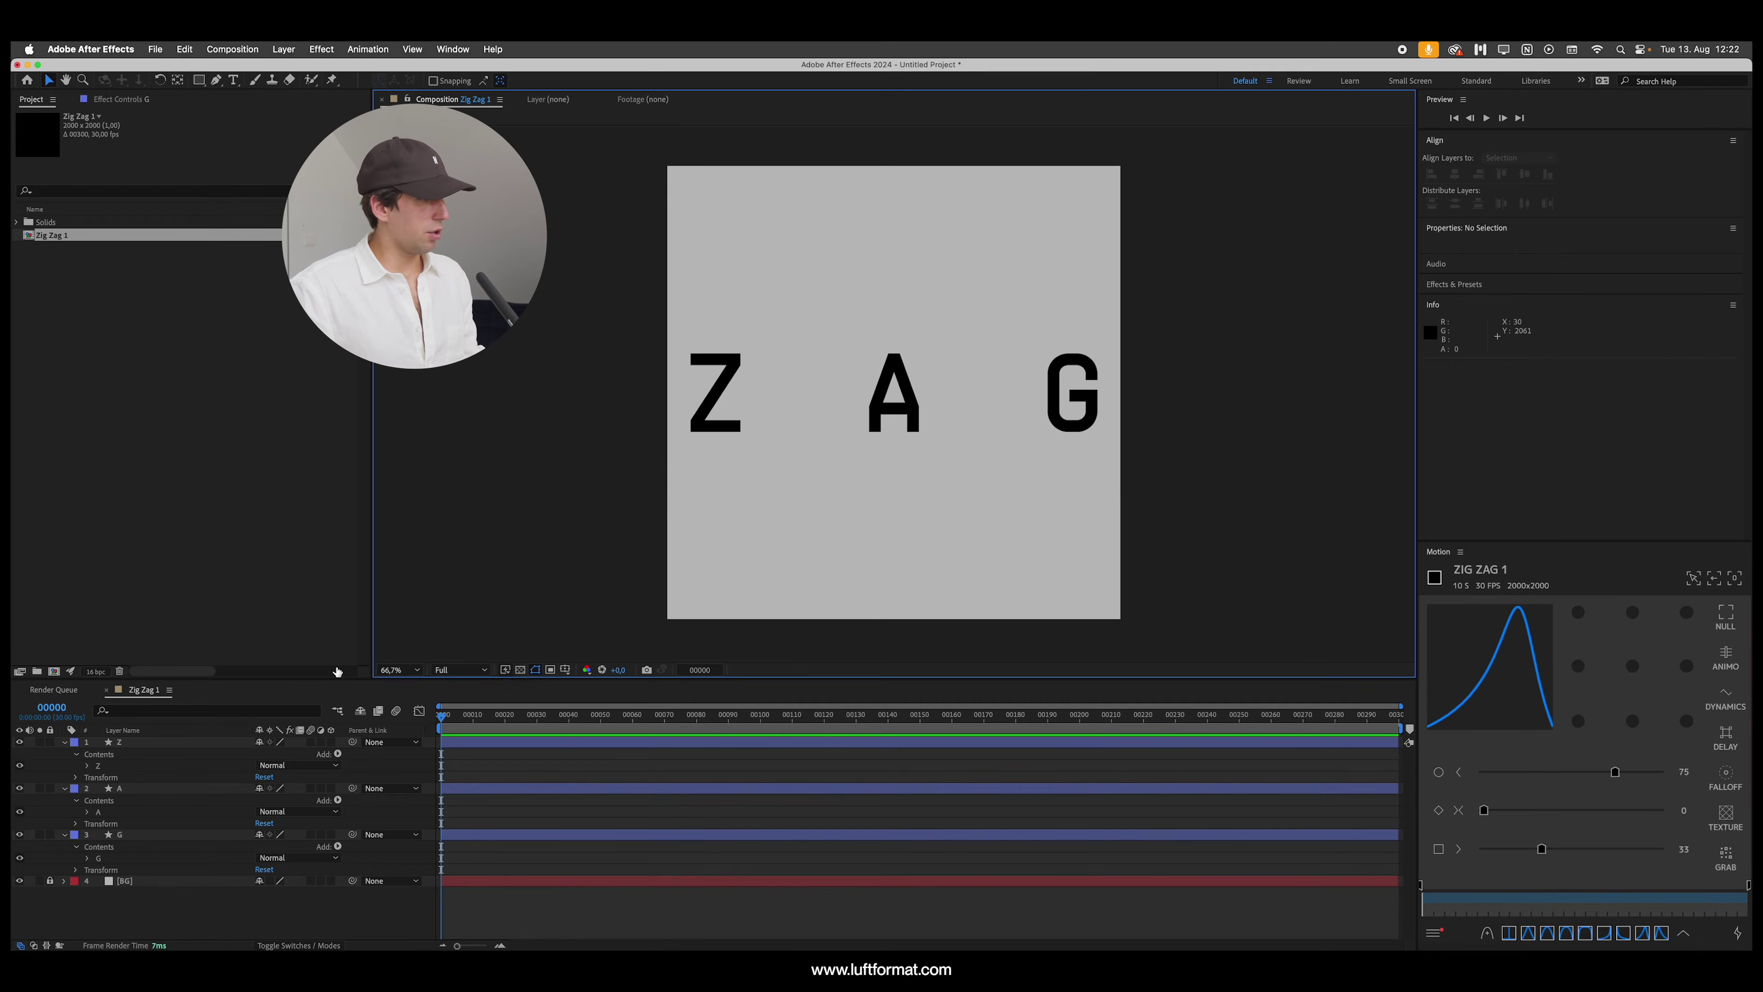
Step: Switch to QuickTime Player, scrub through Reel.mp4 to see how the middle letter changes shape, and return to After Effects
scroll(860, 500, up, 2)
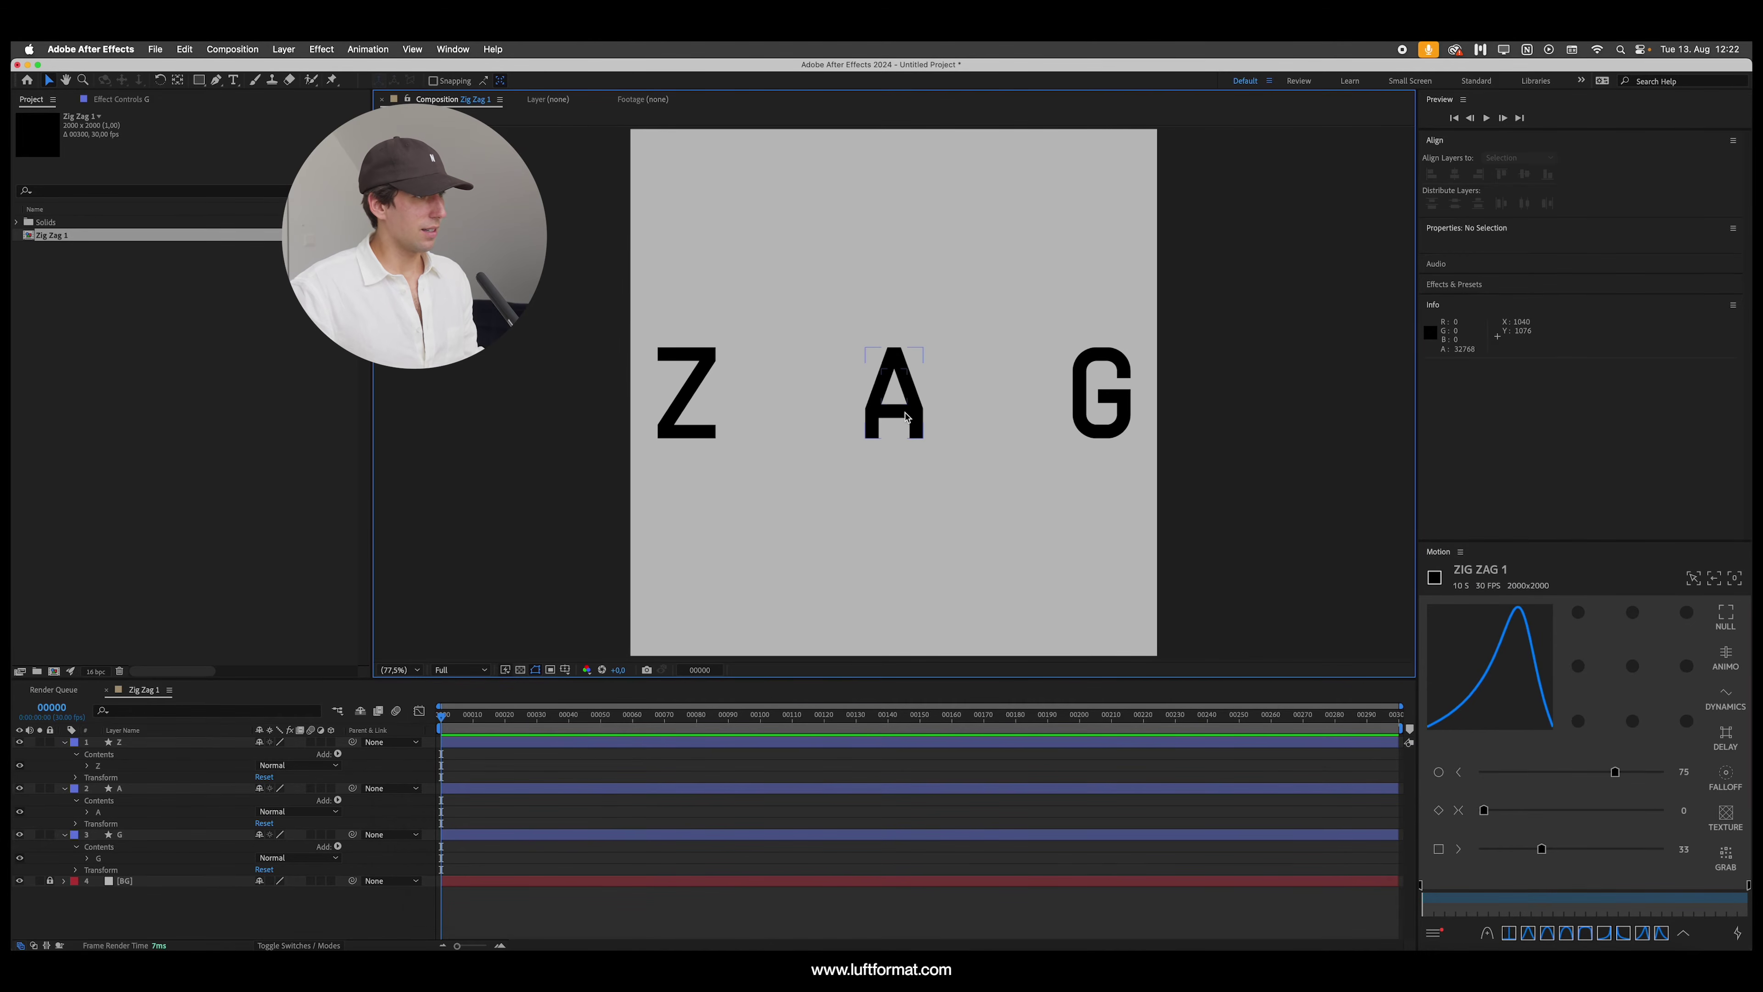
click(894, 409)
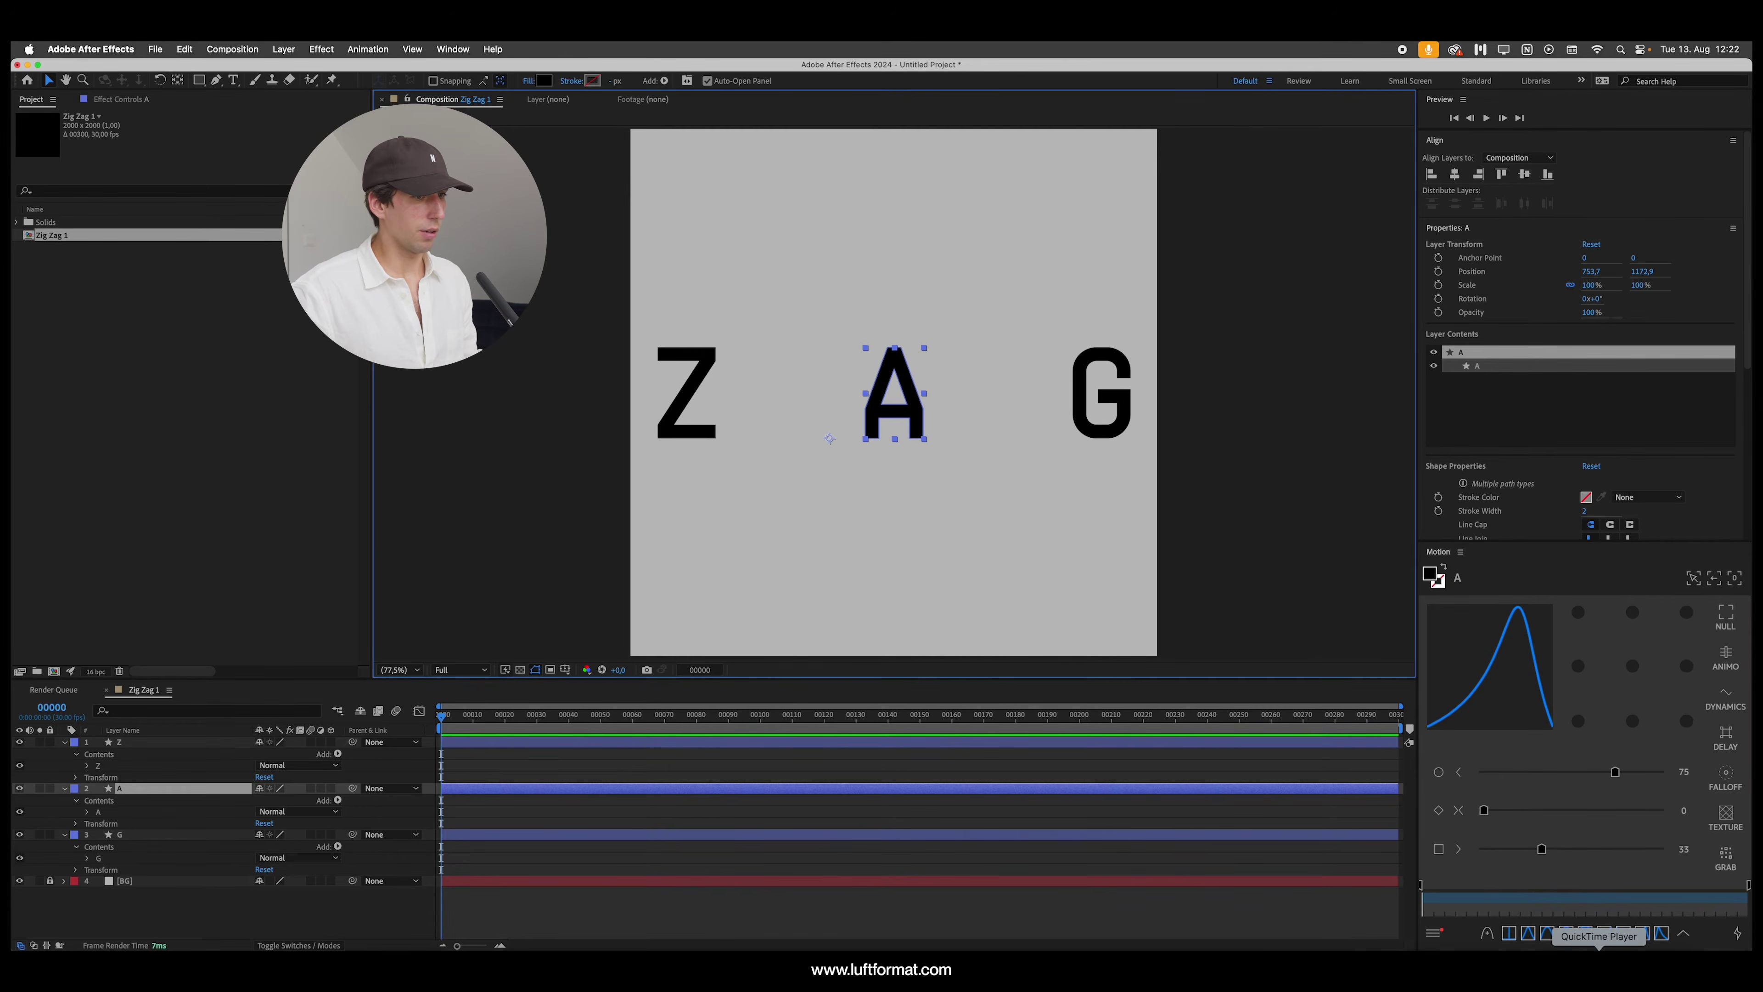
click(1582, 939)
mouse_move(1210, 702)
mouse_down()
mouse_move(1195, 703)
mouse_move(1253, 687)
mouse_up()
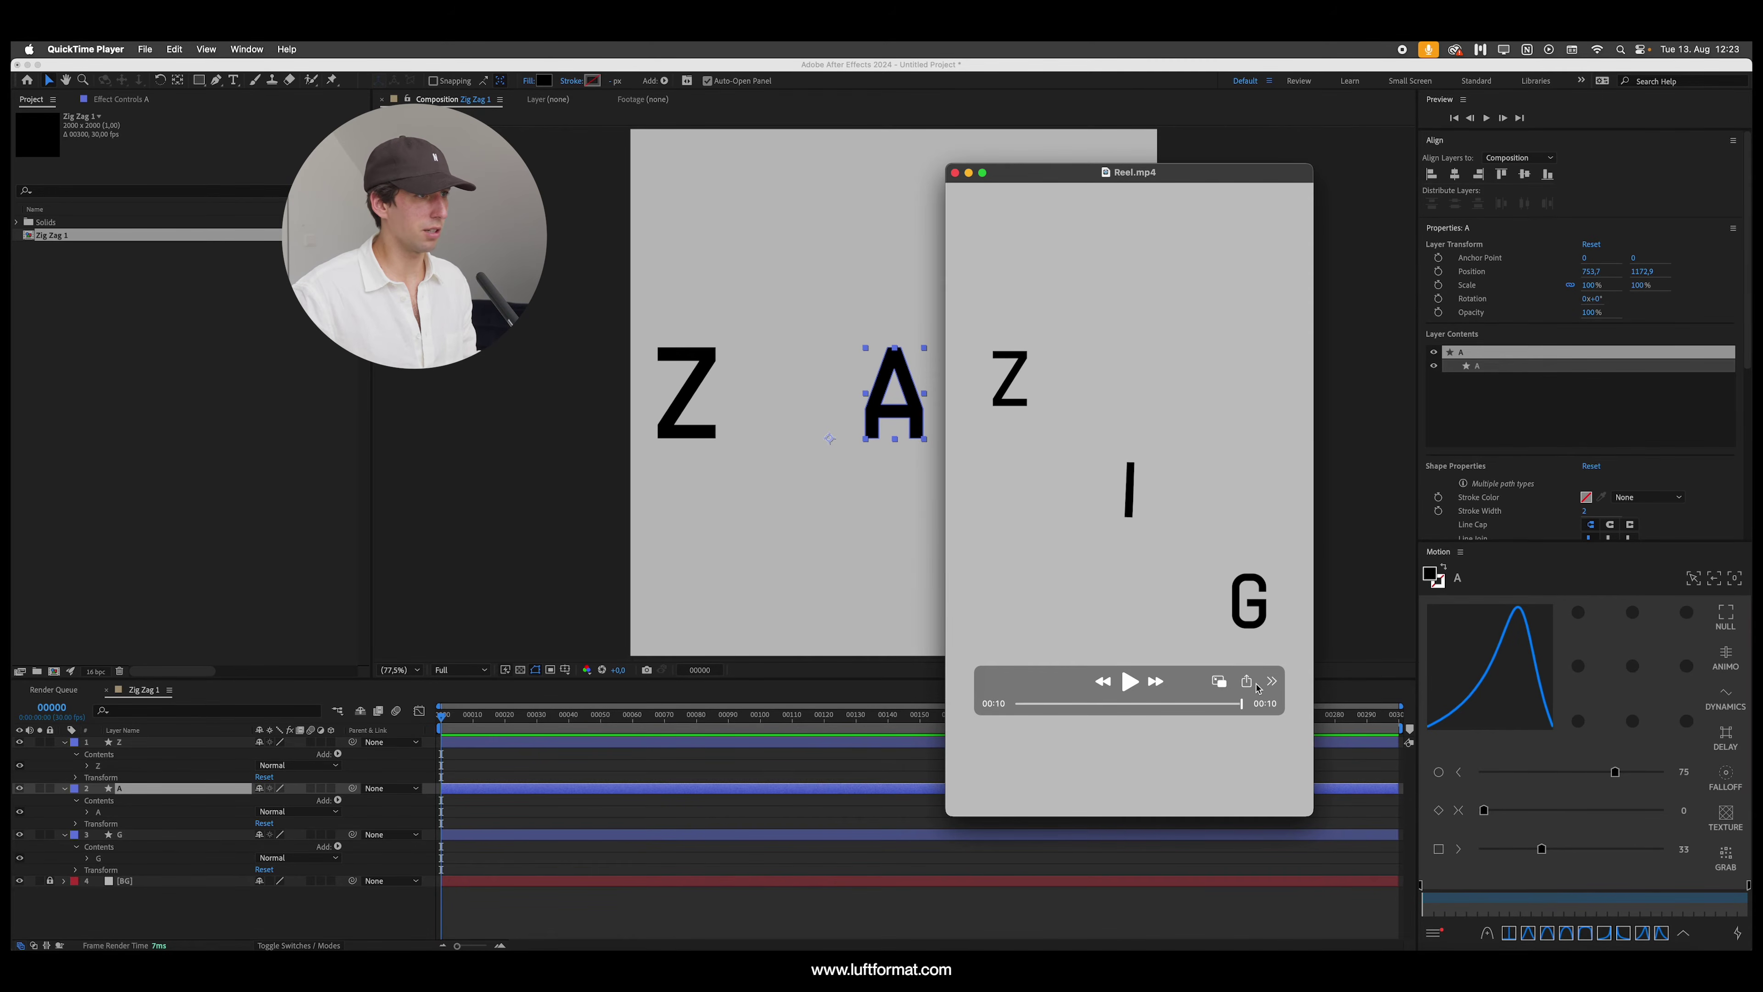
click(899, 425)
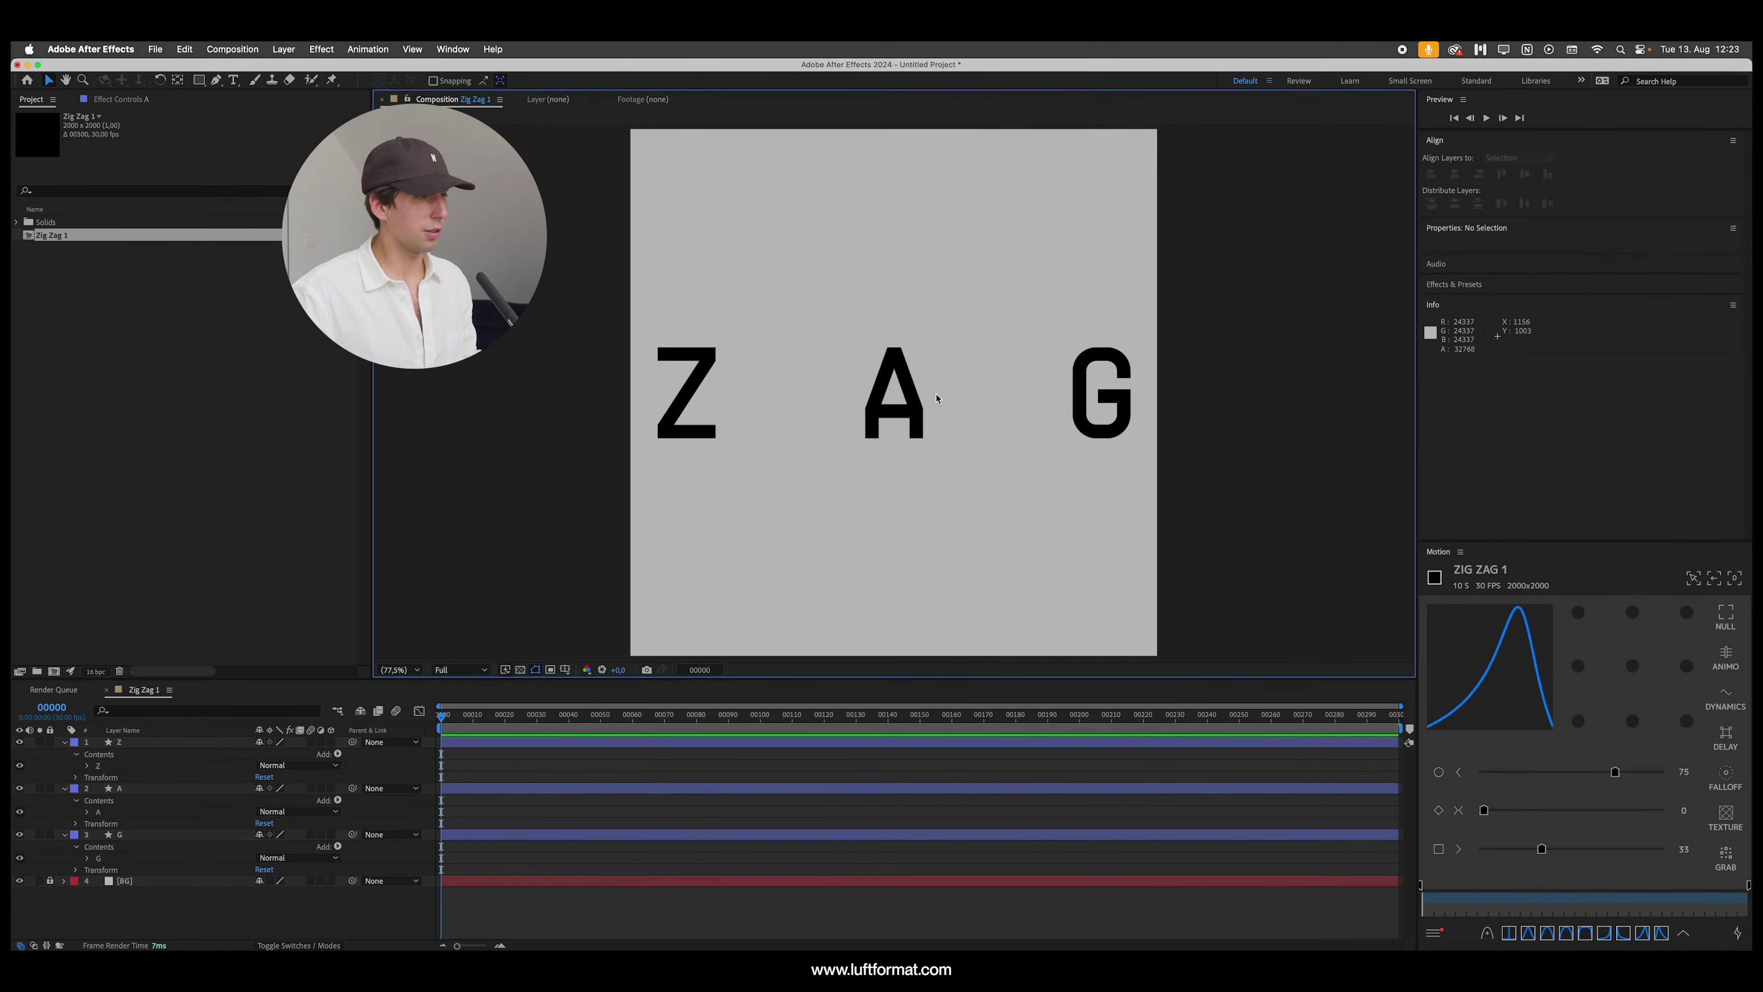
Step: Show the rulers, place vertical guides at both upper corners and the centre of the letter A, and hide the rulers again
click(900, 427)
key(period)
key(period)
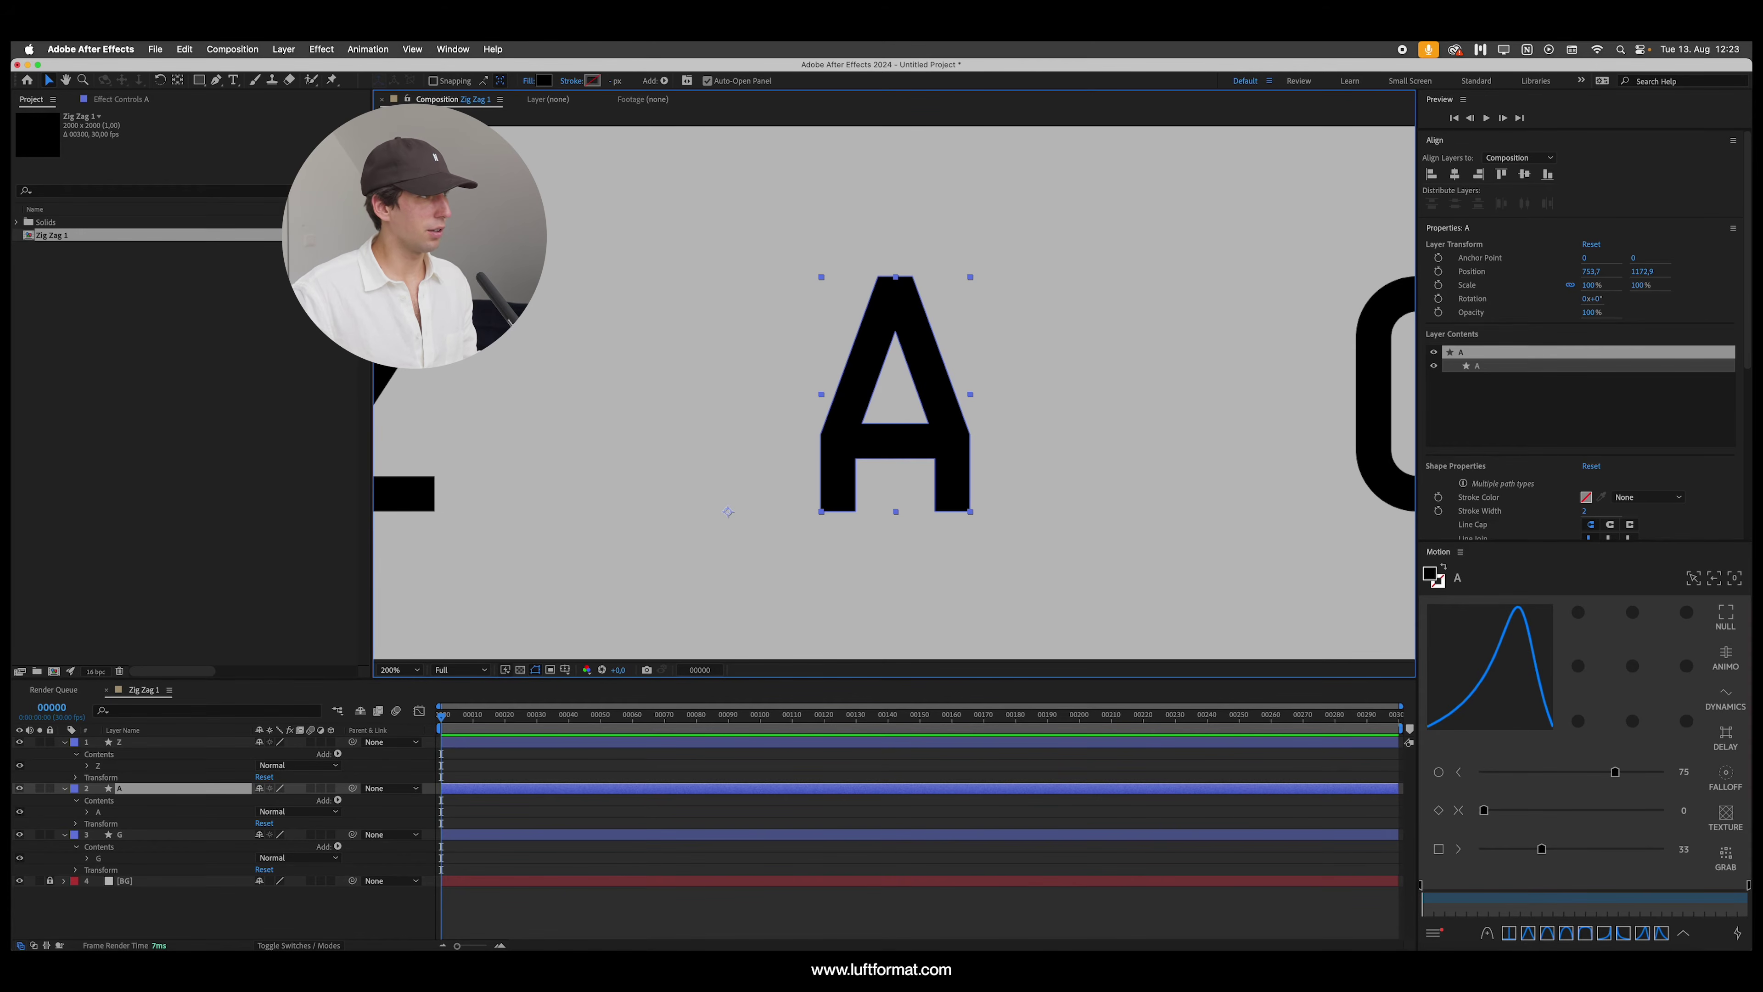
key(super+r)
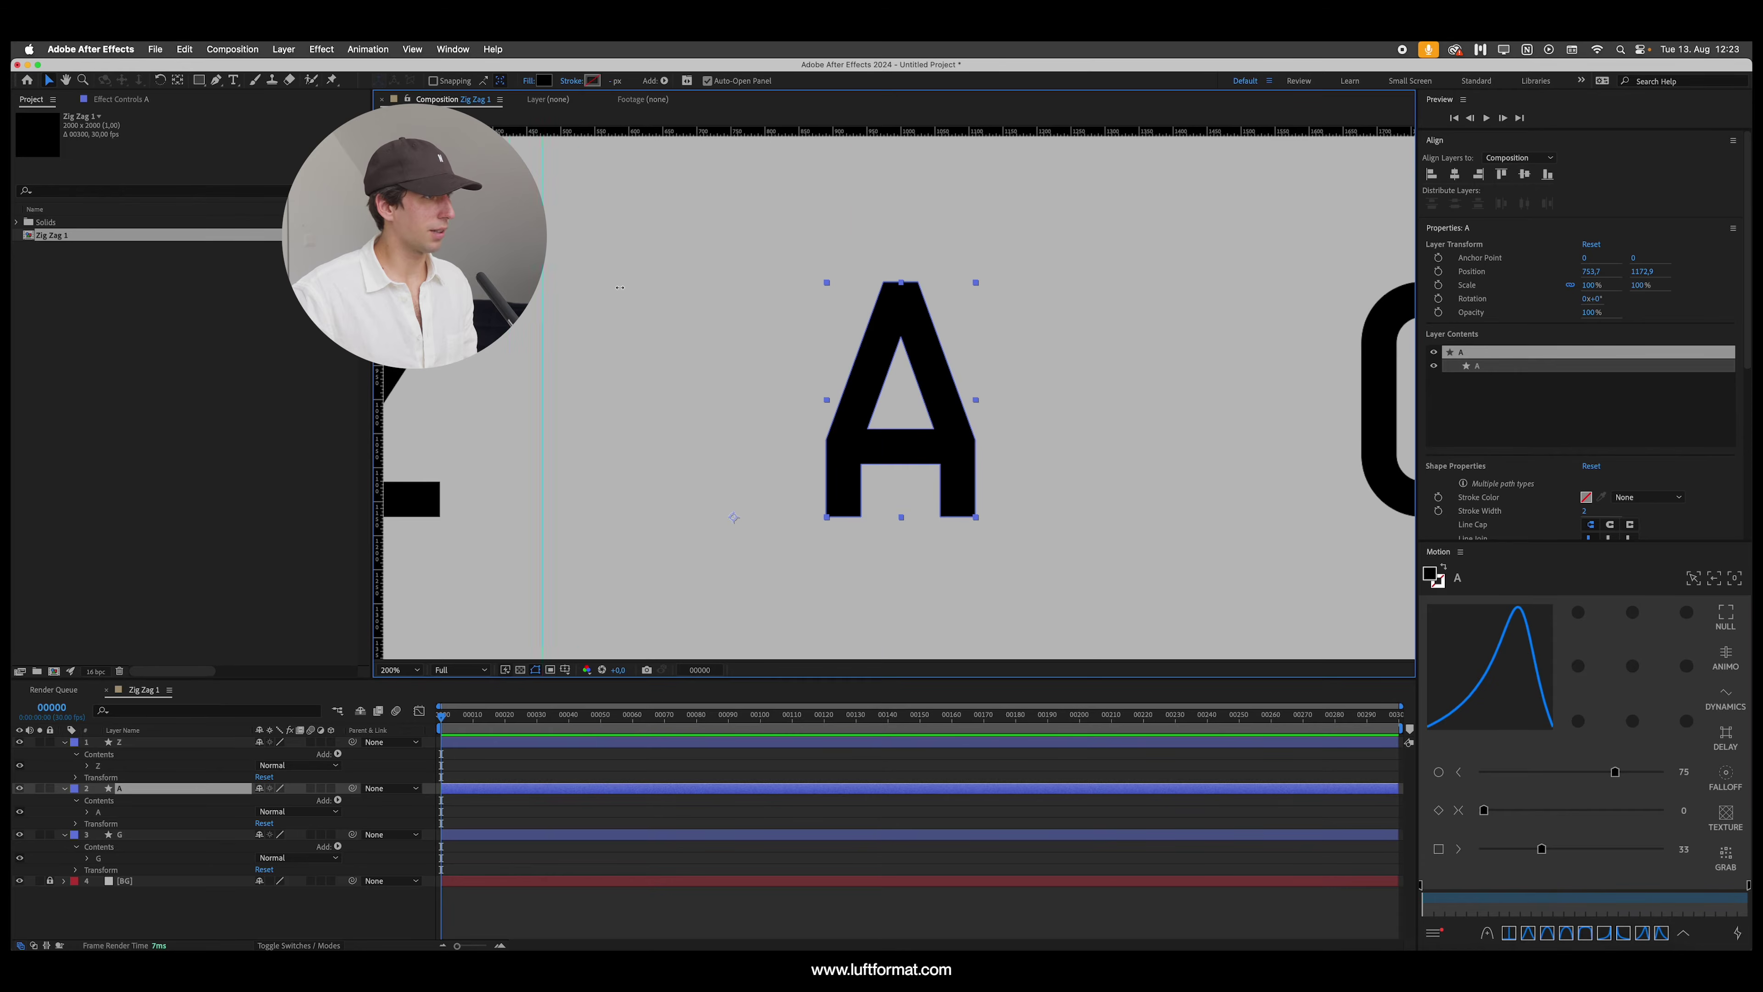
scroll(894, 381, up, 4)
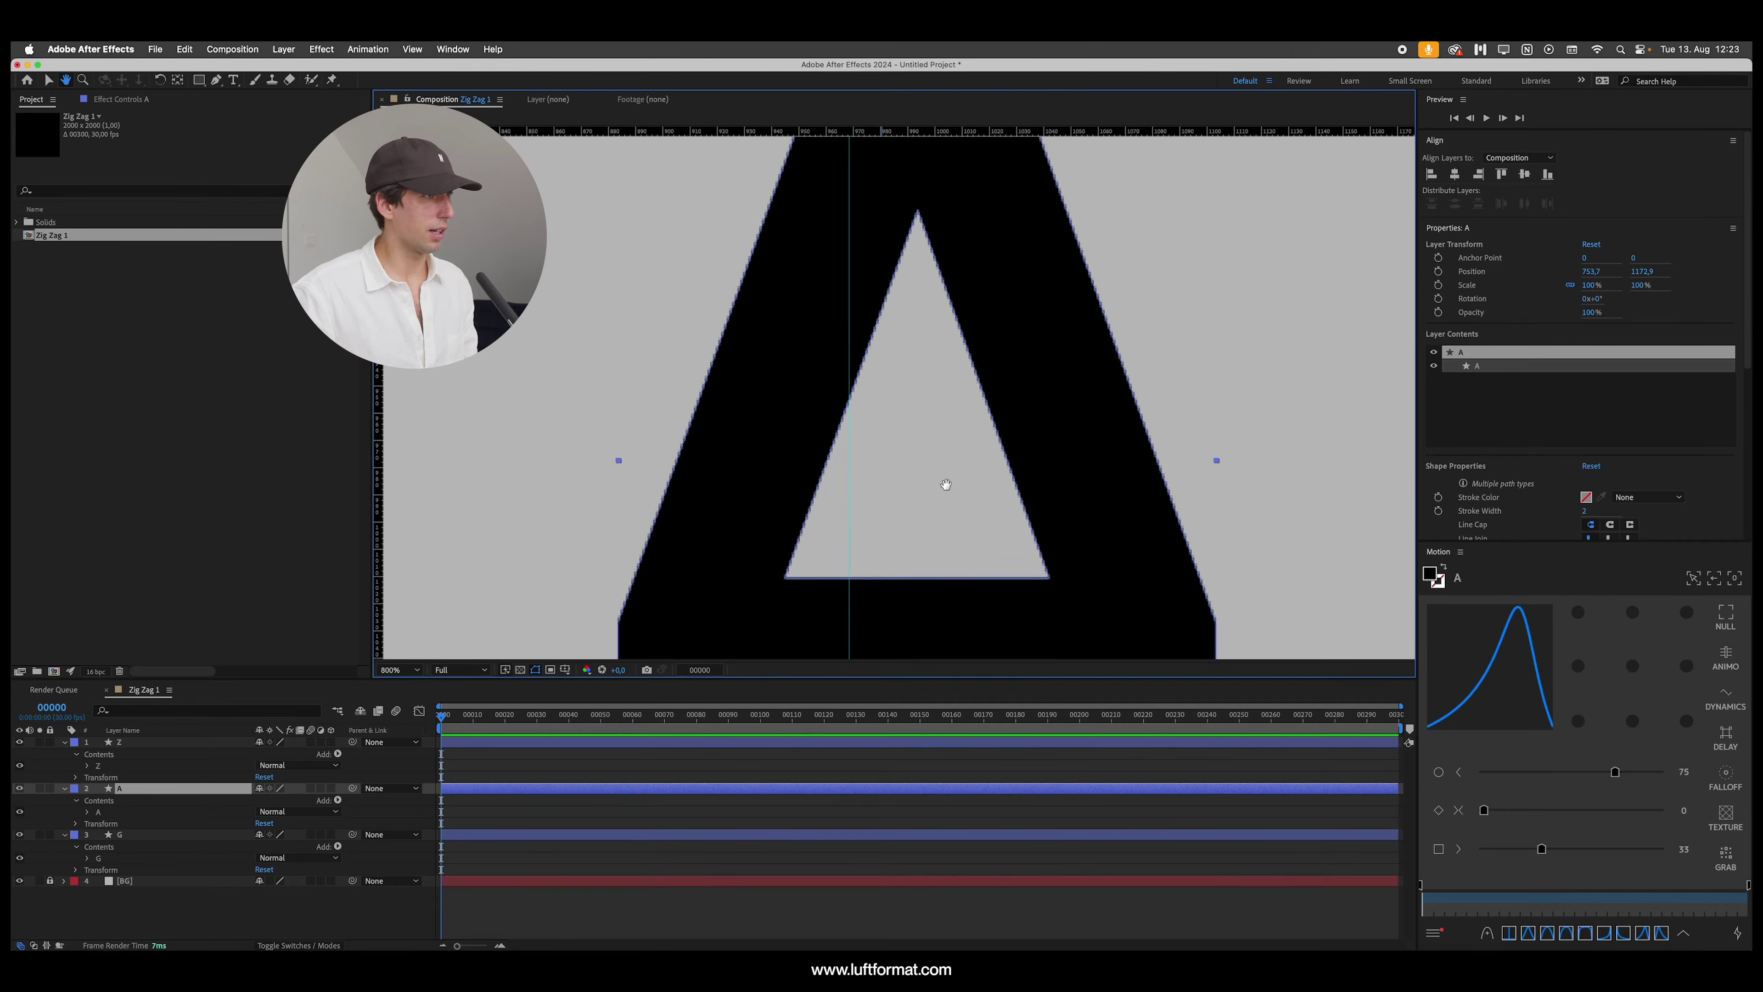
drag(946, 484, 1012, 254)
drag(915, 206, 913, 212)
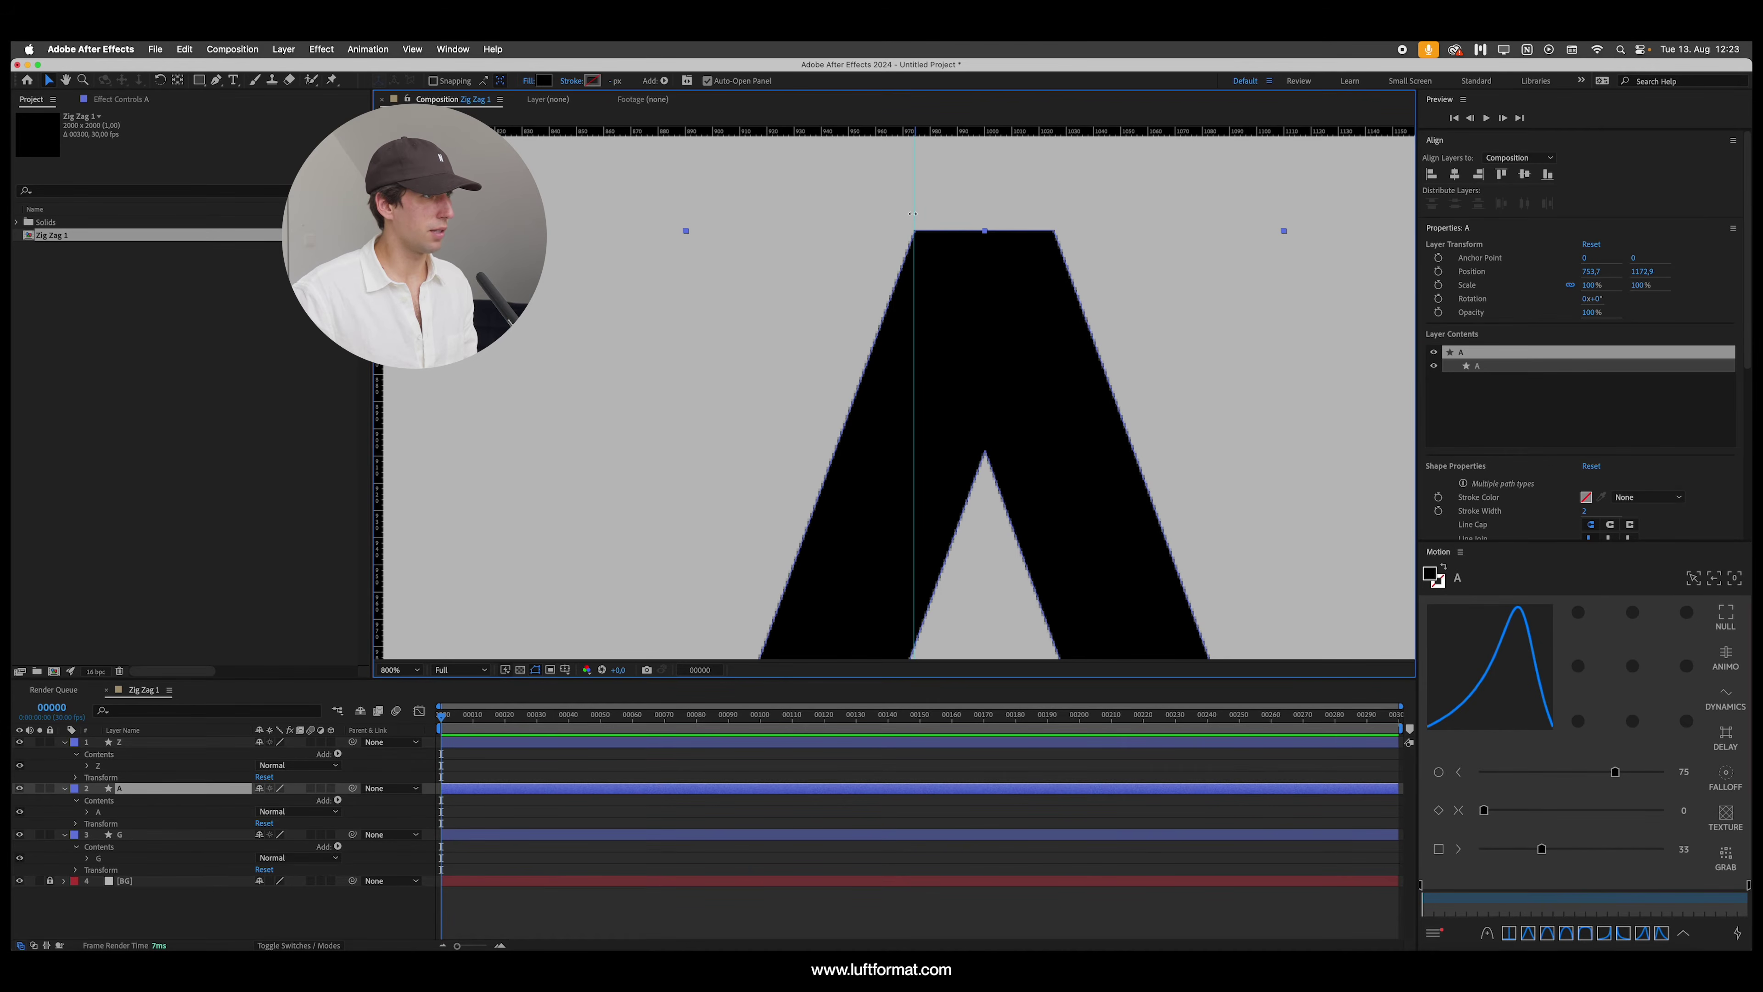
drag(1057, 292, 1054, 324)
drag(378, 319, 980, 314)
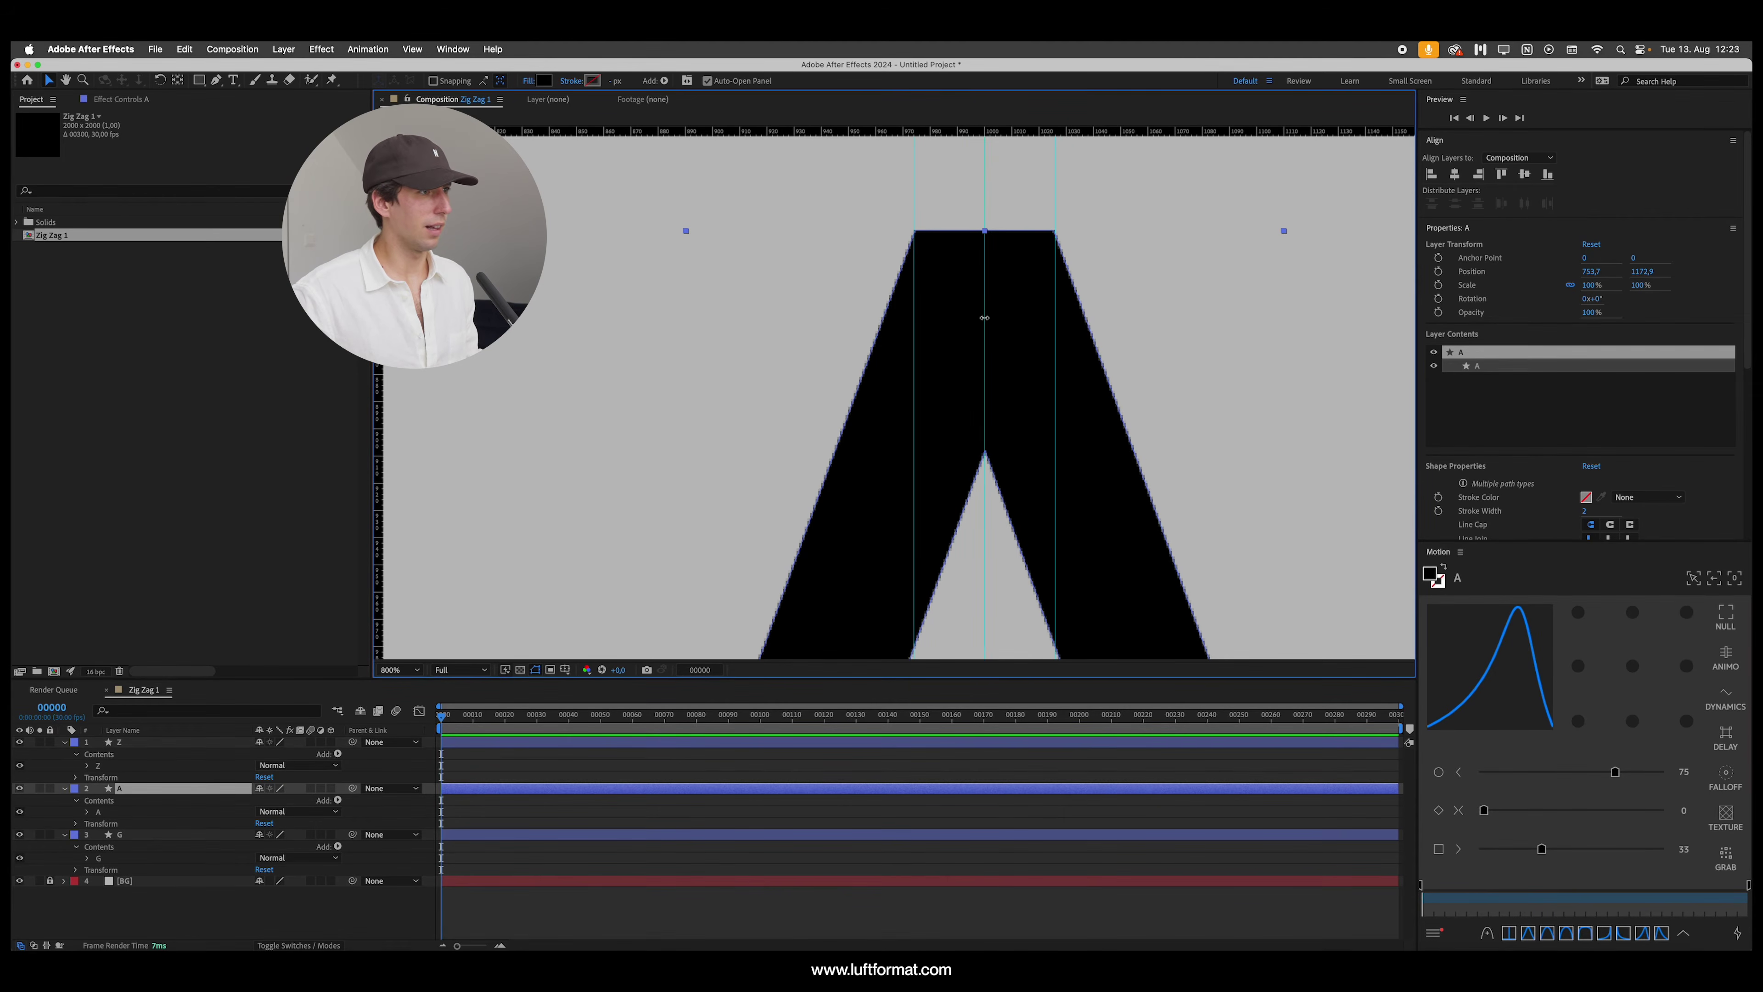
scroll(964, 333, down, 3)
drag(957, 358, 966, 247)
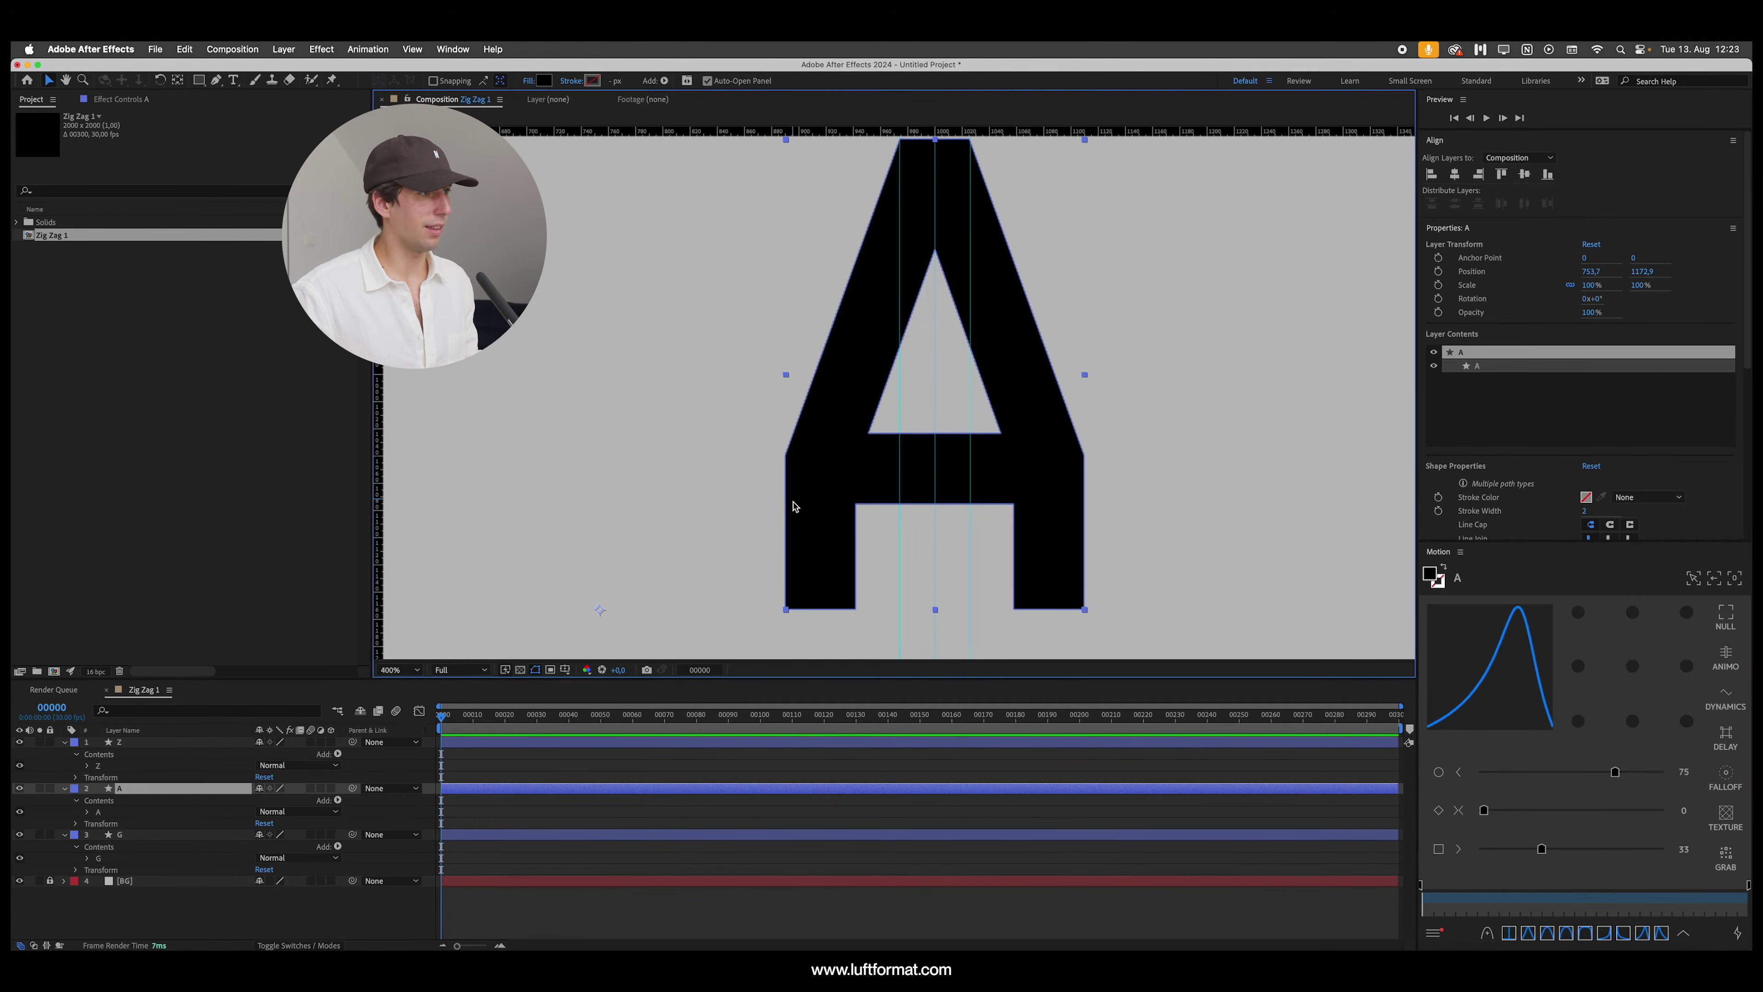
key(super+r)
key(Return)
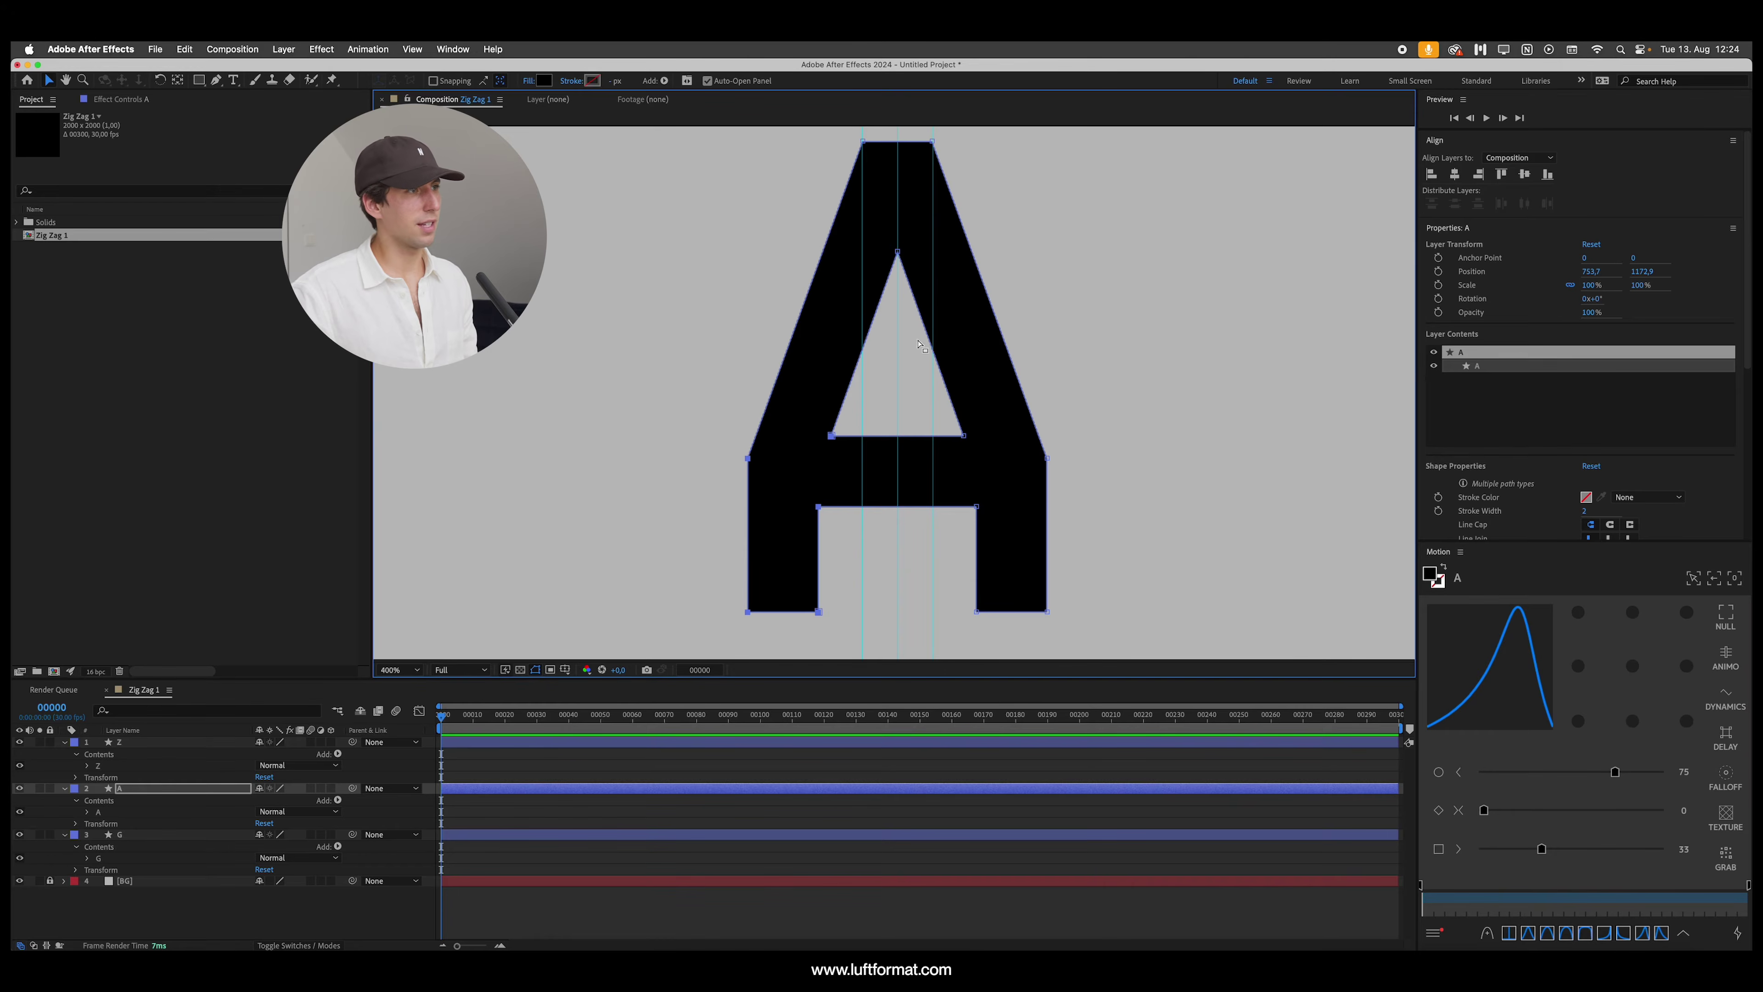
click(759, 471)
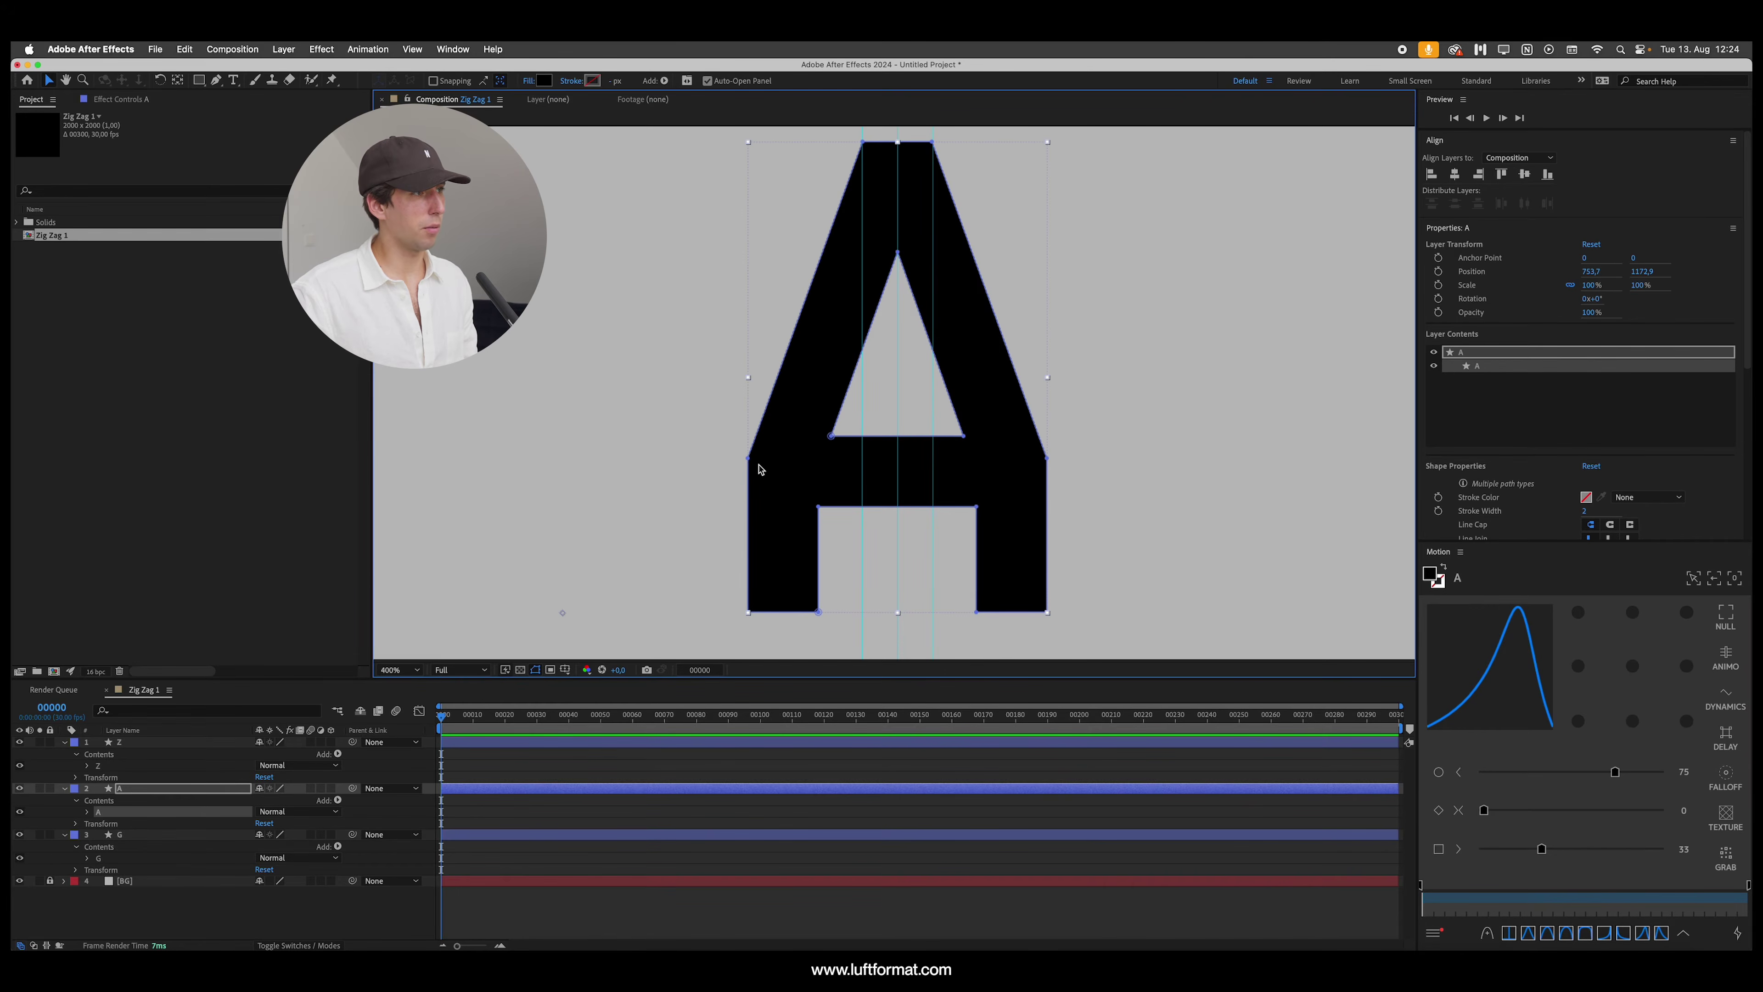
drag(744, 458, 671, 484)
key(super+z)
key(super+z)
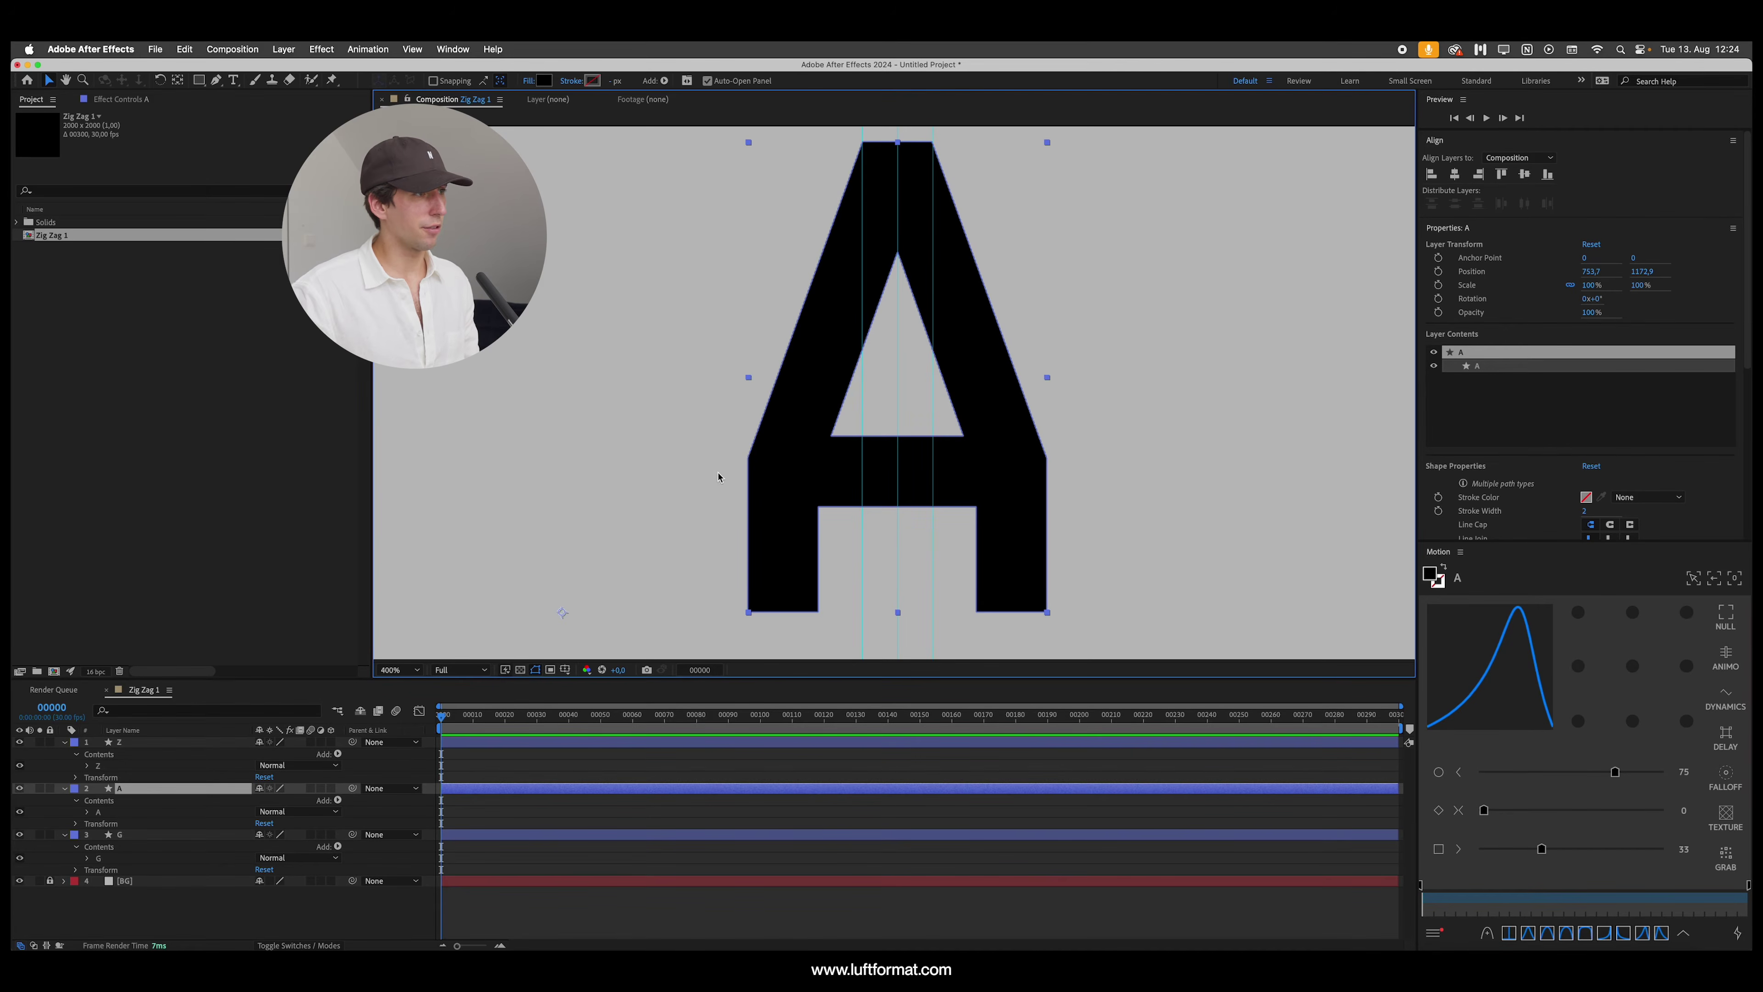
Step: Collapse the Z and G layers and filter the timeline properties by "path"
click(128, 797)
click(64, 743)
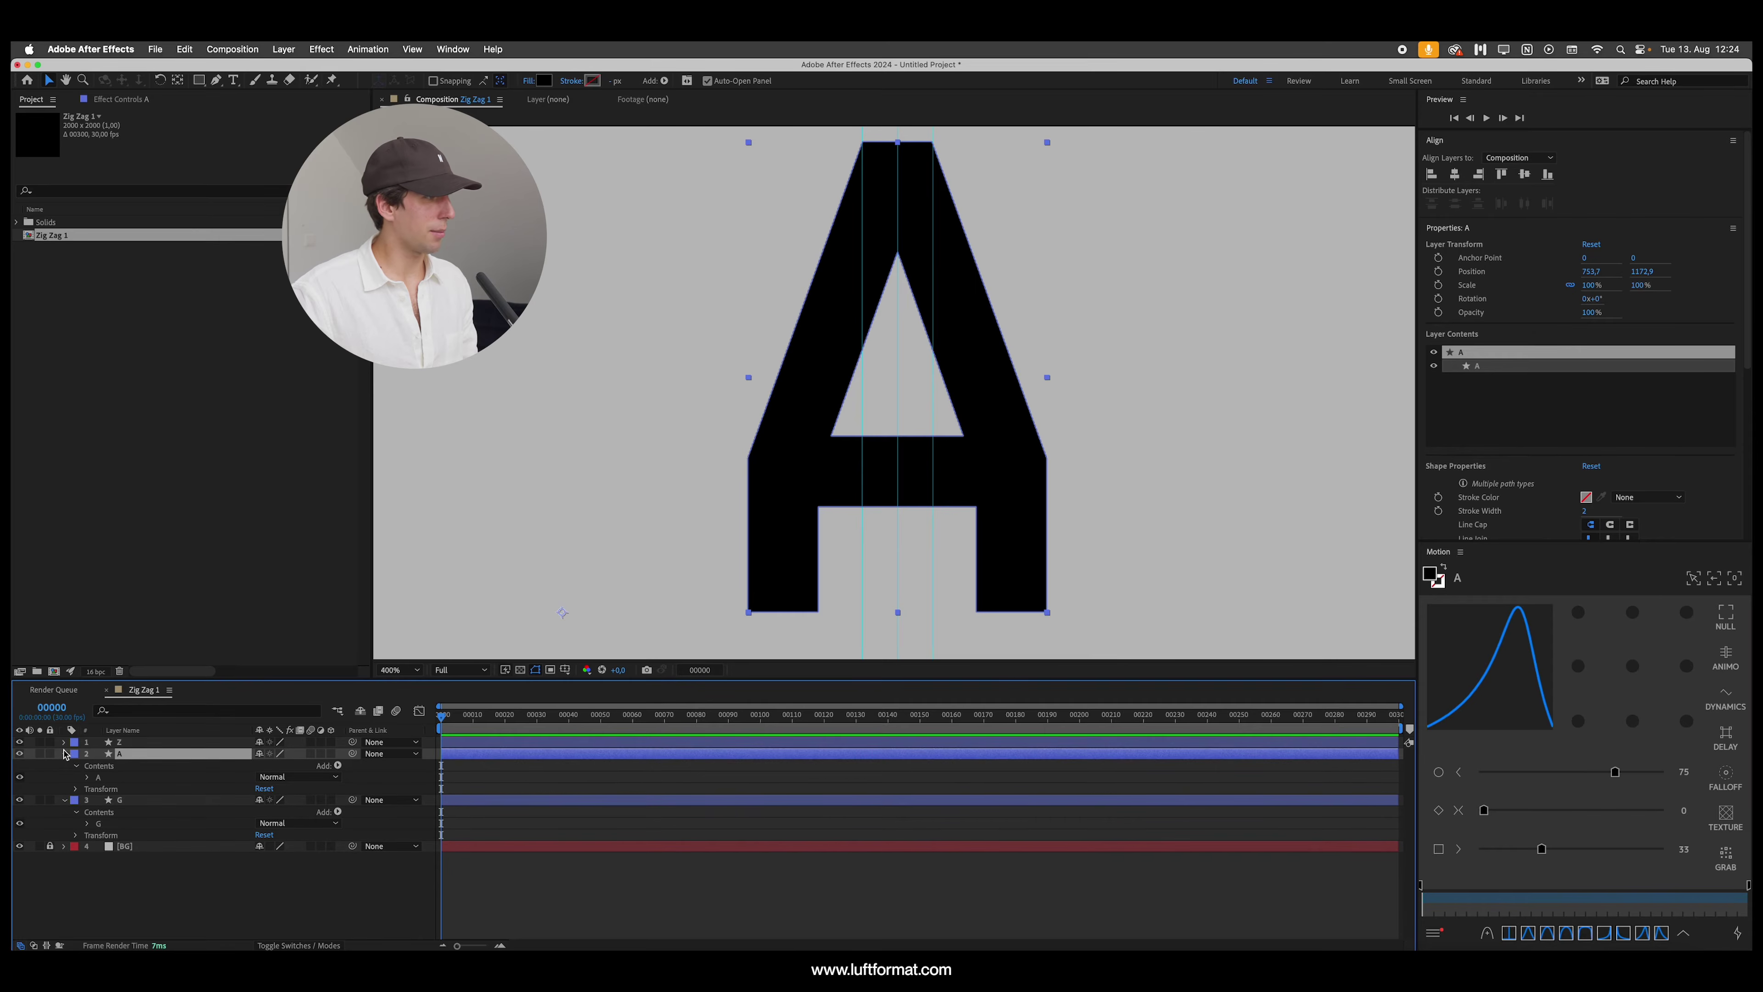
click(66, 802)
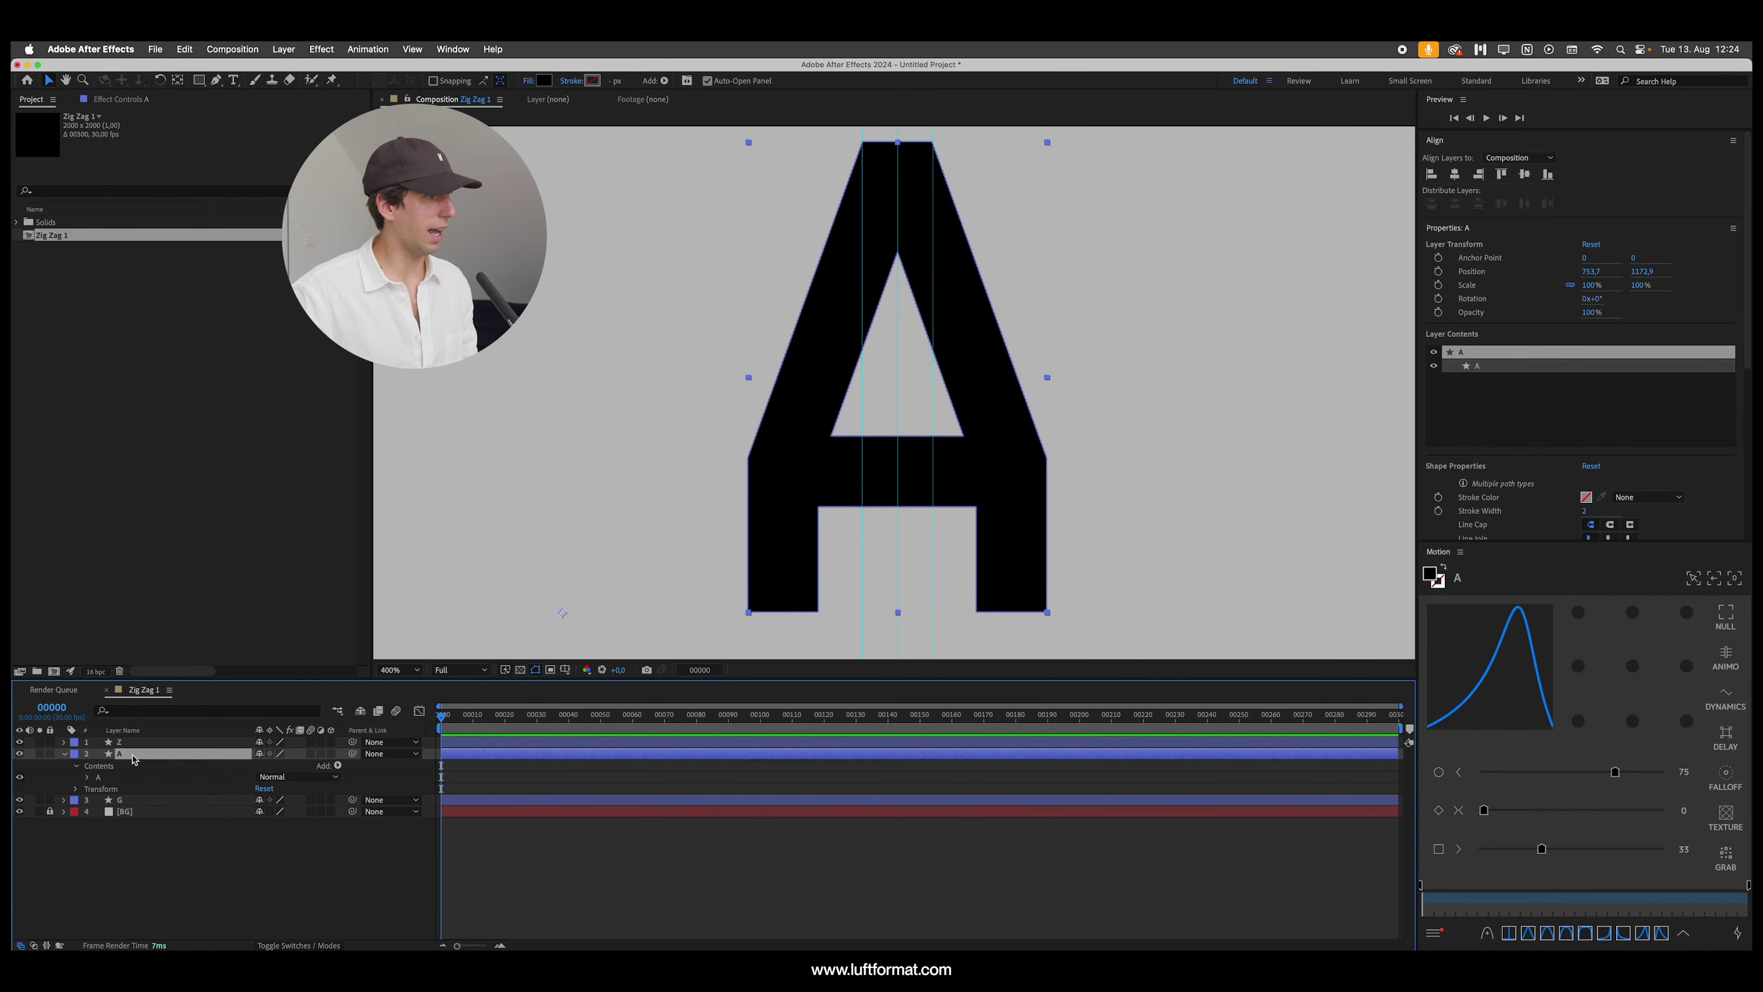
click(143, 712)
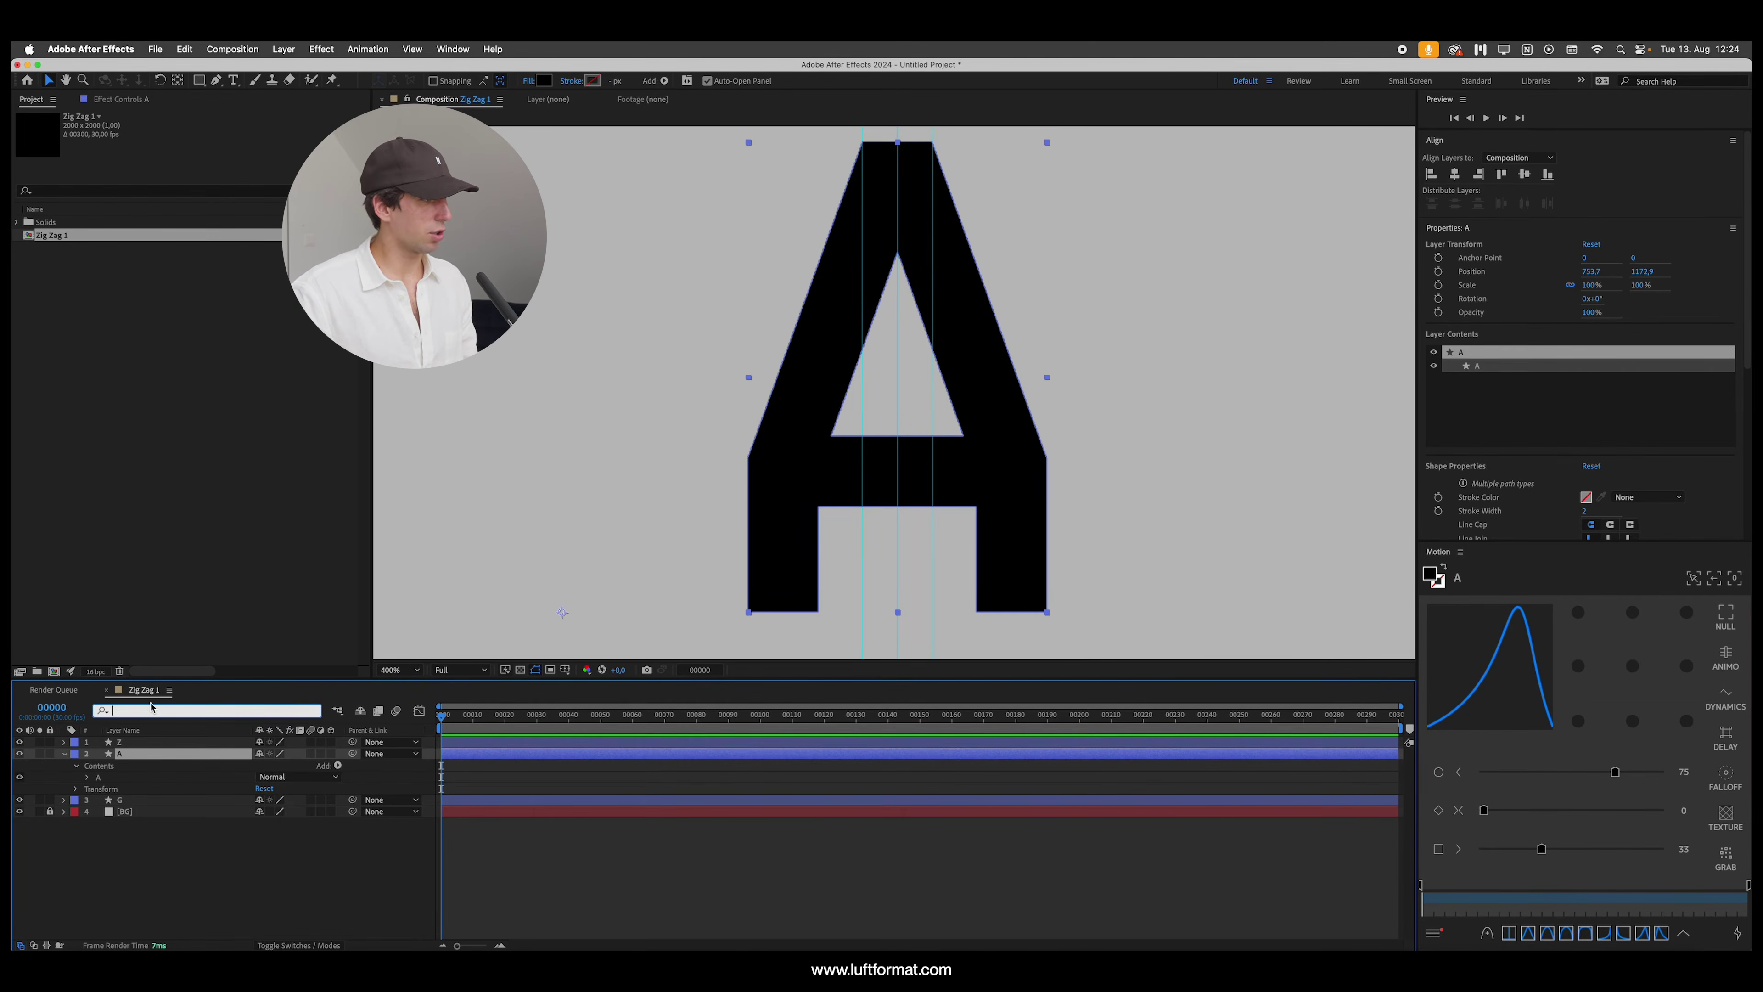
text(path)
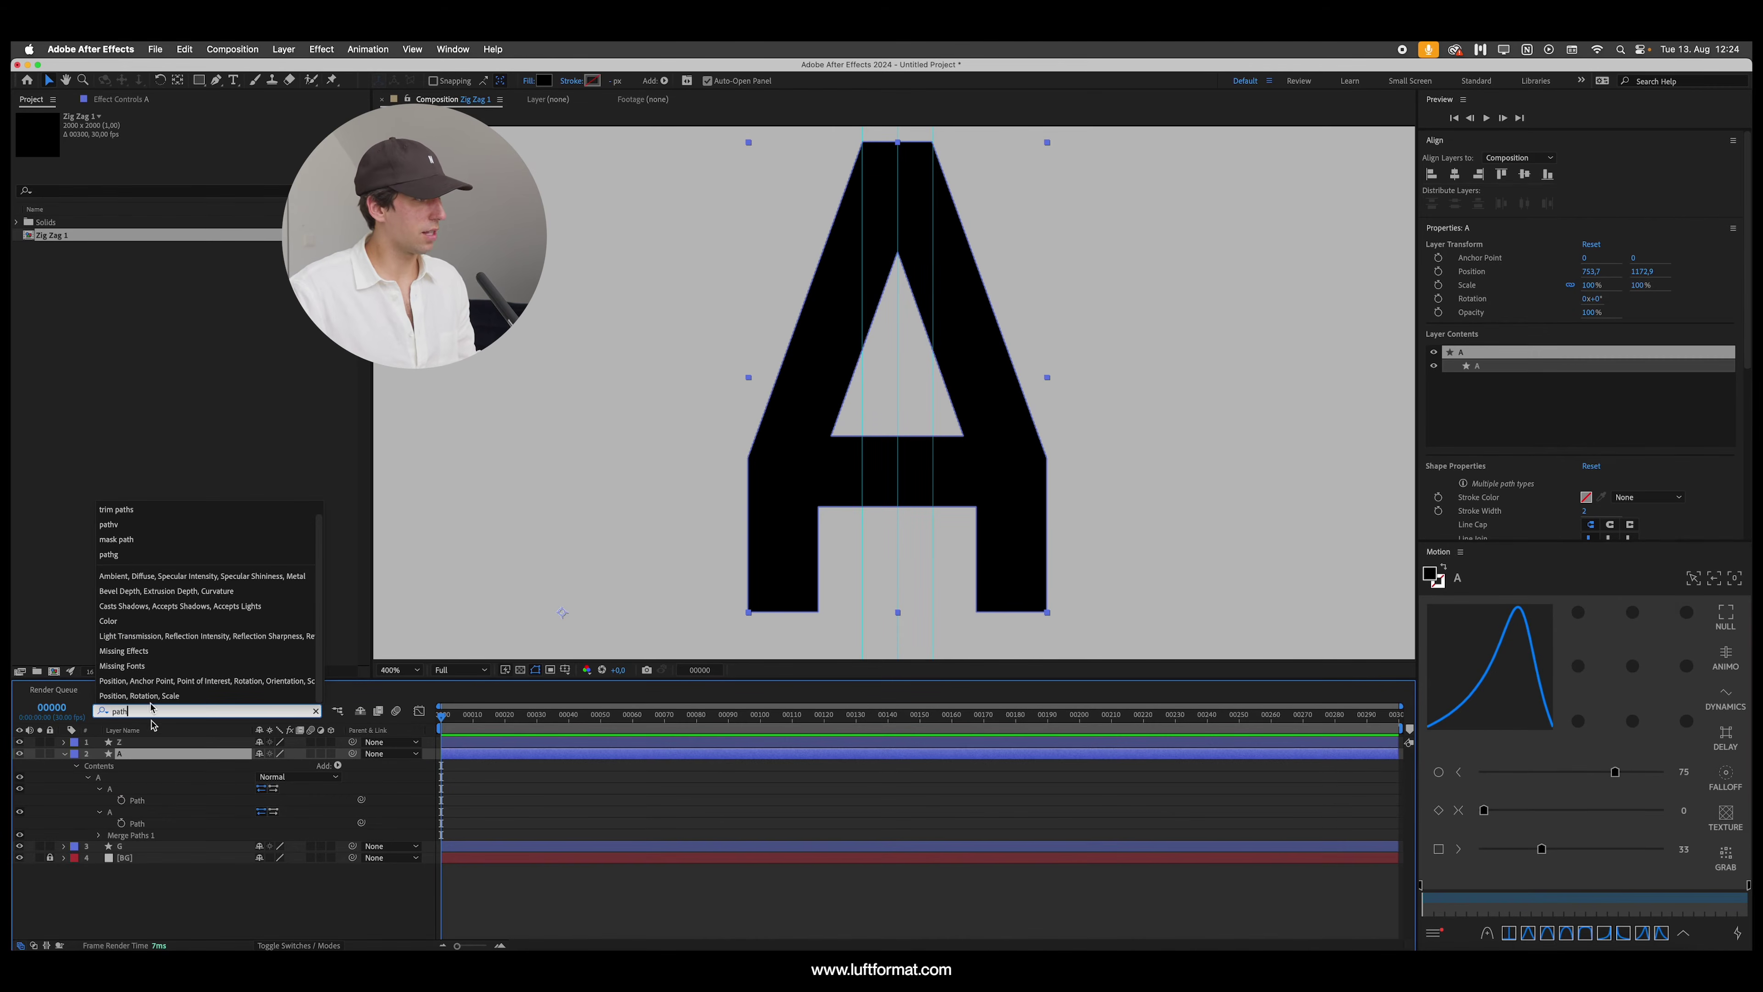
Step: Enable keyframing at frame 0 for both Path properties of the A layer
click(147, 803)
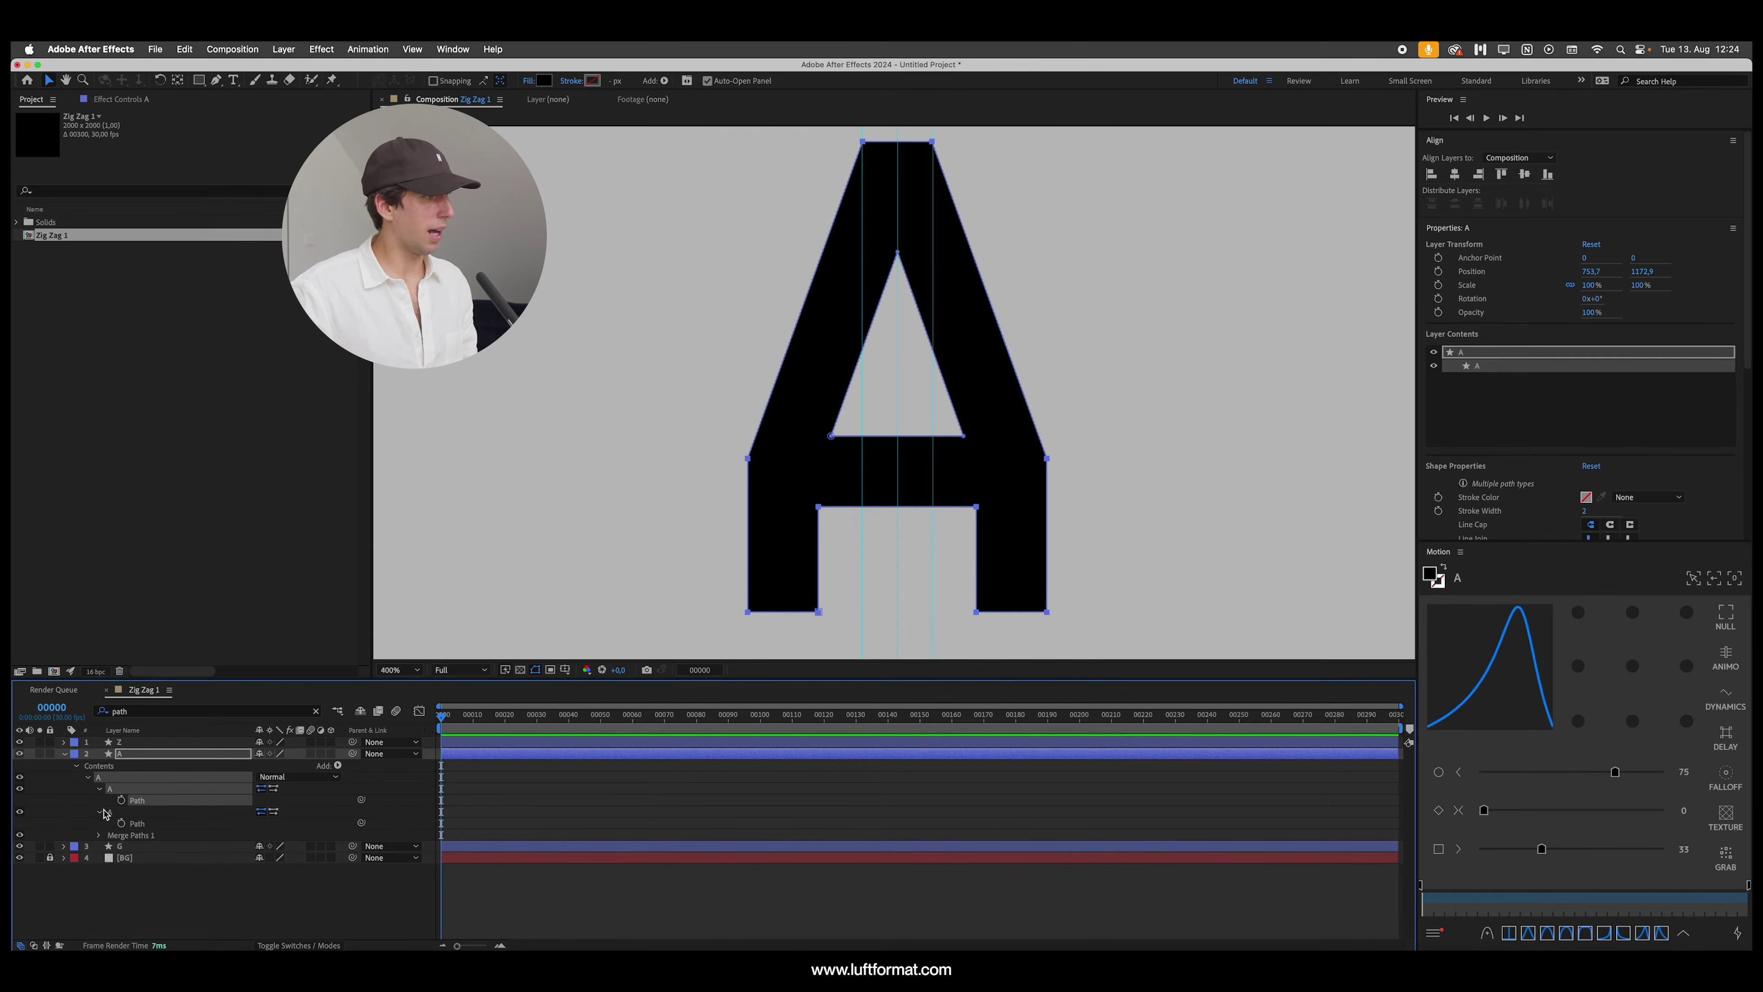
click(122, 800)
click(122, 822)
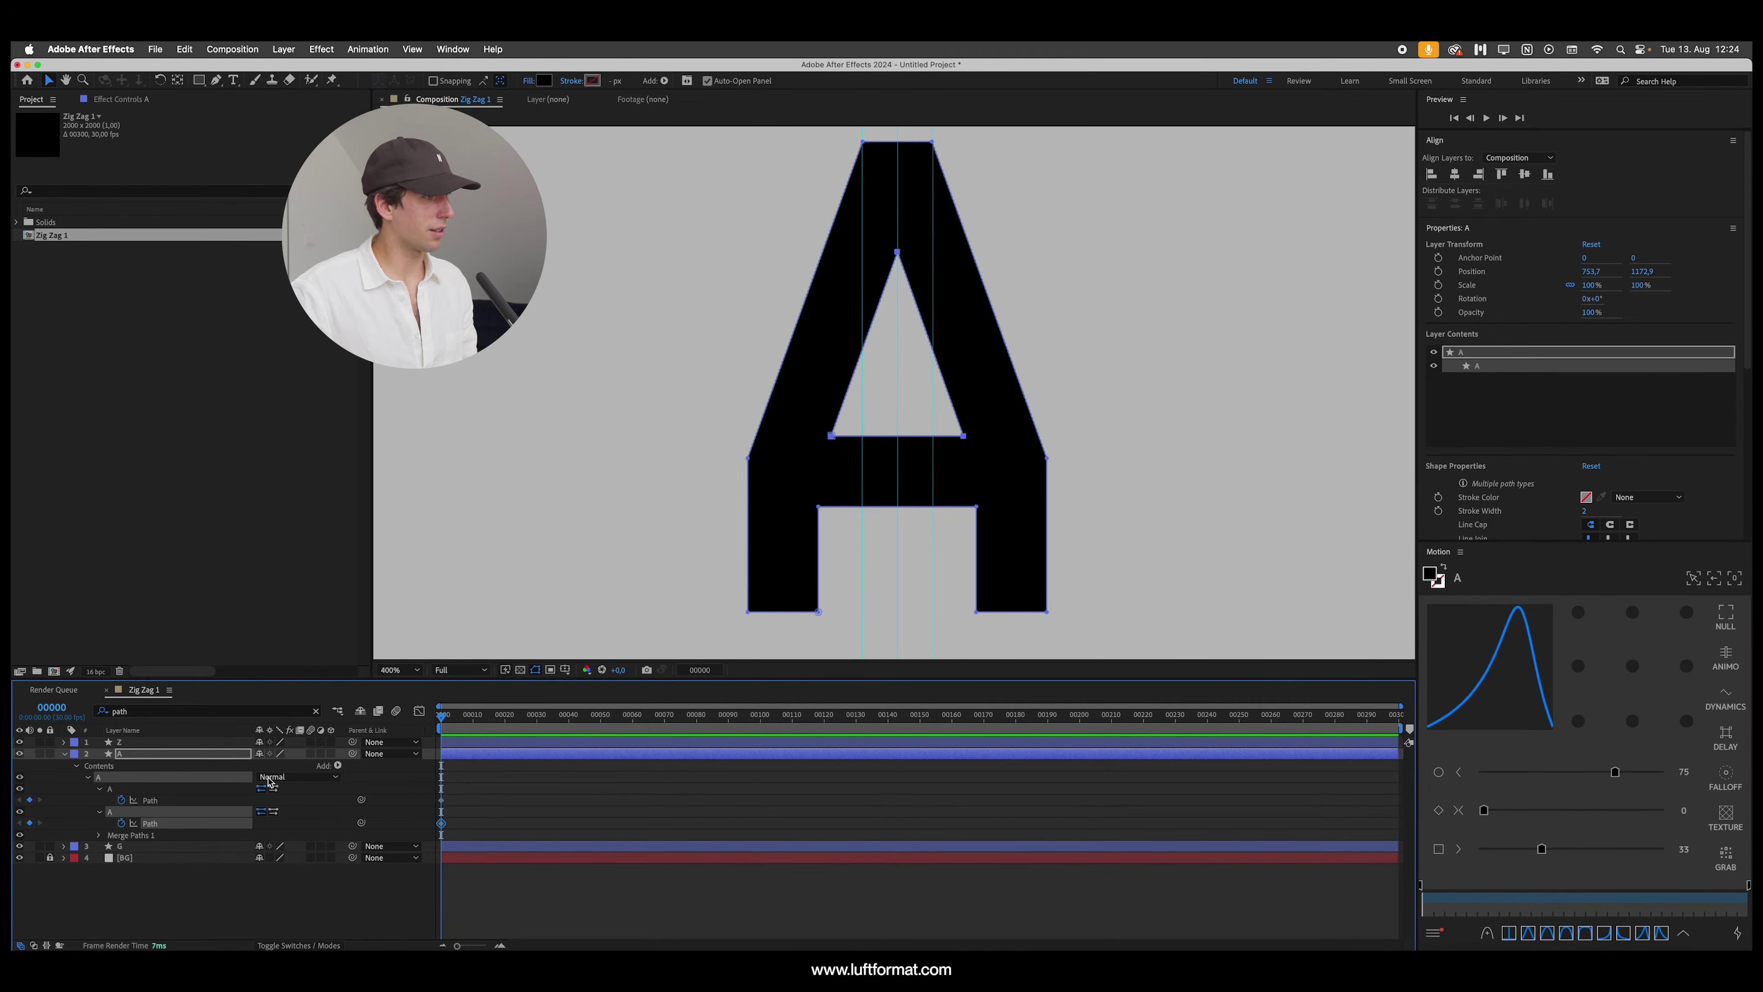
Step: Switch the current-time display to timecode and back to frames
super+click(45, 707)
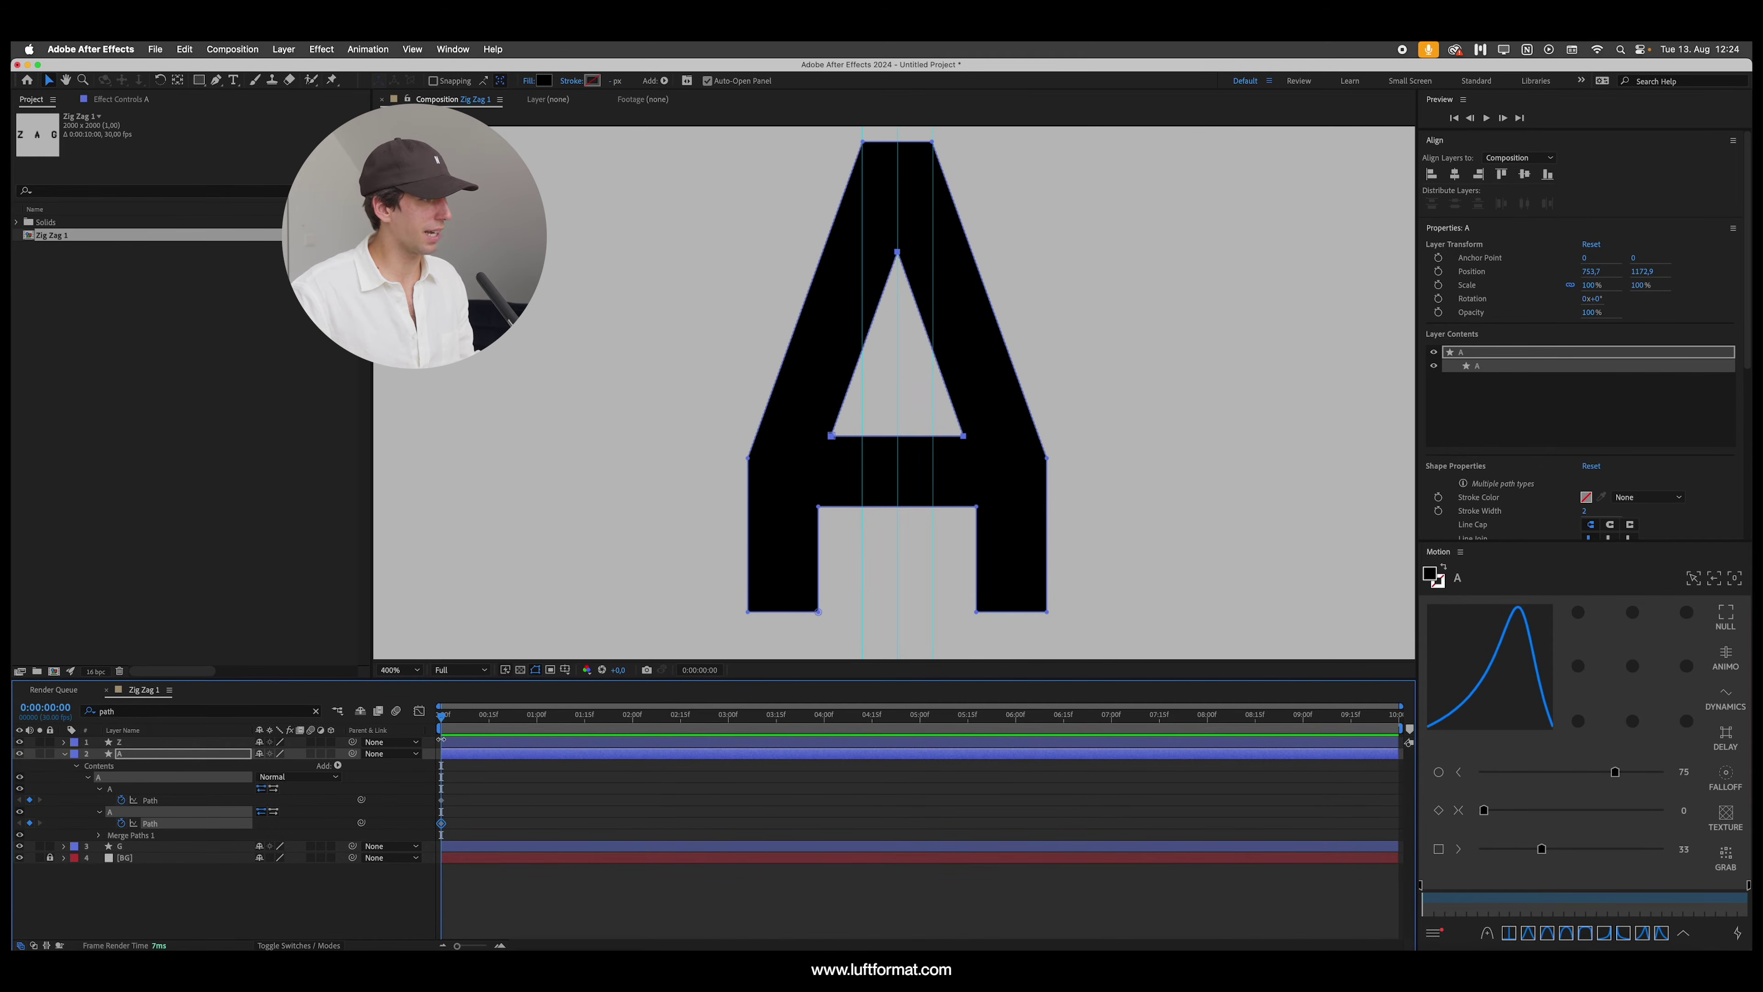
super+click(53, 710)
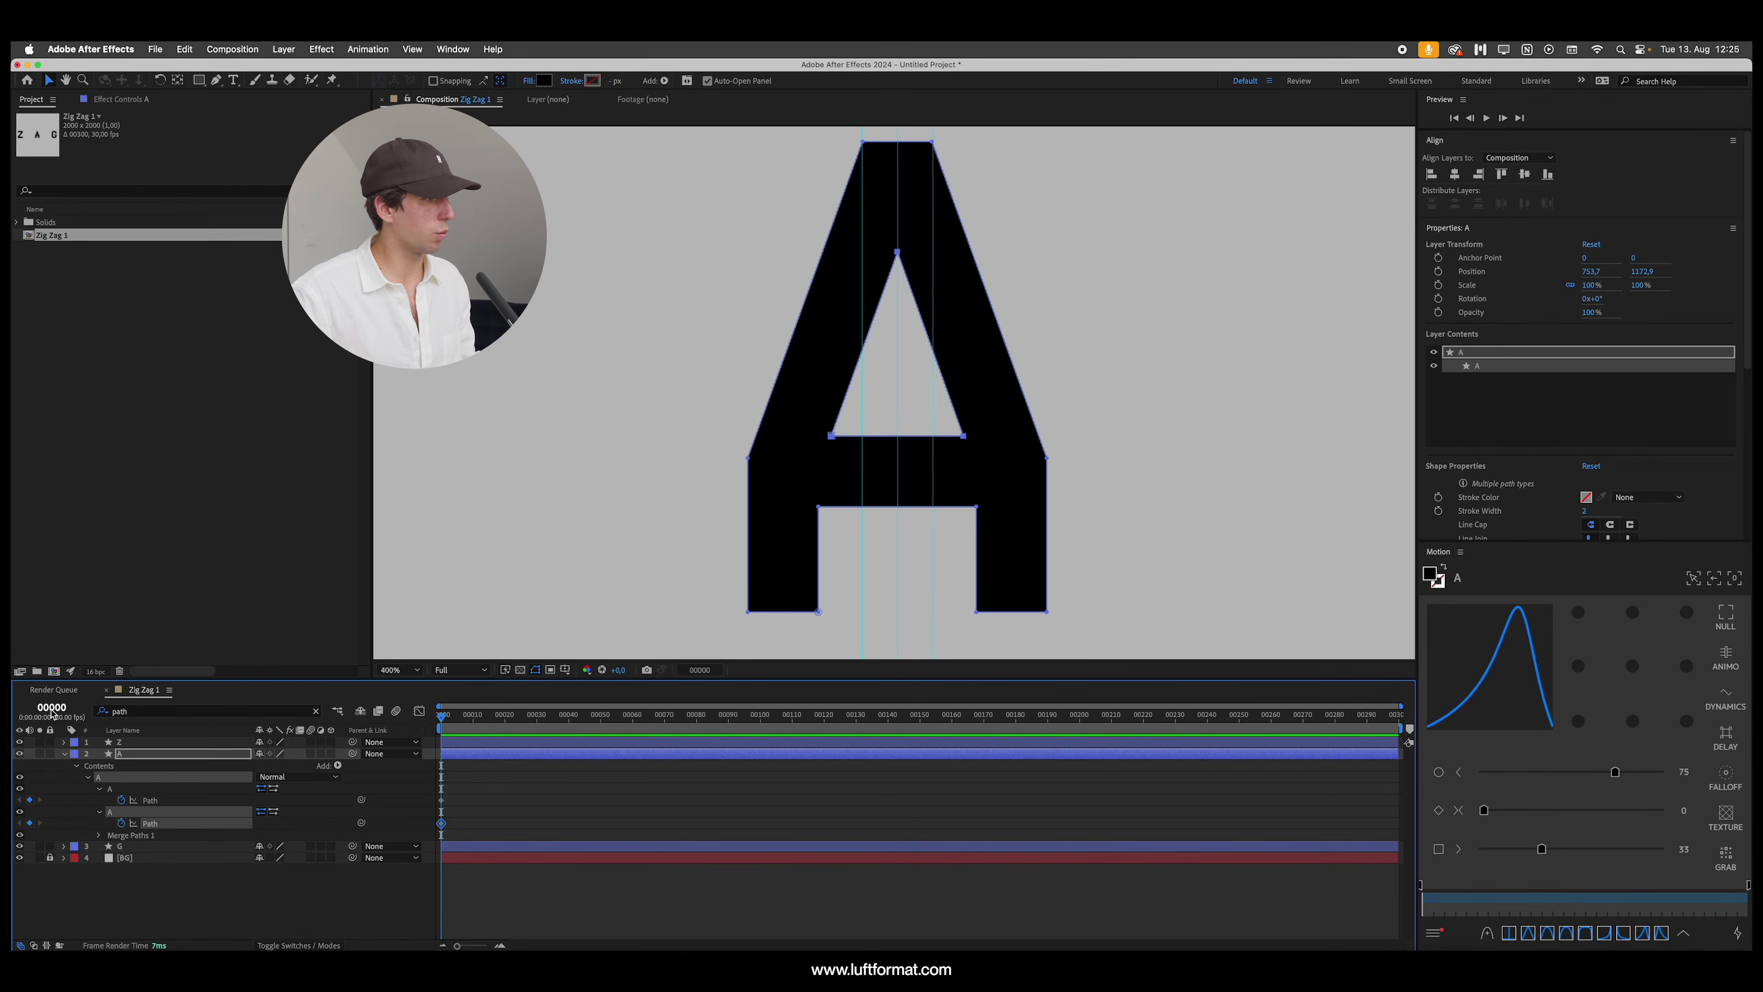
super+click(46, 710)
super+click(46, 711)
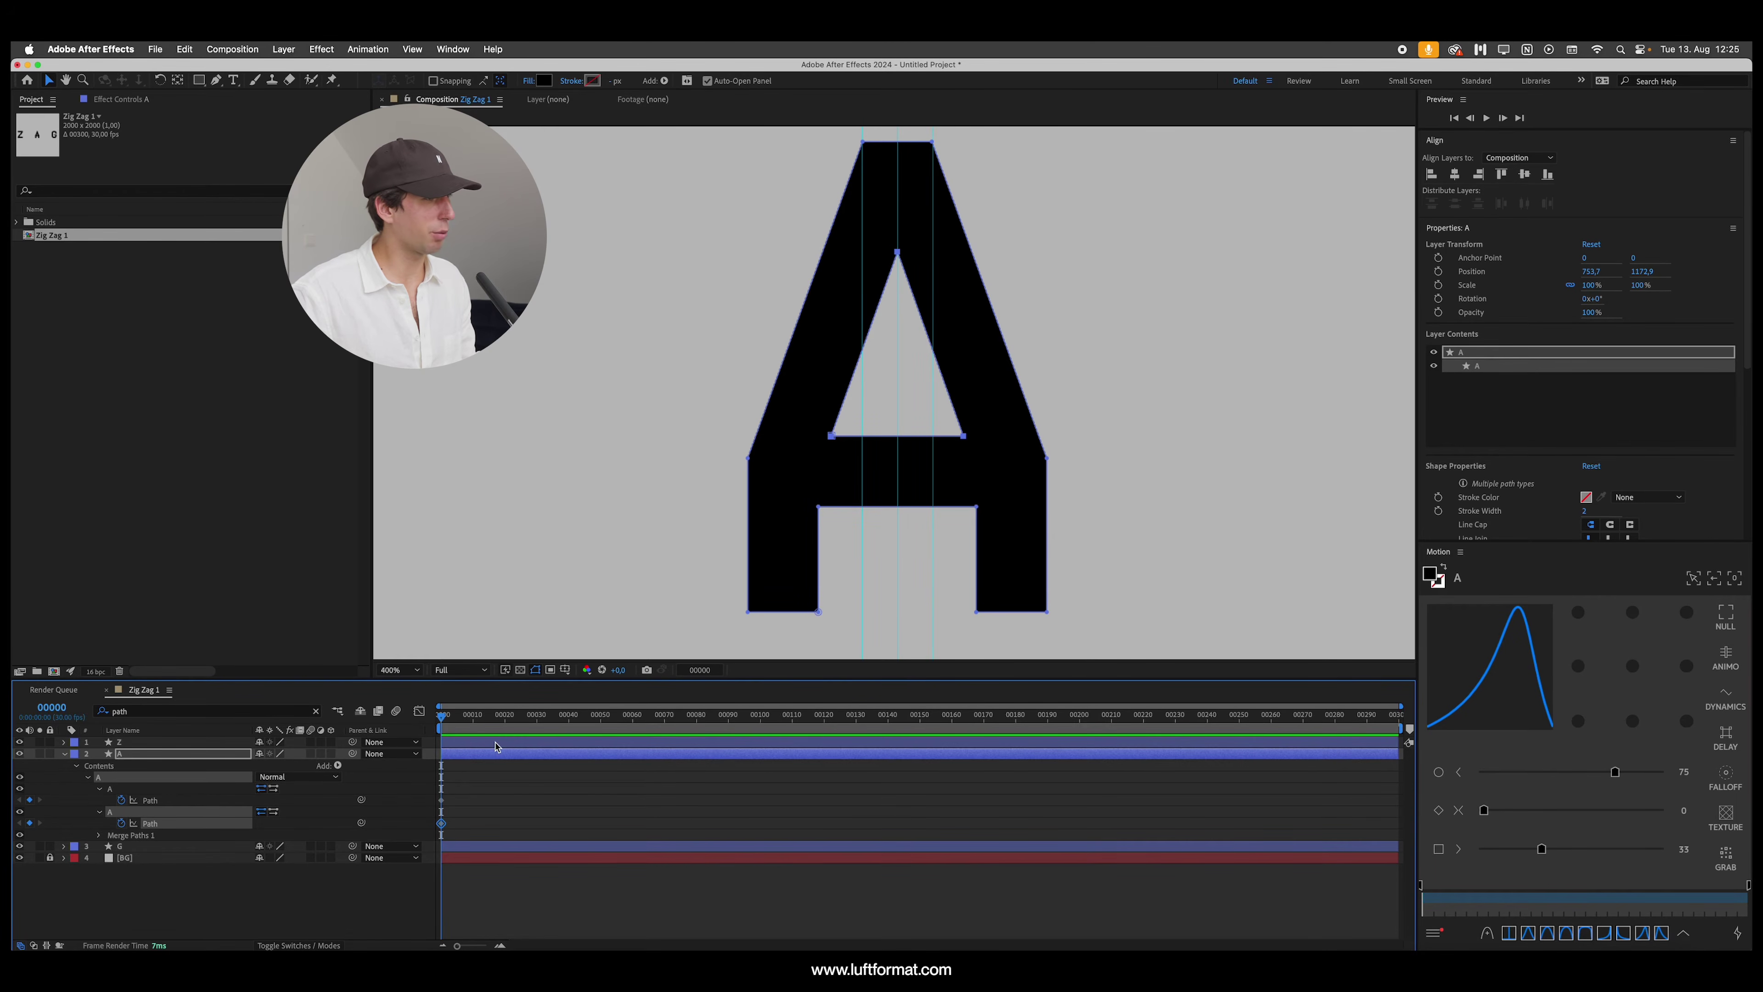
Step: Add a keyframe at frame 20 to both Path properties of the A layer
click(506, 722)
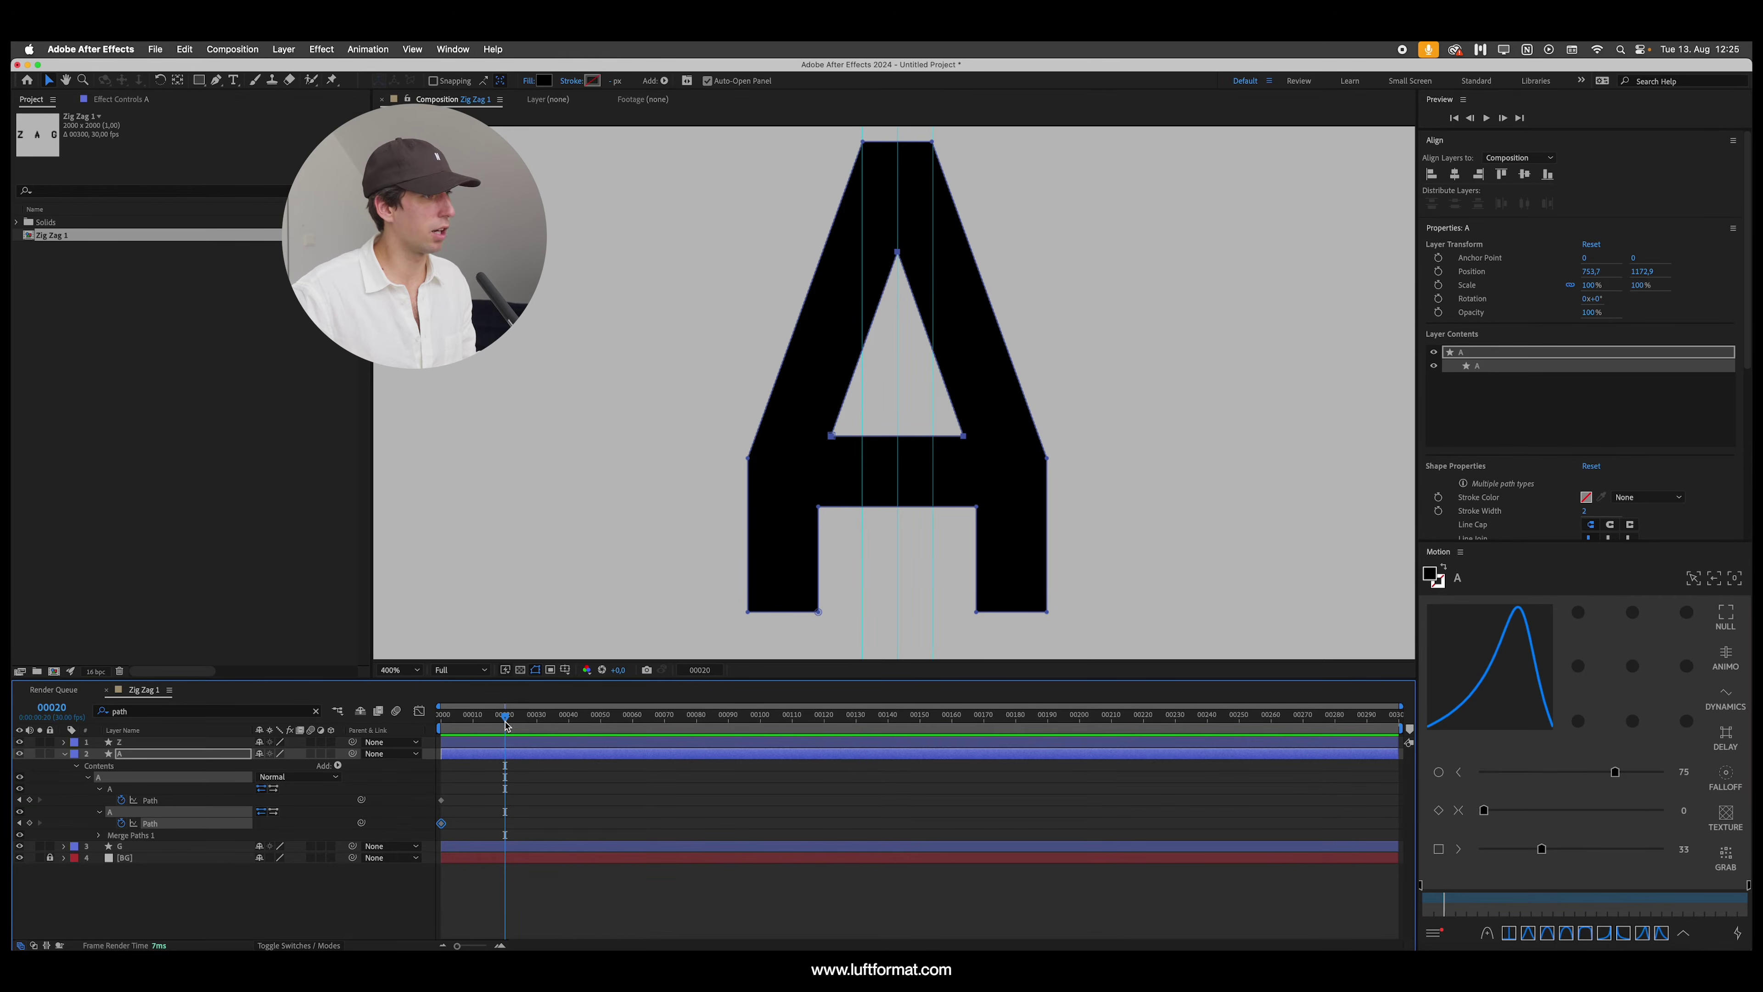
drag(504, 722, 443, 777)
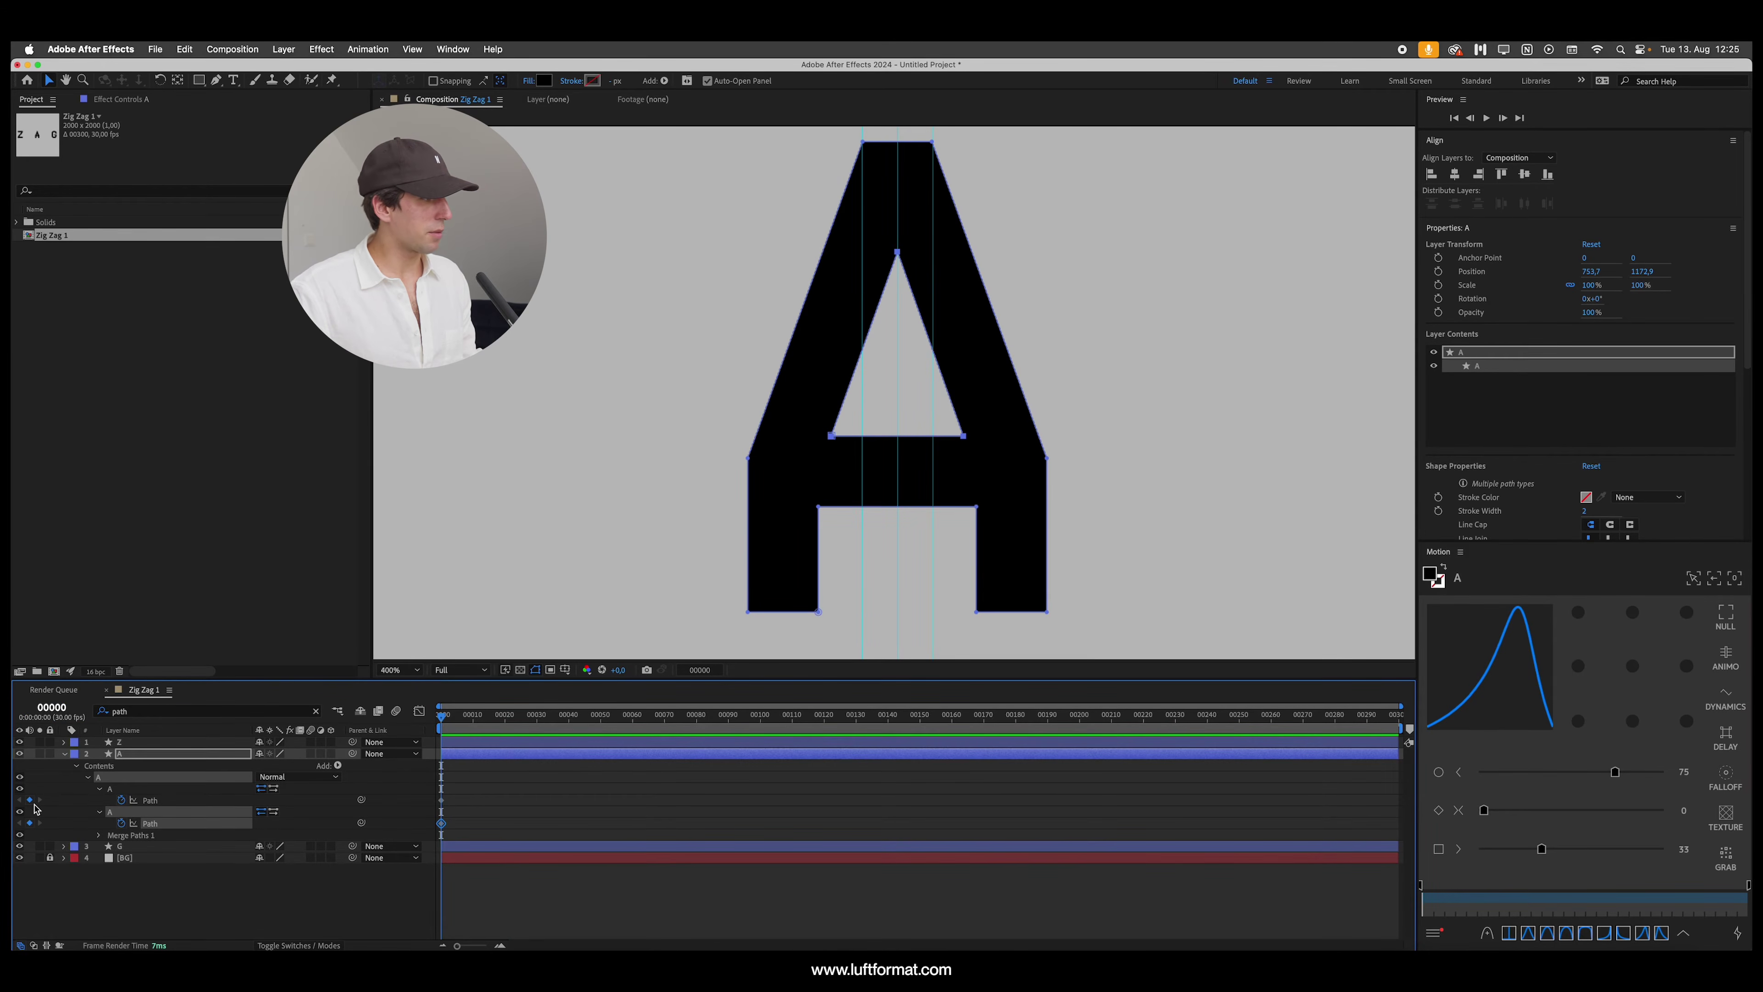
click(506, 722)
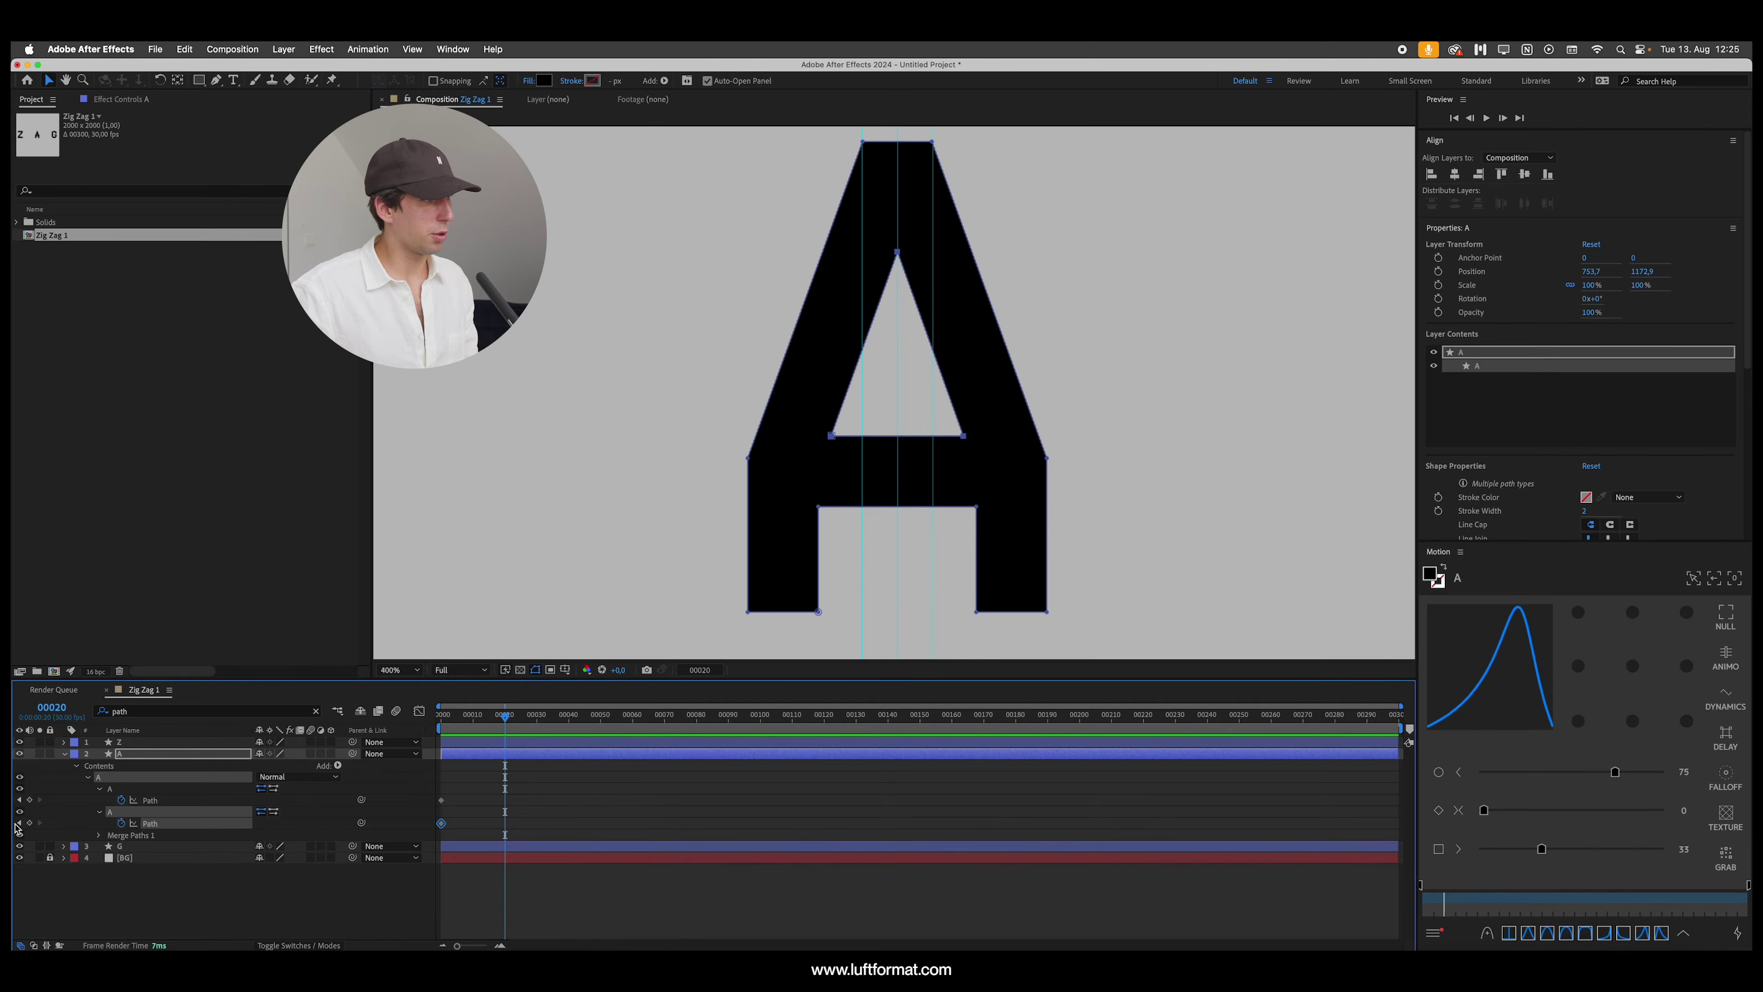
click(29, 800)
click(29, 822)
Step: At frame 20, move the A's left leg points and the inner triangle's lower-left corner inward until the leg's outer edge meets the left guide
click(775, 461)
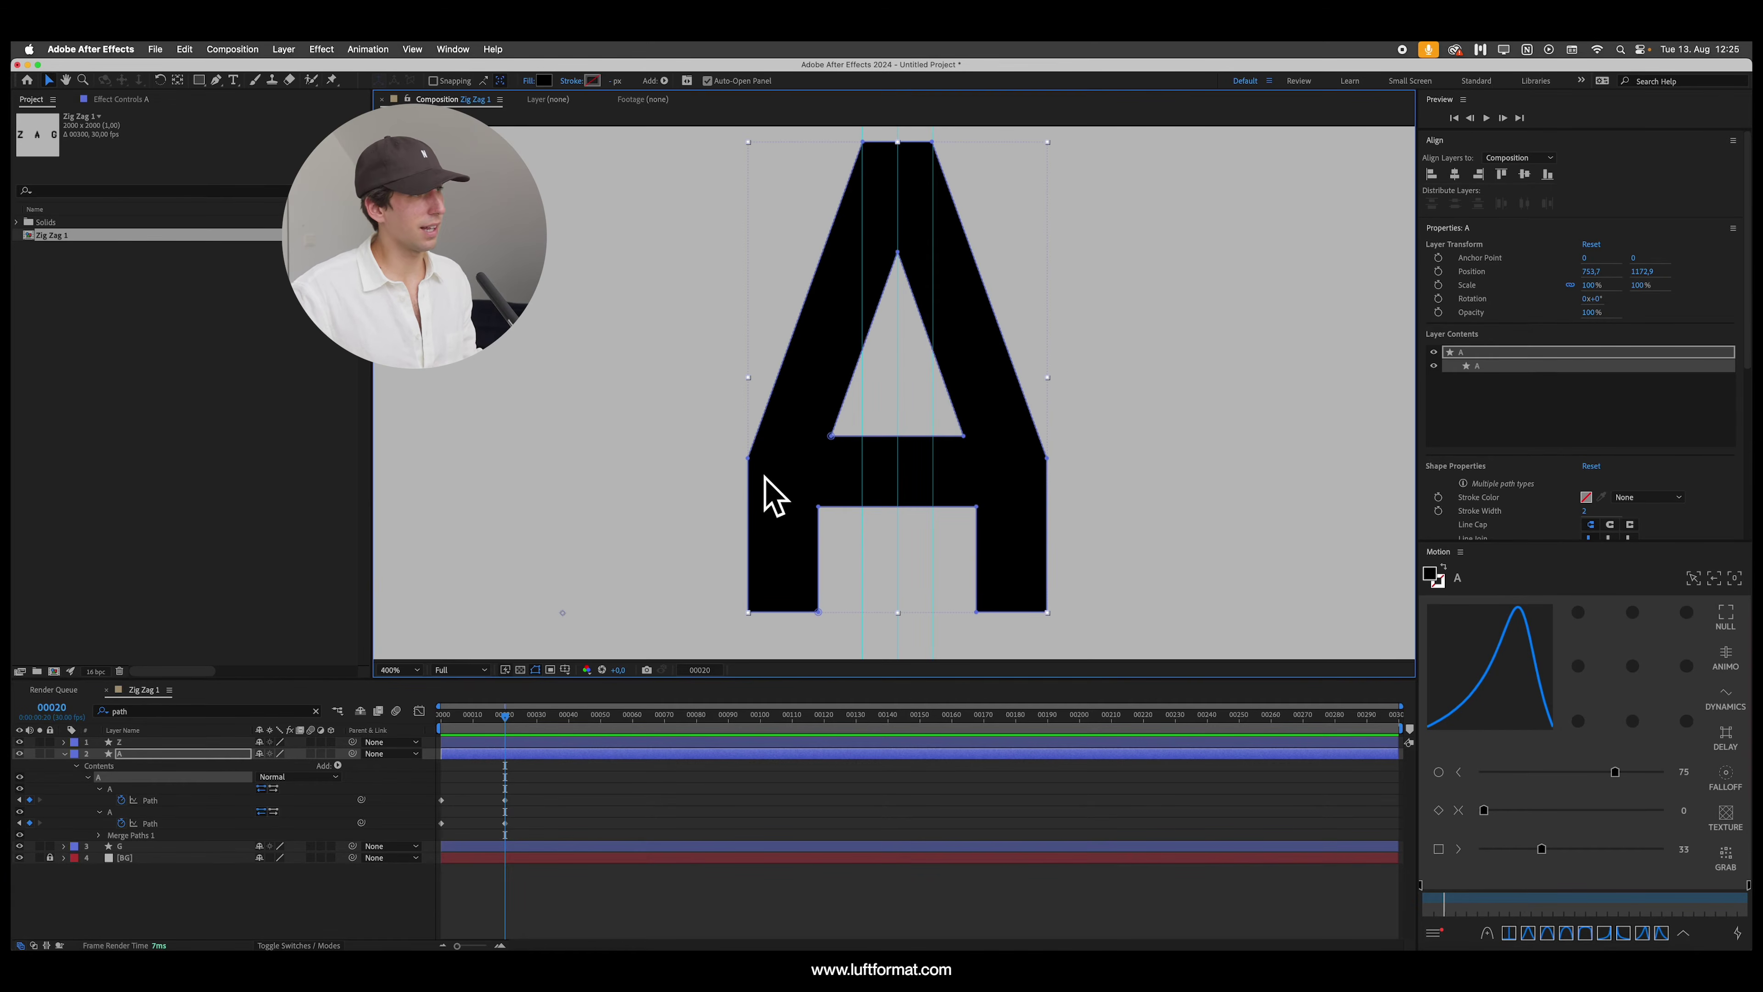
click(750, 462)
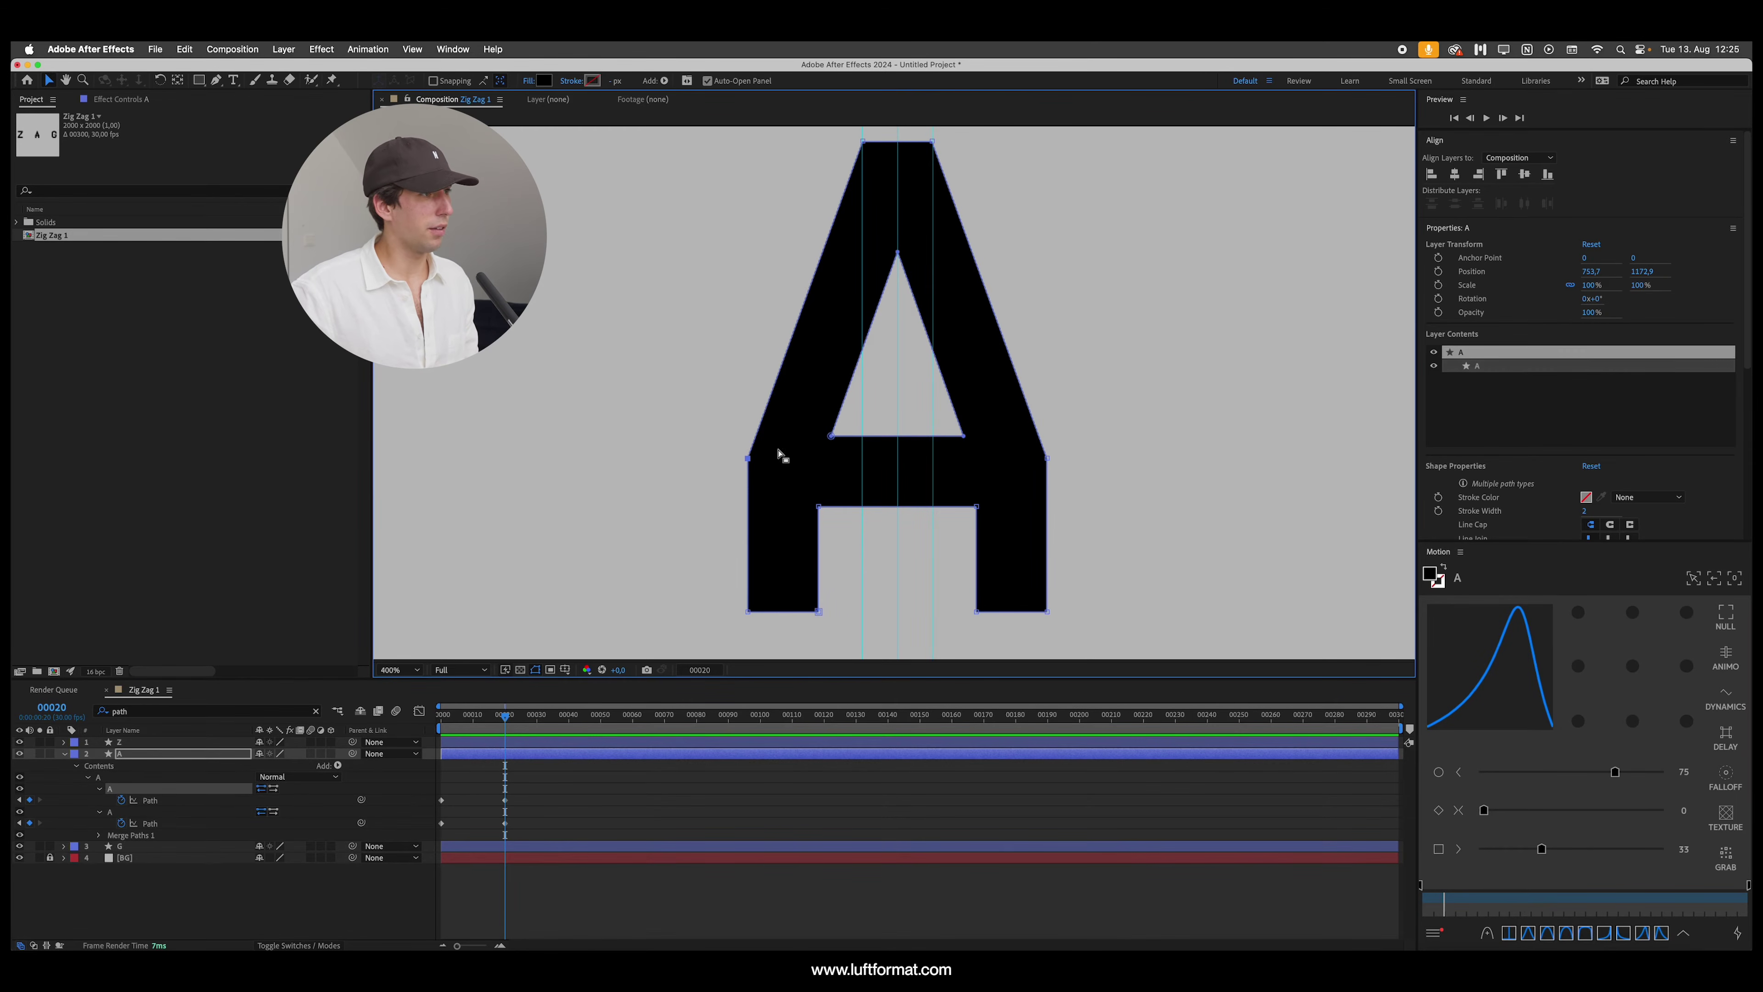
click(832, 436)
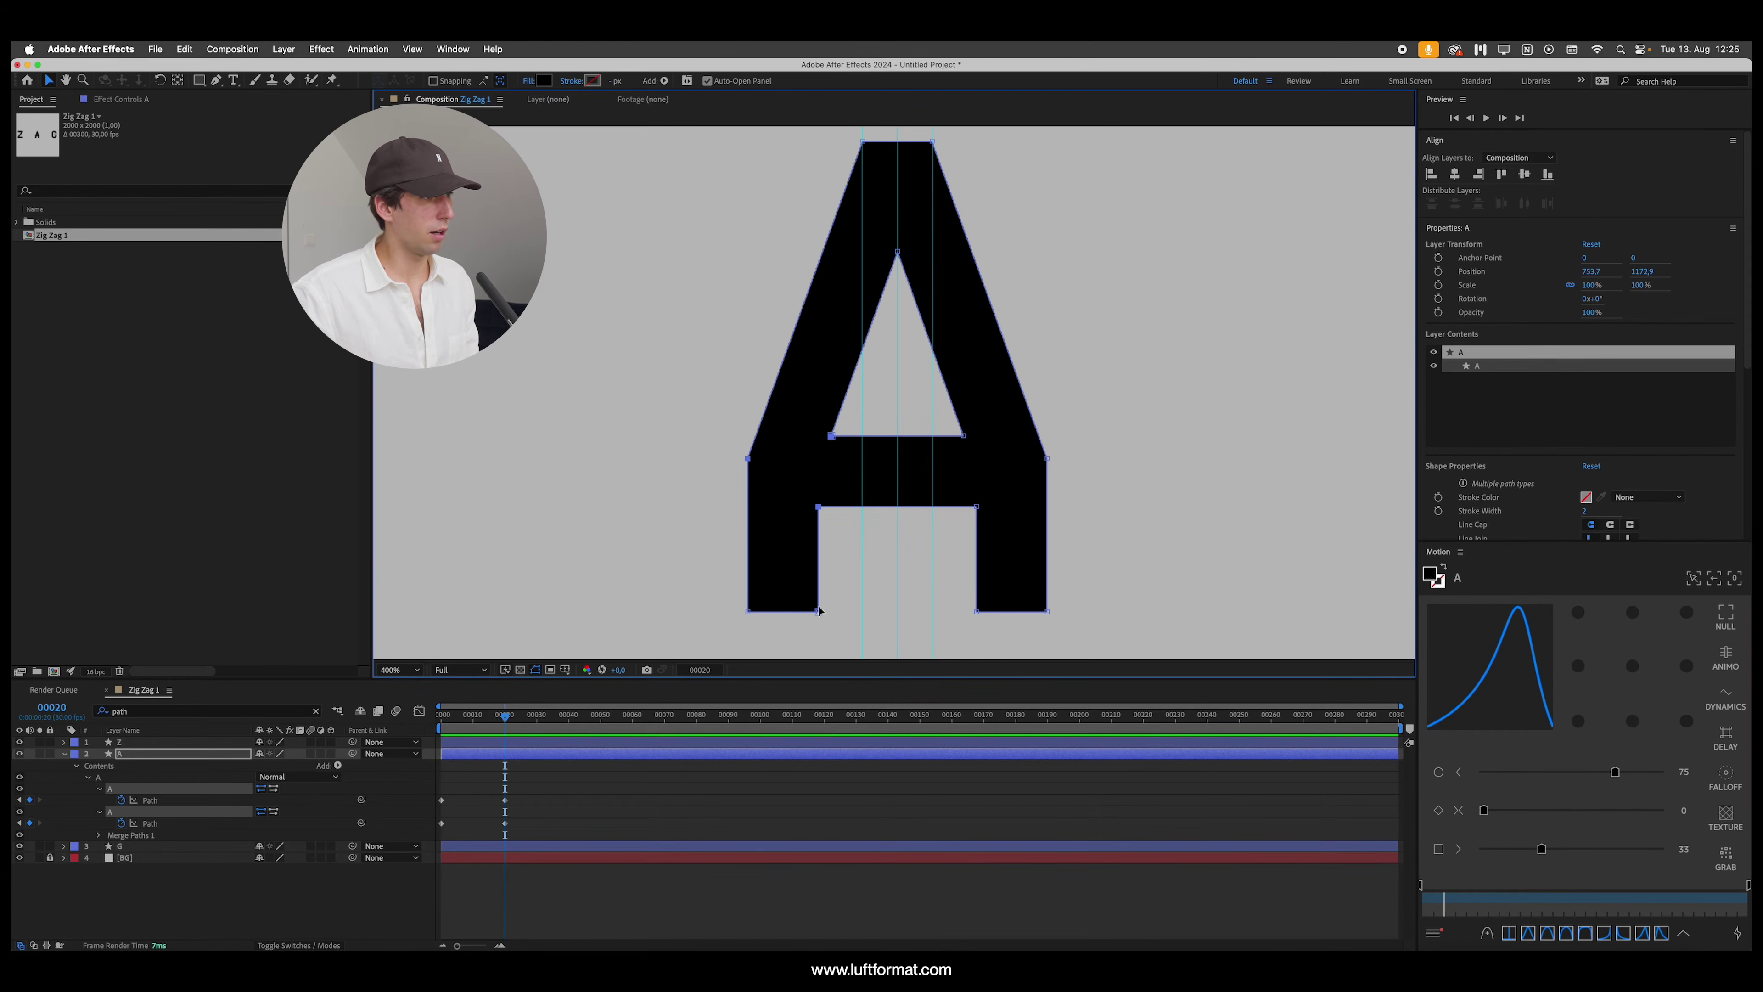
drag(746, 611, 853, 607)
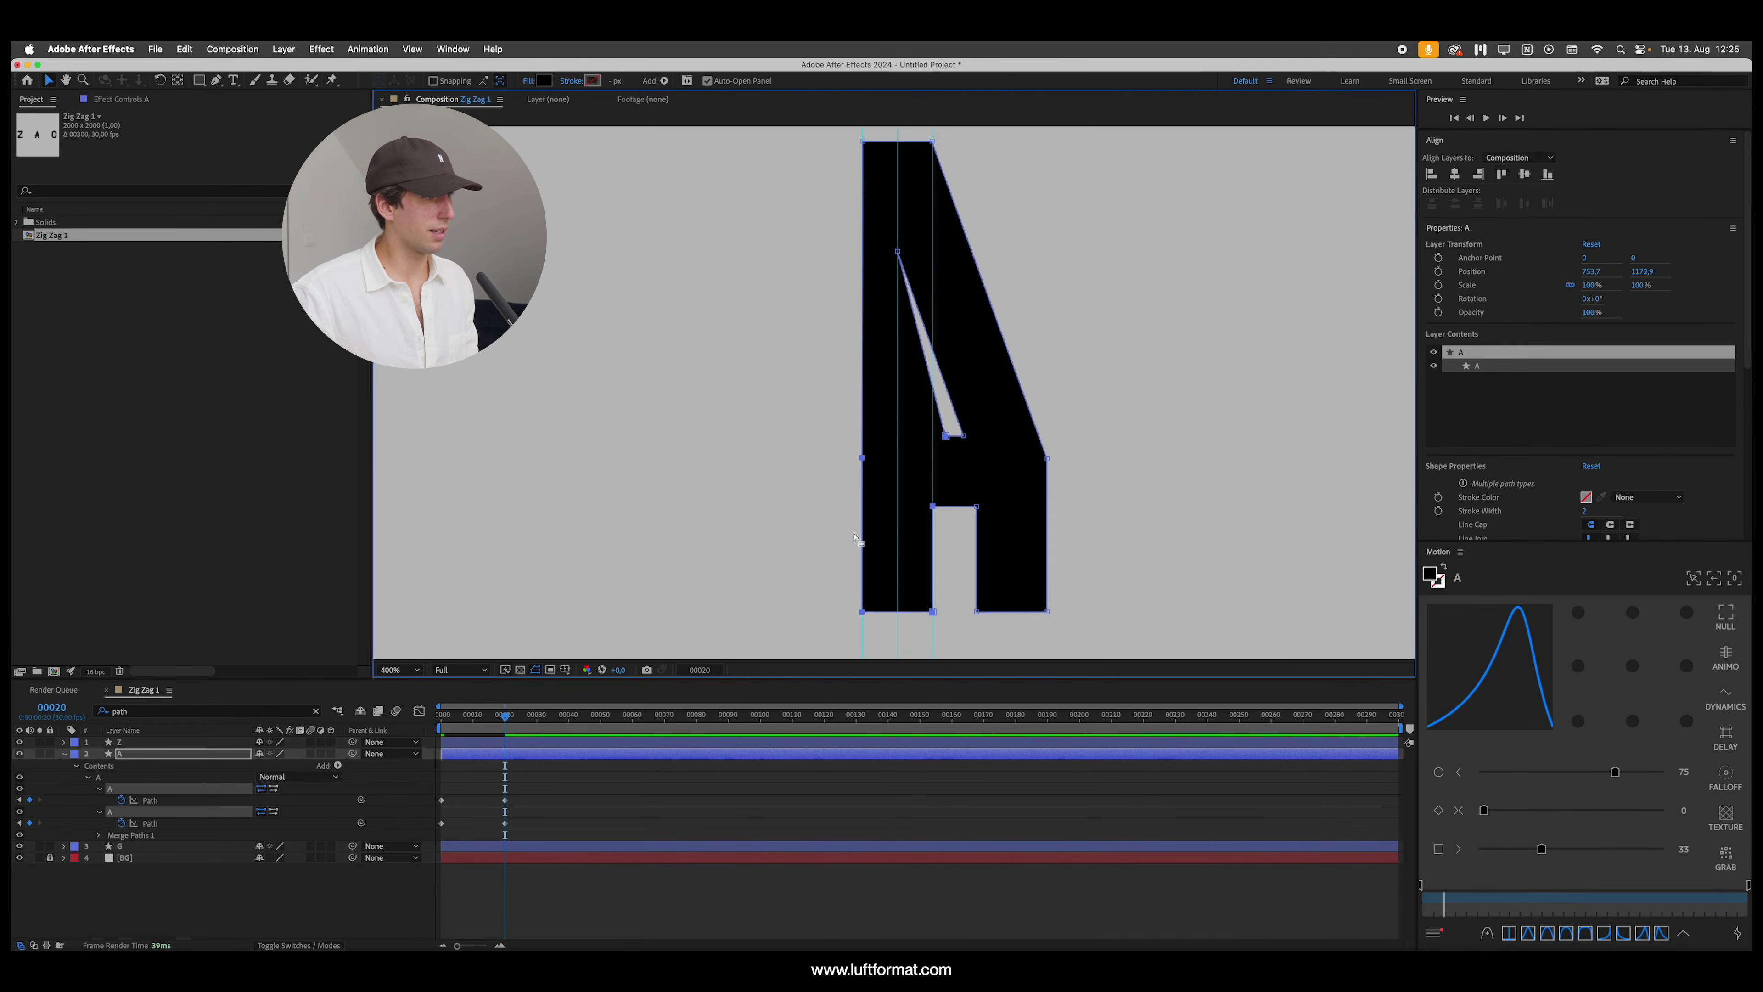
Step: Align the lower-left corner of the A's inner triangle with the right guide
click(949, 421)
key(period)
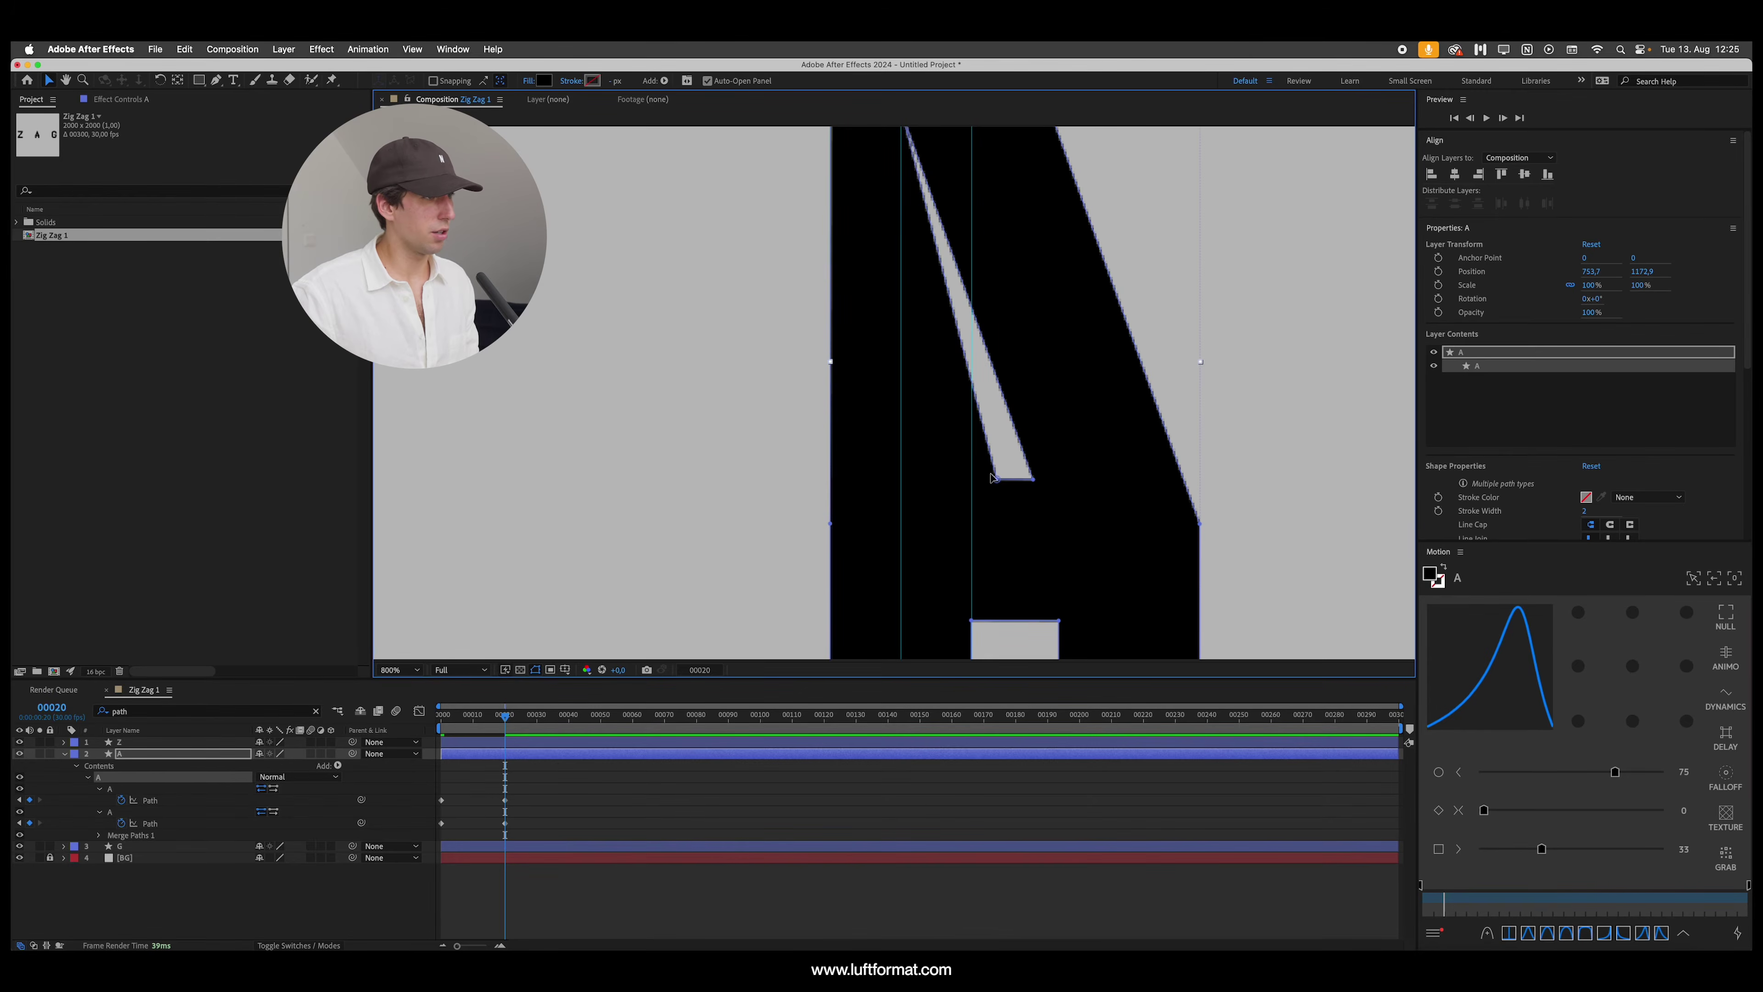
drag(997, 484, 978, 486)
key(comma)
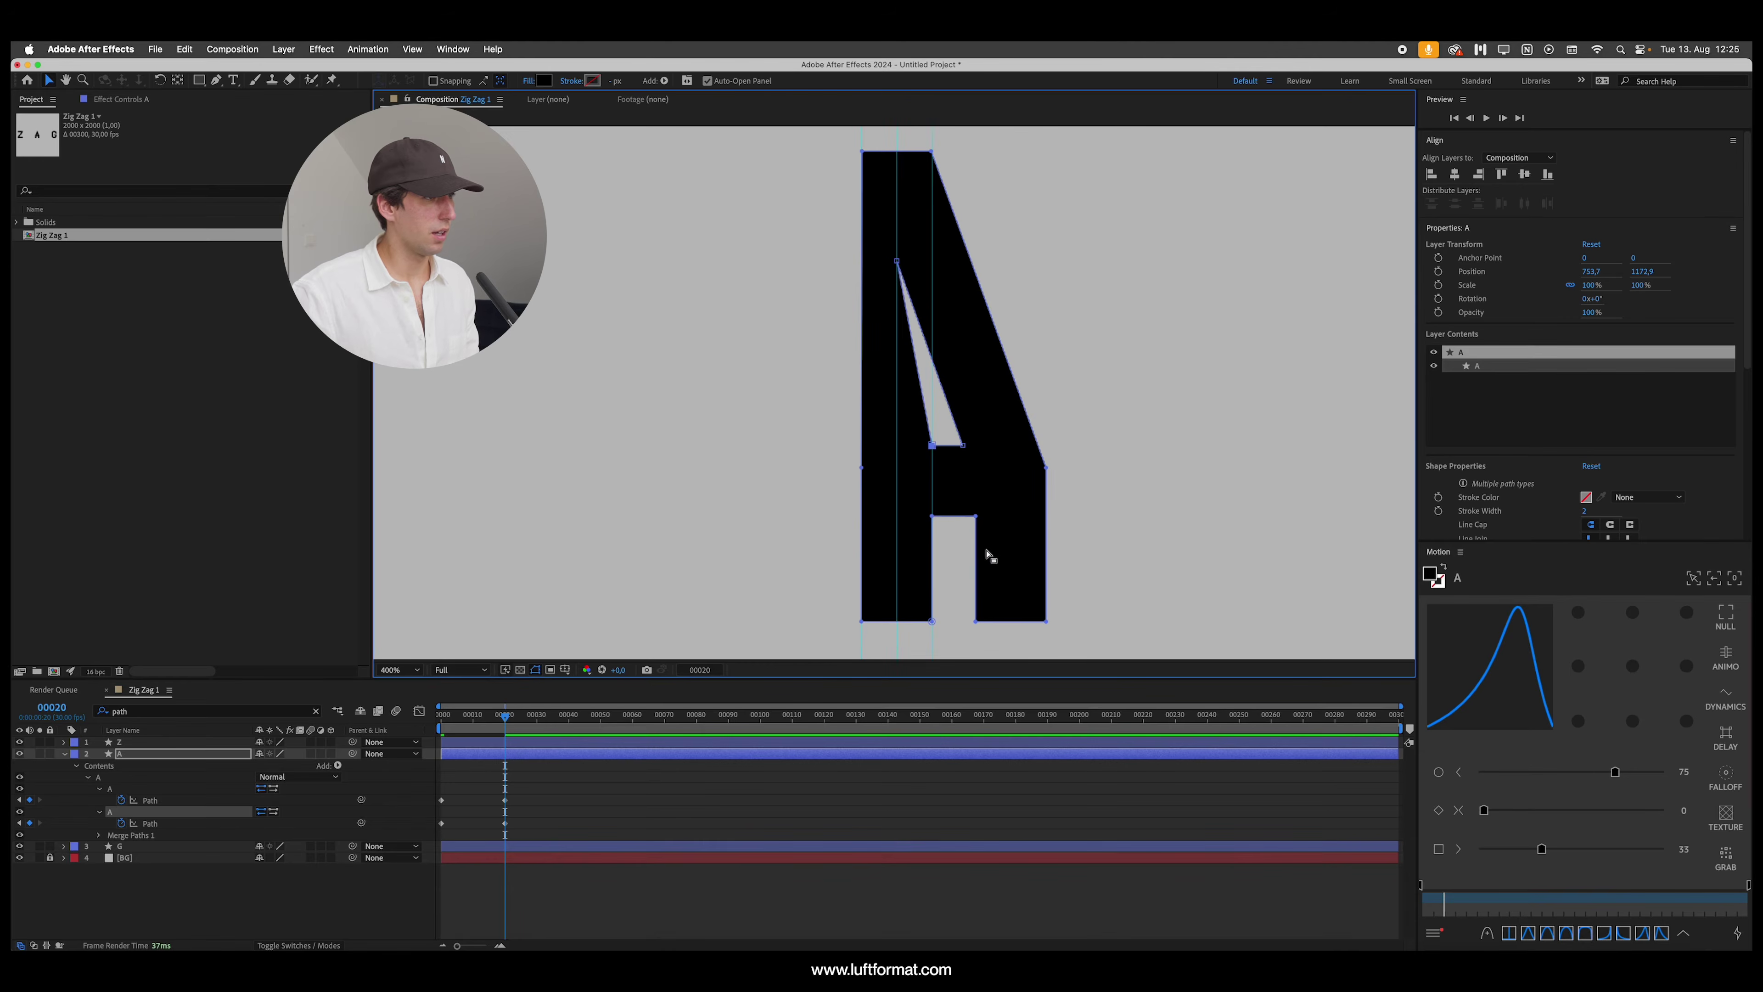
Step: Move the A's right leg points and the inner triangle's lower-right corner inward to the guides, forming a straight letter I, and clear the selection
shift+click(1047, 614)
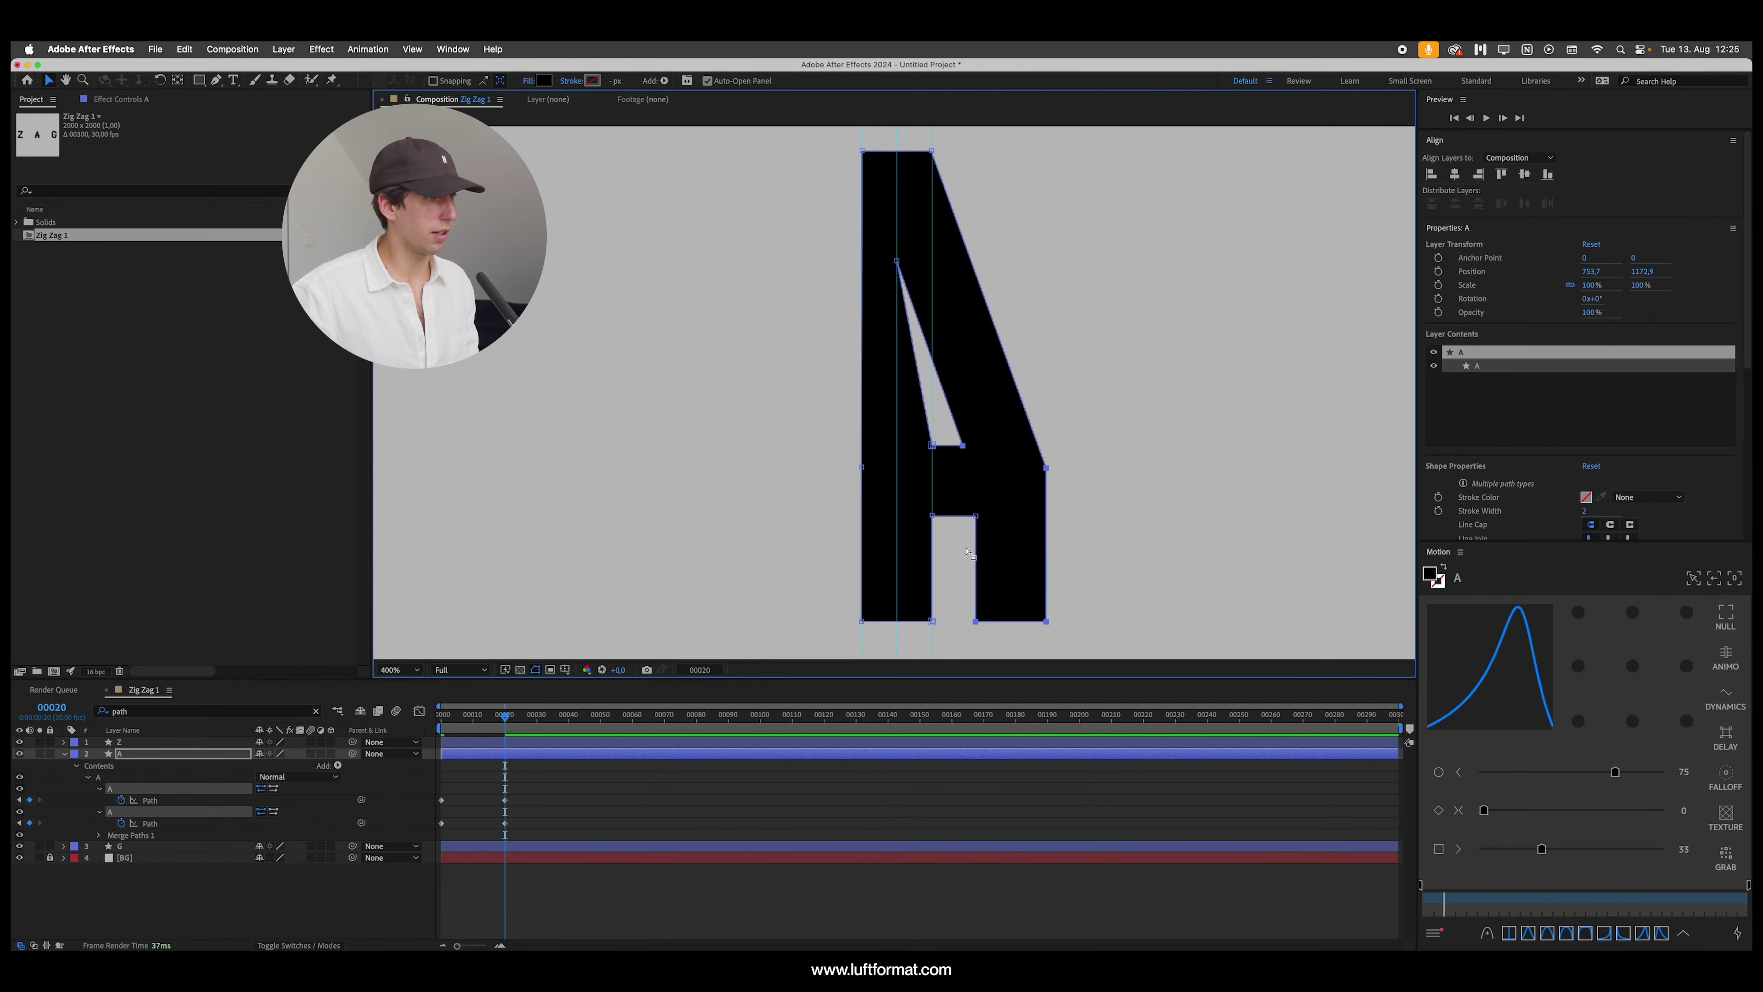
drag(976, 521, 816, 505)
key(period)
key(comma)
key(comma)
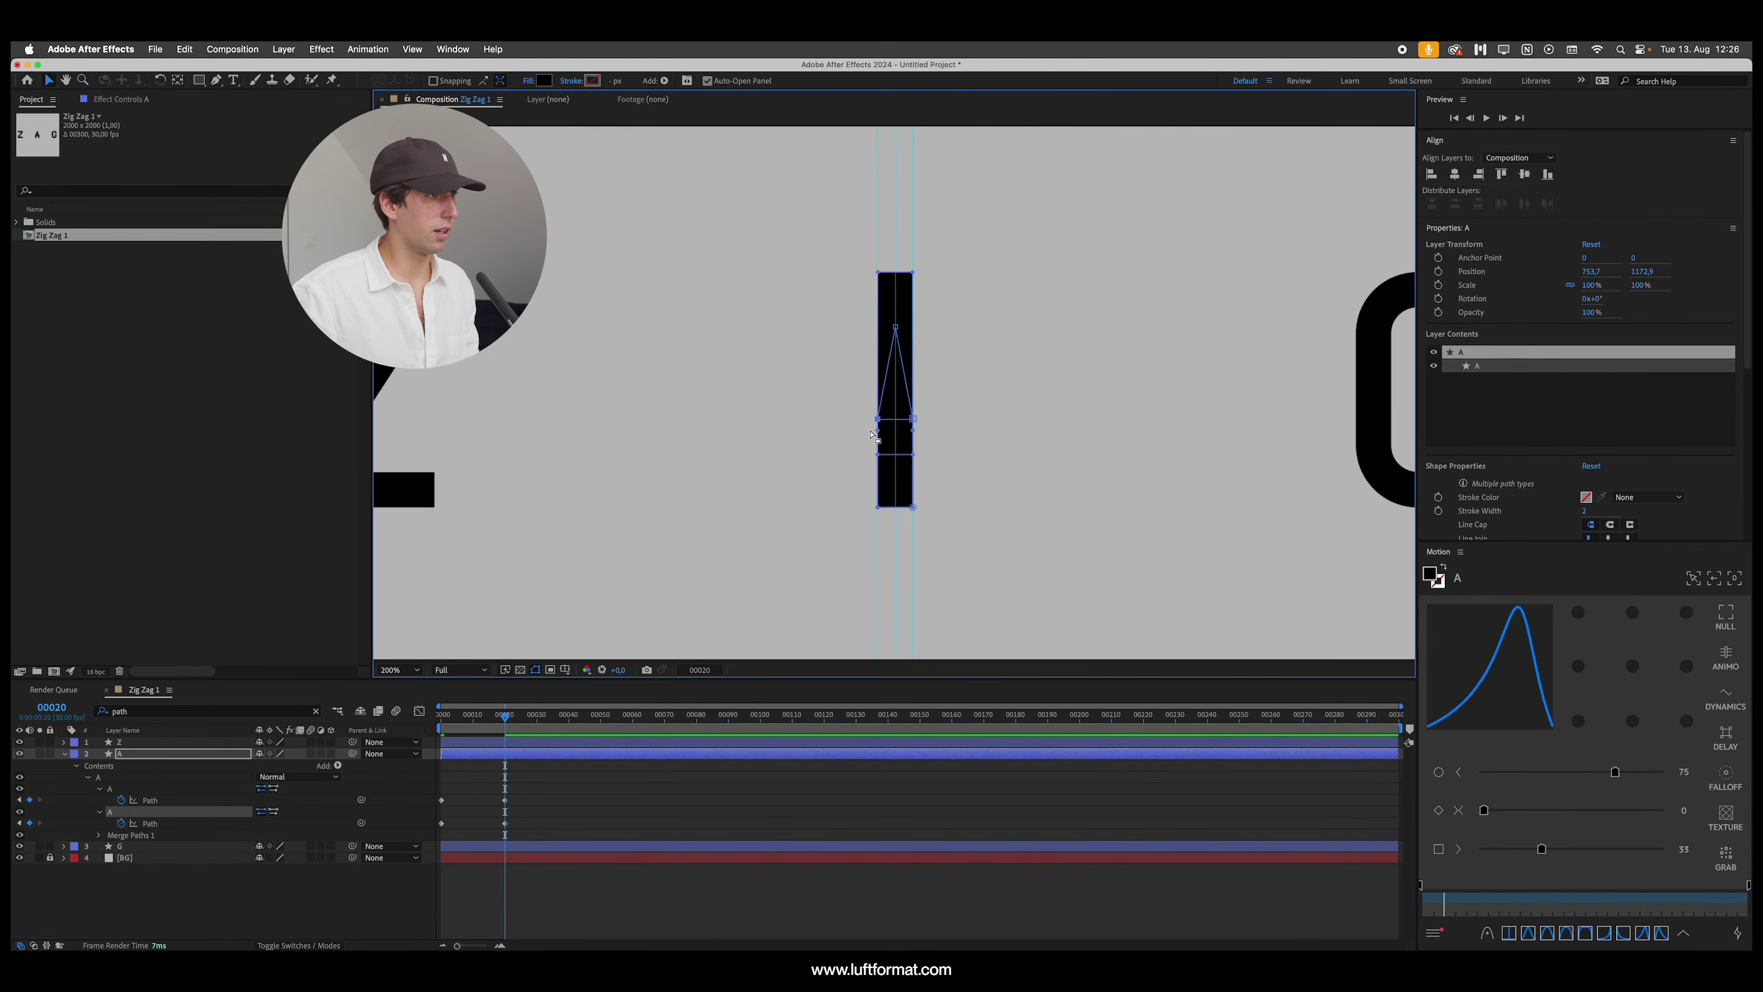
key(period)
key(comma)
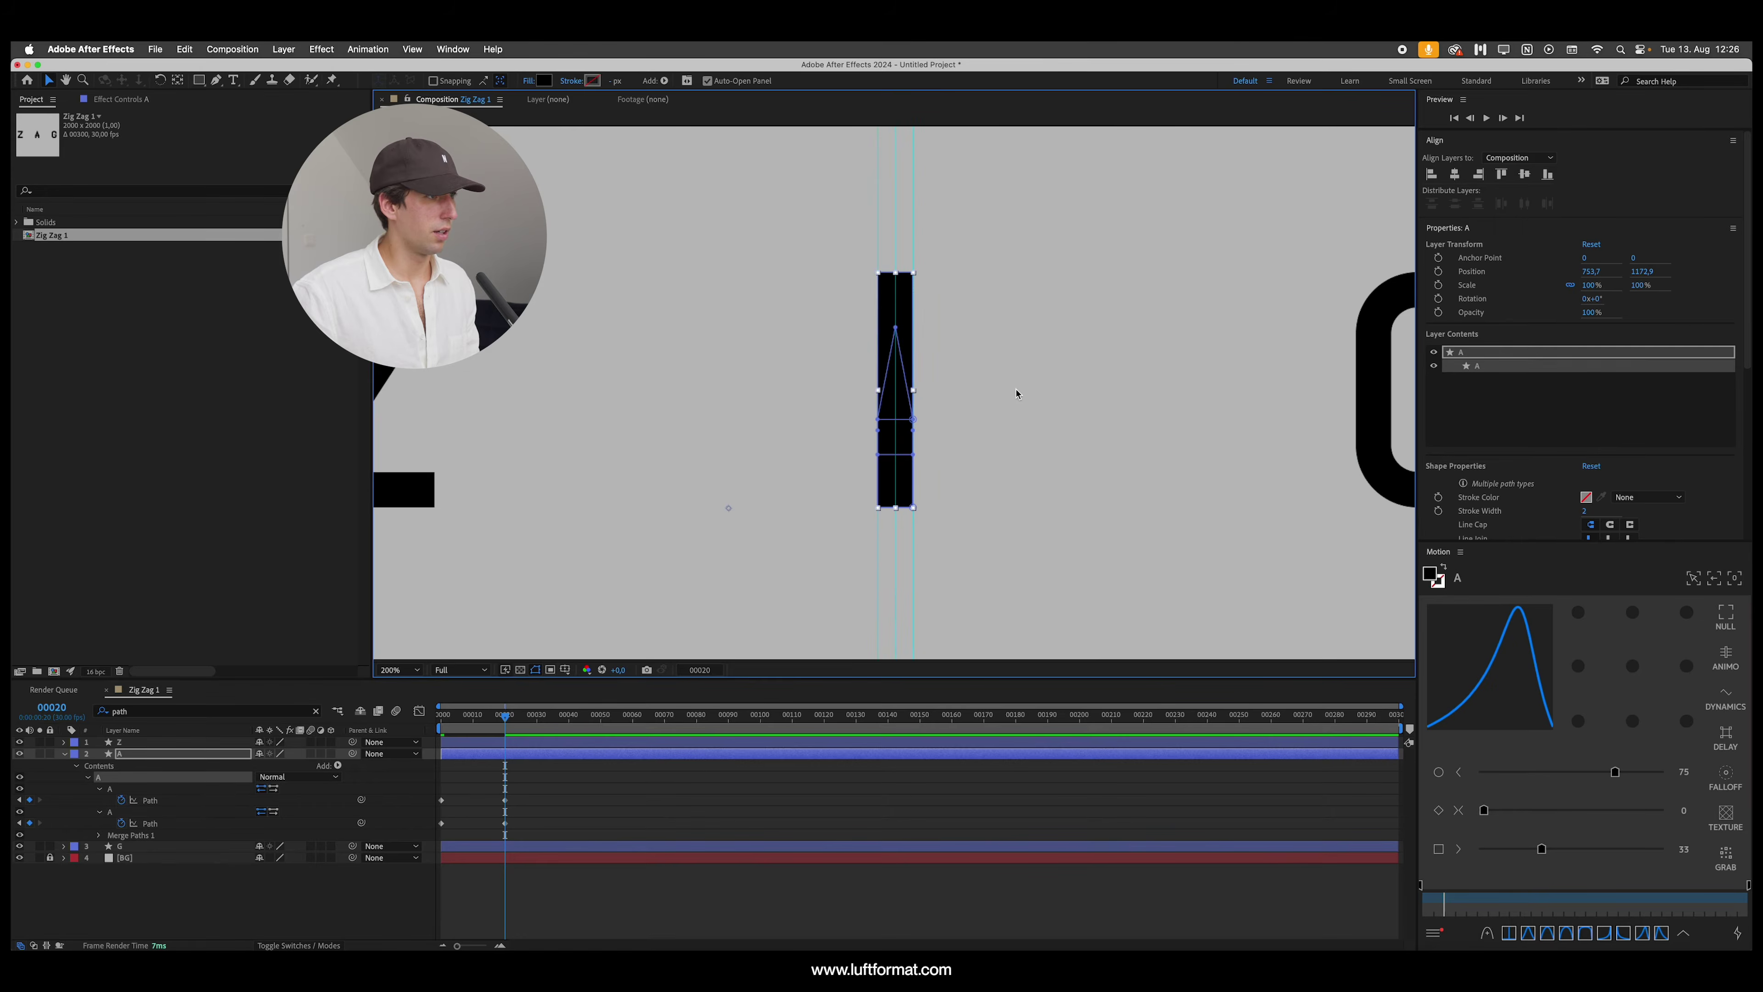
key(comma)
click(1267, 432)
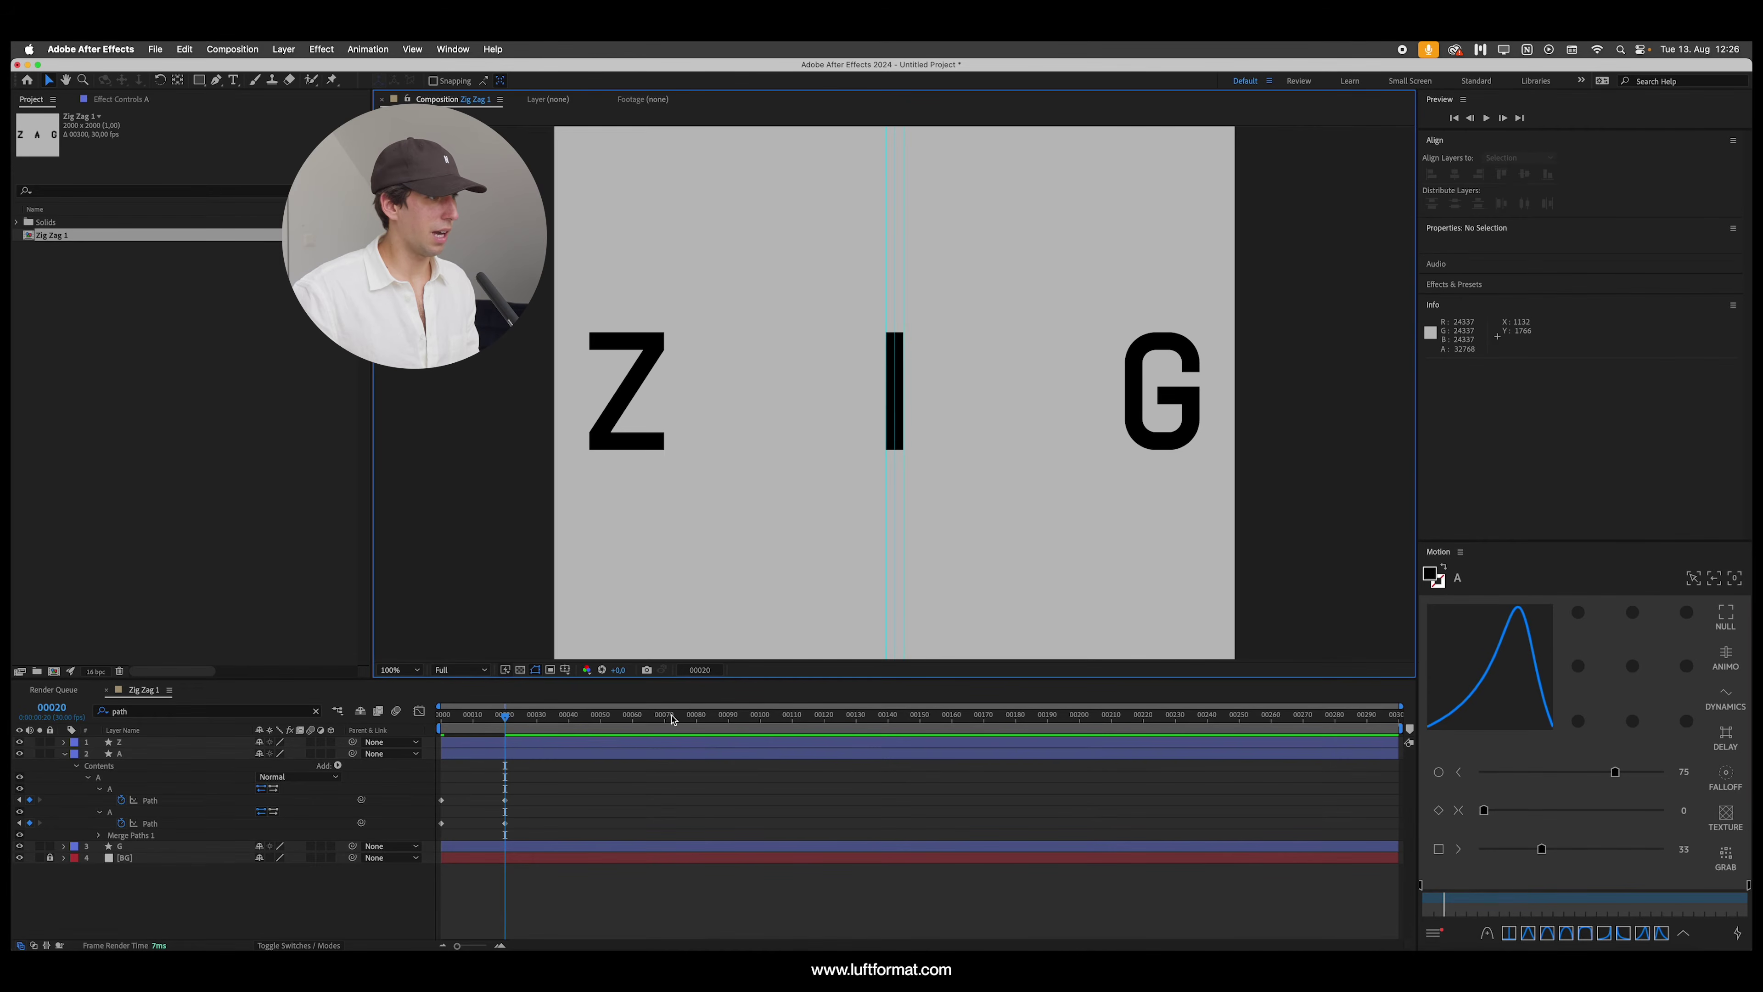
Step: Play back the A-to-I morph and extend the work area to end at frame 54
key(space)
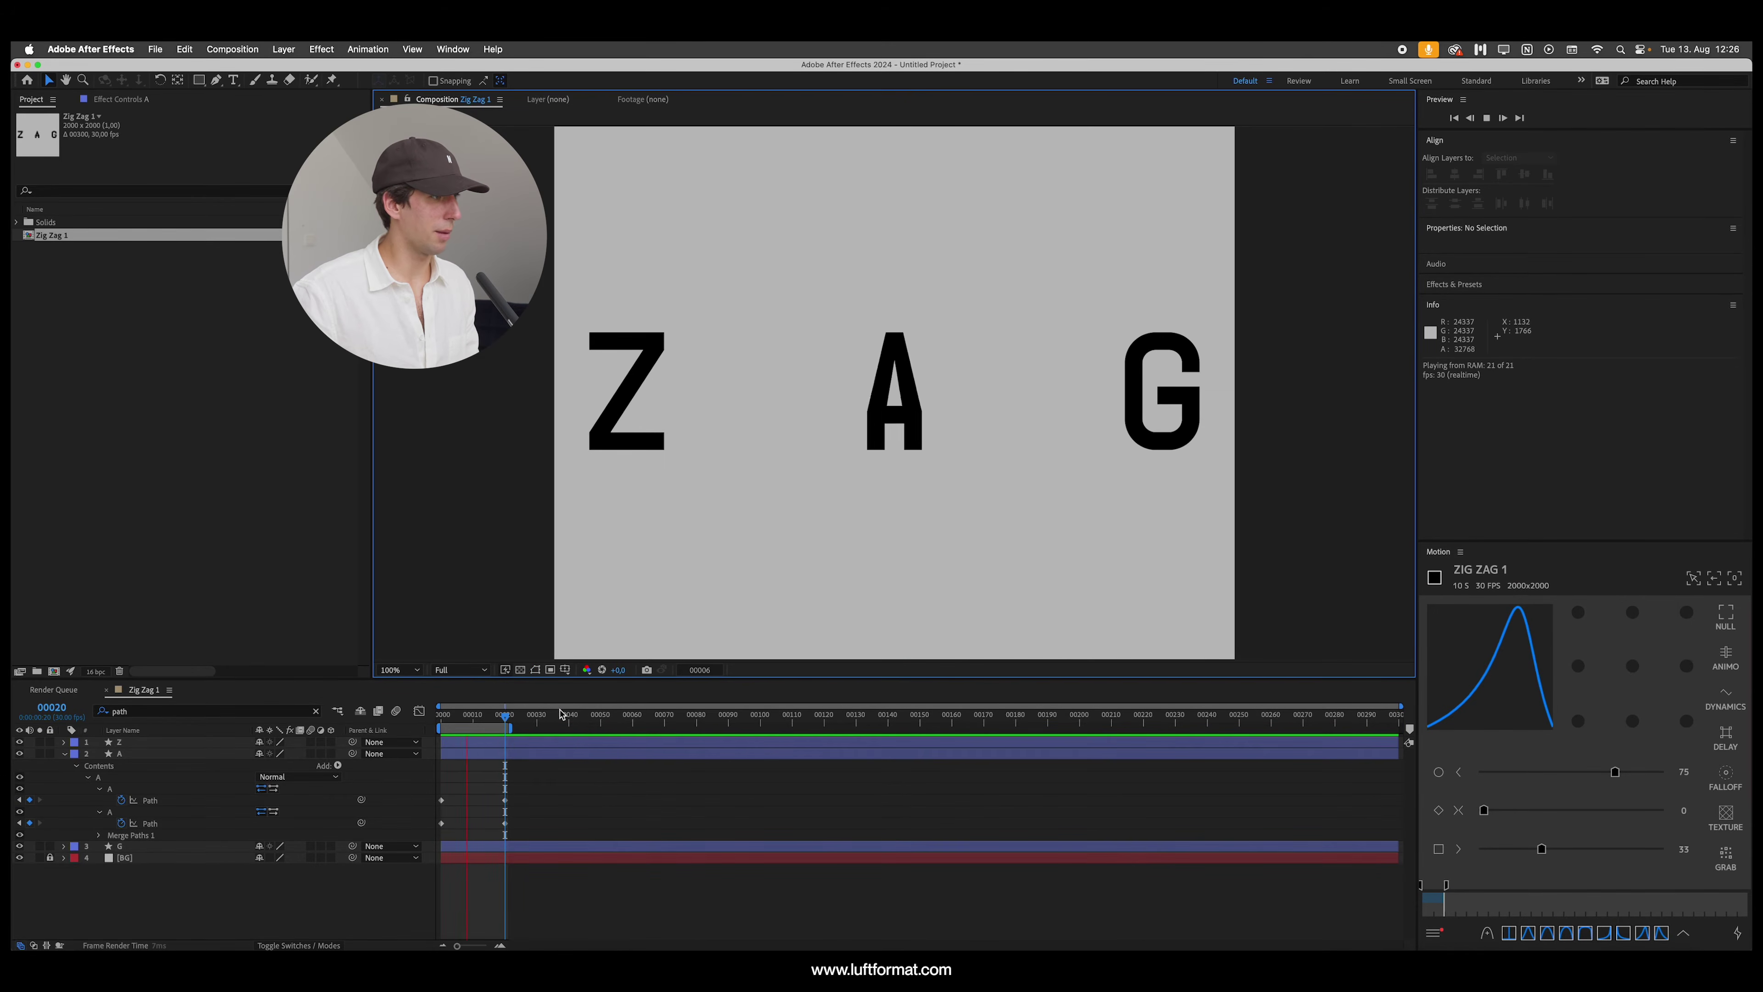
drag(510, 727, 548, 728)
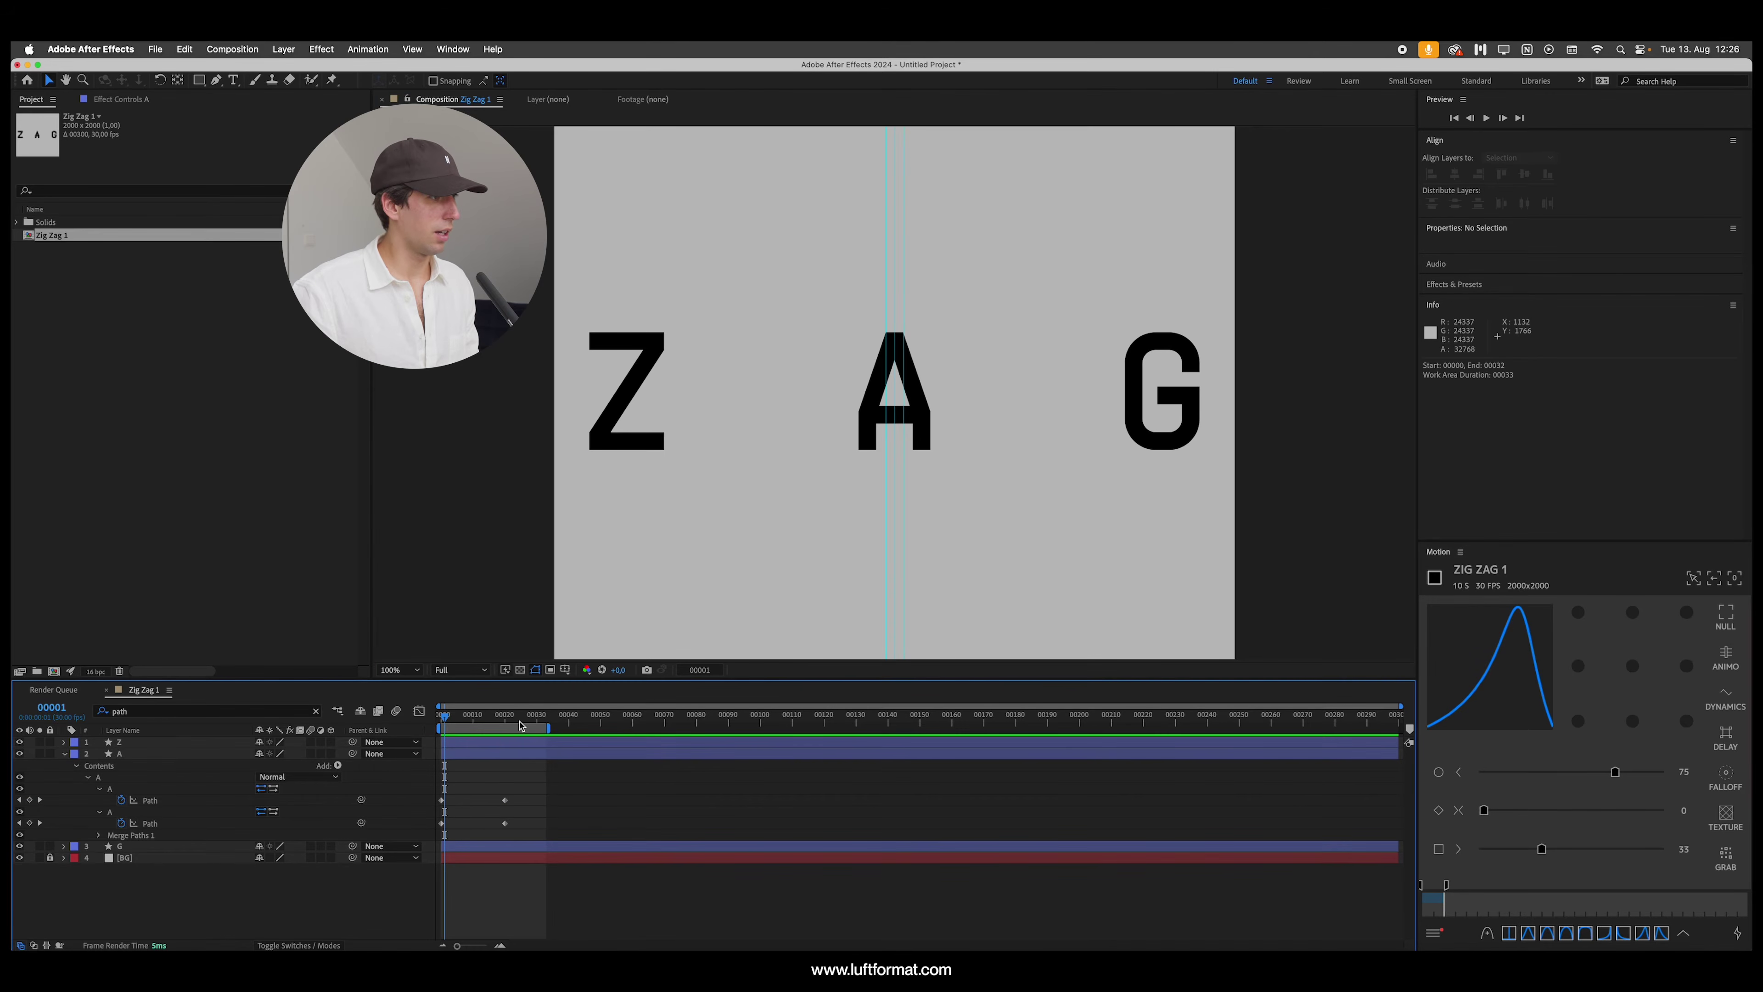
key(k)
drag(552, 729, 623, 727)
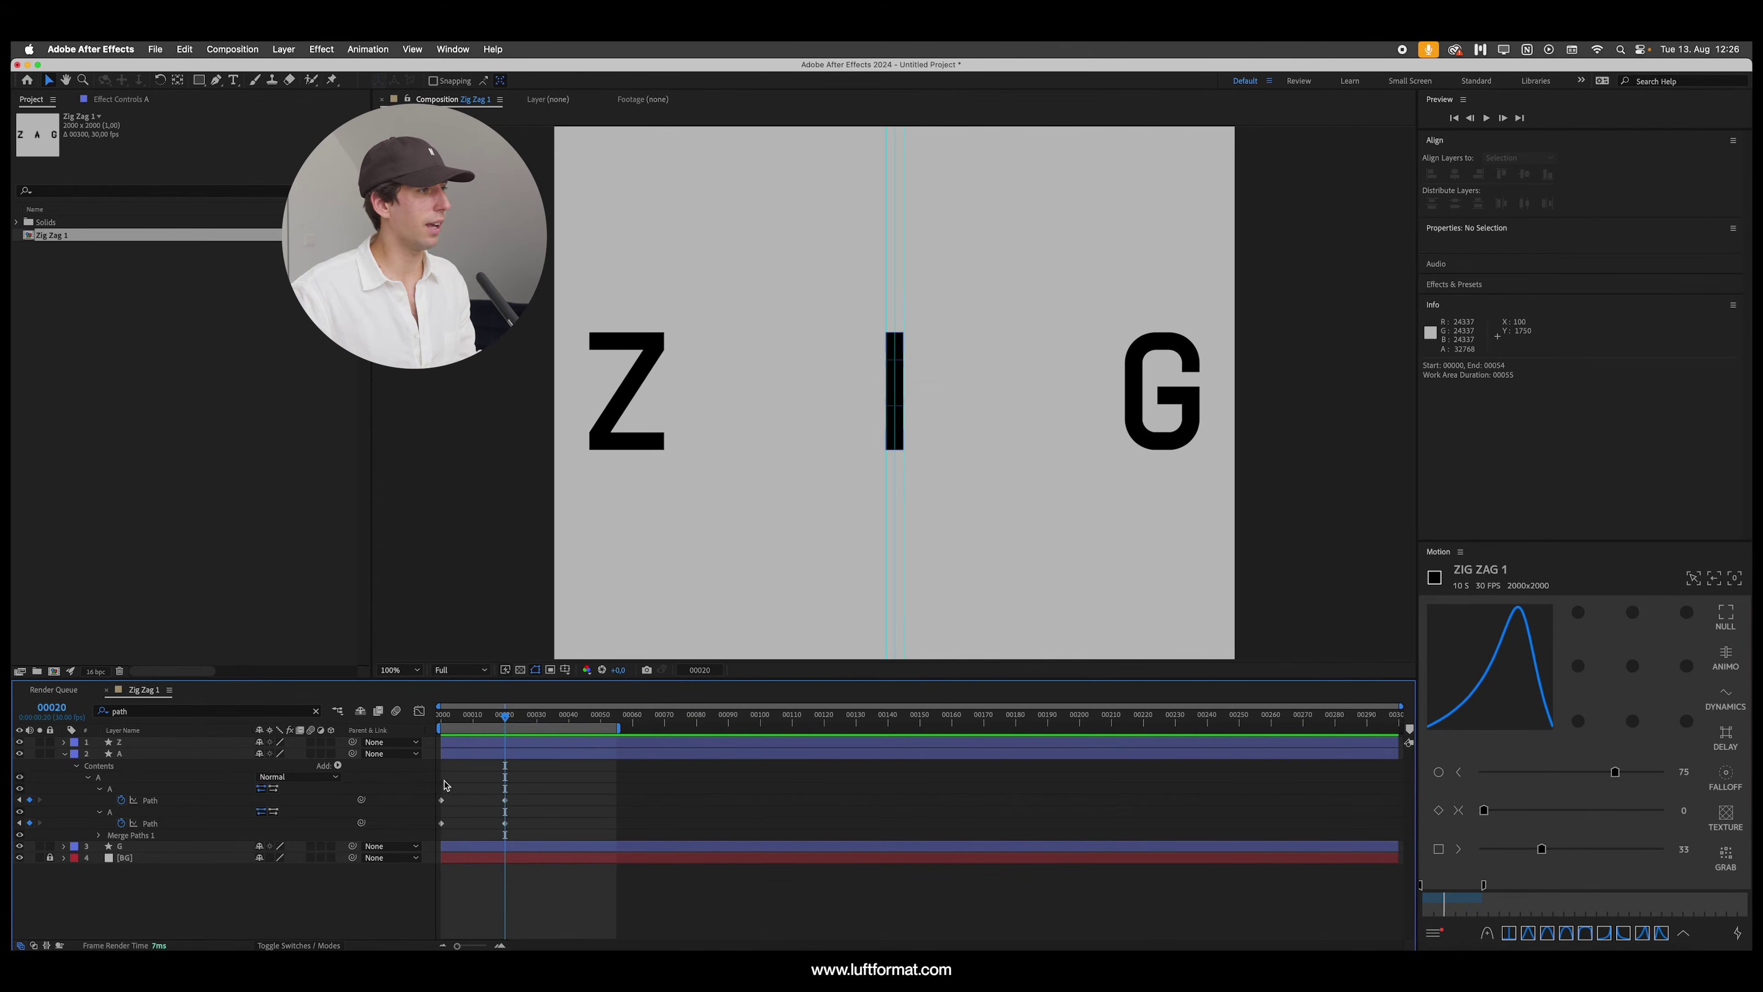
Step: Add a keyframe at frame 23 to both Path properties of the A layer, holding the I shape
scroll(468, 787, up, 2)
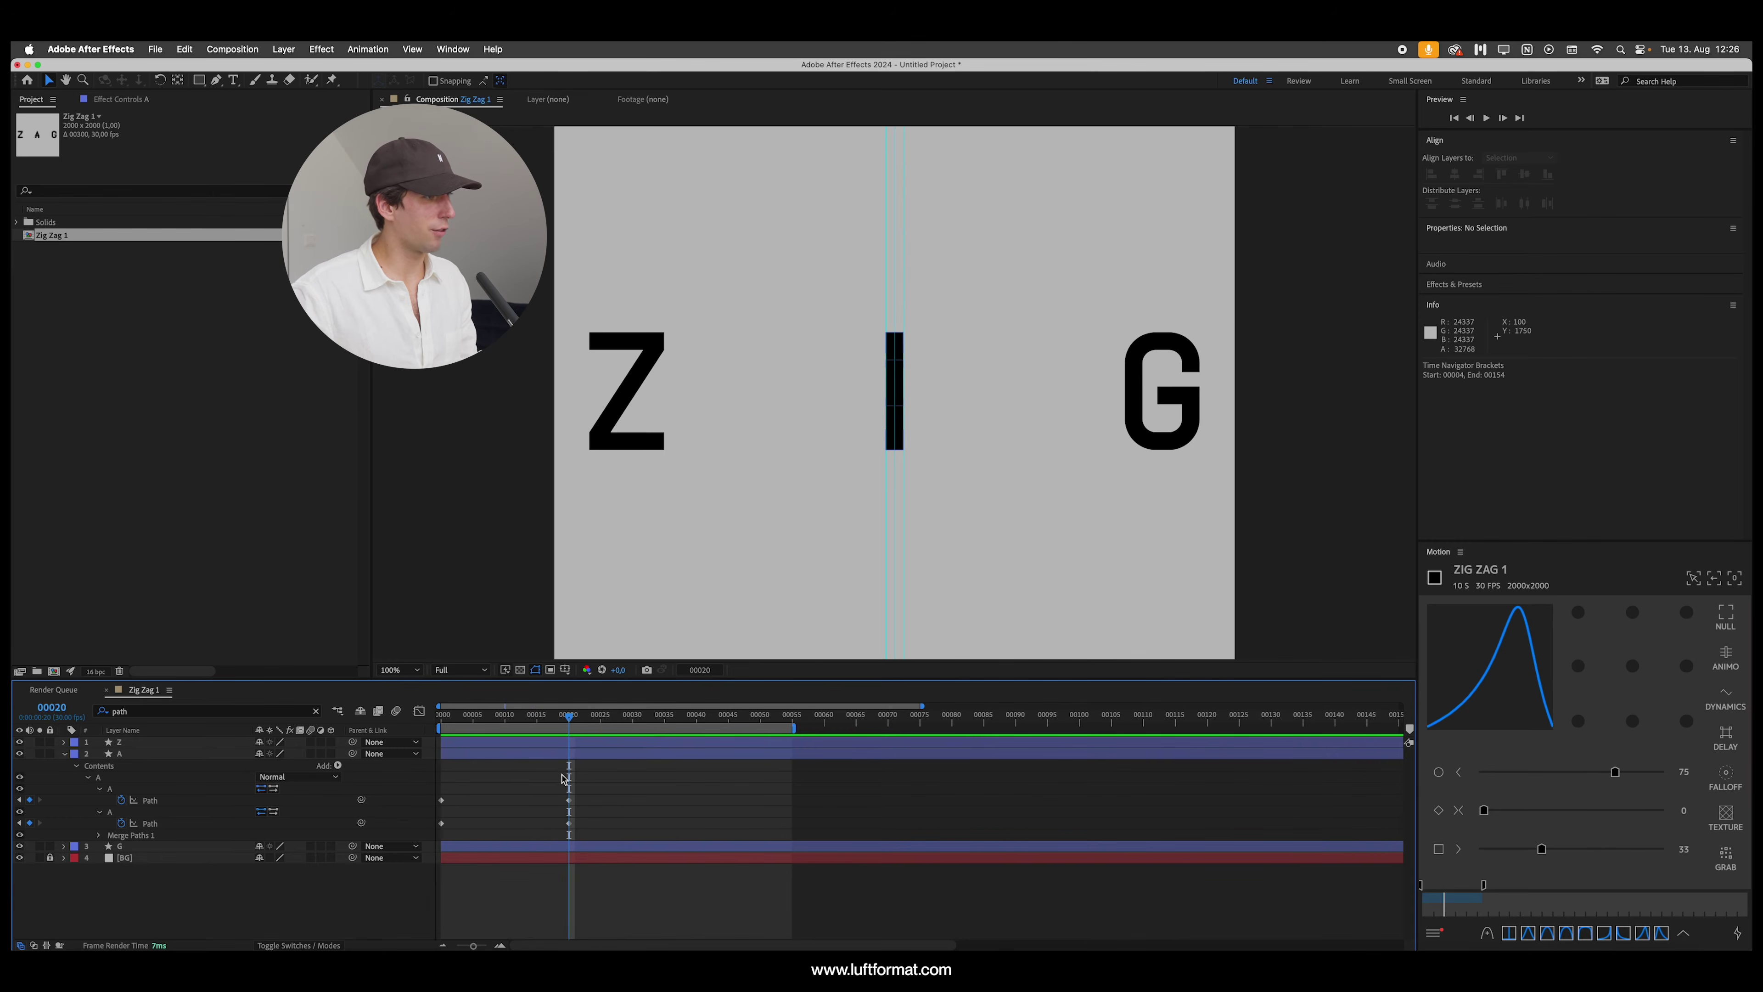
key(Page_Down)
key(Page_Down)
key(Page_Down)
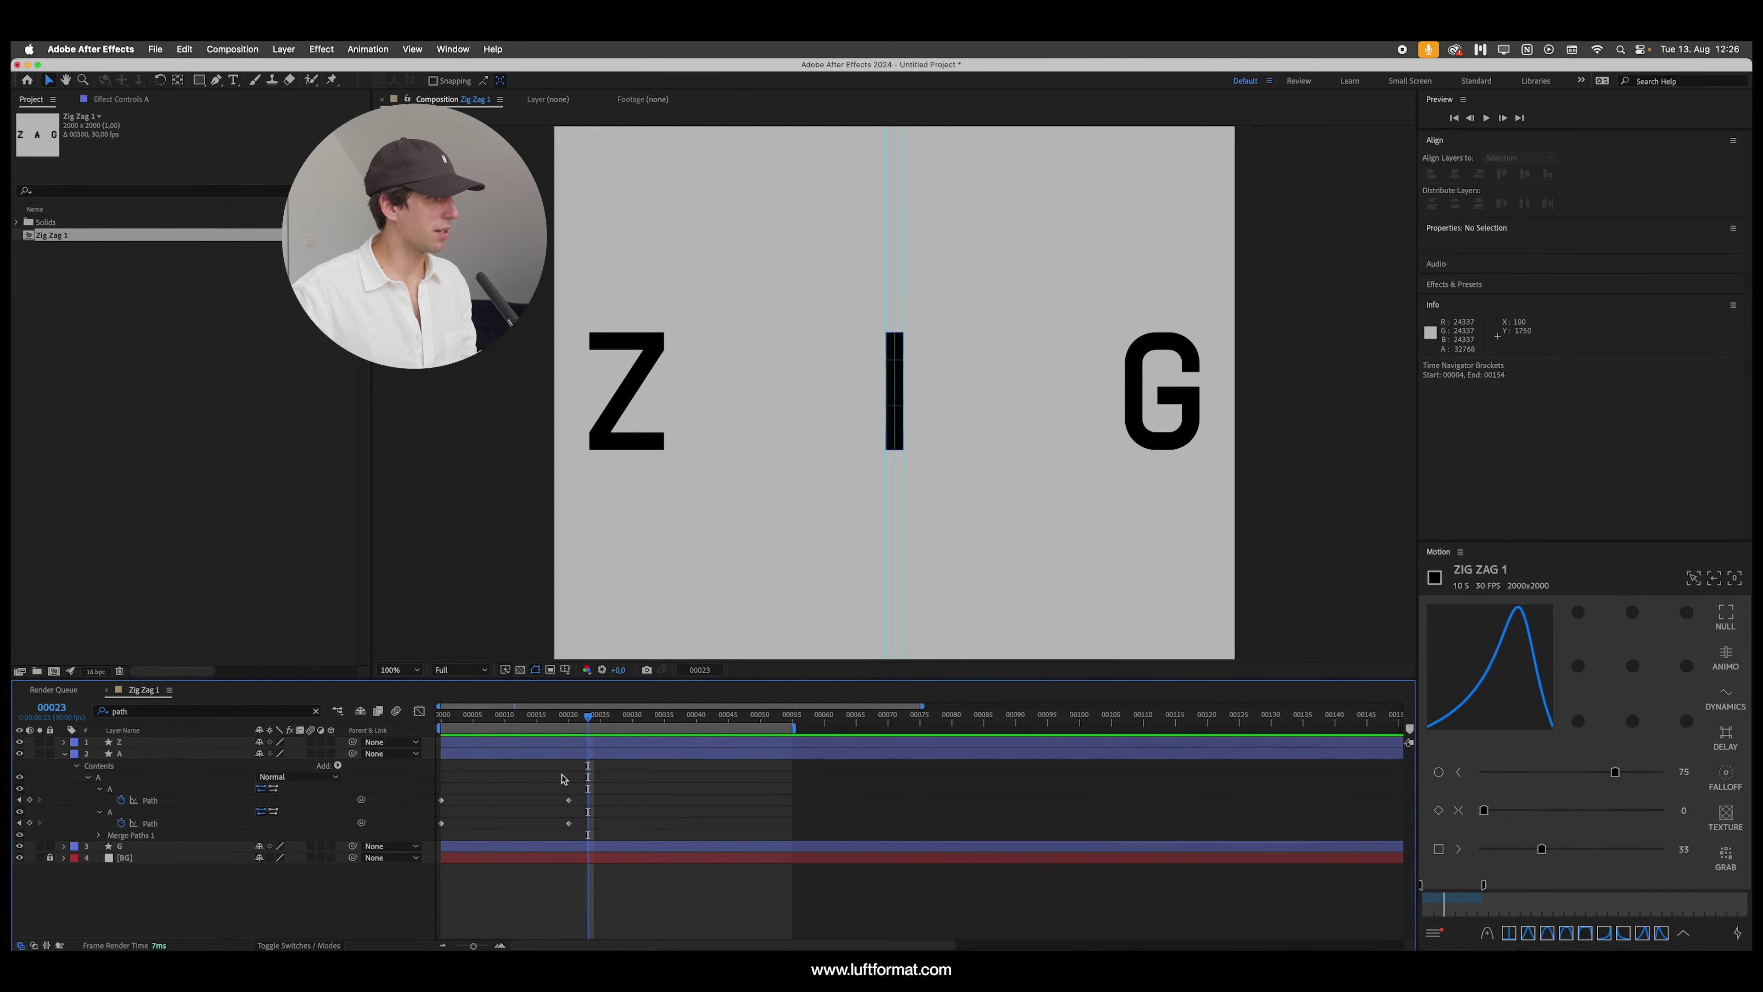
click(29, 822)
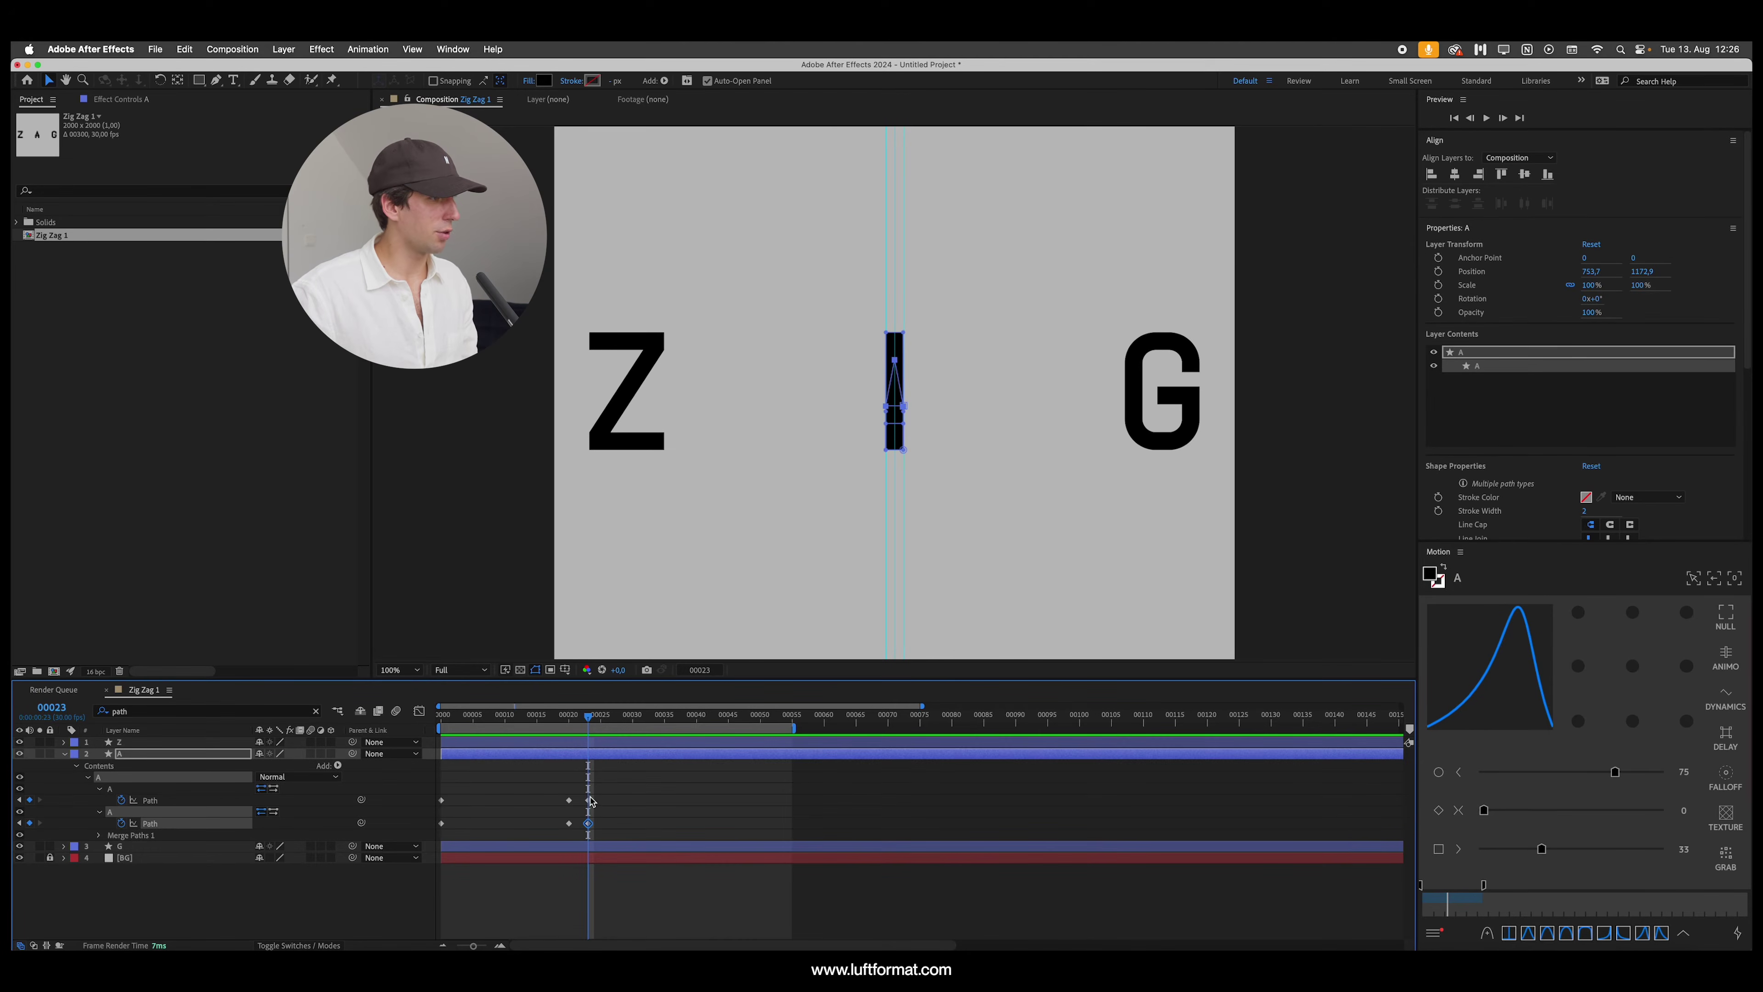
drag(595, 718, 420, 801)
drag(590, 772, 419, 868)
drag(471, 711, 569, 715)
drag(595, 777, 582, 830)
drag(570, 719, 591, 718)
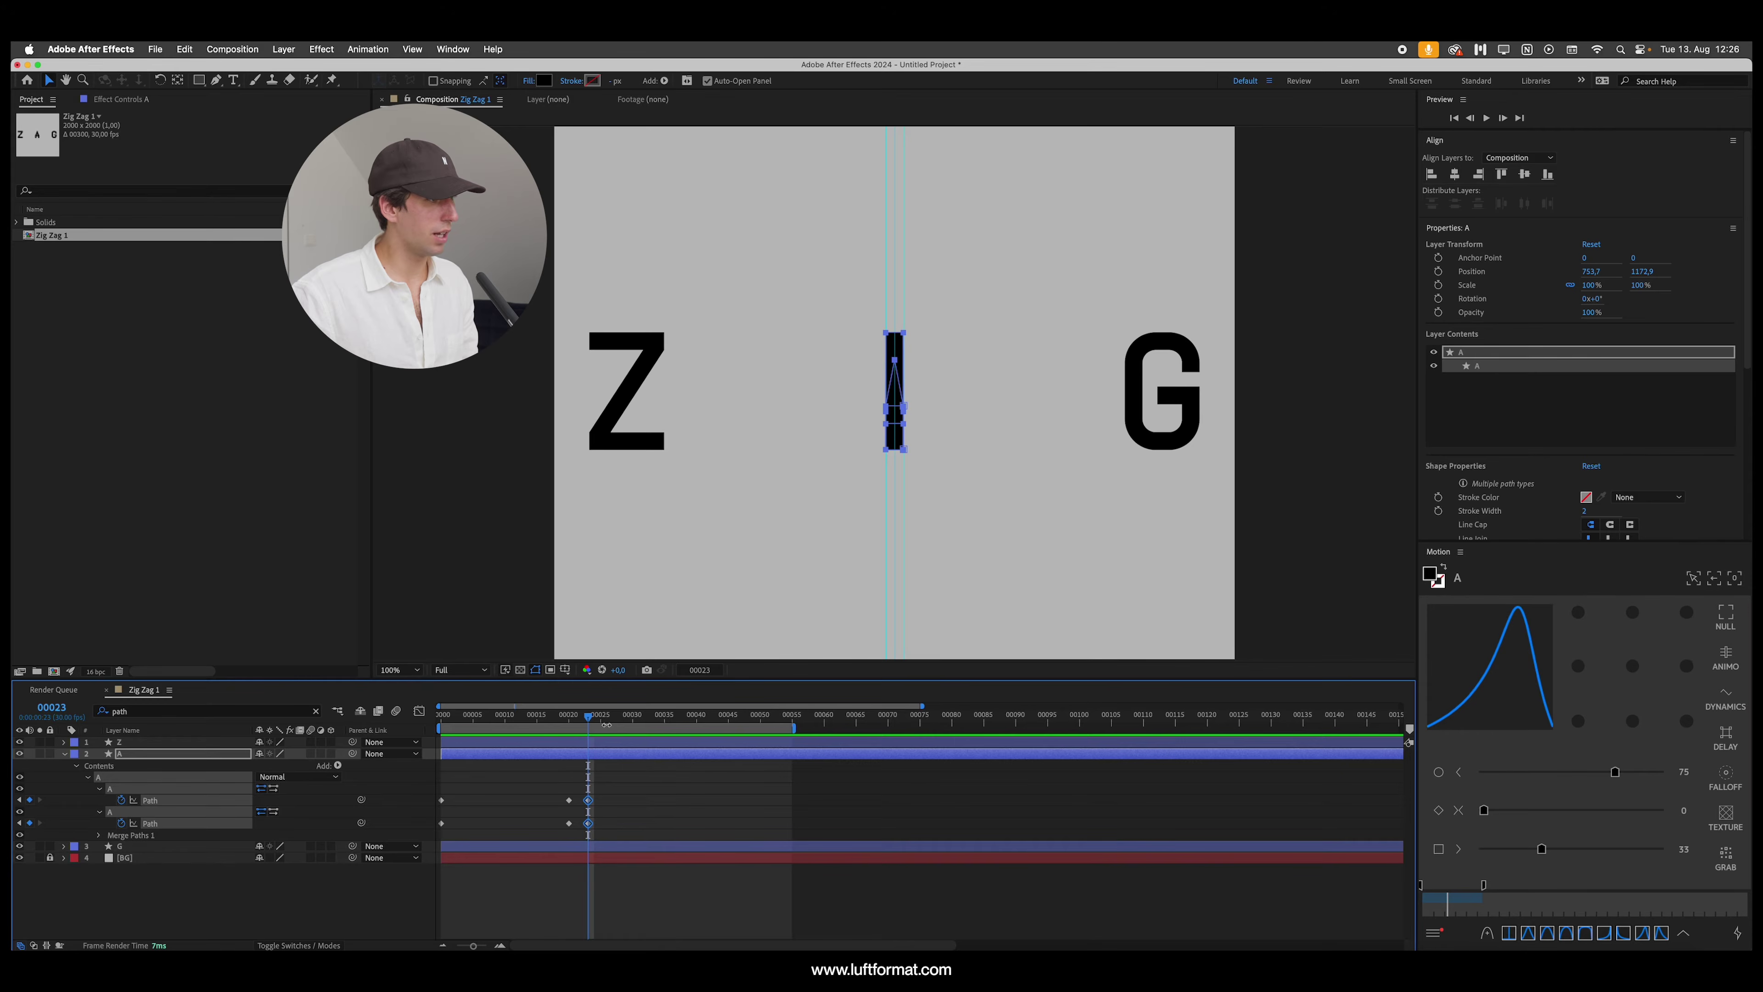
Step: Copy the A layer's two Path keyframes from frame 0 and paste them at frame 43
drag(596, 715, 716, 714)
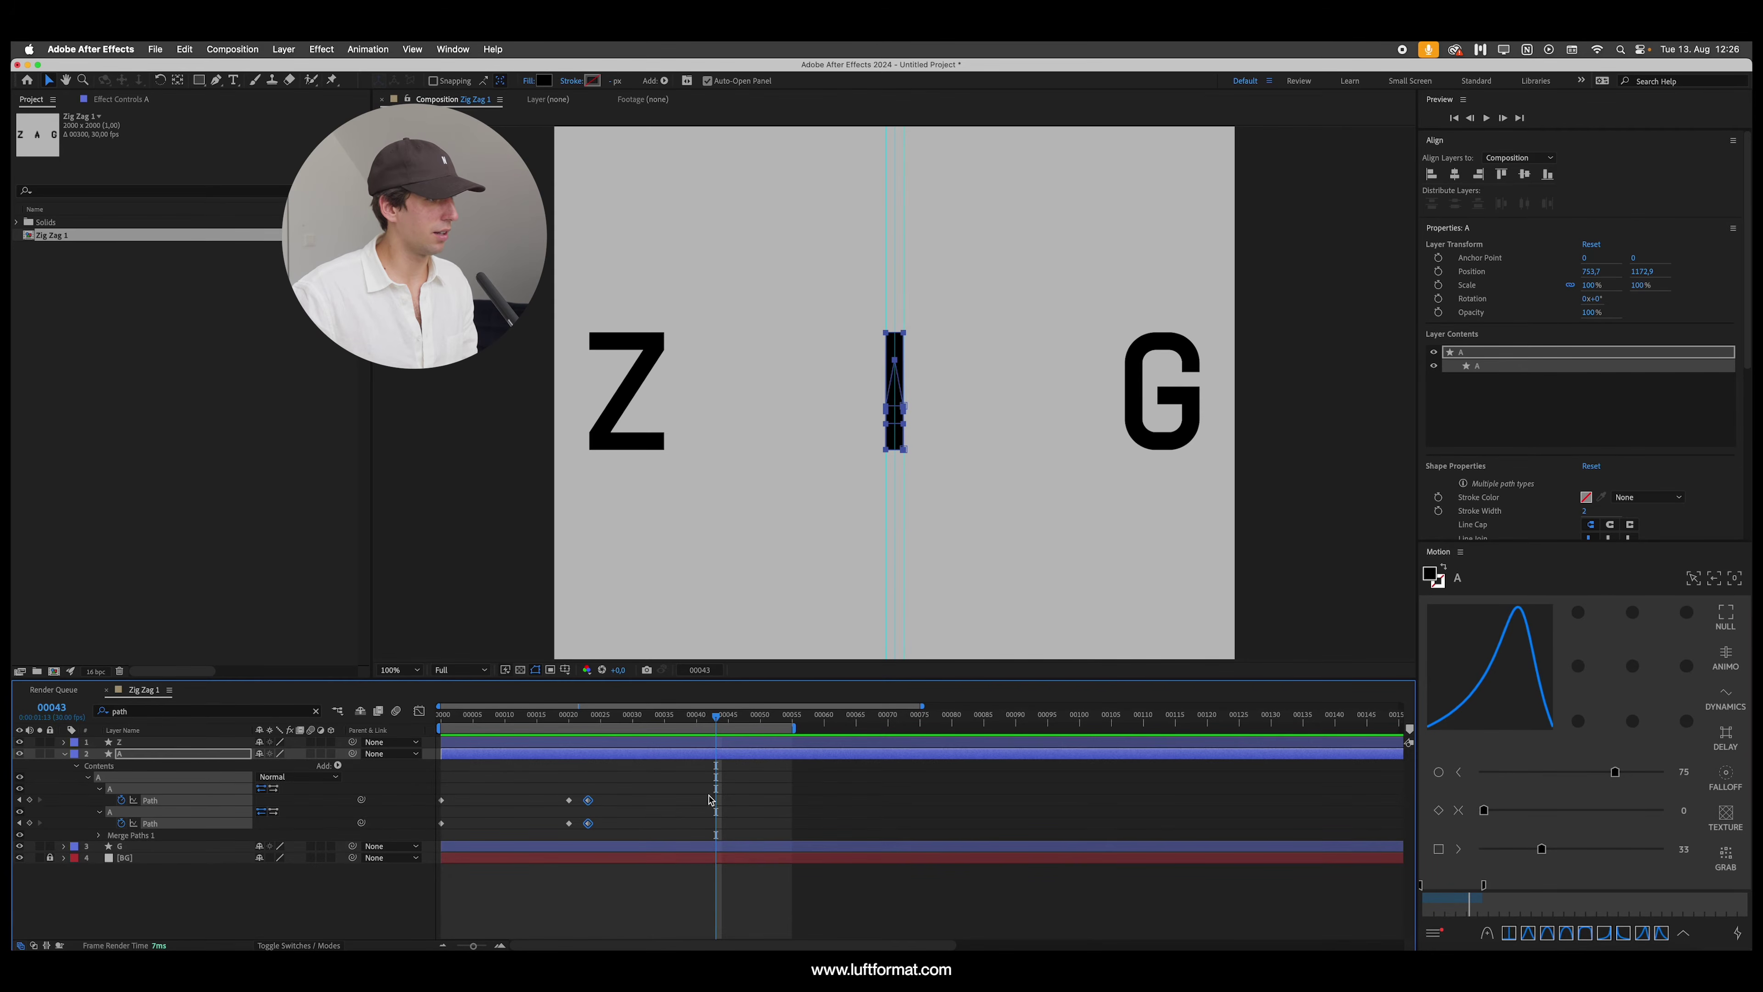
drag(473, 785, 428, 838)
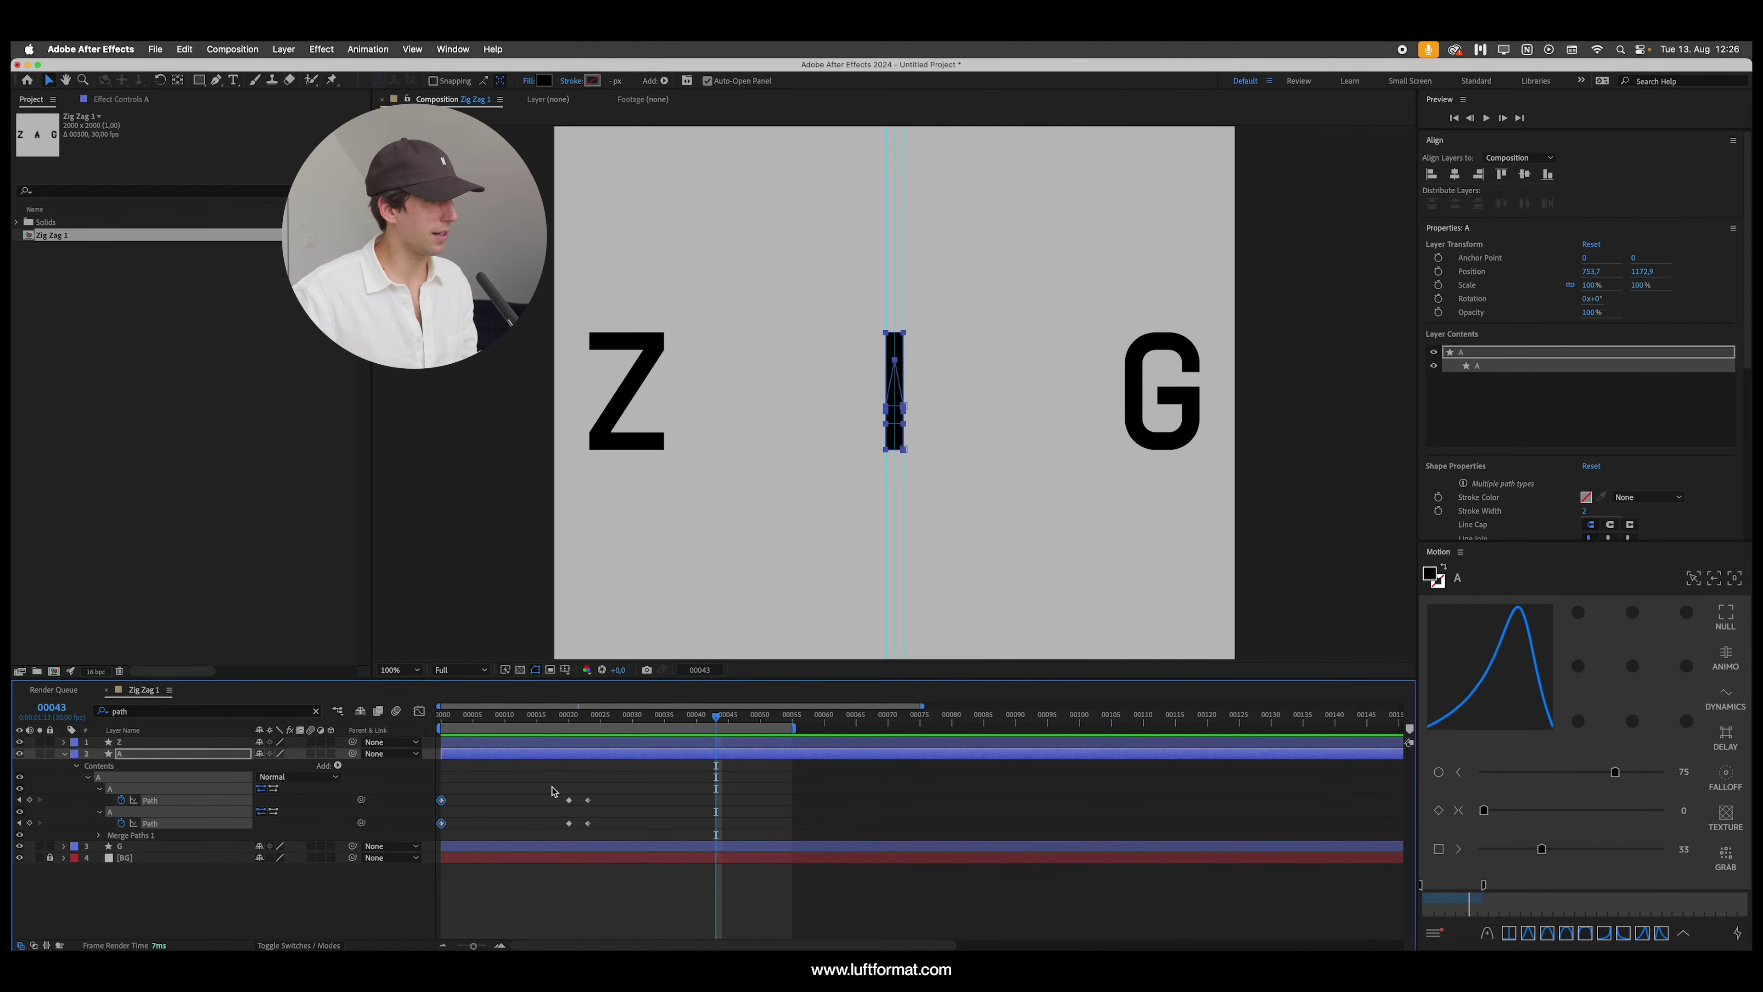
key(super+v)
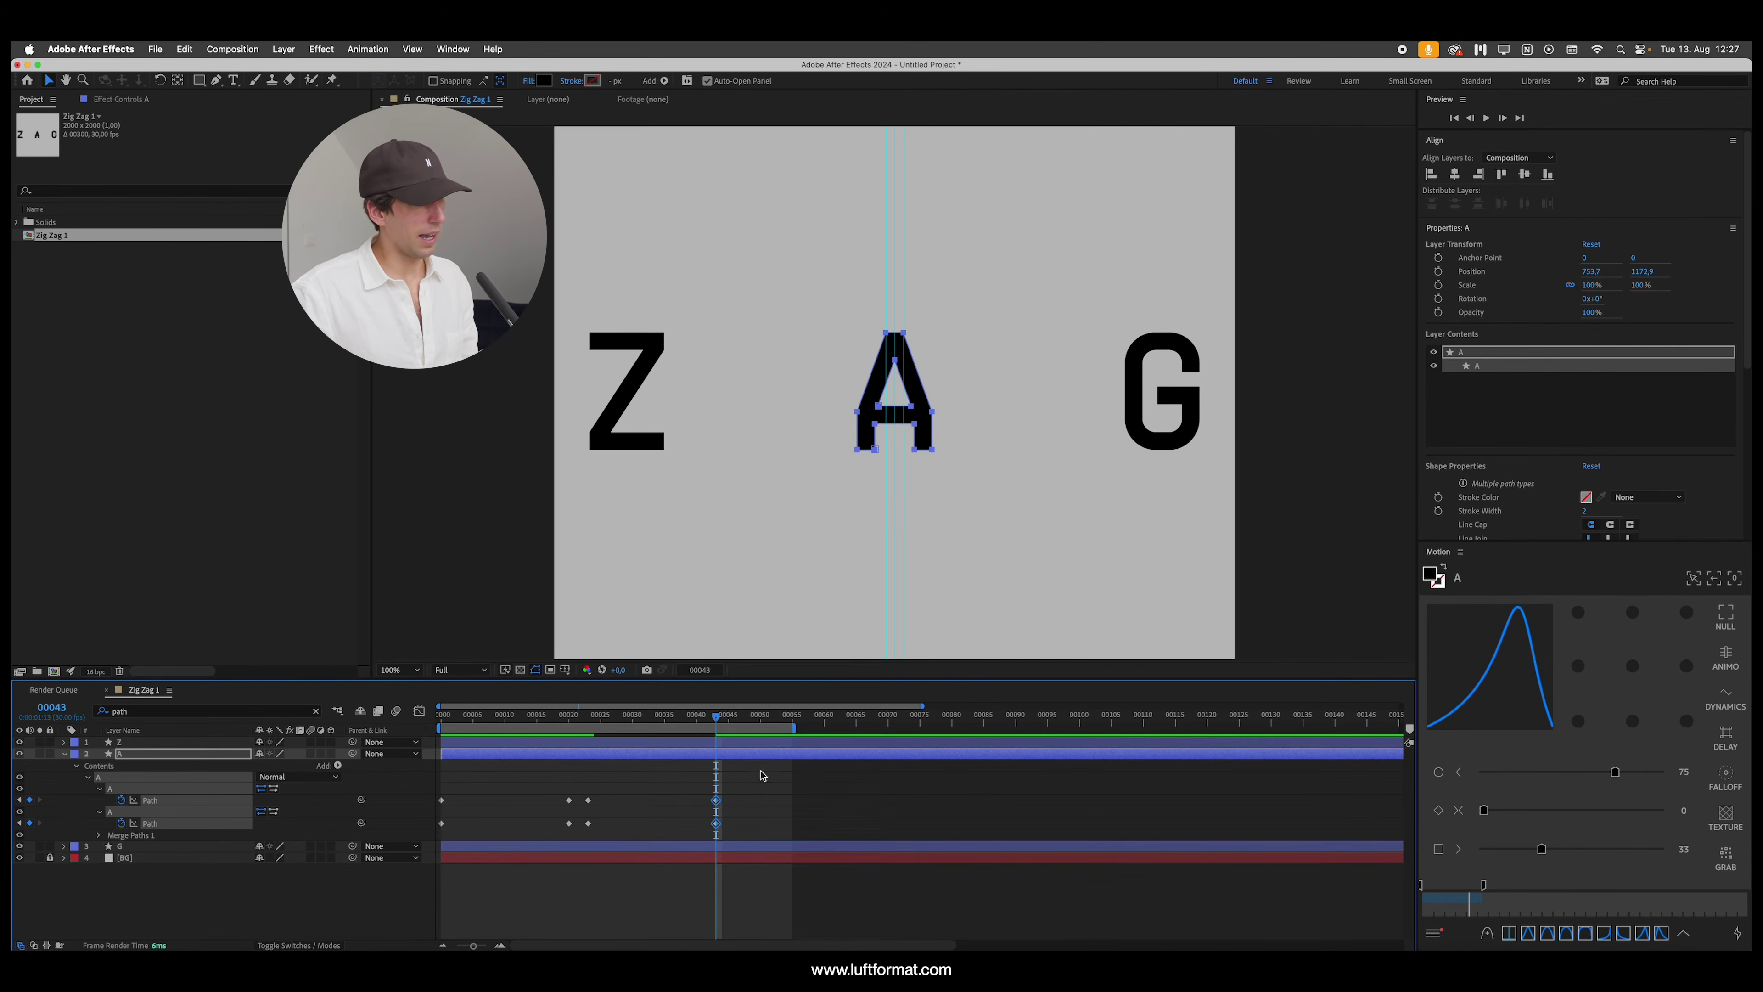
Step: Paste a copy of all the A layer's Path keyframes at frame 46 and extend the work area to the last keyframes
drag(747, 792, 421, 837)
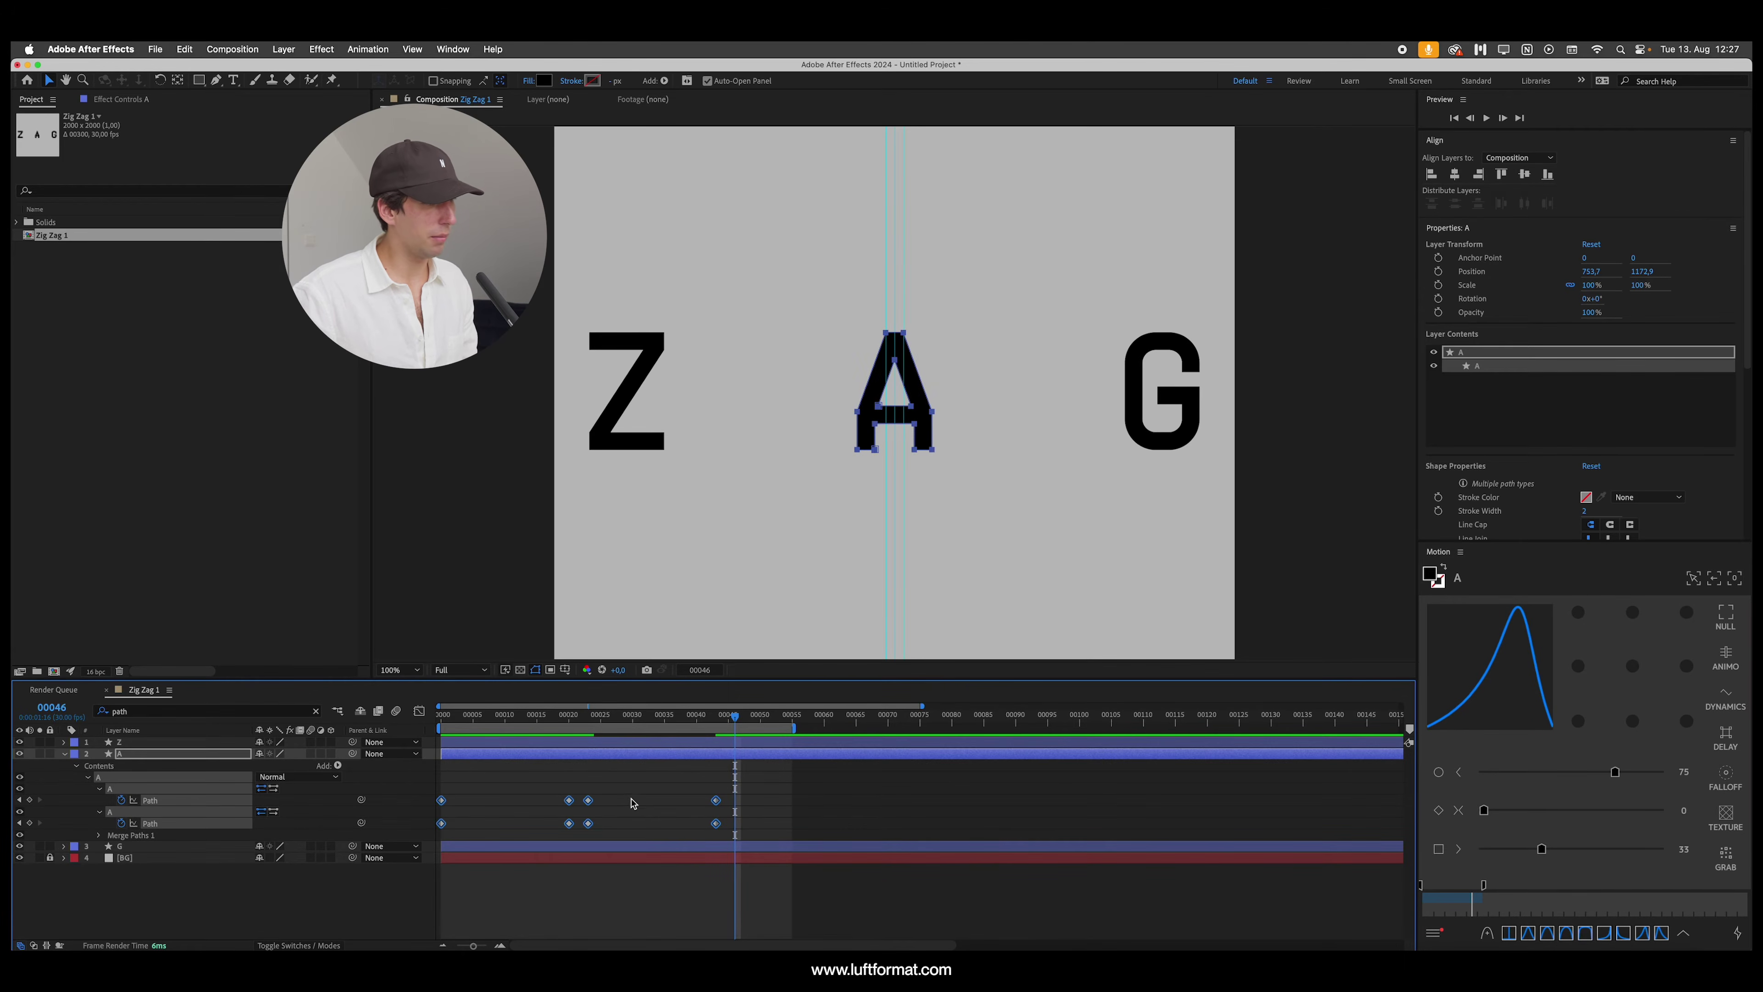
key(super+v)
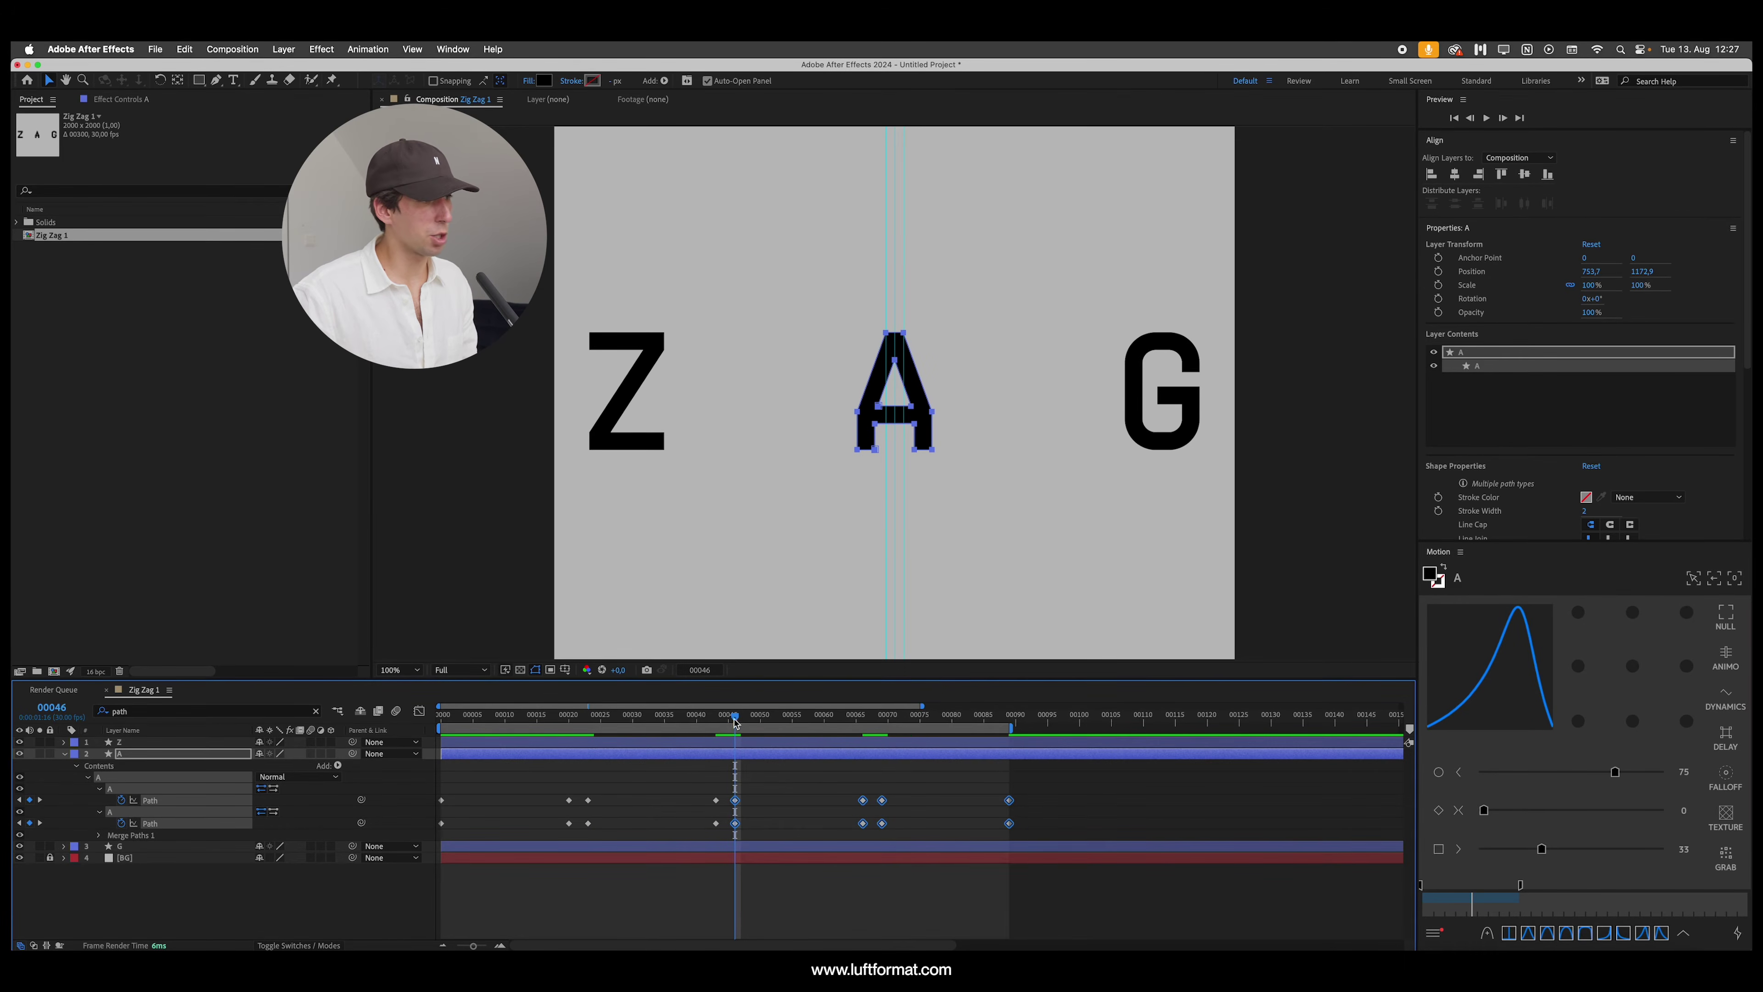
drag(727, 777, 1072, 857)
Step: Play back the repeated A morph and check the letter movement in the reference video Reel.mp4 in QuickTime Player
key(Home)
key(comma)
key(space)
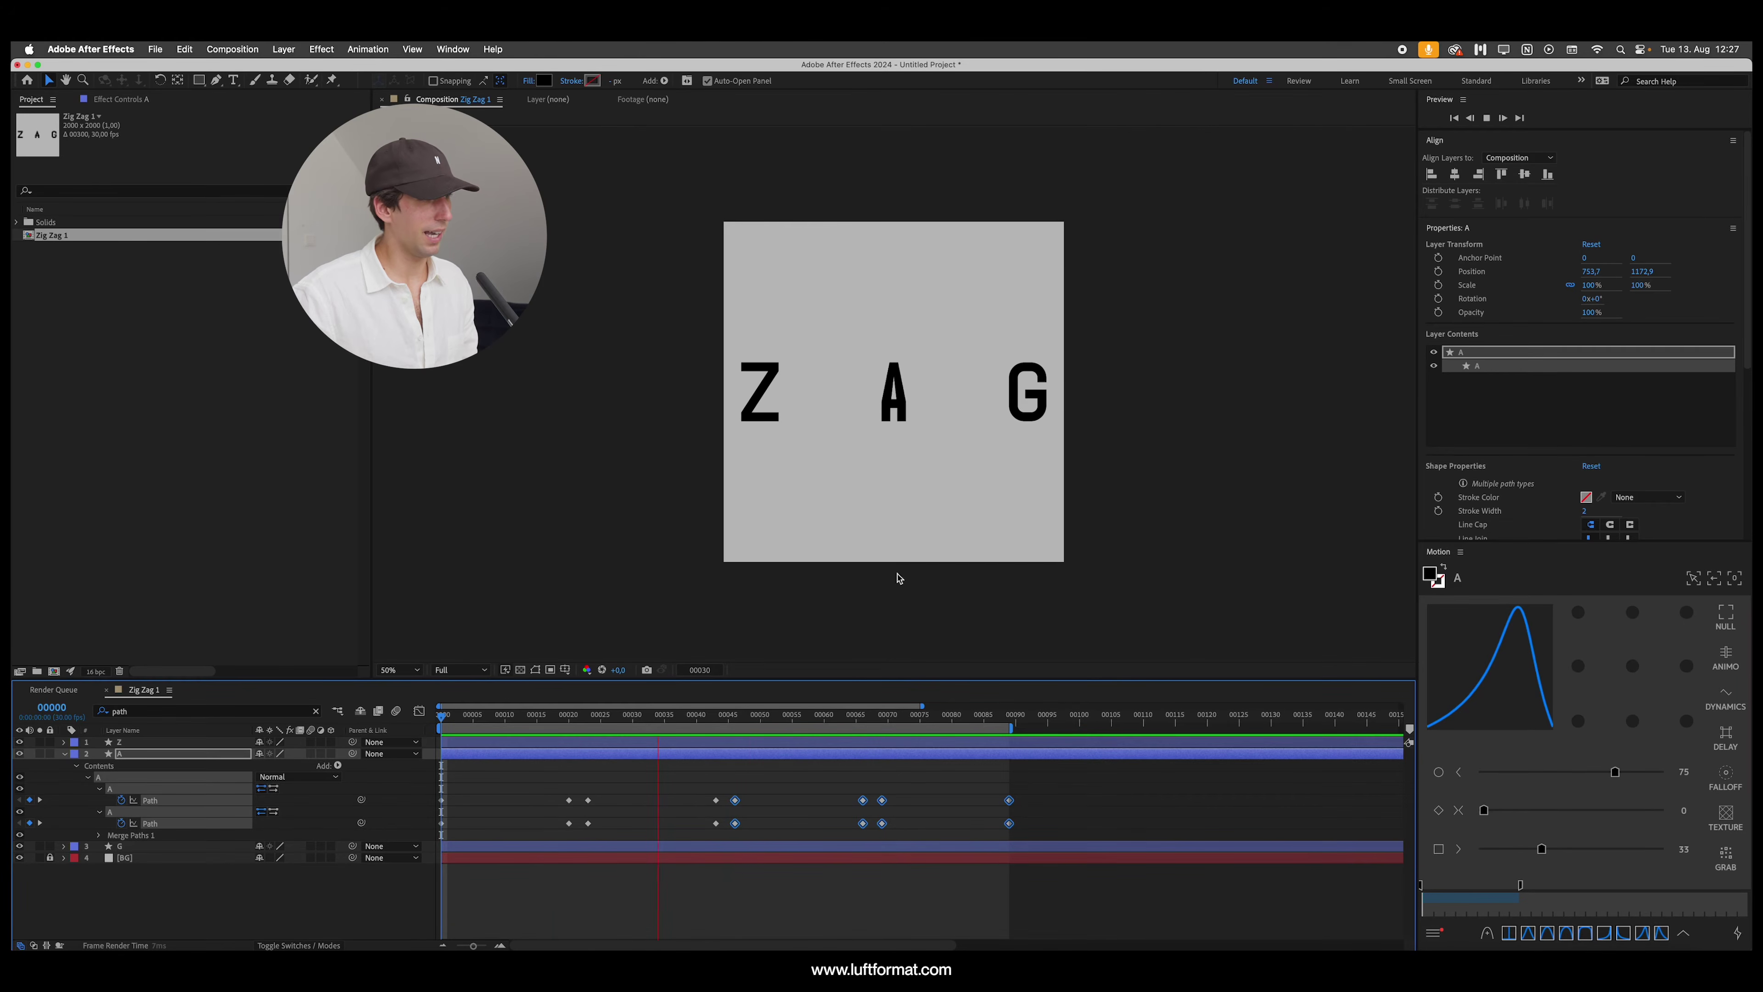
key(space)
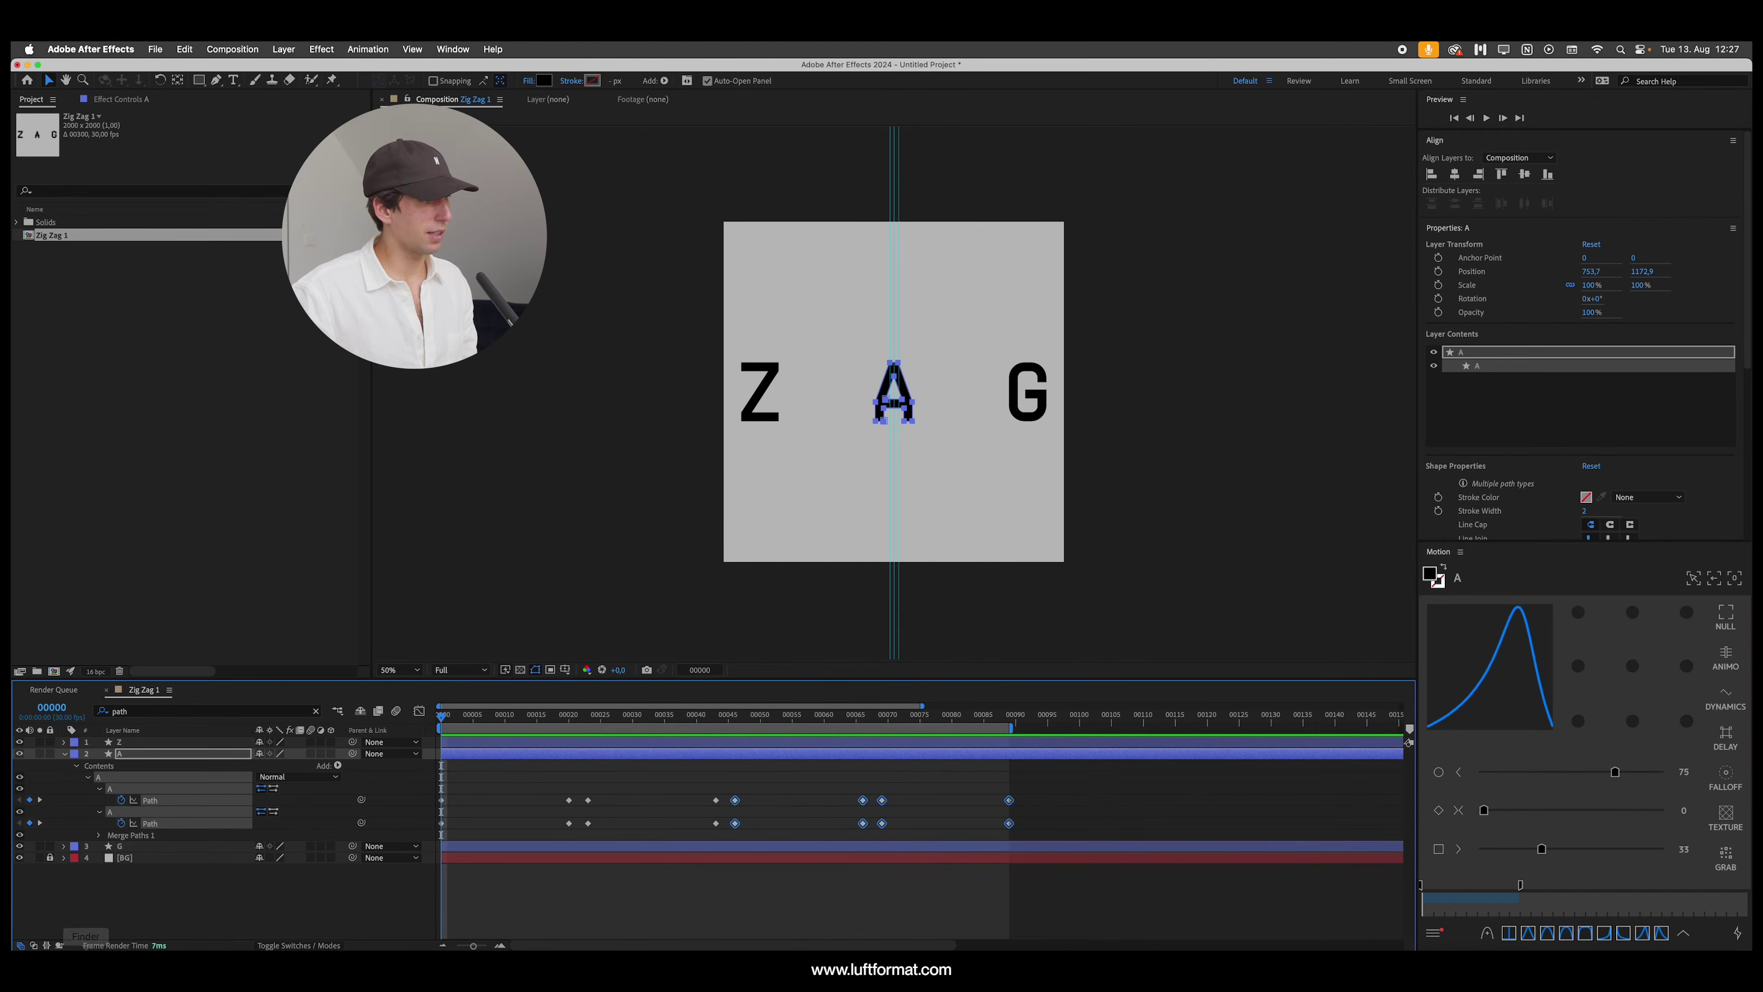
click(1498, 912)
mouse_move(1086, 702)
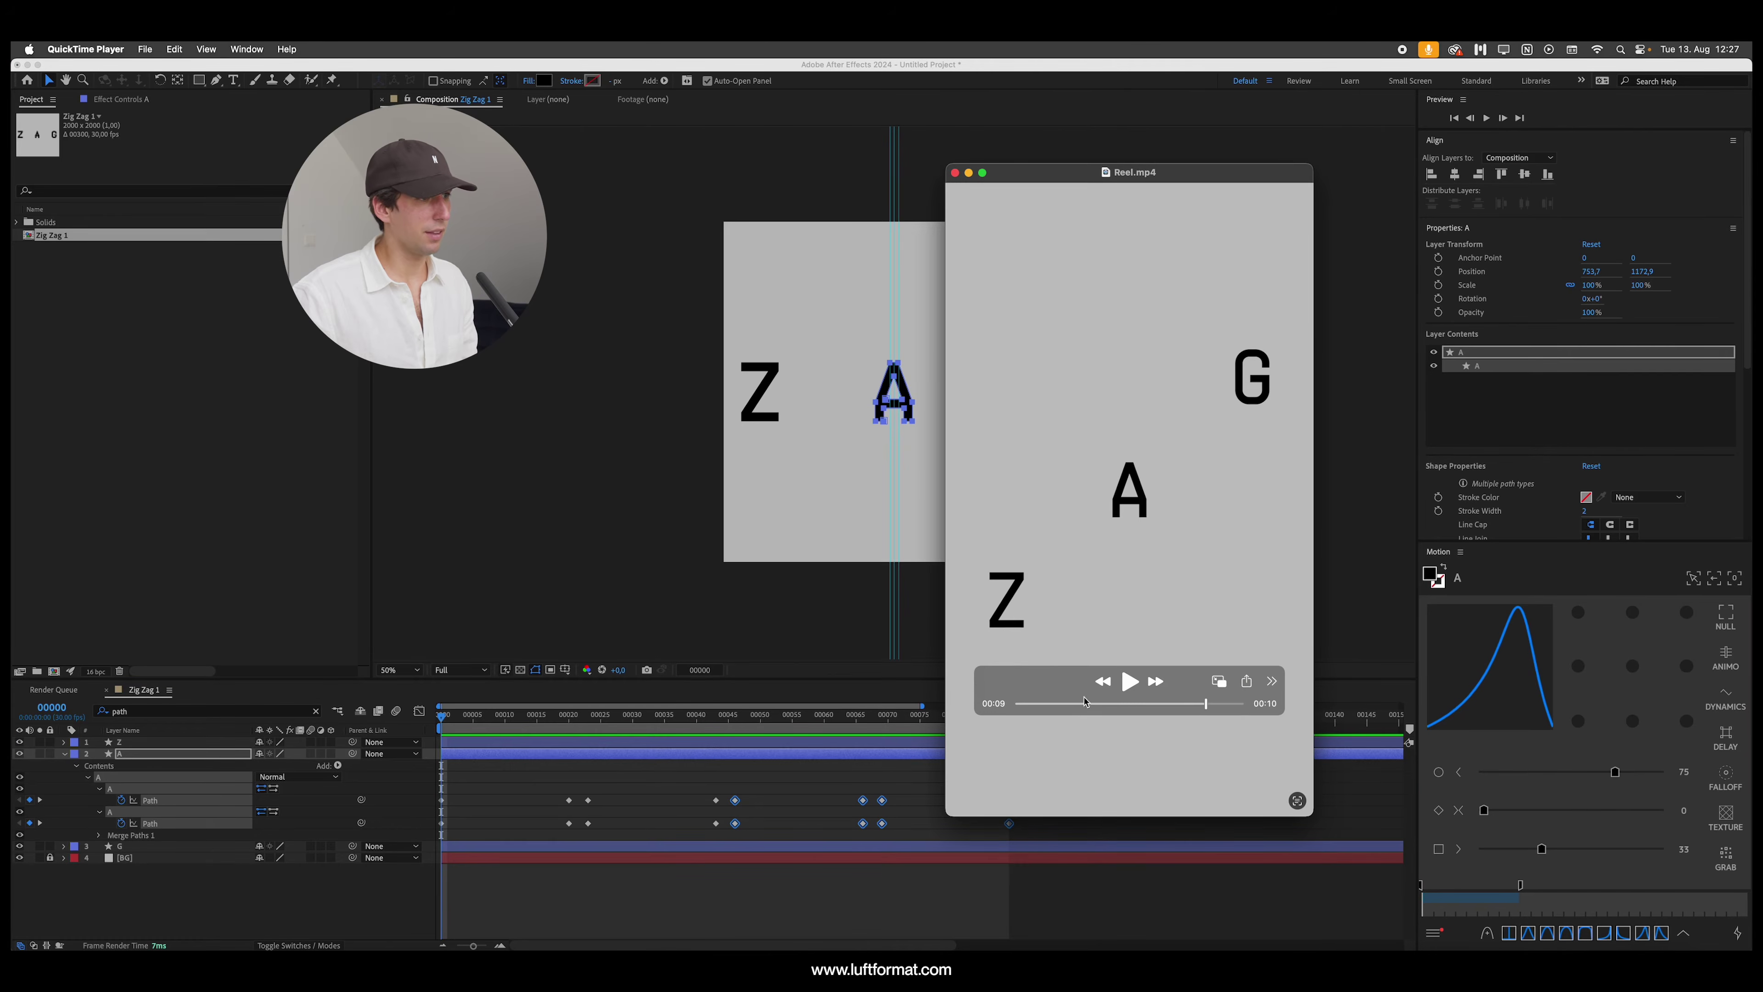
mouse_move(1208, 706)
mouse_down()
mouse_move(1189, 708)
mouse_move(1216, 705)
mouse_up()
click(895, 486)
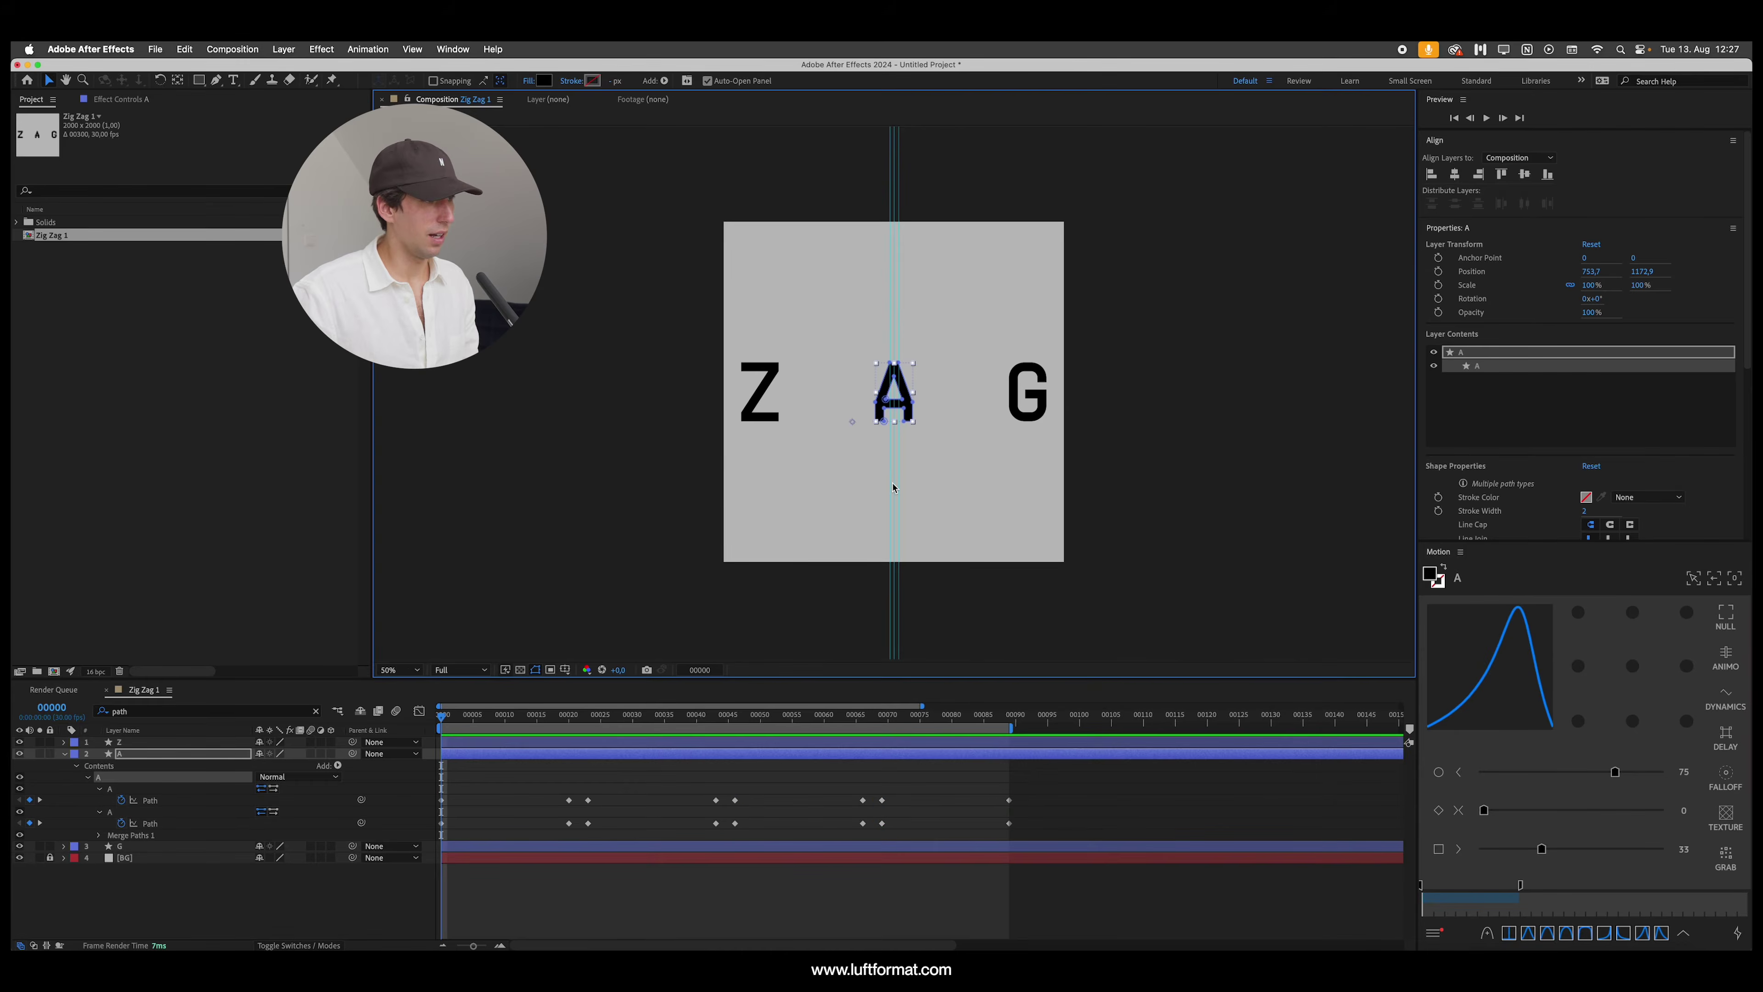
key(period)
key(comma)
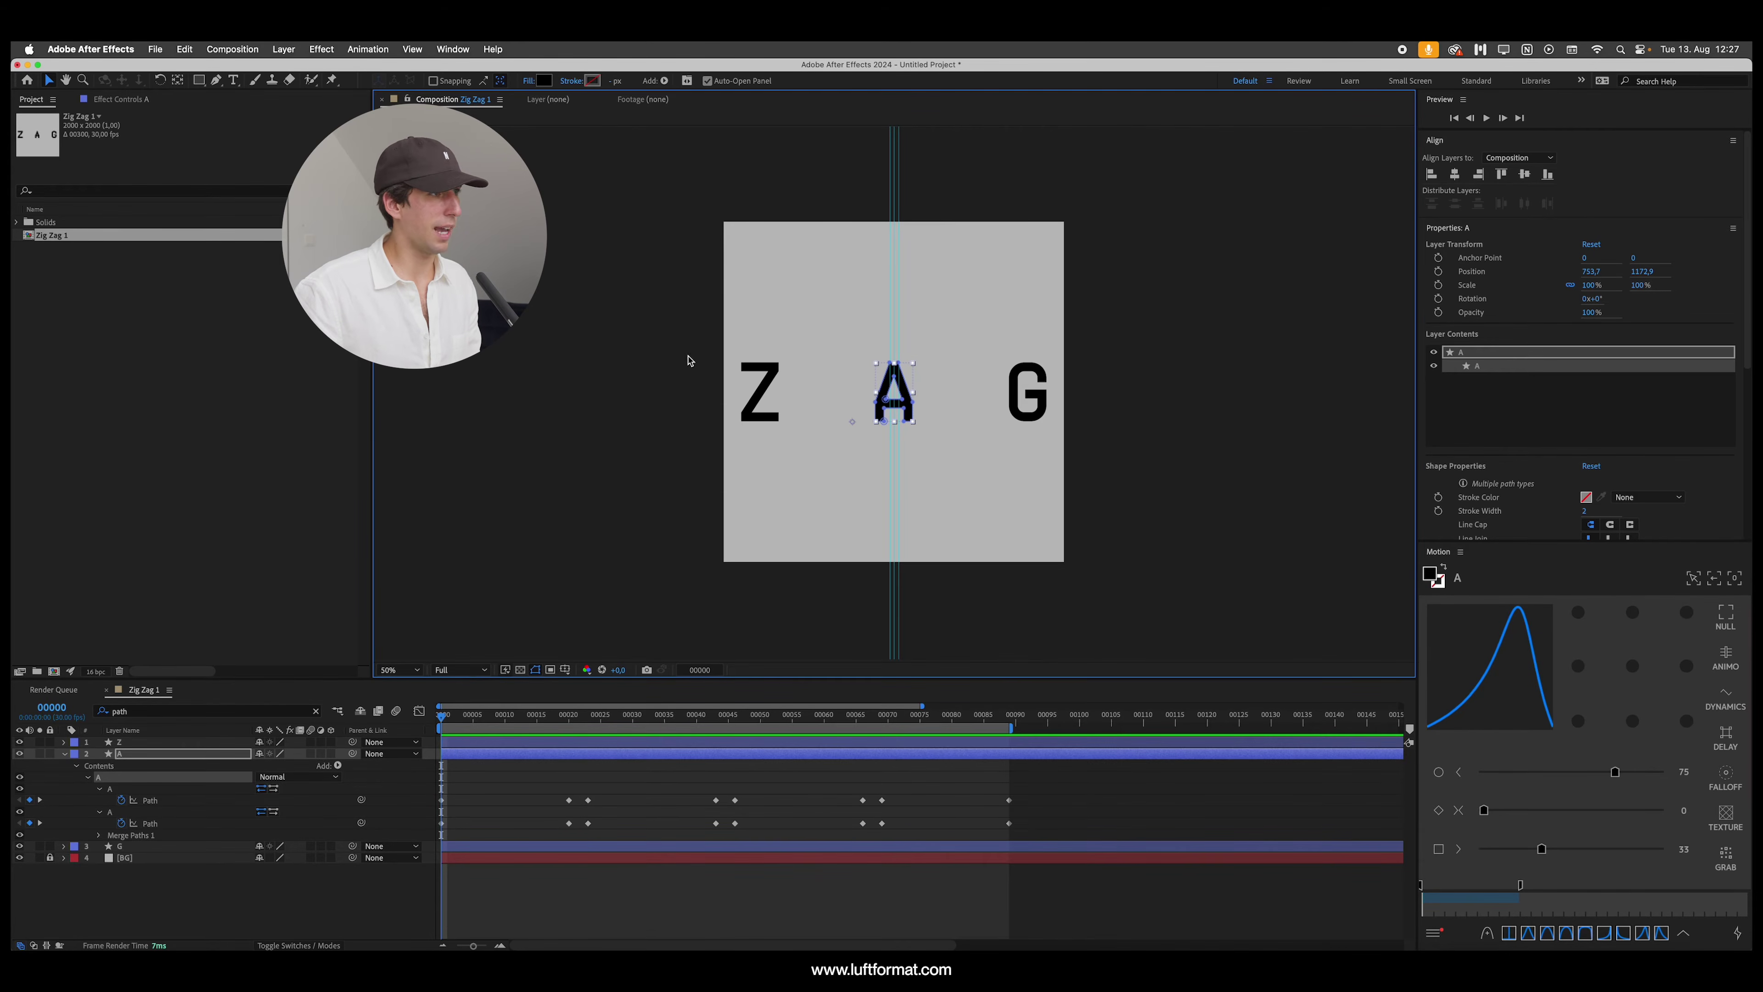
Step: Select the Z and G layers and reveal their Position properties
click(762, 390)
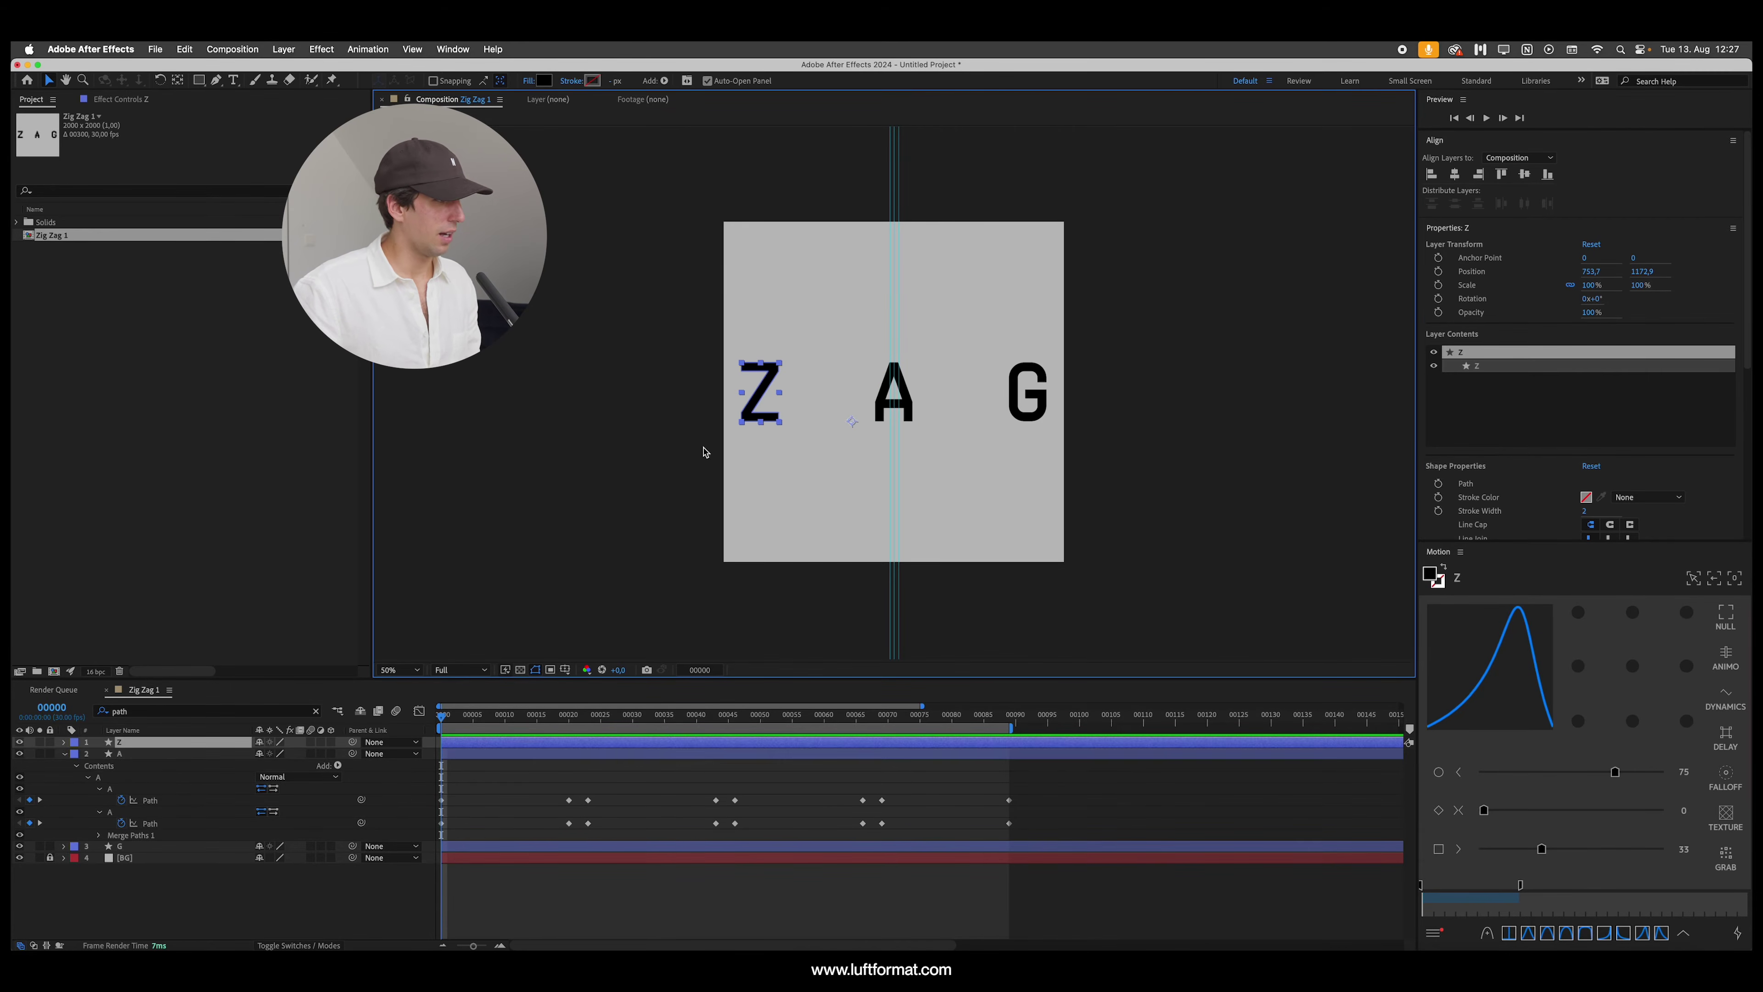
click(129, 754)
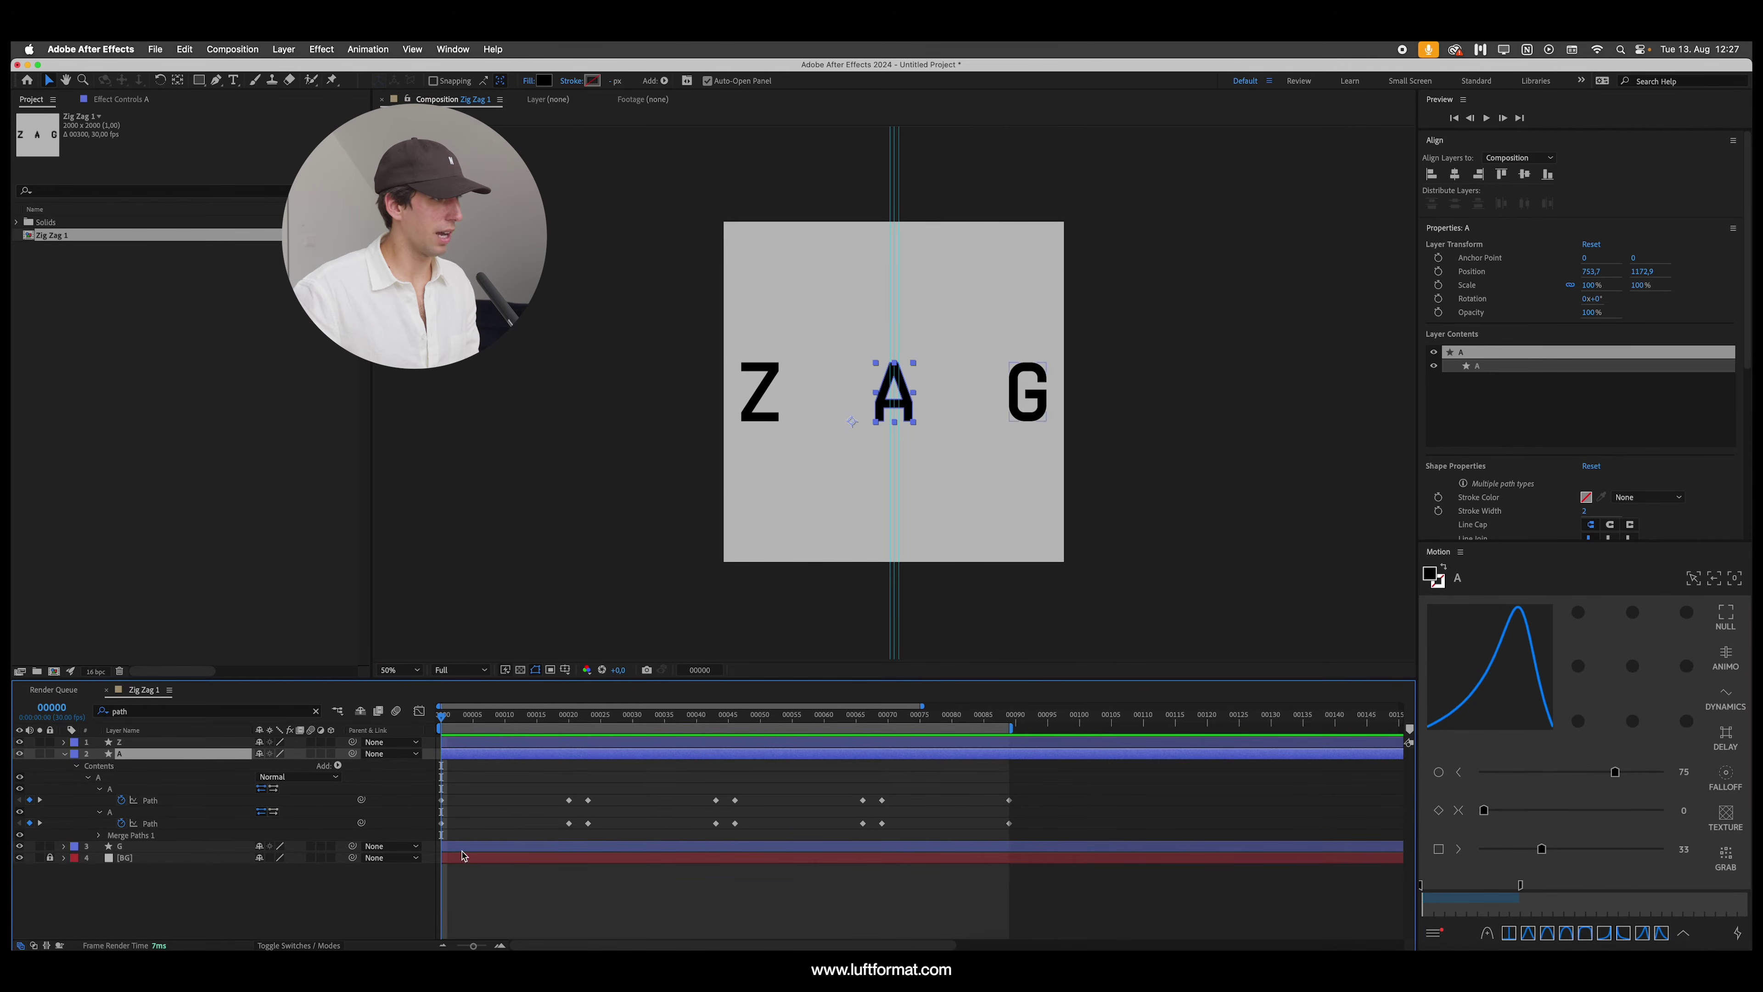
key(space)
key(space)
key(super+Up)
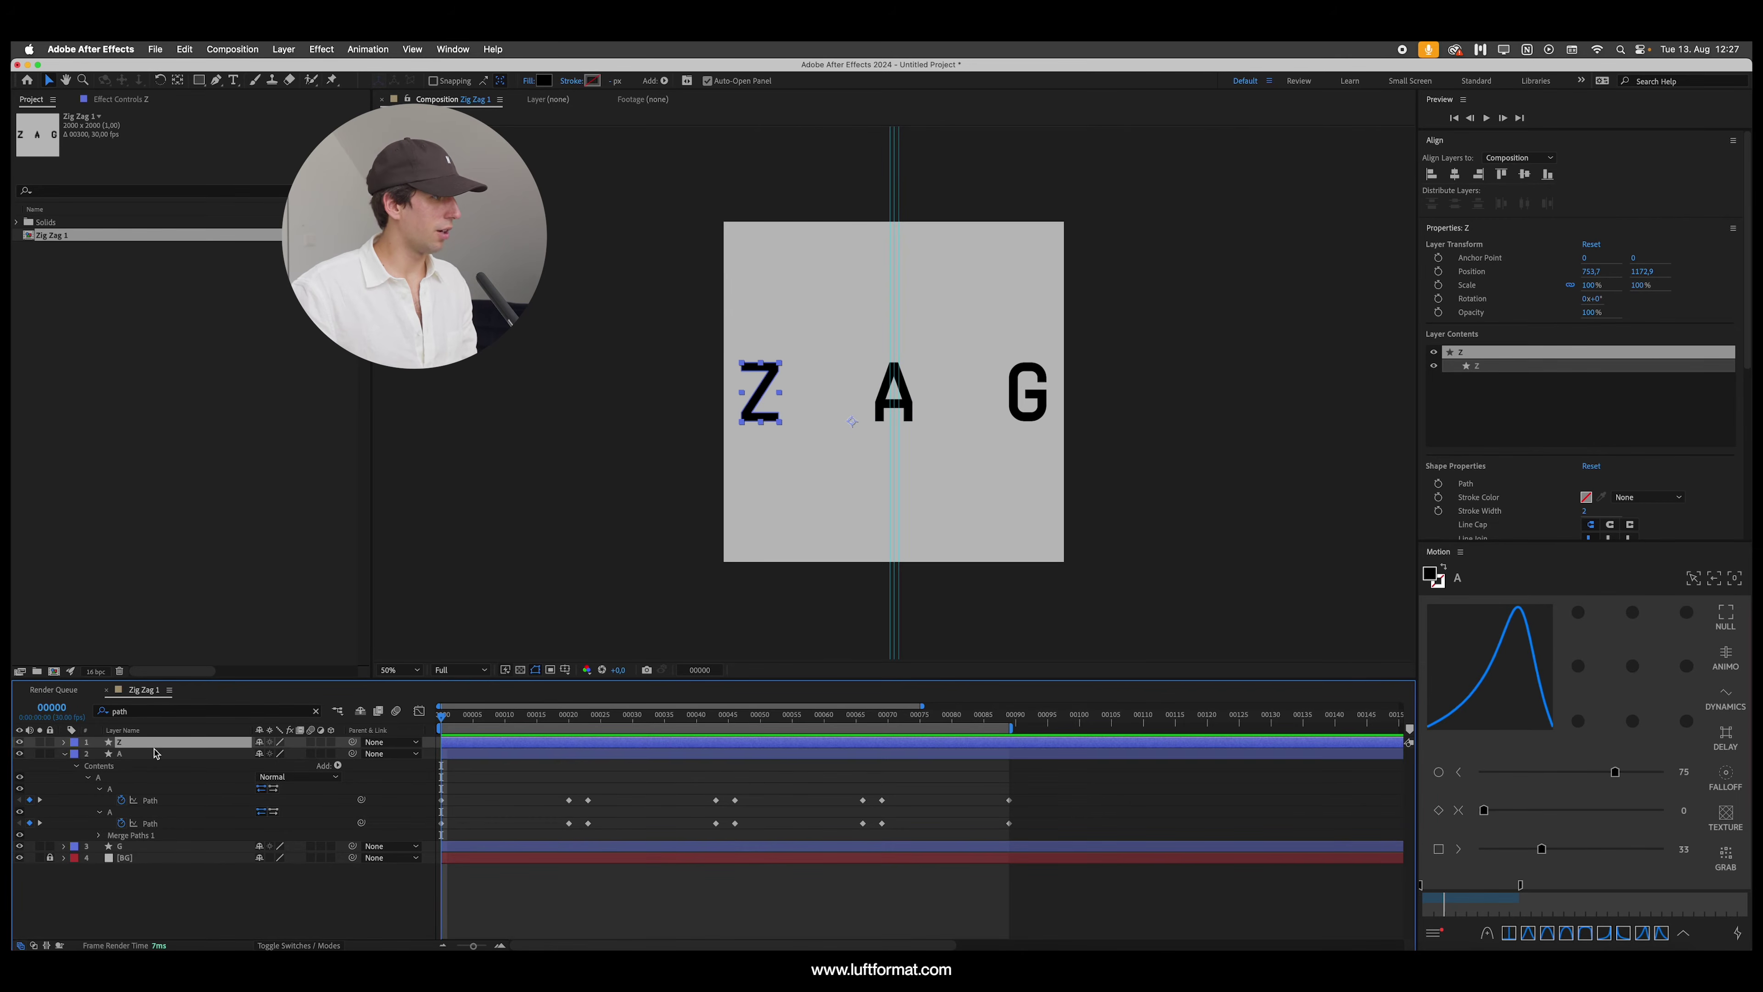
super+click(132, 847)
key(p)
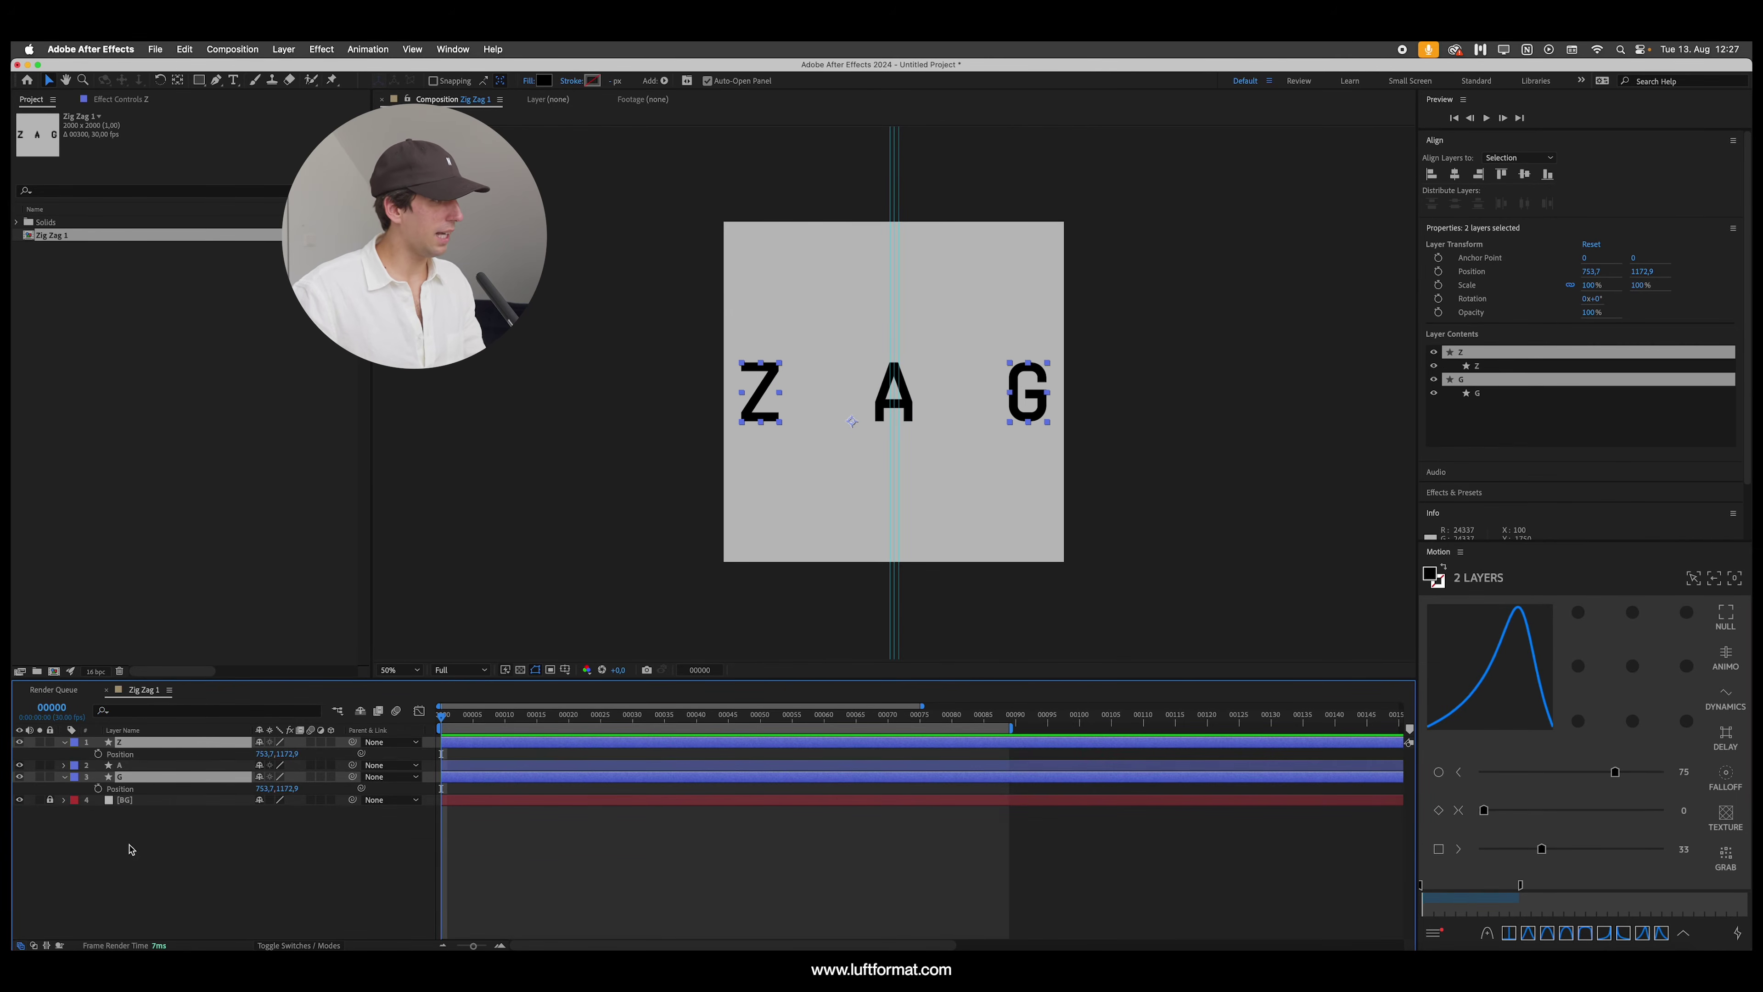
click(1081, 422)
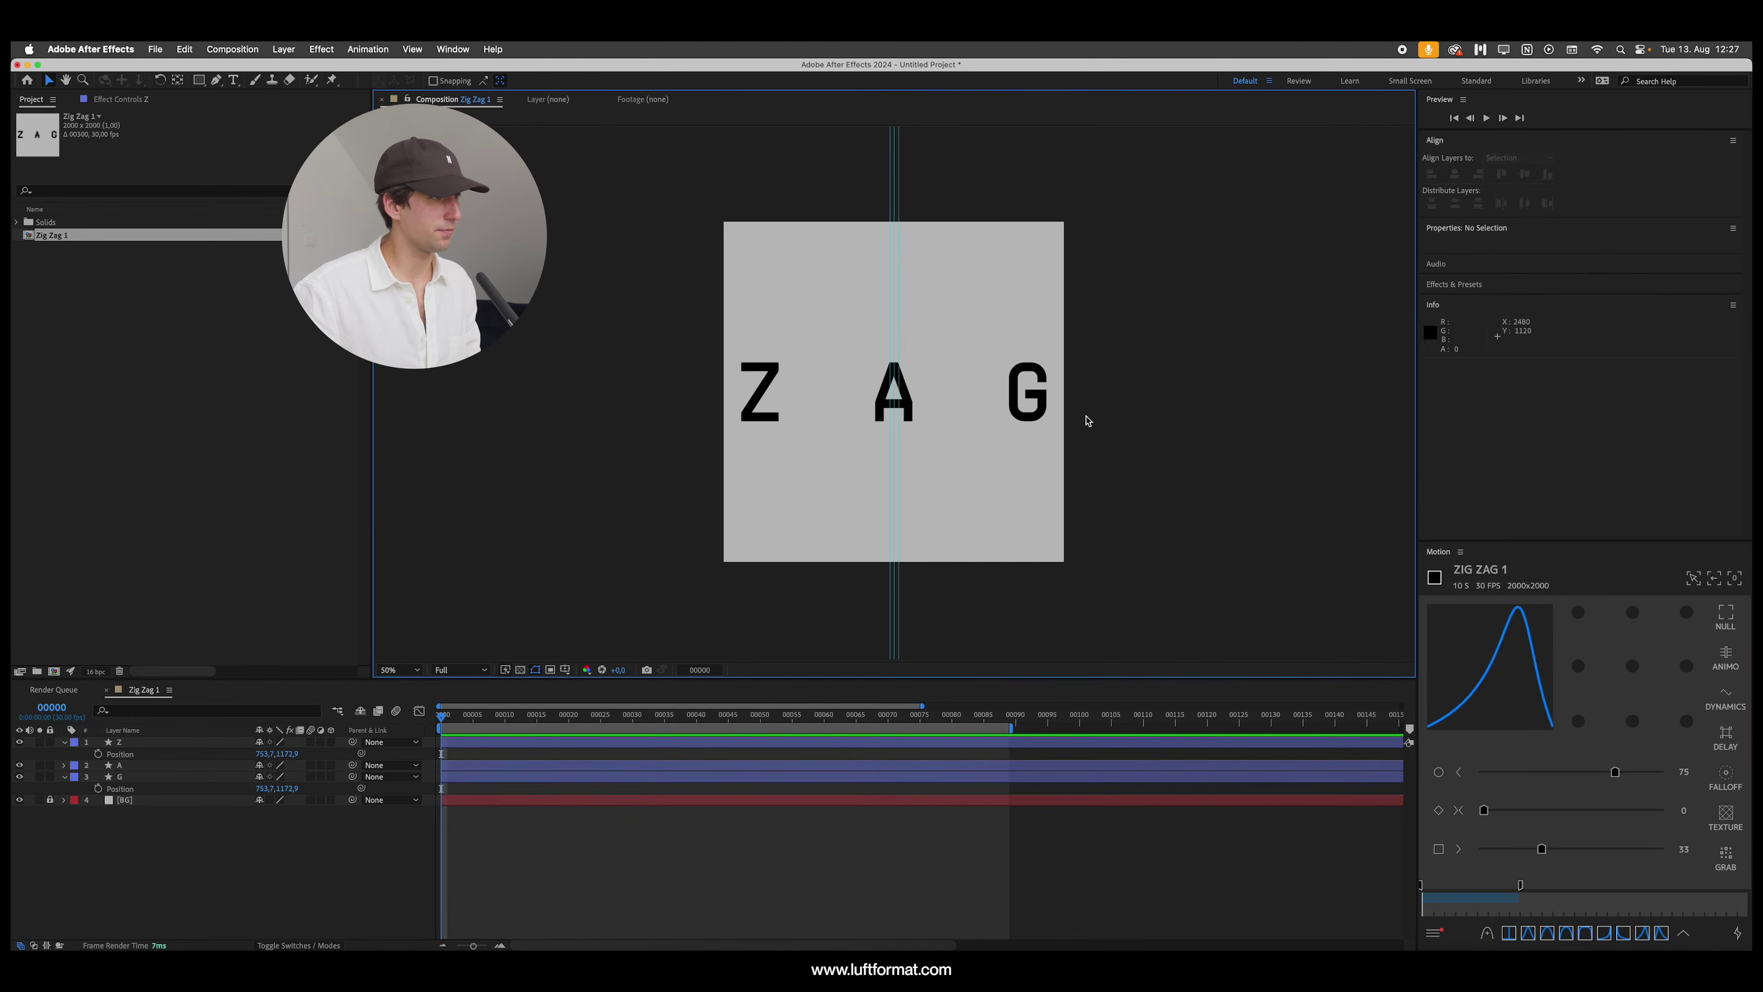
Step: Shift the Z layer 40 px left, closer to the composition's left edge
click(764, 400)
key(shift+Left)
key(shift+Left)
key(shift+Left)
key(shift+Left)
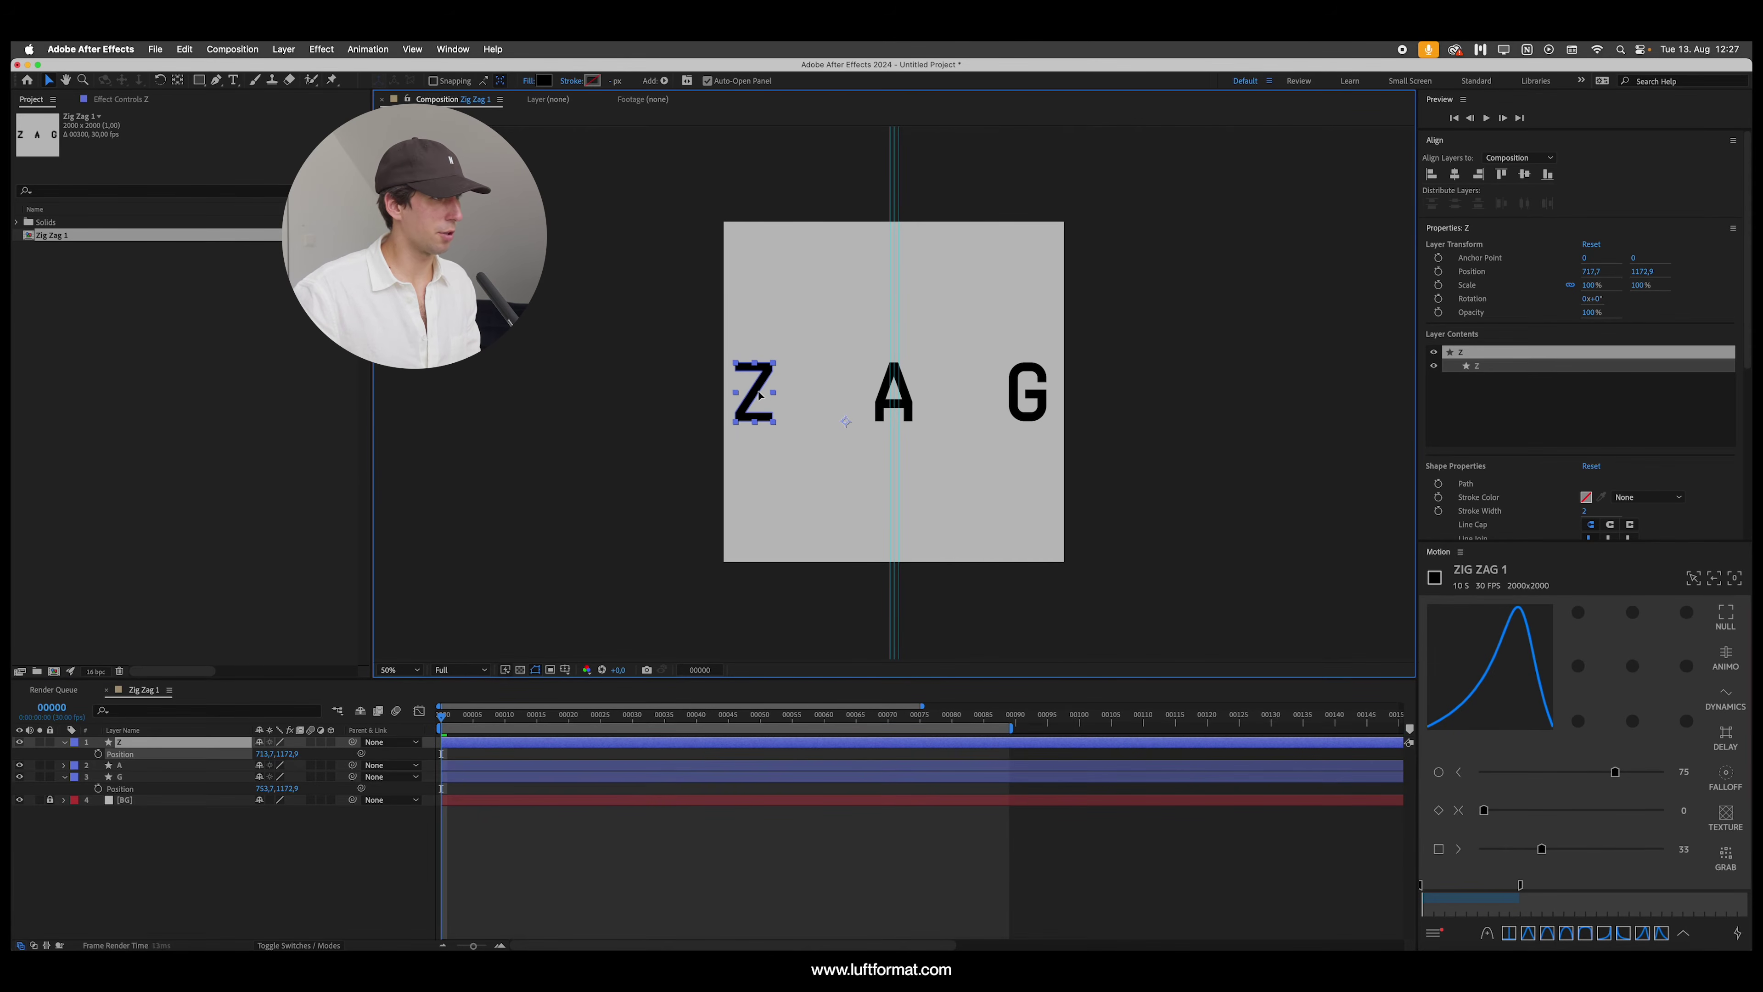
Step: Shift the G layer right to an X position of 781.7, closer to the composition's right edge
drag(1015, 393, 1026, 393)
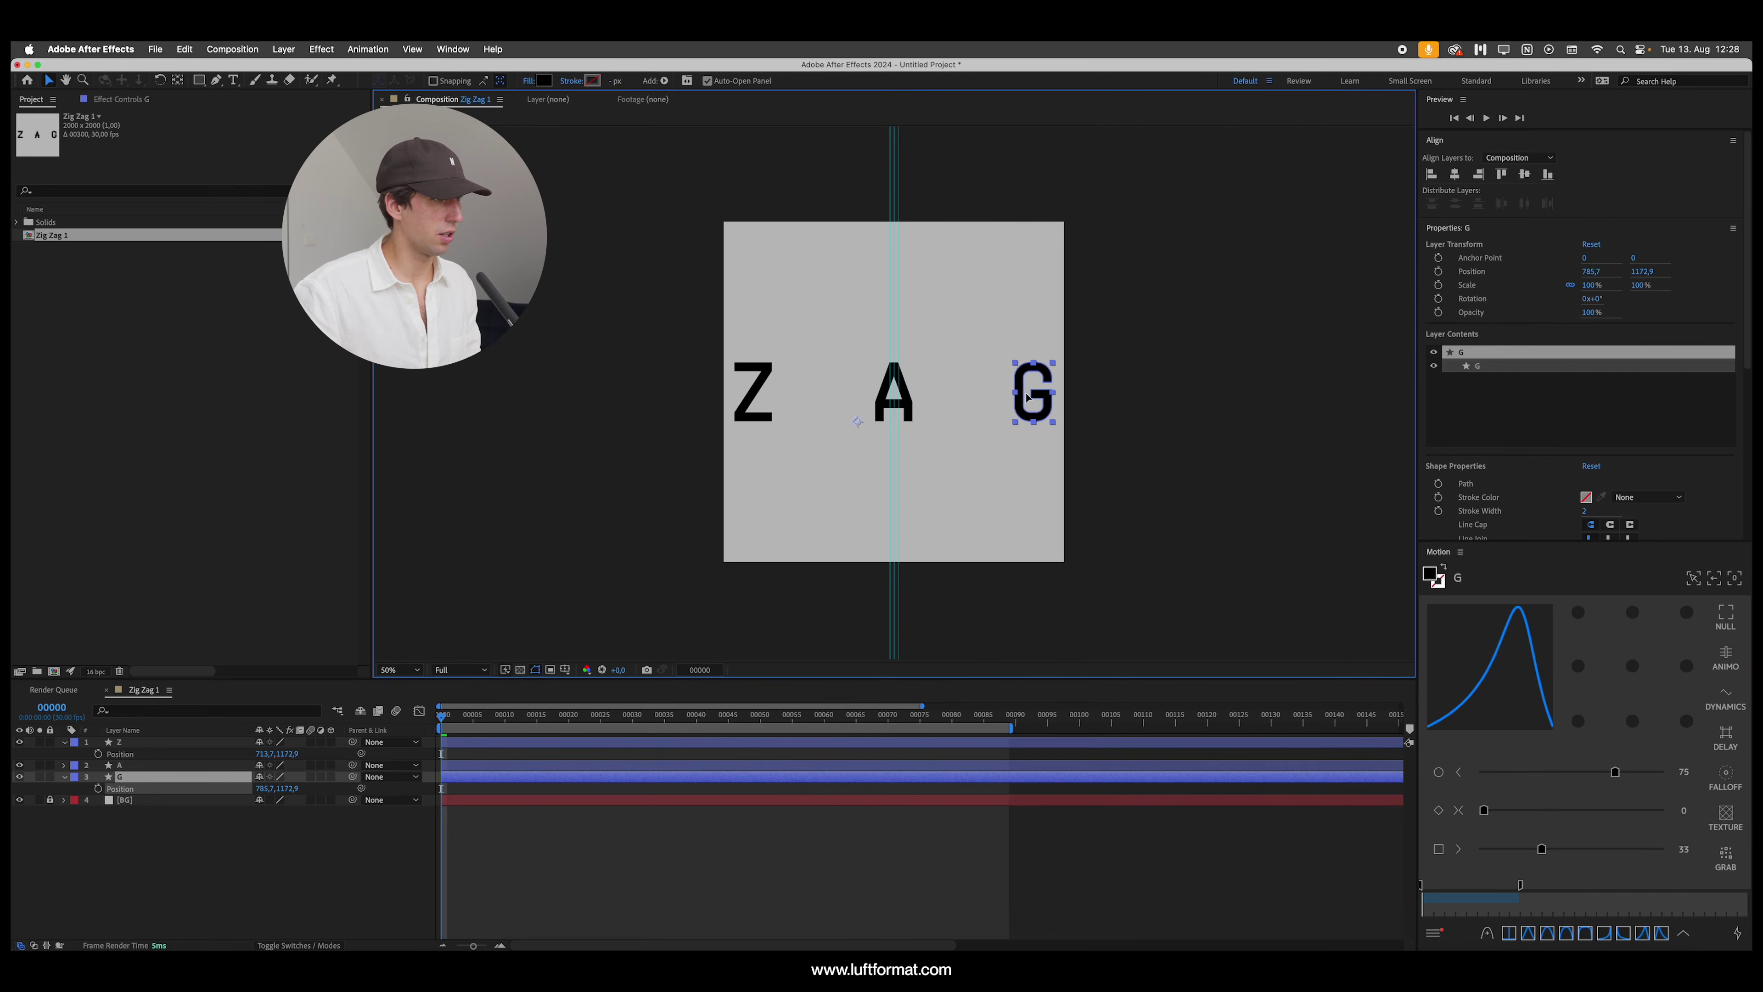
key(Left)
key(Left)
key(Left)
key(Left)
key(Left)
key(Left)
key(Left)
key(Left)
click(1130, 382)
Step: Show the A's Path keyframes and enable Position keyframing on the Z and G layers at frame 0
key(u)
click(98, 753)
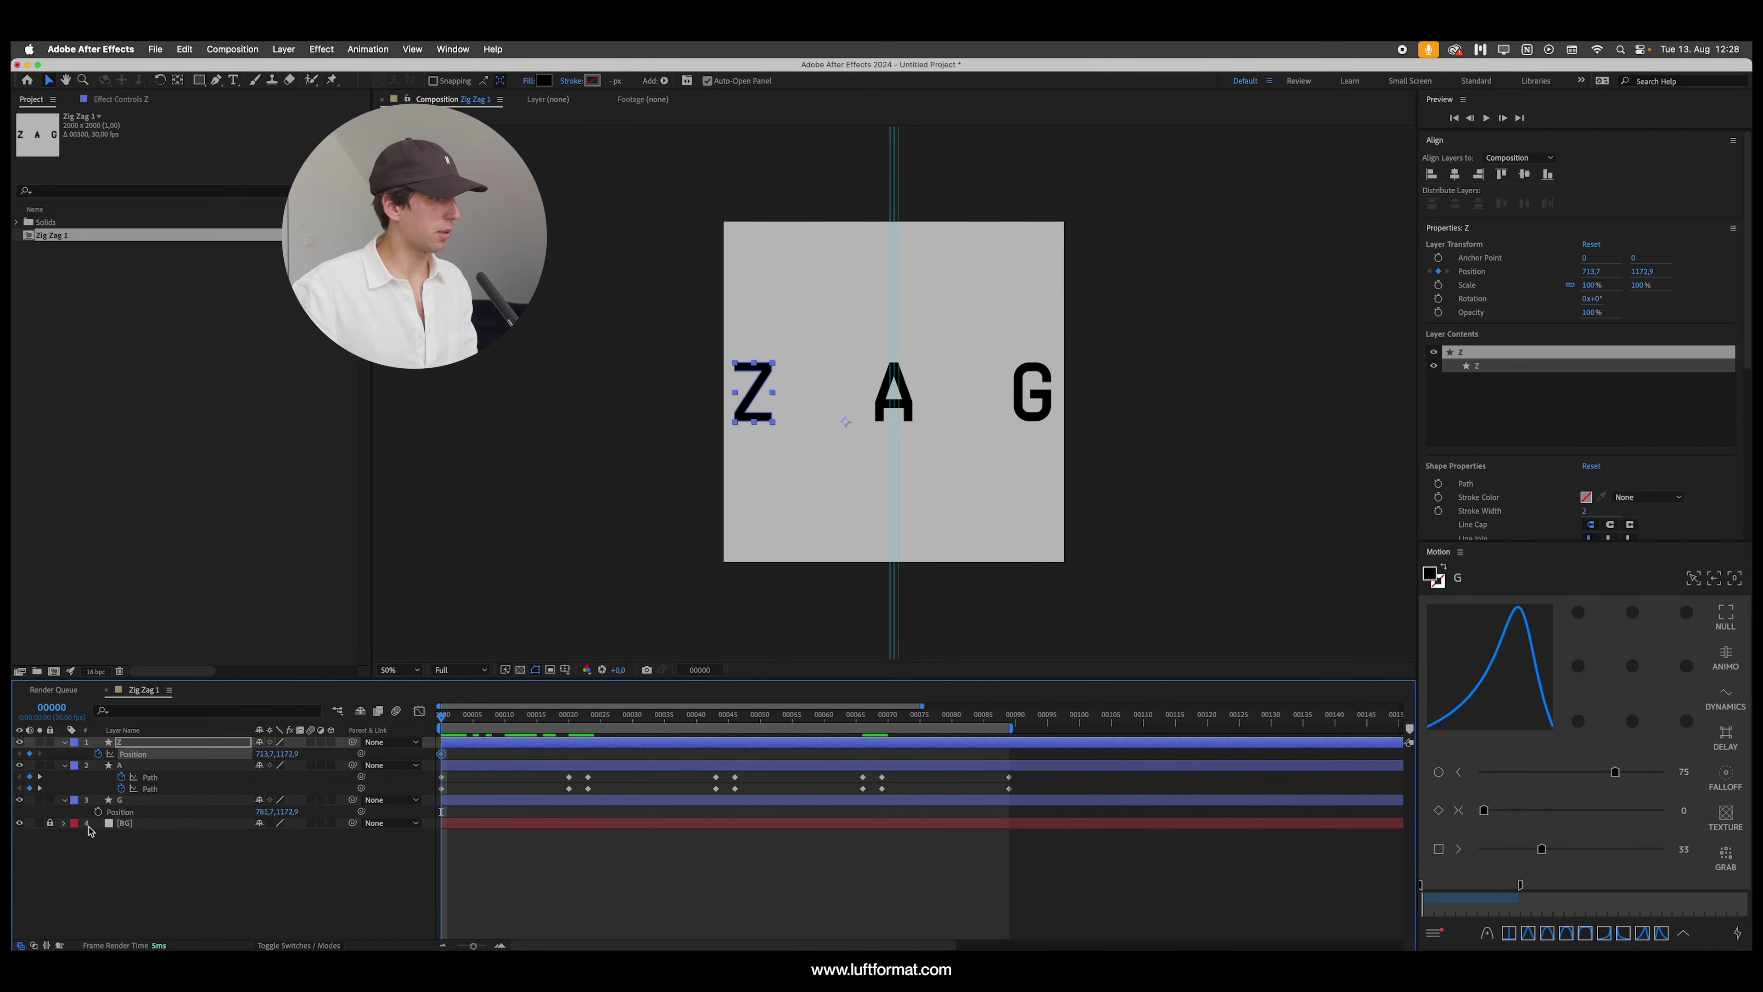
click(98, 811)
click(860, 331)
Step: At frame 0, move the G straight up to the composition's upper-right corner and the Z straight down to the lower-left corner
drag(1030, 406, 1029, 469)
key(super+z)
drag(1045, 409, 1061, 283)
drag(768, 402, 762, 513)
click(670, 534)
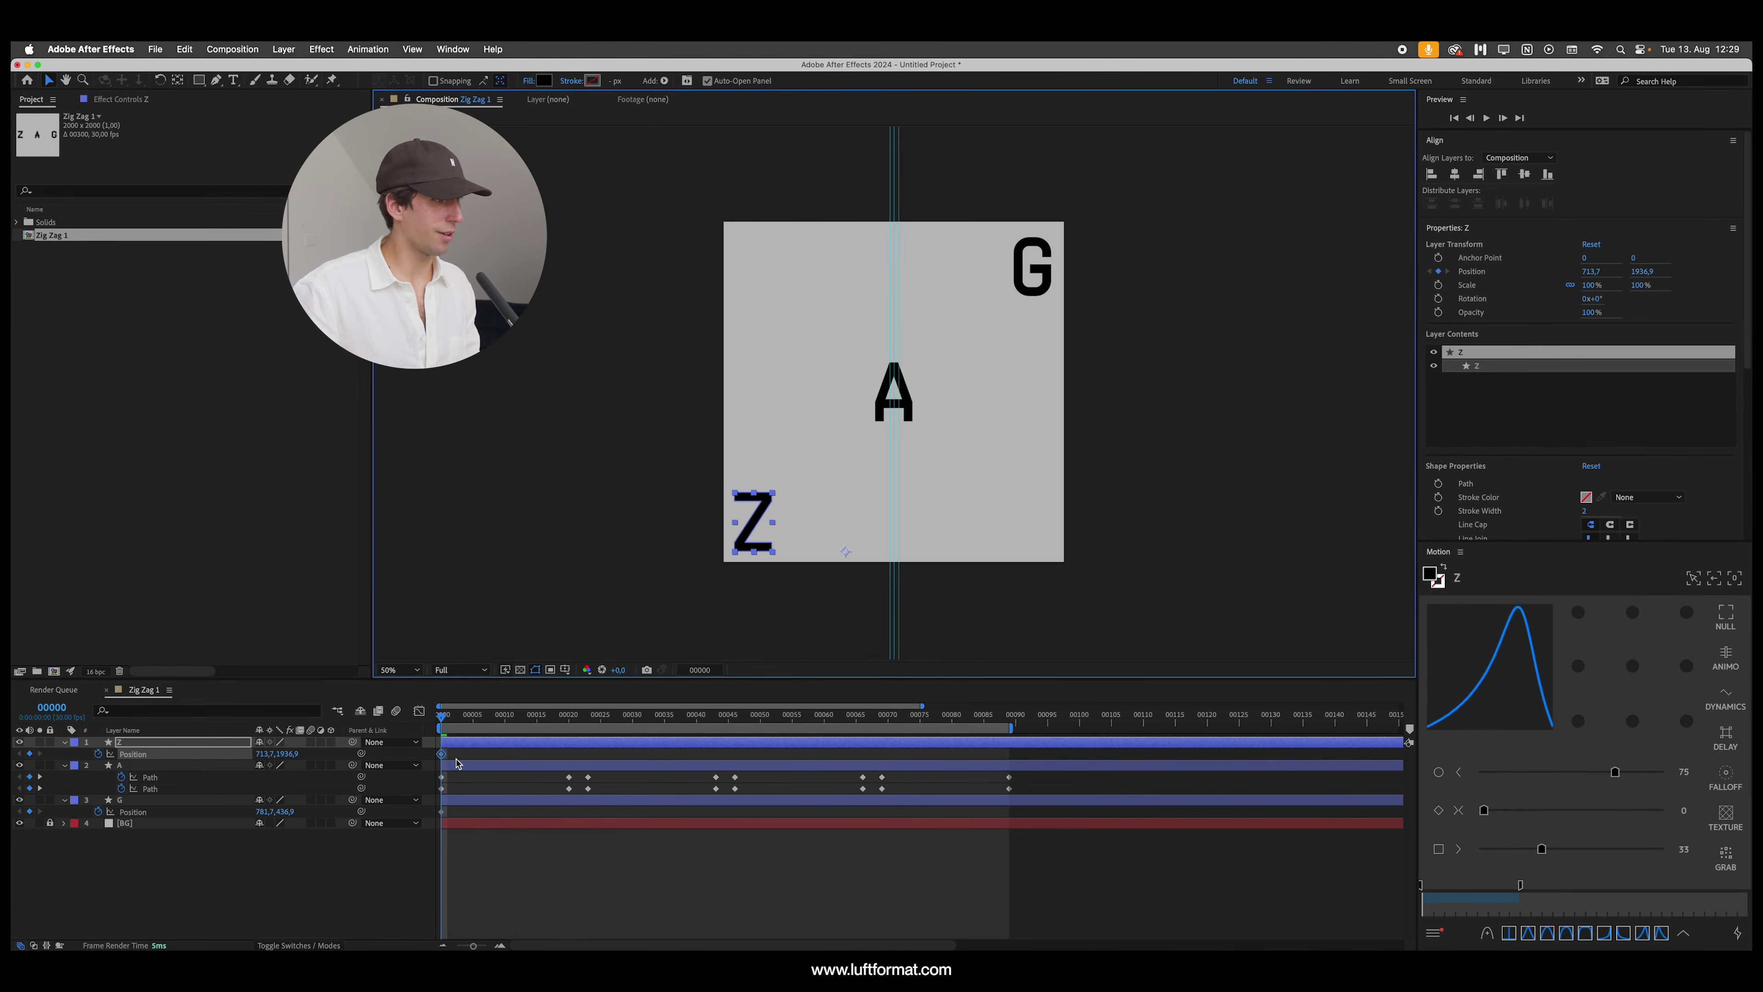
Step: At frame 20, move the Z straight up to the composition's upper-left corner and the G straight down to the lower-right corner
drag(468, 719, 562, 754)
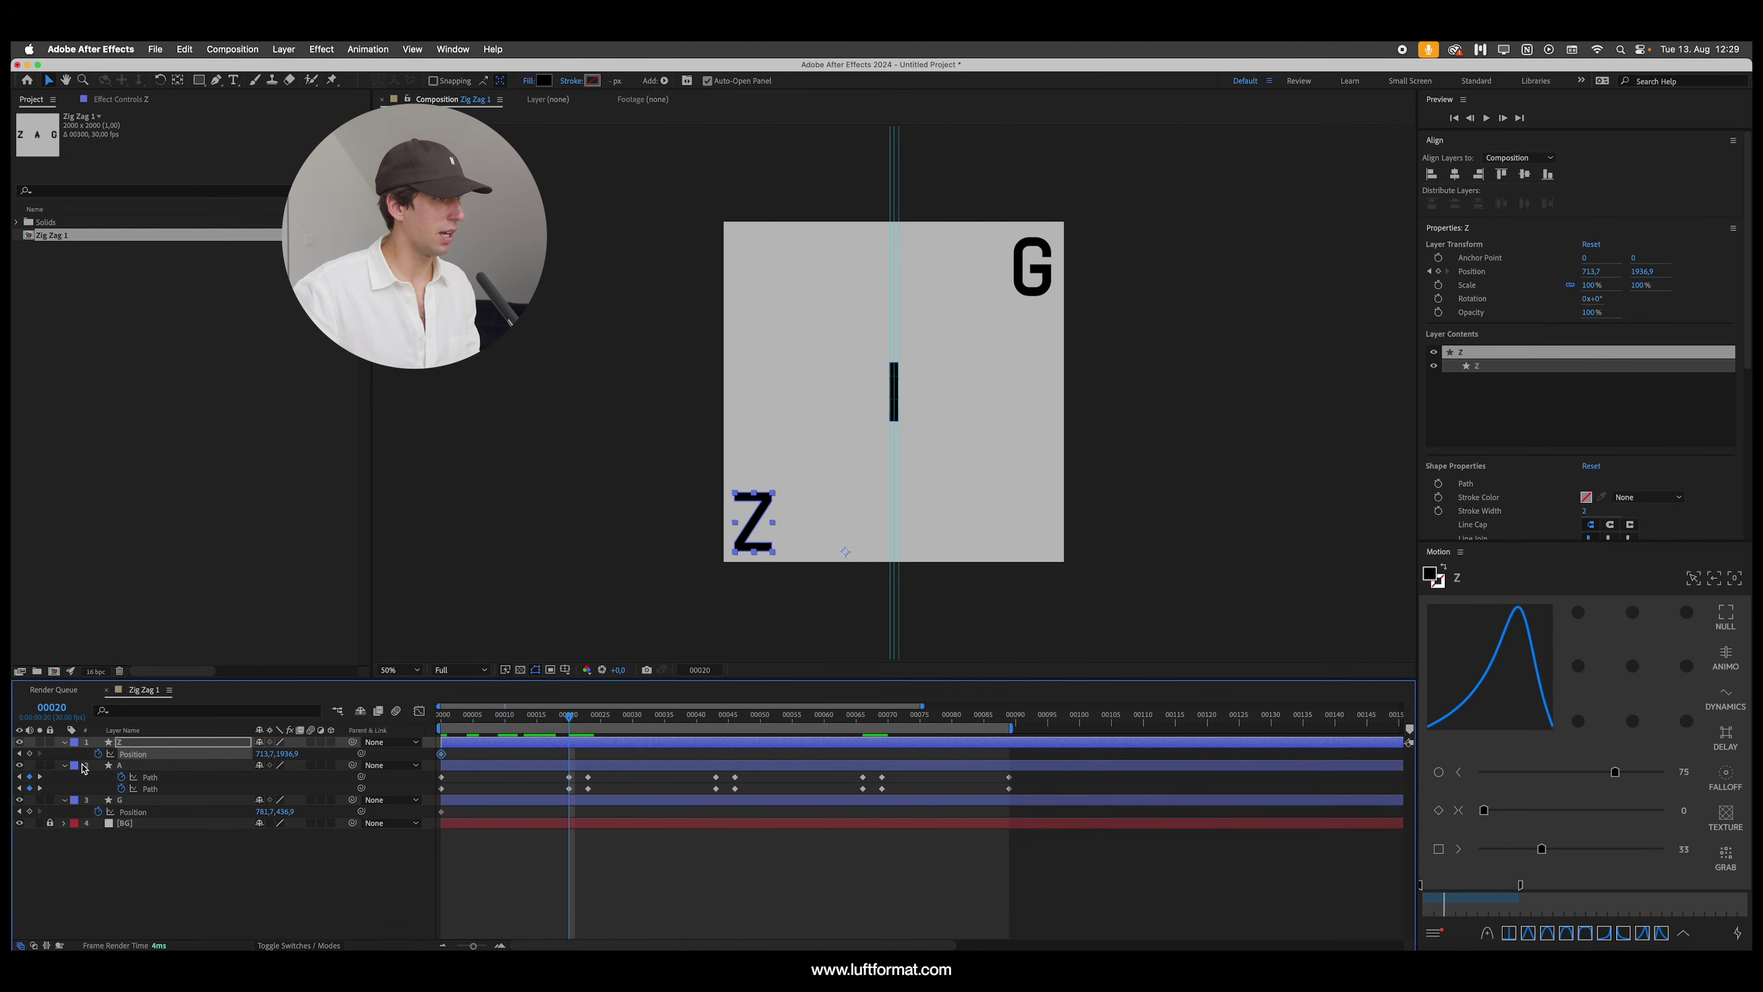
drag(762, 526, 812, 261)
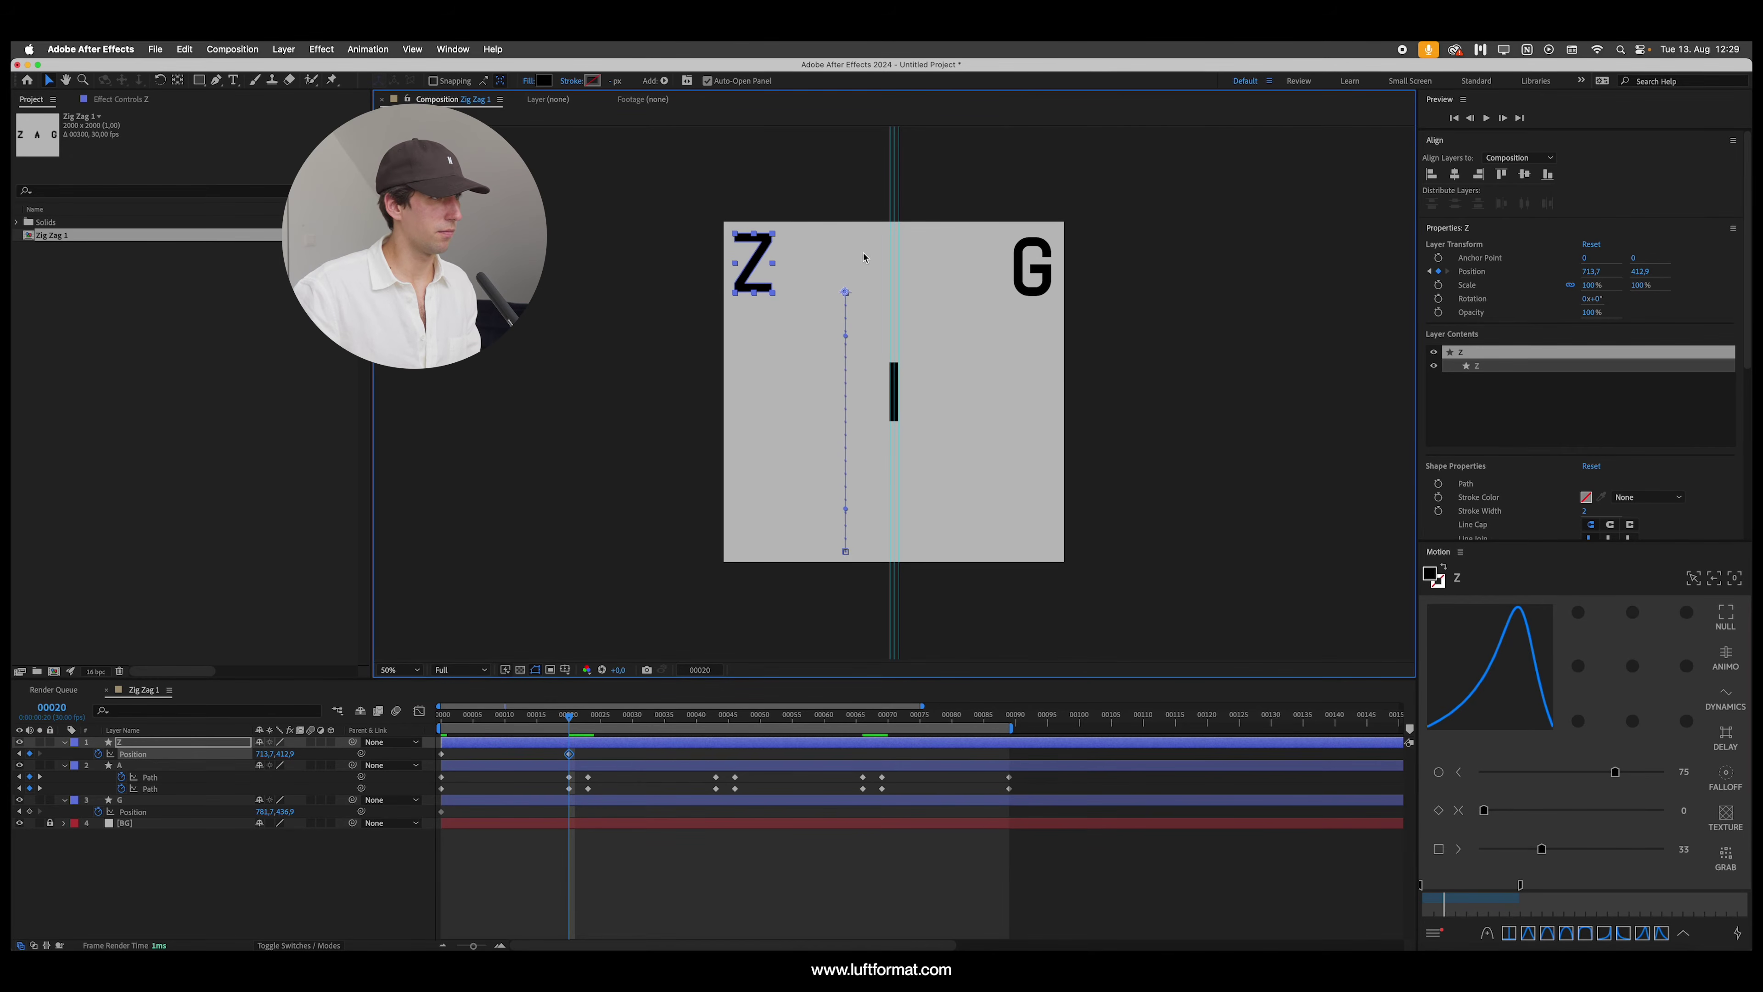
drag(1028, 264, 1045, 520)
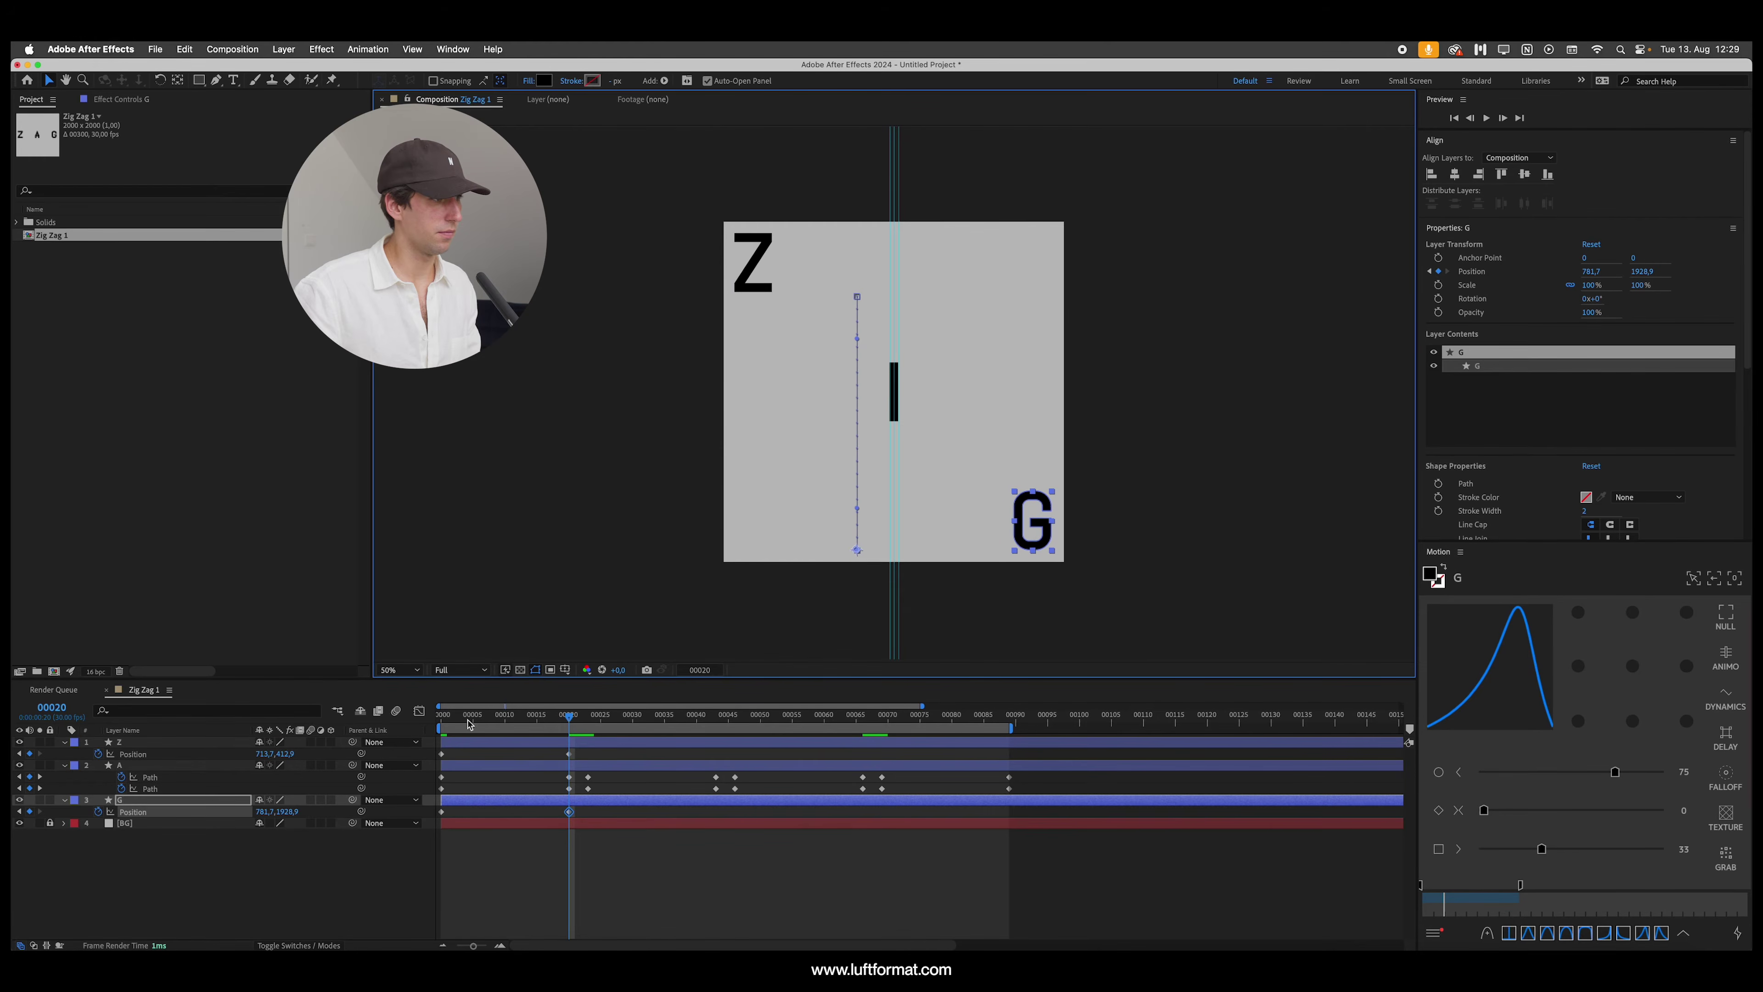
Step: Add a Position keyframe at frame 23 to both the Z and G layers
click(587, 716)
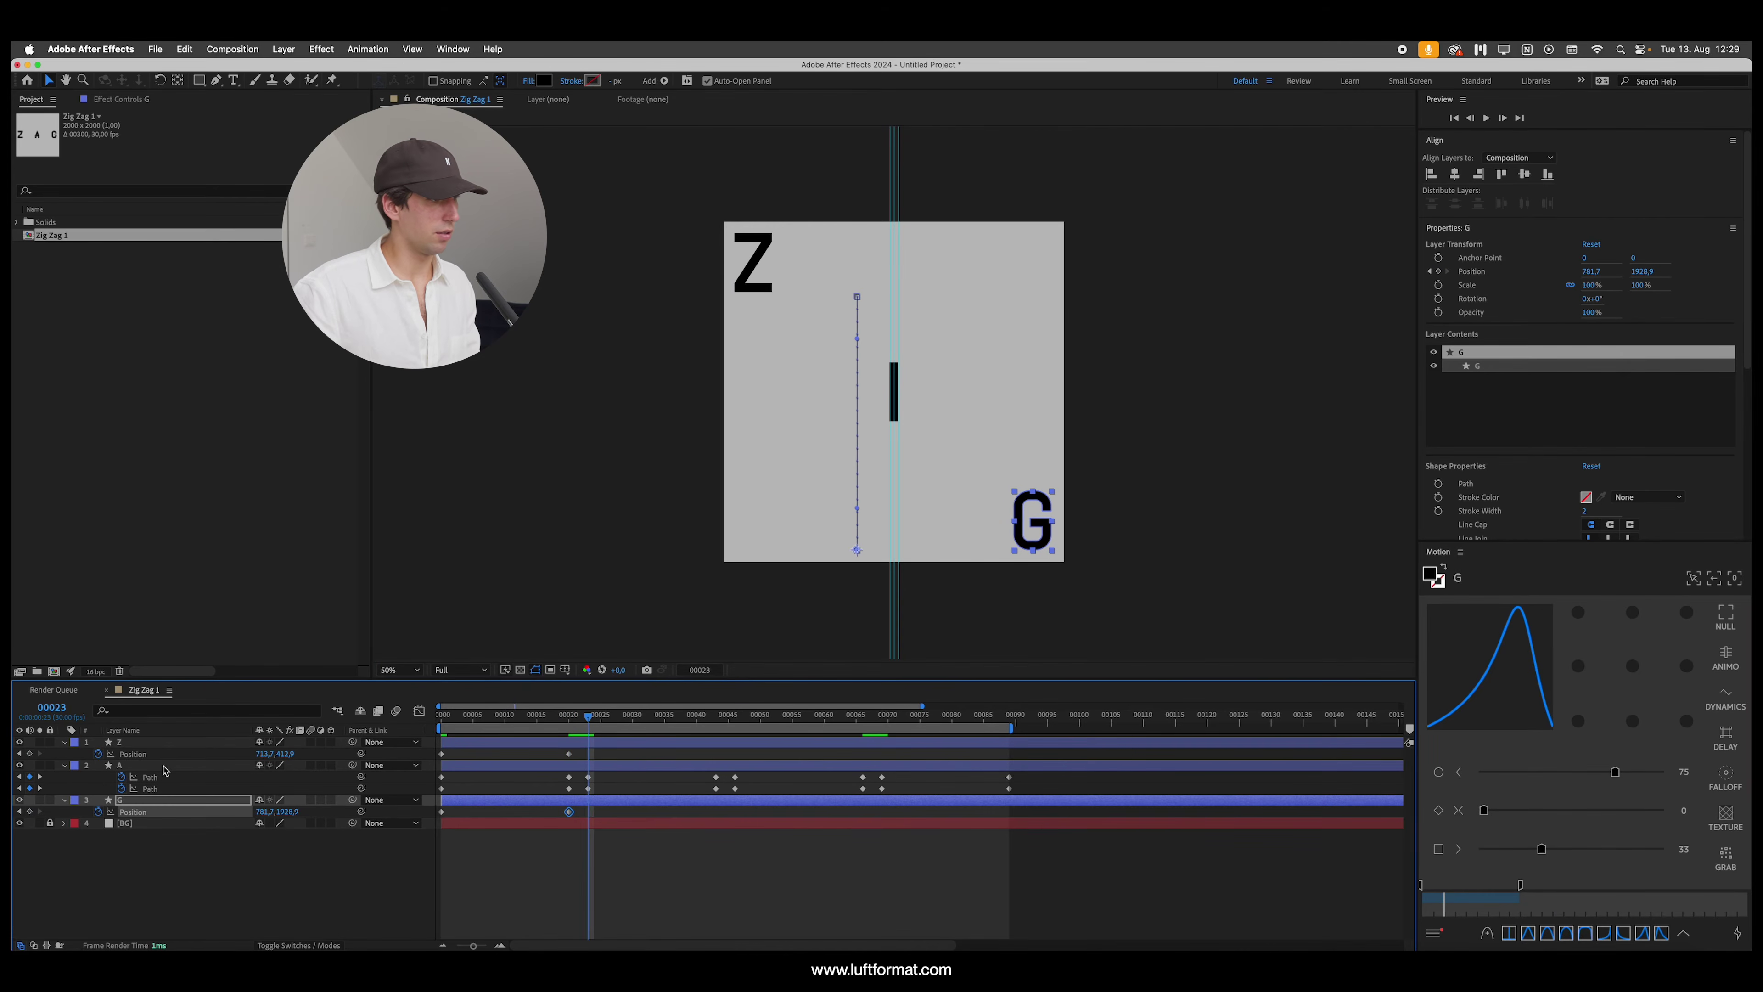
click(29, 753)
click(29, 811)
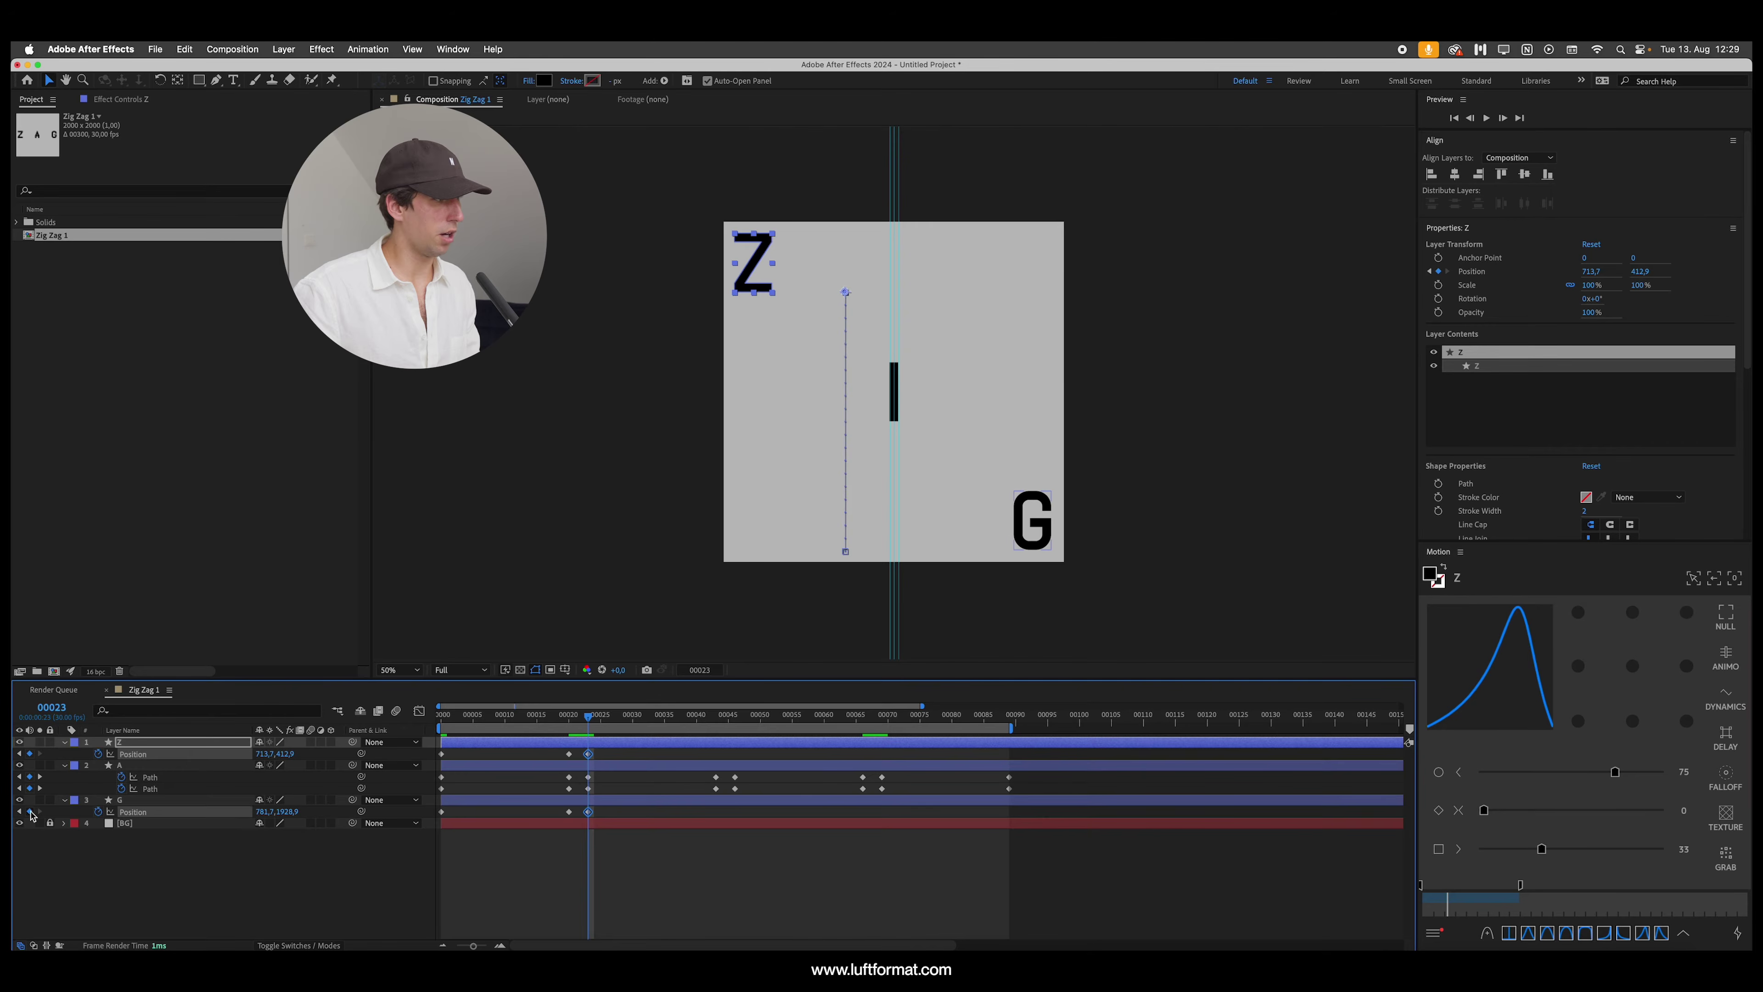
Step: At frame 43, move the Z horizontally to the composition's upper-right corner
drag(611, 719, 716, 719)
click(1152, 339)
click(753, 261)
drag(753, 260, 1006, 258)
key(shift+Right)
key(shift+Right)
key(shift+Right)
key(shift+Right)
key(shift+Right)
key(shift+Right)
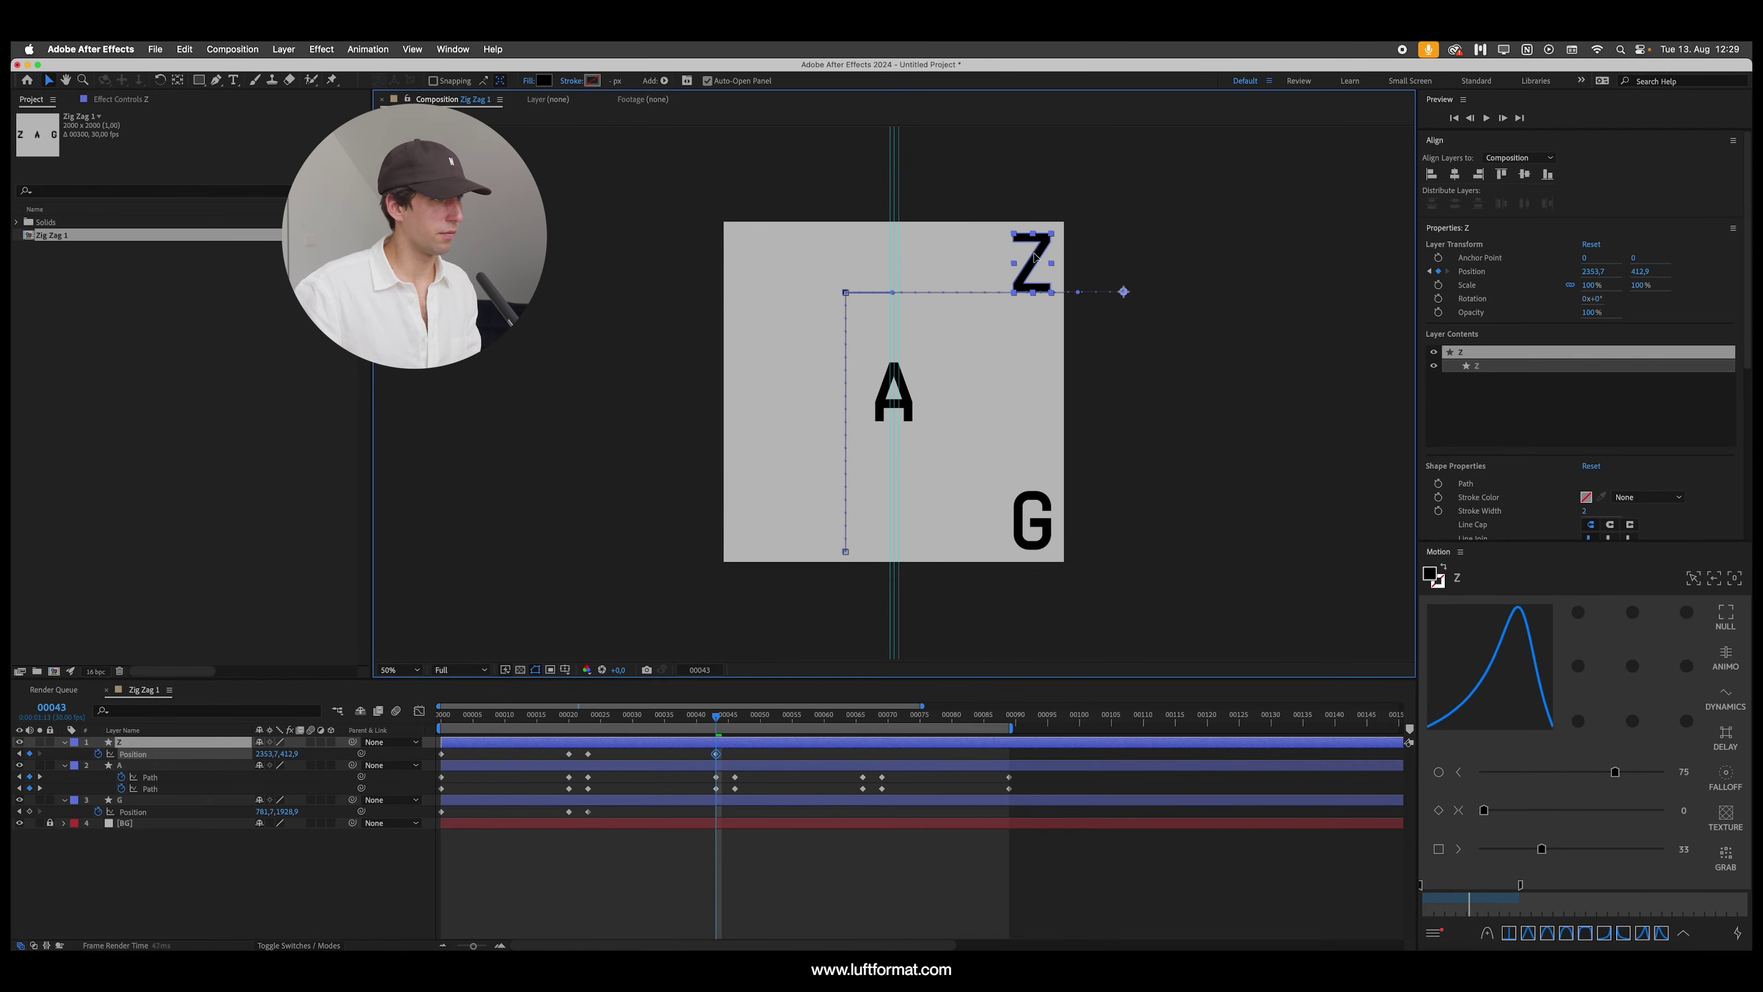
Step: At frame 43, move the G horizontally to the composition's lower-left corner and play back the motion from the start
drag(1017, 501, 764, 543)
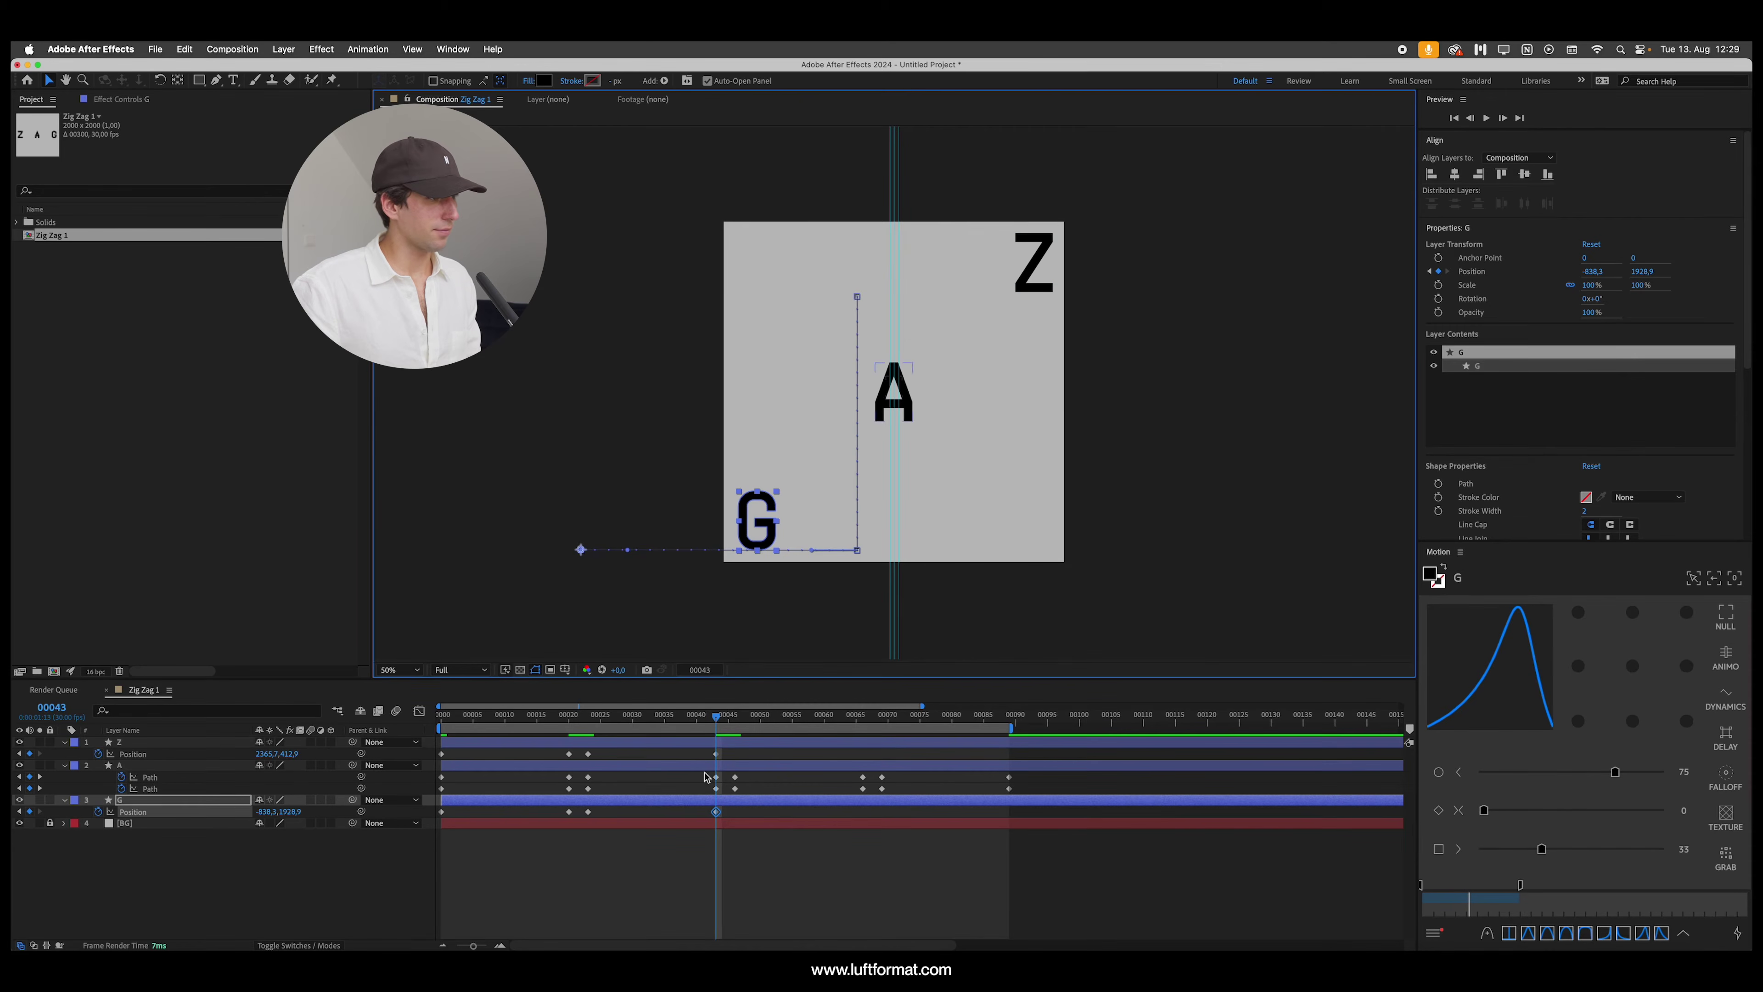
click(724, 722)
key(space)
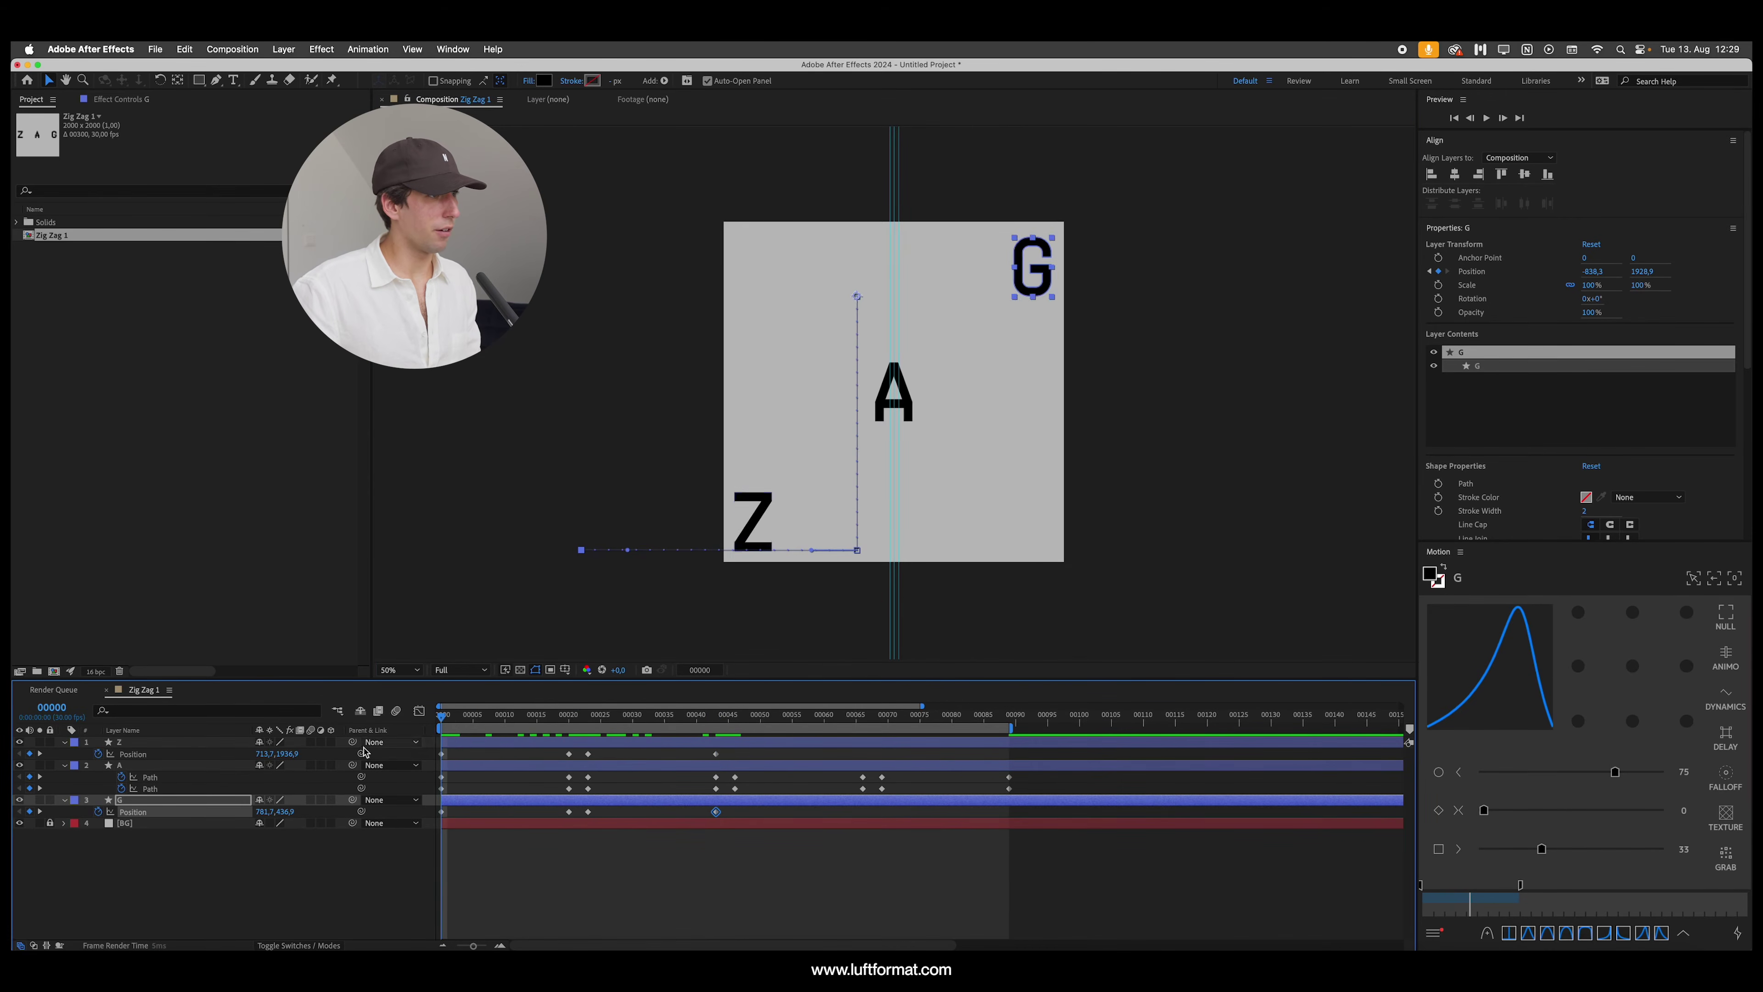
key(space)
Step: Add Position keyframes at frame 46 to the Z and G layers
drag(628, 704, 735, 719)
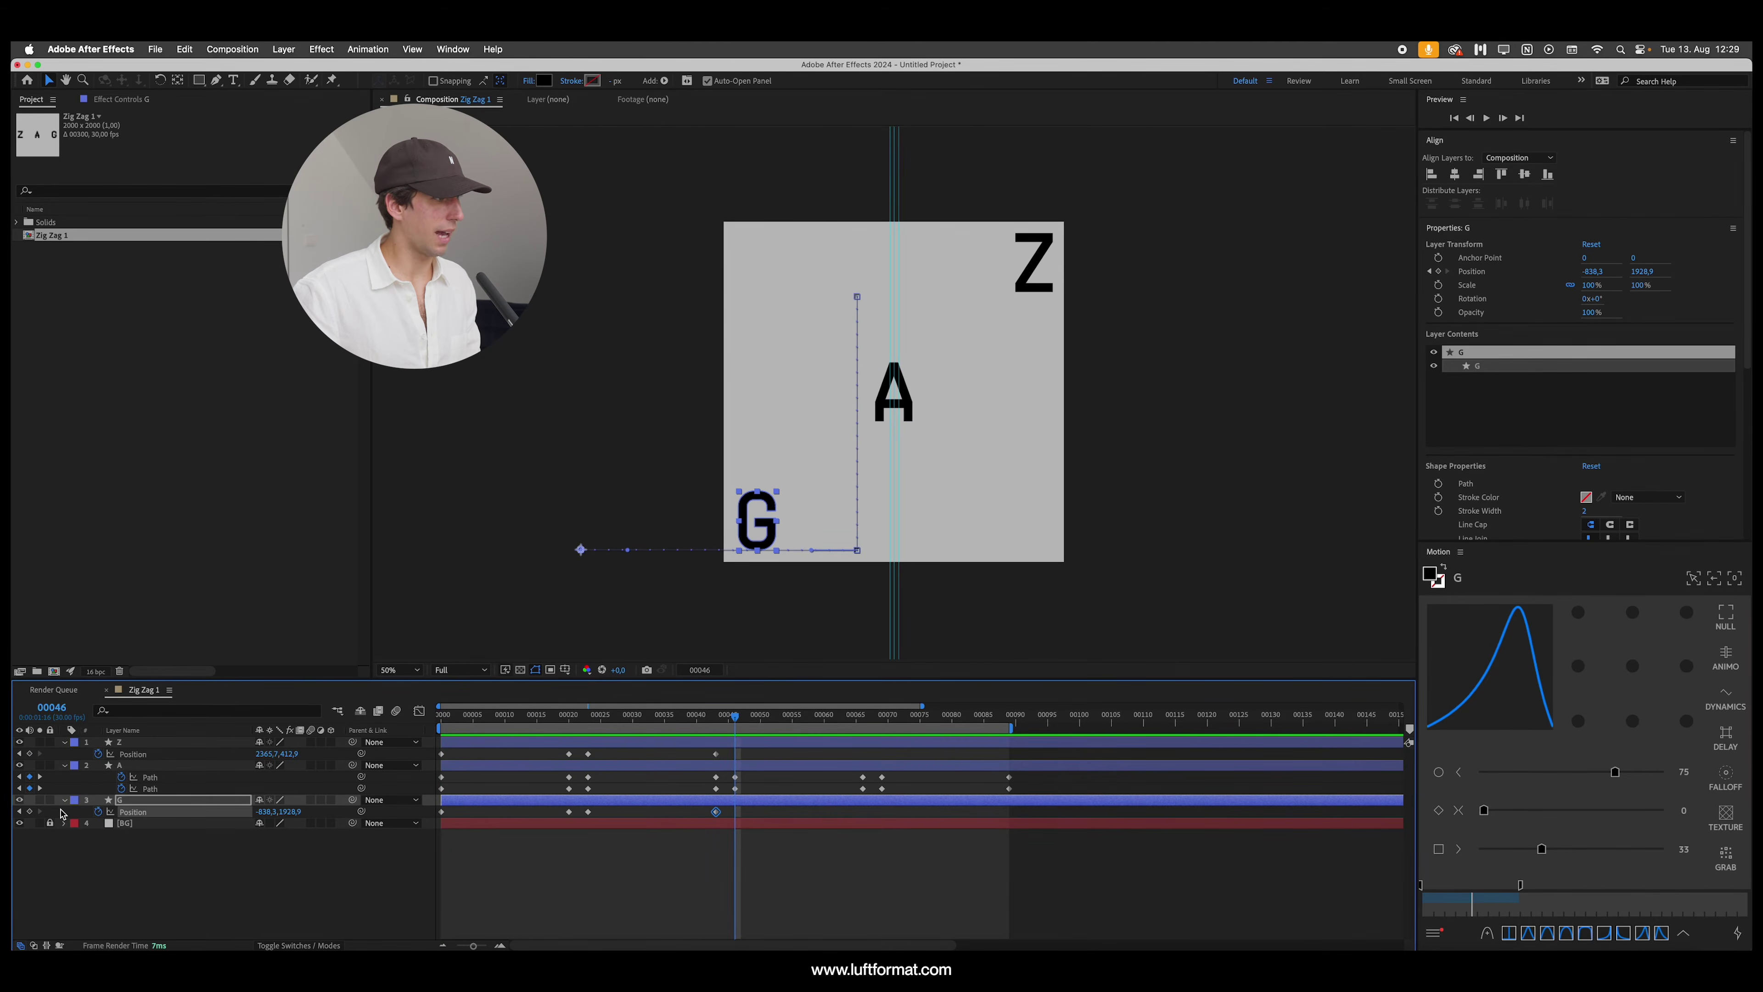
click(29, 754)
Step: Copy the Z layer's frame 23 Position keyframe and paste it at frame 66
drag(785, 717, 862, 719)
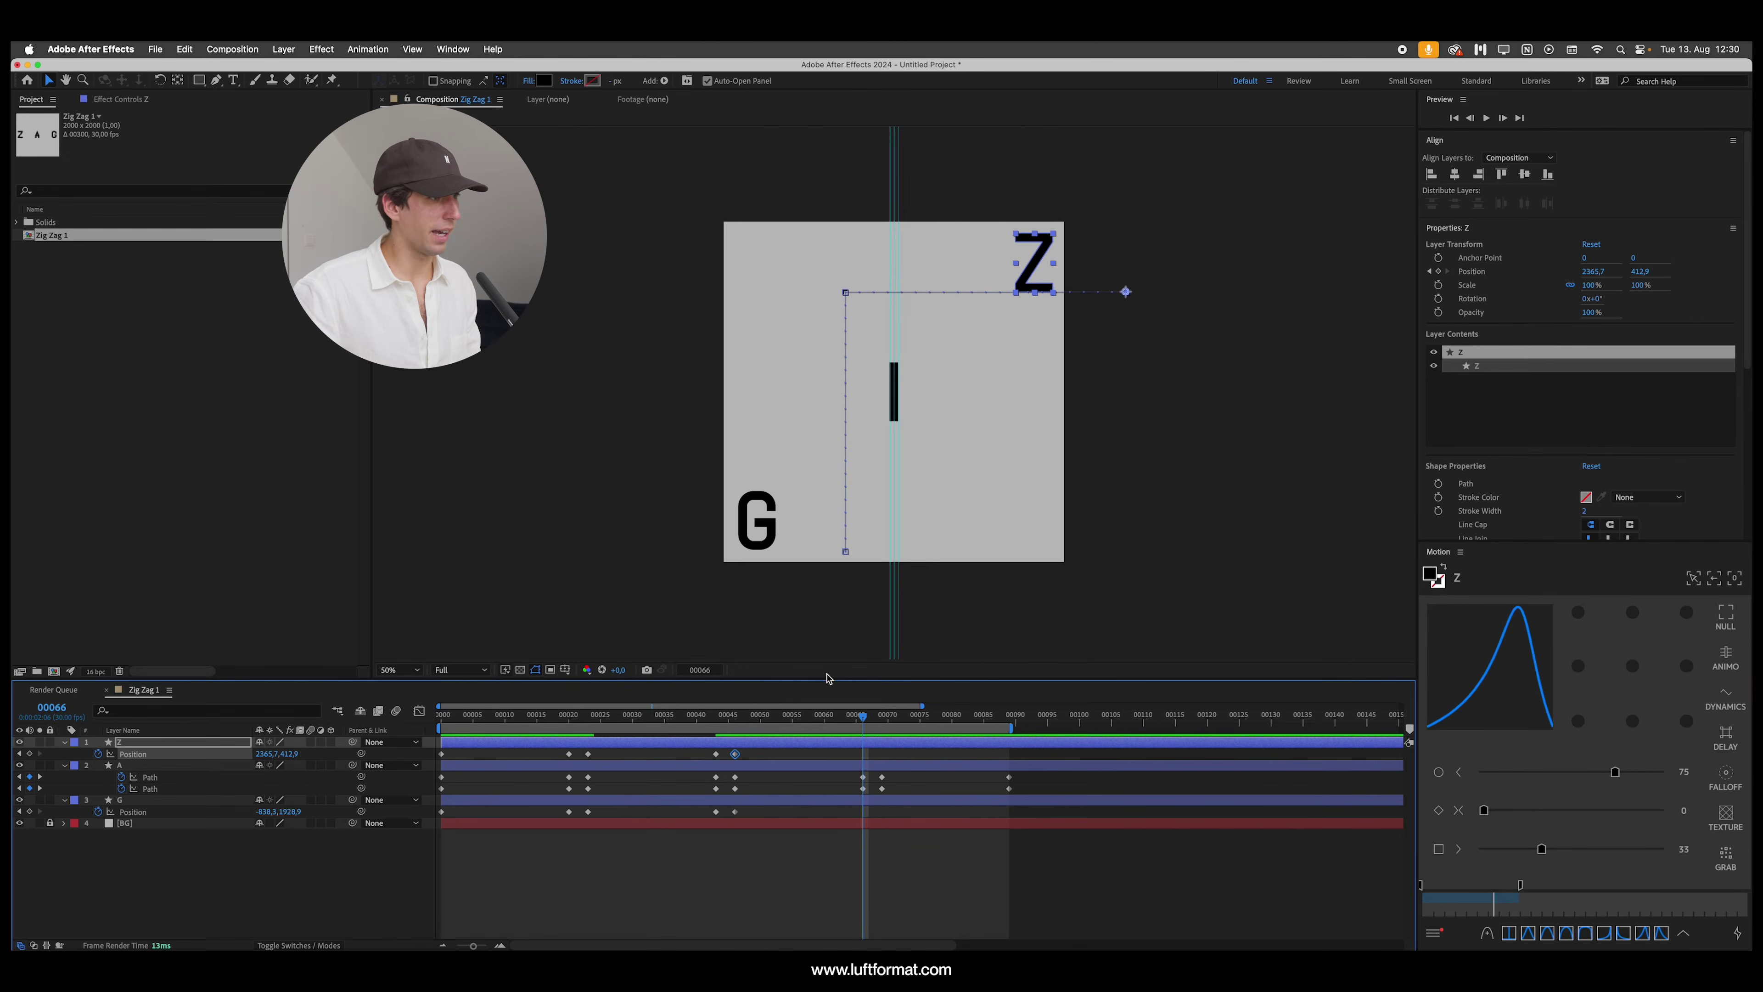
drag(767, 721, 597, 755)
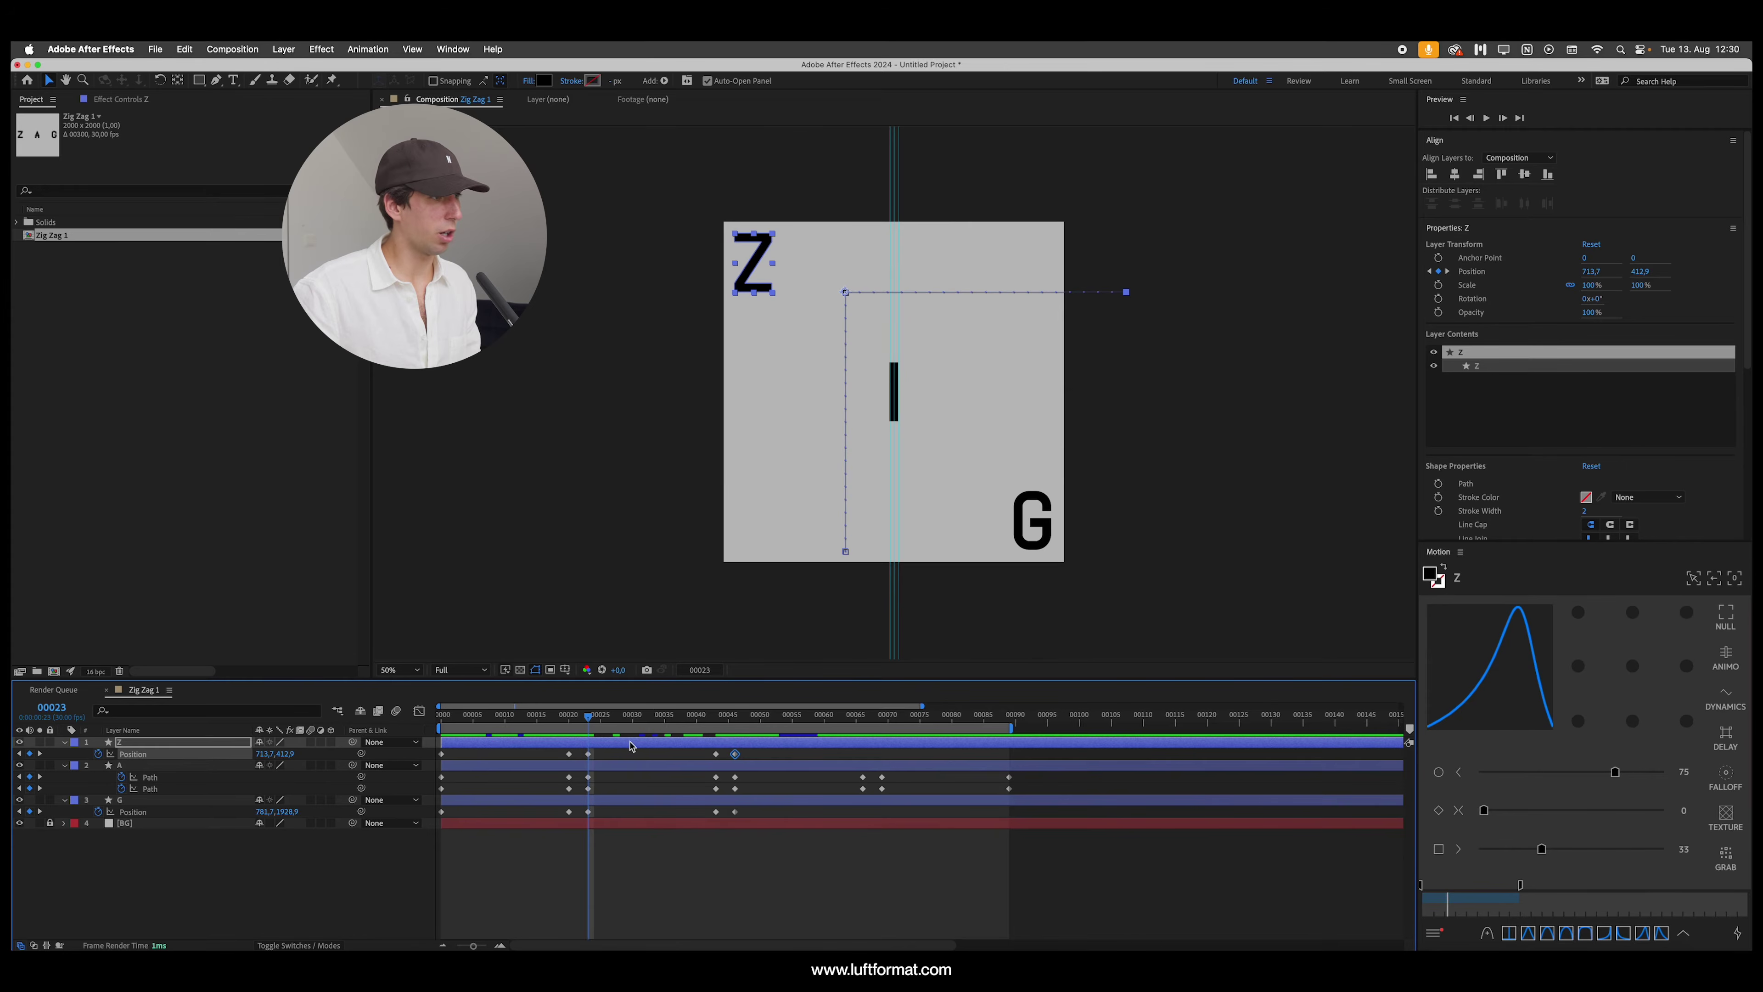
click(606, 757)
click(588, 754)
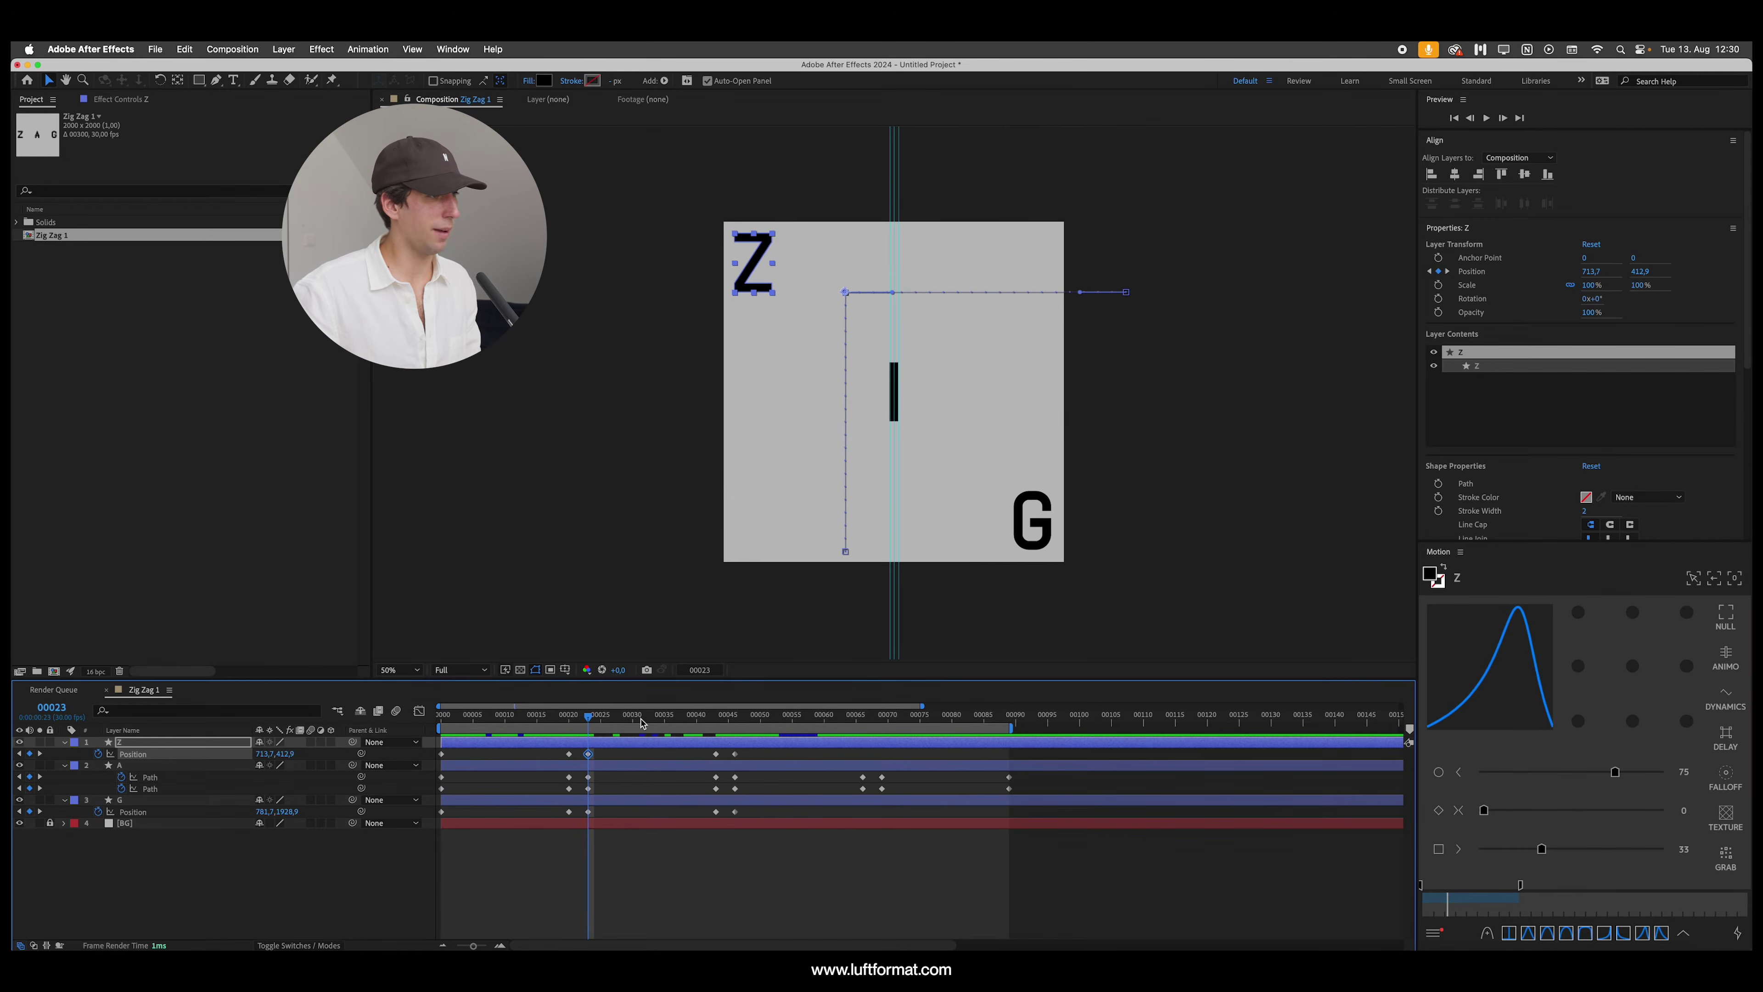
drag(595, 720, 854, 719)
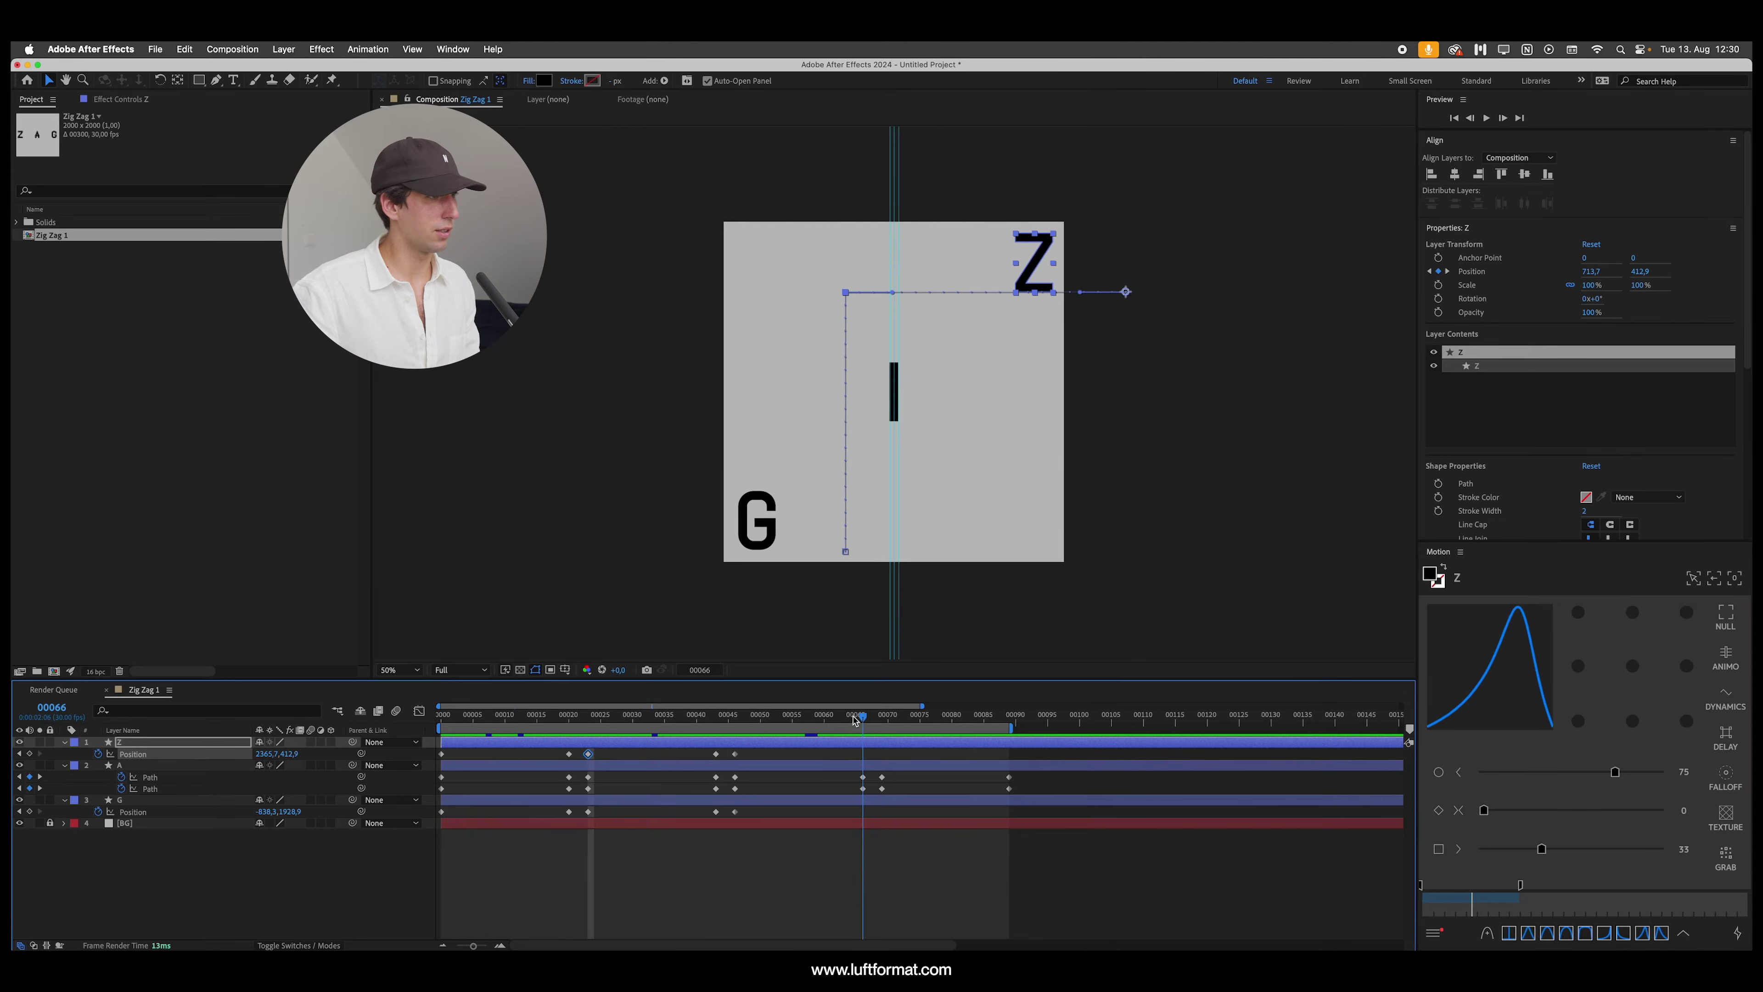
key(super+v)
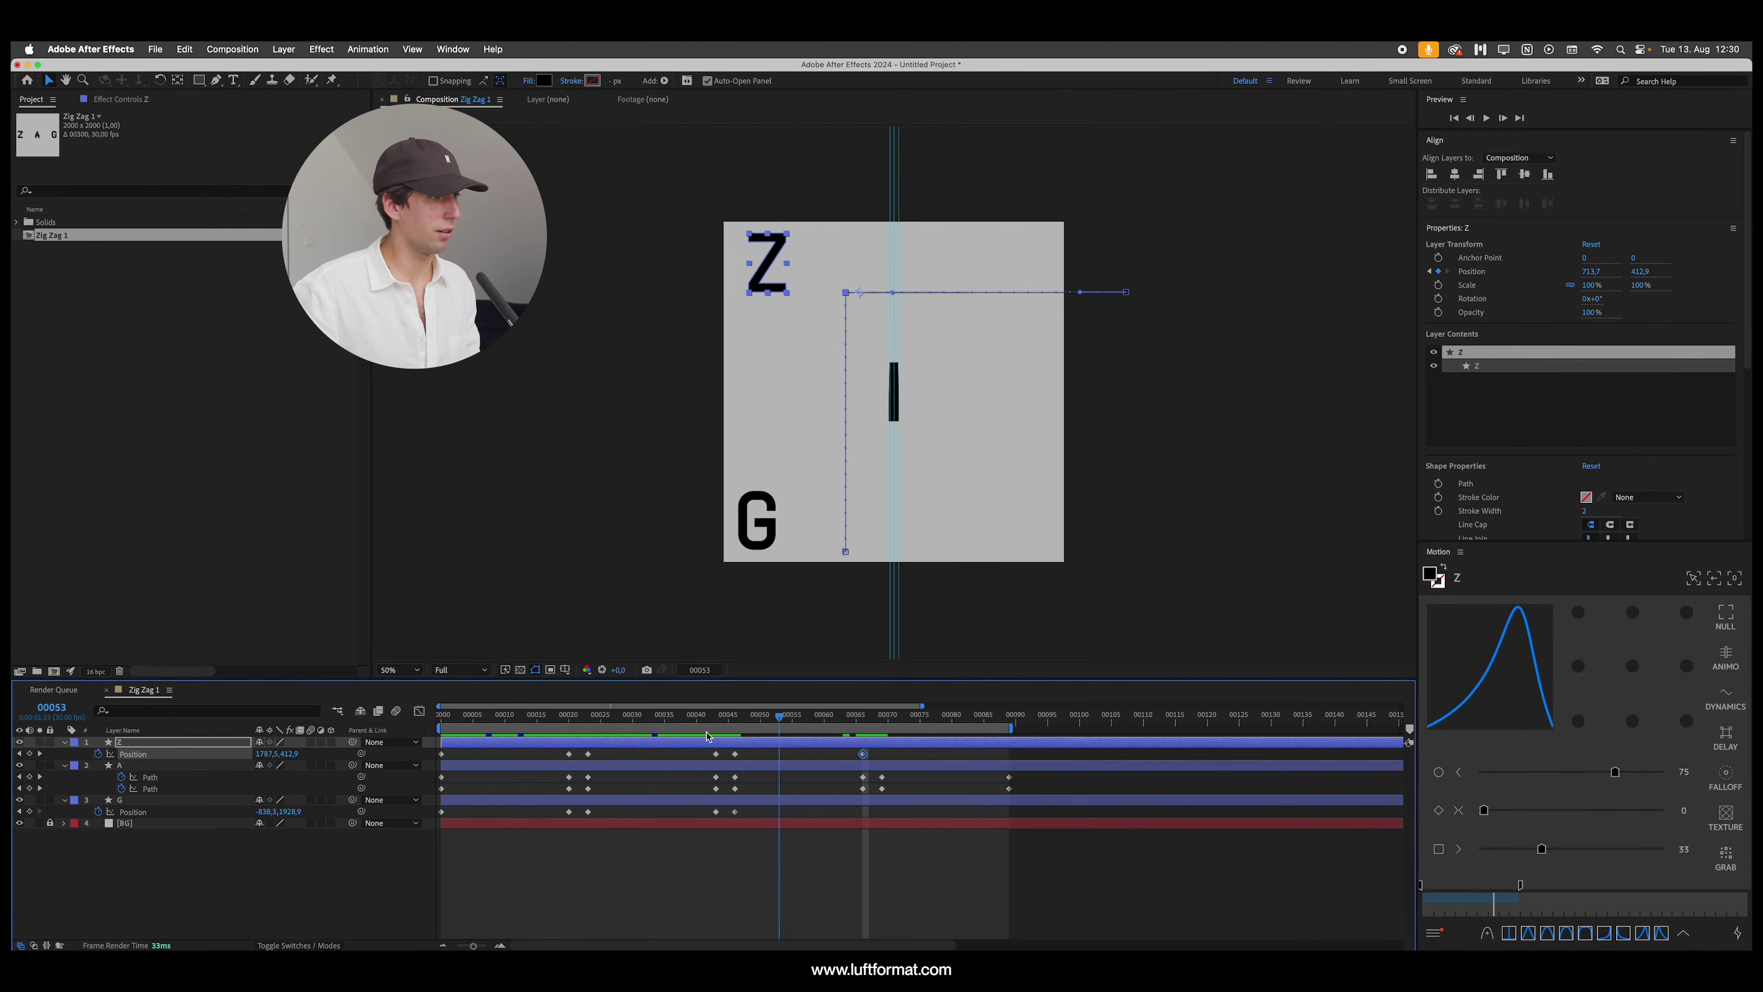
Step: Copy the G layer's frame 23 Position keyframe and paste it at frame 66
click(588, 754)
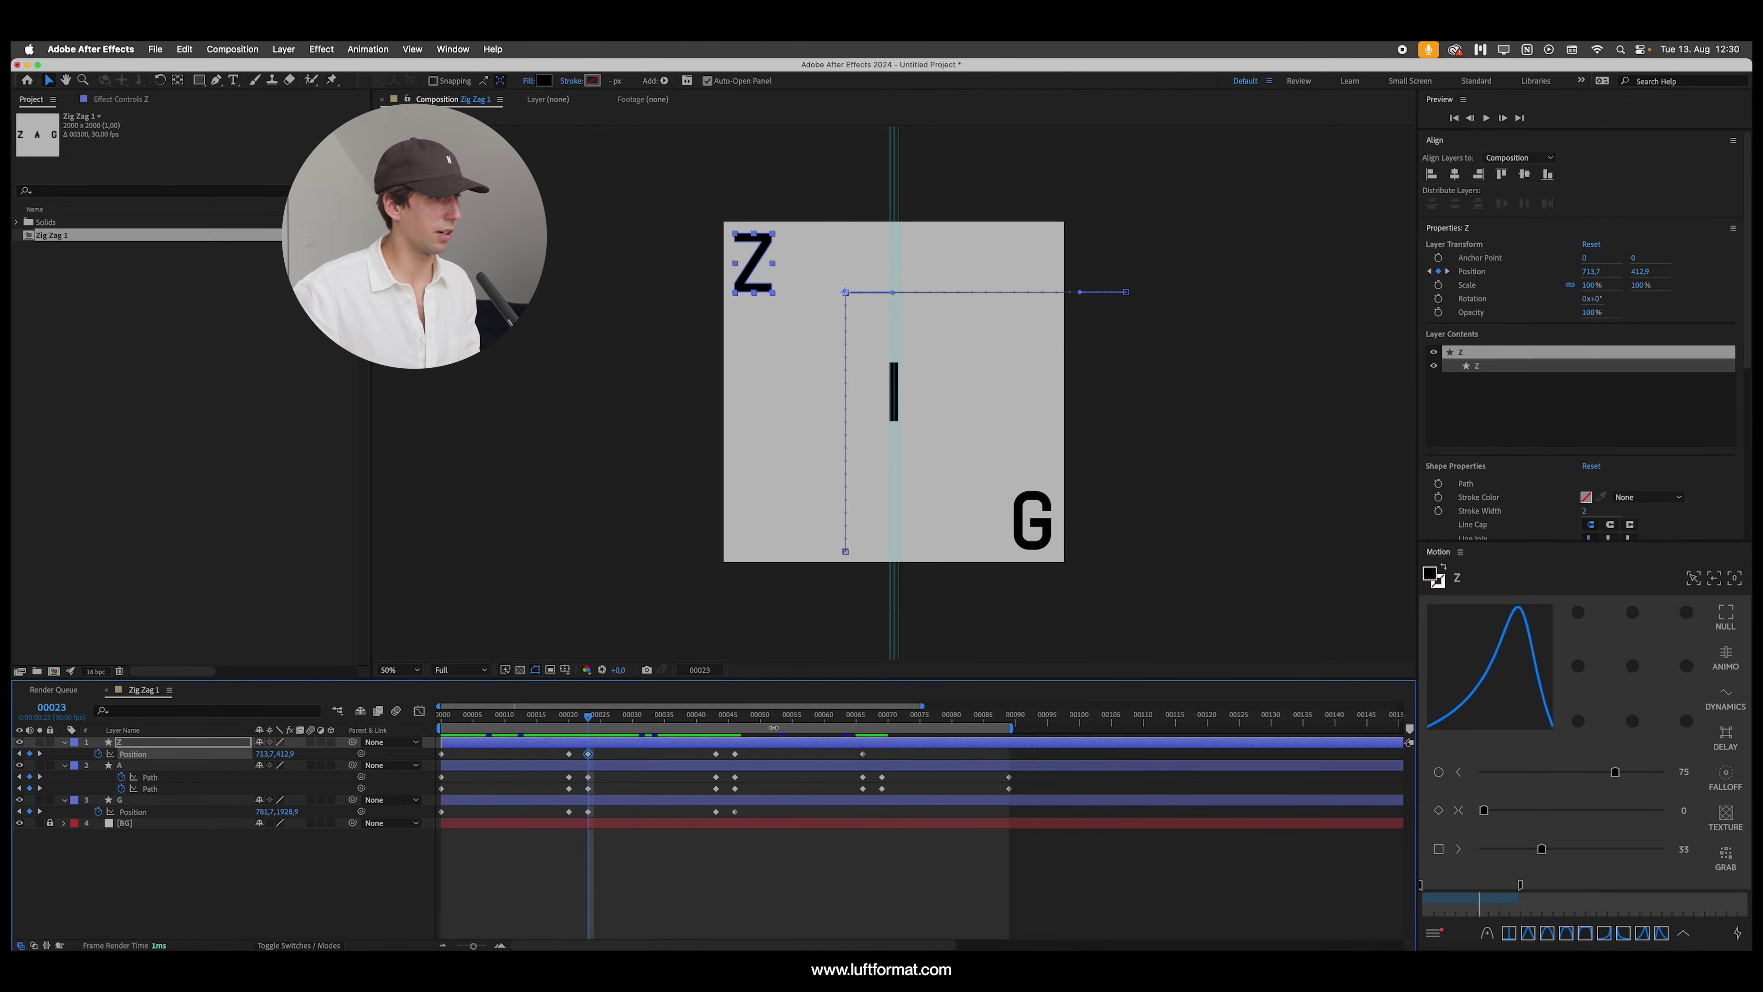
key(space)
key(space)
drag(608, 810, 580, 825)
key(ctrl+c)
key(ctrl+v)
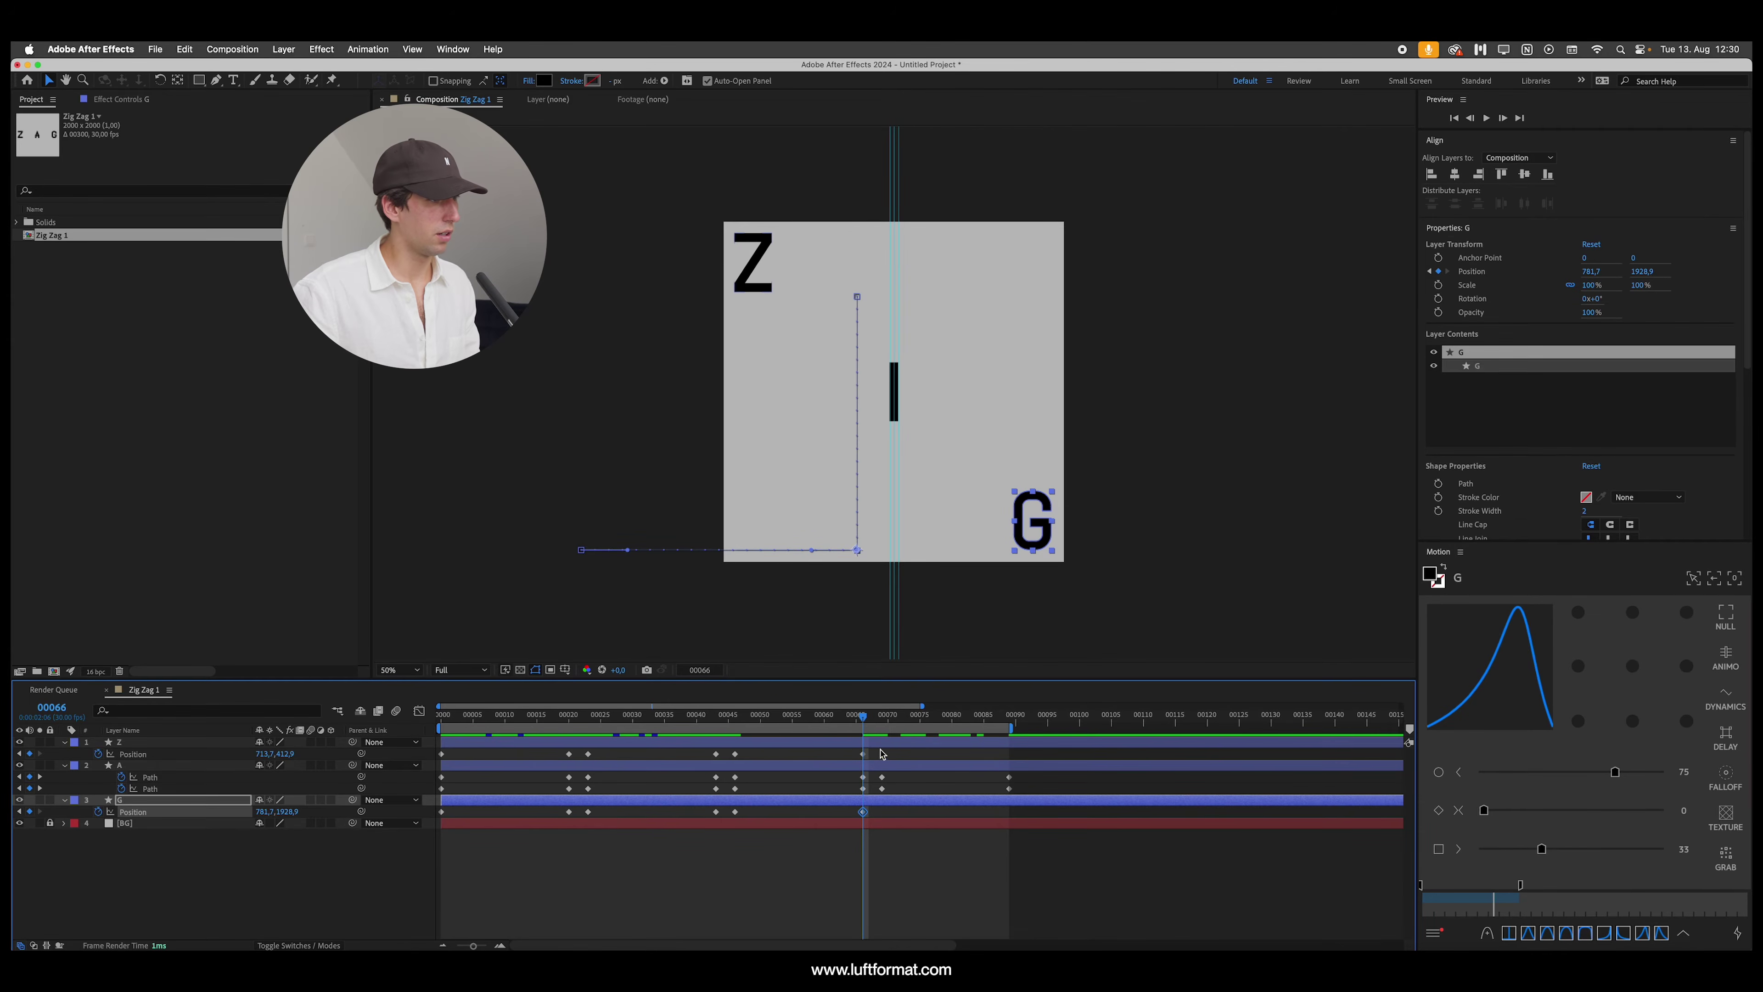
Step: Hold the Z and G positions with keyframes at frame 69, and paste each layer's first Position keyframe at frame 89
click(883, 716)
key(ctrl+v)
drag(885, 717, 1005, 719)
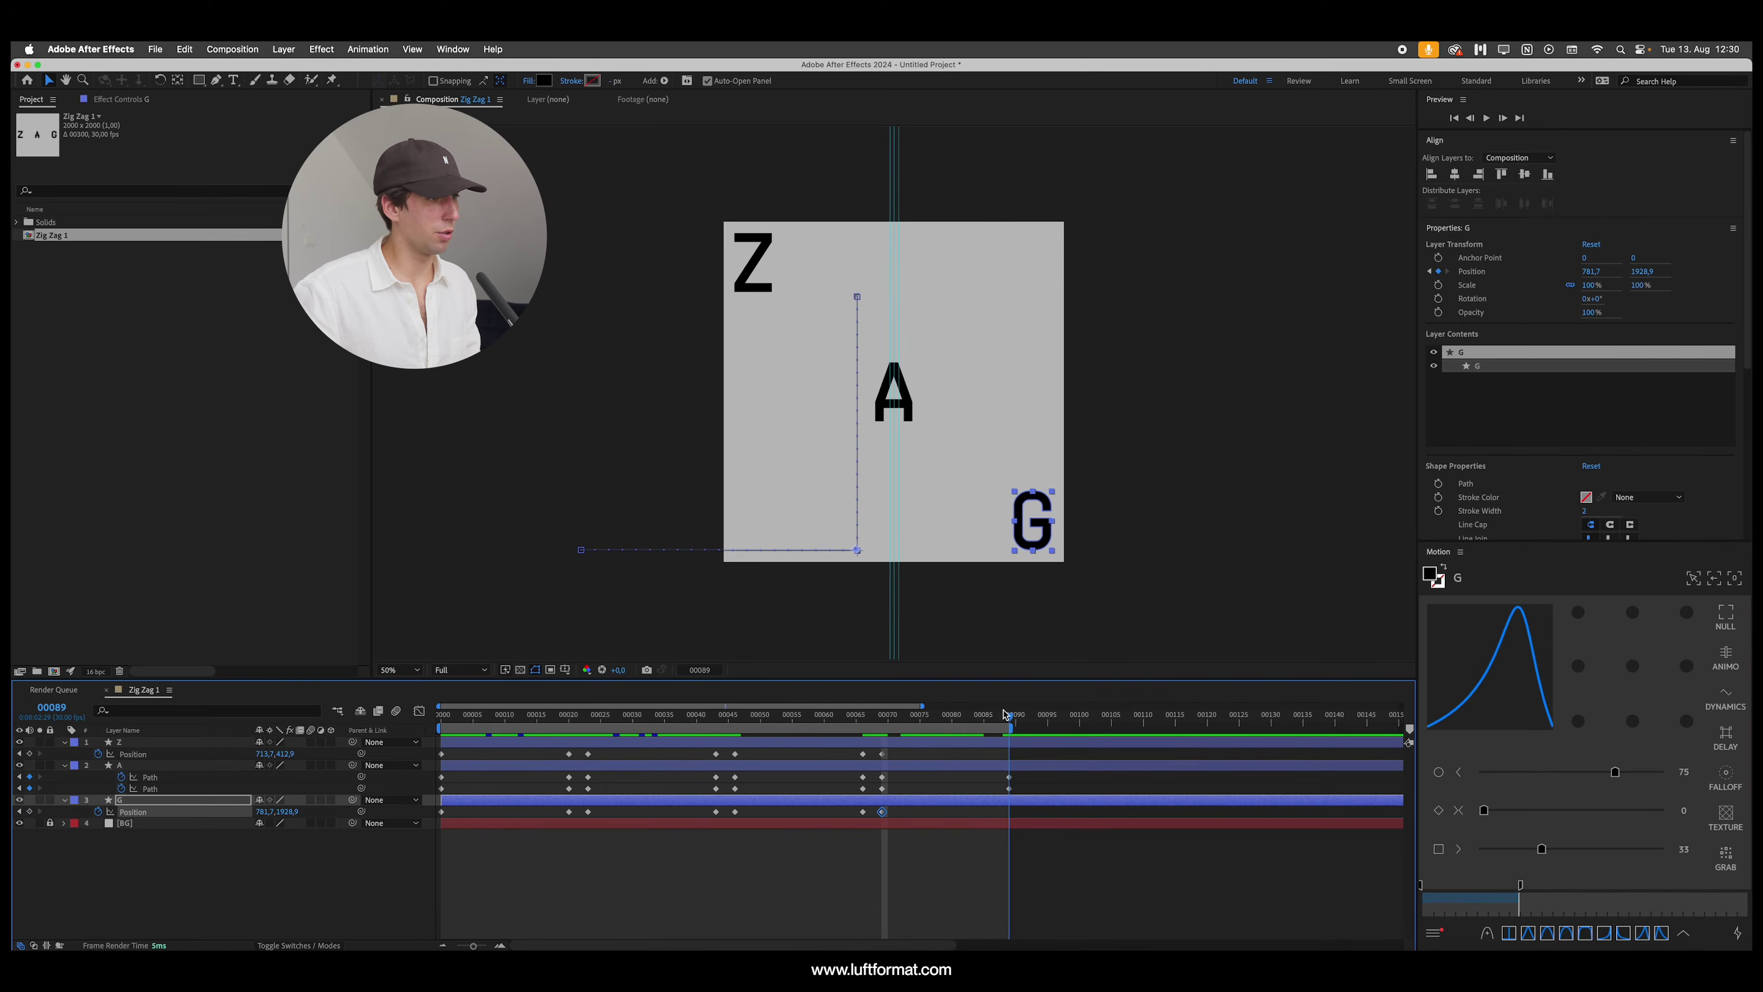
click(456, 757)
click(442, 753)
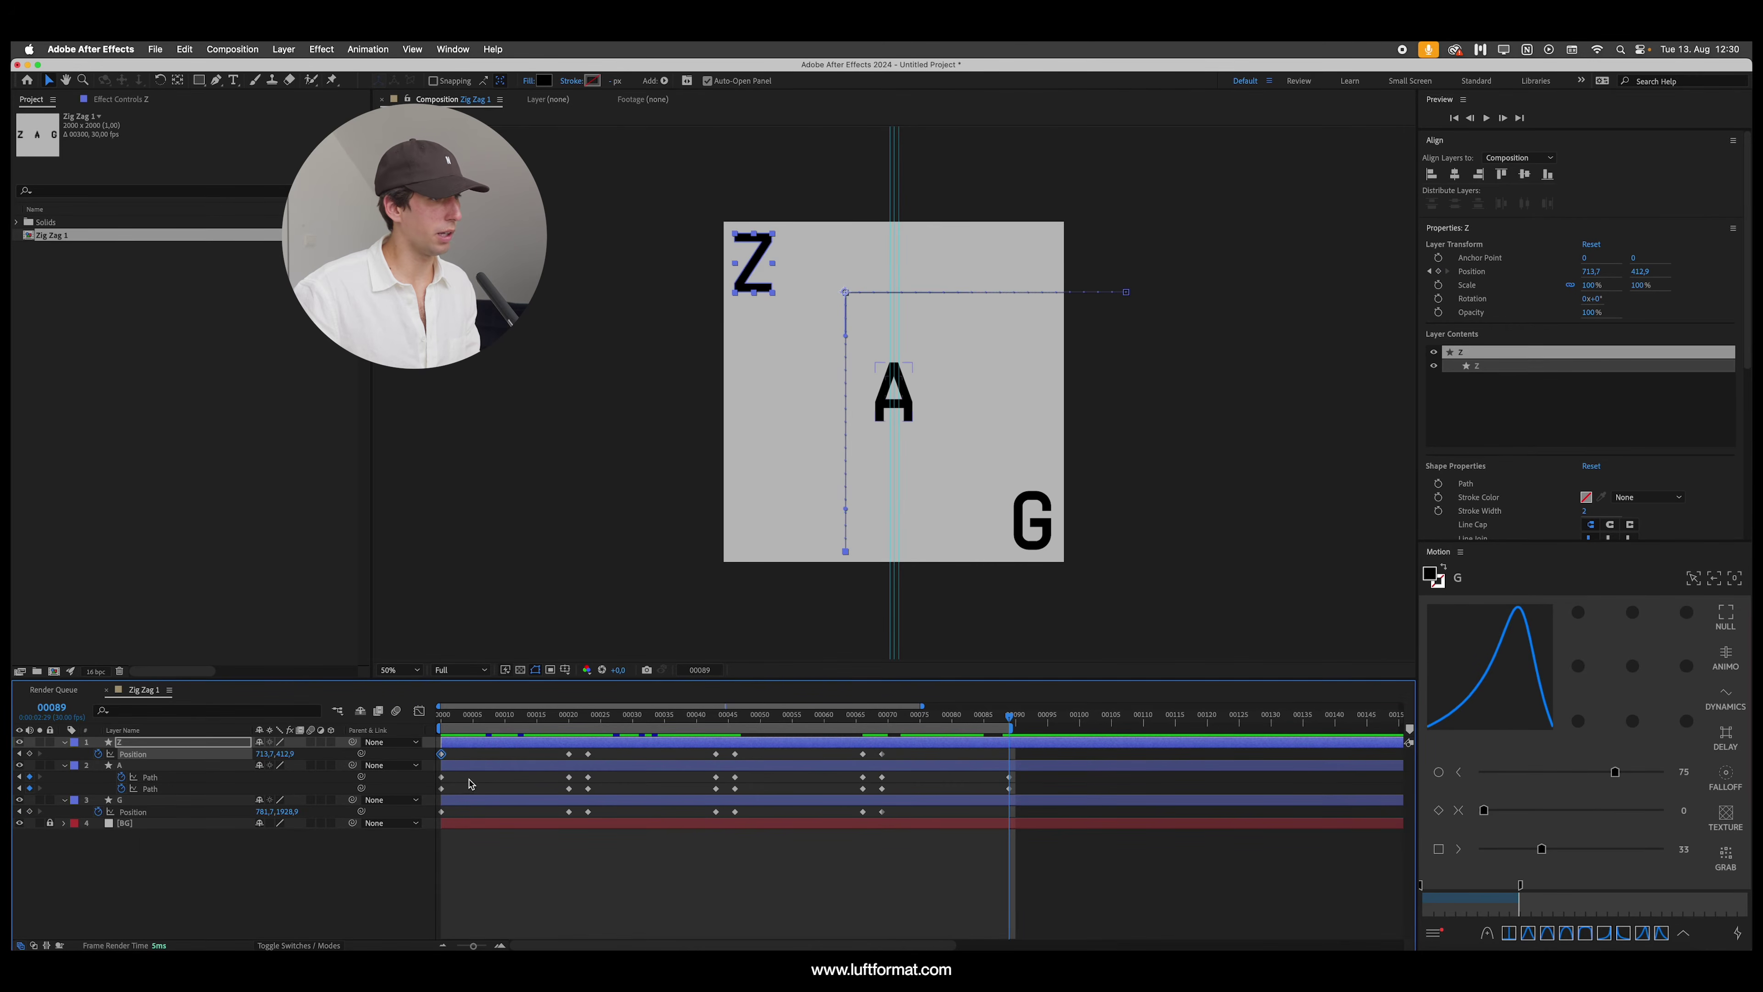
key(ctrl+v)
click(442, 811)
key(ctrl+v)
Step: Extend the end of the work area to about frame 93 and play back the loop
drag(1010, 719, 1023, 729)
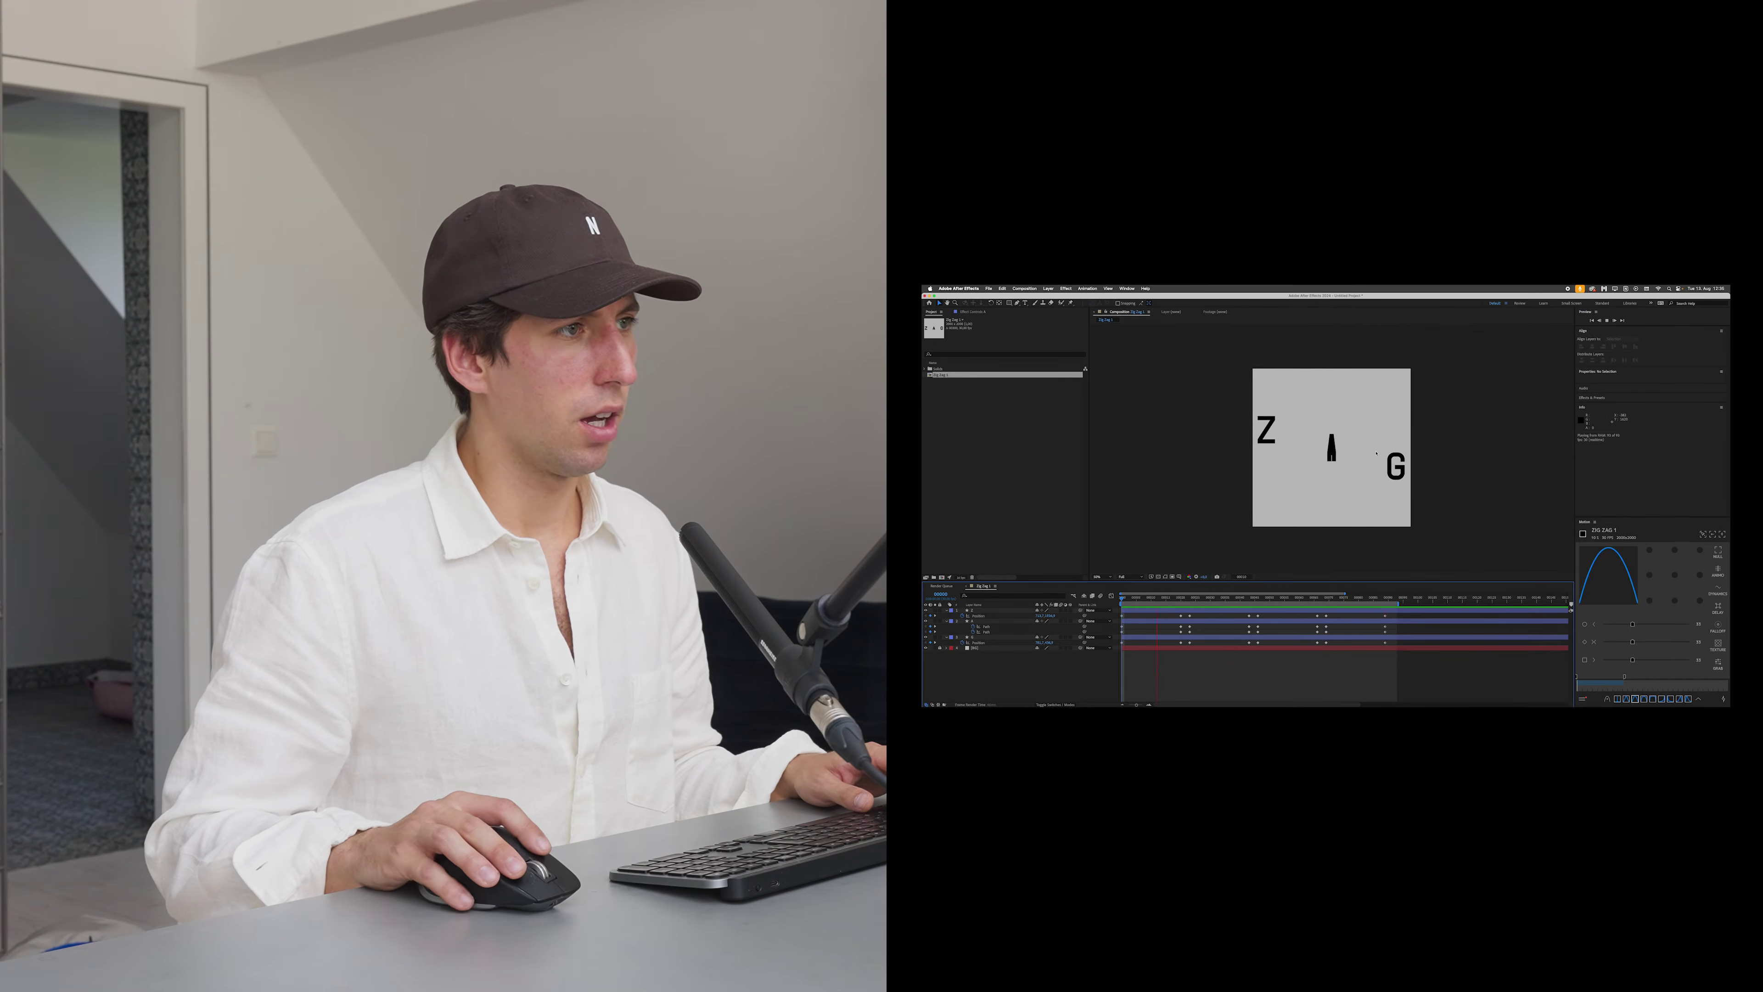
key(space)
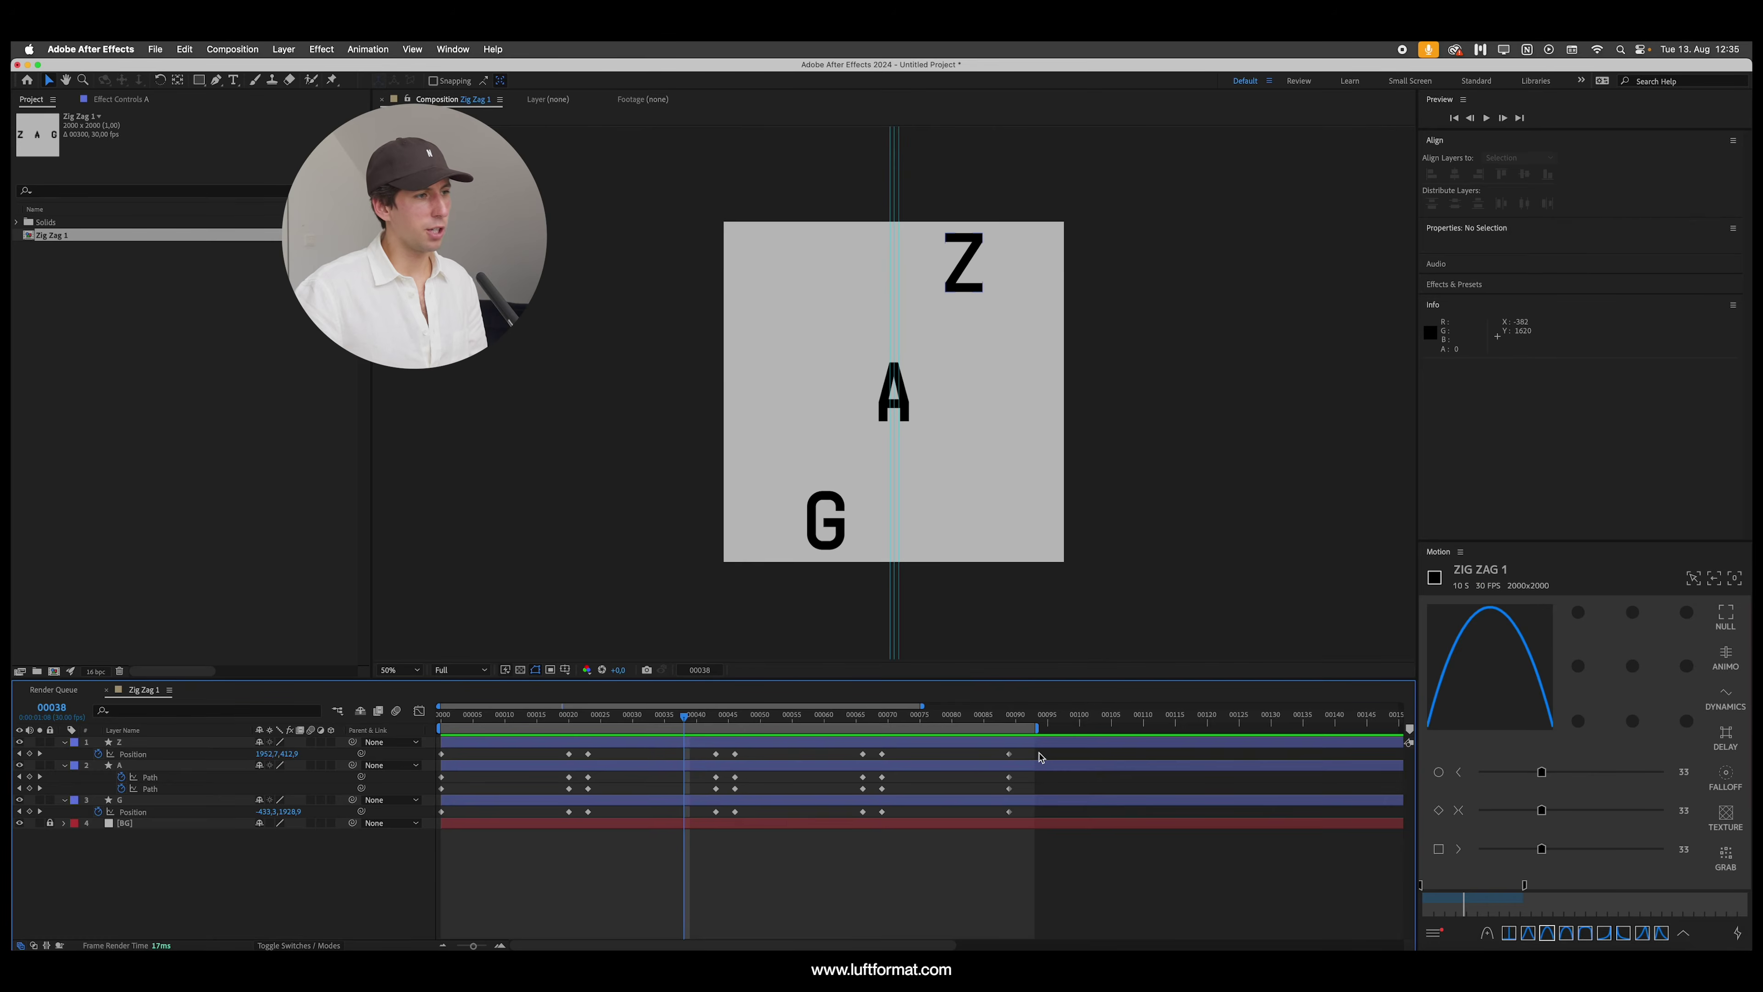
Step: Apply Easy Ease to all Position and Path keyframes of the Z, A and G layers and preview the animation
drag(1399, 615, 1119, 658)
drag(437, 844, 456, 835)
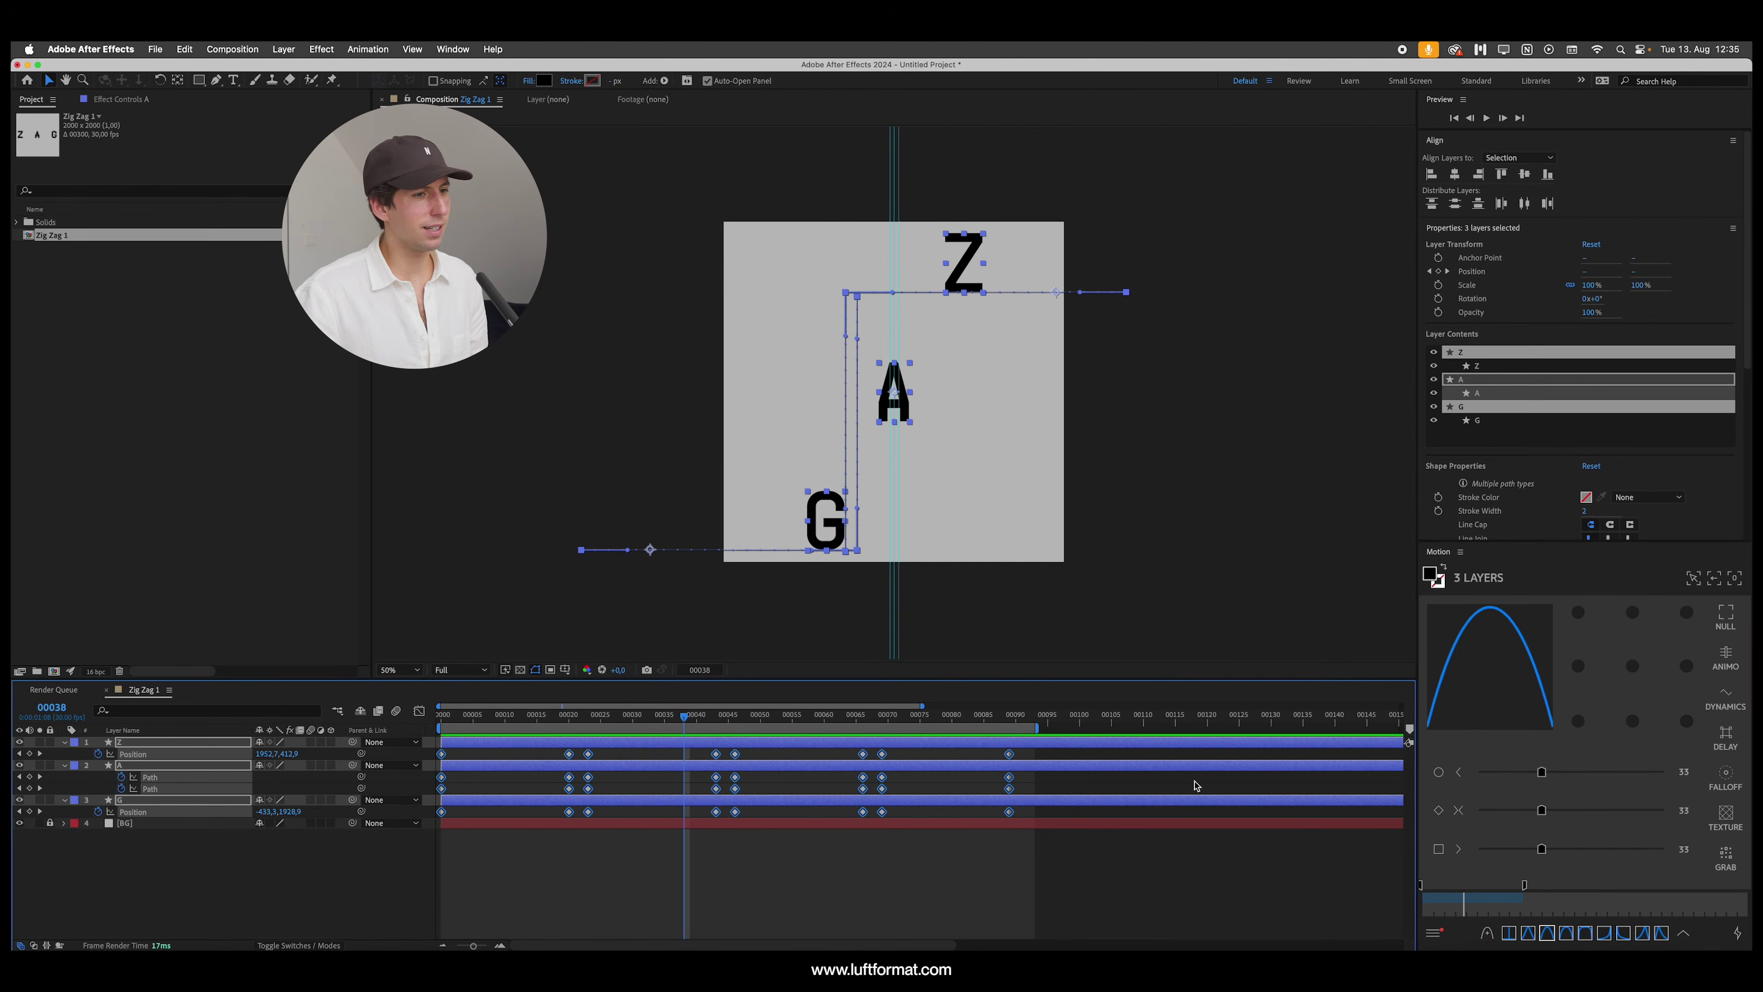
key(F9)
key(super+shift+a)
key(space)
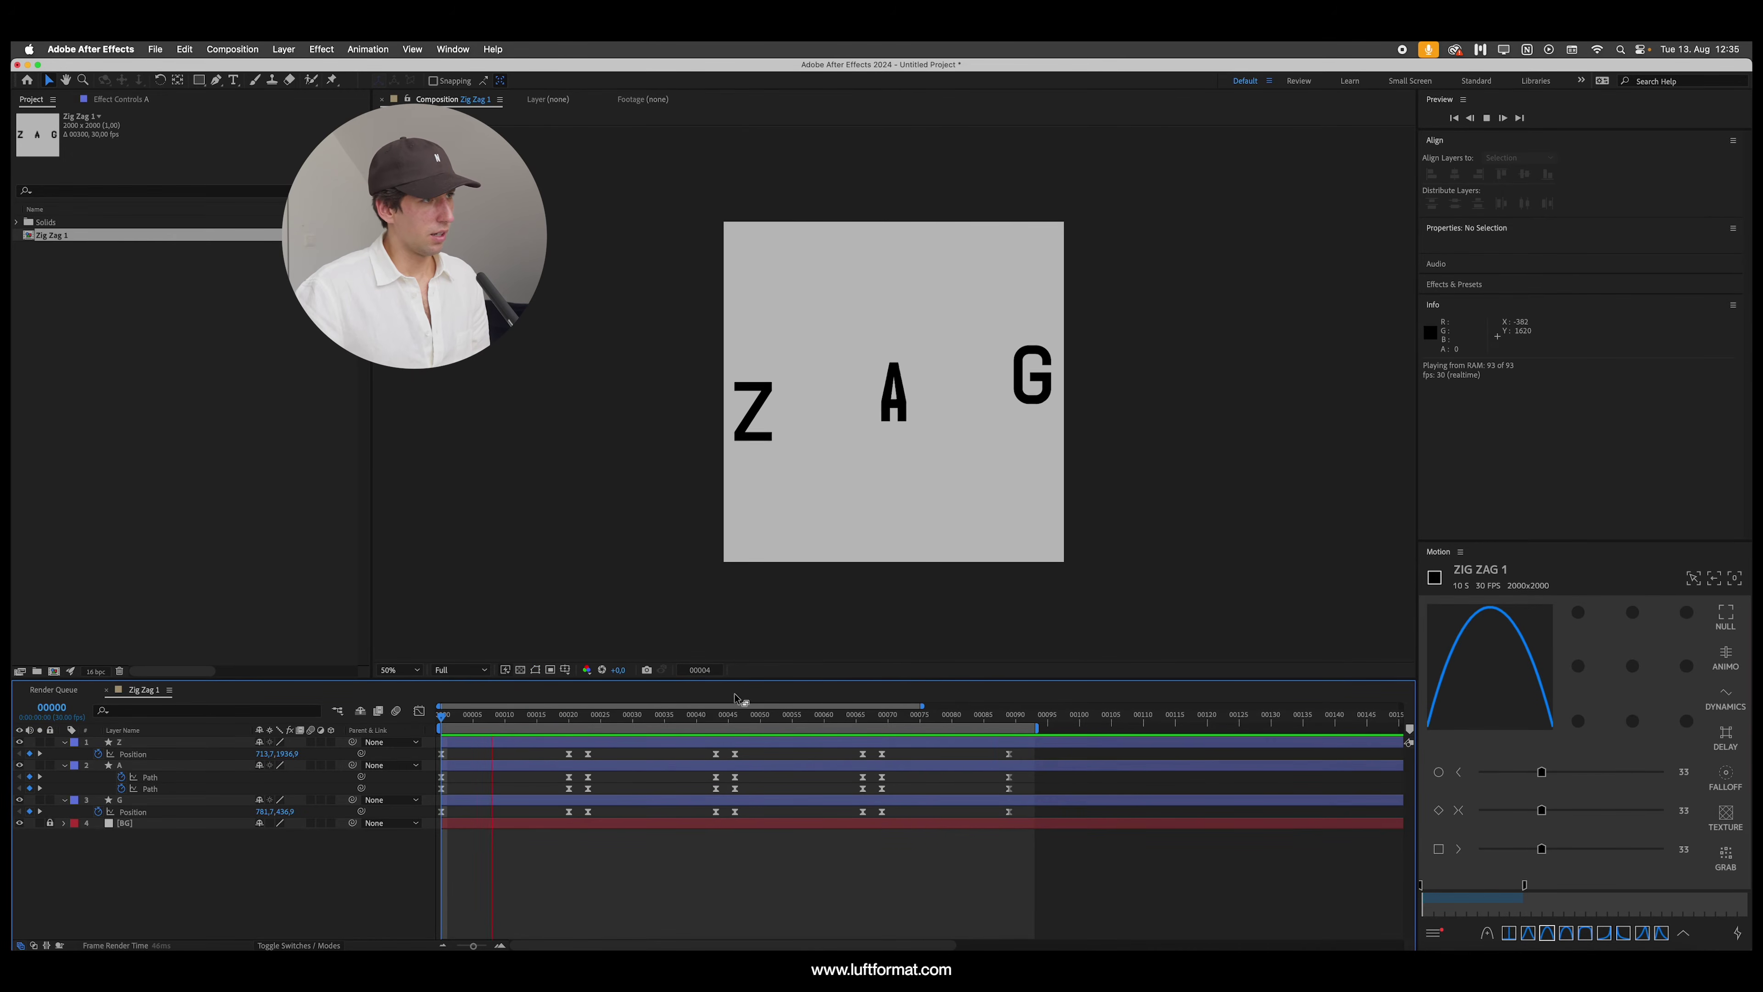
key(space)
Step: Switch to QuickTime Player and scrub the end of Reel.mp4 to check the reference letter movement
click(1598, 948)
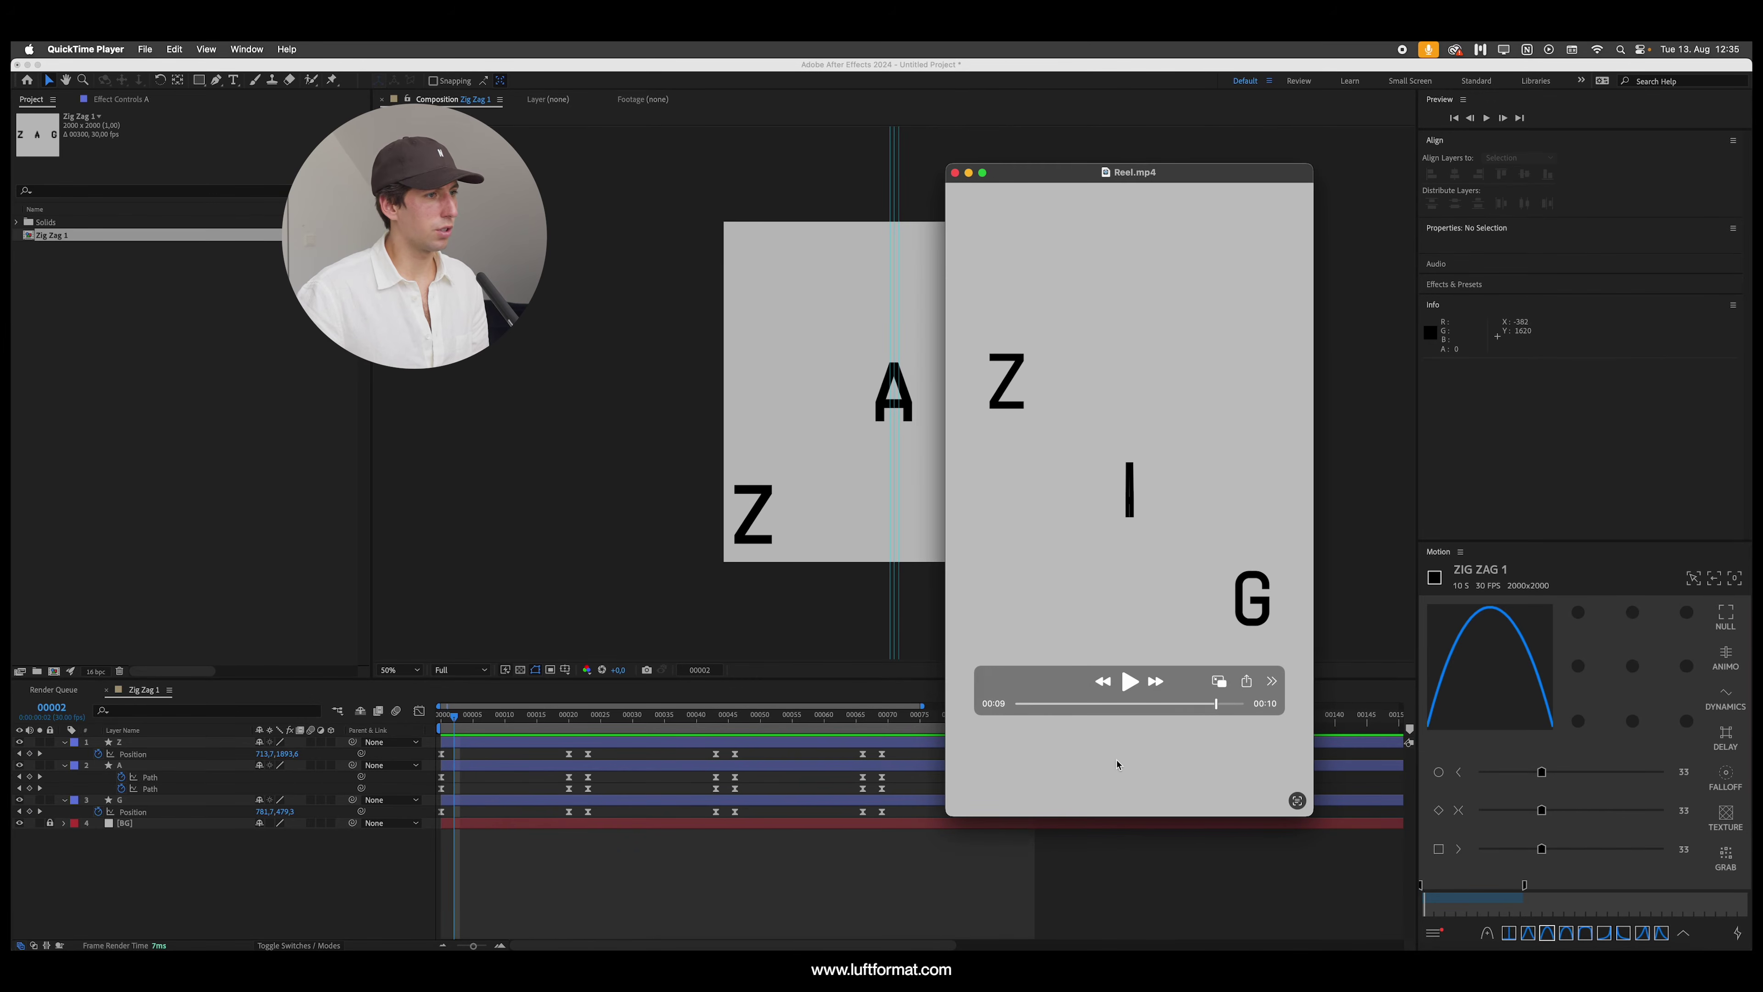
drag(1213, 708, 1225, 704)
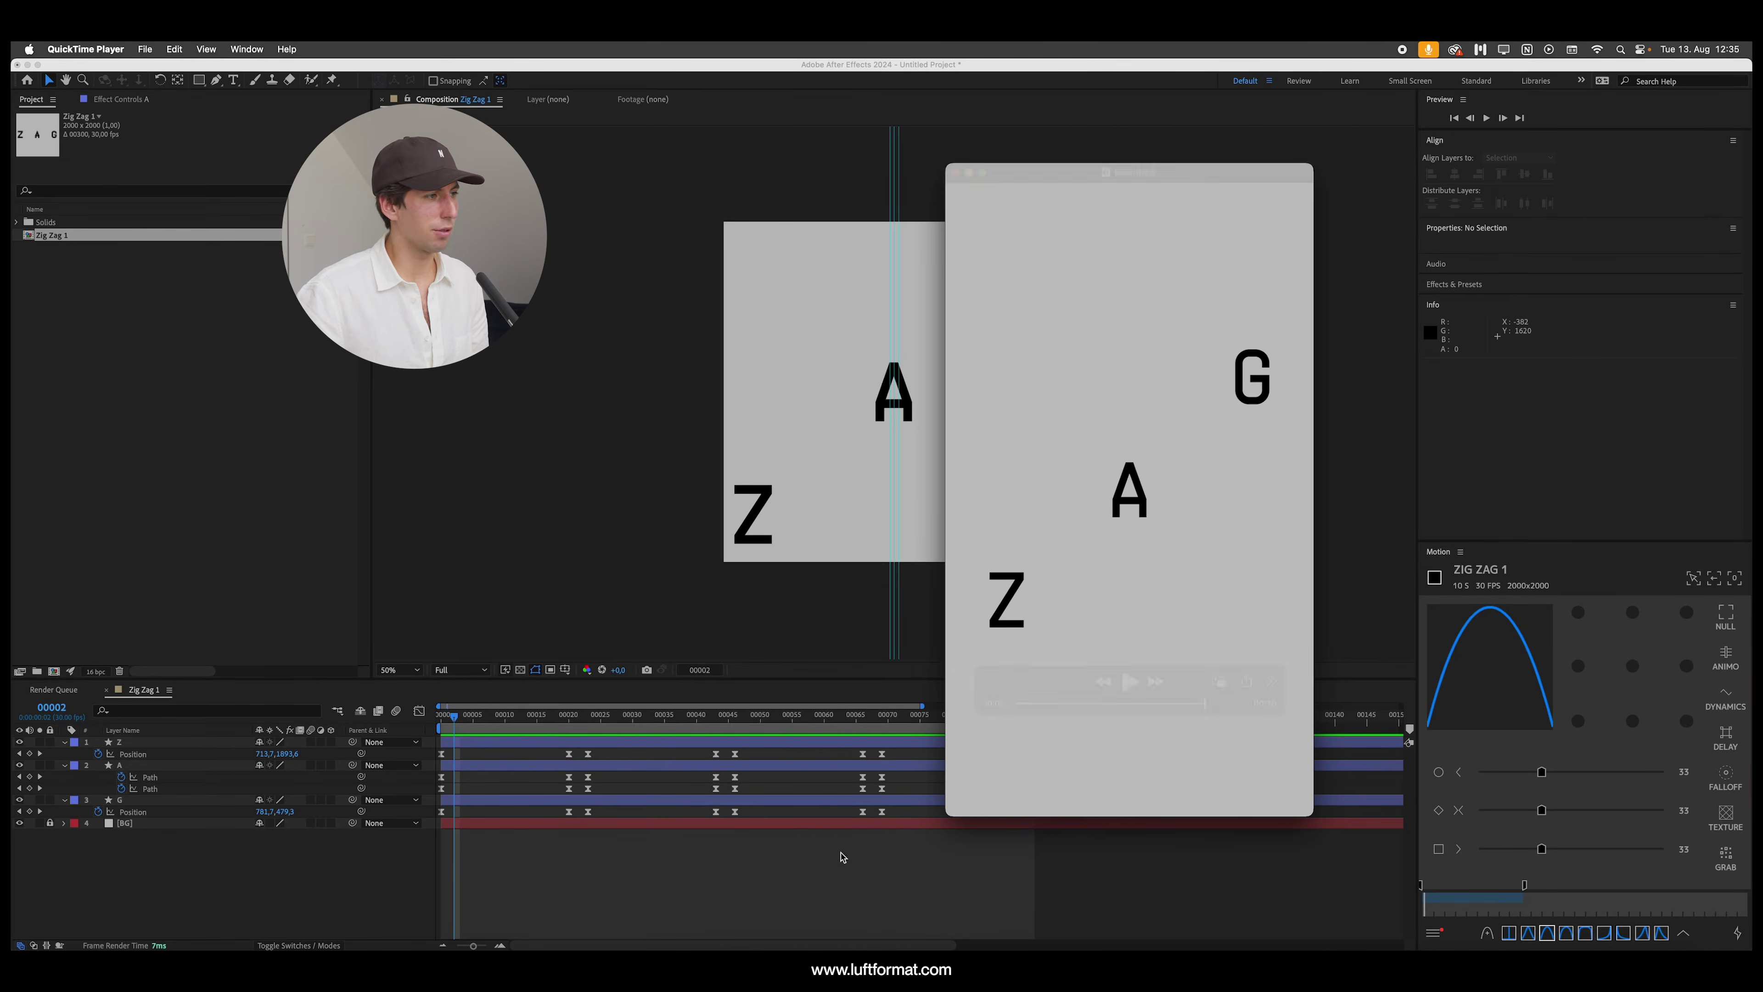
click(690, 861)
Step: Check the A layer's rotation and keyframed properties in After Effects and play the animation from the start
click(149, 768)
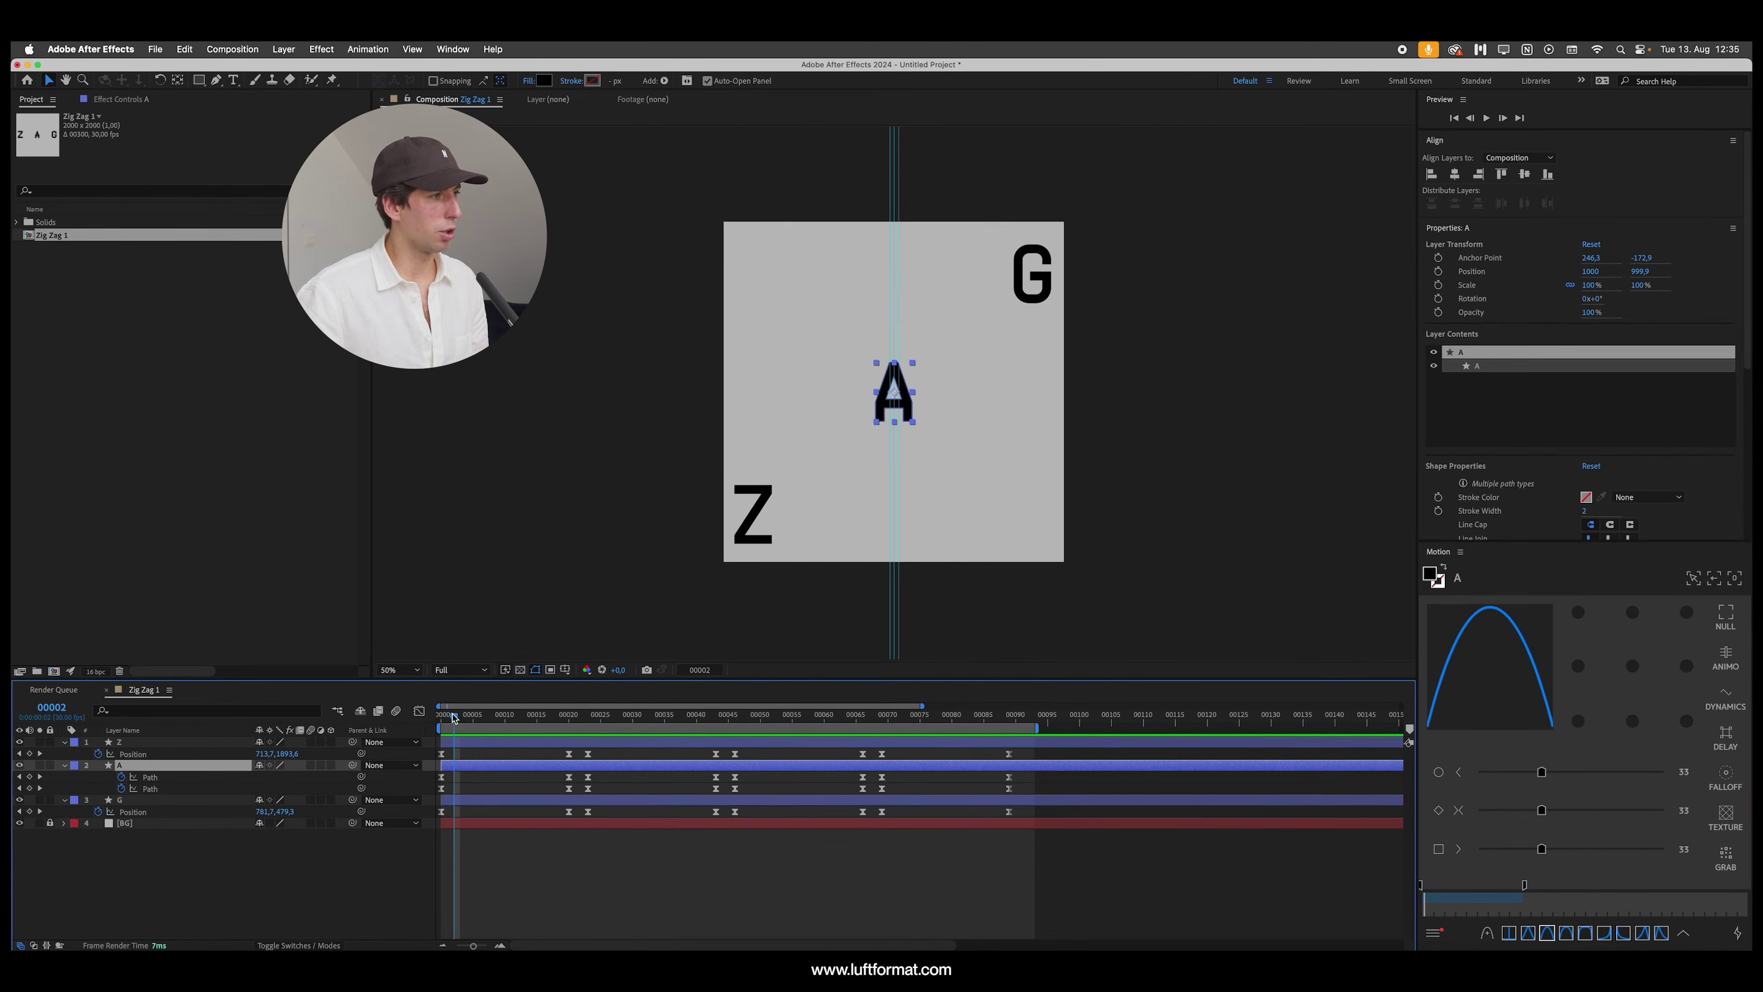
key(Home)
key(r)
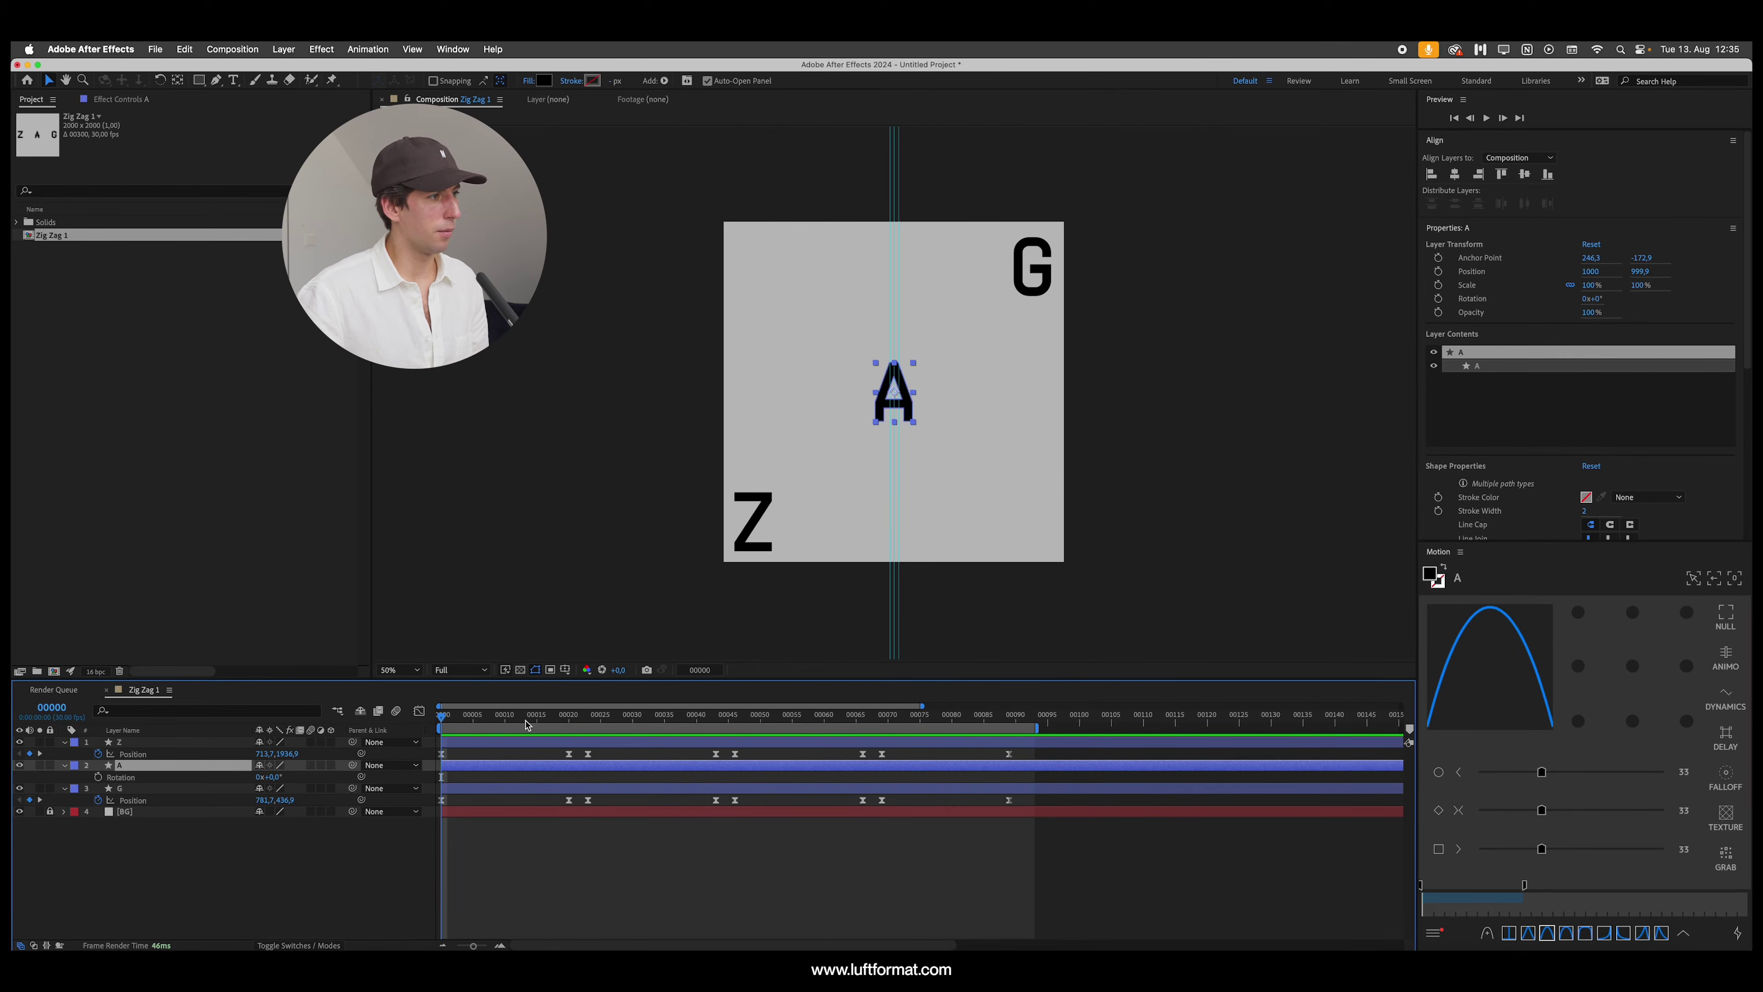
key(u)
key(space)
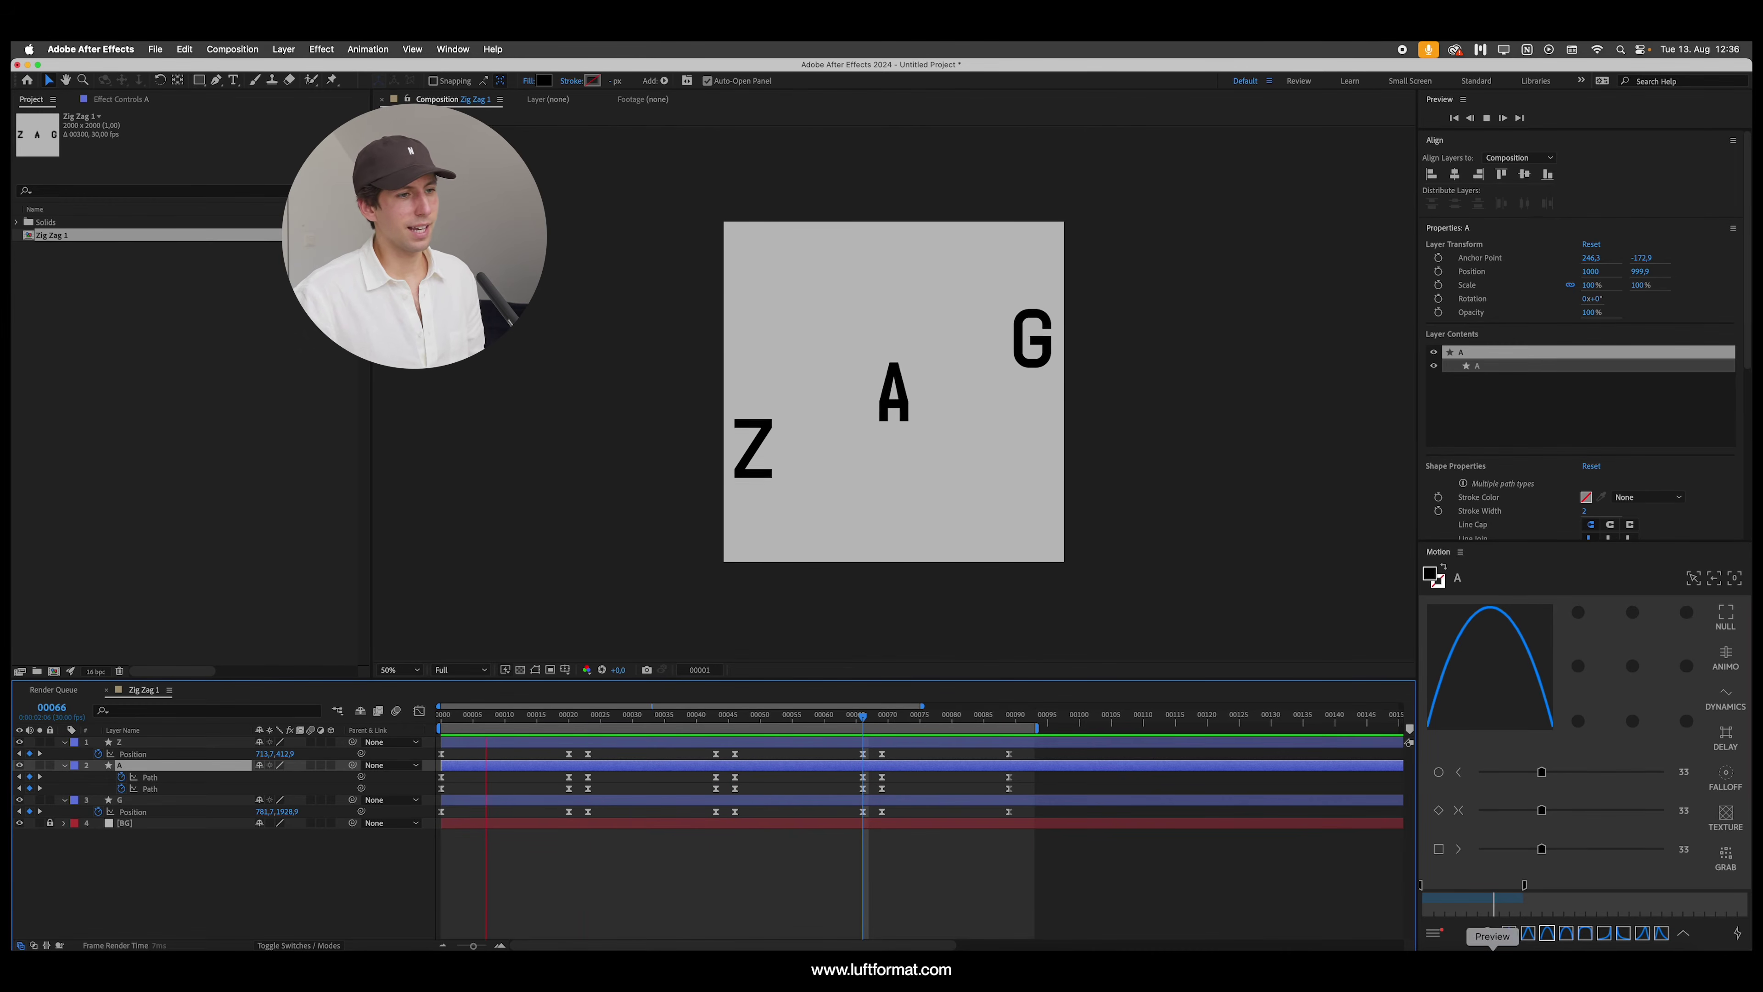
Step: Switch to QuickTime Player and examine the large stepped ZAG lettering in Reel.mp4 at about 4 seconds
key(super+Tab)
drag(1124, 718, 1115, 717)
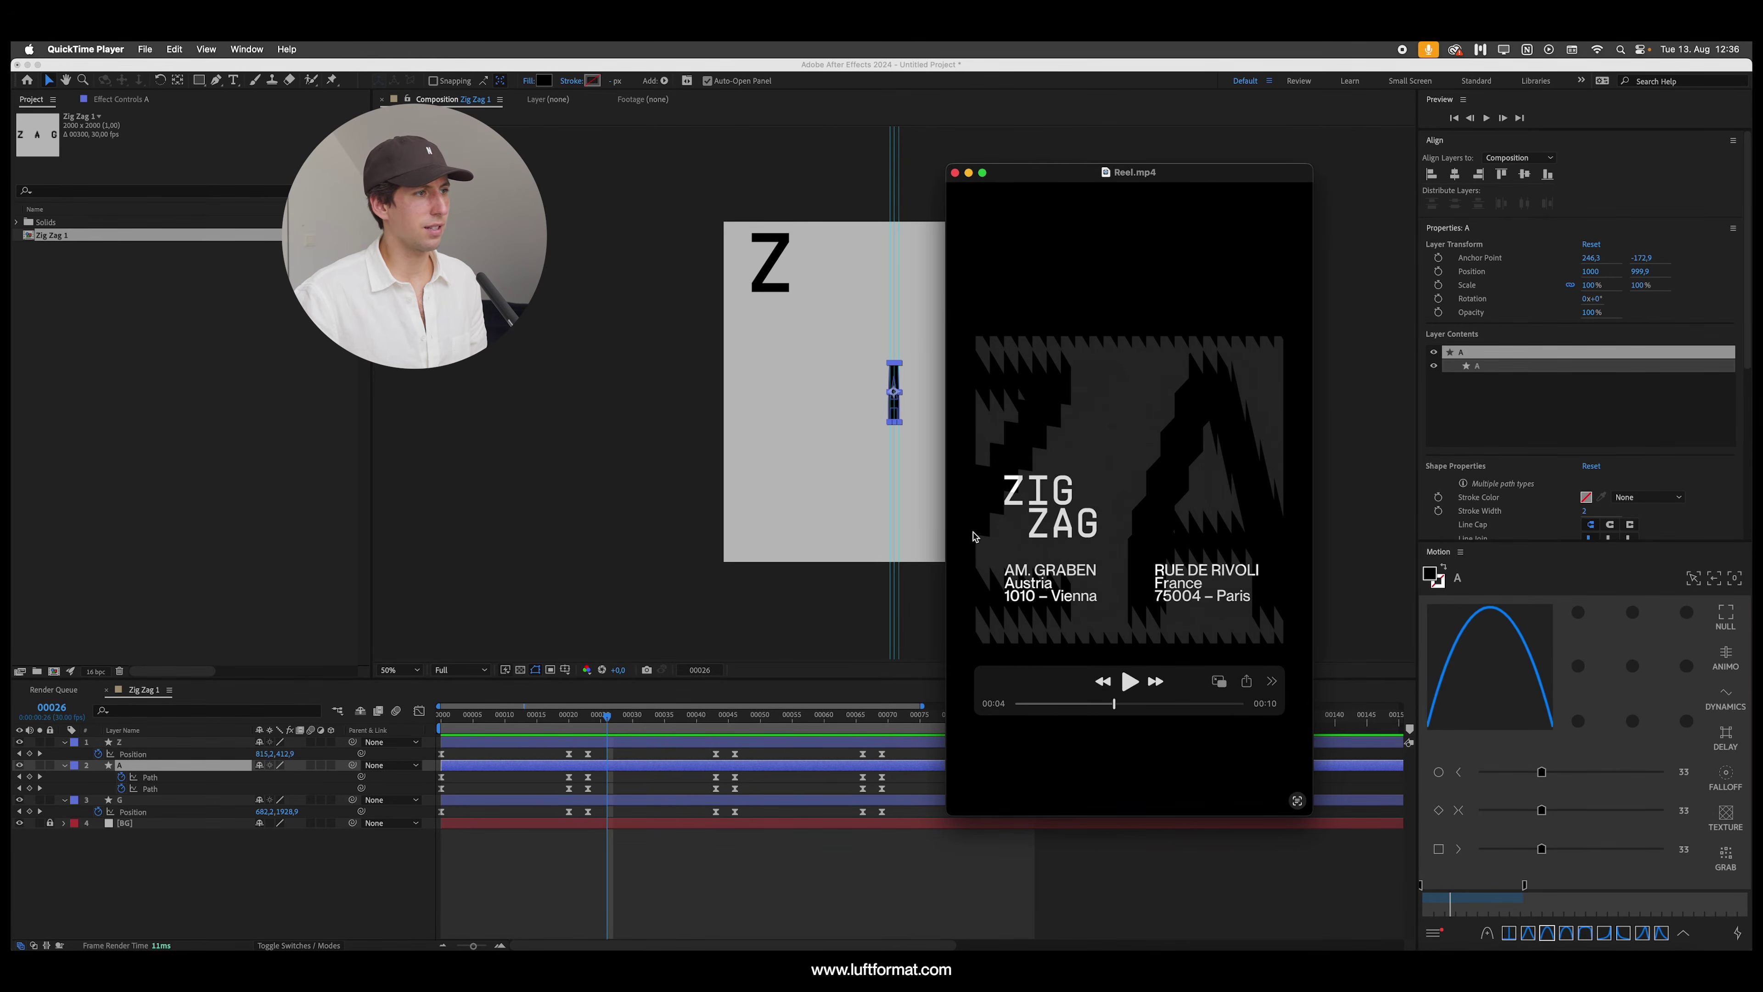
key(super+q)
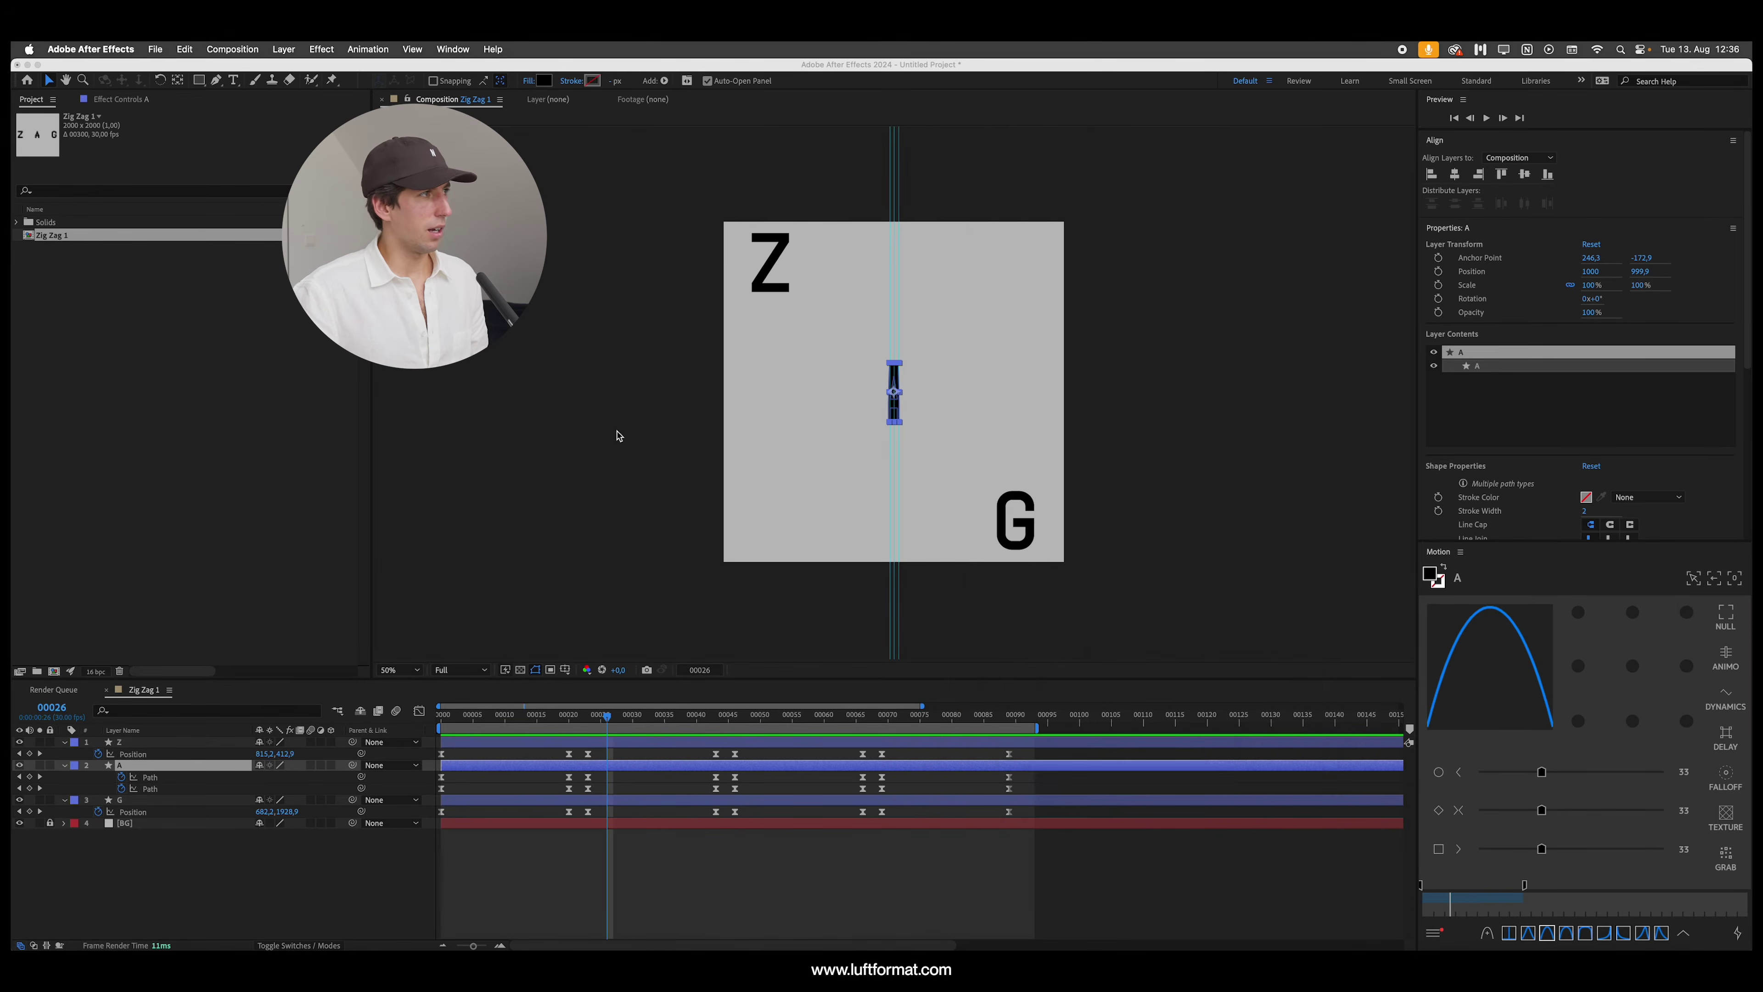
Step: Duplicate the Zig Zag 1 composition and open the copy, Zig Zag 2
click(95, 240)
key(super+d)
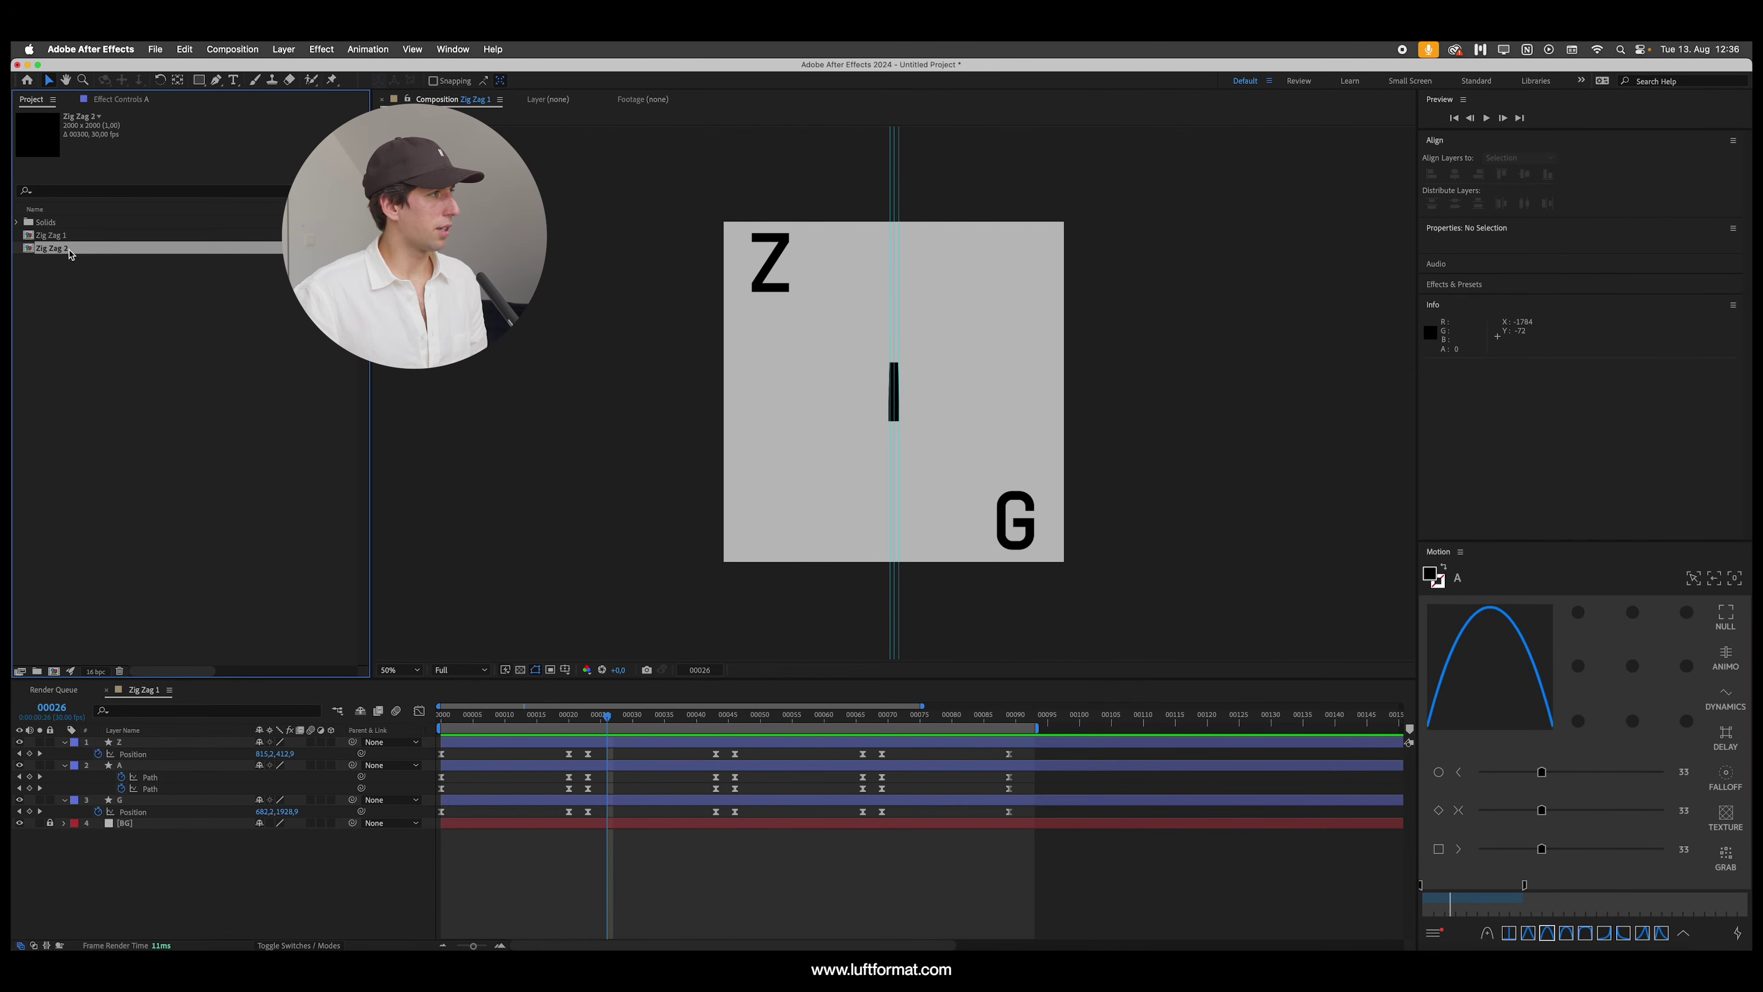
double_click(73, 251)
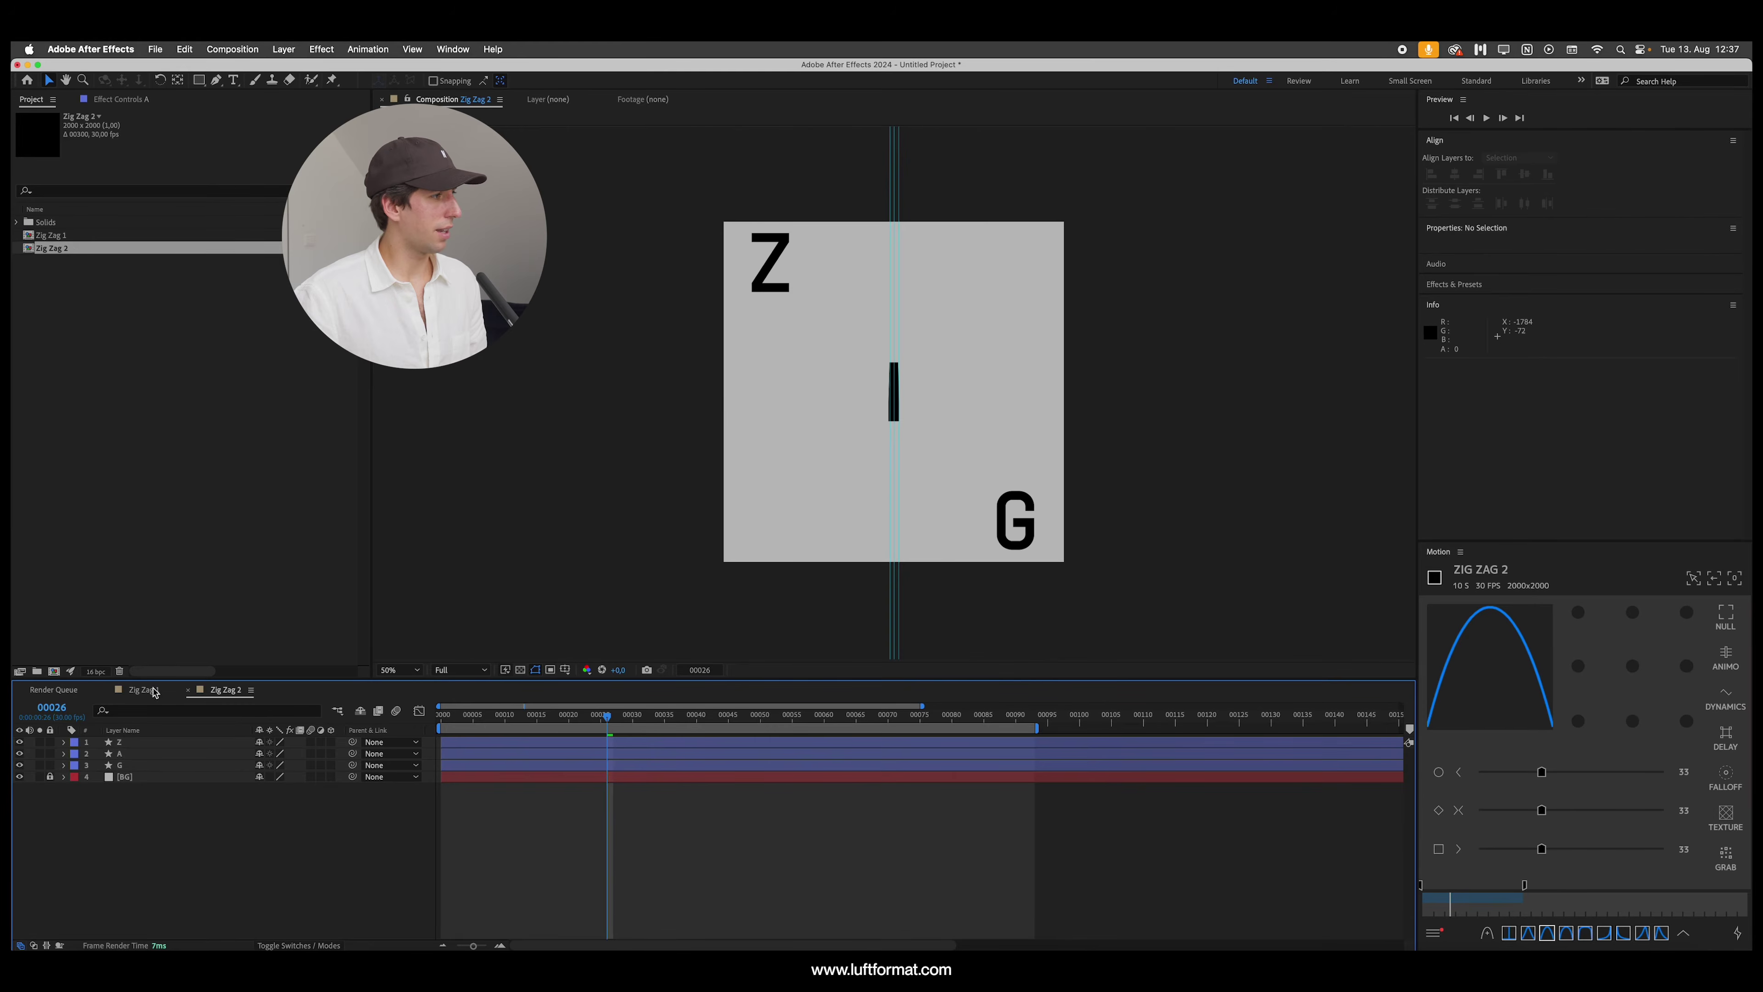
Step: Delete the Z, A and G layers from the Zig Zag 2 composition, keeping only the background
click(122, 765)
shift+click(130, 744)
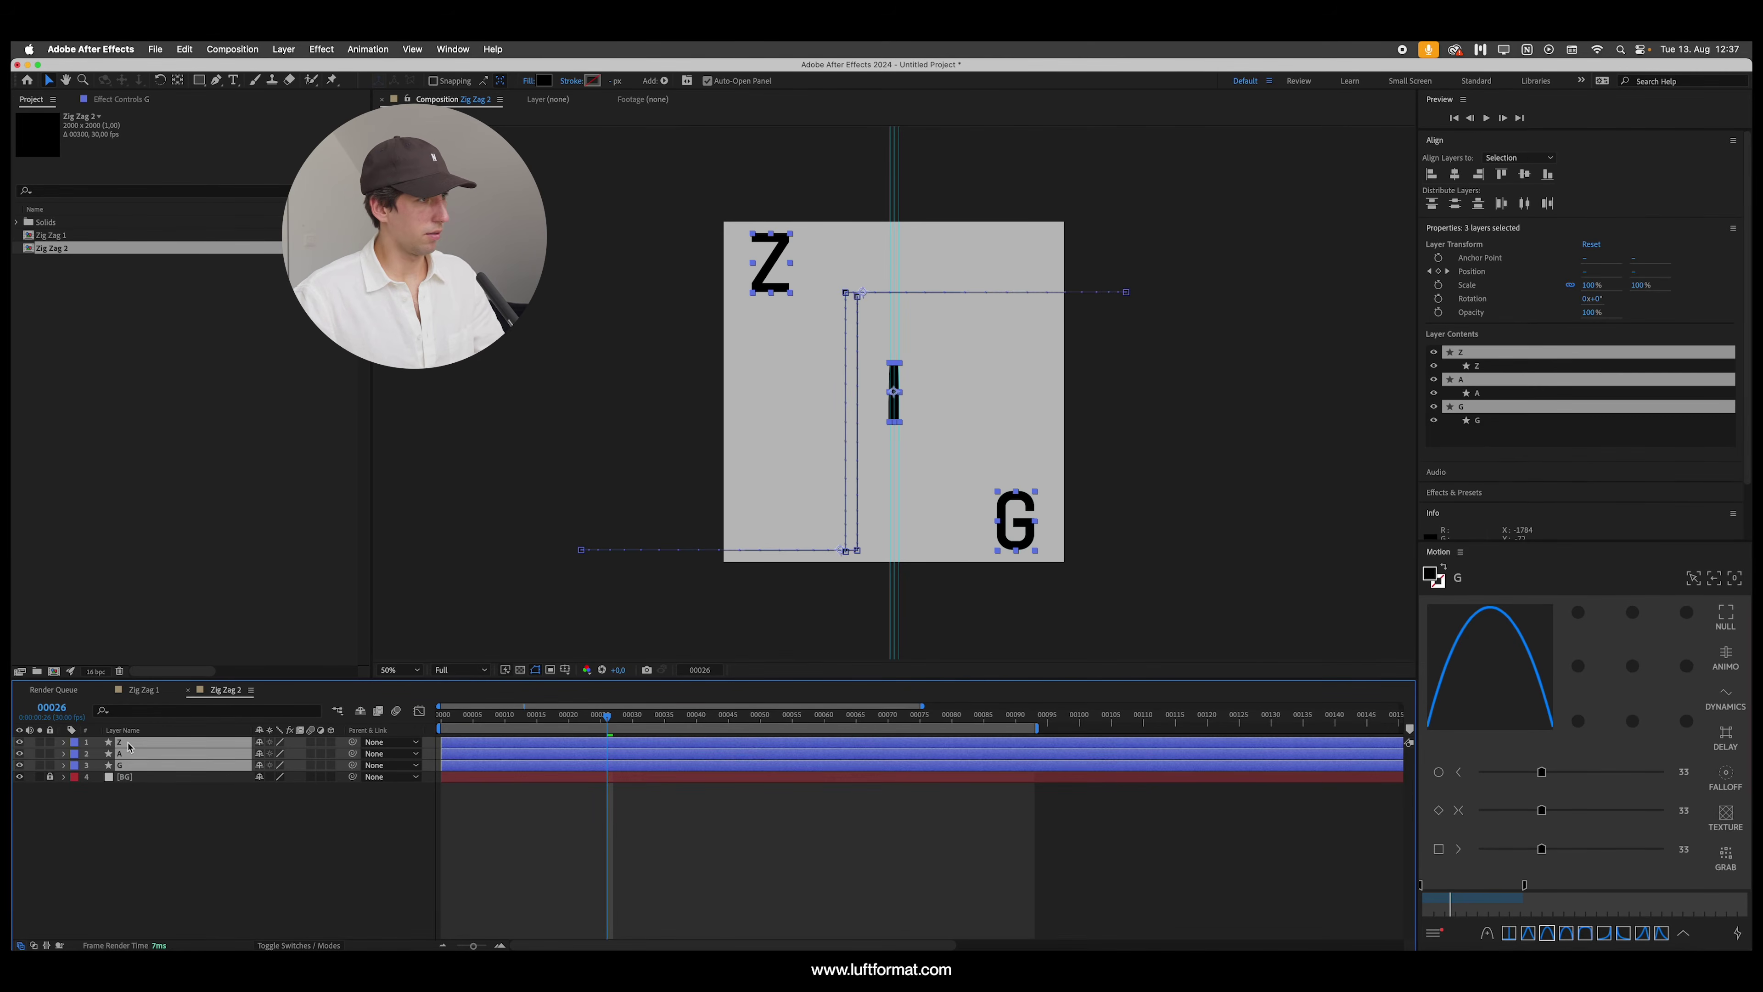
key(Delete)
Step: Create a text layer reading ZAG at frame 0 and set its tracking to 0
drag(470, 722, 441, 722)
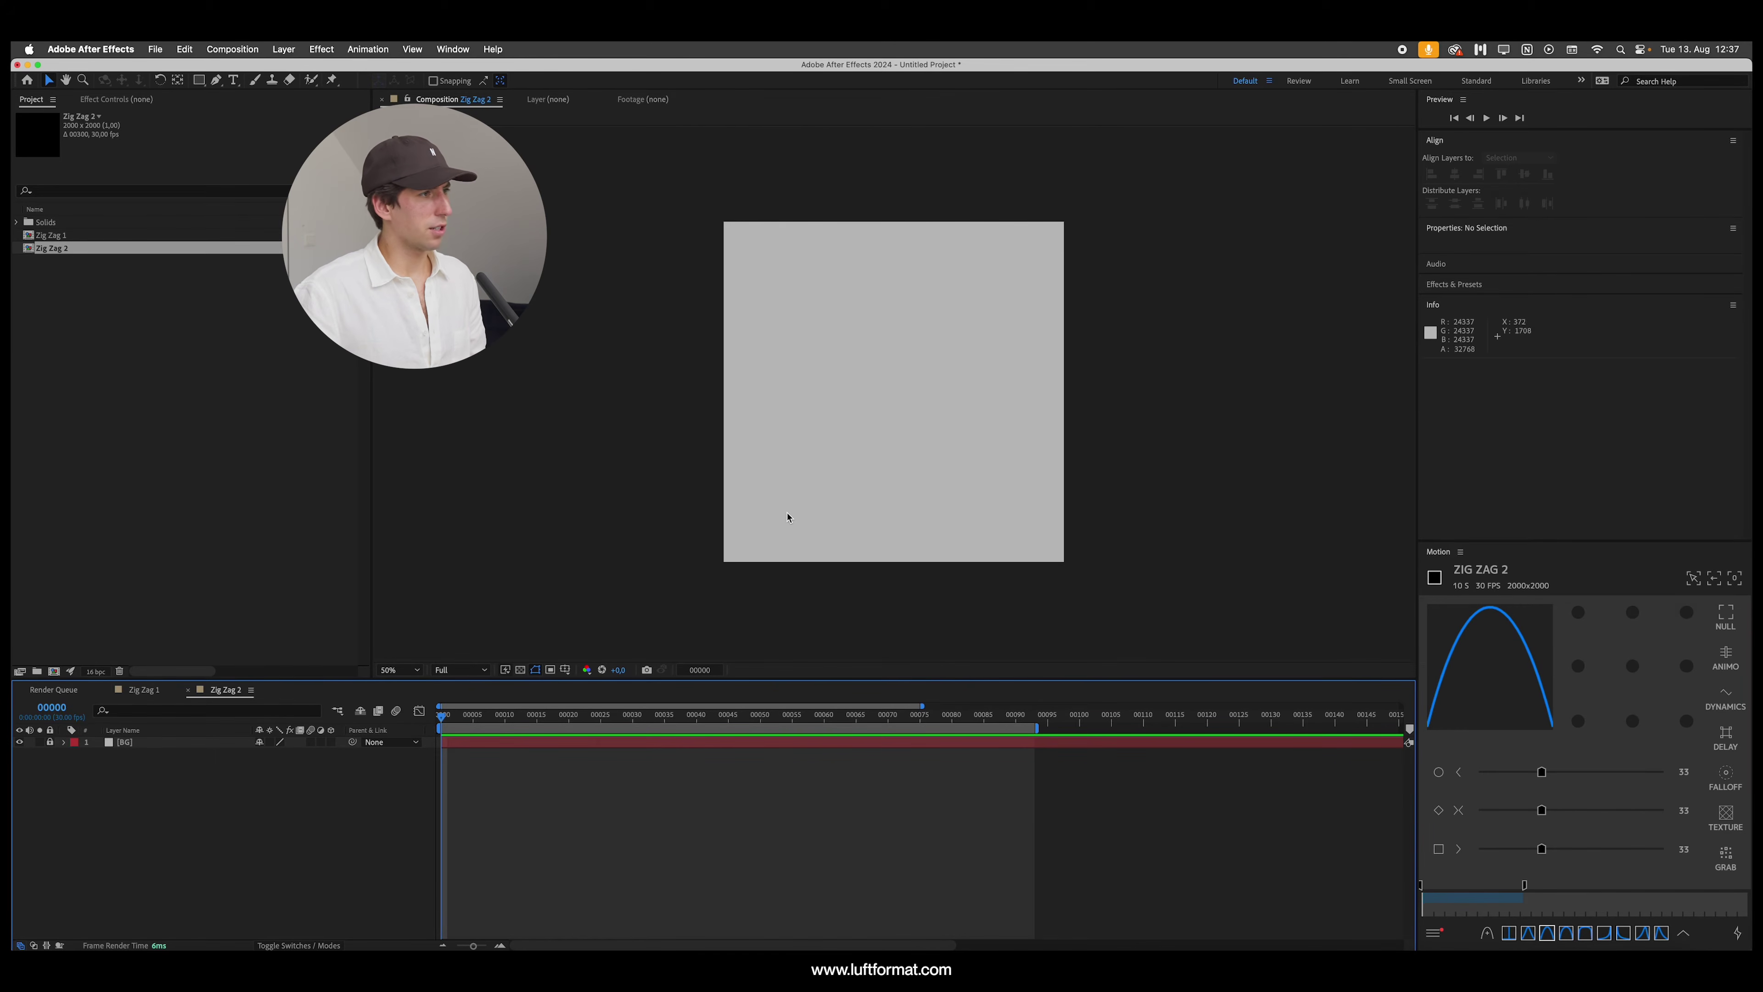
key(super+t)
click(832, 408)
text(ZAG)
key(super+a)
click(1610, 411)
text(0)
key(Return)
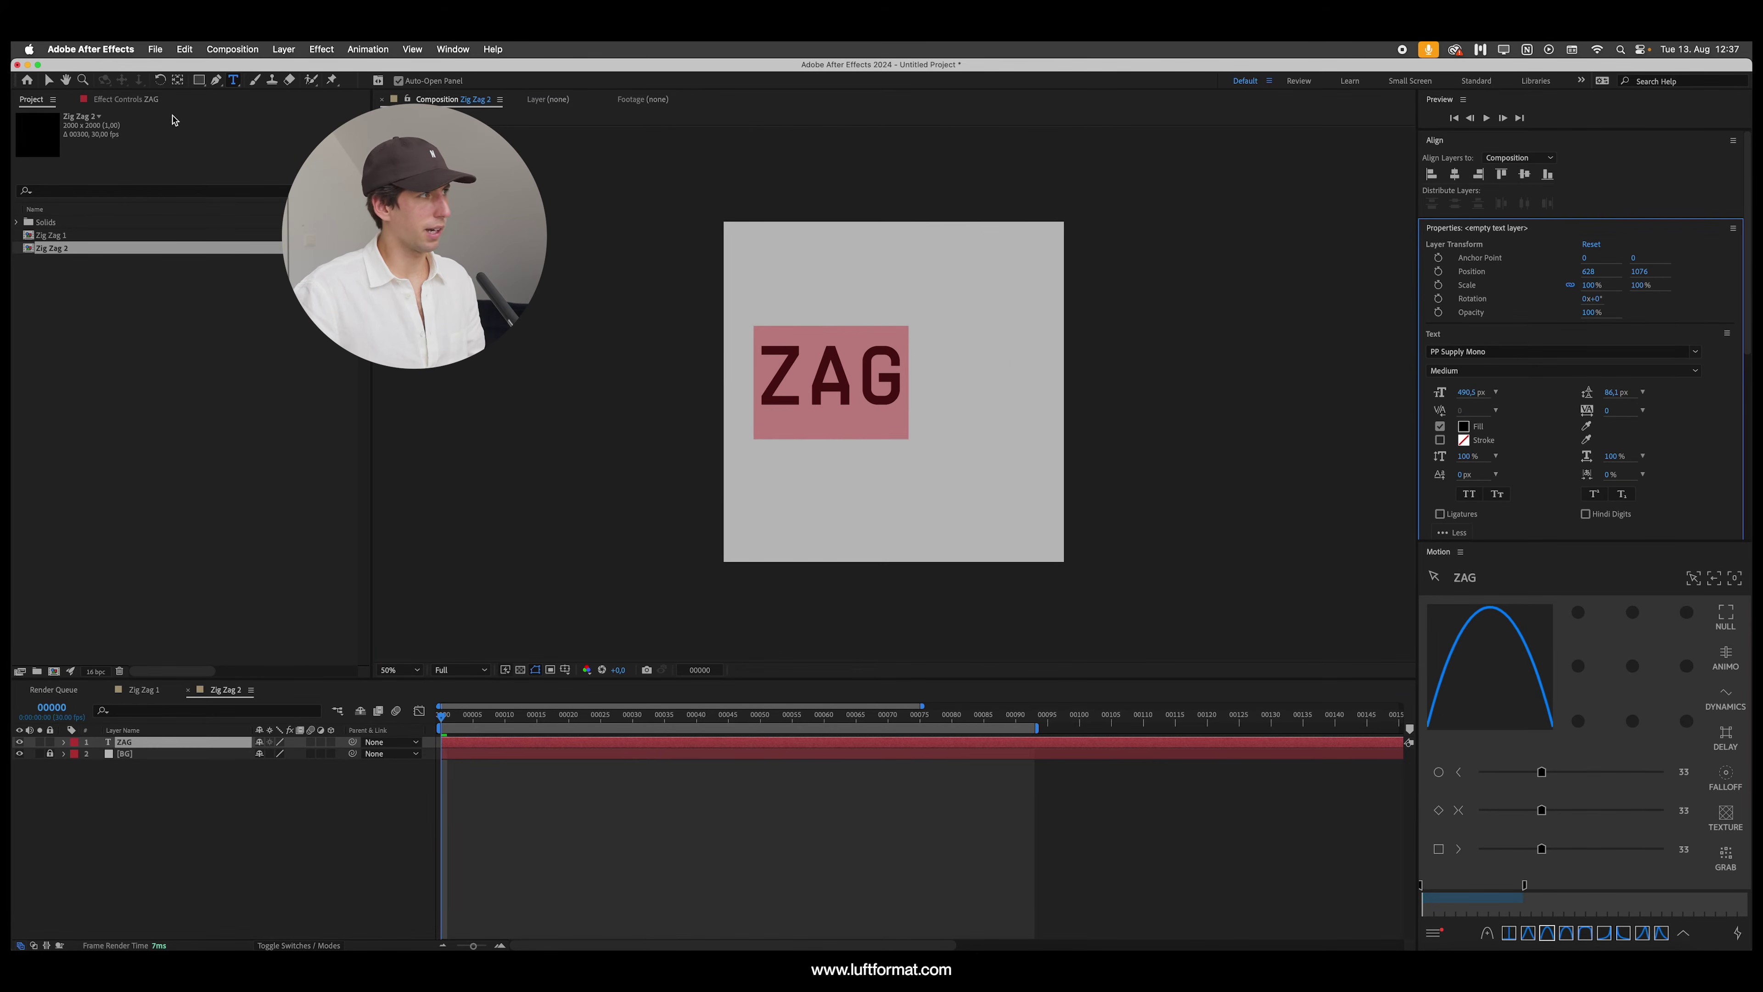
Step: Center the ZAG text horizontally and vertically in the composition and scale it to 467%
click(48, 82)
click(1456, 174)
click(1523, 174)
key(s)
click(243, 746)
drag(298, 754, 589, 746)
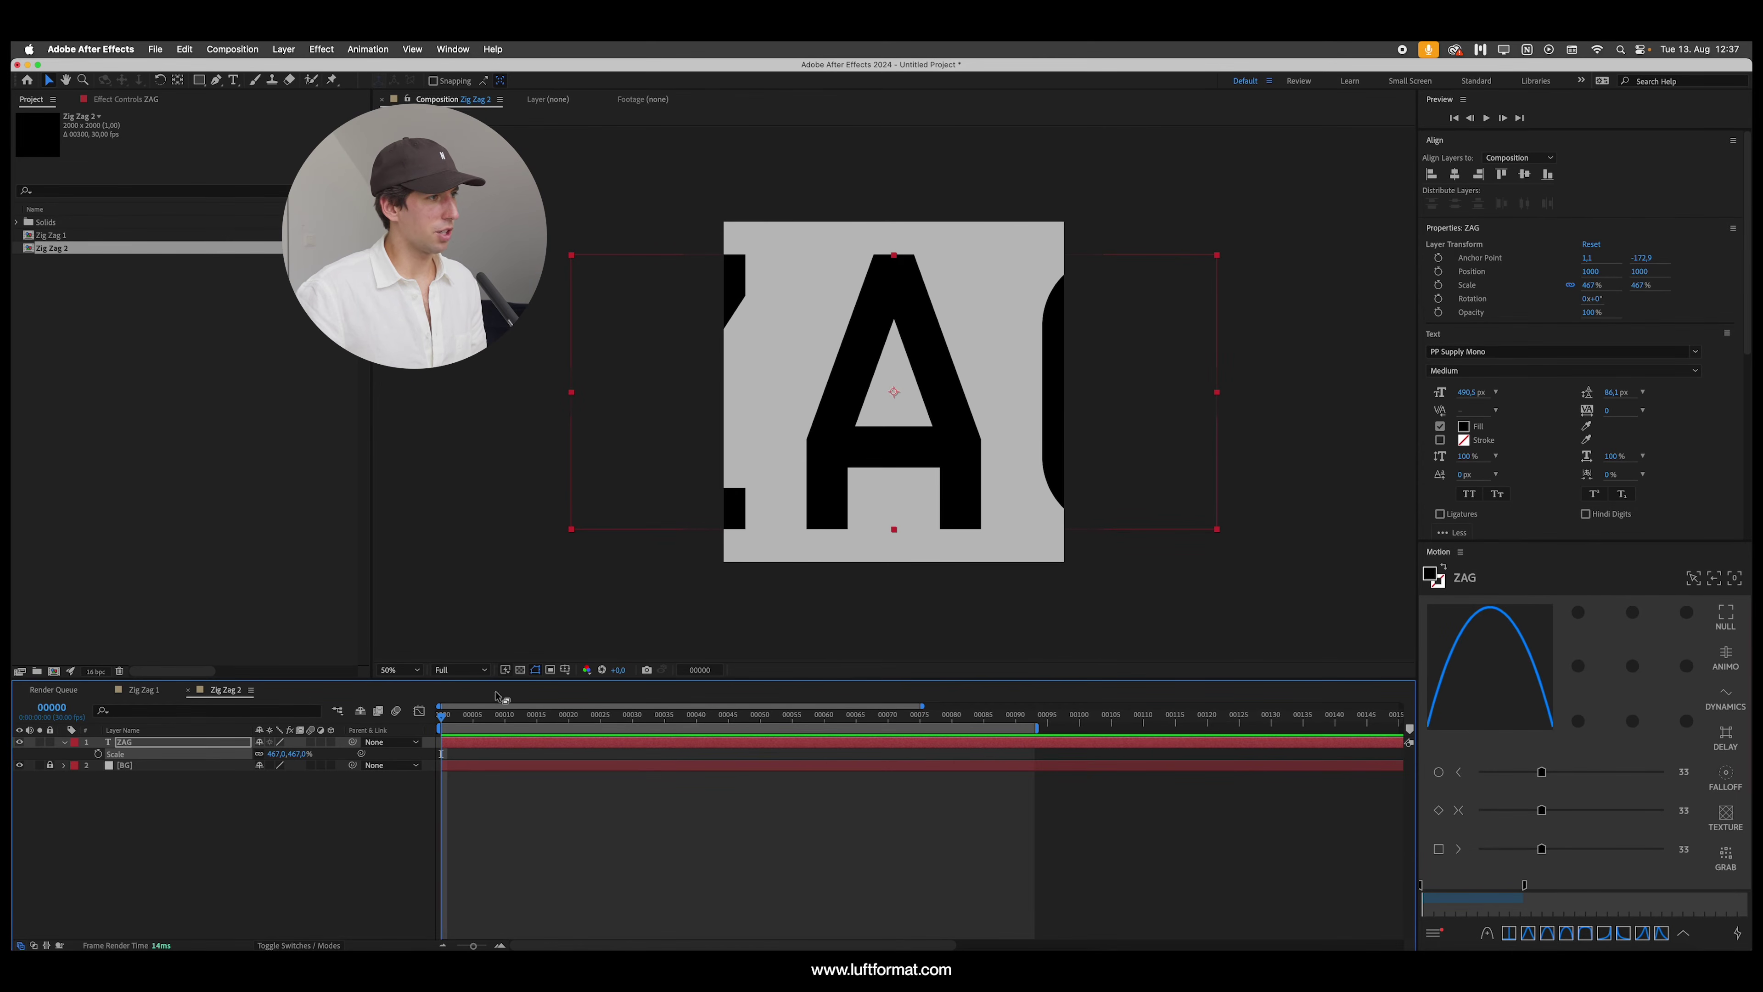
Step: Move the ZAG text horizontally to position 2008, 1000 so the Z fills the frame, and add a Position keyframe at frame 0
drag(662, 404, 835, 404)
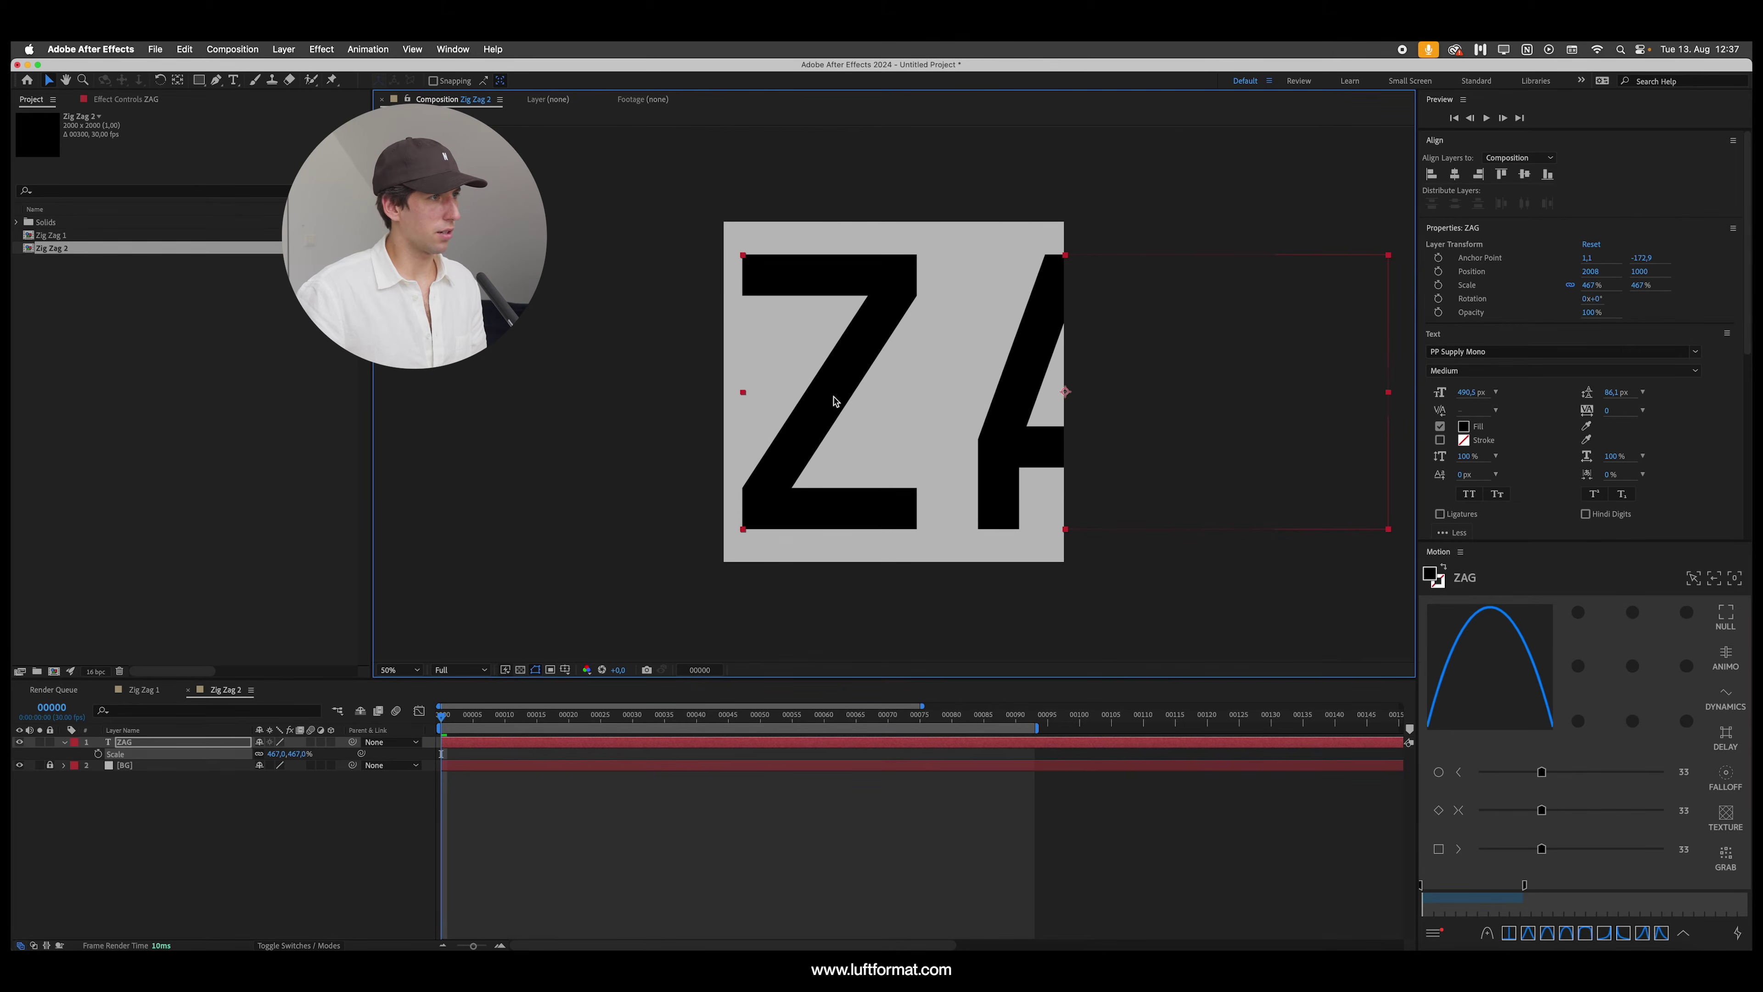
key(p)
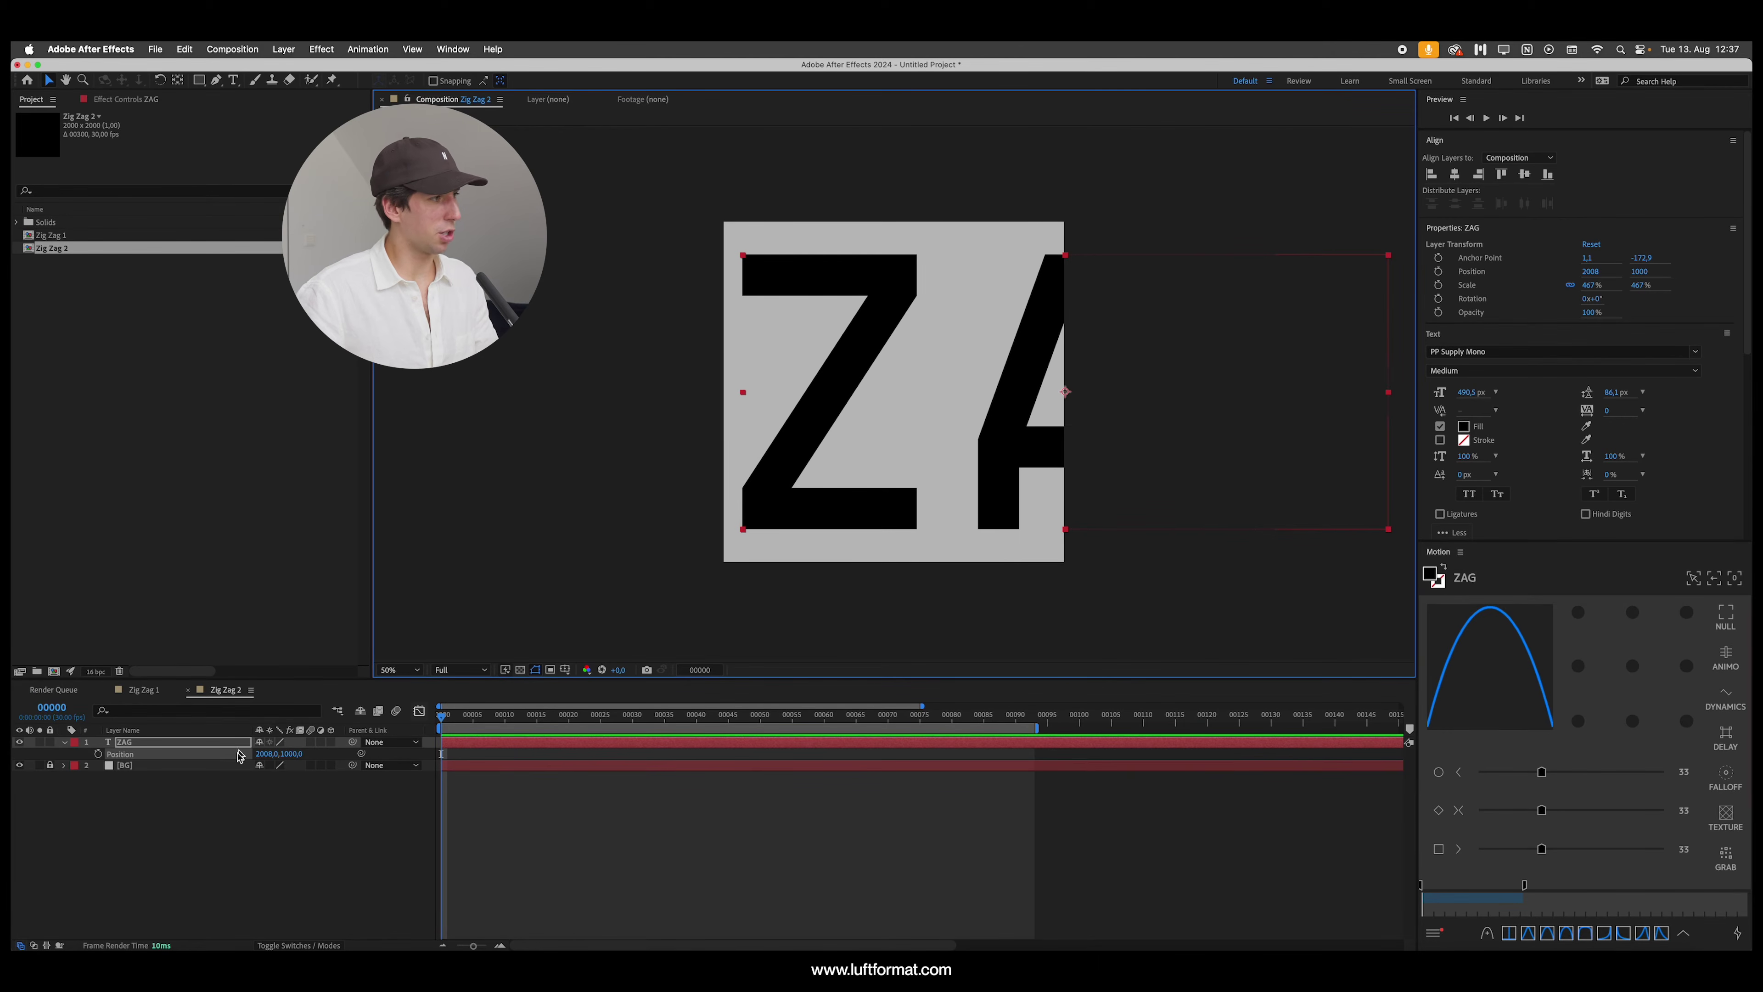
click(99, 754)
Step: At frame 80, move the ZAG text horizontally to position 0, 1000 so the G fills the frame, and play the motion
drag(499, 724, 950, 744)
drag(1300, 431, 954, 463)
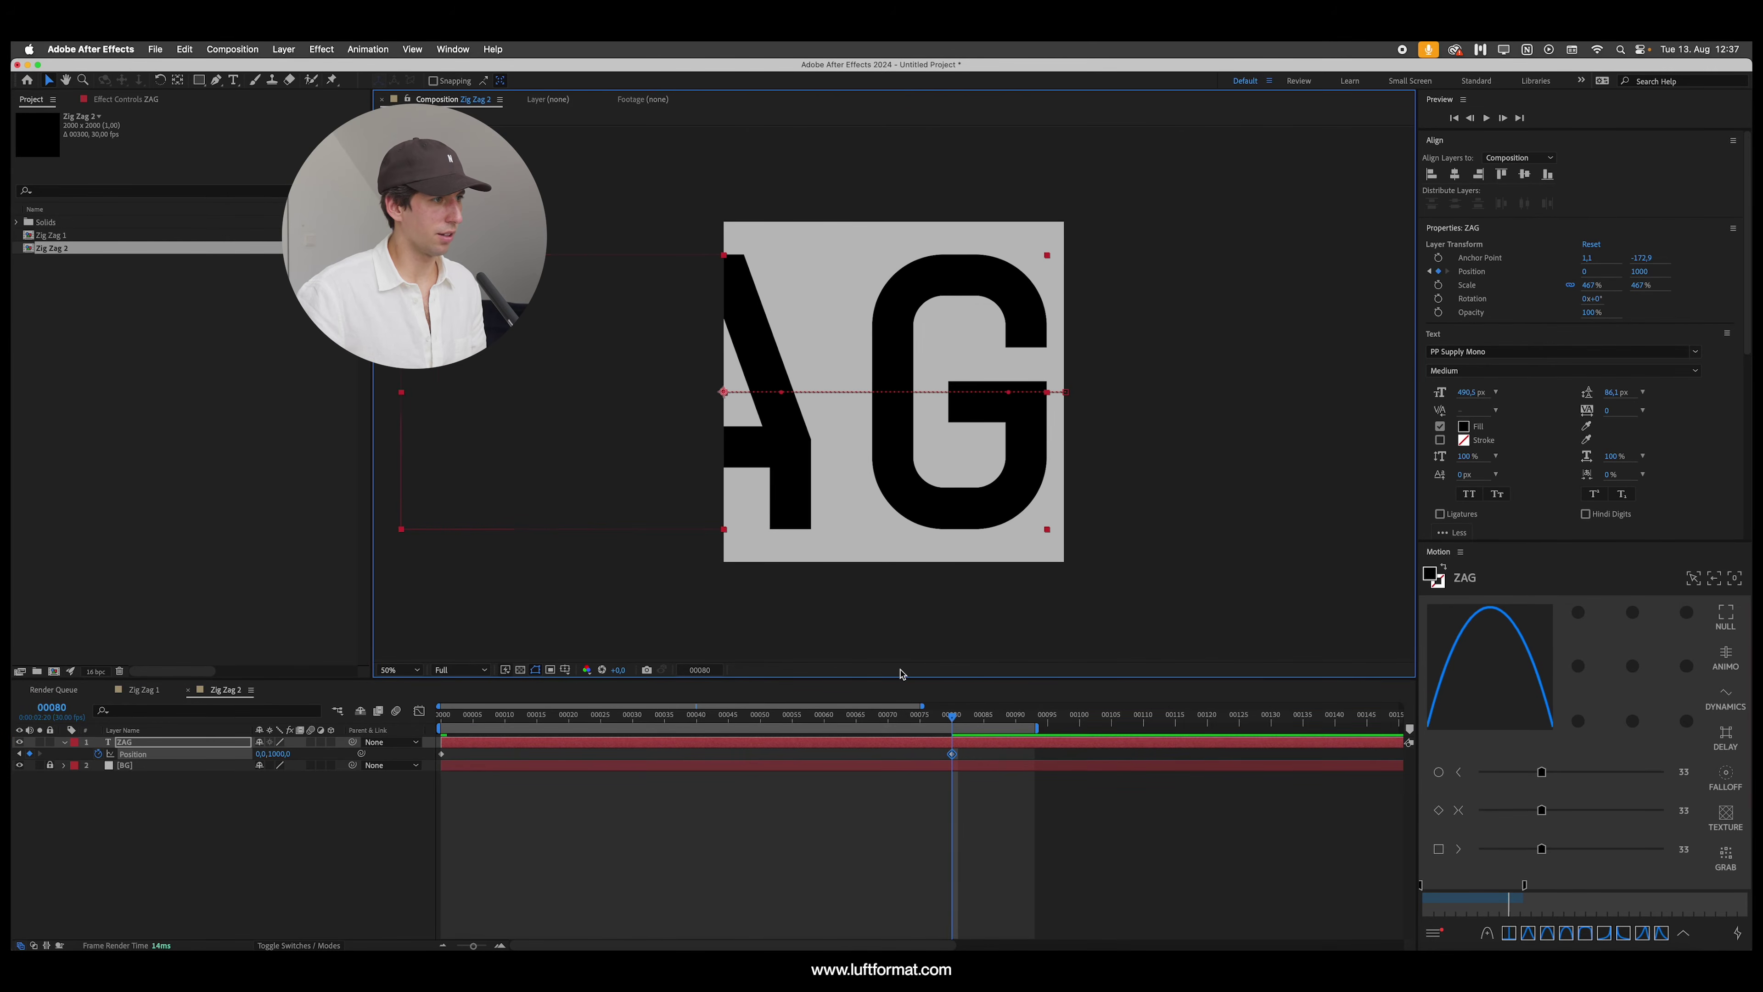
key(space)
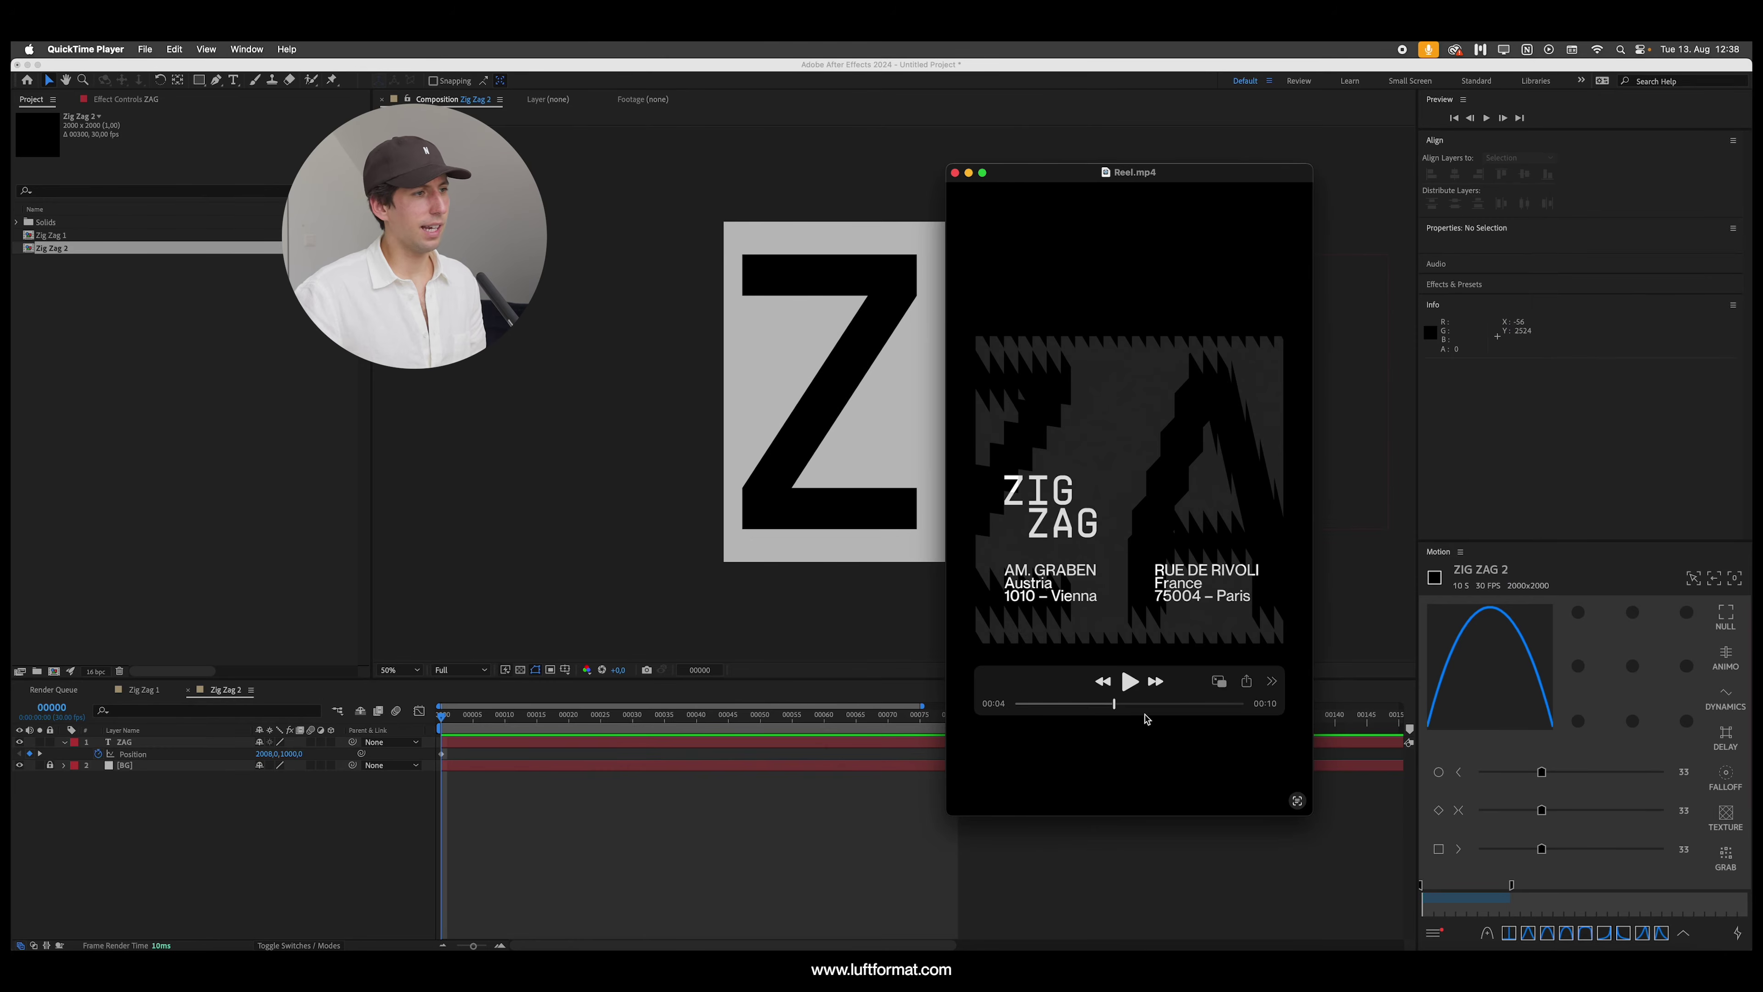
Step: Scrub Reel.mp4 around 4 seconds to examine the stepped distortion of the ZAG lettering, and return to After Effects
drag(1117, 705, 1109, 709)
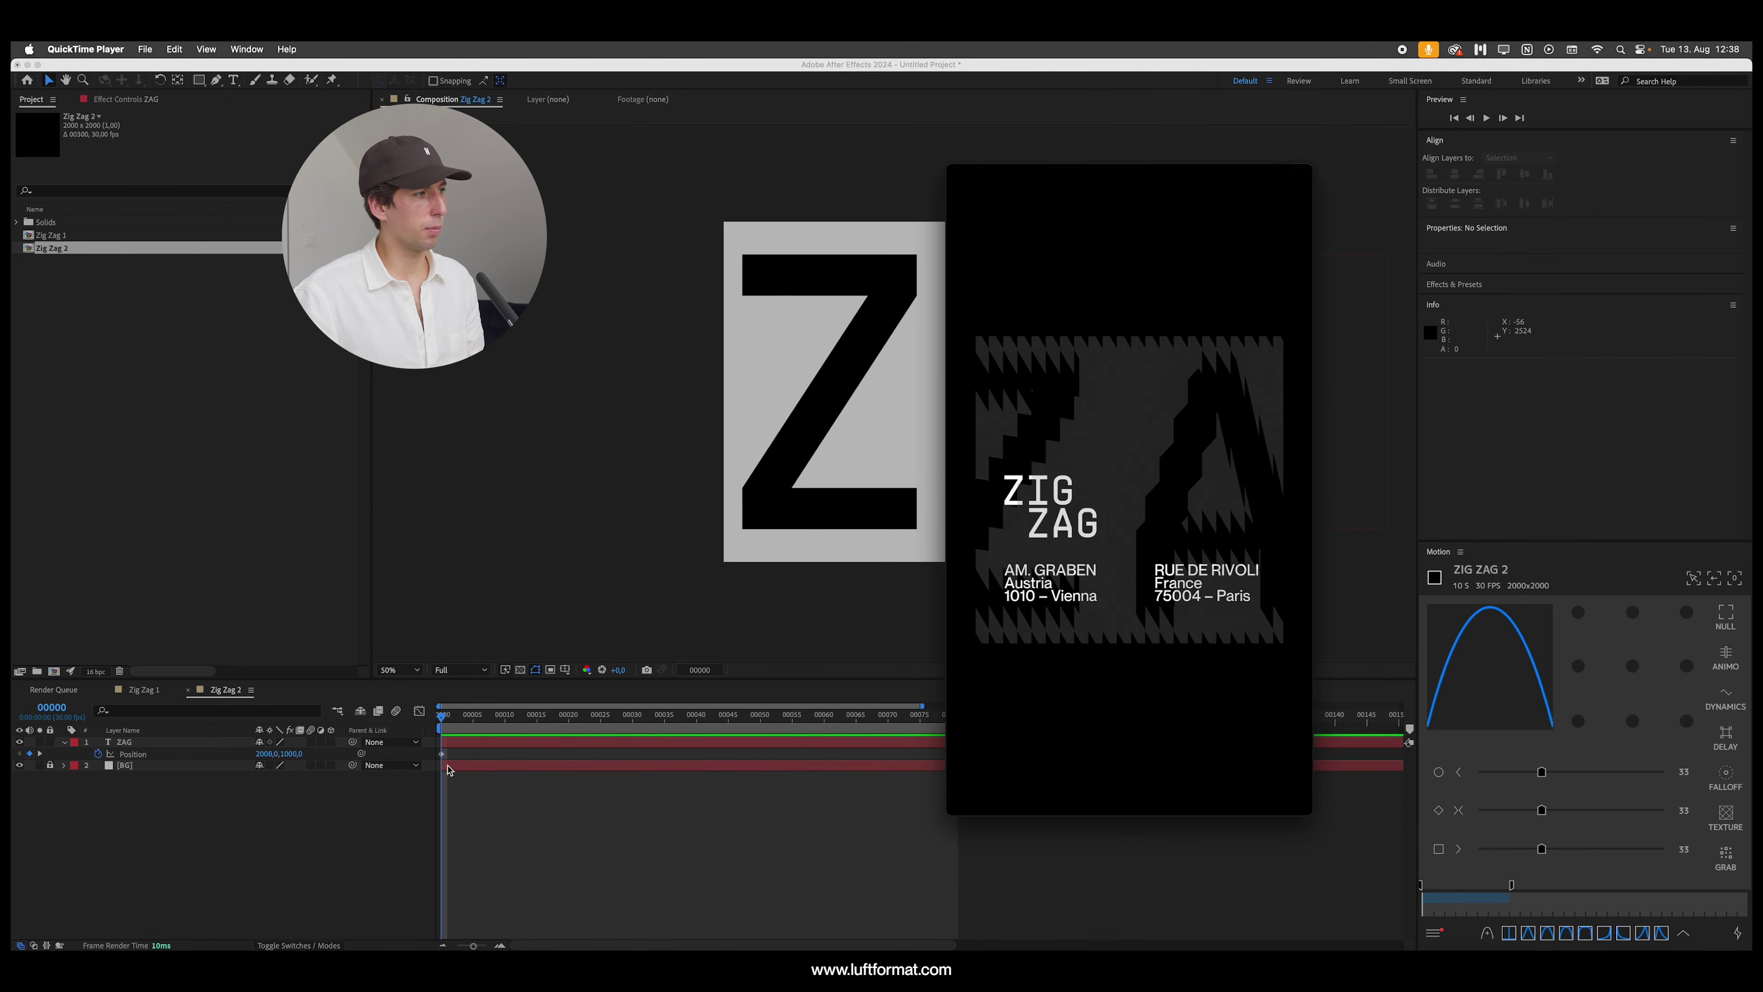
click(450, 767)
Step: Add an adjustment layer above the ZAG text and rename it Wave Warp
click(121, 742)
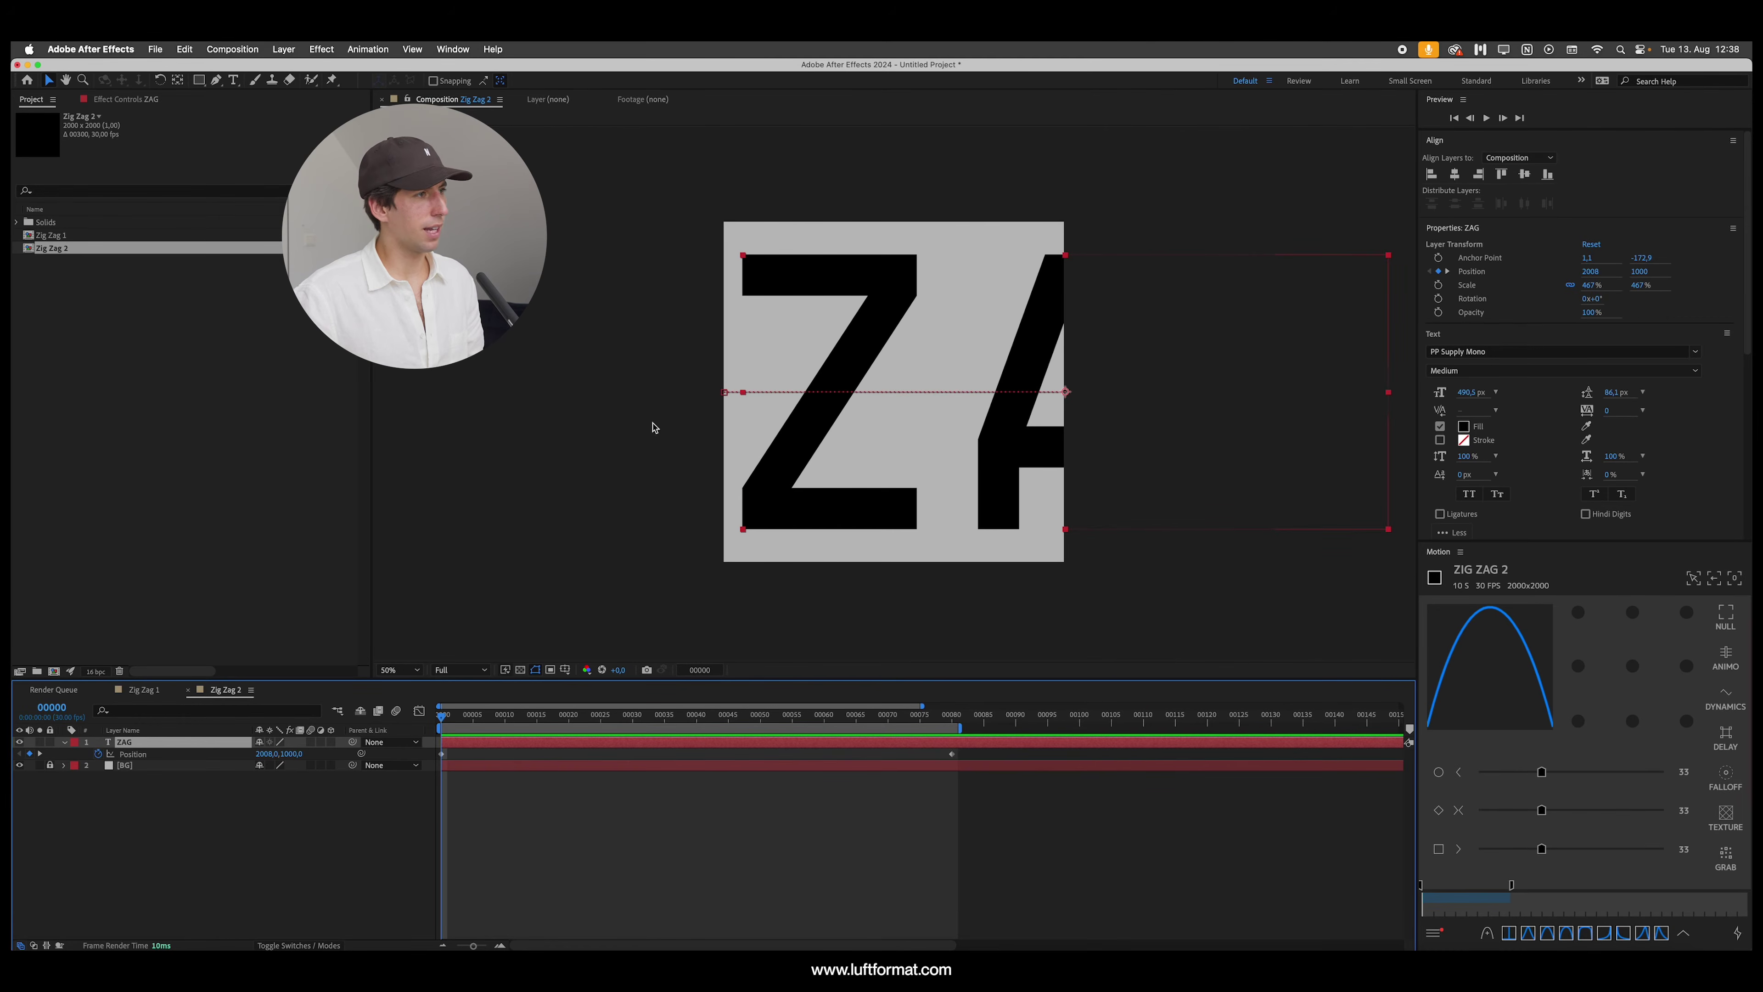
click(501, 791)
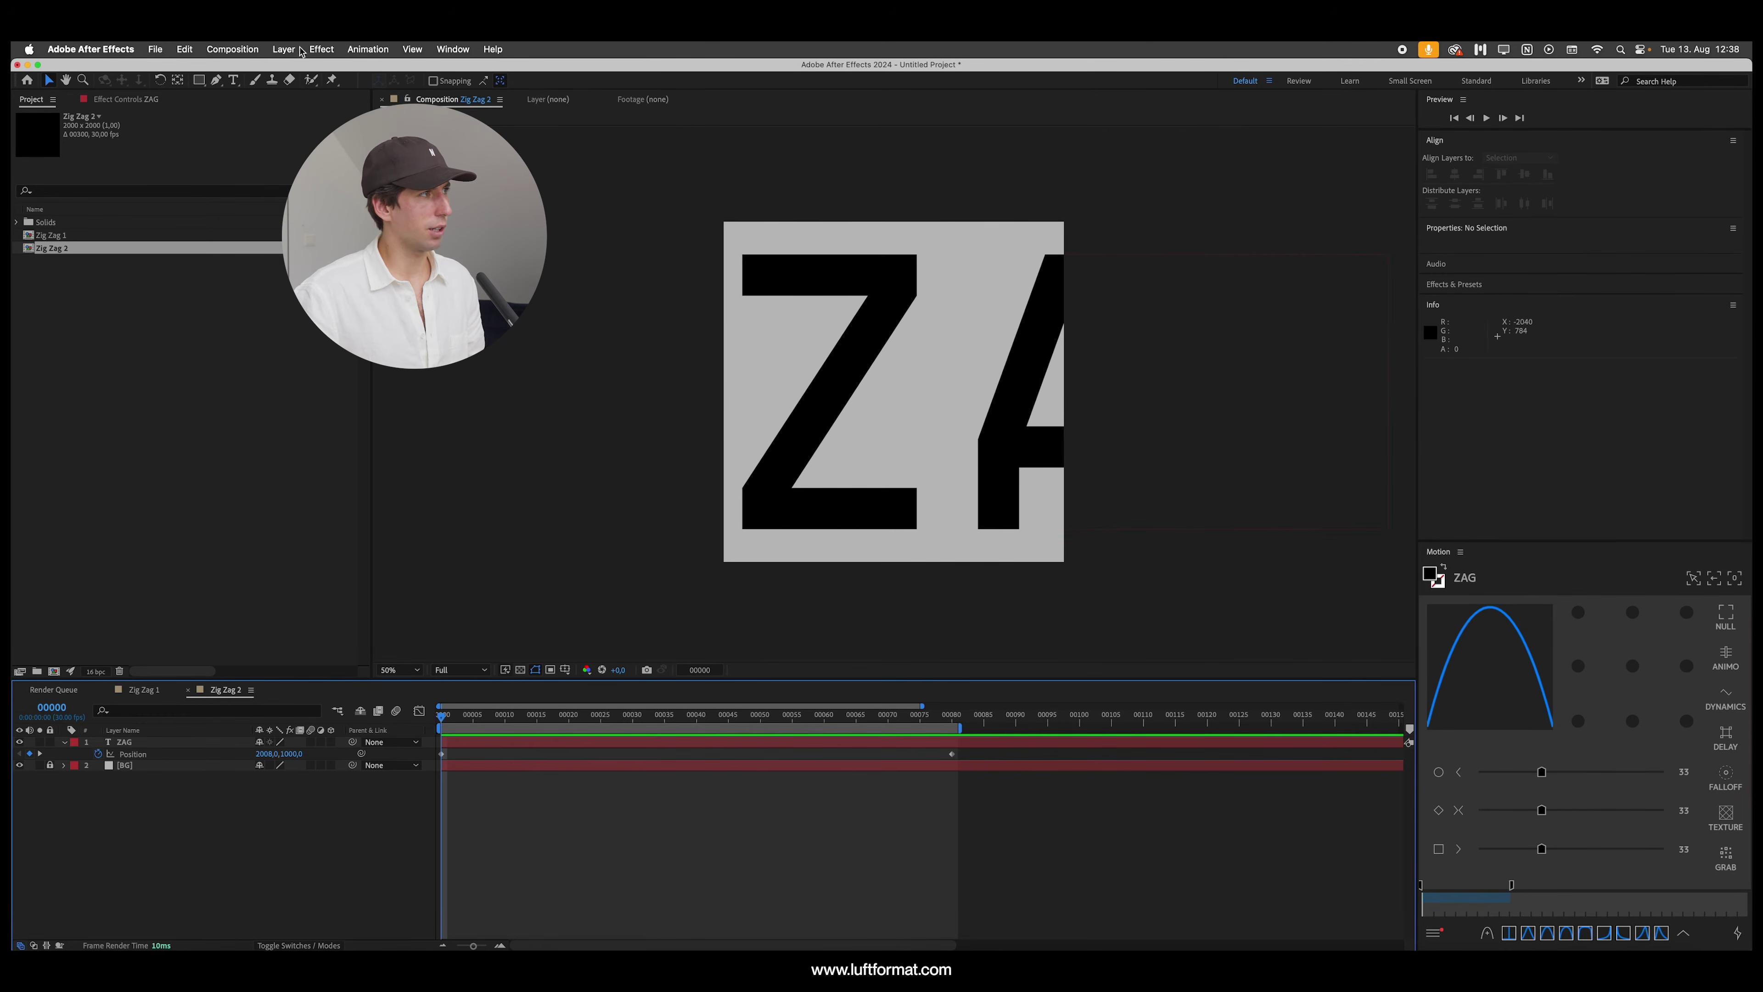
click(283, 49)
mouse_move(289, 71)
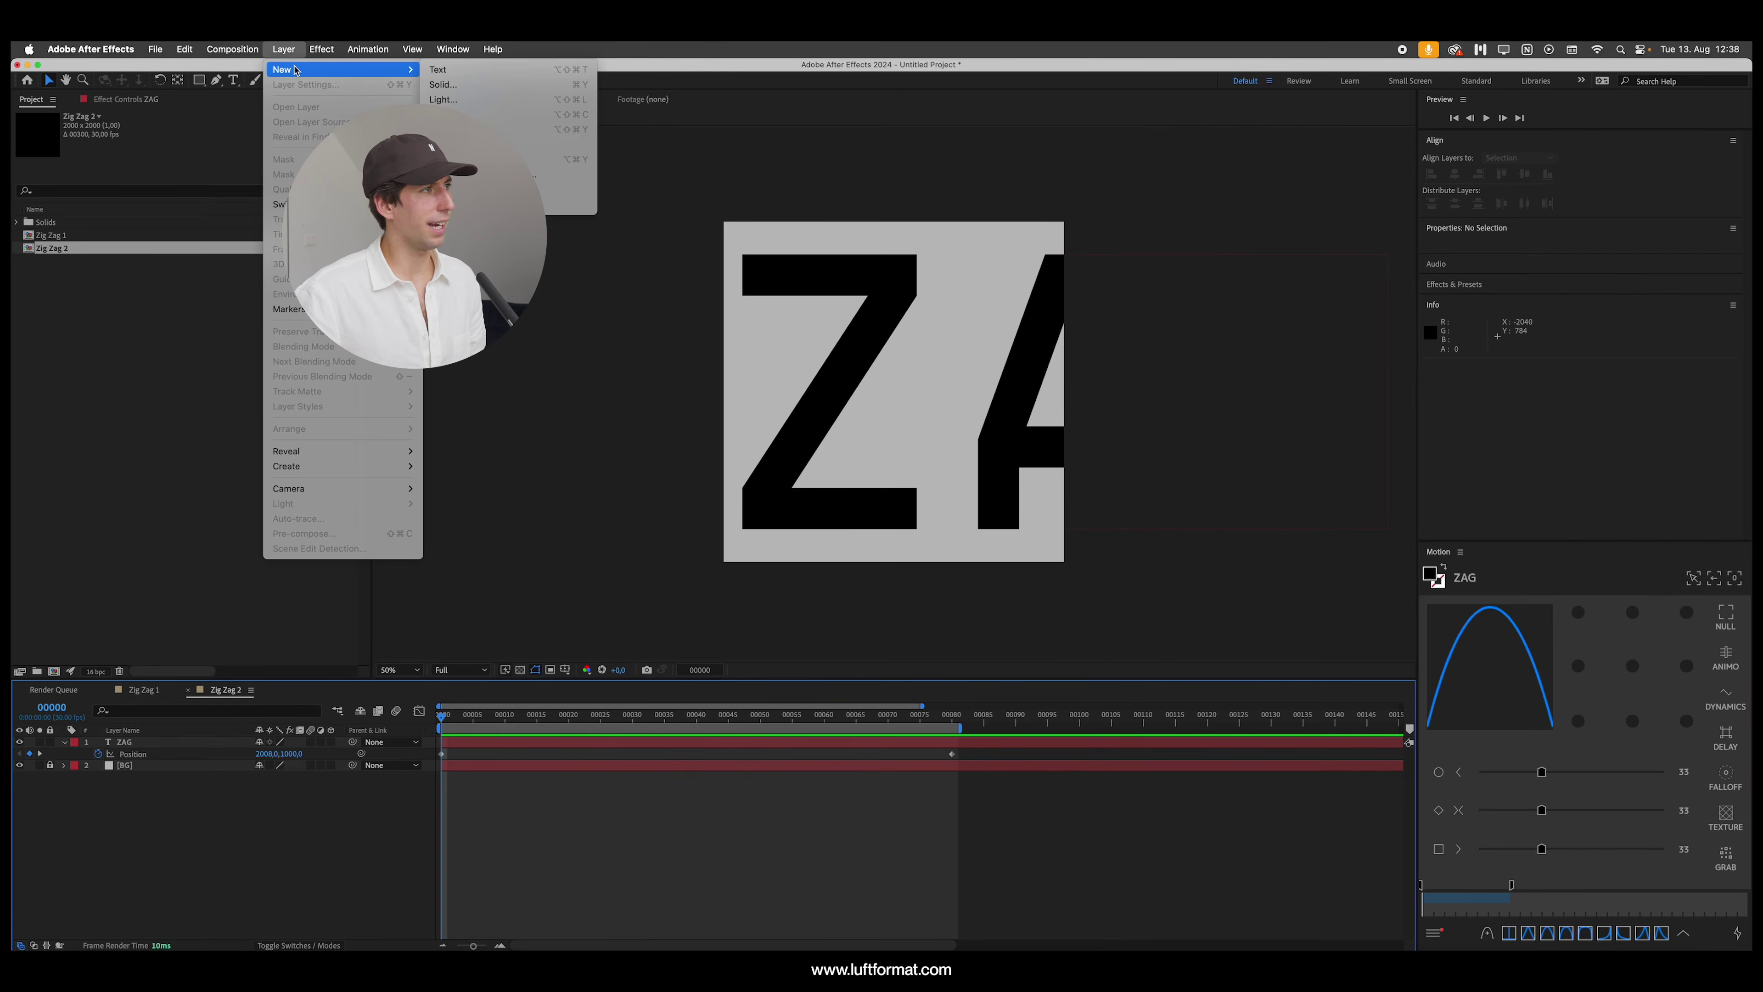
click(486, 159)
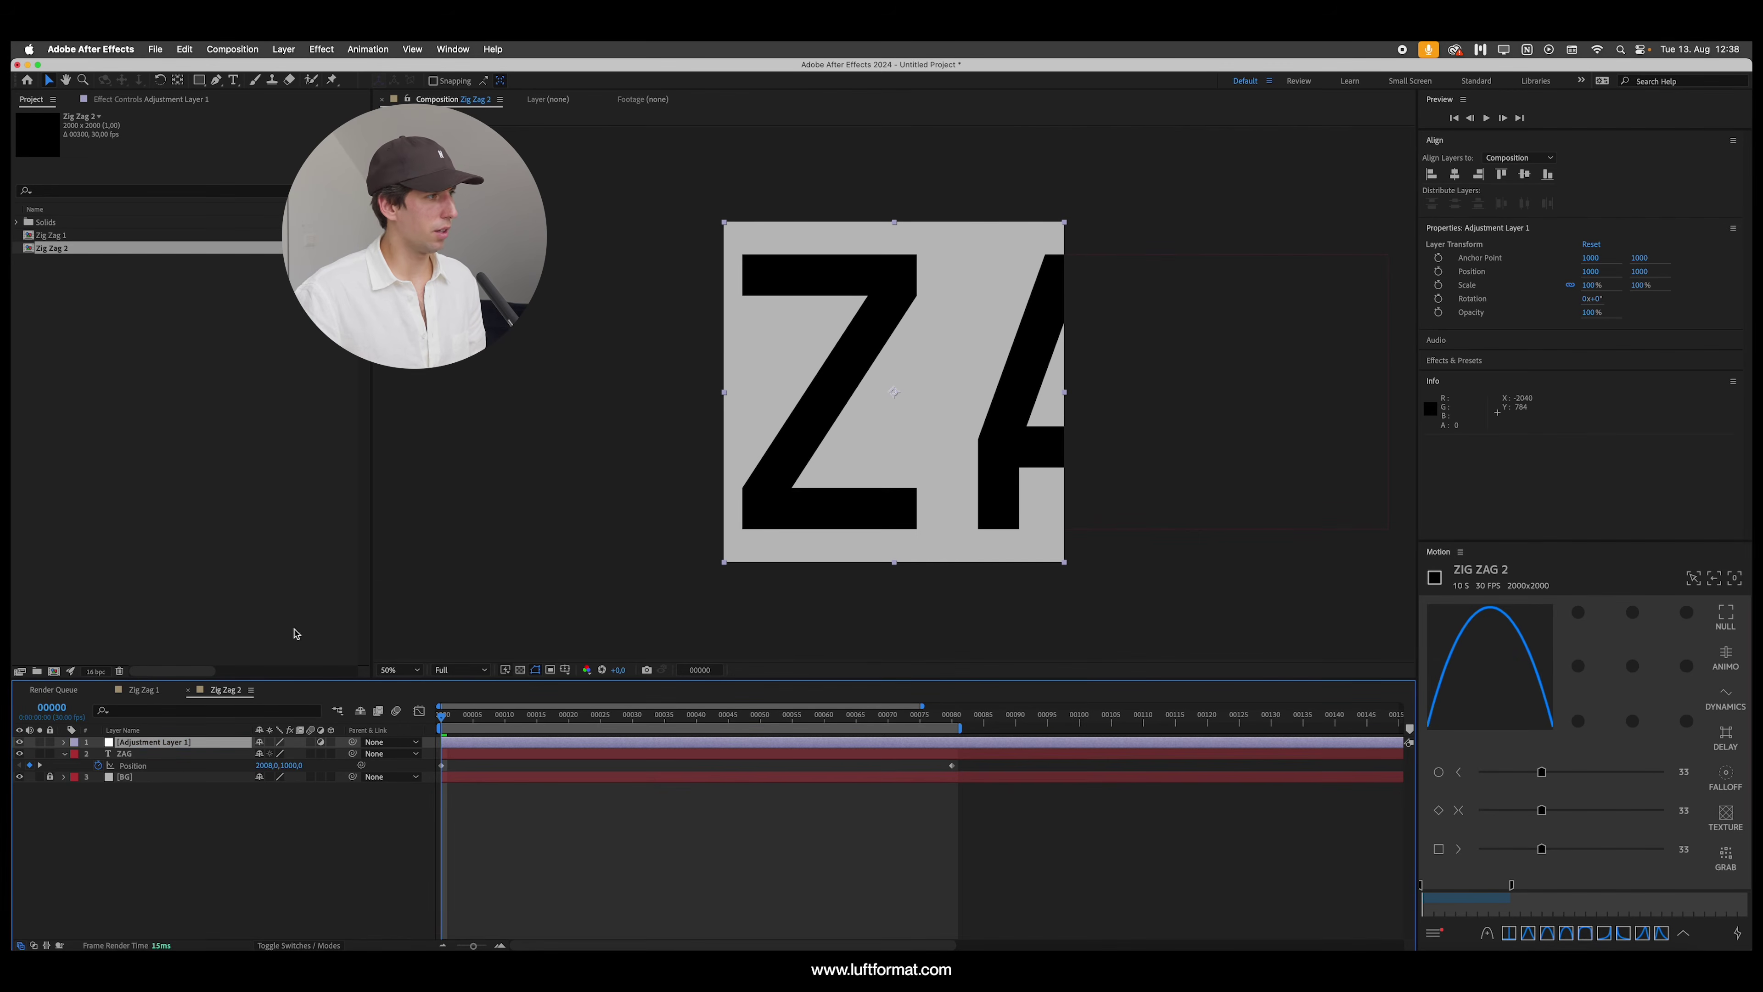
key(Return)
text(Wave Warp)
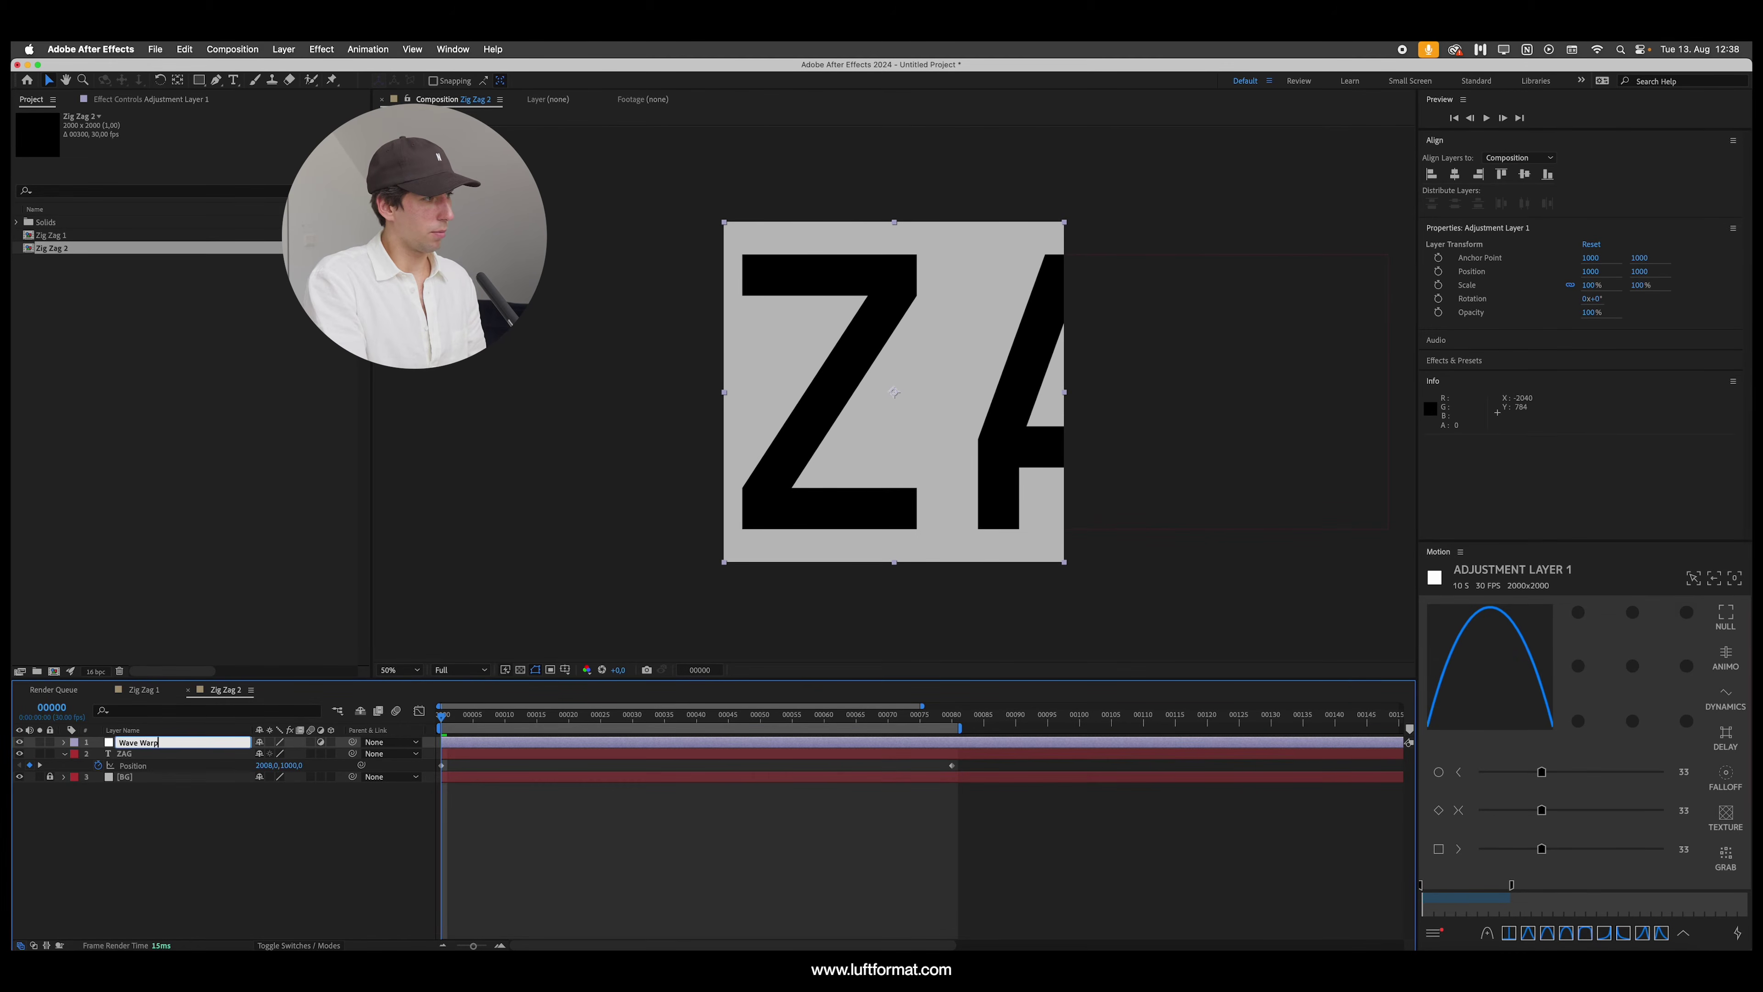
key(Return)
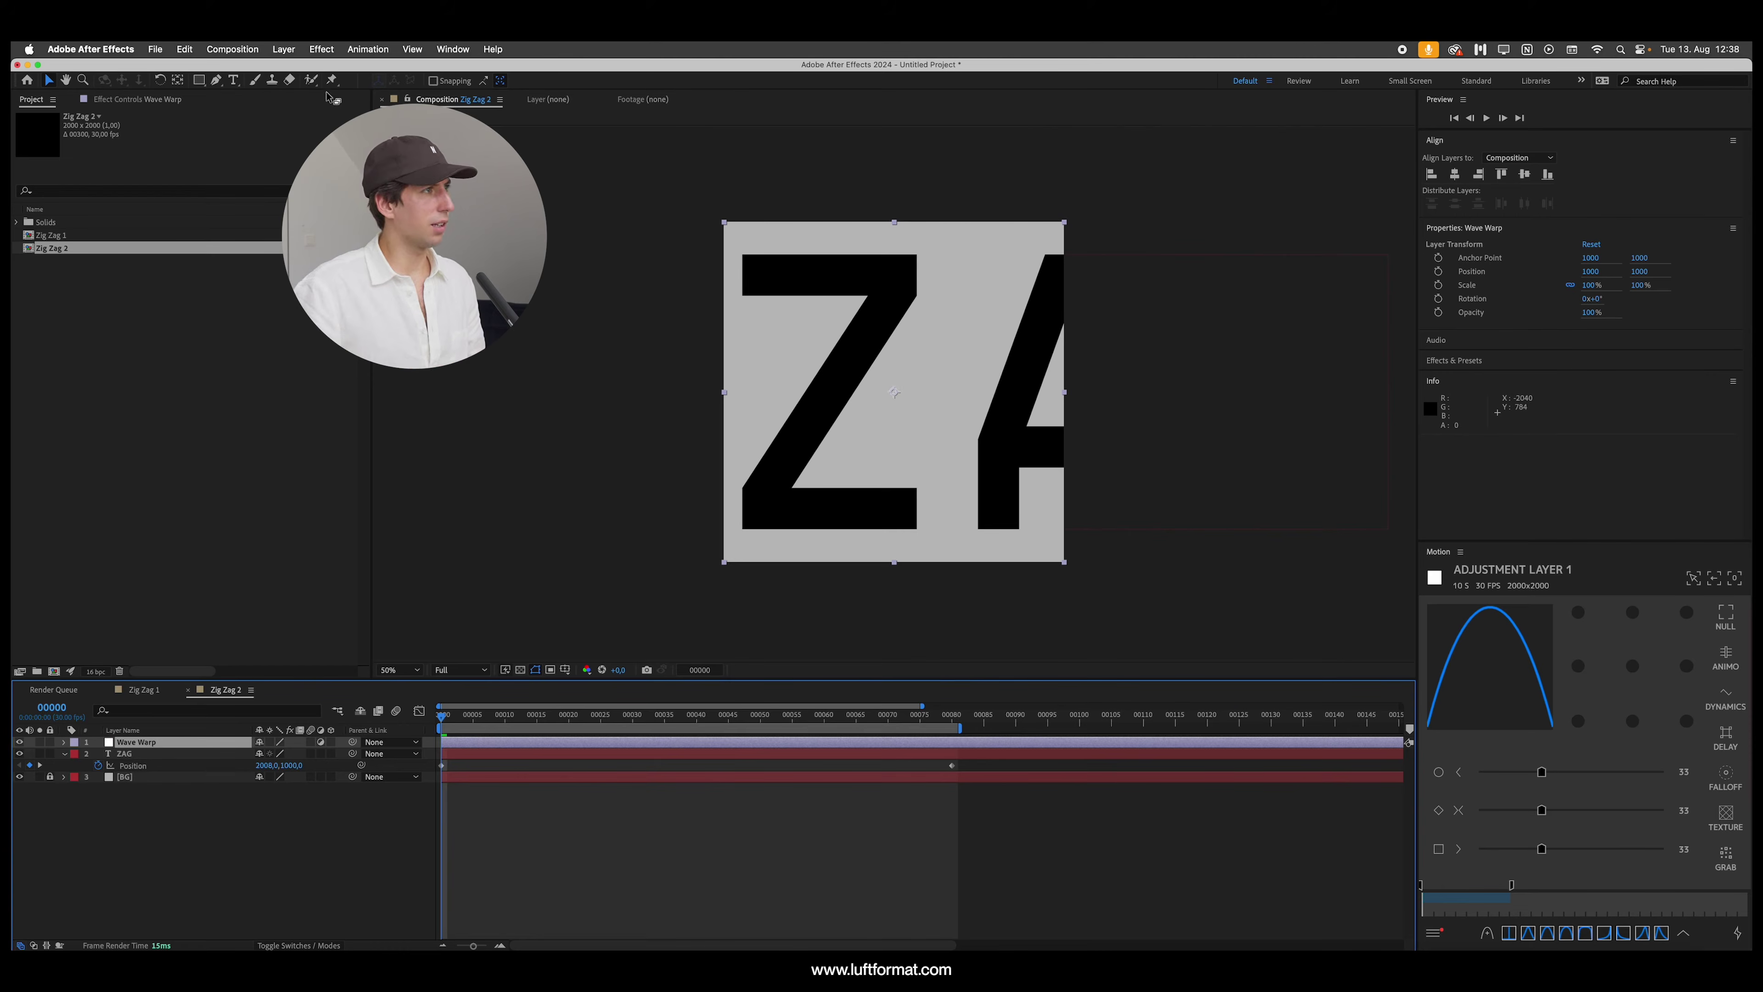
Step: Apply the Wave Warp distortion effect to the adjustment layer and scrub the early frames to check the lettering
click(328, 50)
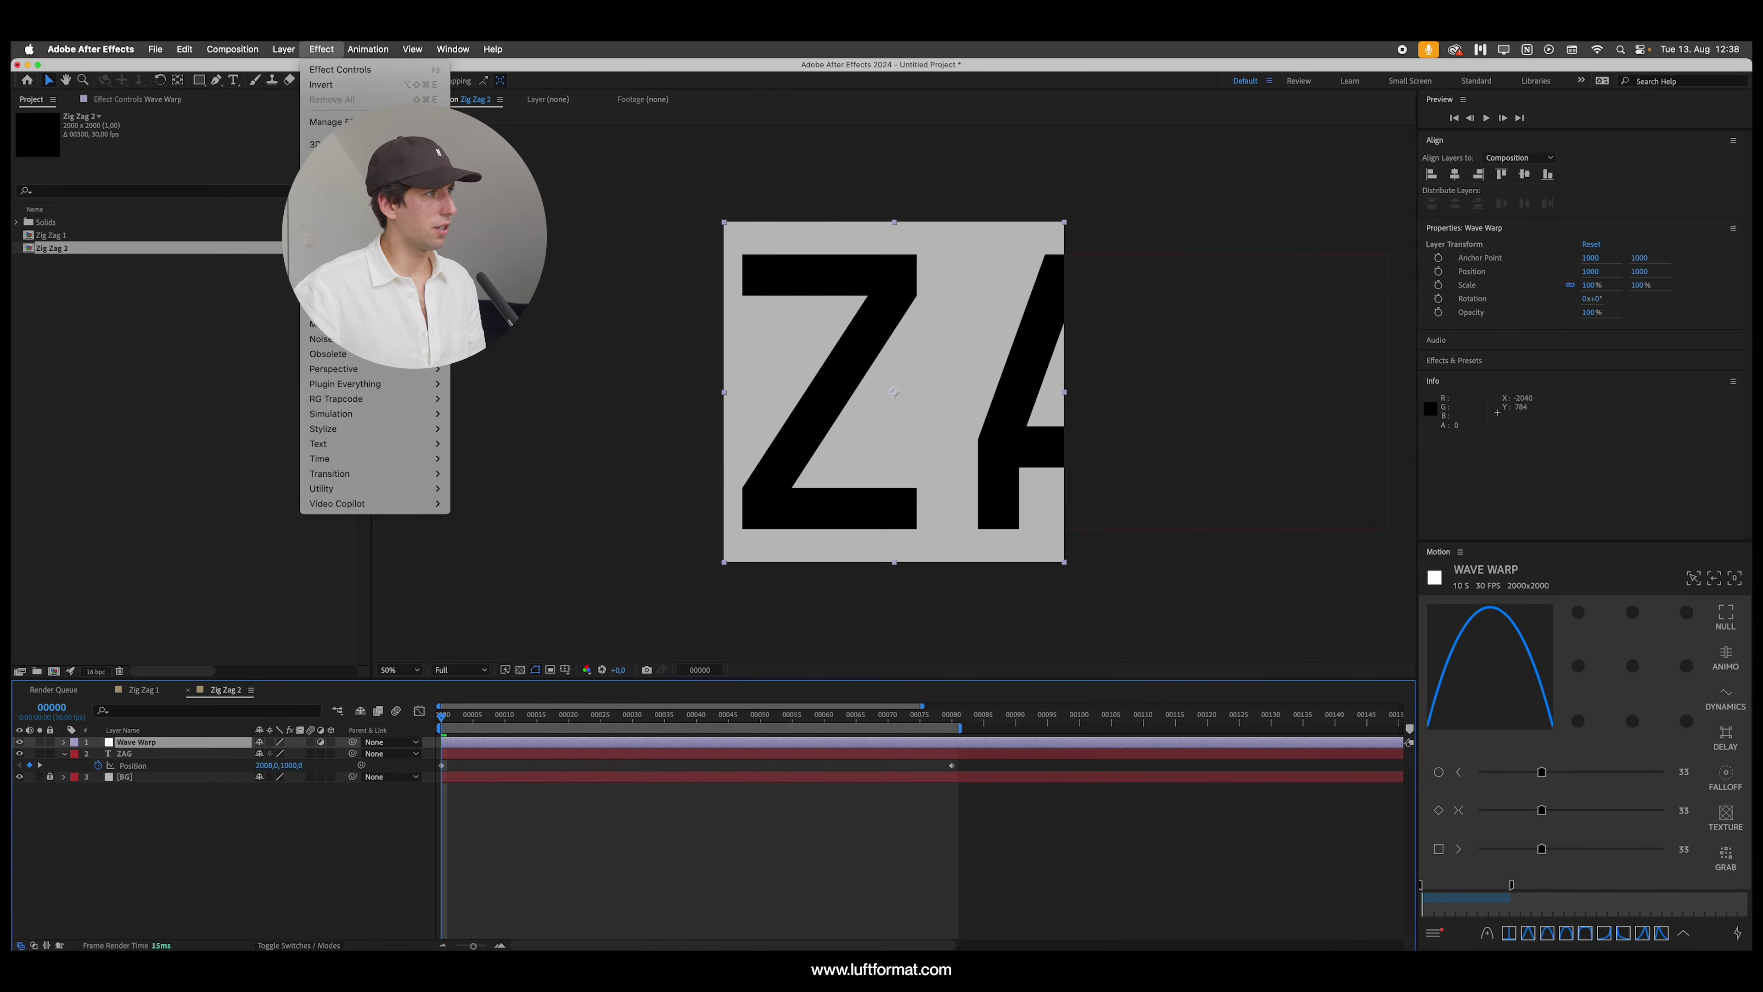
mouse_move(334, 249)
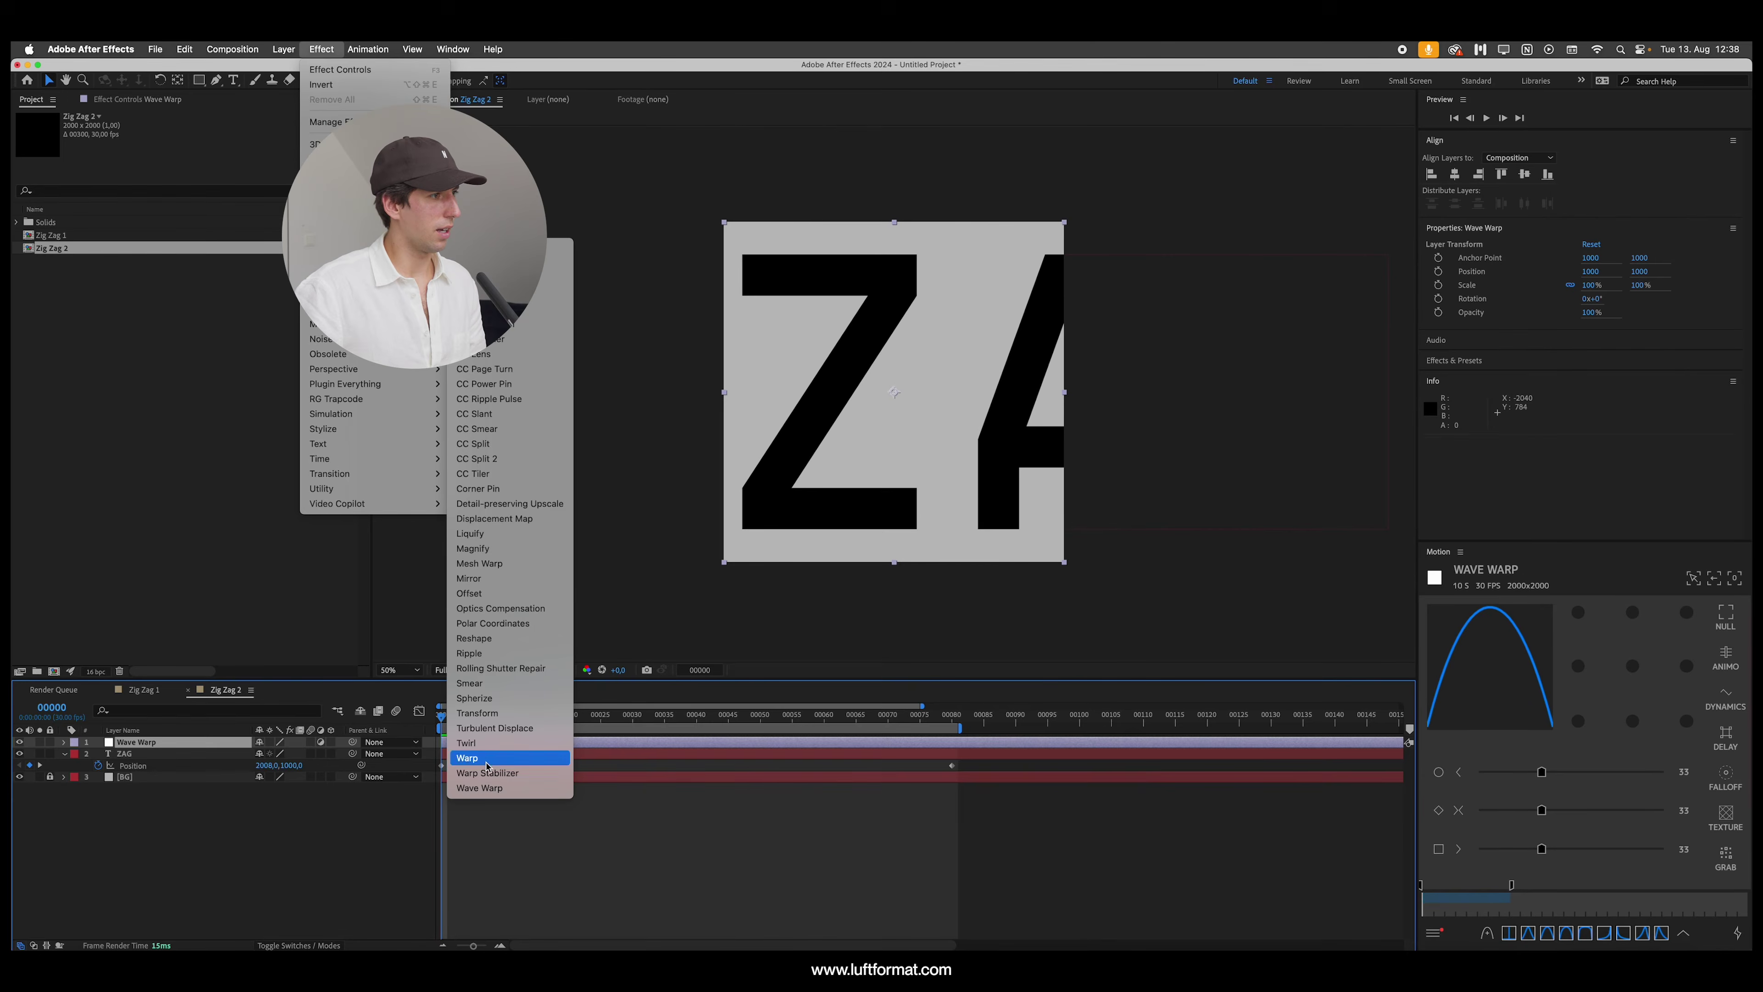
click(480, 788)
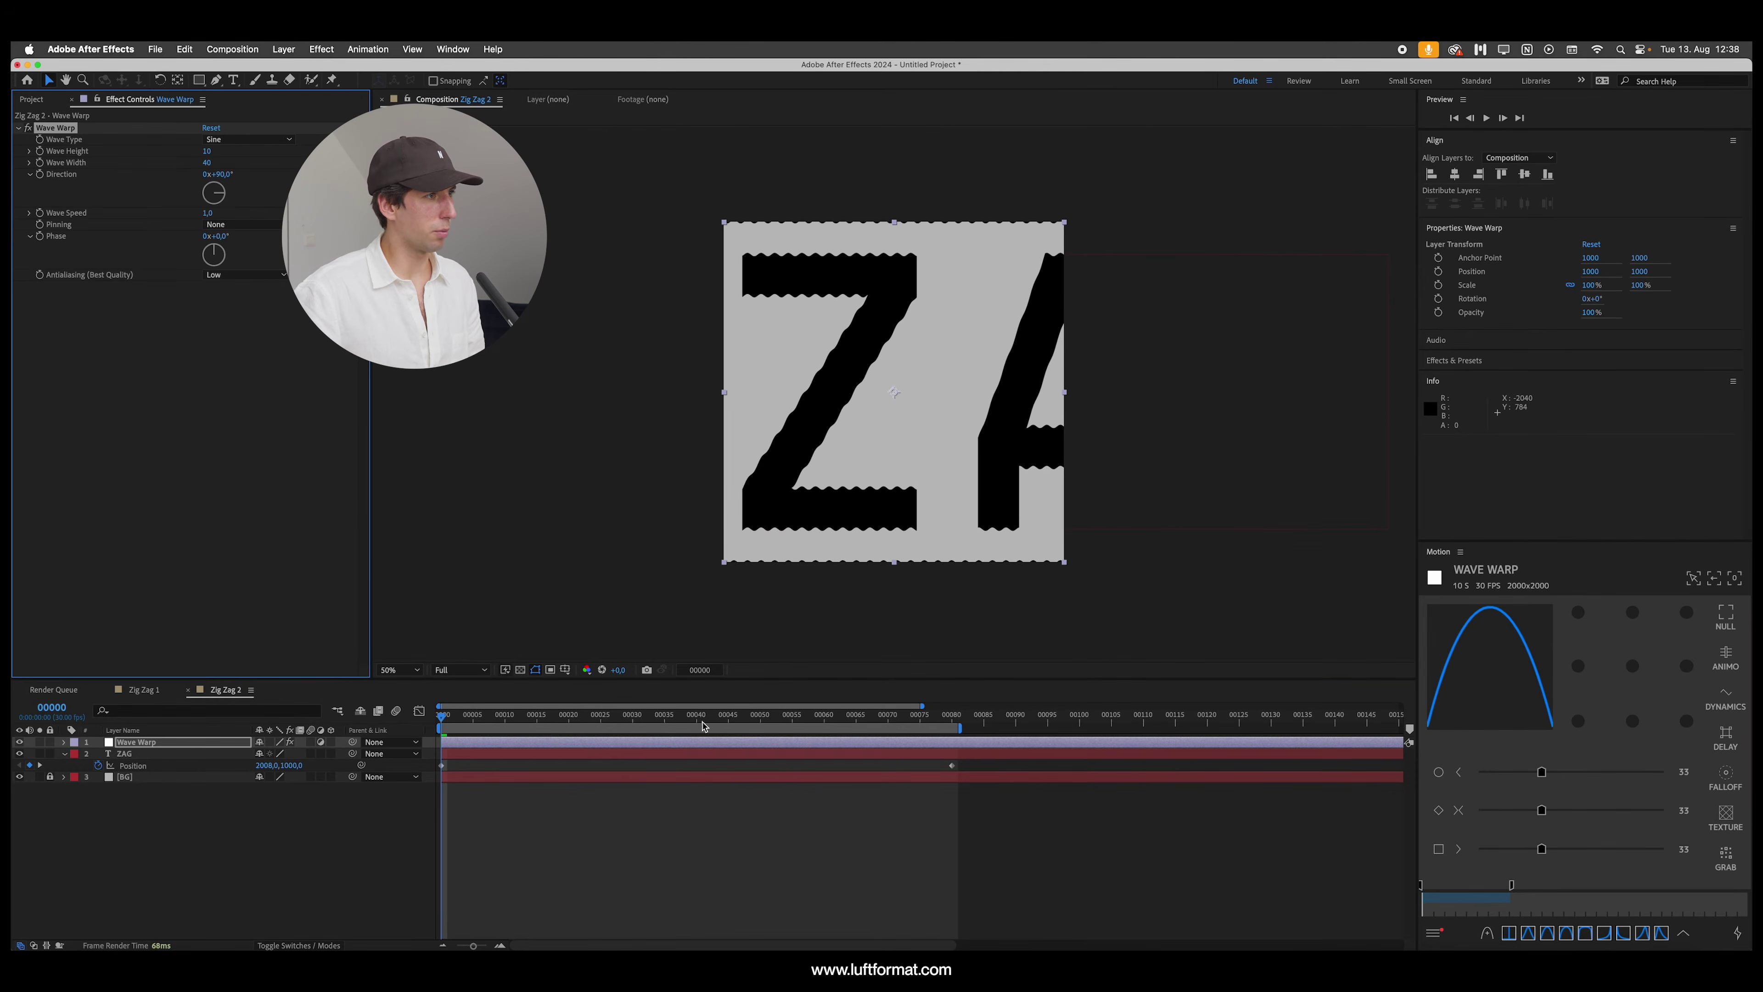
drag(486, 715, 592, 719)
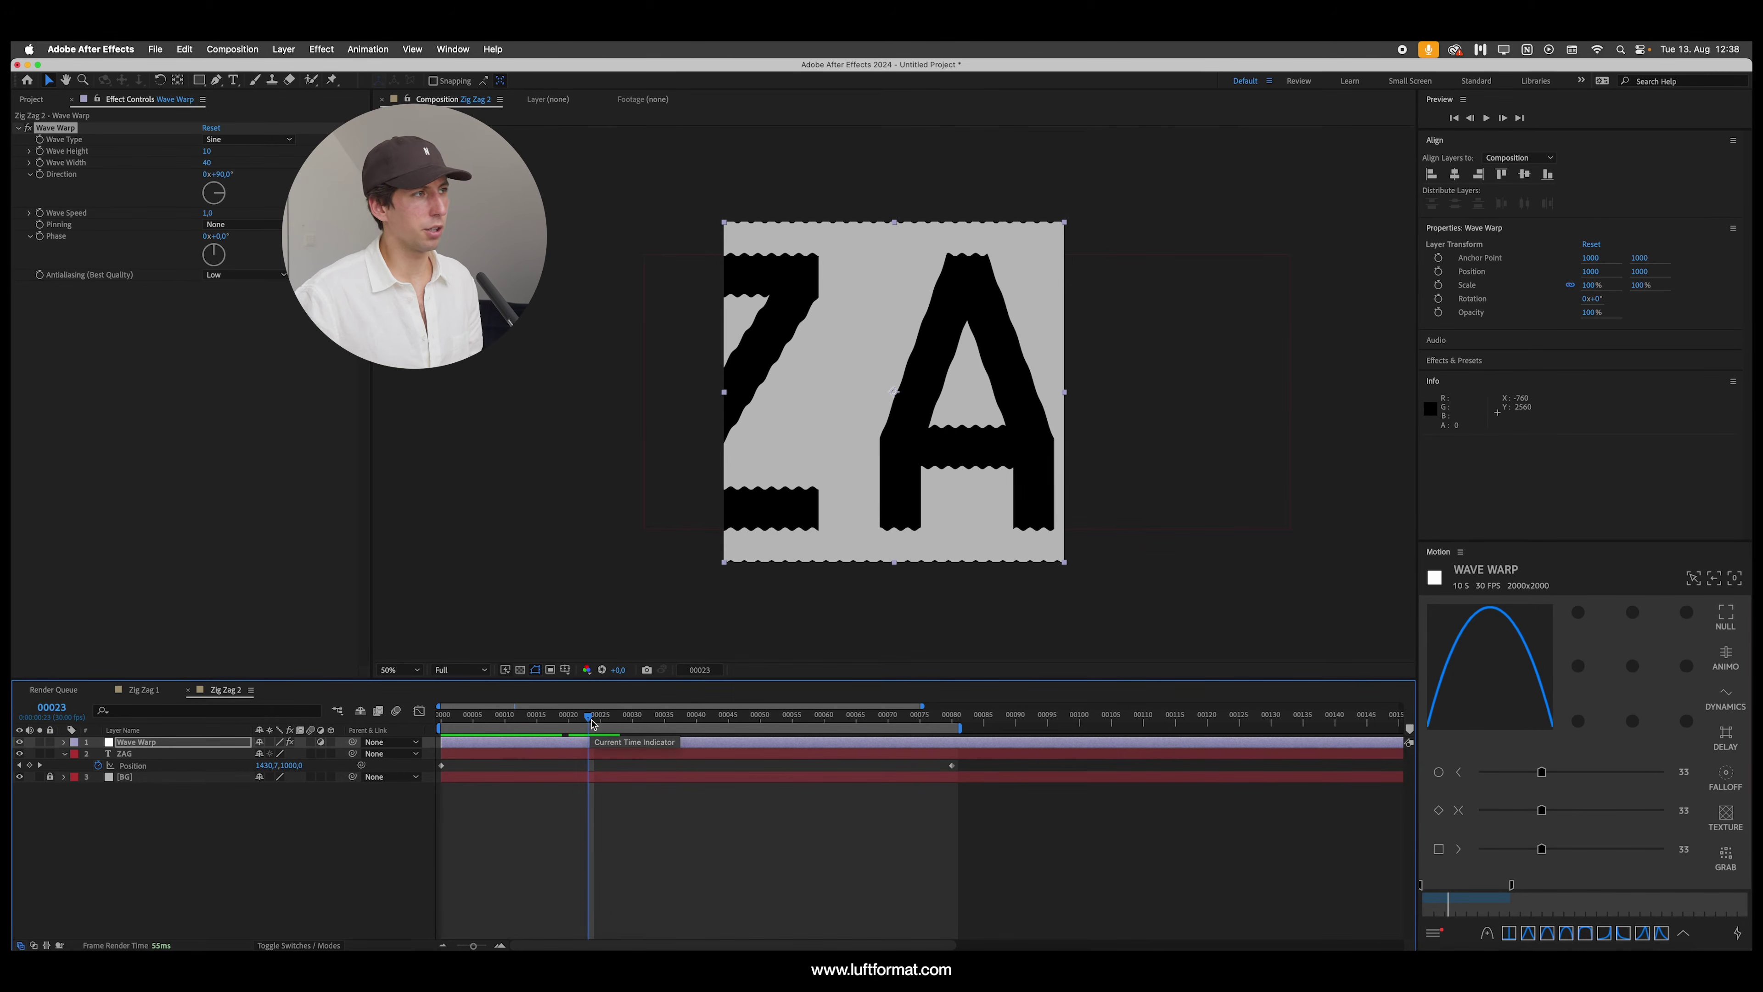
drag(574, 720, 441, 719)
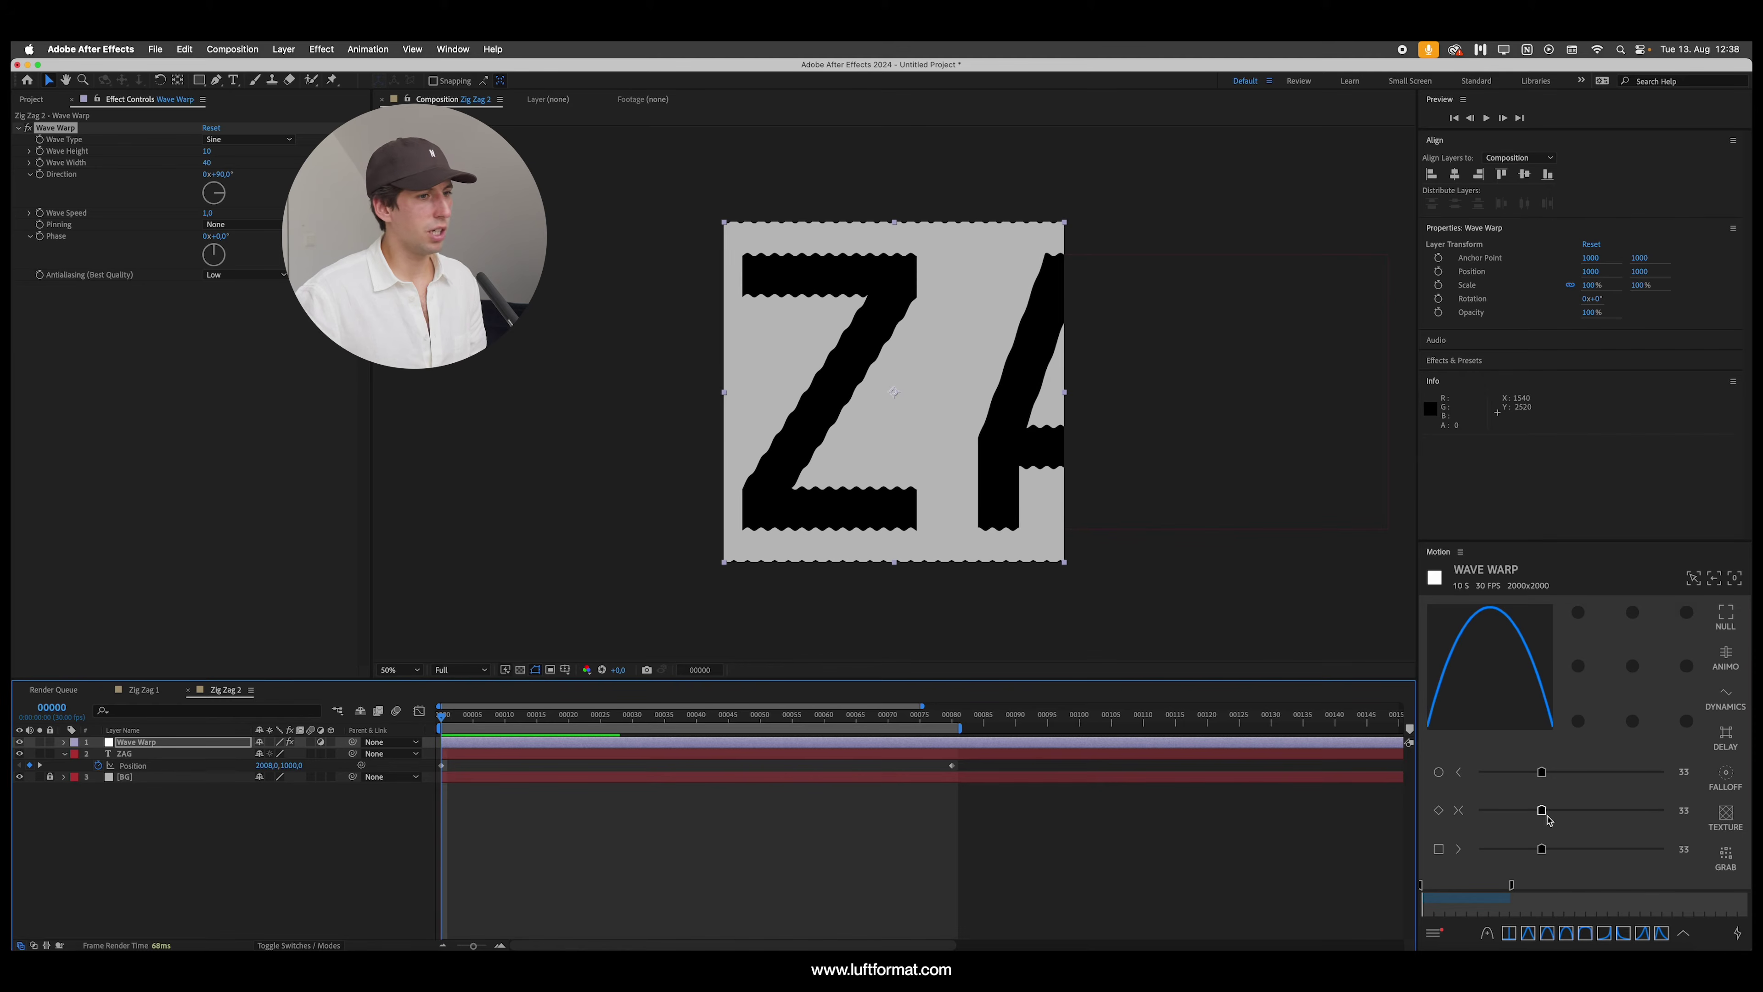
Step: Compare with the reference reel, return to After Effects and set the effect's wave type to Sawtooth
click(1544, 938)
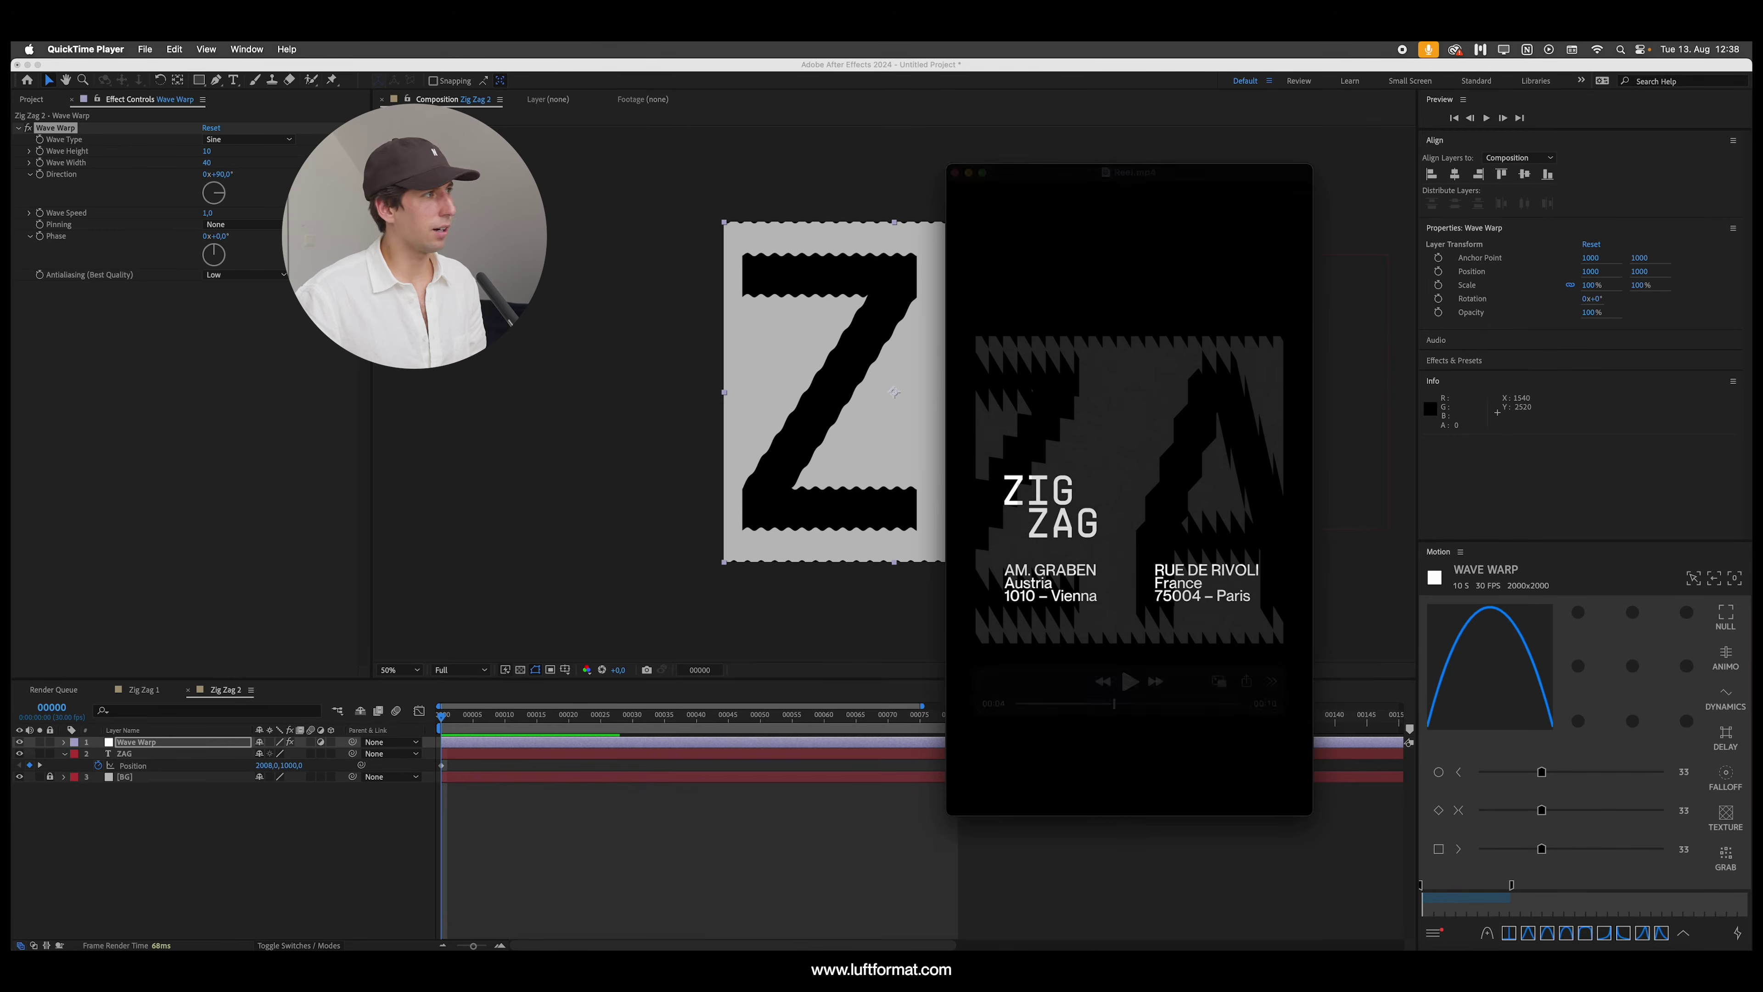
click(124, 162)
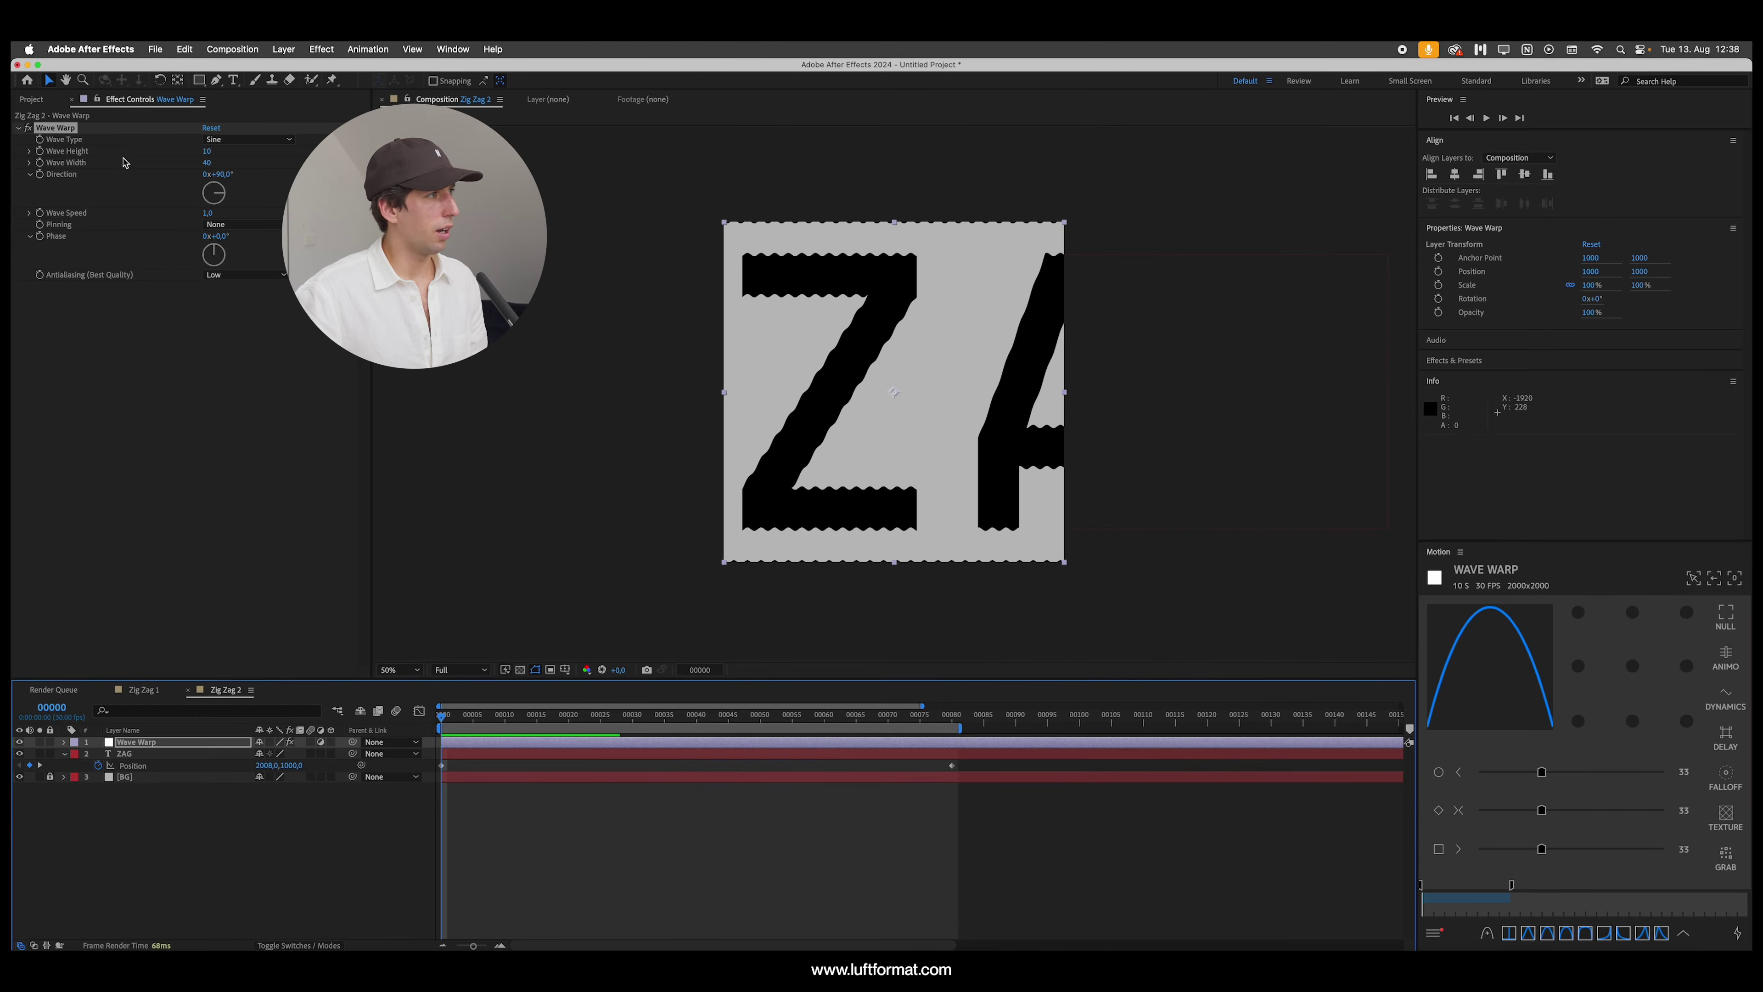
click(250, 140)
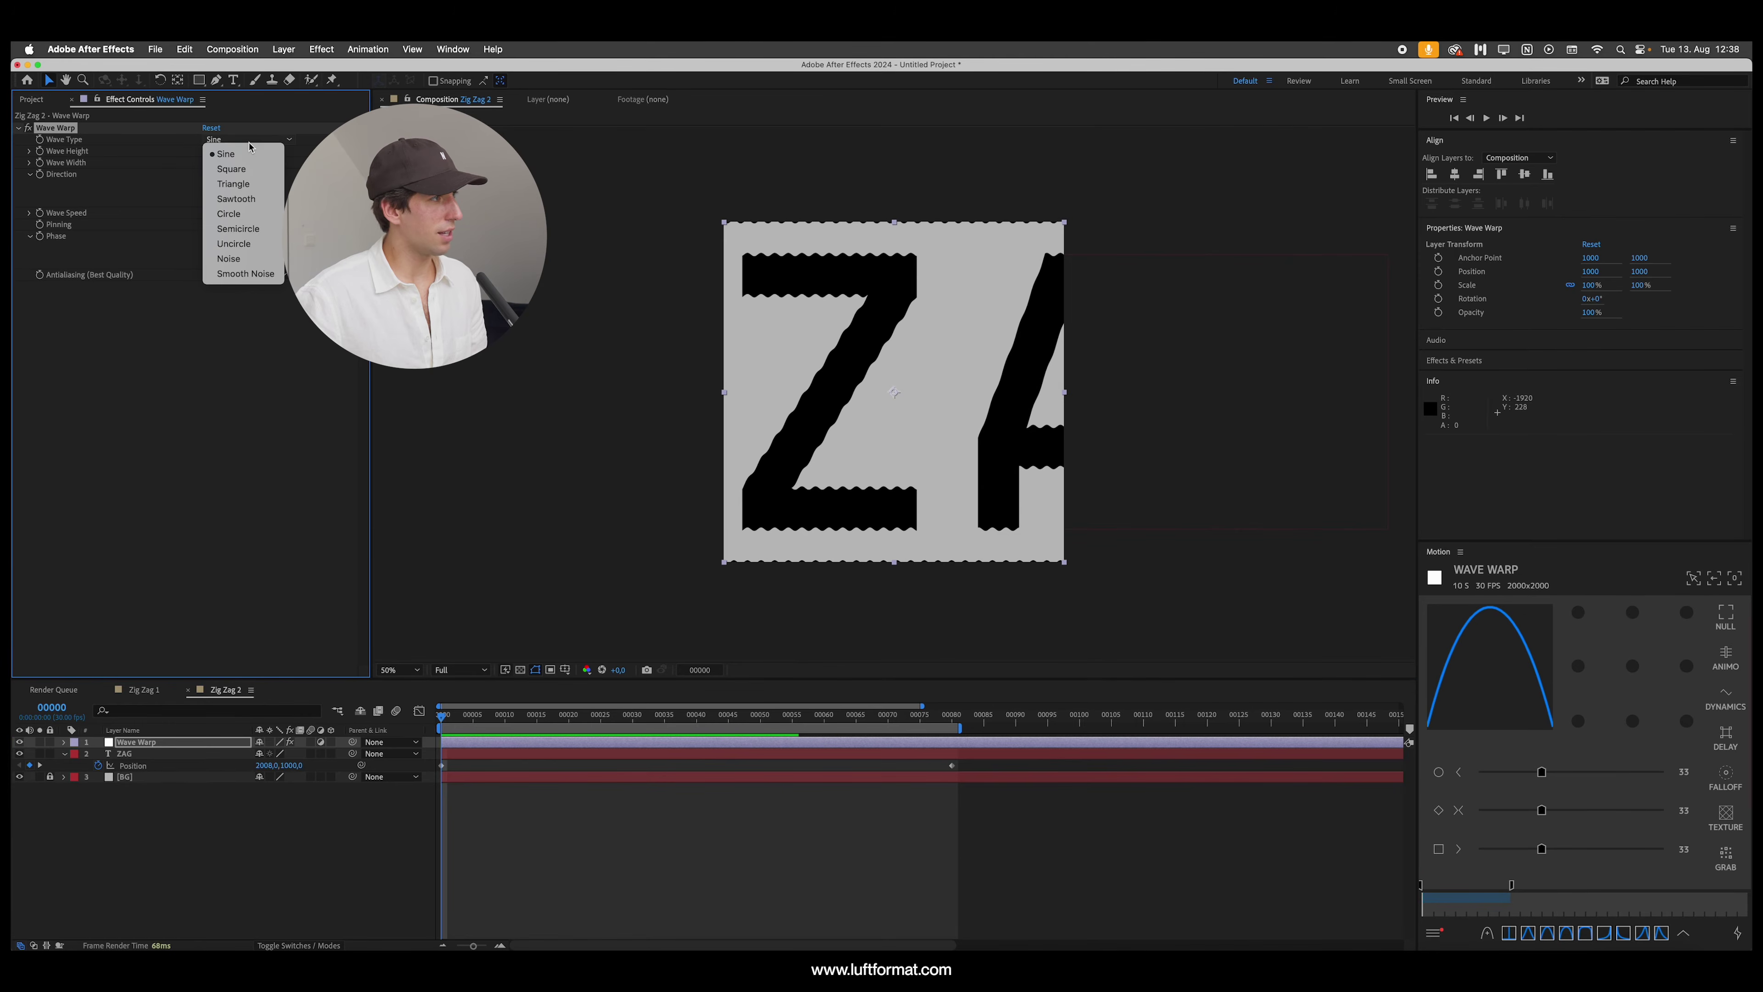
click(248, 200)
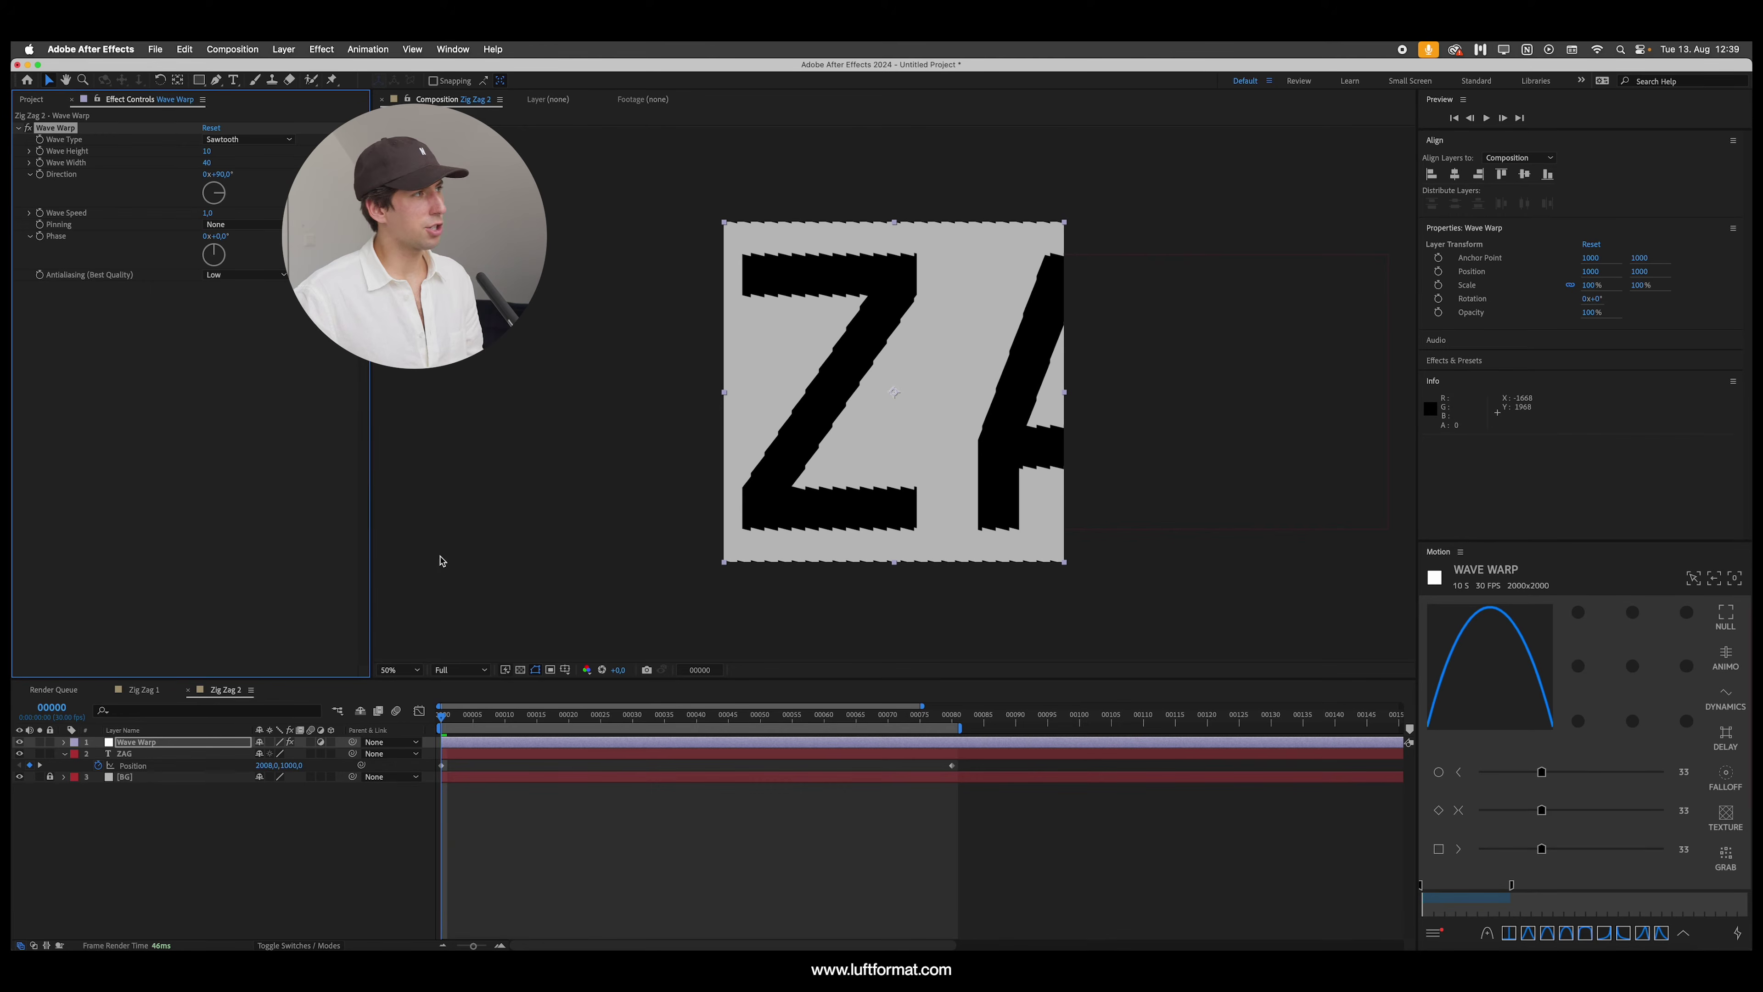
Step: Set the wave height to 64 and the wave width to 47, and undo a trial change of the wave direction
mouse_move(207, 156)
mouse_down()
mouse_move(245, 156)
mouse_move(226, 150)
mouse_up()
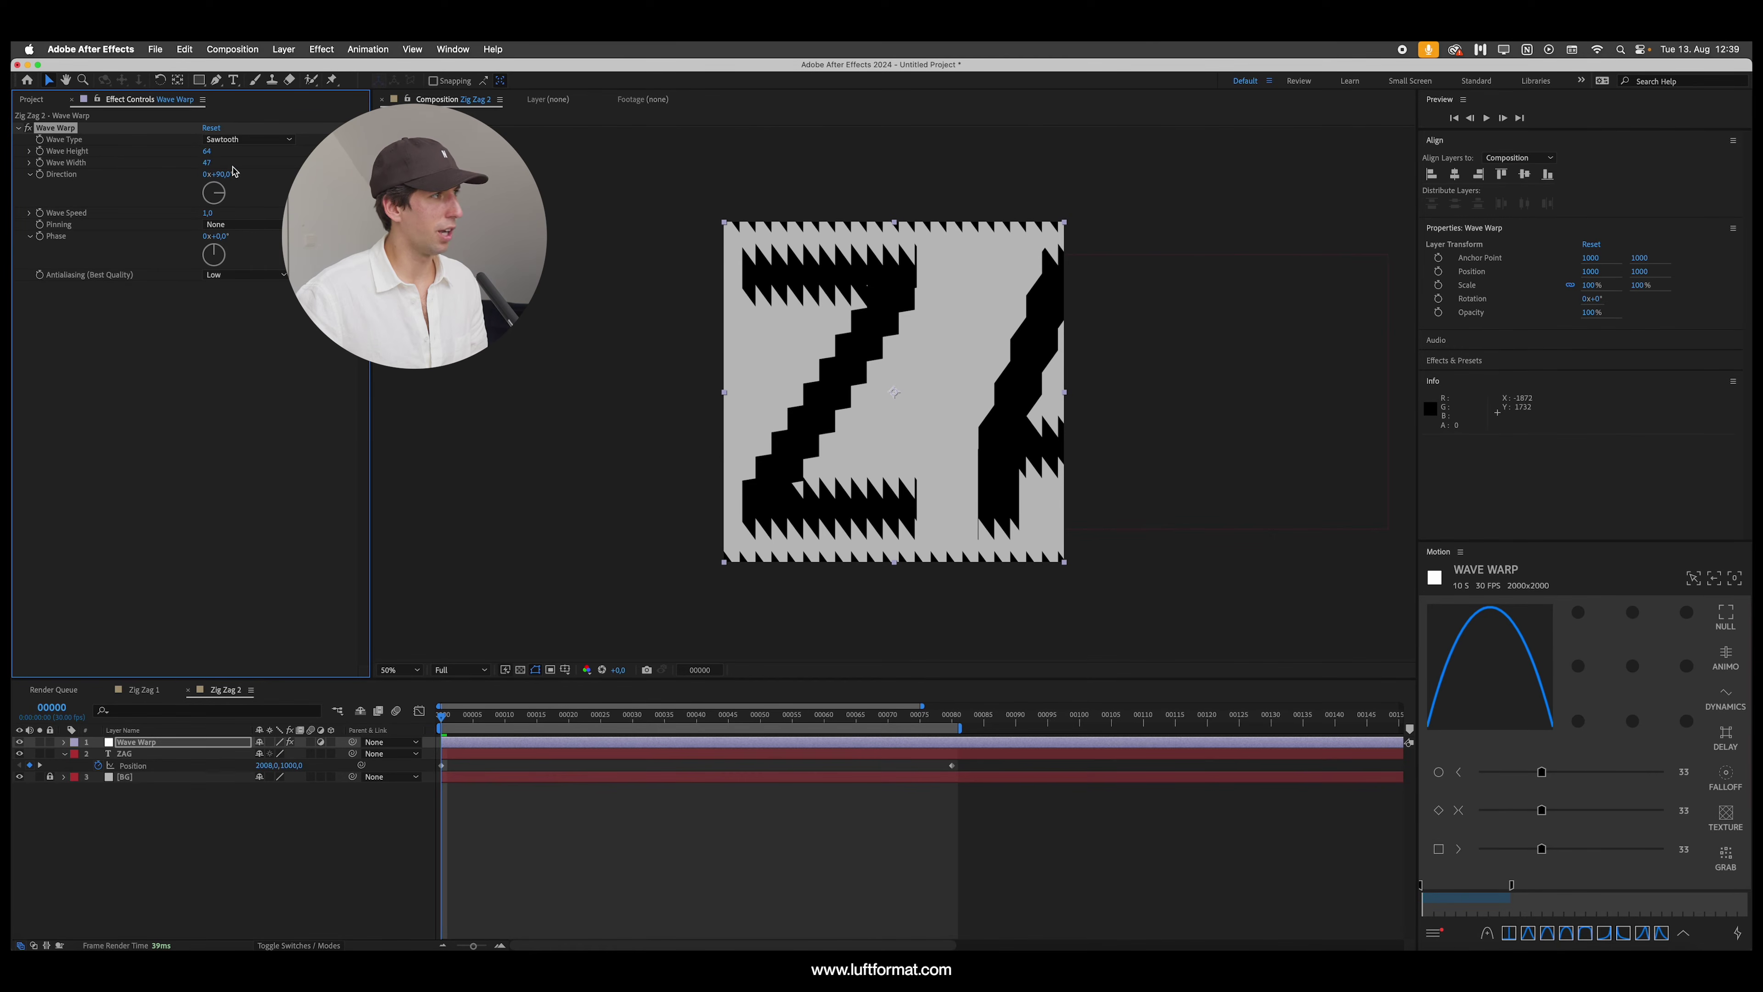
drag(228, 173, 297, 159)
key(super+z)
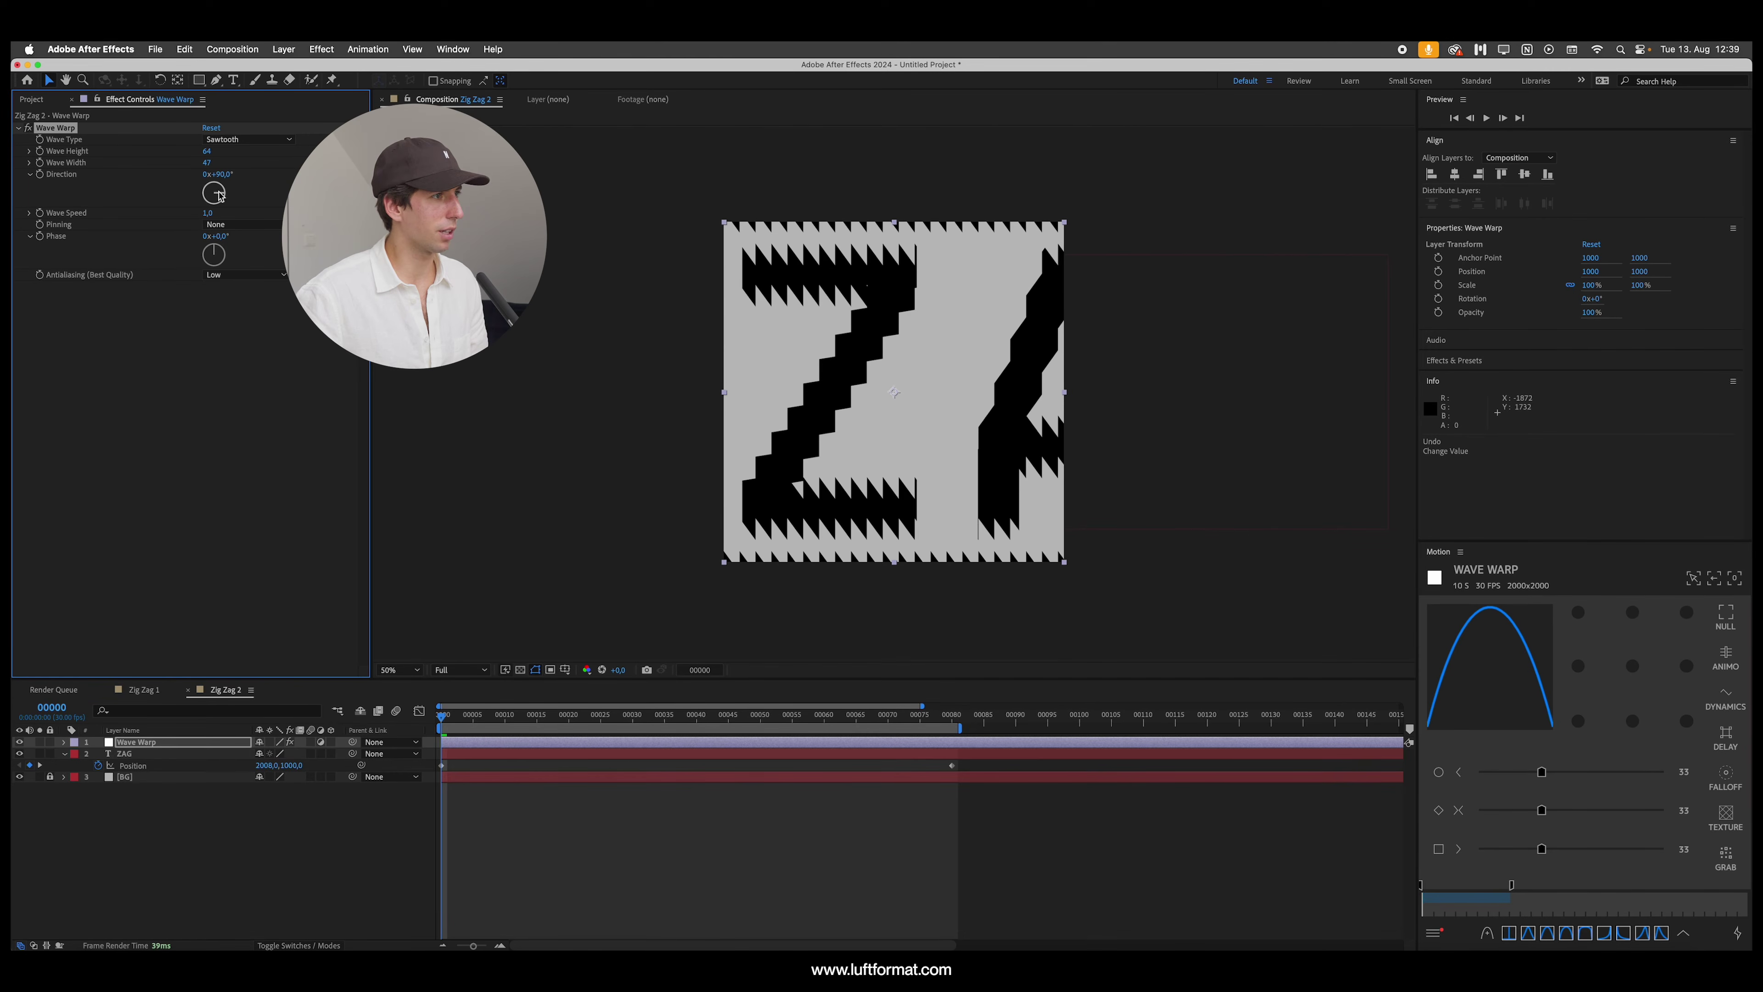
Step: Try different wave widths while previewing the motion, and settle on a wave width of 228 with a height of 64
drag(225, 142, 1082, 236)
key(space)
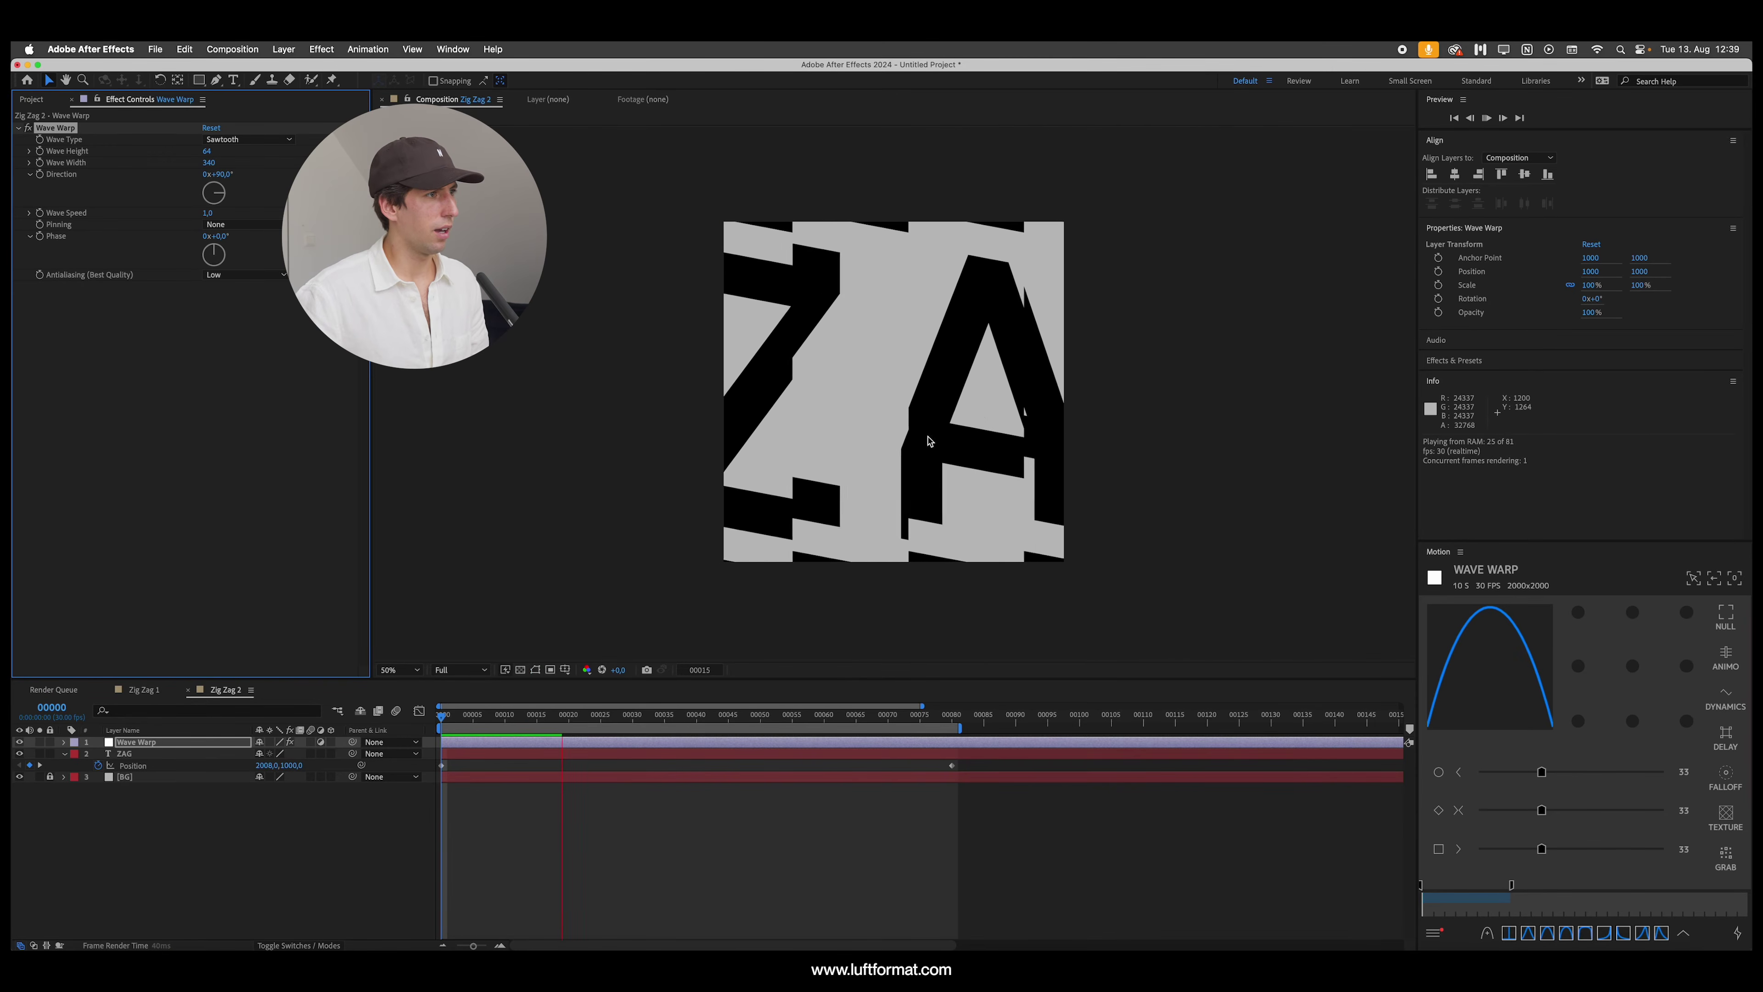
key(super+z)
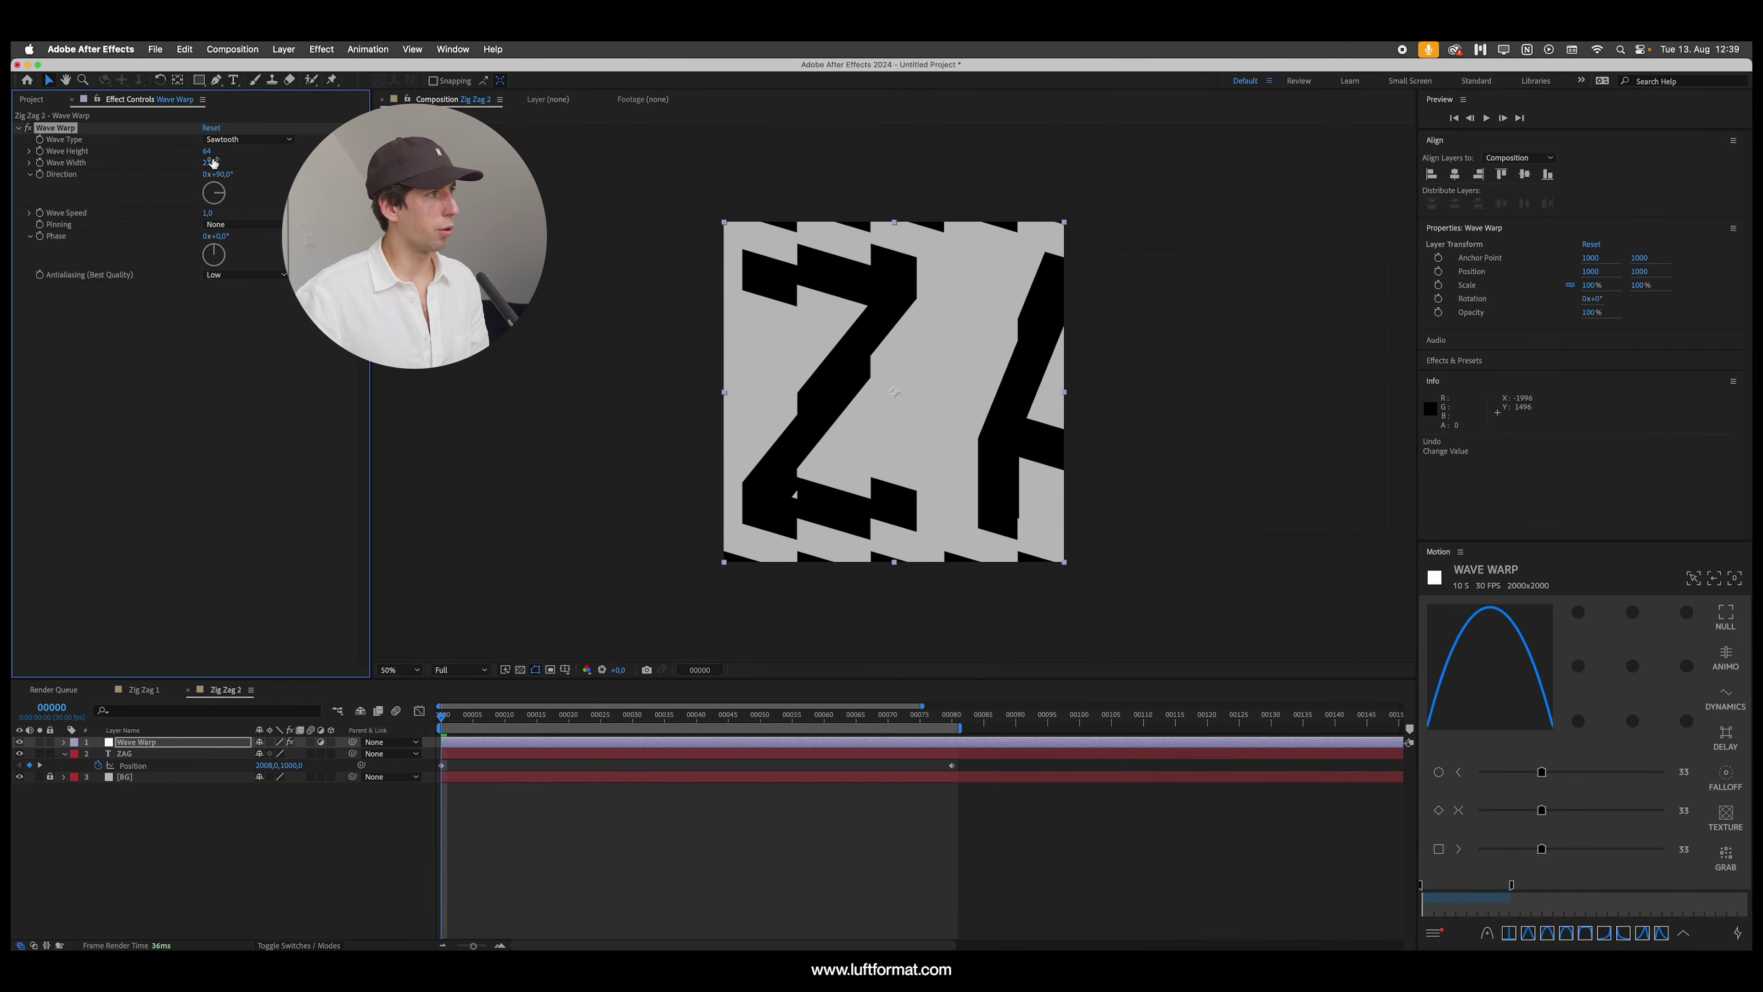
drag(207, 164, 124, 212)
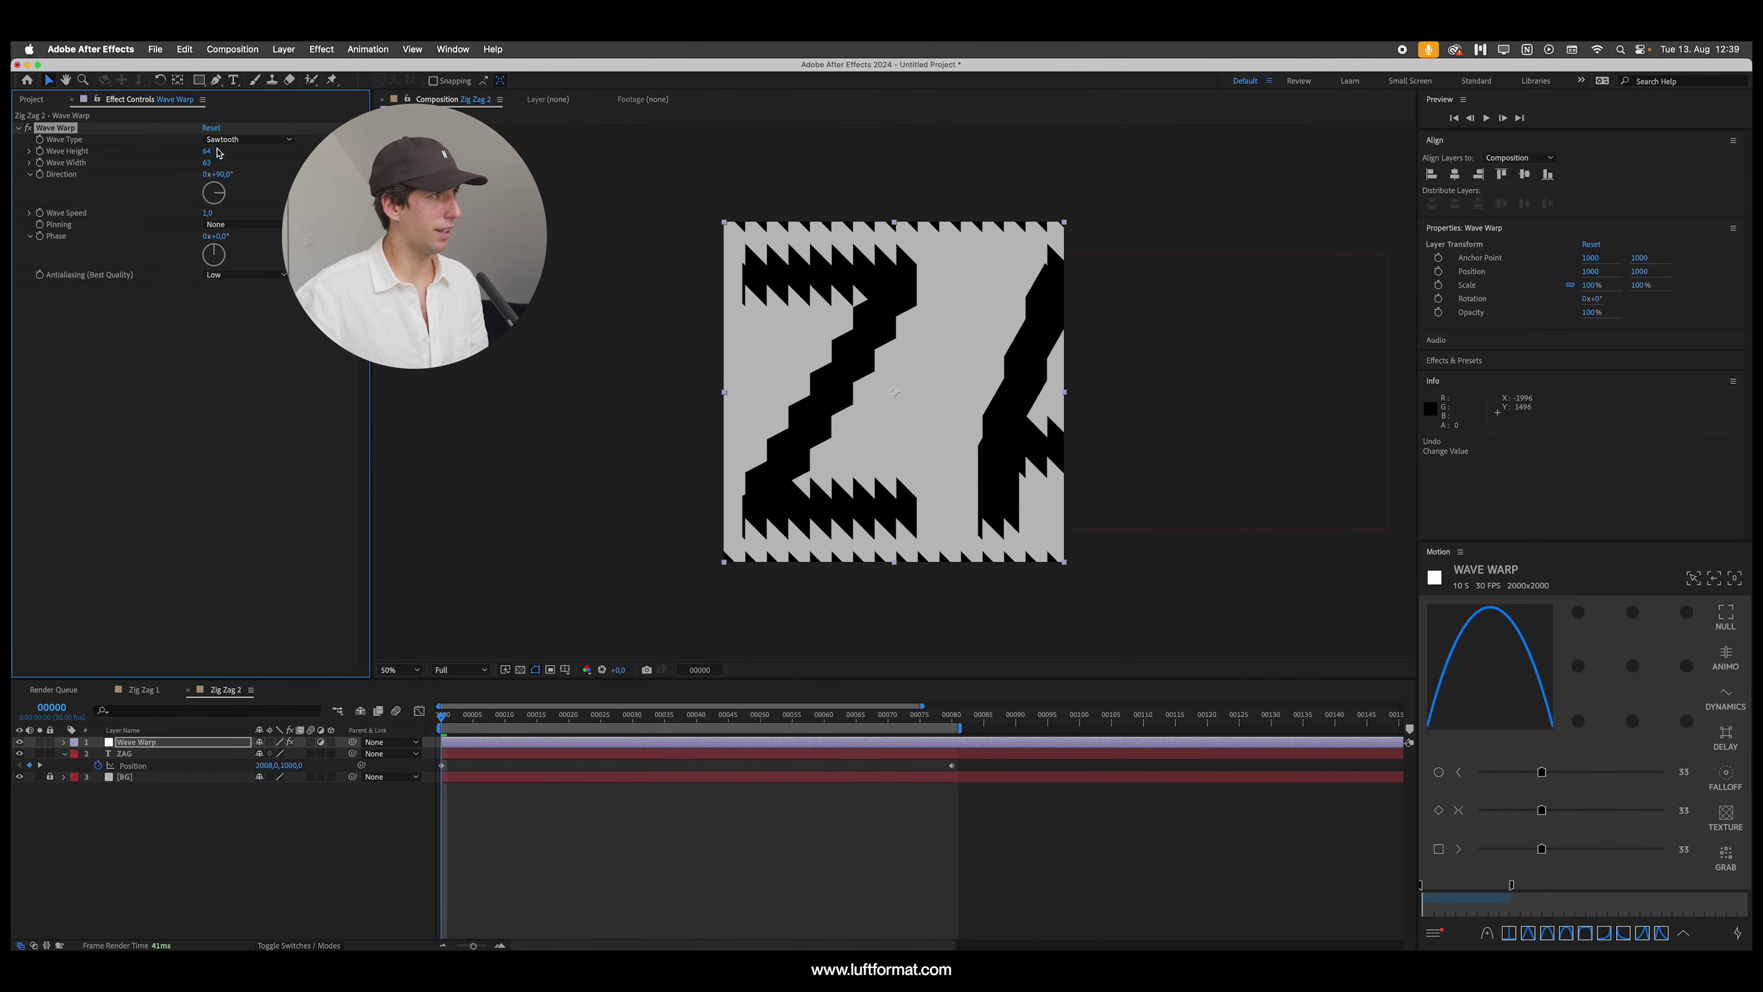
drag(211, 153, 198, 159)
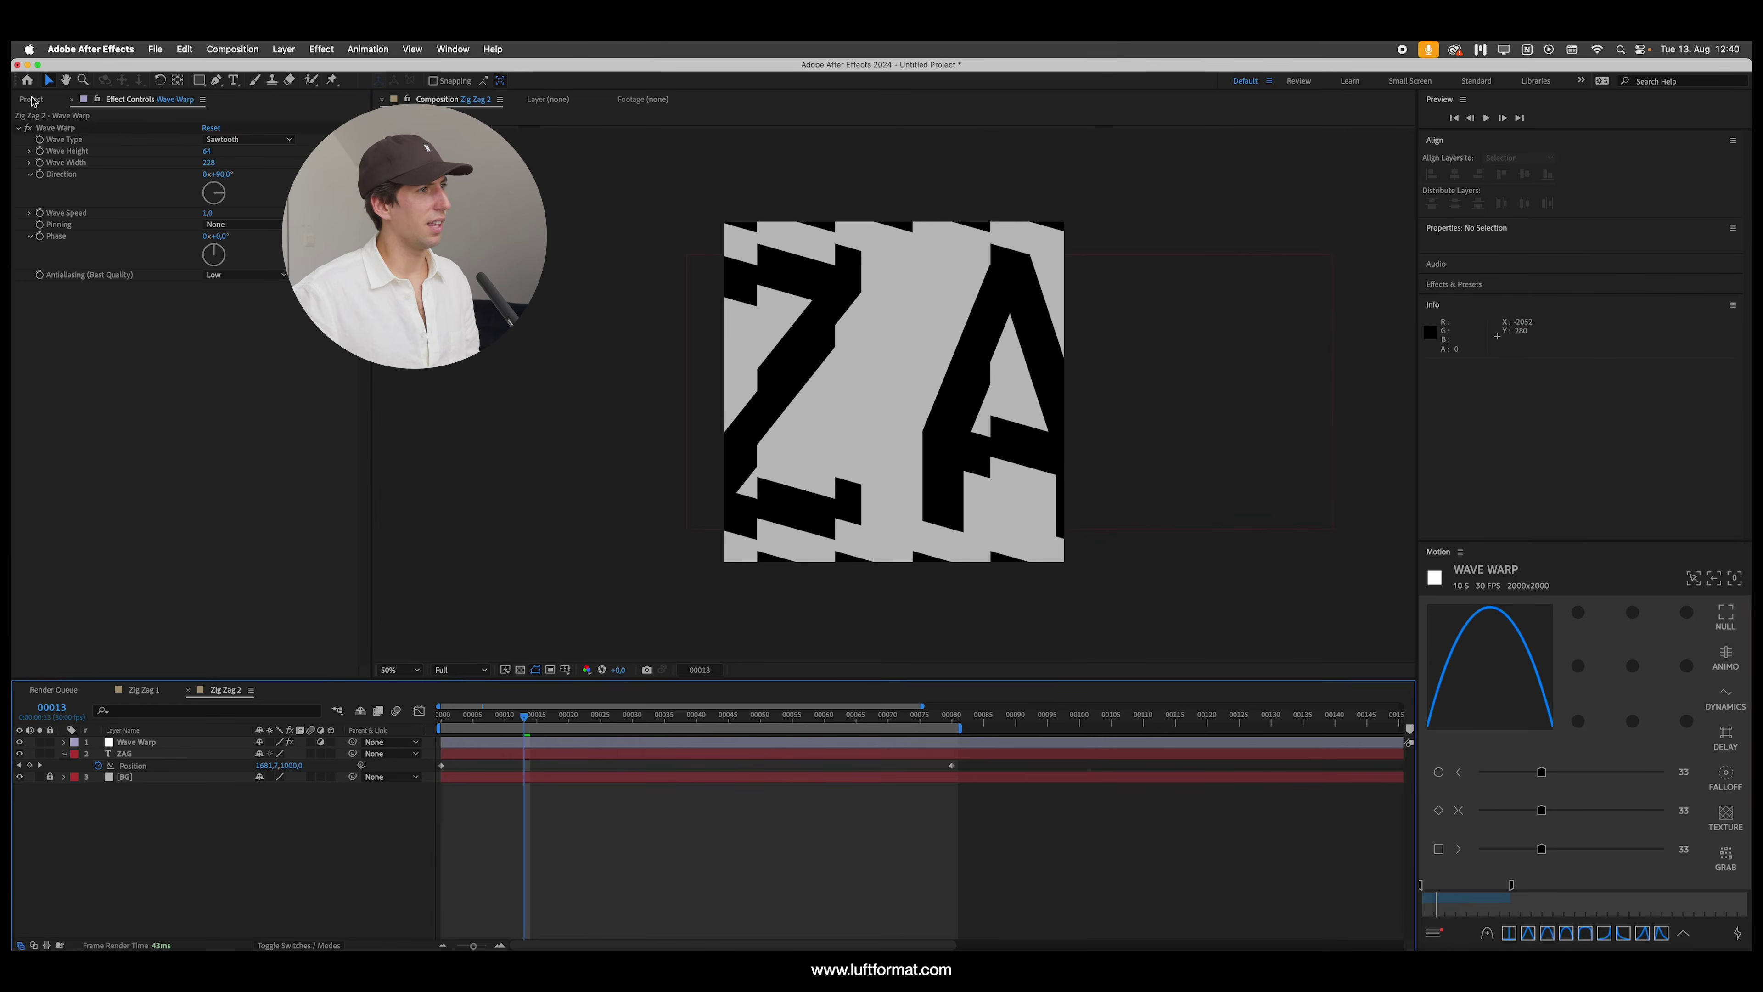
Step: Place the Reference Image between the ZAG text and the background layer and preview the sawtooth distortion over the photo
click(31, 99)
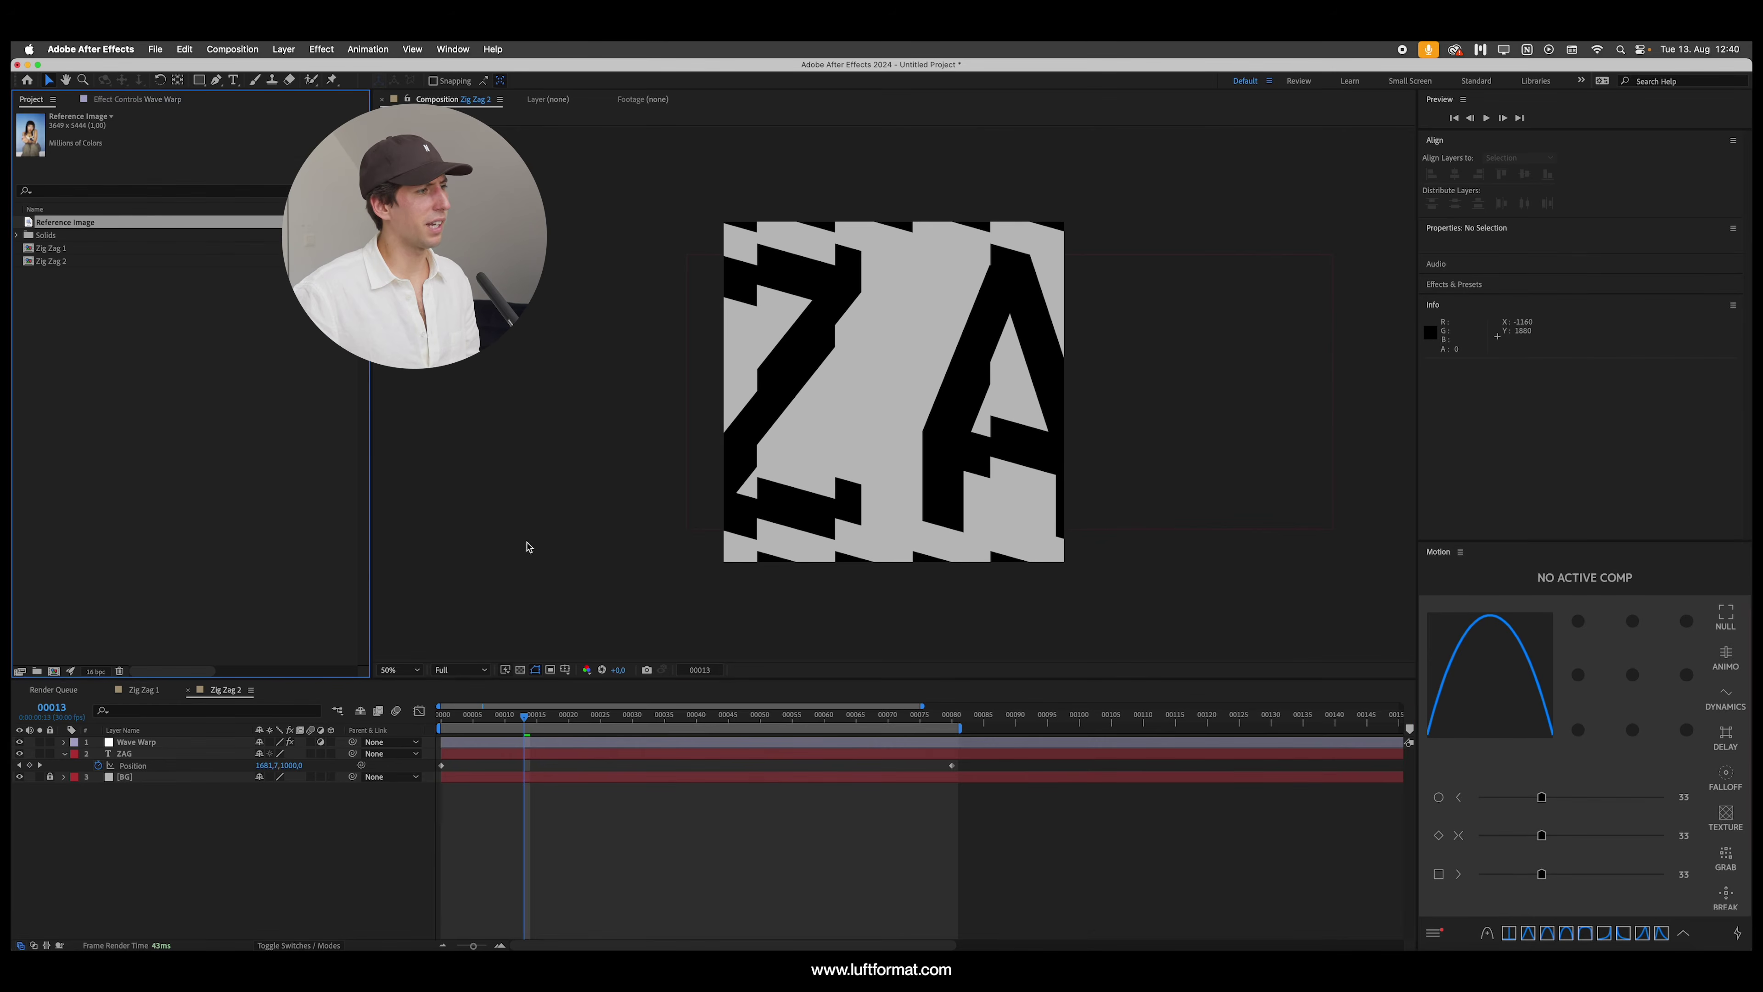
click(514, 703)
key(space)
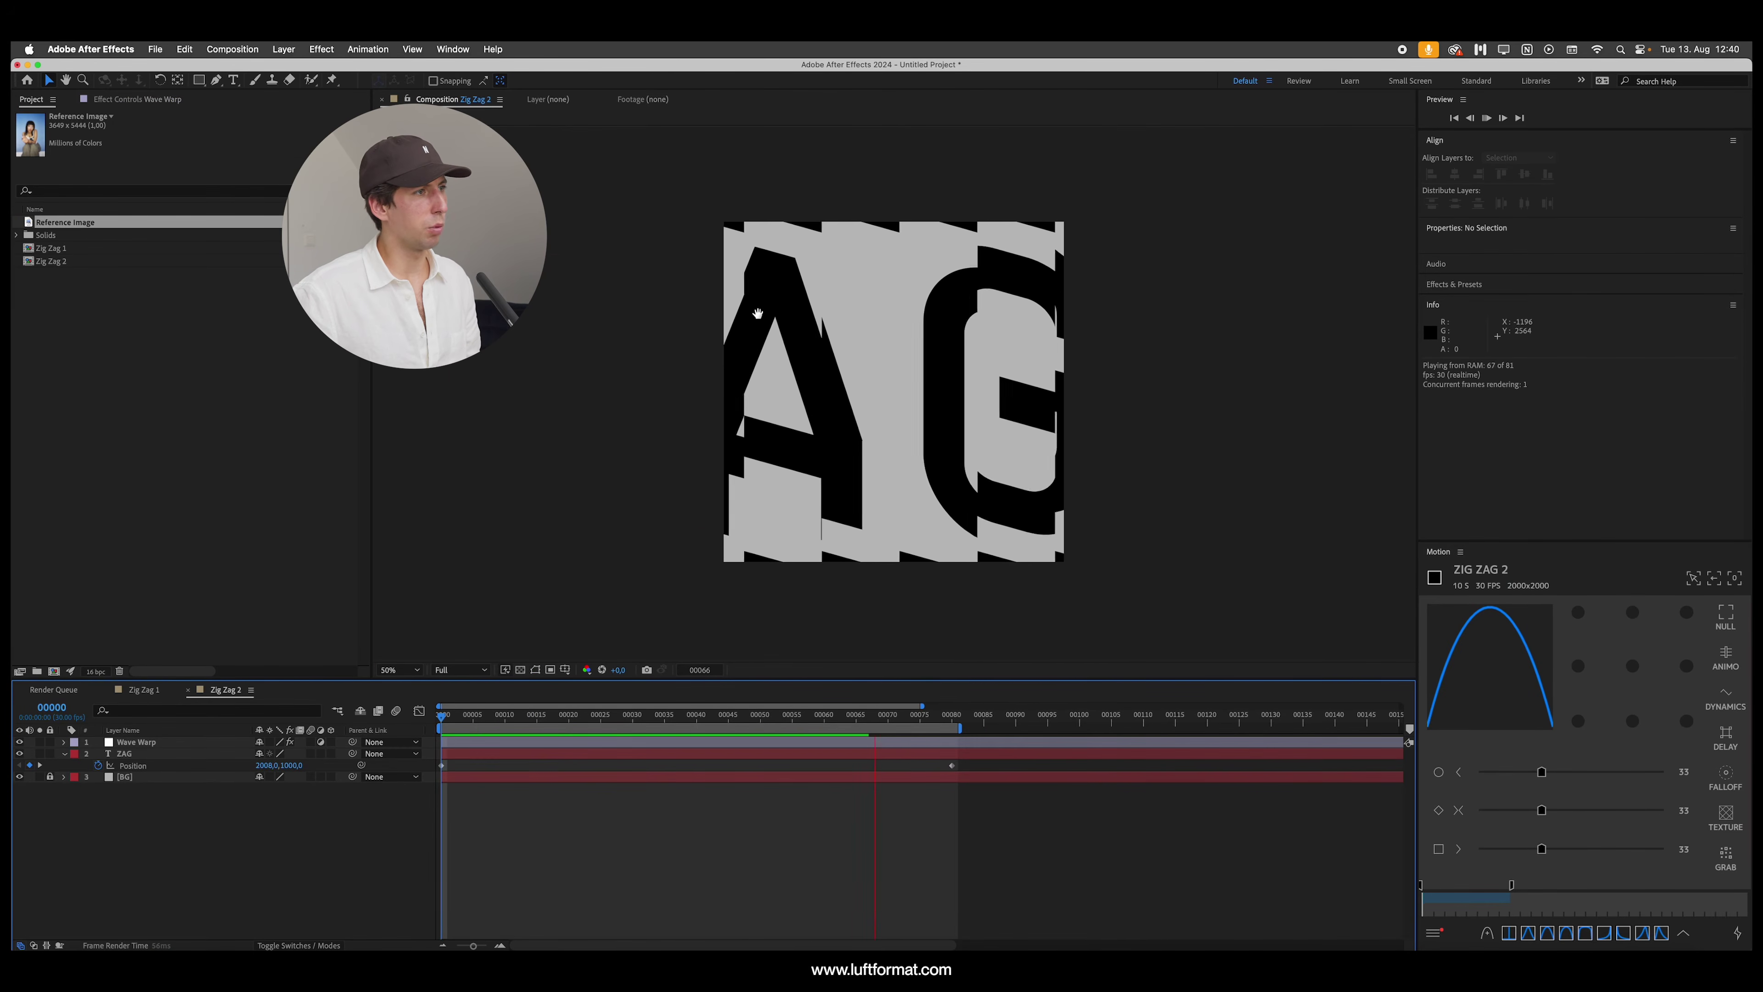
key(space)
drag(95, 227, 161, 769)
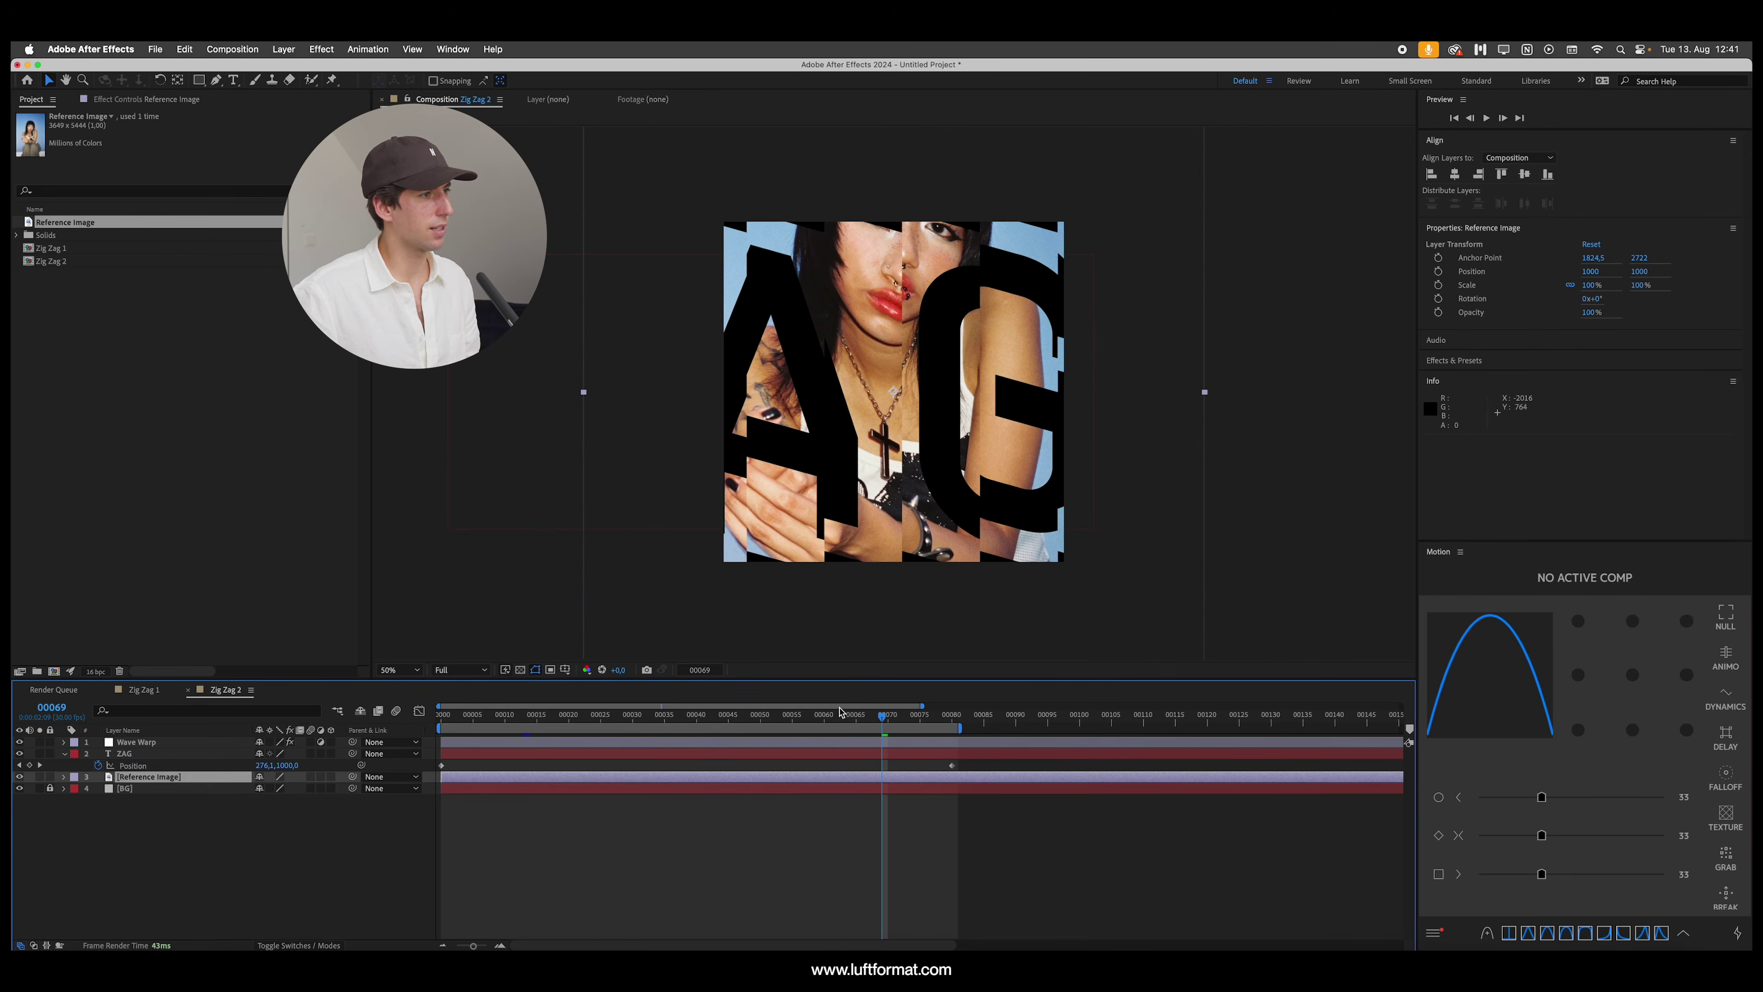
key(space)
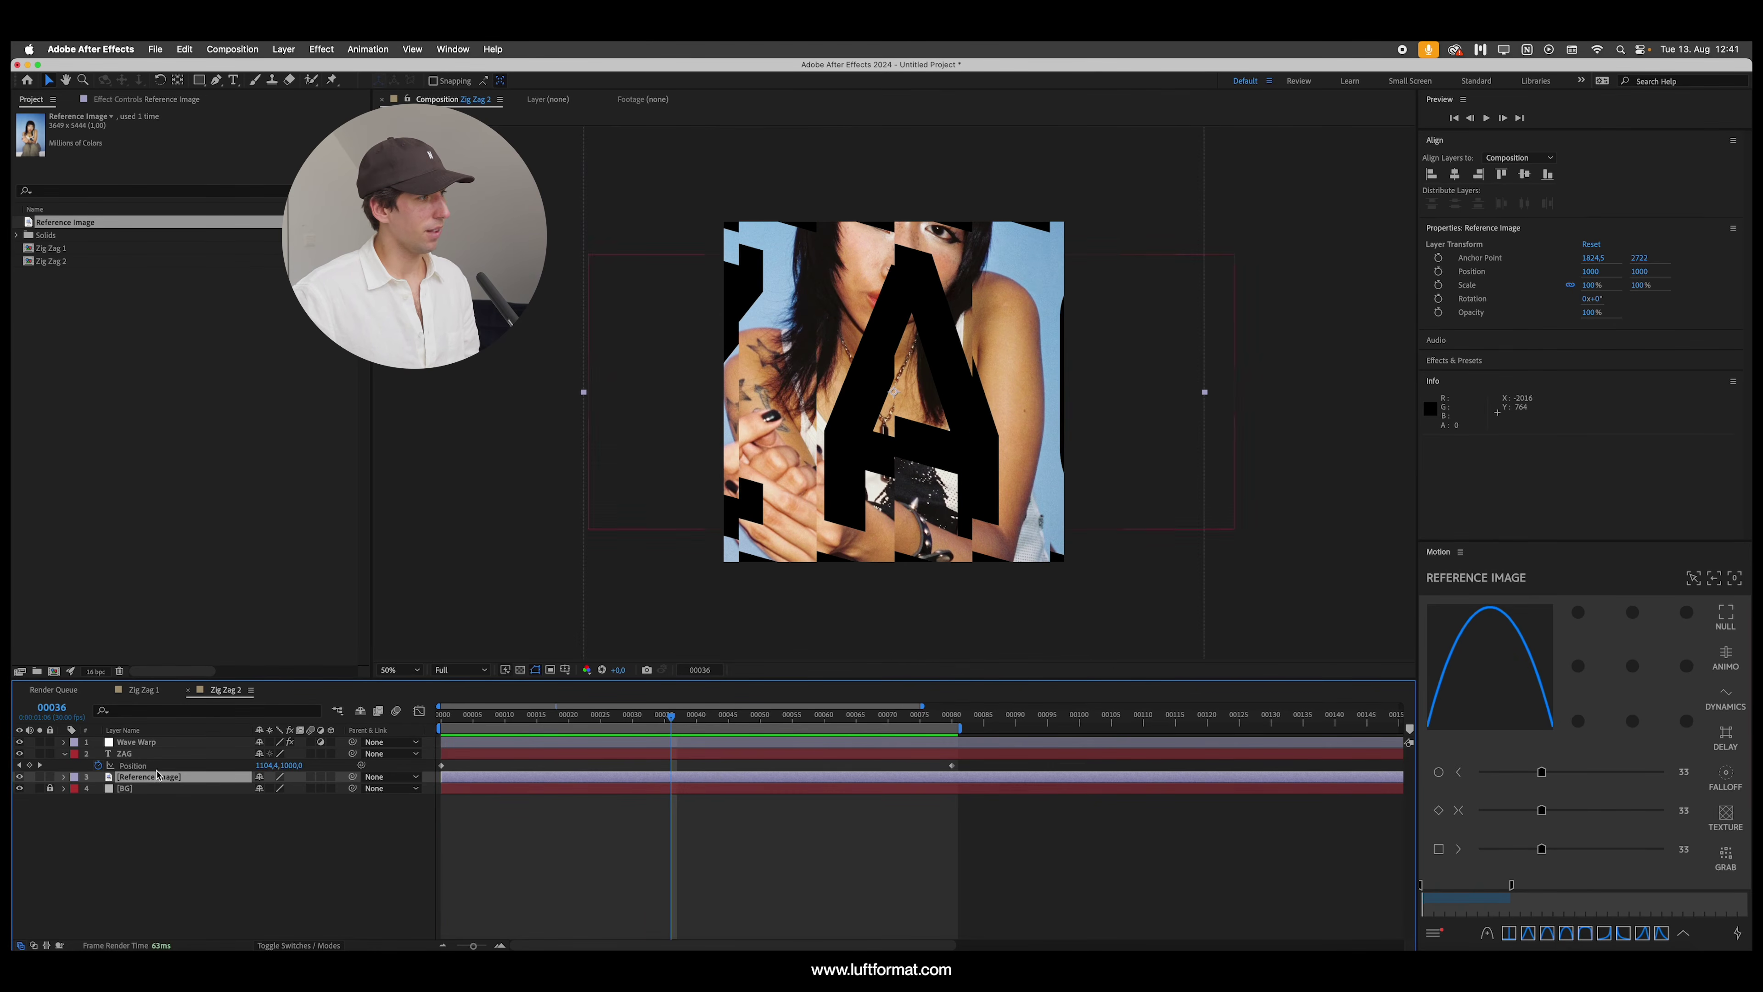
Step: Check the reference reel again, set the Wave Warp wave type to Square and preview the ZAG animation
key(super+Tab)
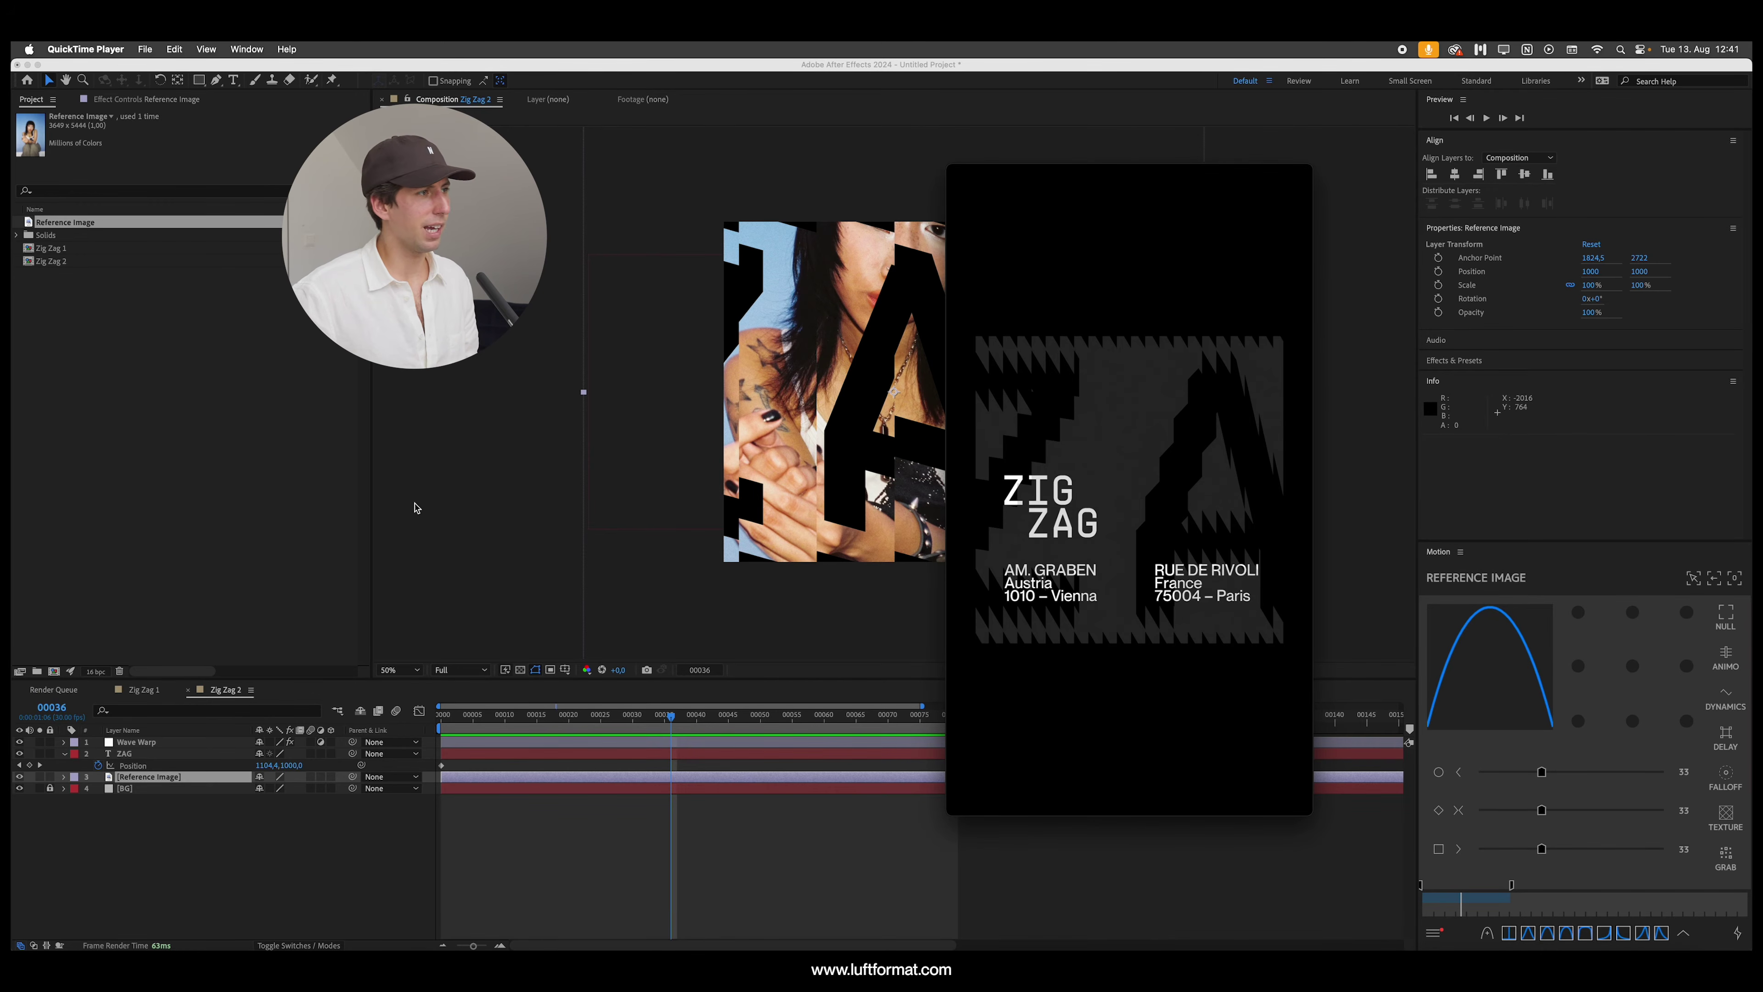
key(super+Tab)
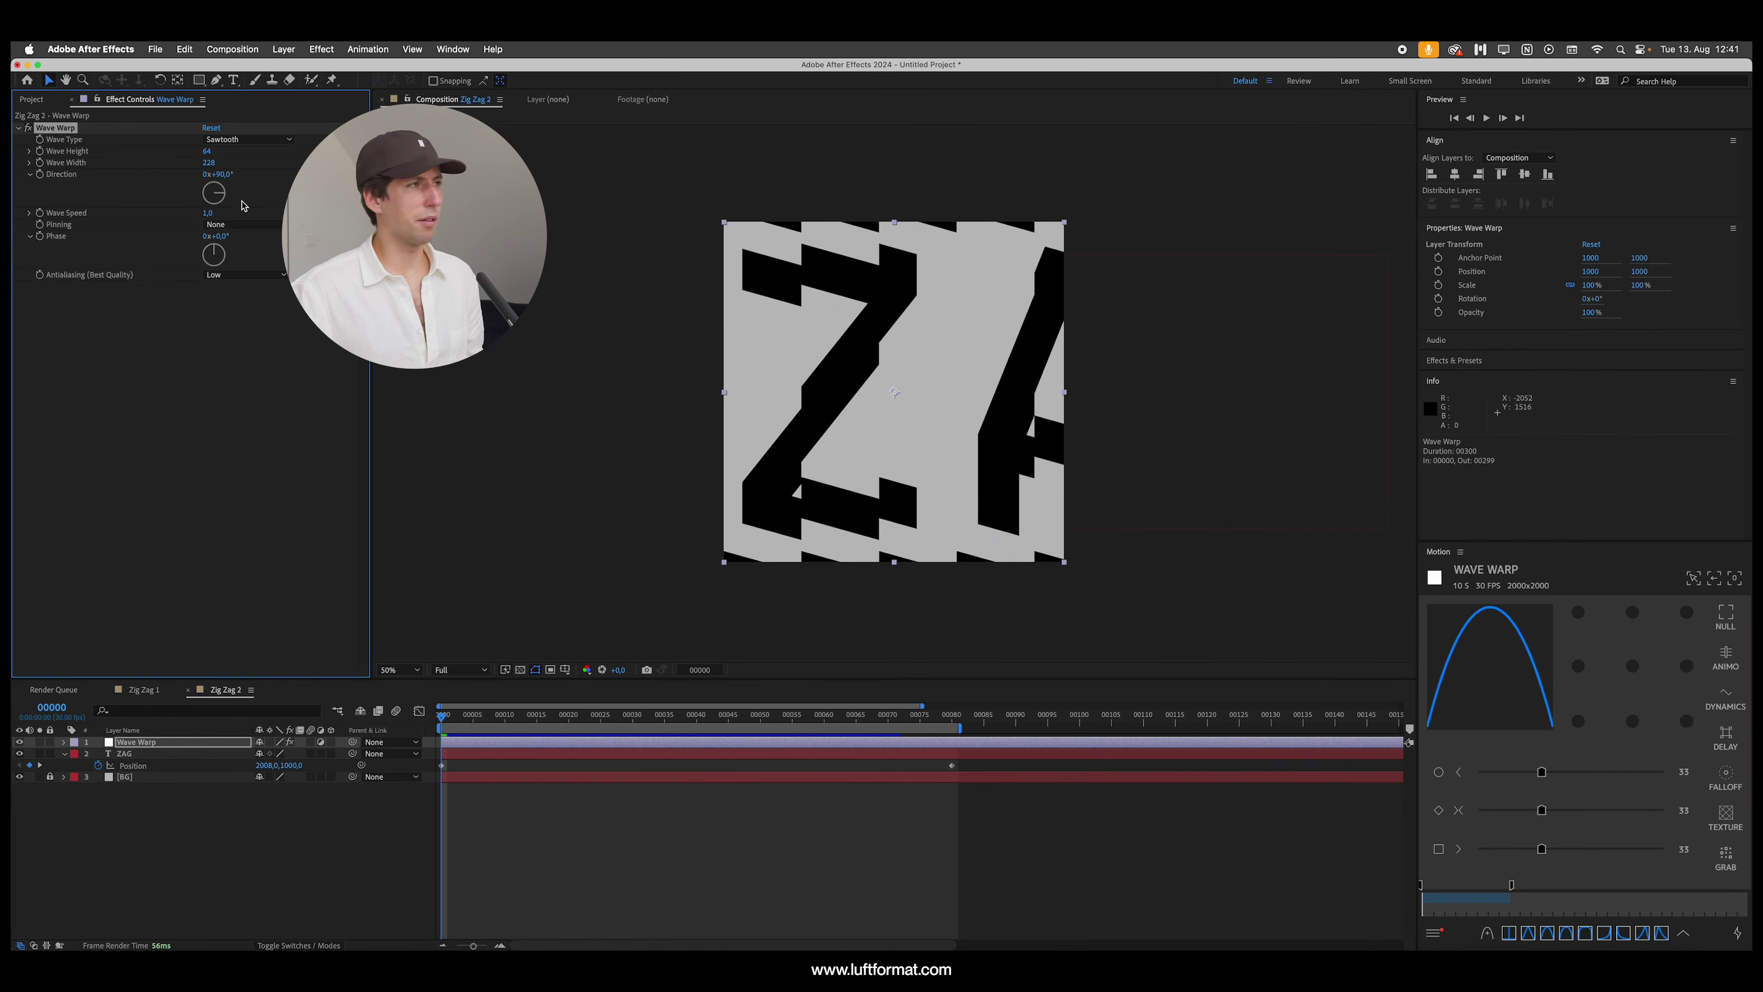
click(236, 139)
click(234, 170)
key(space)
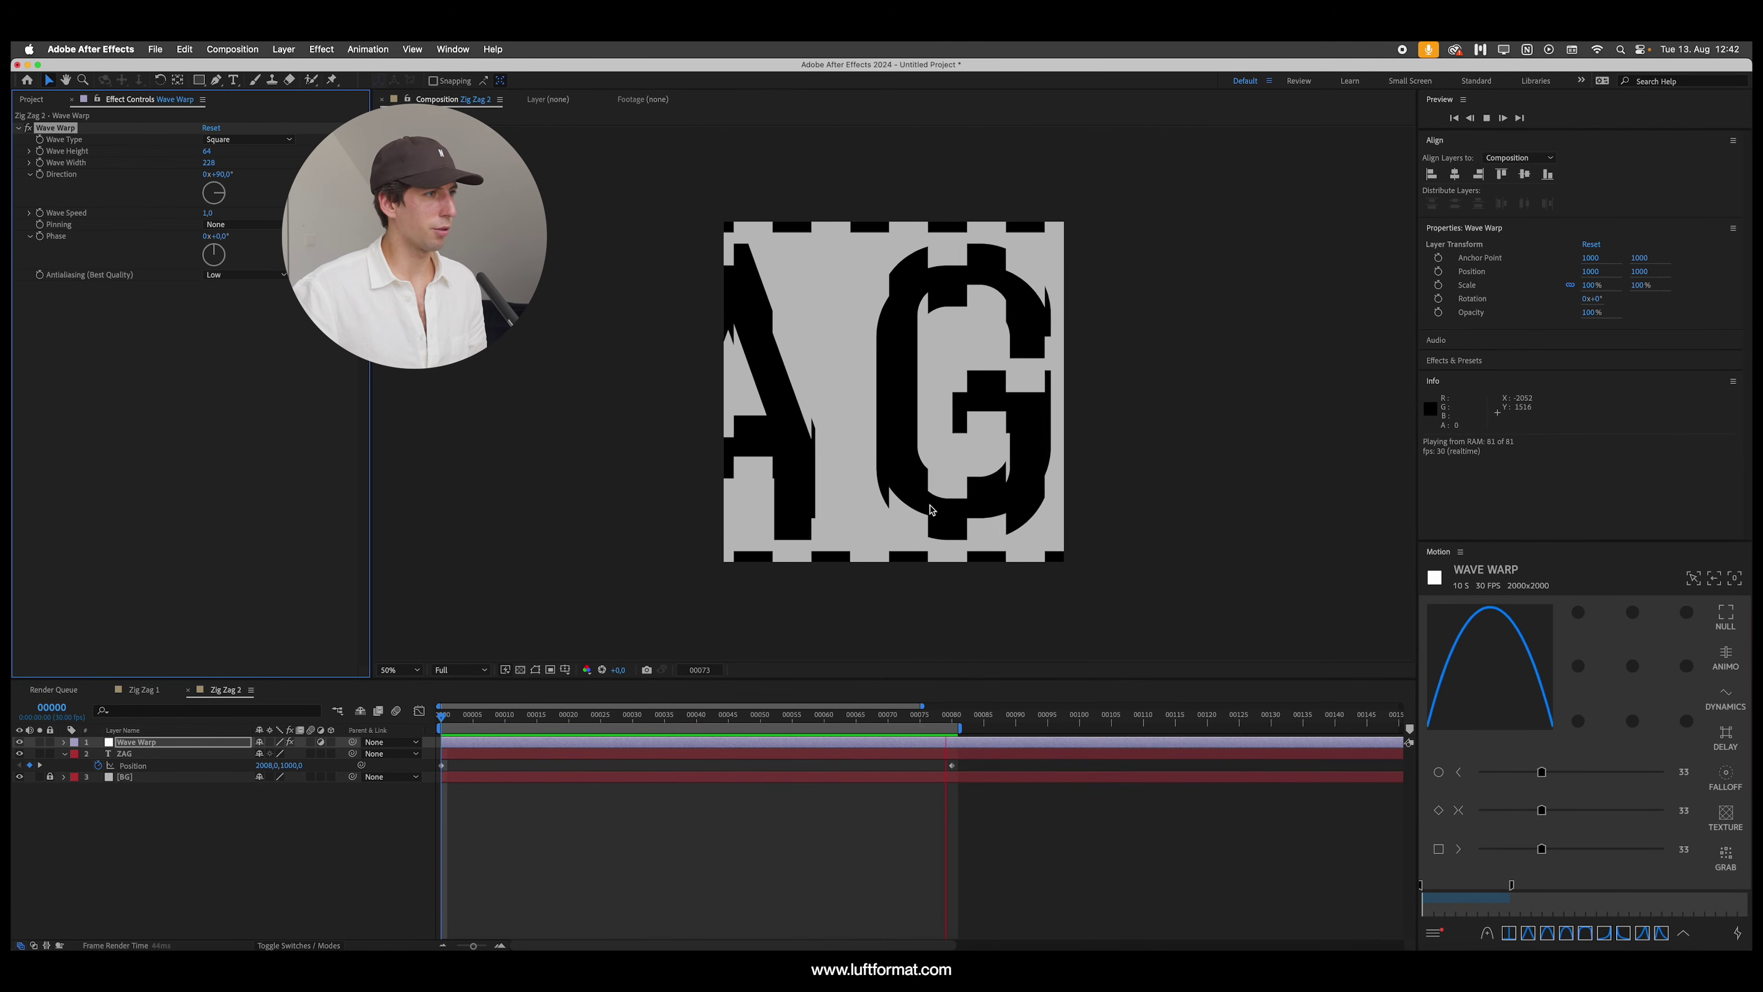
key(space)
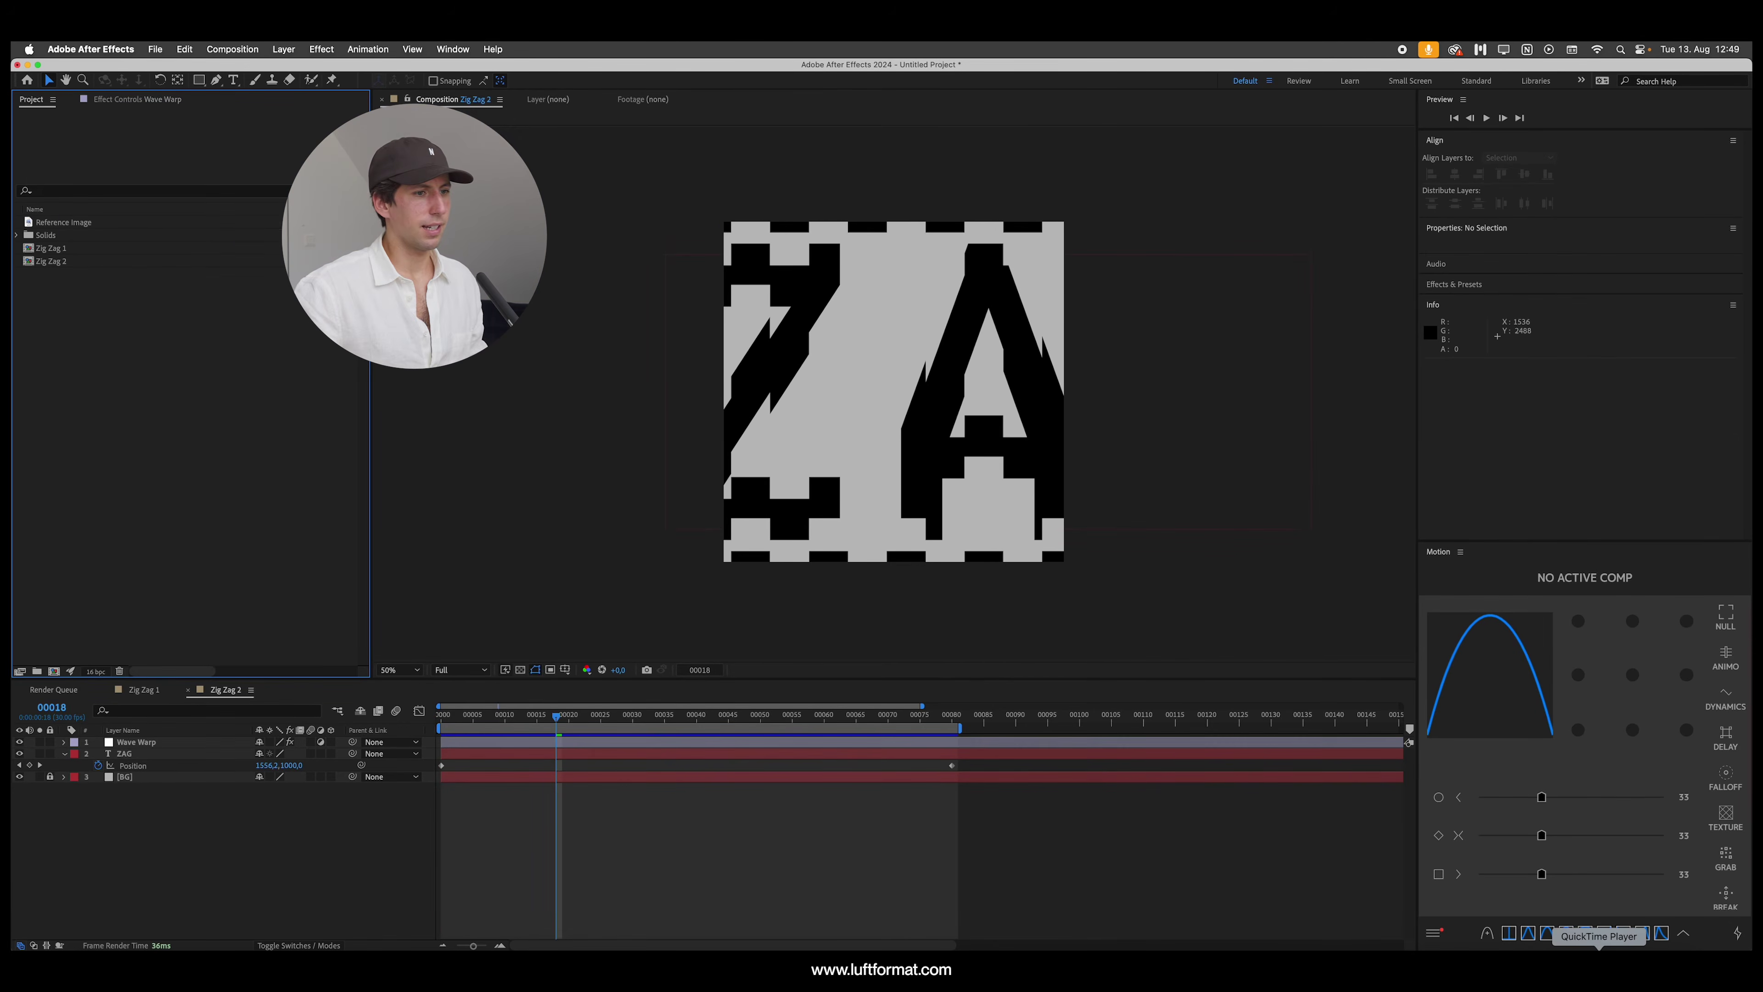
Step: Switch to the reference reel to examine the stepped checkered pattern, and return to After Effects
key(super+Tab)
drag(1067, 709, 1072, 706)
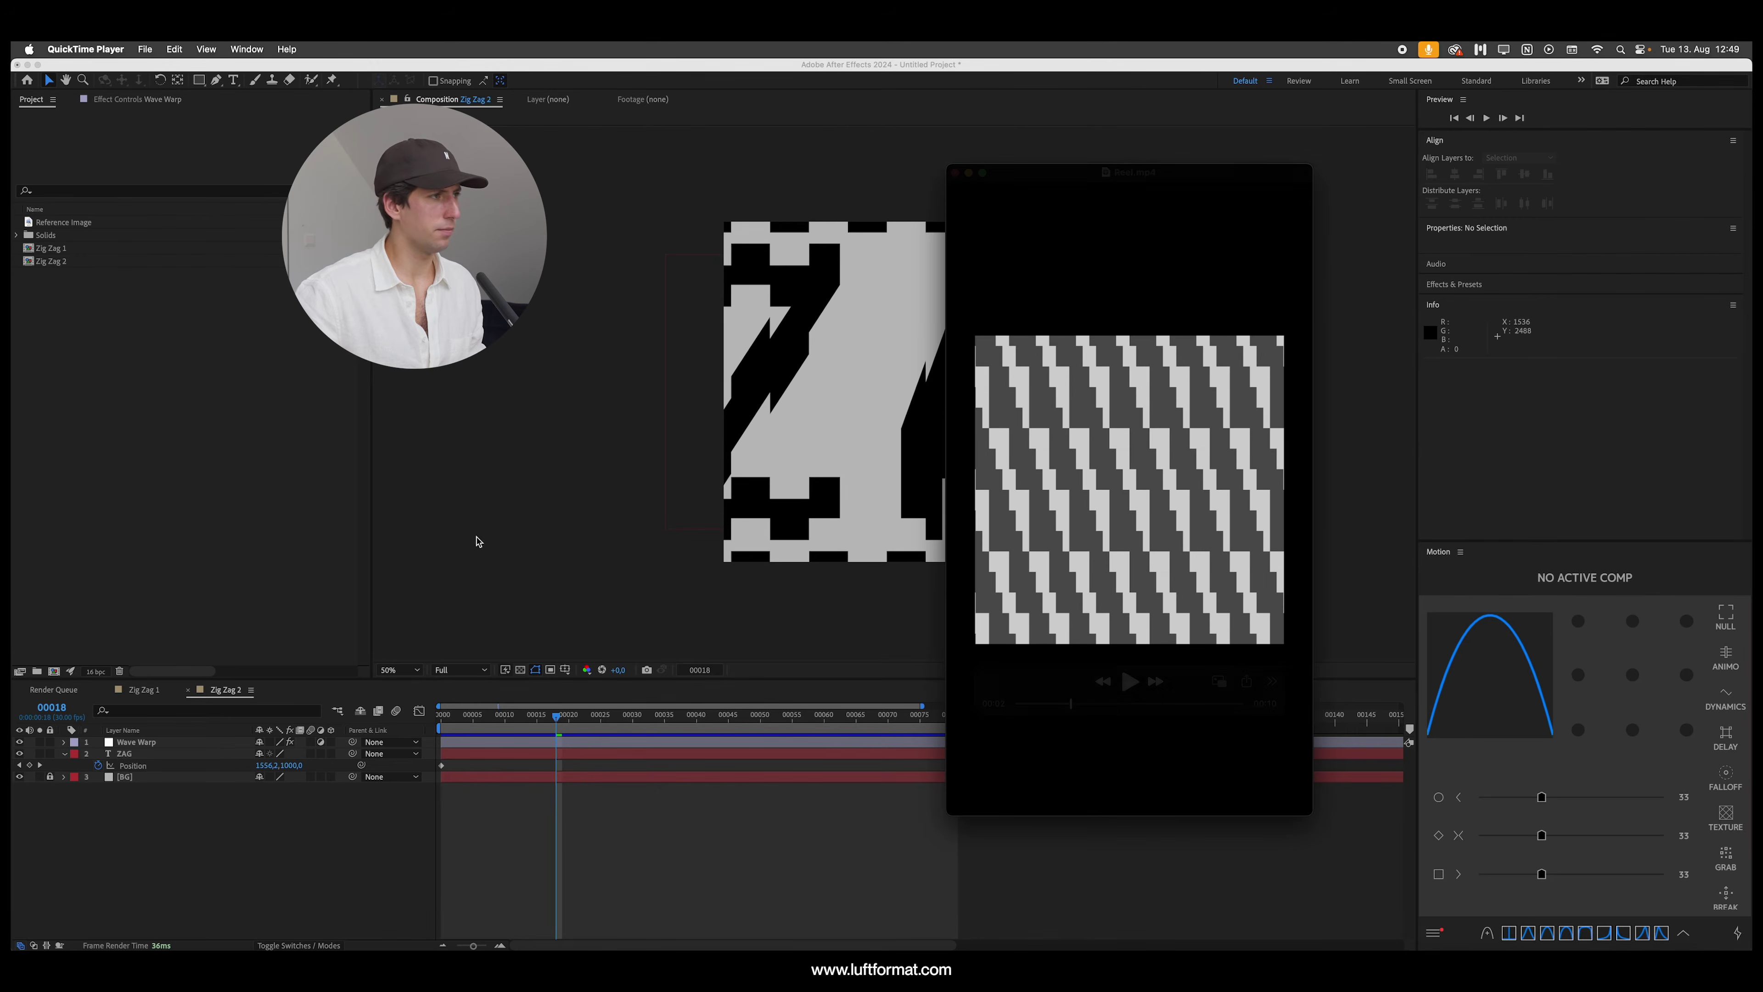
click(479, 542)
Step: Create a new composition named Zig Zag 3
click(232, 49)
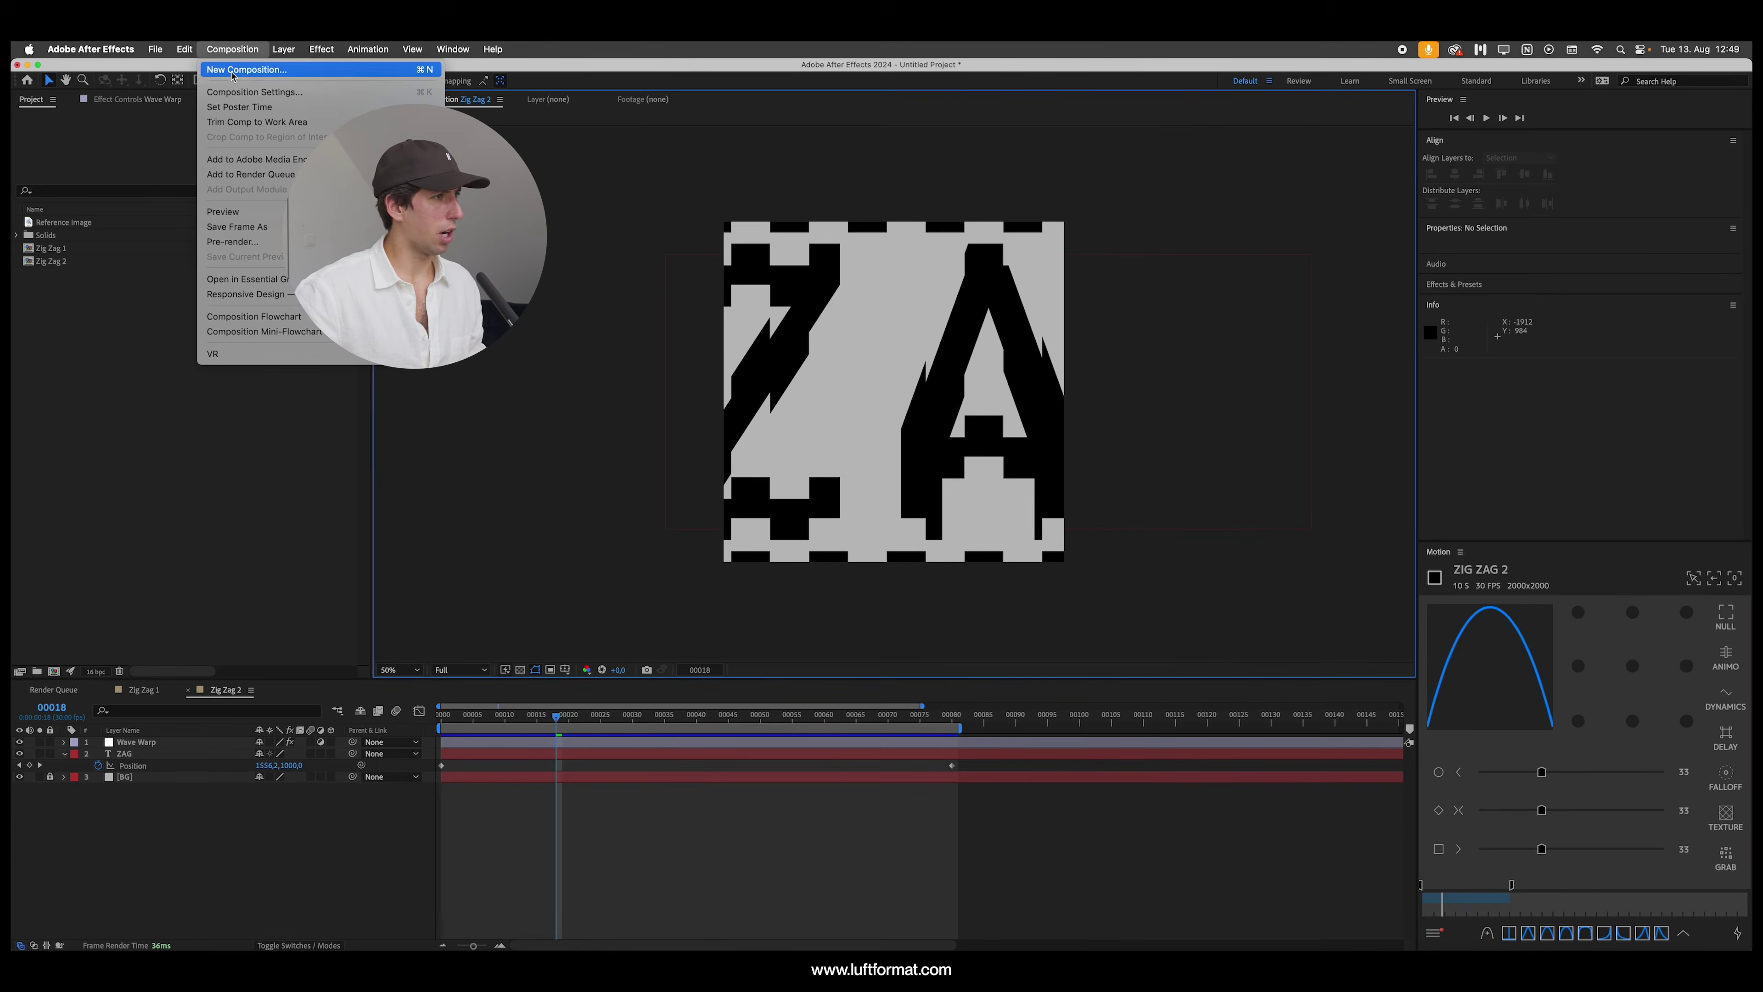
click(236, 70)
text(Zig Zag 3)
key(Return)
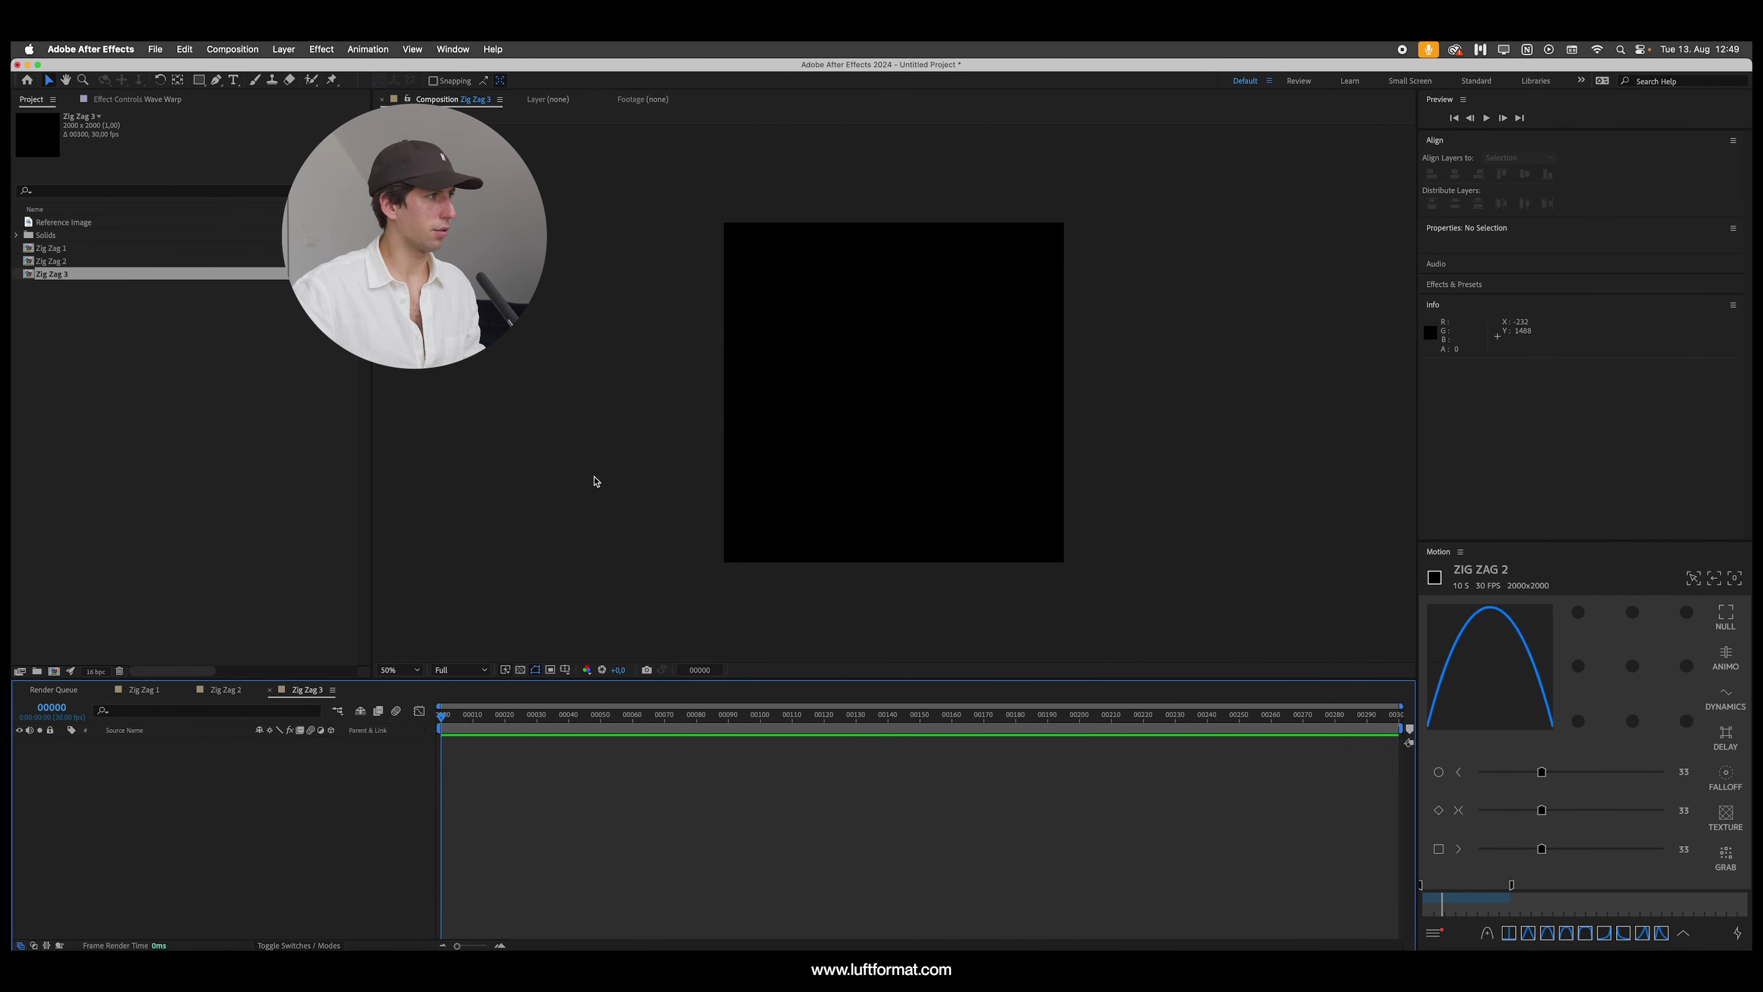
Step: Add a light gray solid as the background of the Zig Zag 3 composition and lock its layer
key(super+y)
click(1170, 685)
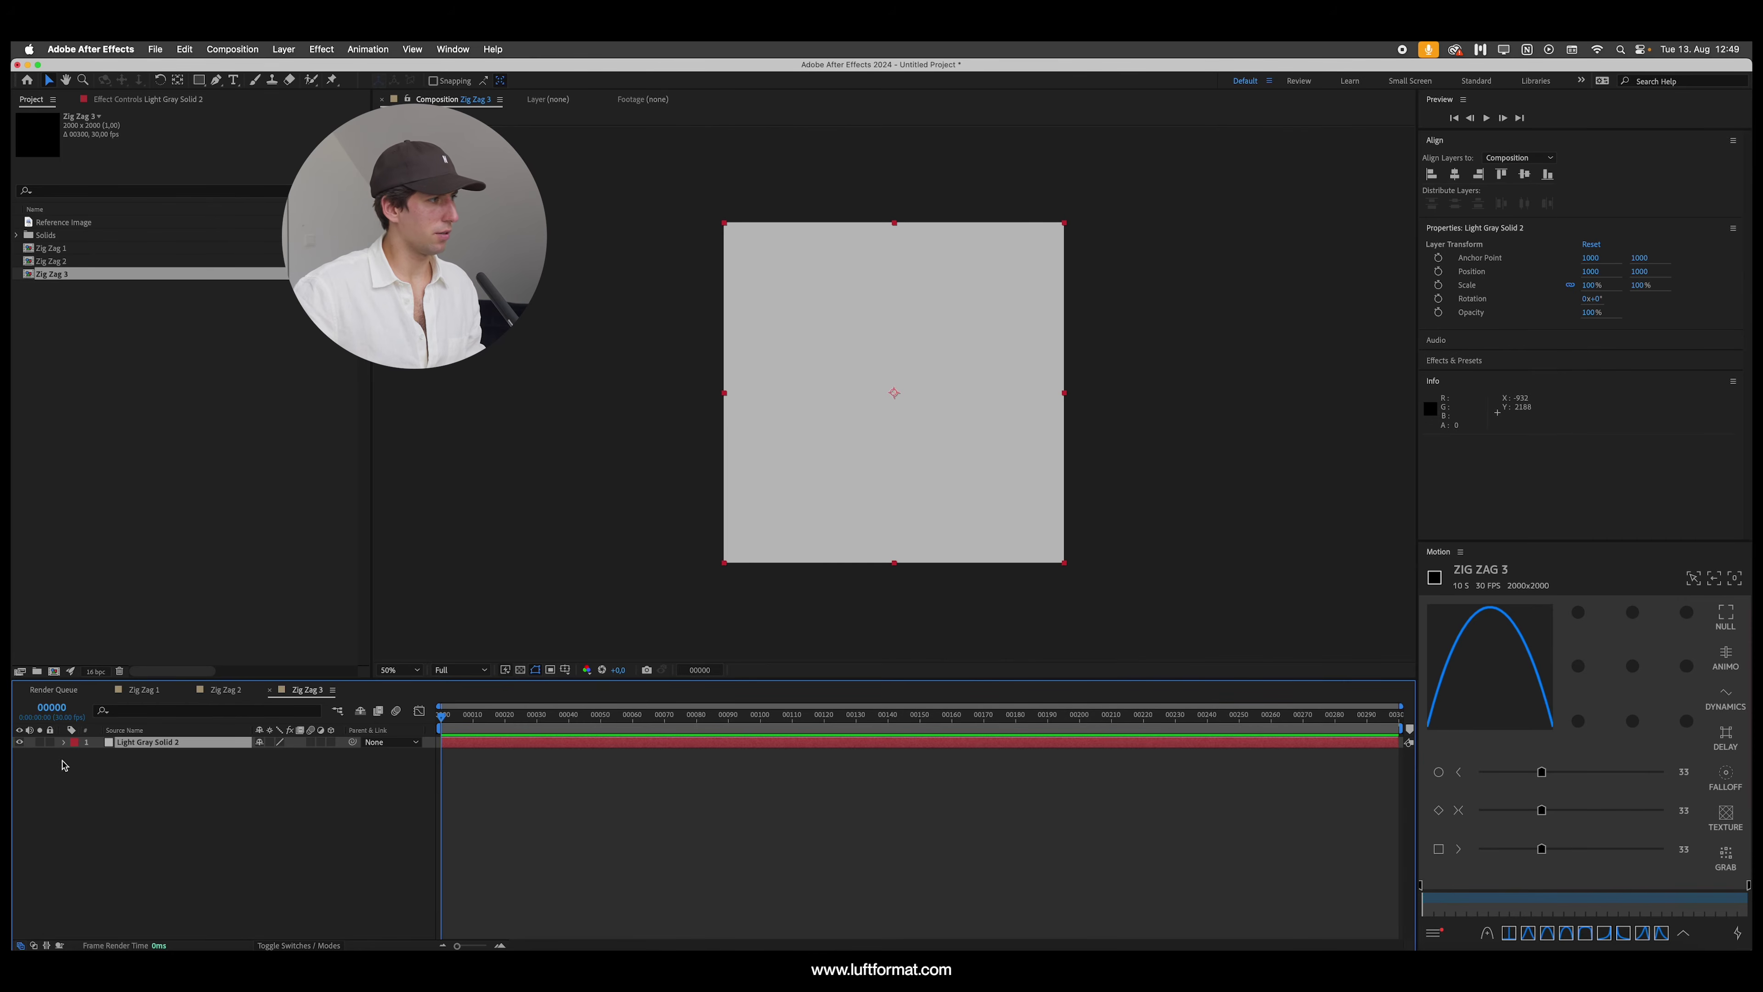
click(48, 742)
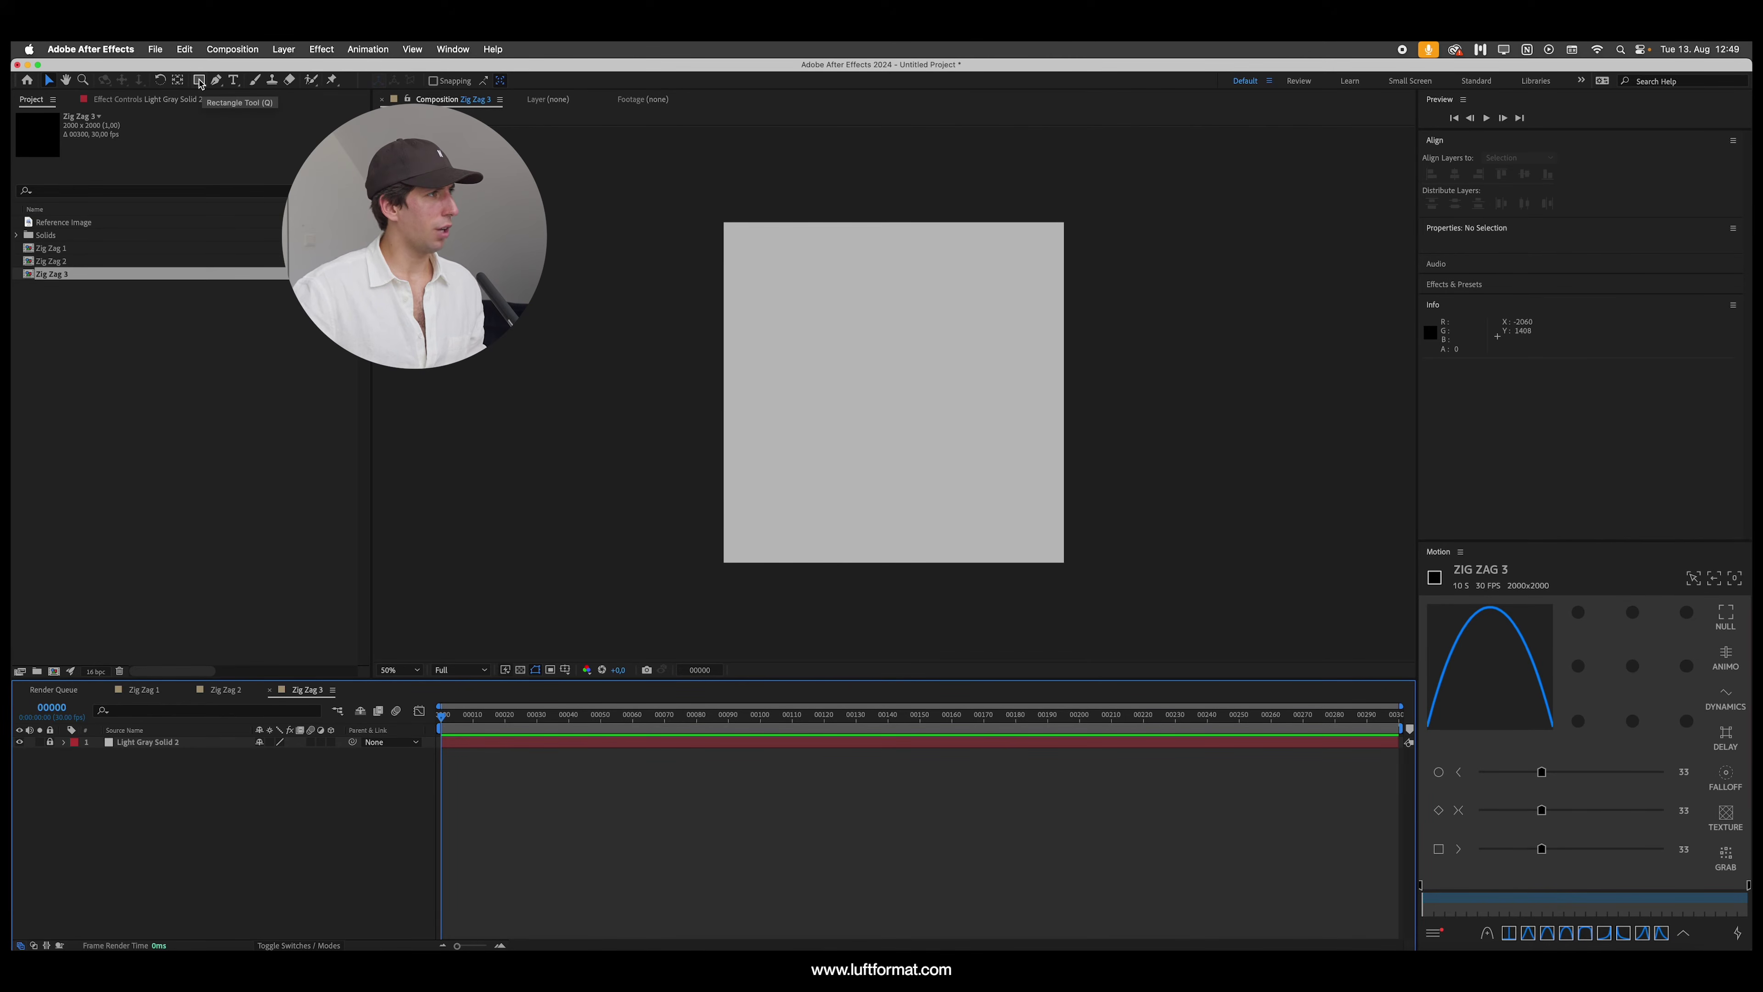
Step: Add a rectangle shape layer that fills the composition, with a dark gray 3D3D3D fill
click(199, 81)
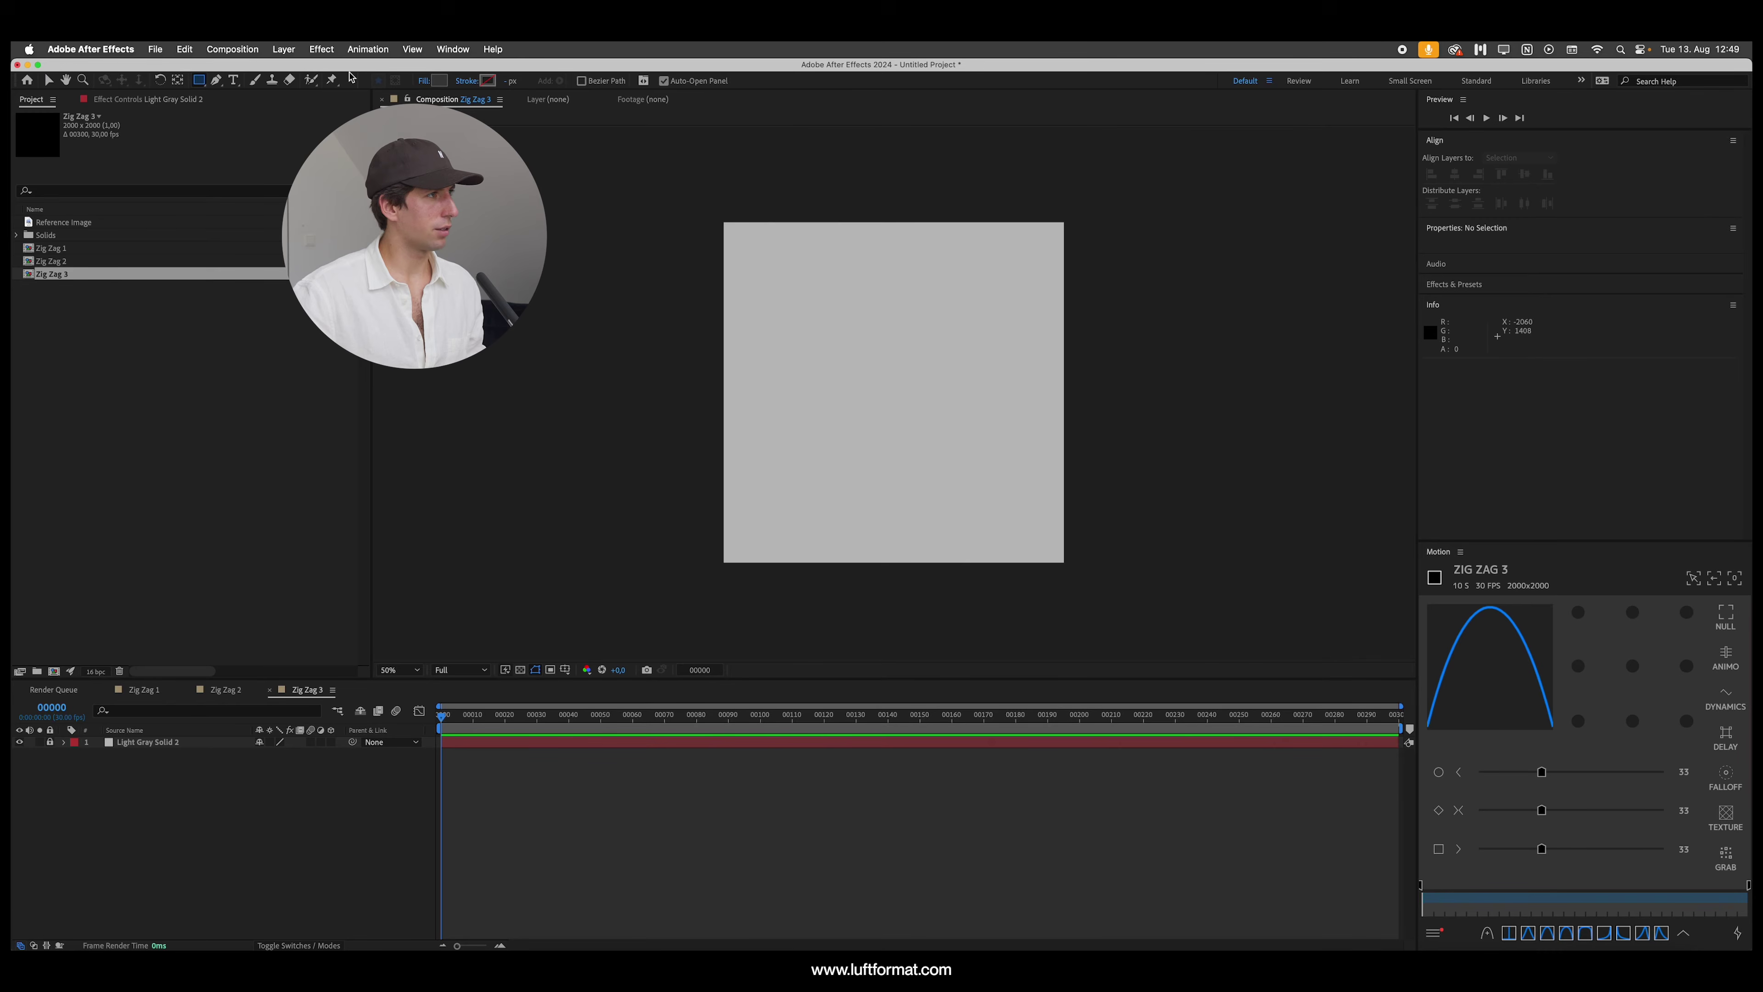
click(442, 81)
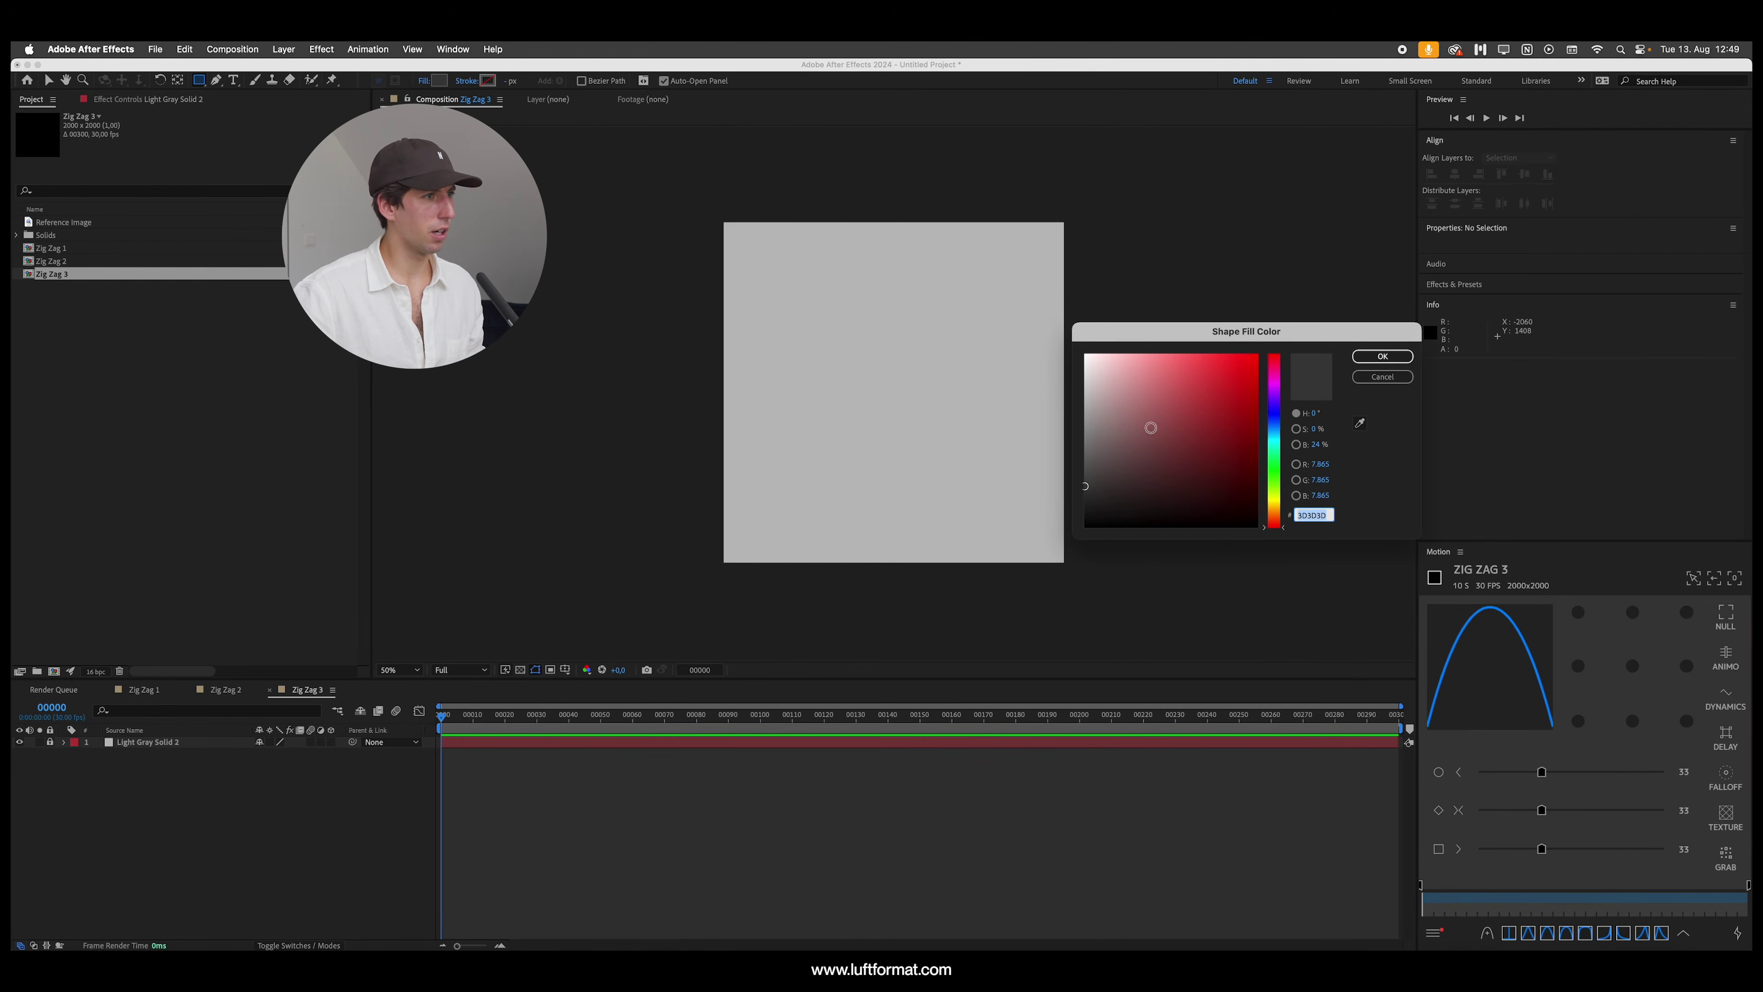
click(1383, 355)
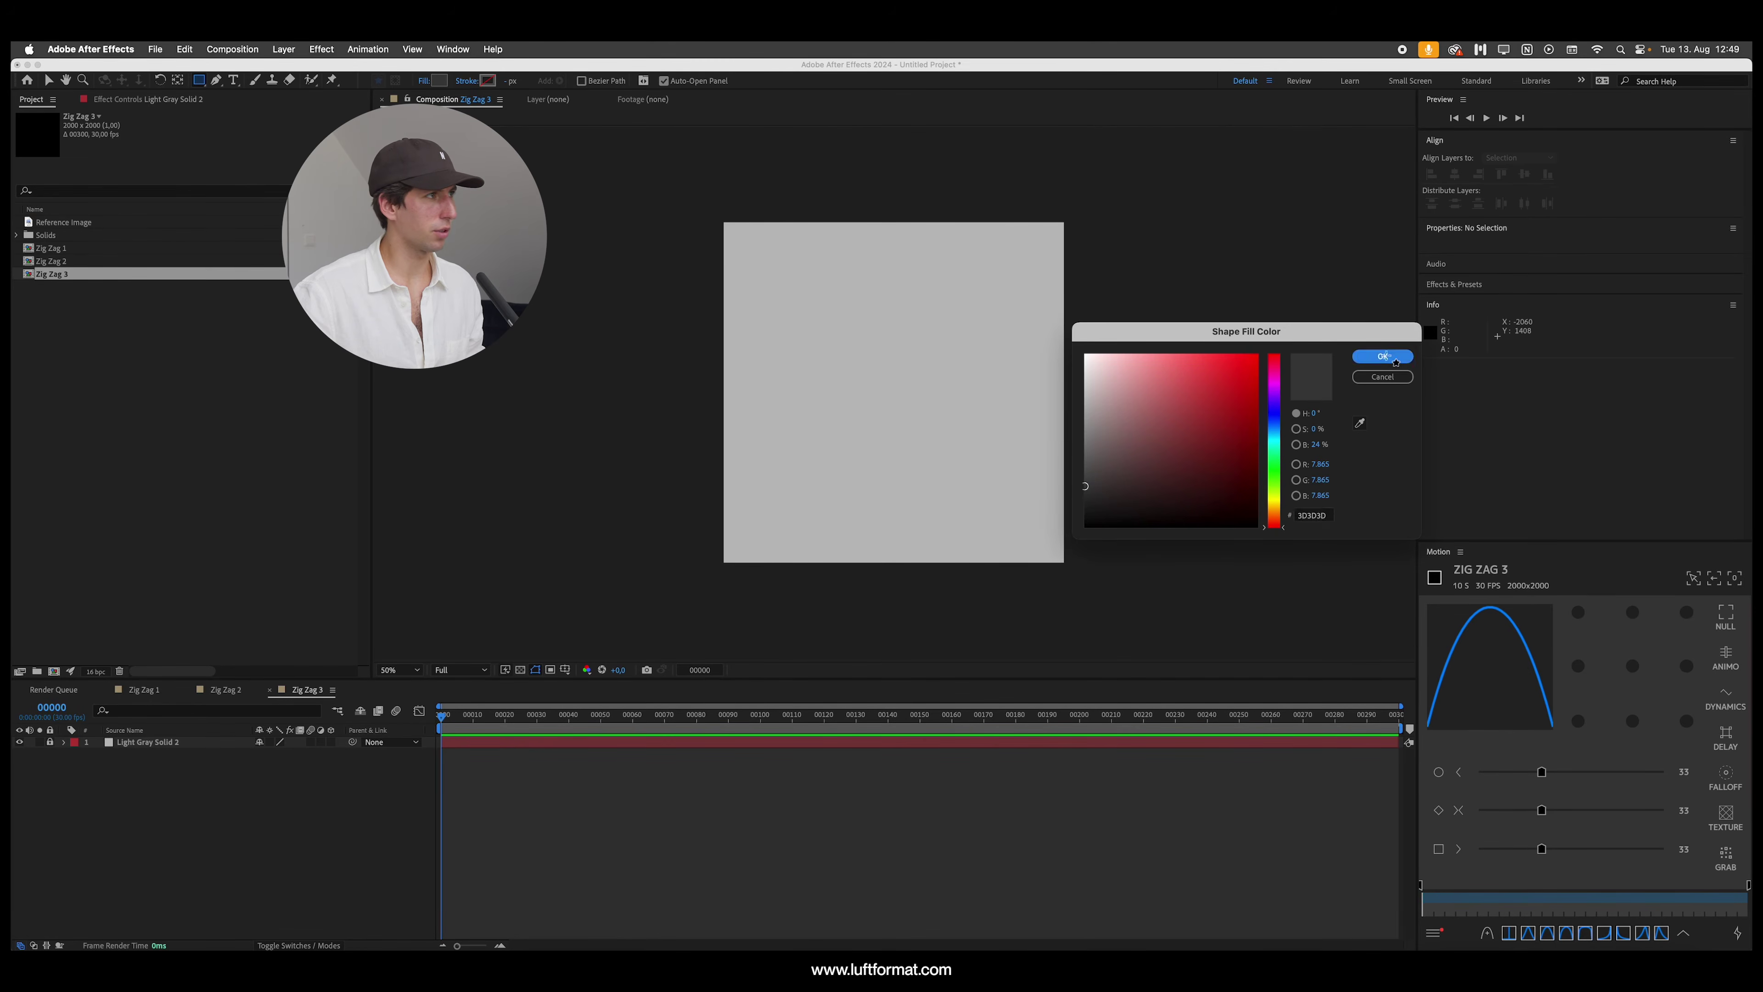
double_click(199, 82)
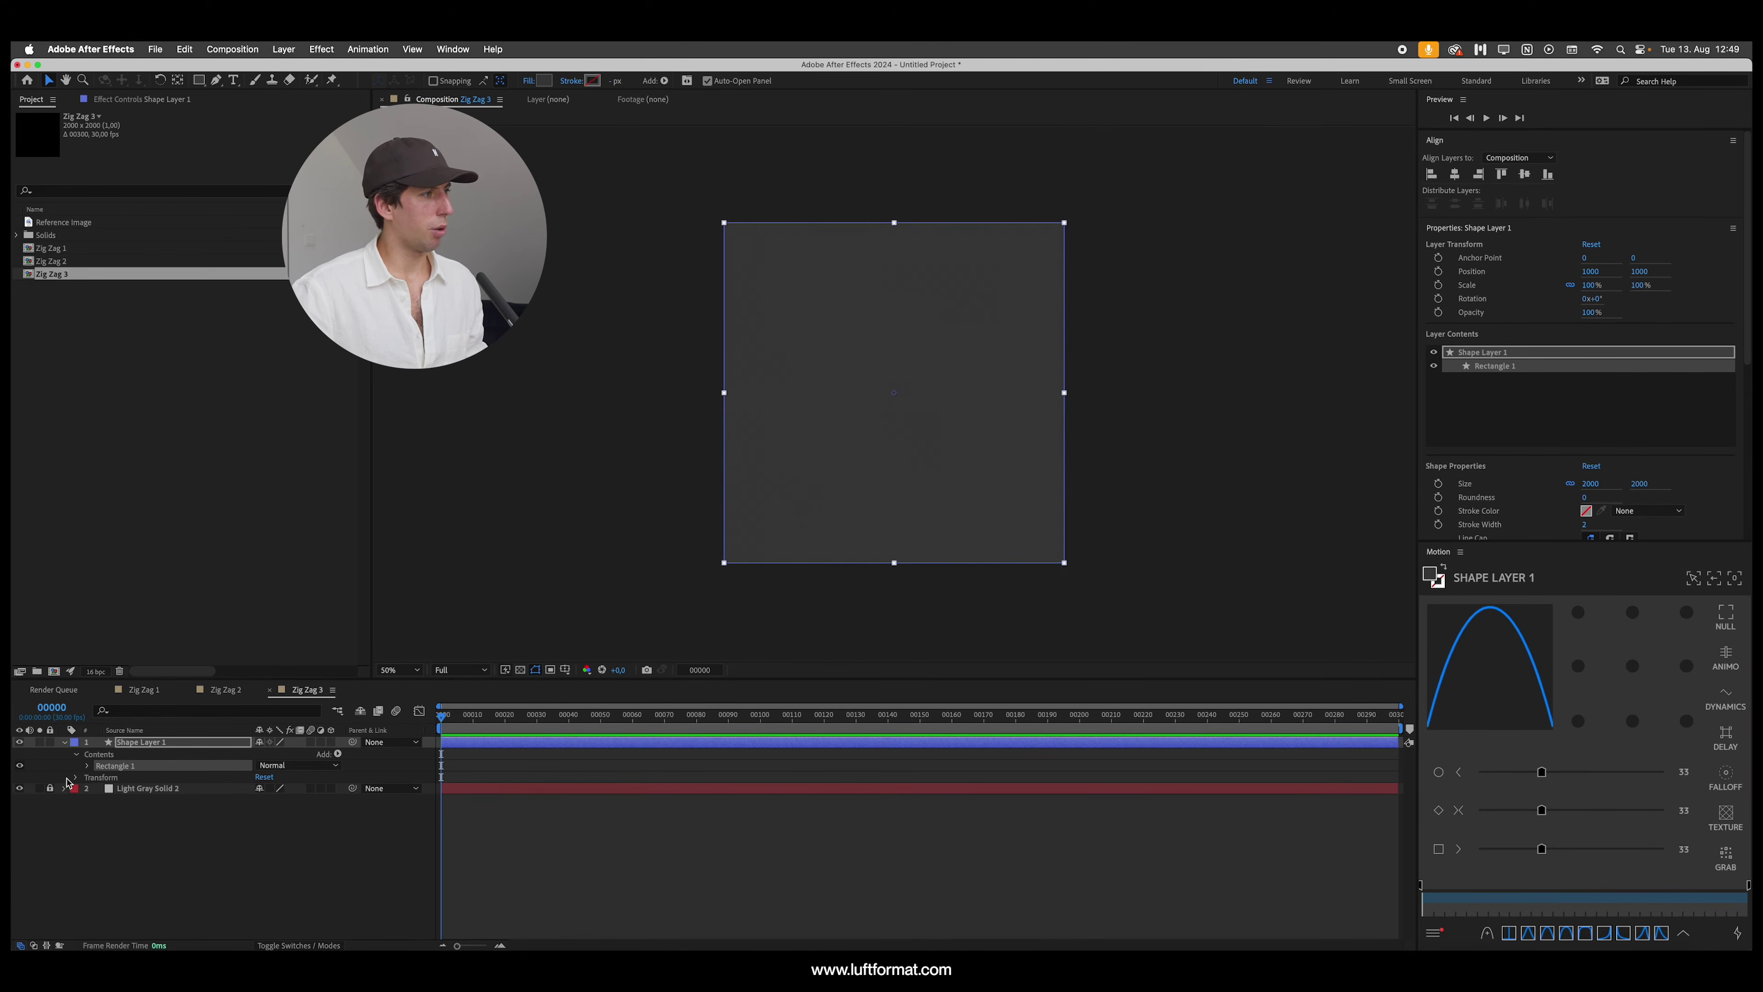
Step: Set the rectangle path's size to 200 by 200
click(87, 767)
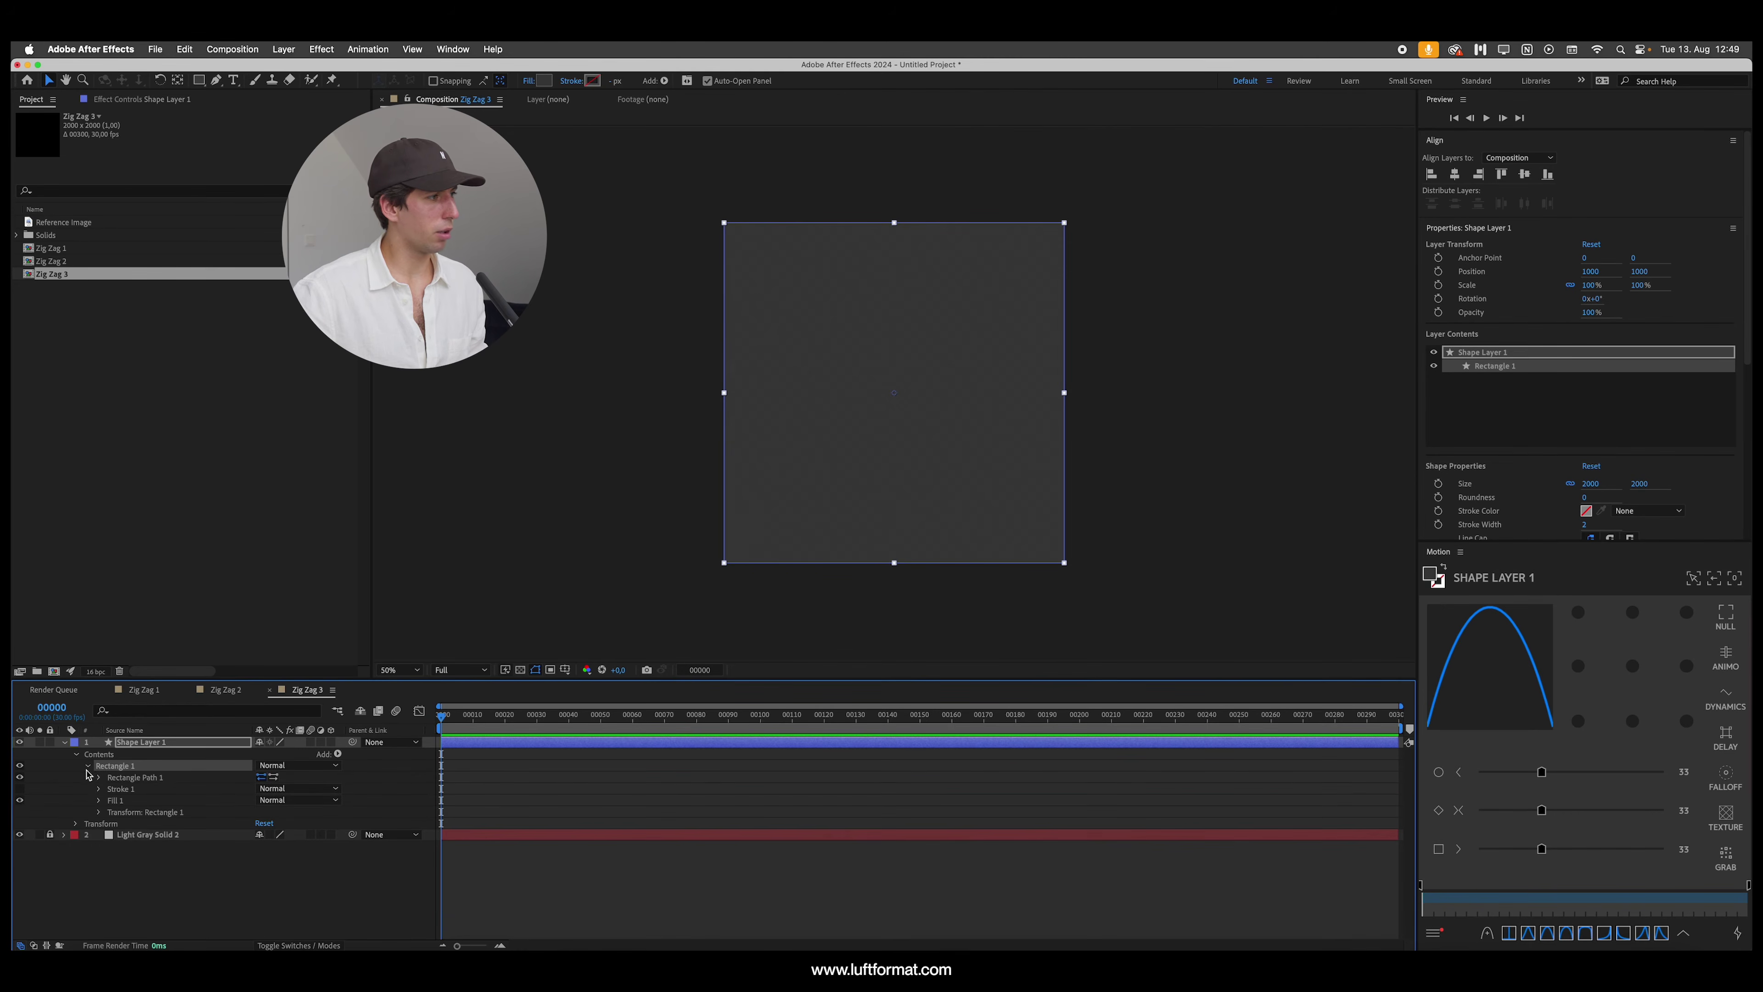
click(100, 778)
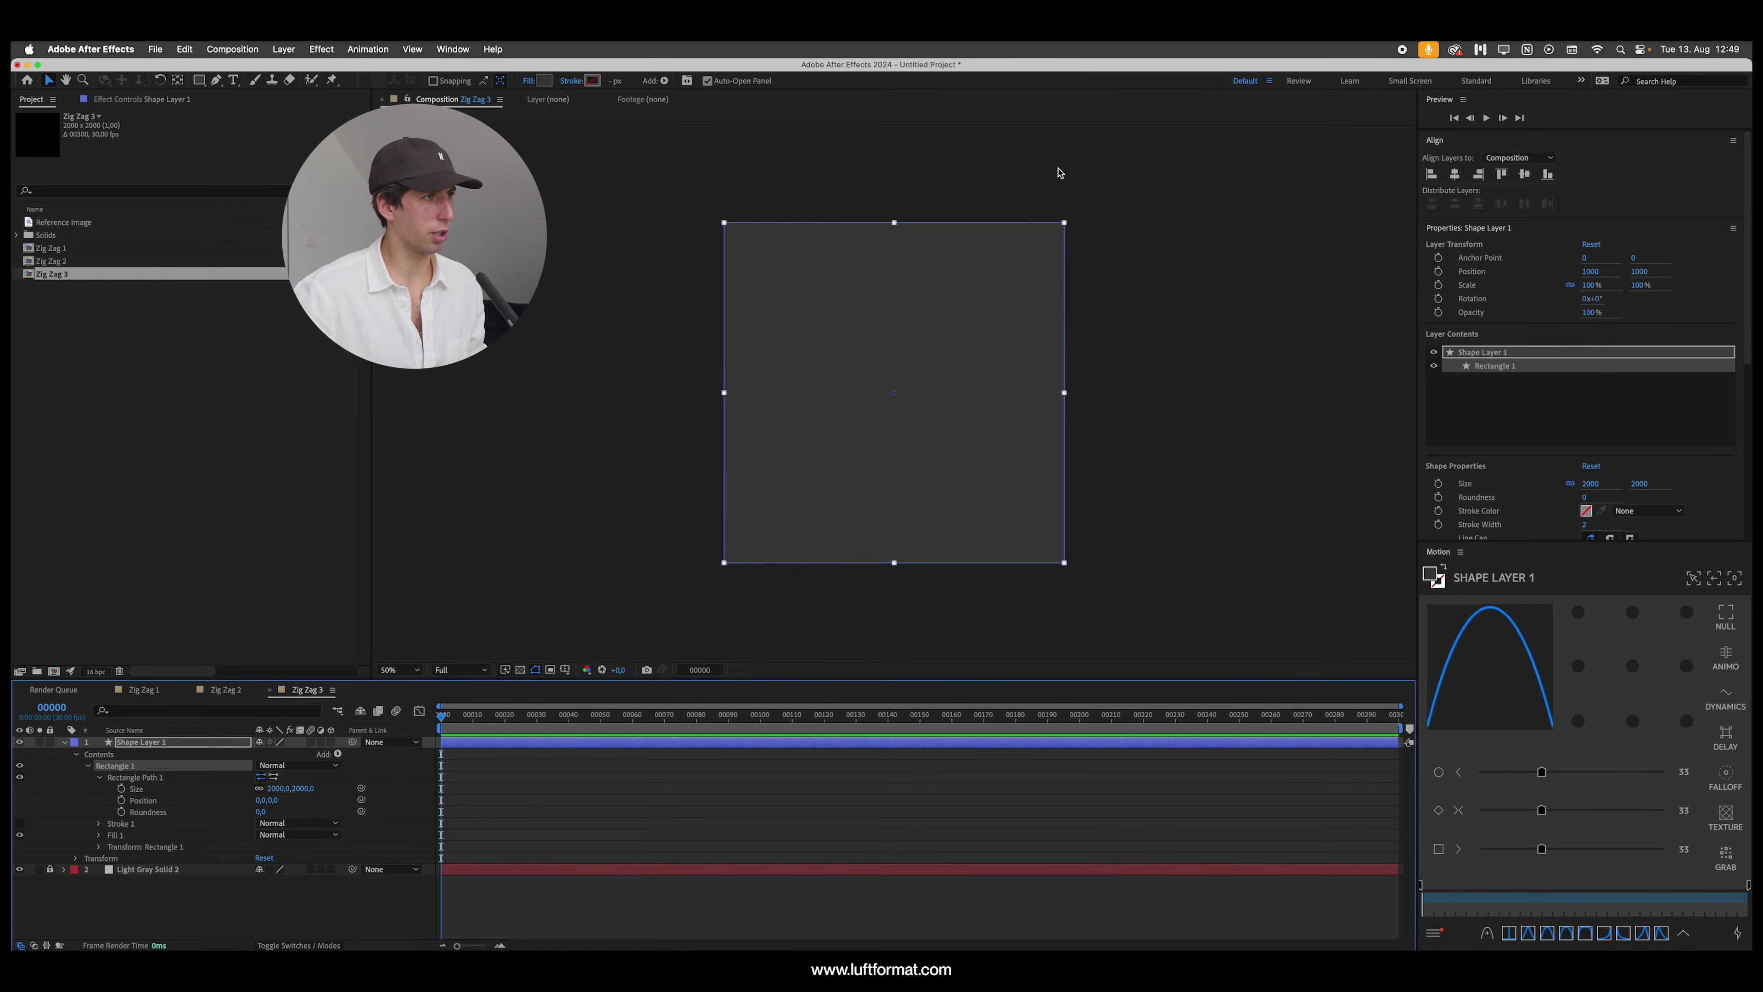
drag(292, 788, 145, 831)
drag(291, 790, 278, 808)
click(286, 788)
text(200)
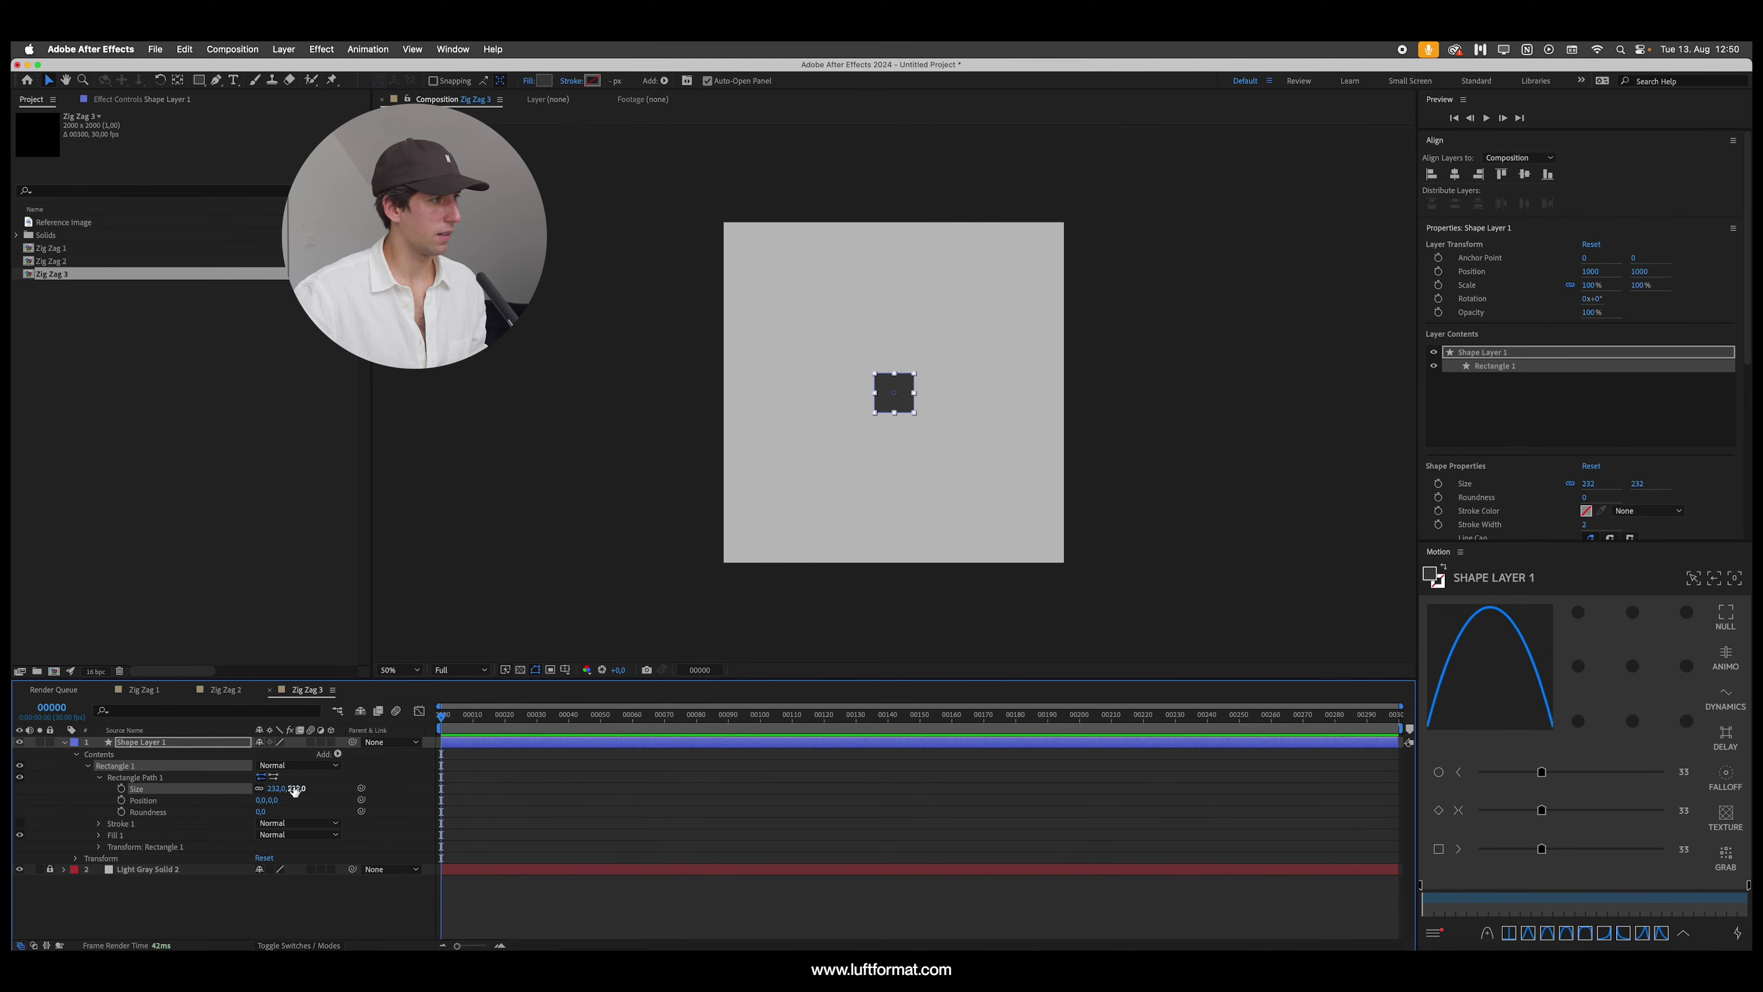
key(Return)
Step: Align the small square to the top-left corner of the composition
click(894, 392)
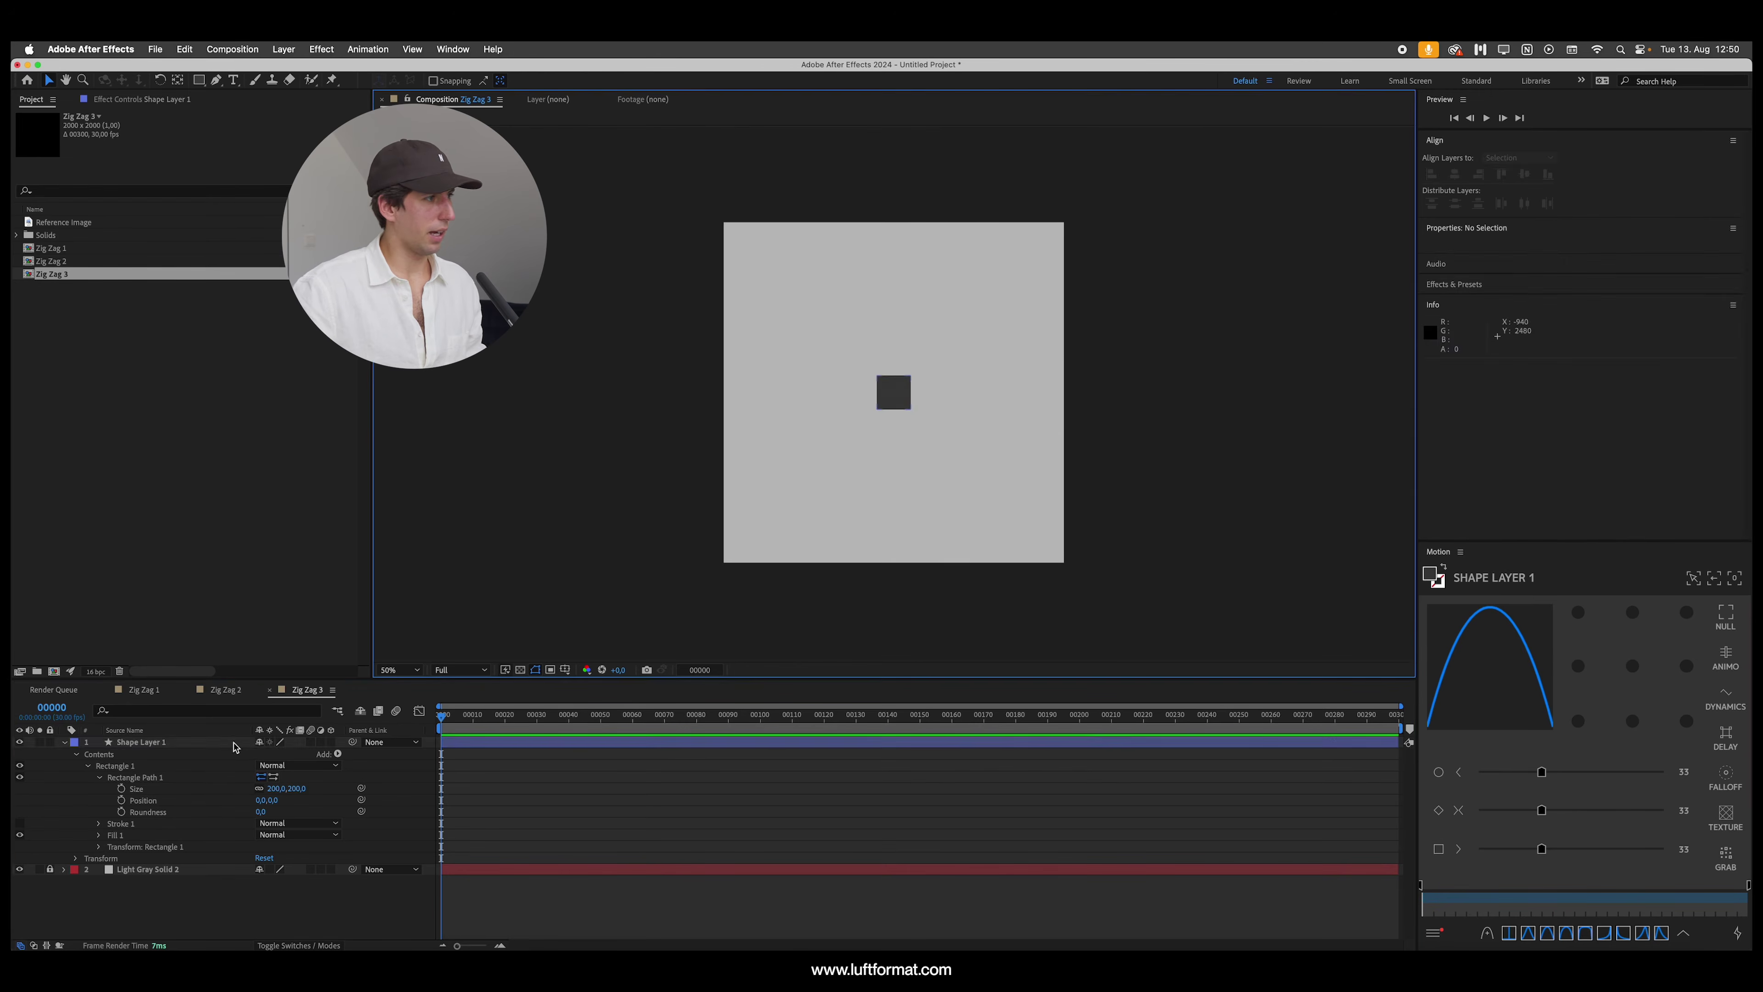
click(1431, 174)
click(1501, 173)
click(727, 237)
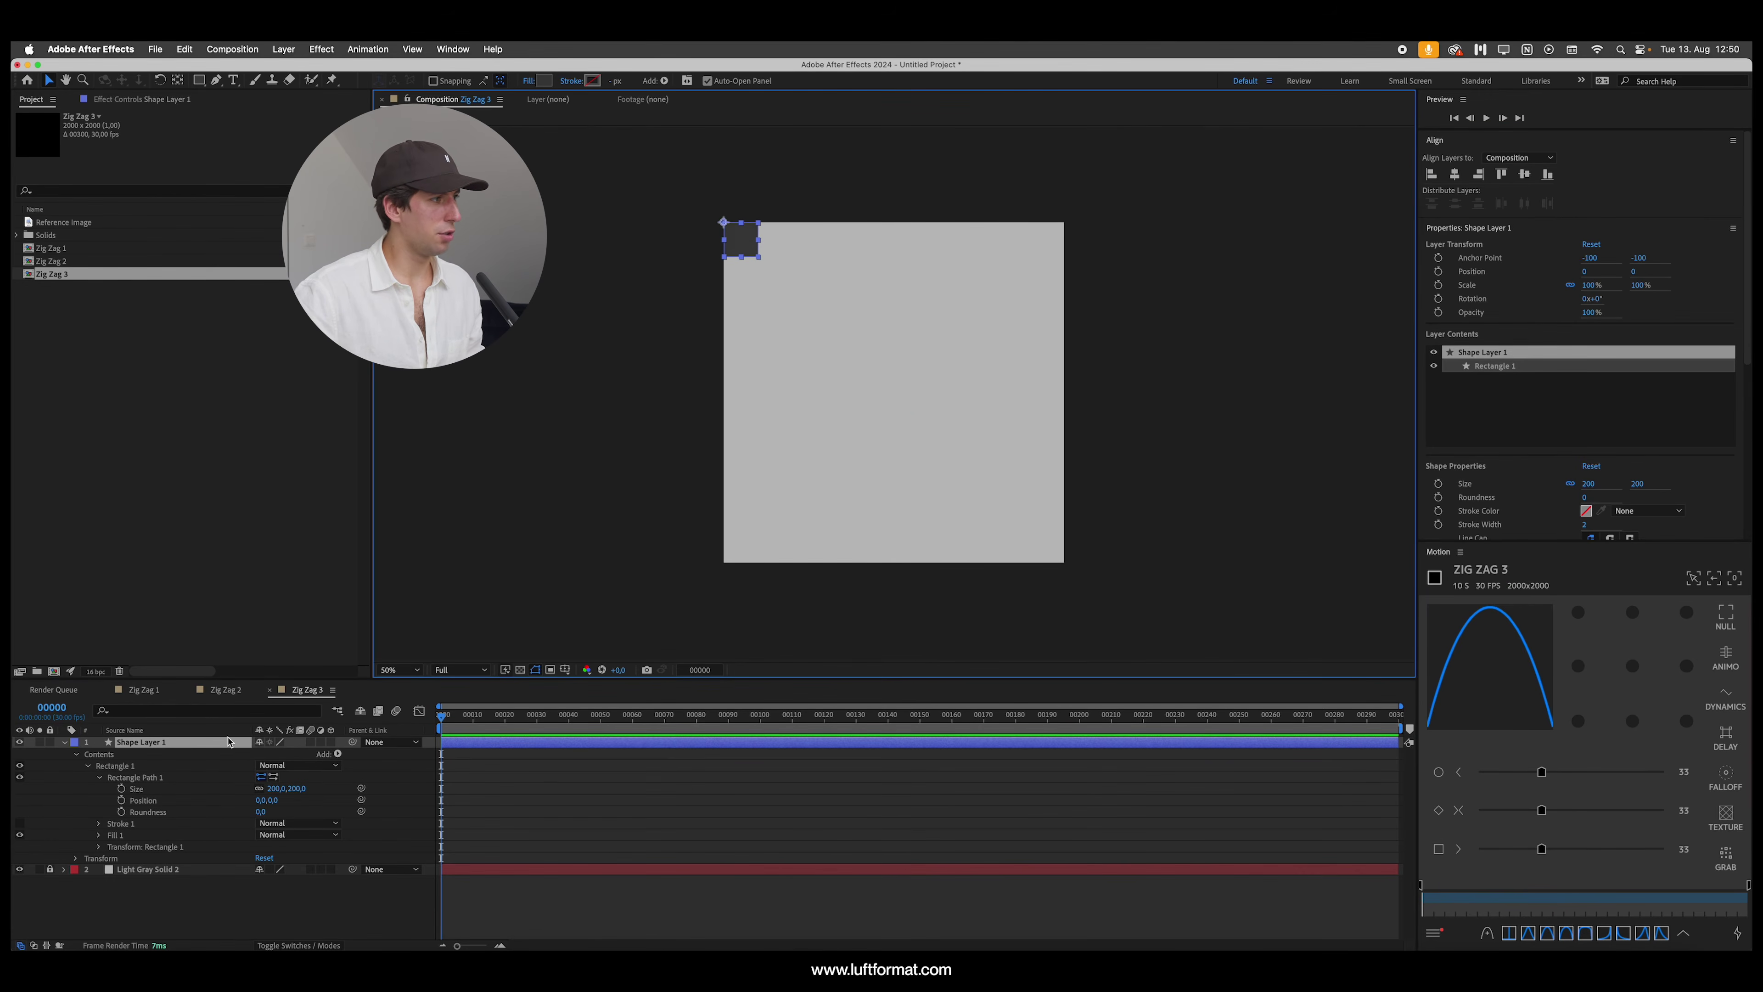
Step: Duplicate the corner square and set the copy's position to 200, 200
key(super+d)
key(p)
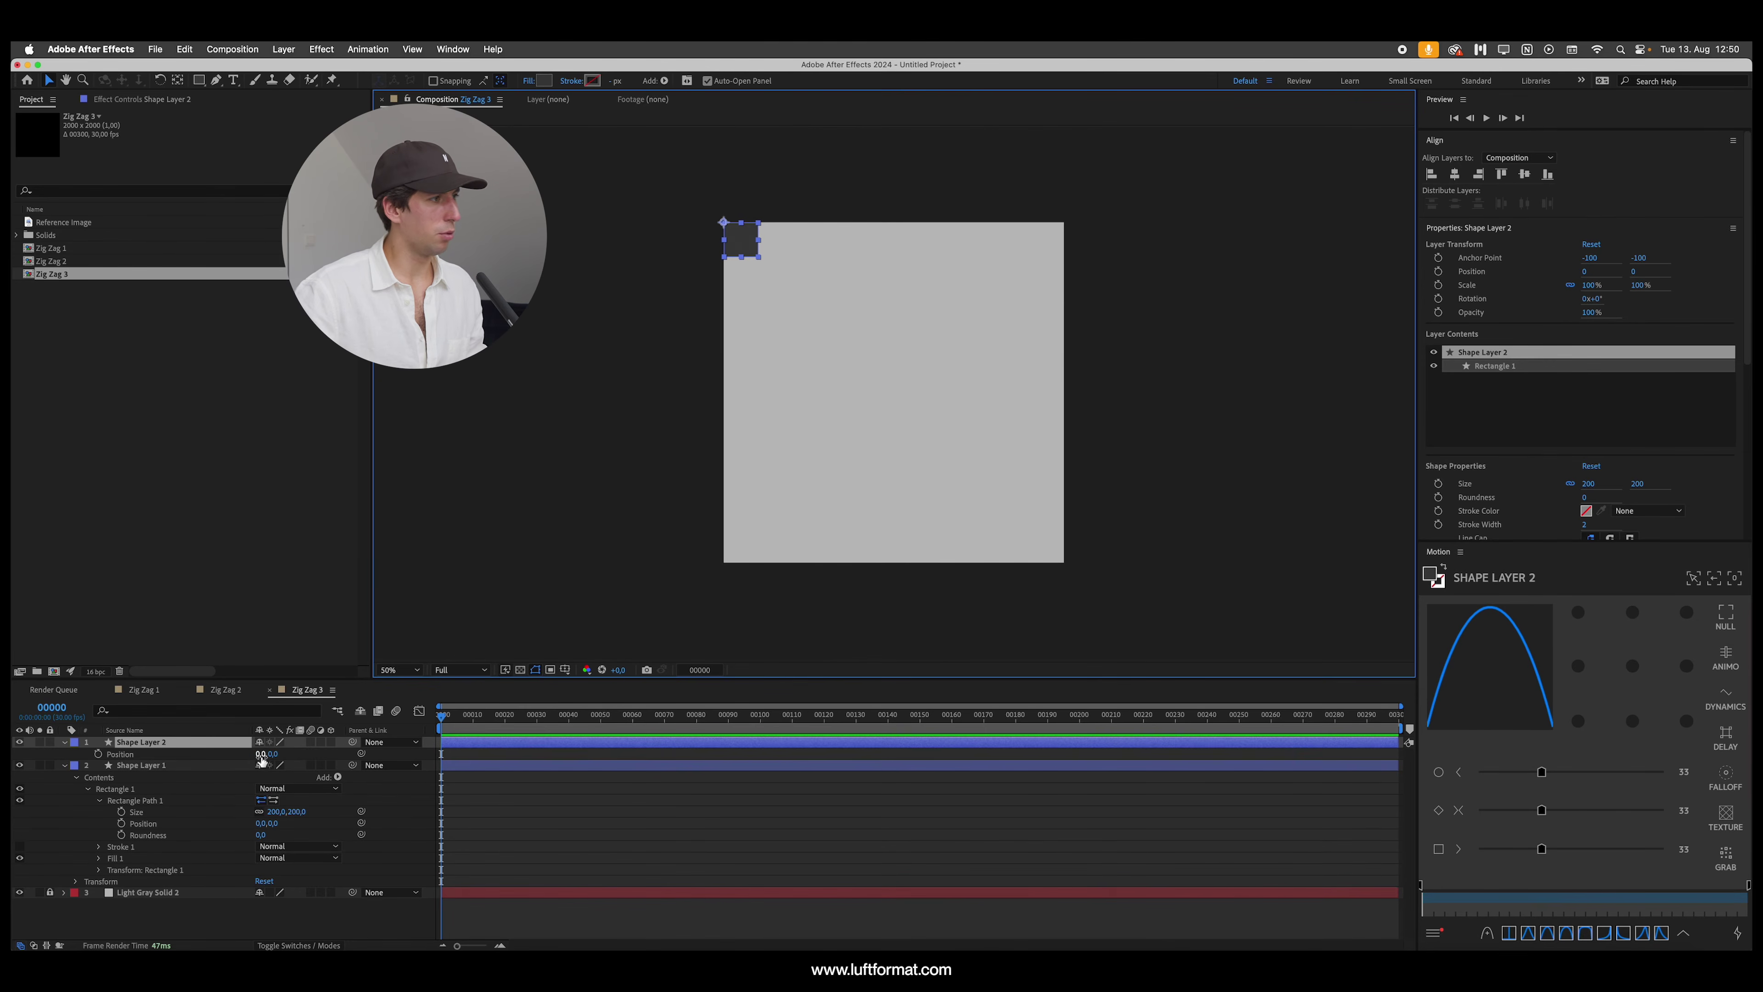
drag(258, 753, 367, 733)
key(super+z)
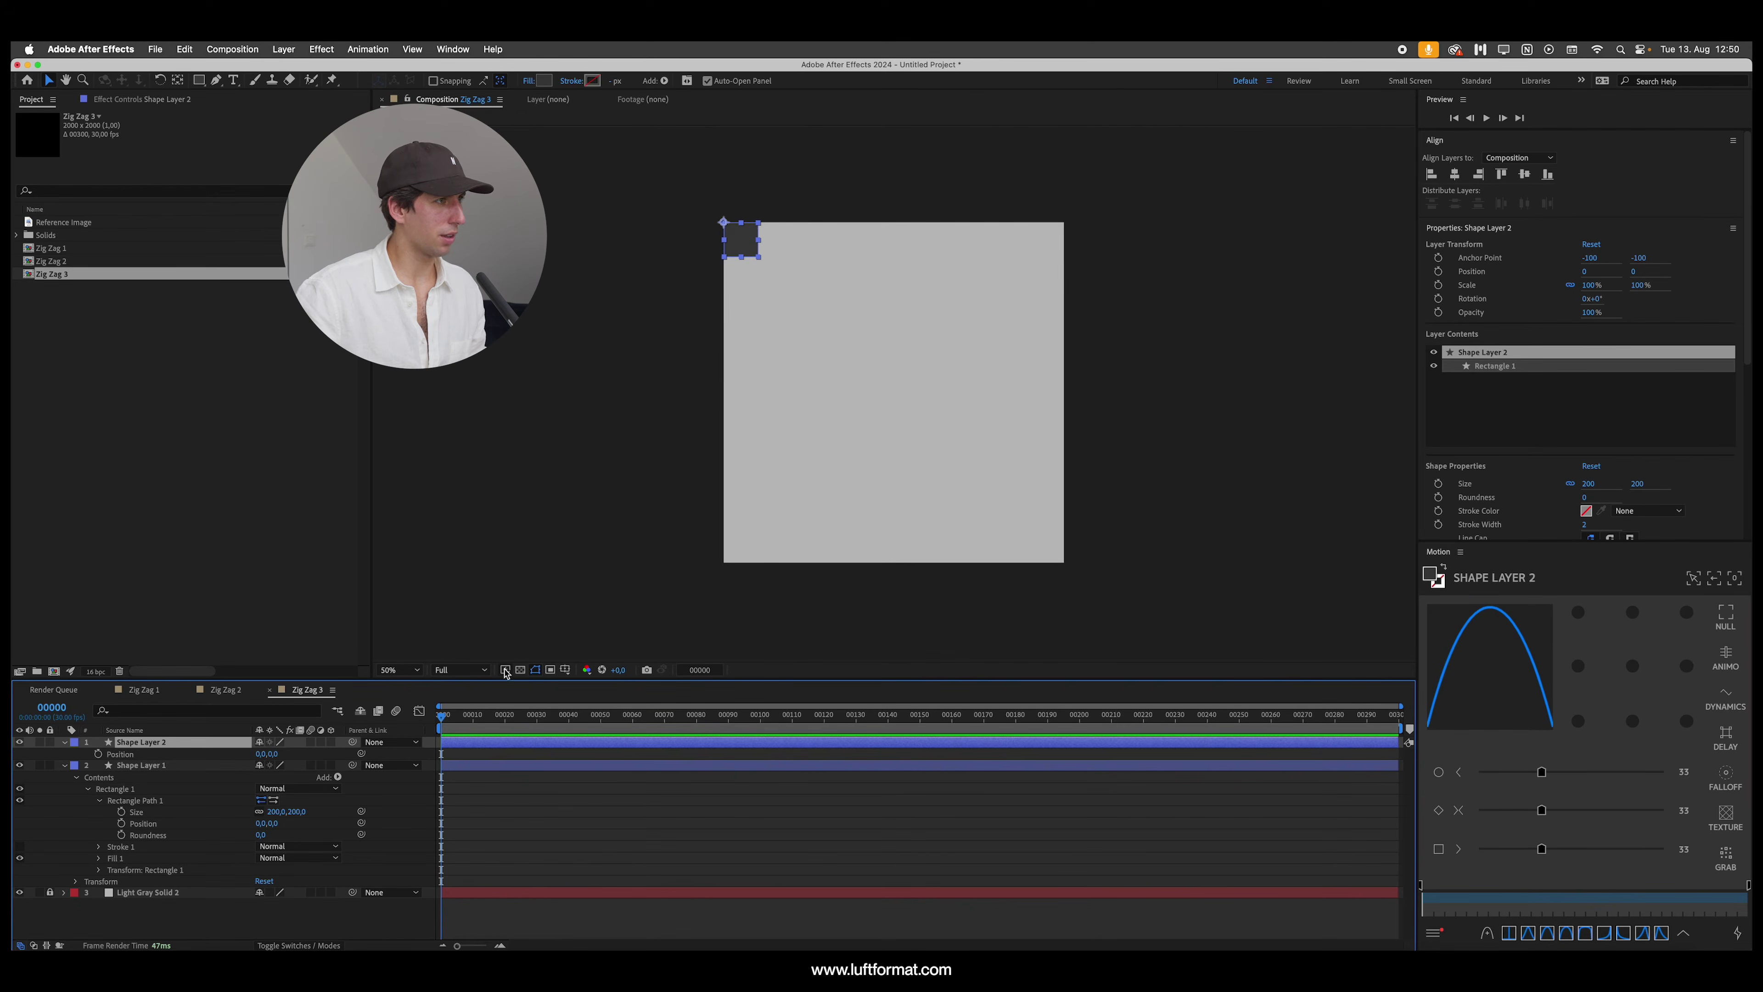
click(262, 753)
text(200)
key(Return)
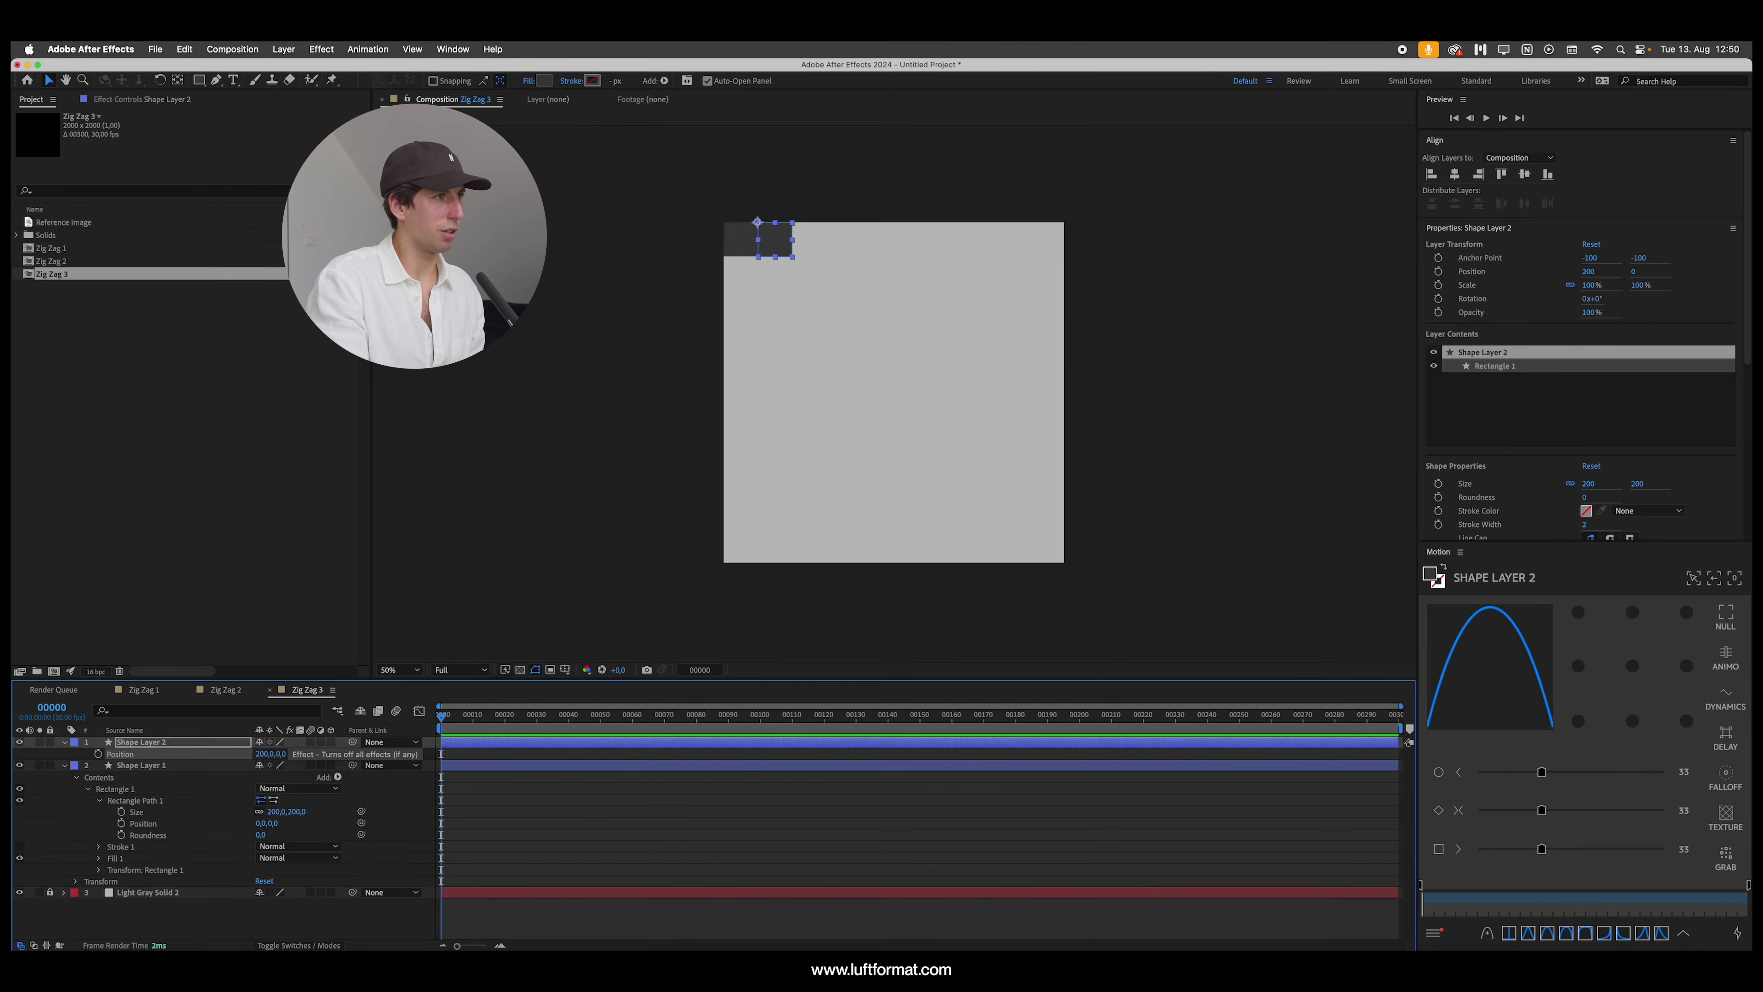
click(291, 753)
text(20)
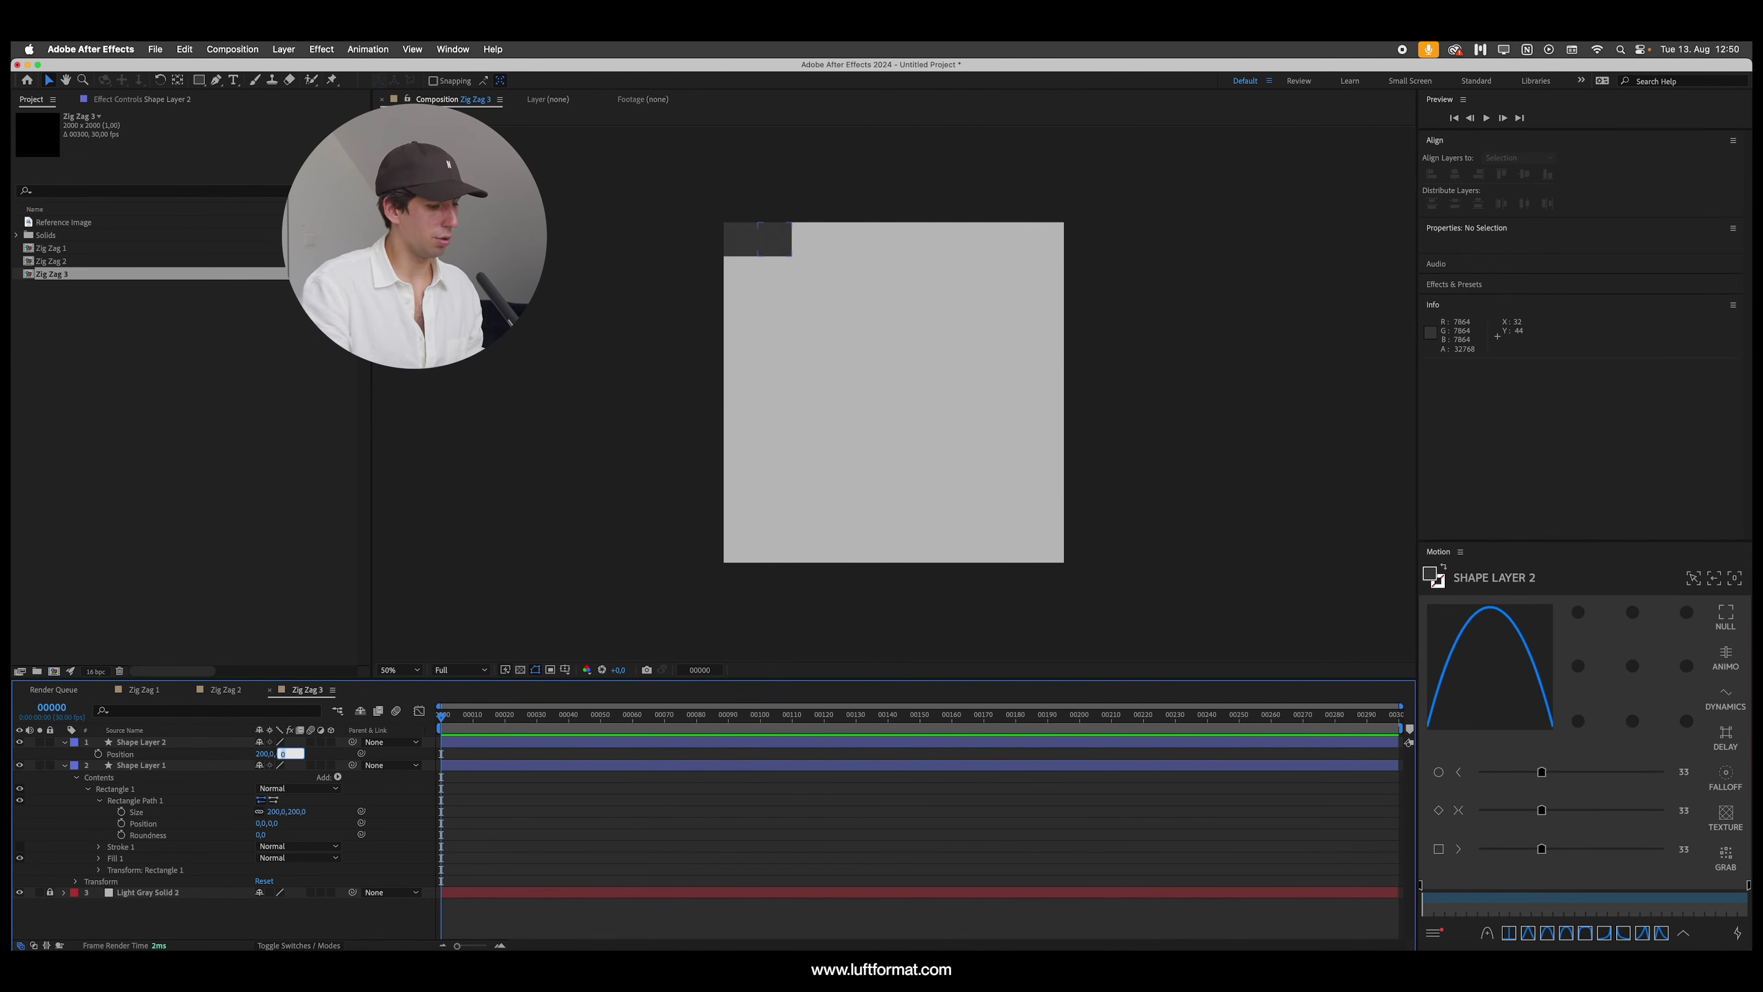
text(0)
key(Return)
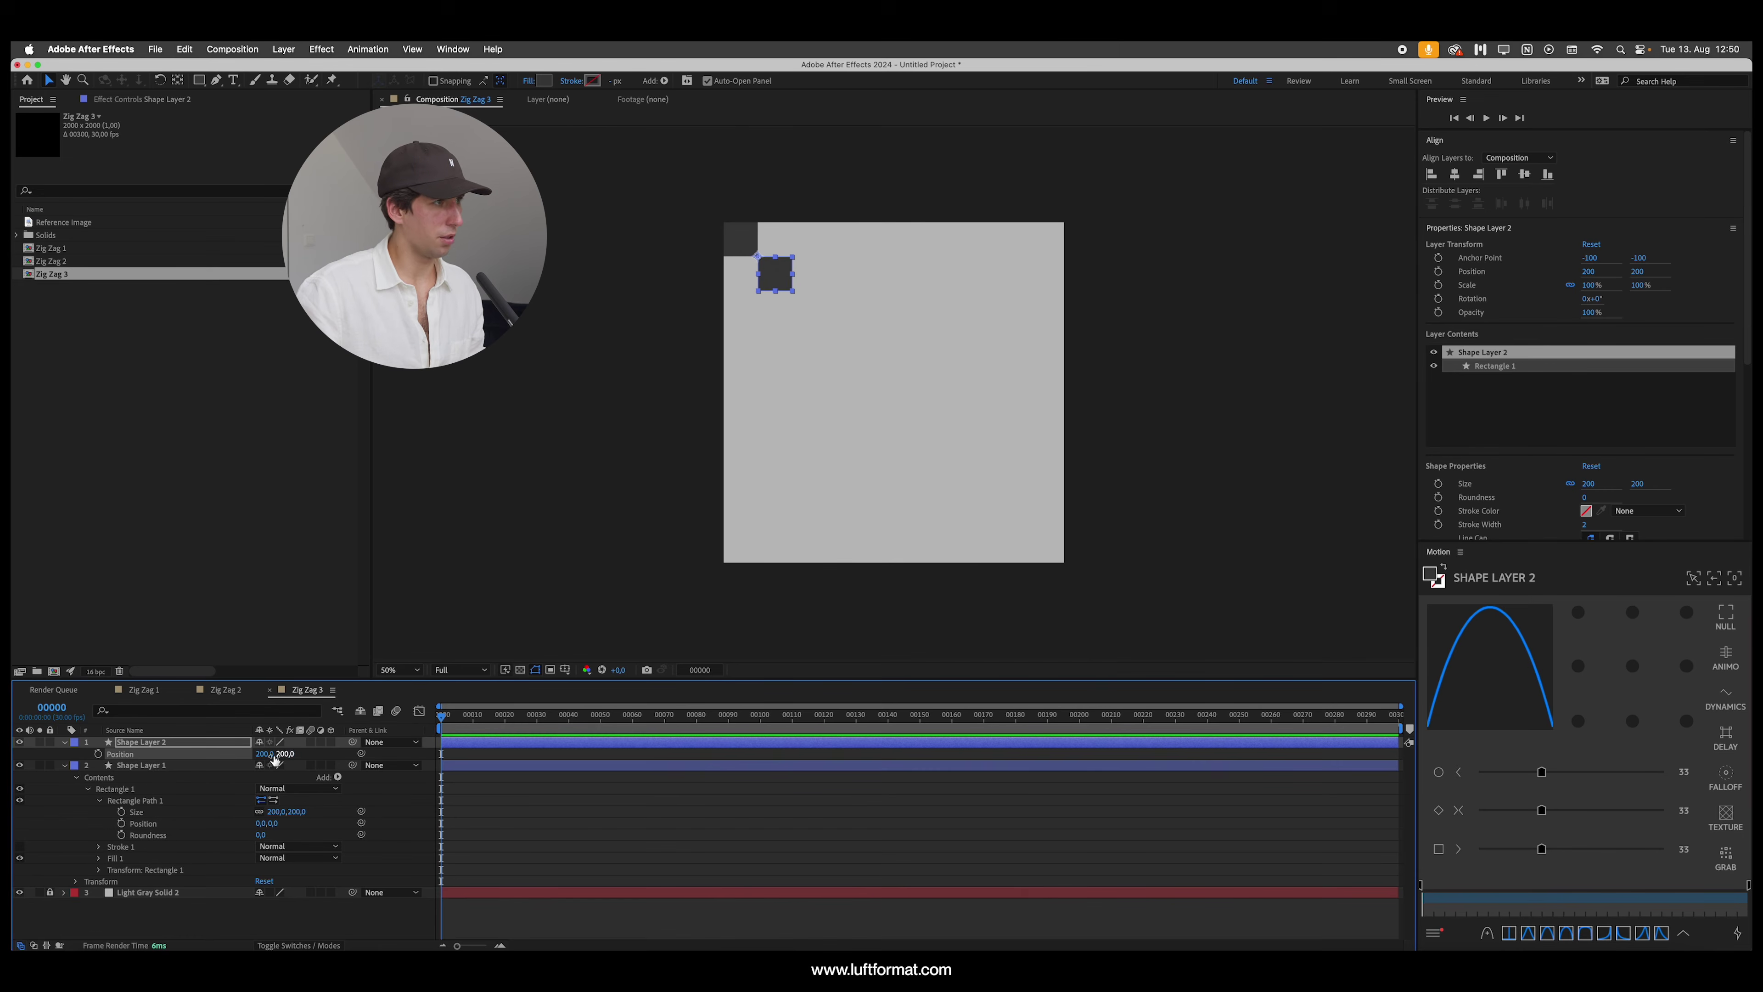
Step: Duplicate the second square and set the new copy's position to 400, 400
click(642, 248)
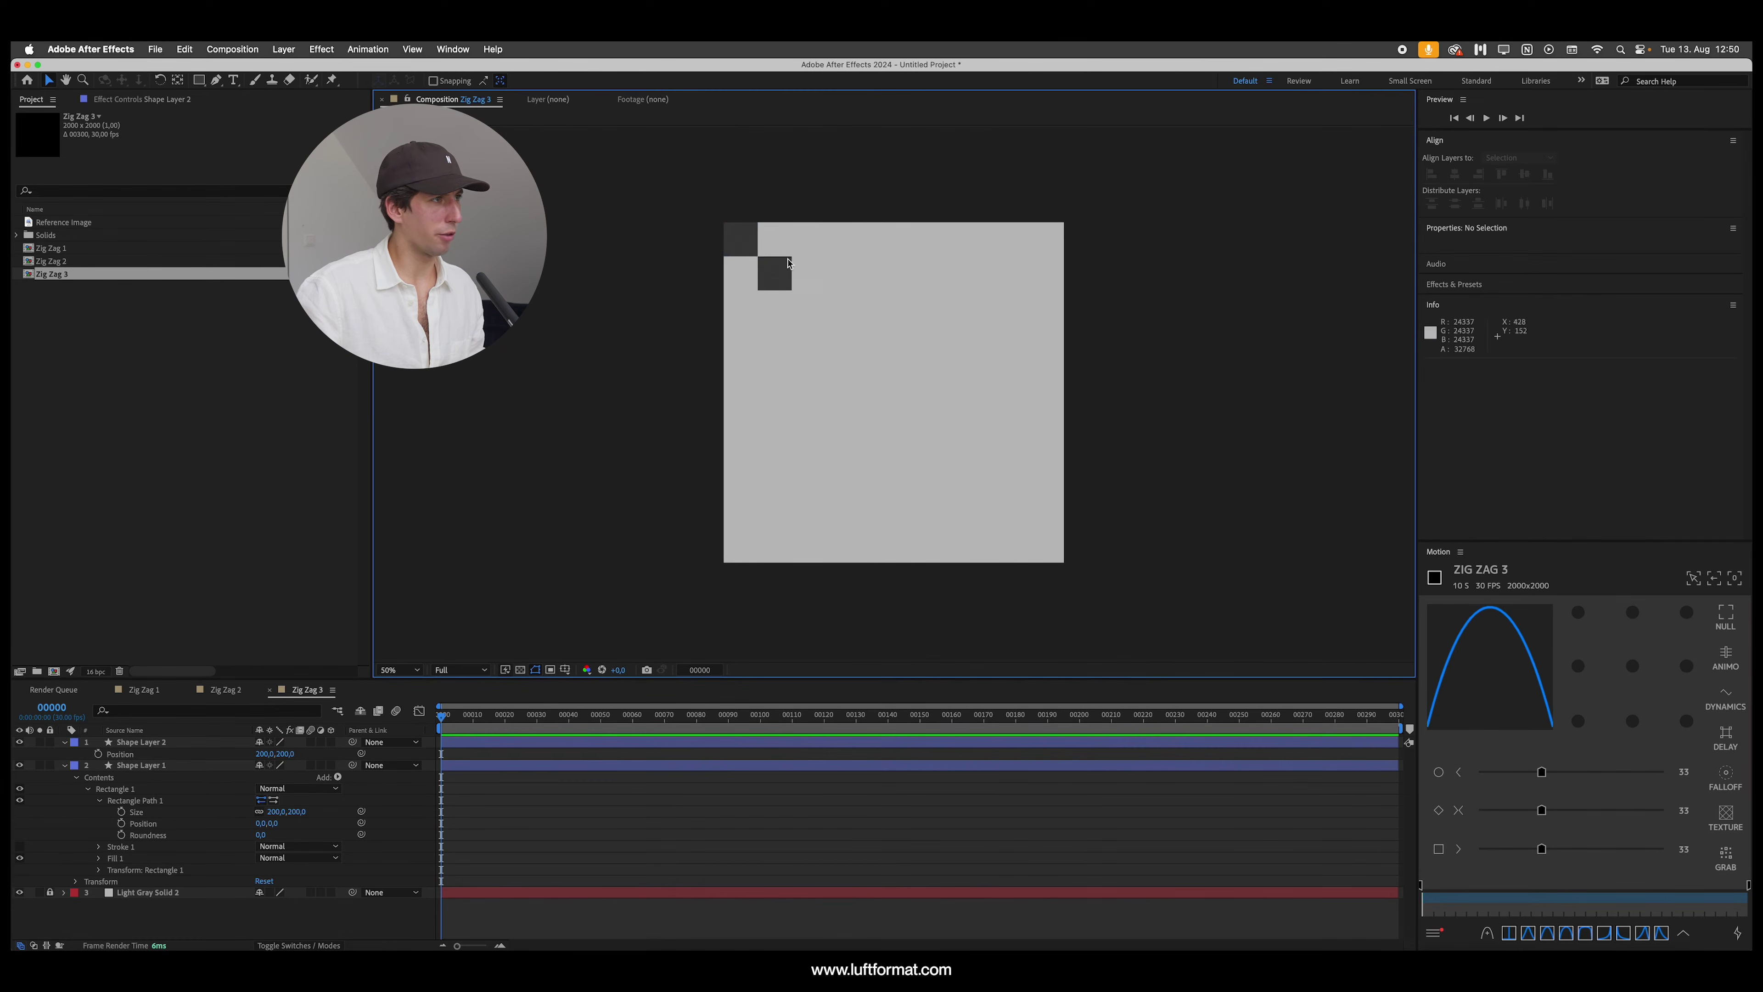
click(296, 555)
click(140, 747)
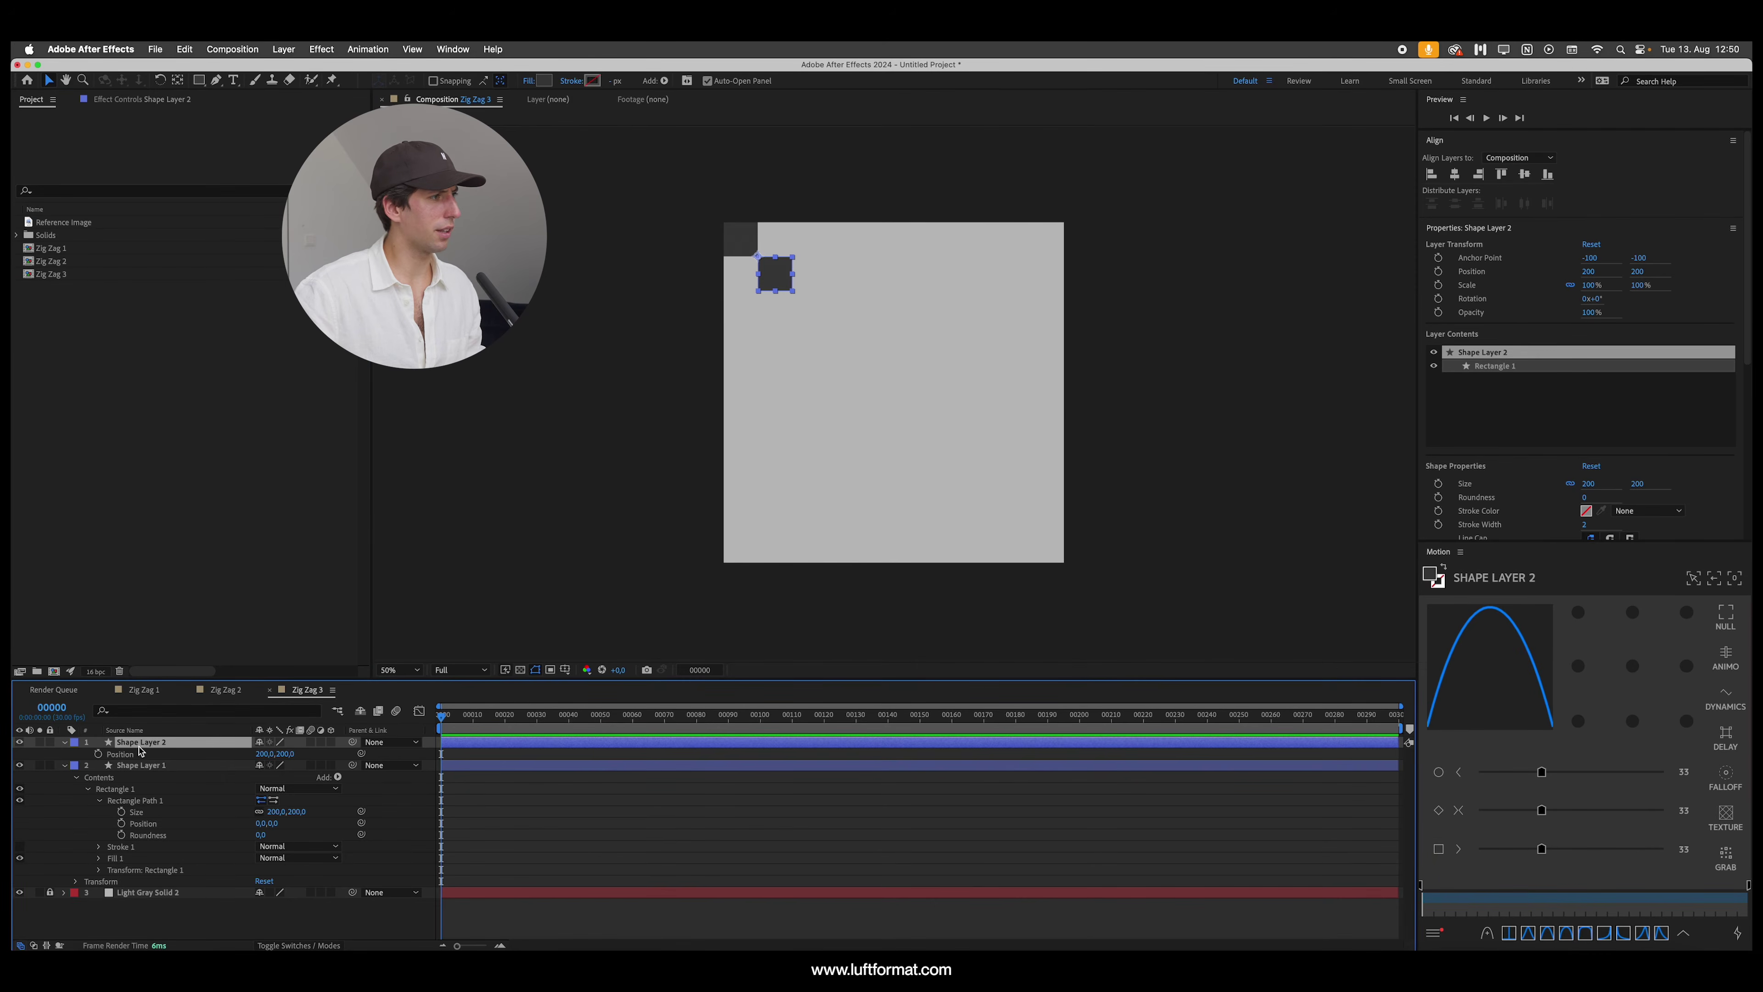
key(super+d)
key(p)
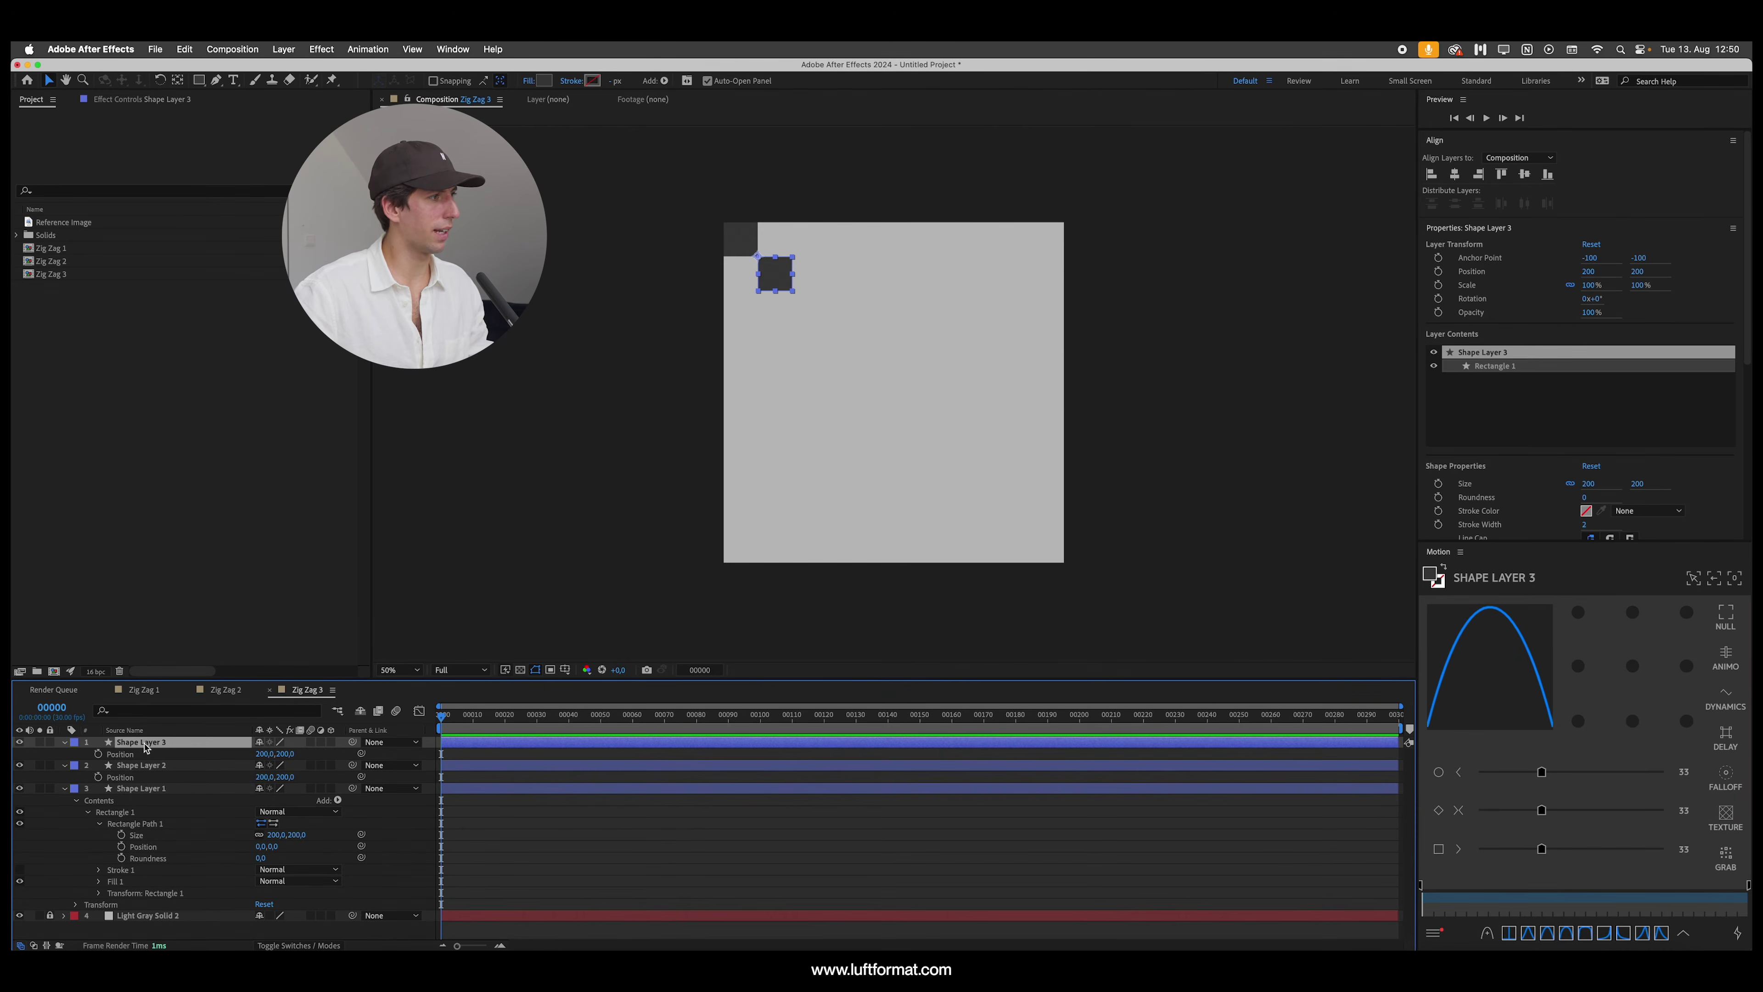
click(262, 756)
text(100)
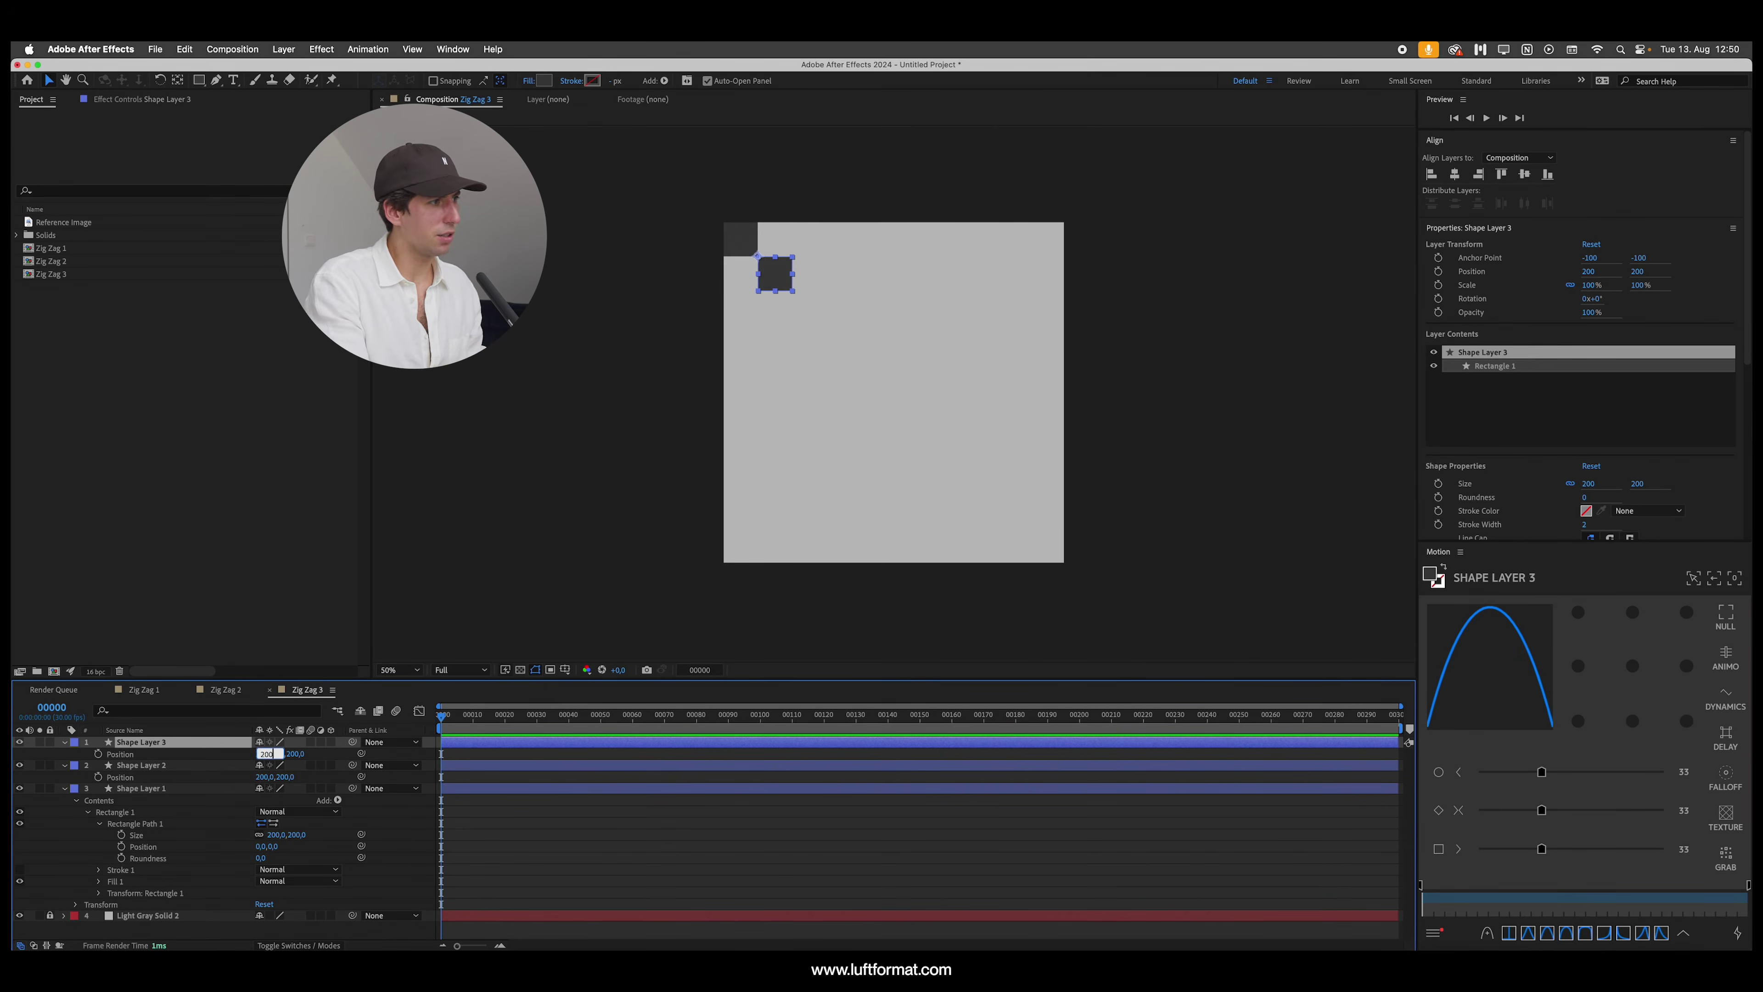
key(Tab)
text(400)
key(Return)
Step: Duplicate the third square and set the copy's X position to 600 so it extends the same row
click(172, 742)
key(super+d)
key(p)
click(258, 755)
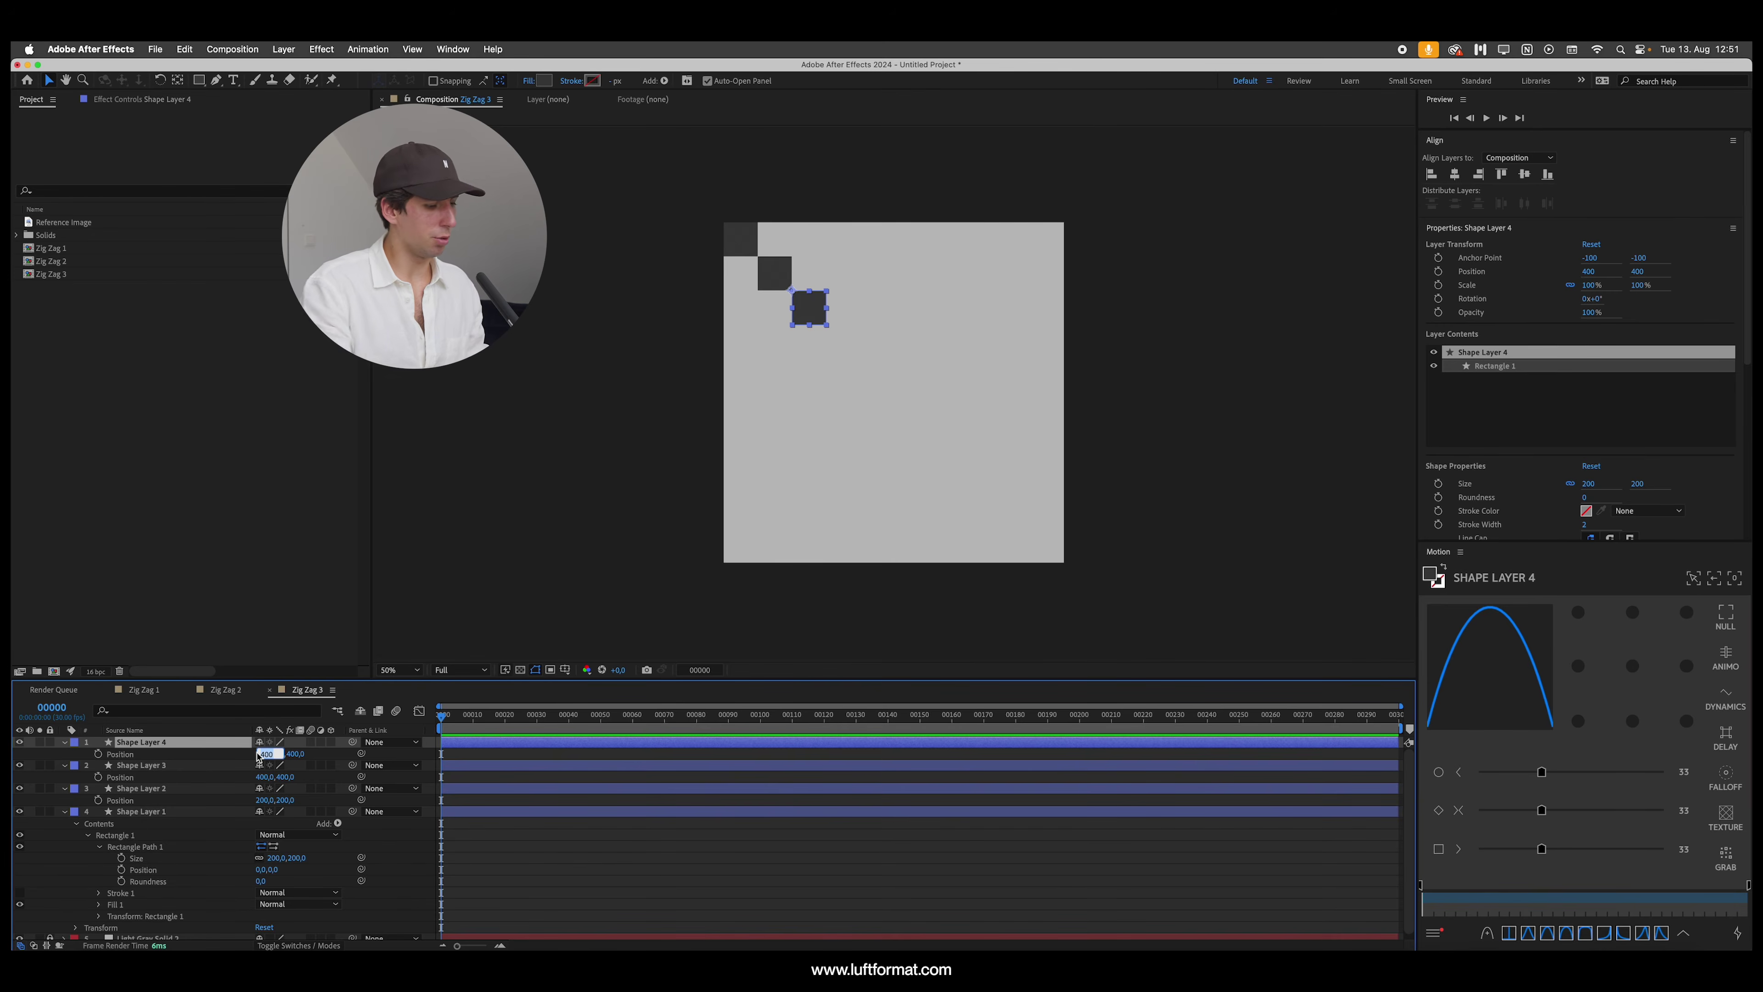
text(600)
key(Return)
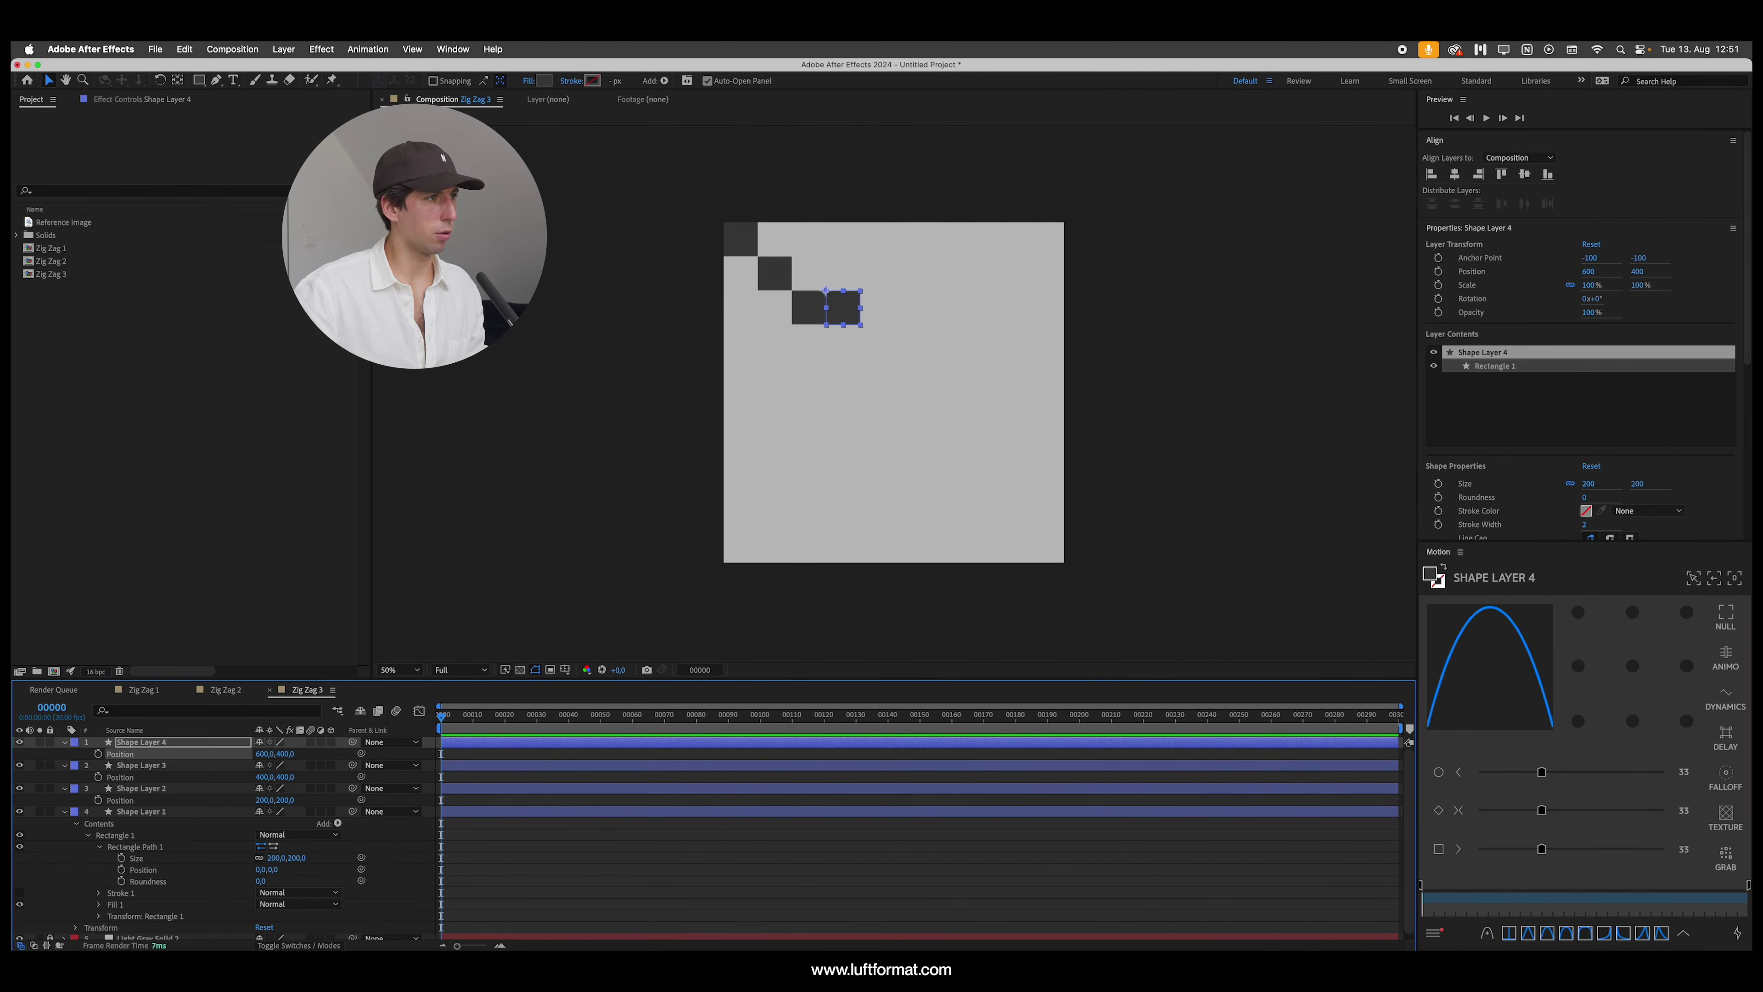
click(901, 388)
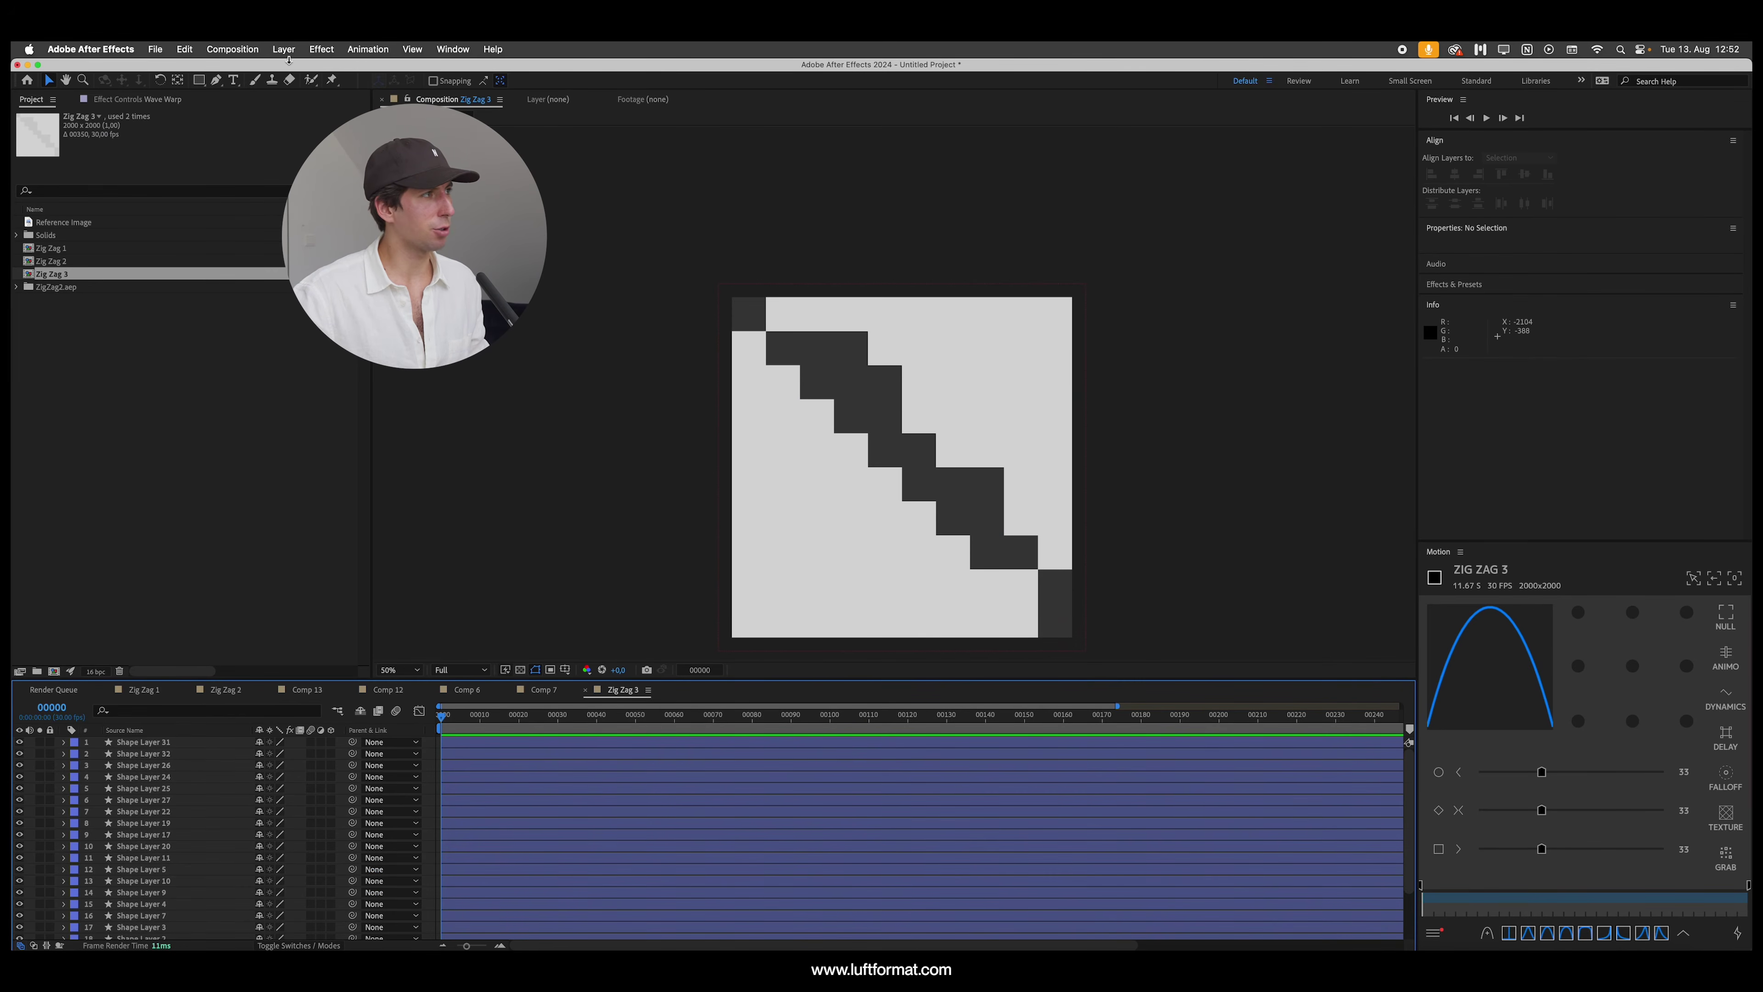
Step: Add a null object to the Zig Zag 3 composition
click(283, 49)
mouse_move(291, 73)
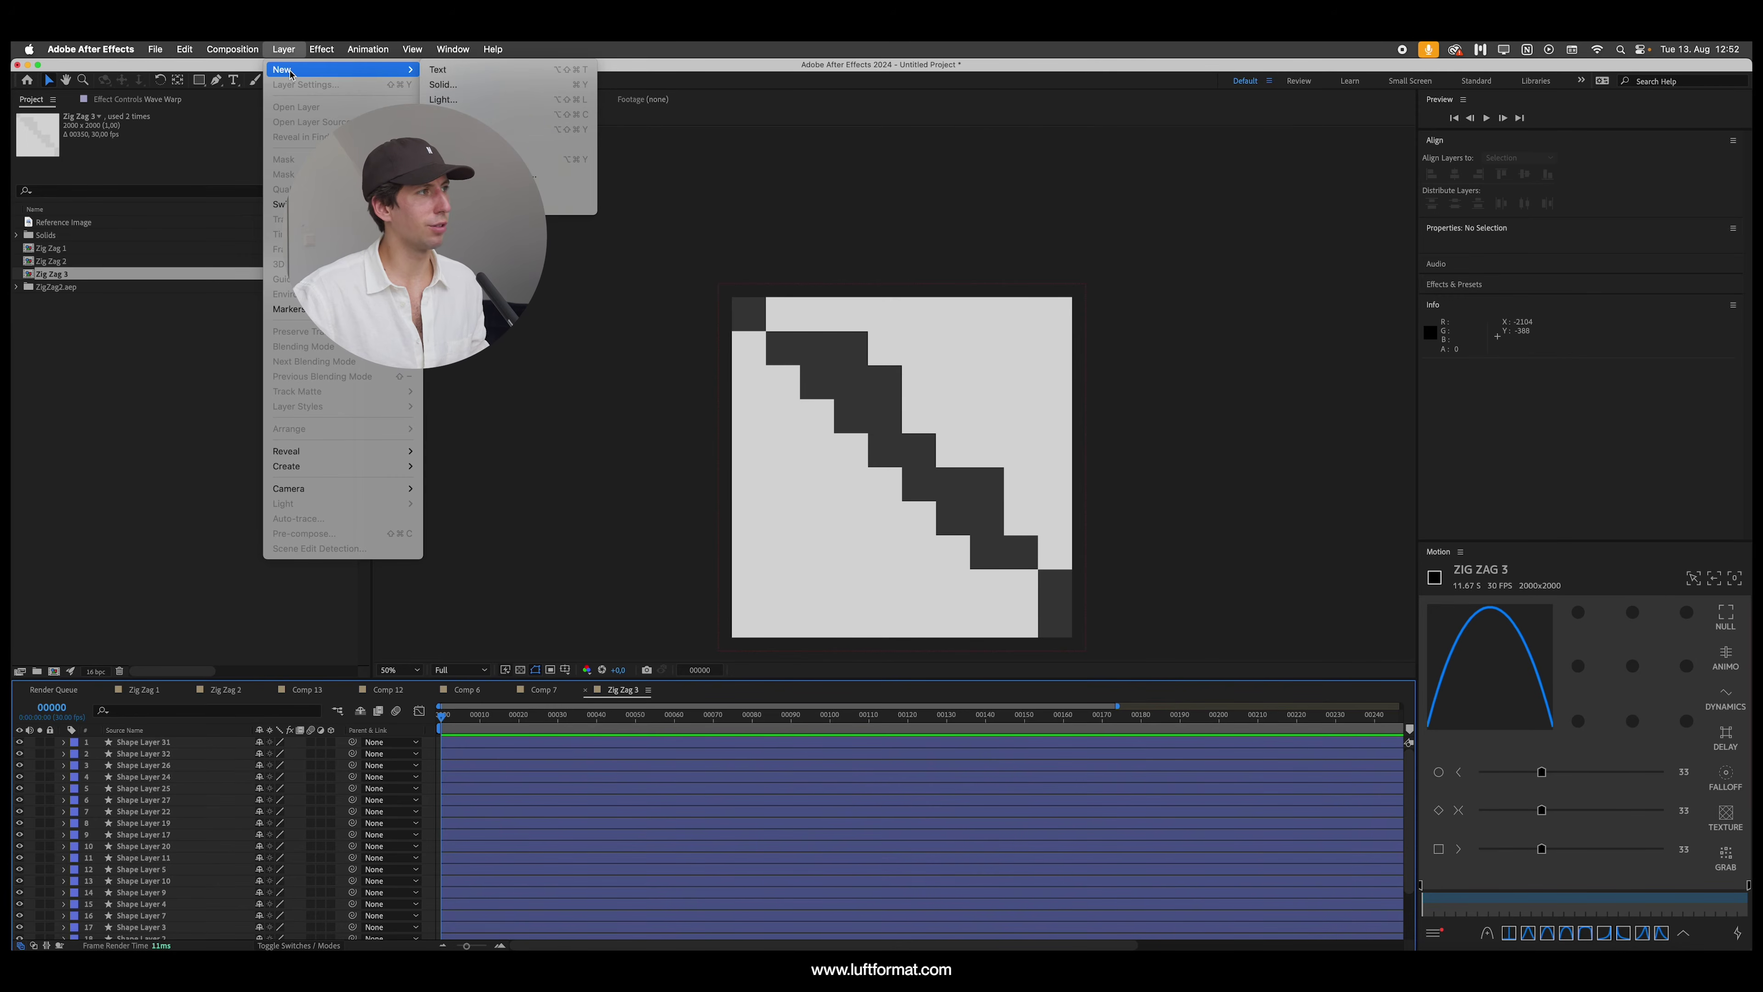
click(514, 129)
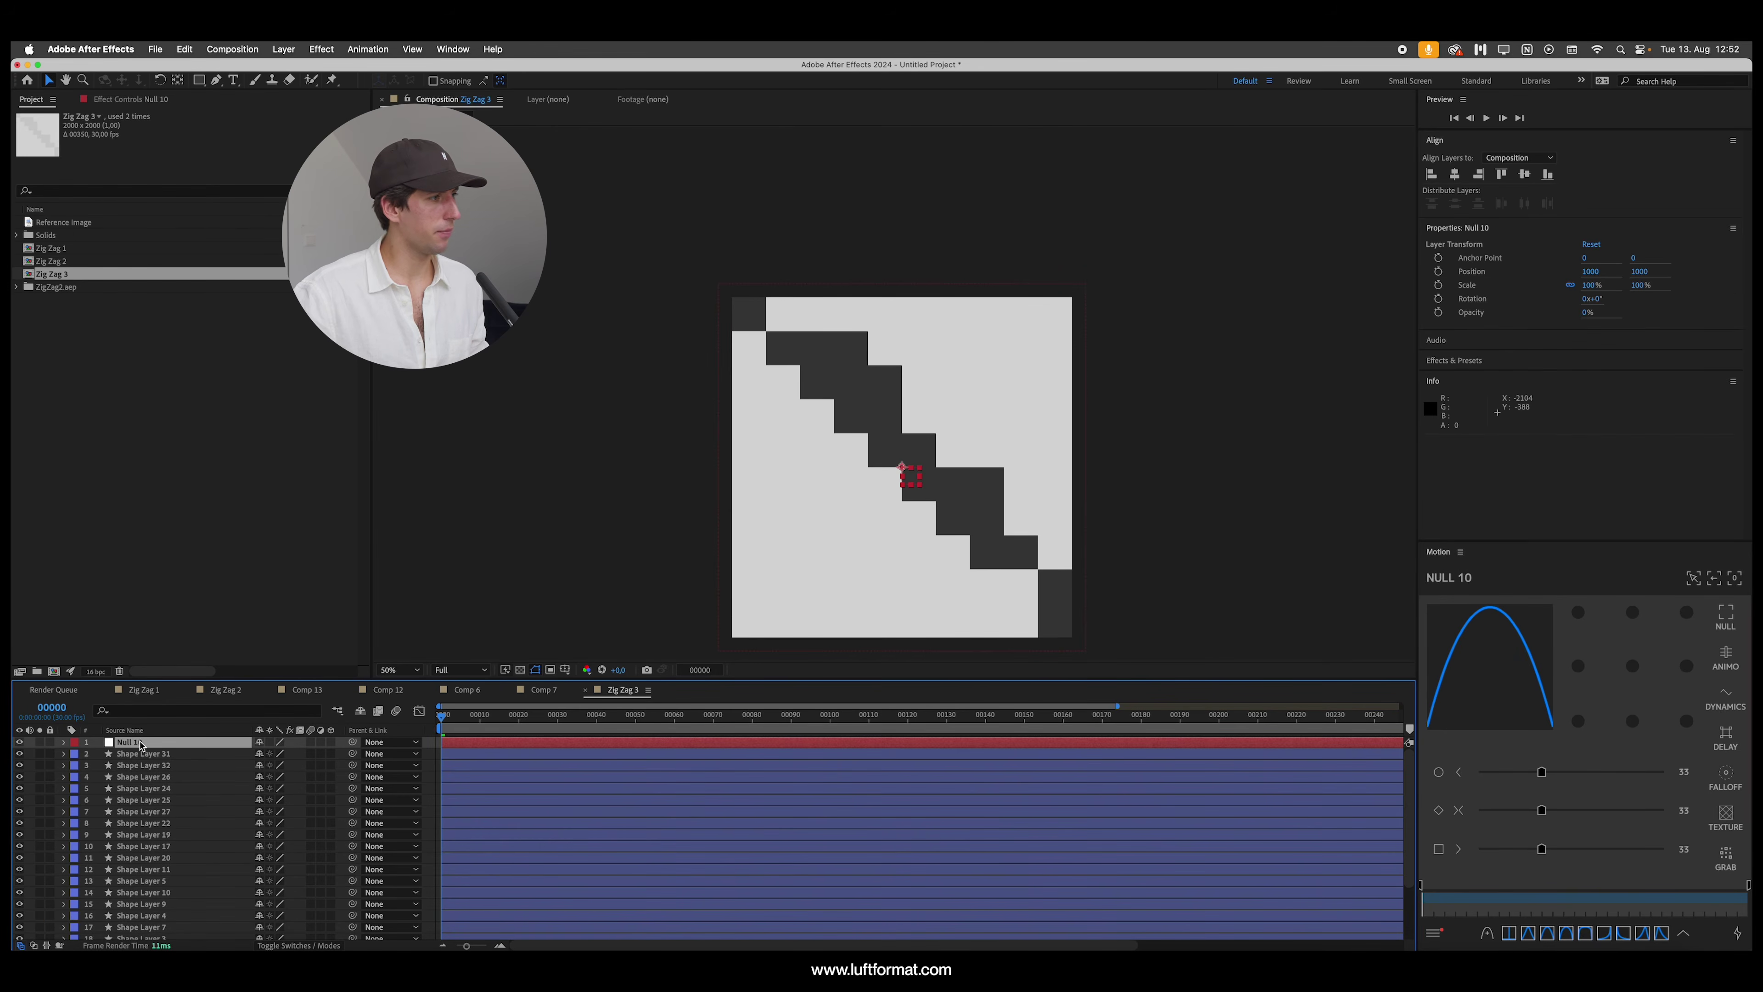
Step: Select all the square shape layers, excluding the light gray solid, and parent them to the null
click(167, 754)
scroll(157, 897, down, 3)
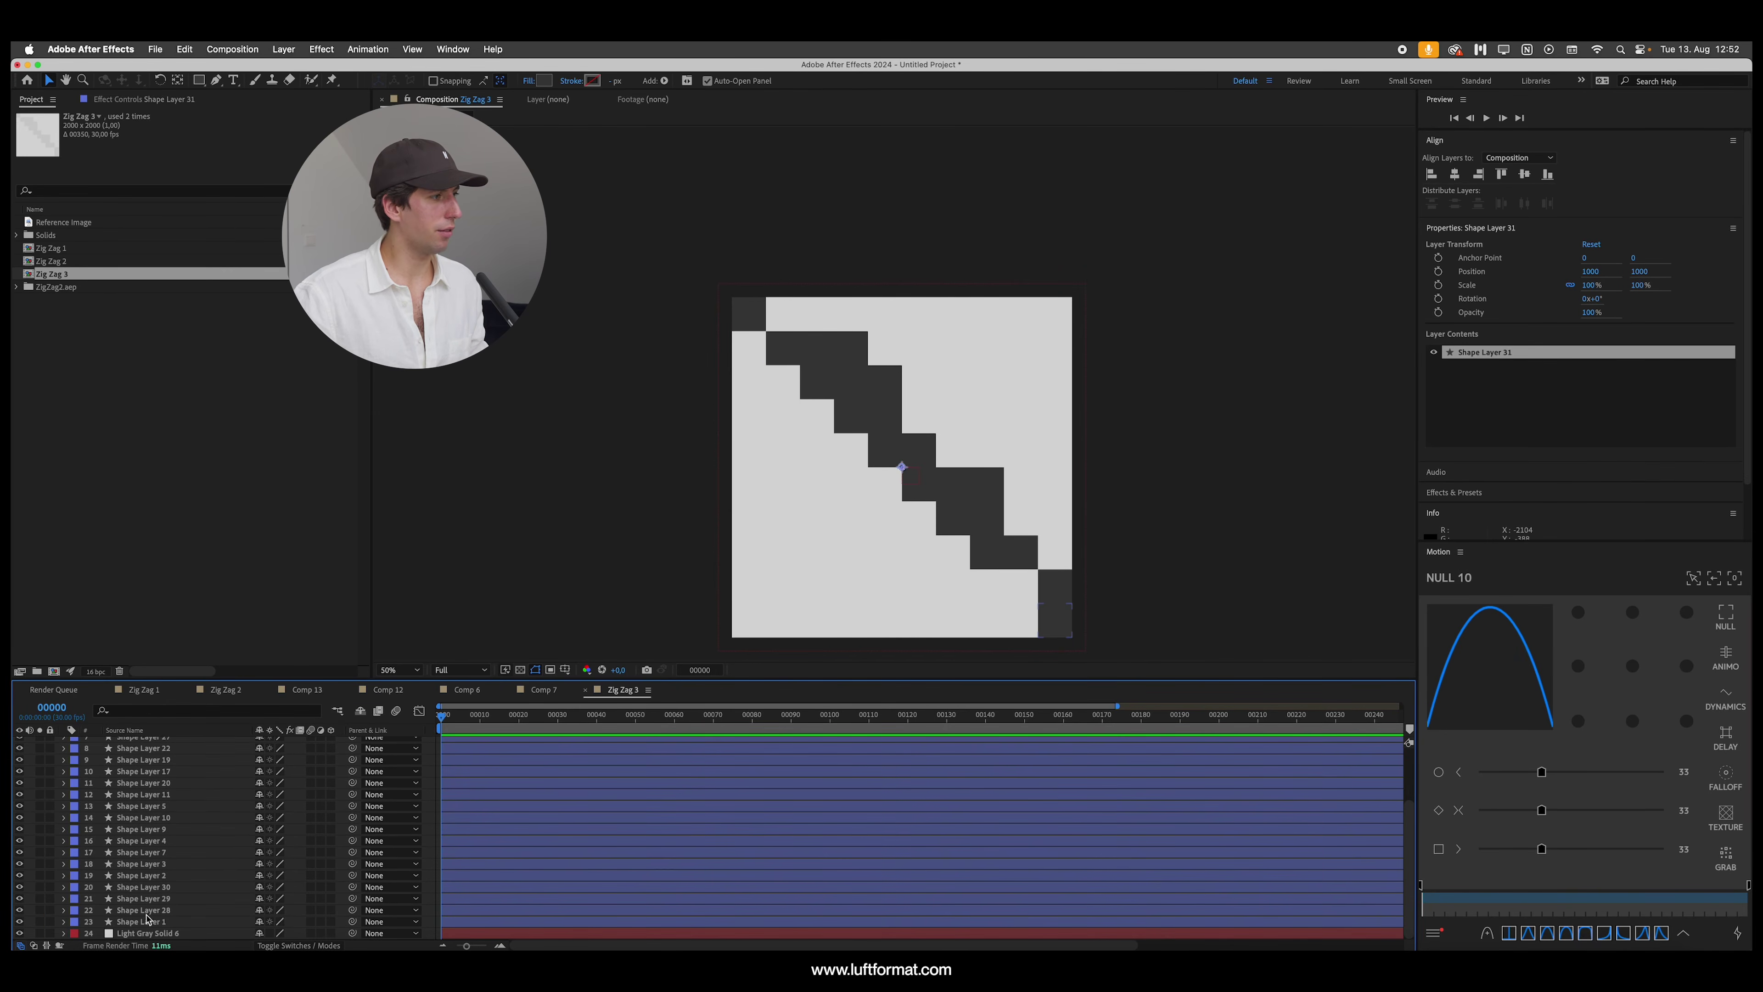
shift+click(147, 921)
scroll(229, 830, up, 3)
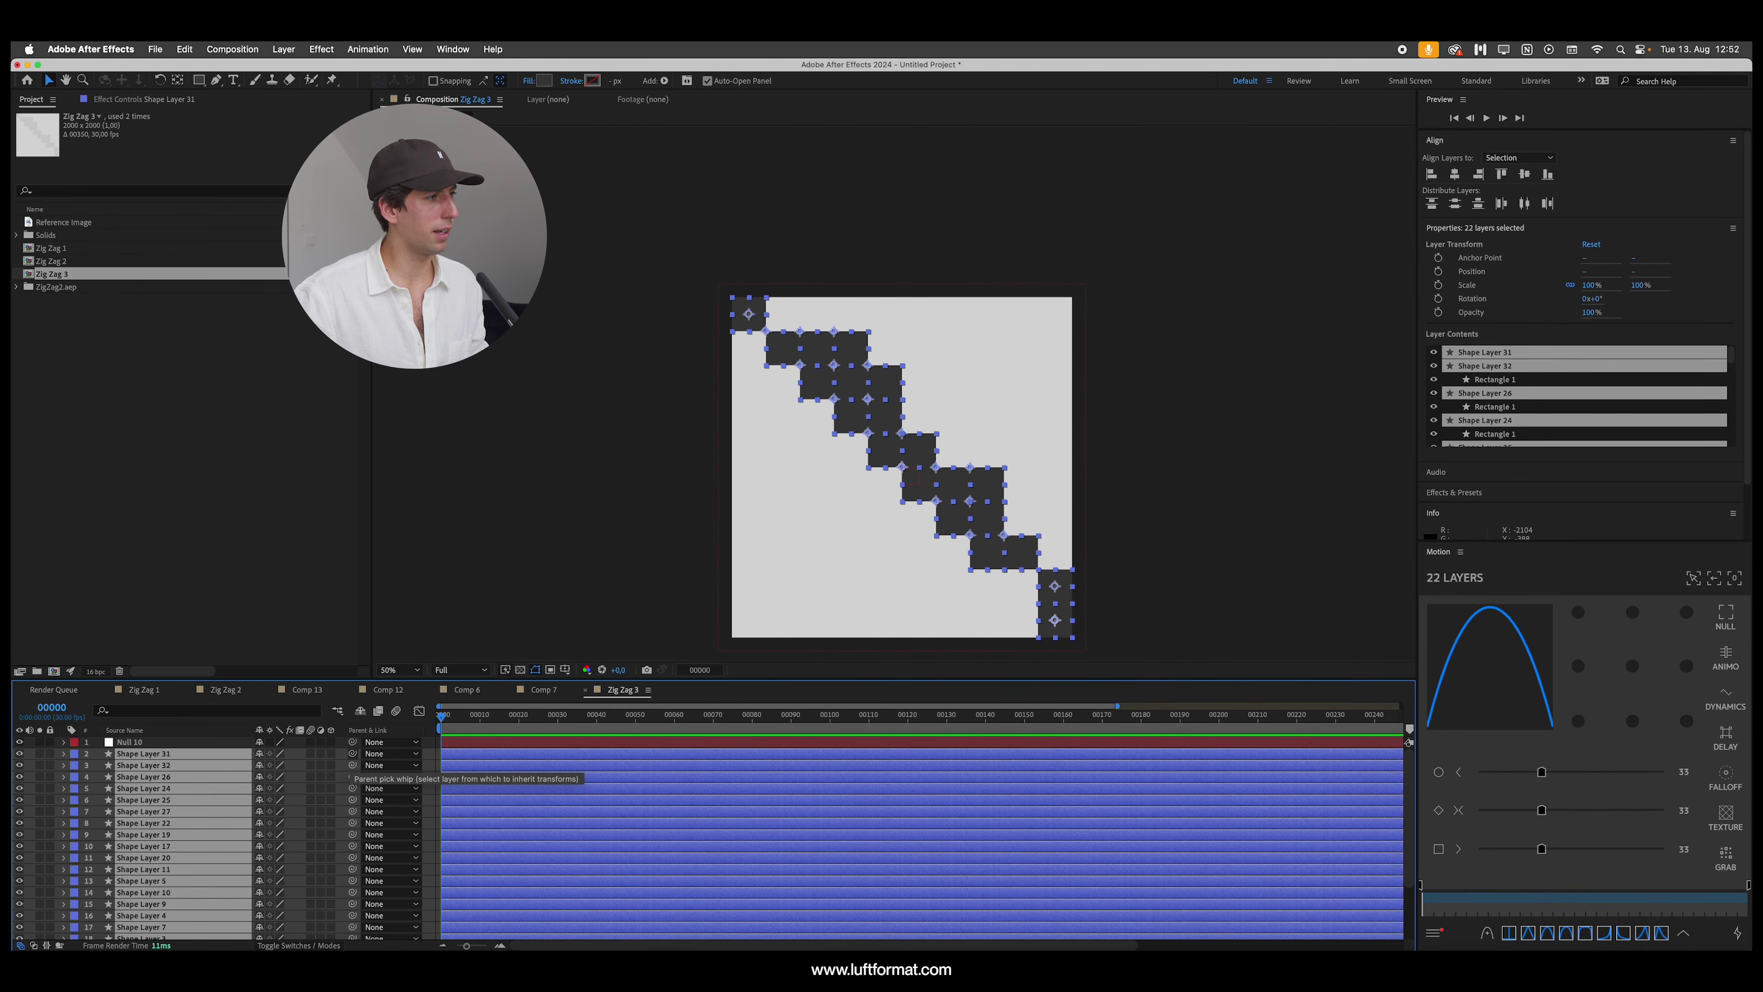
drag(353, 755, 135, 743)
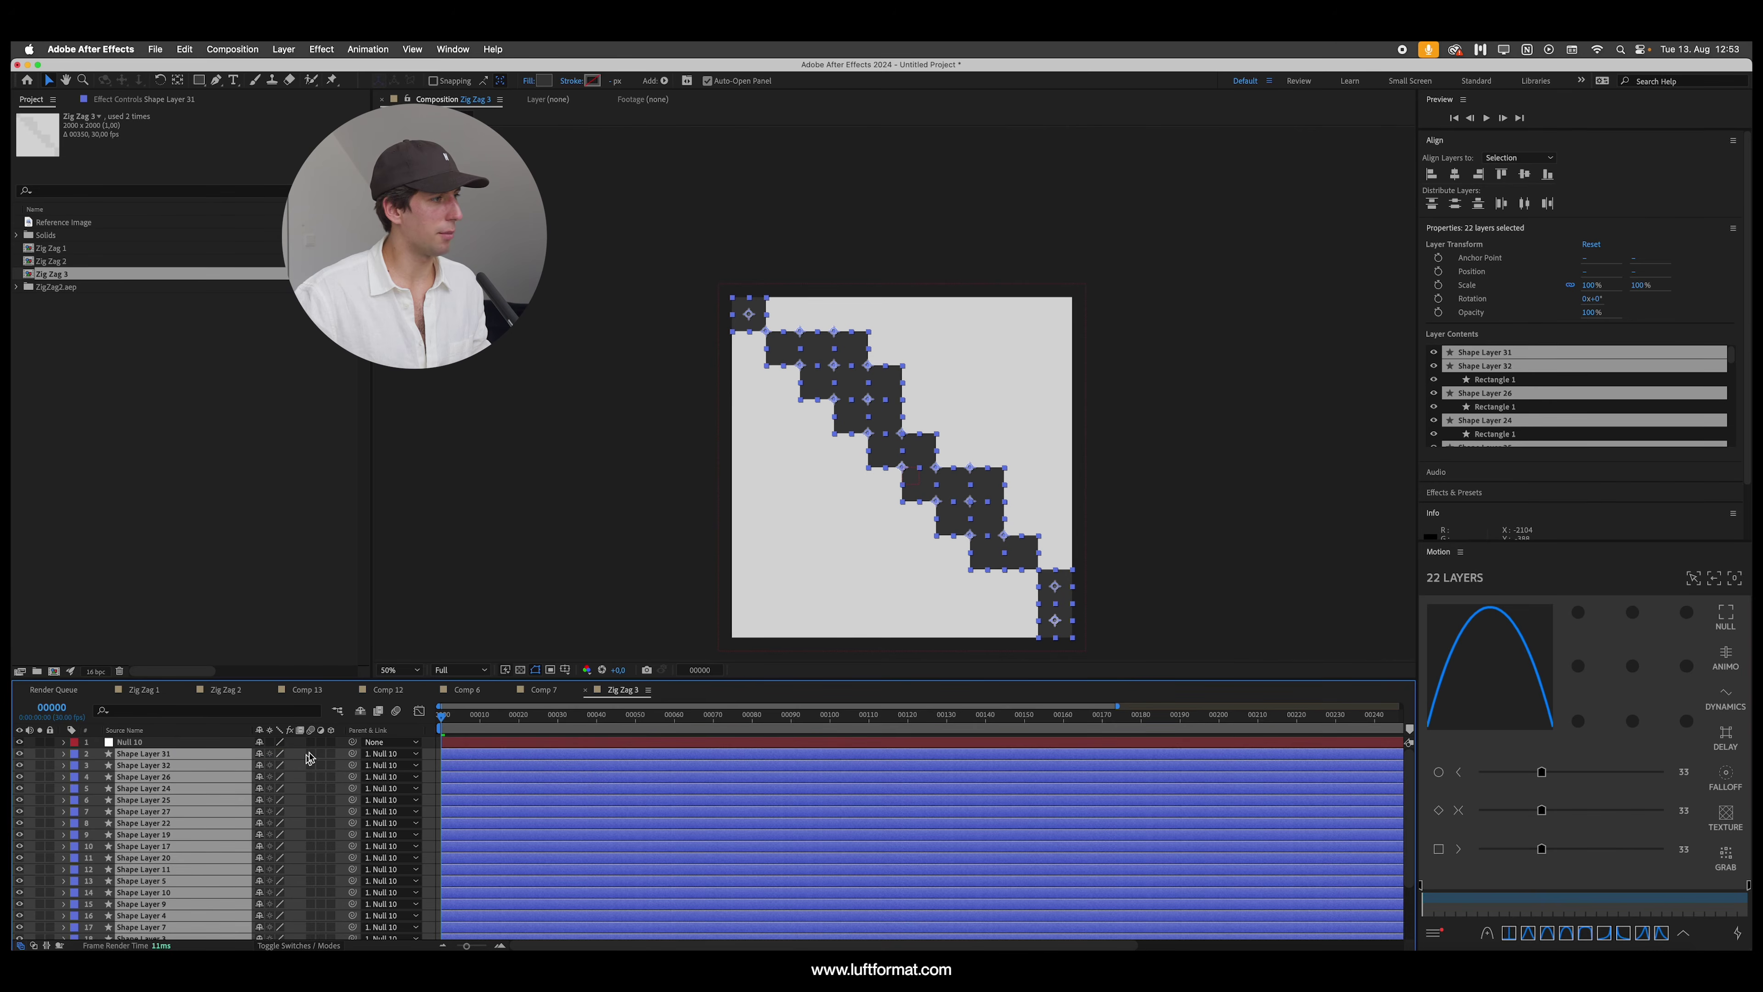
click(389, 753)
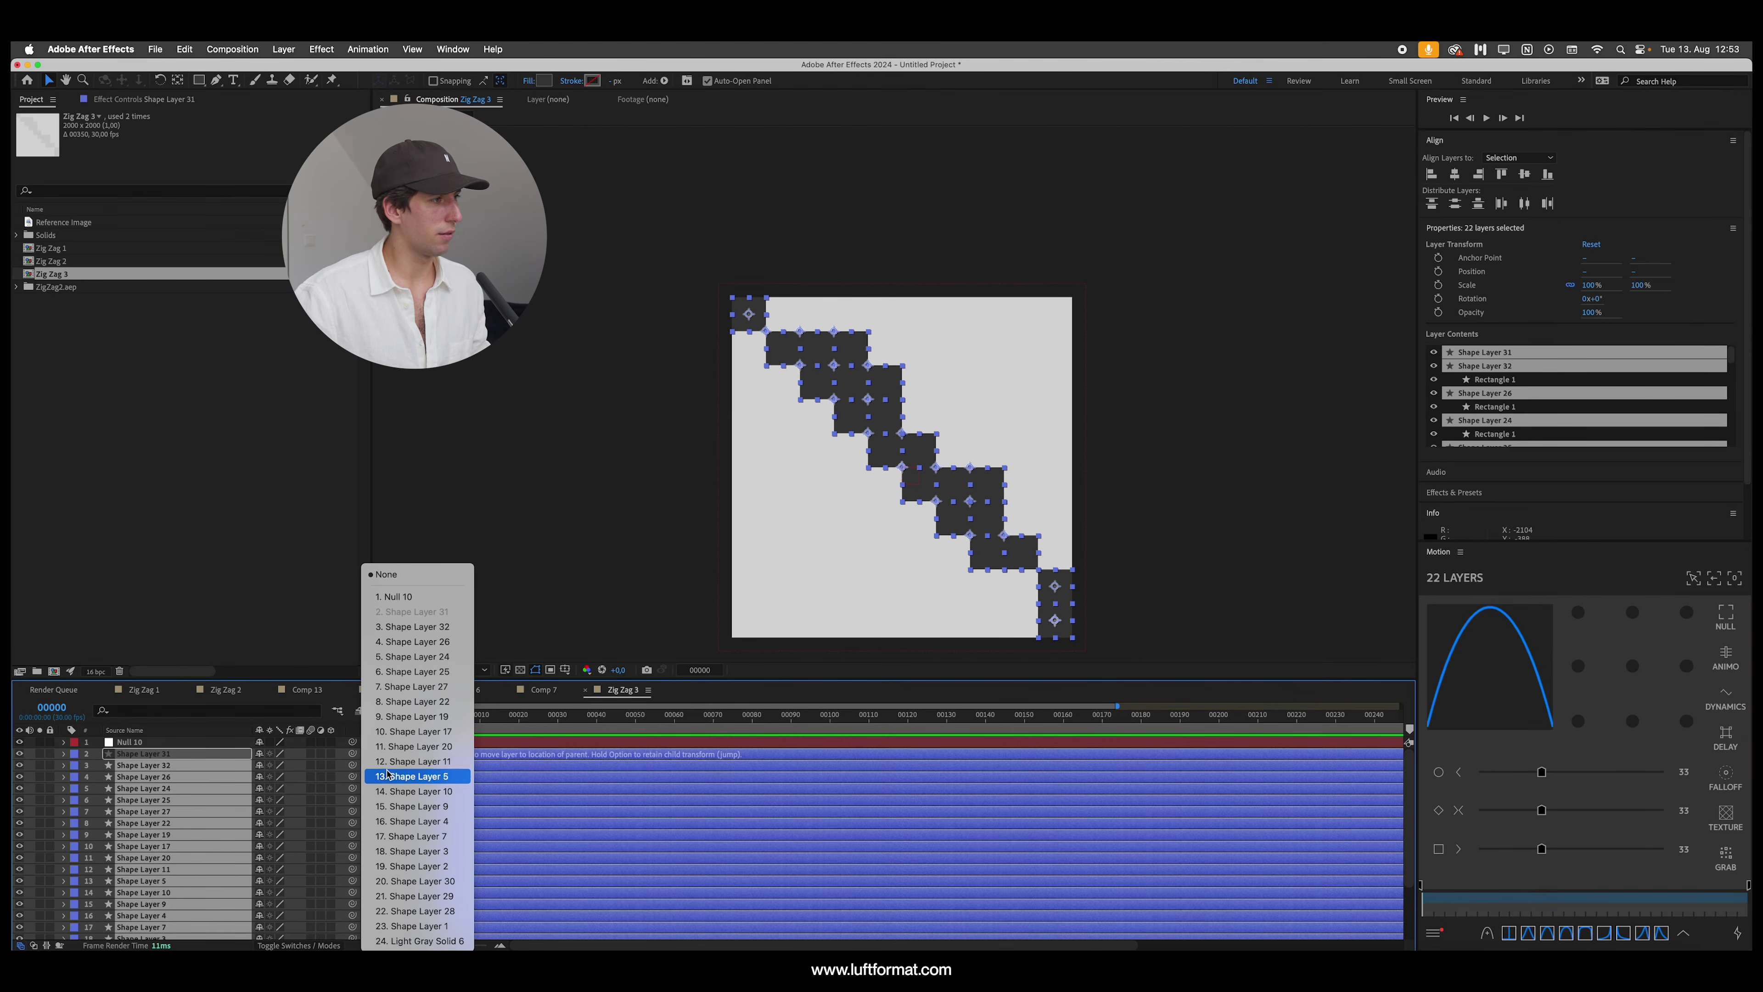
click(394, 596)
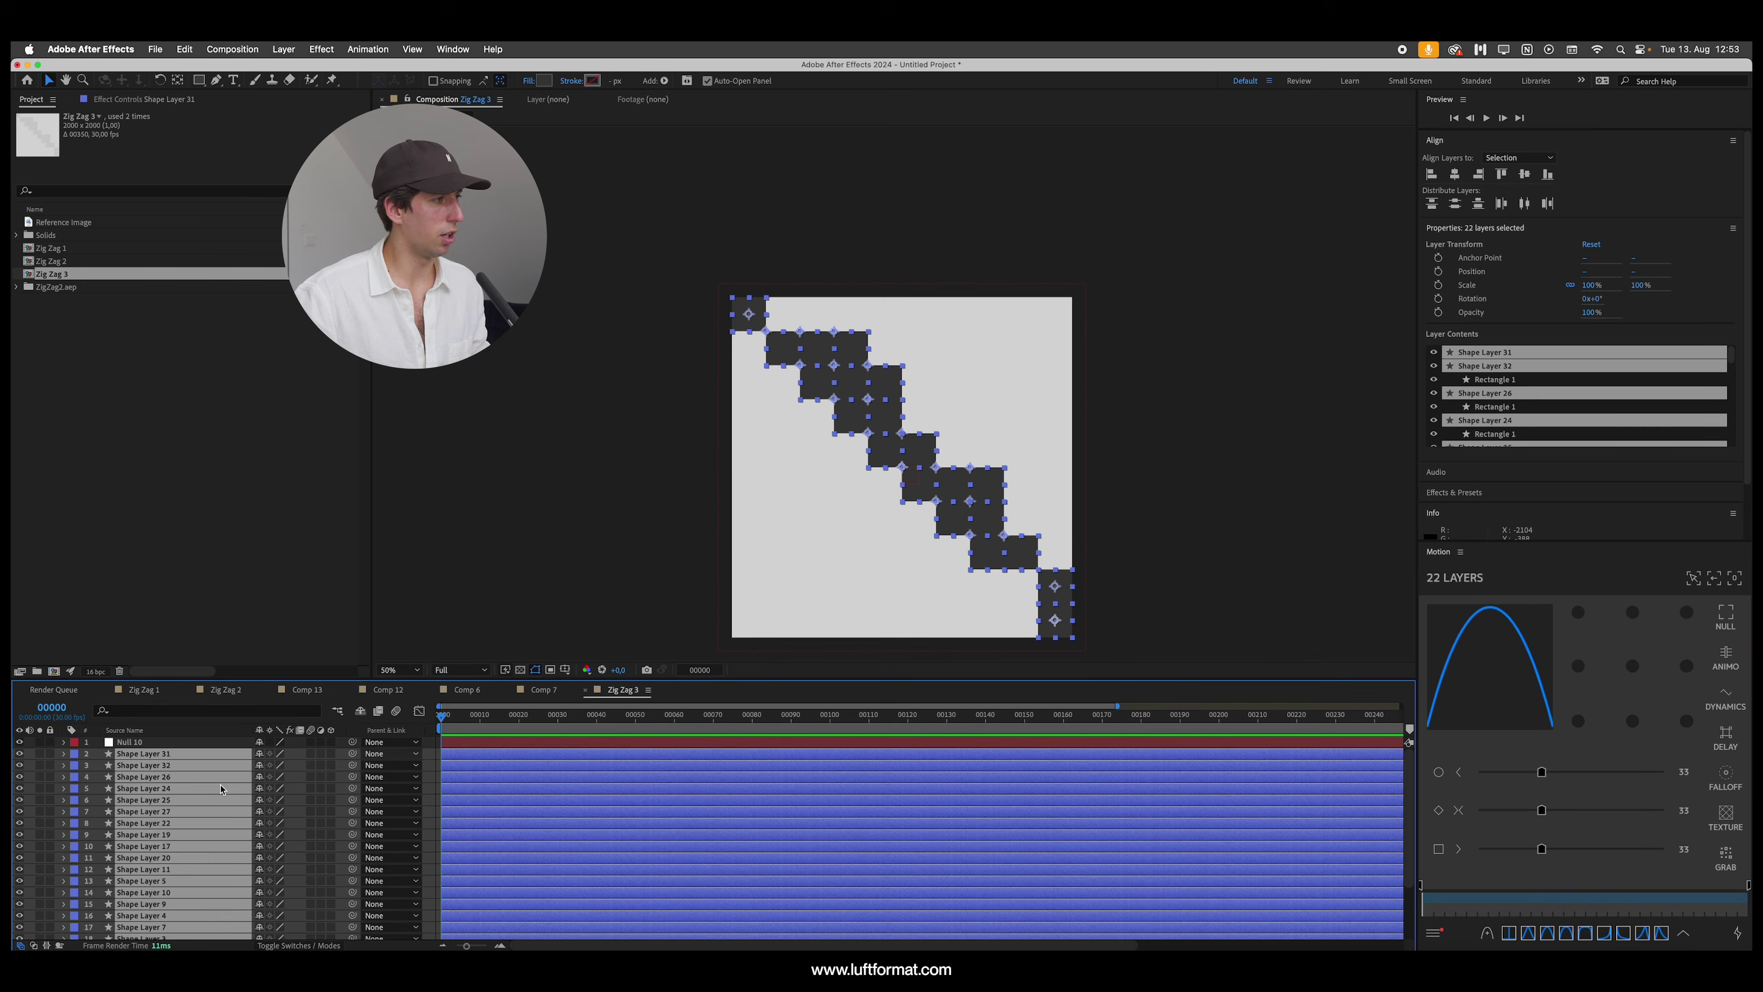
Step: Test the parenting by scaling the null, undo the scale change and clear the layer selection
click(124, 745)
click(129, 742)
key(s)
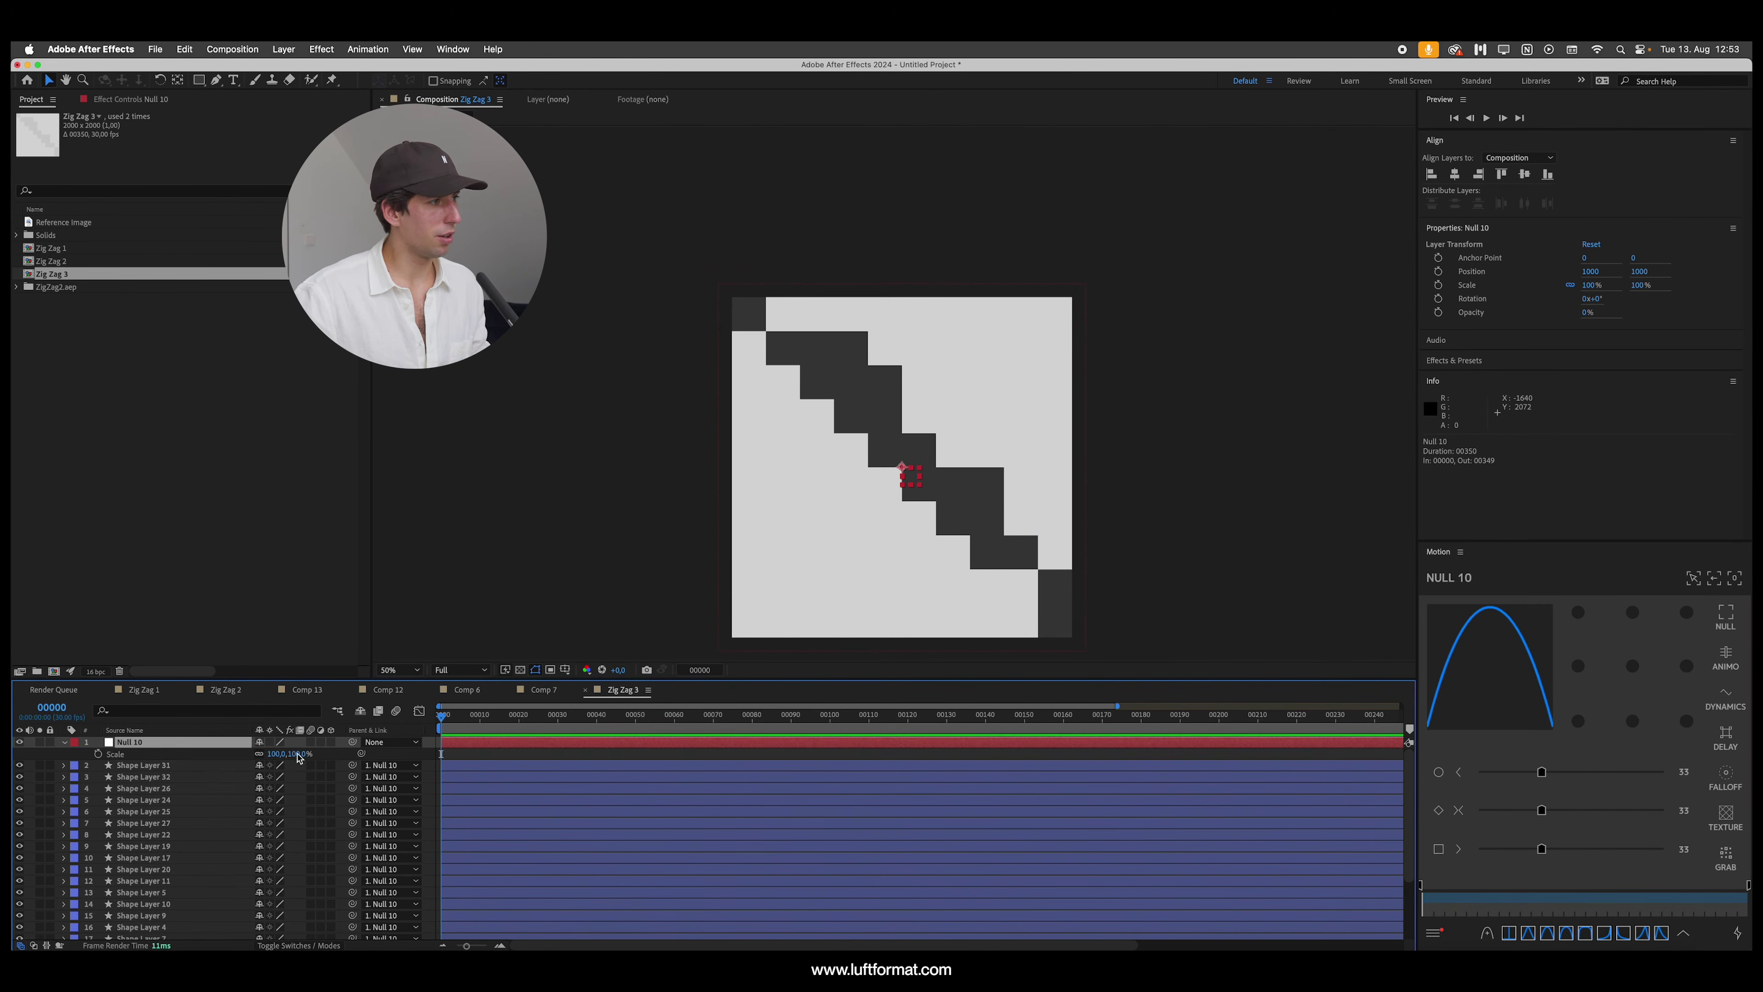
drag(288, 753, 417, 743)
key(super+z)
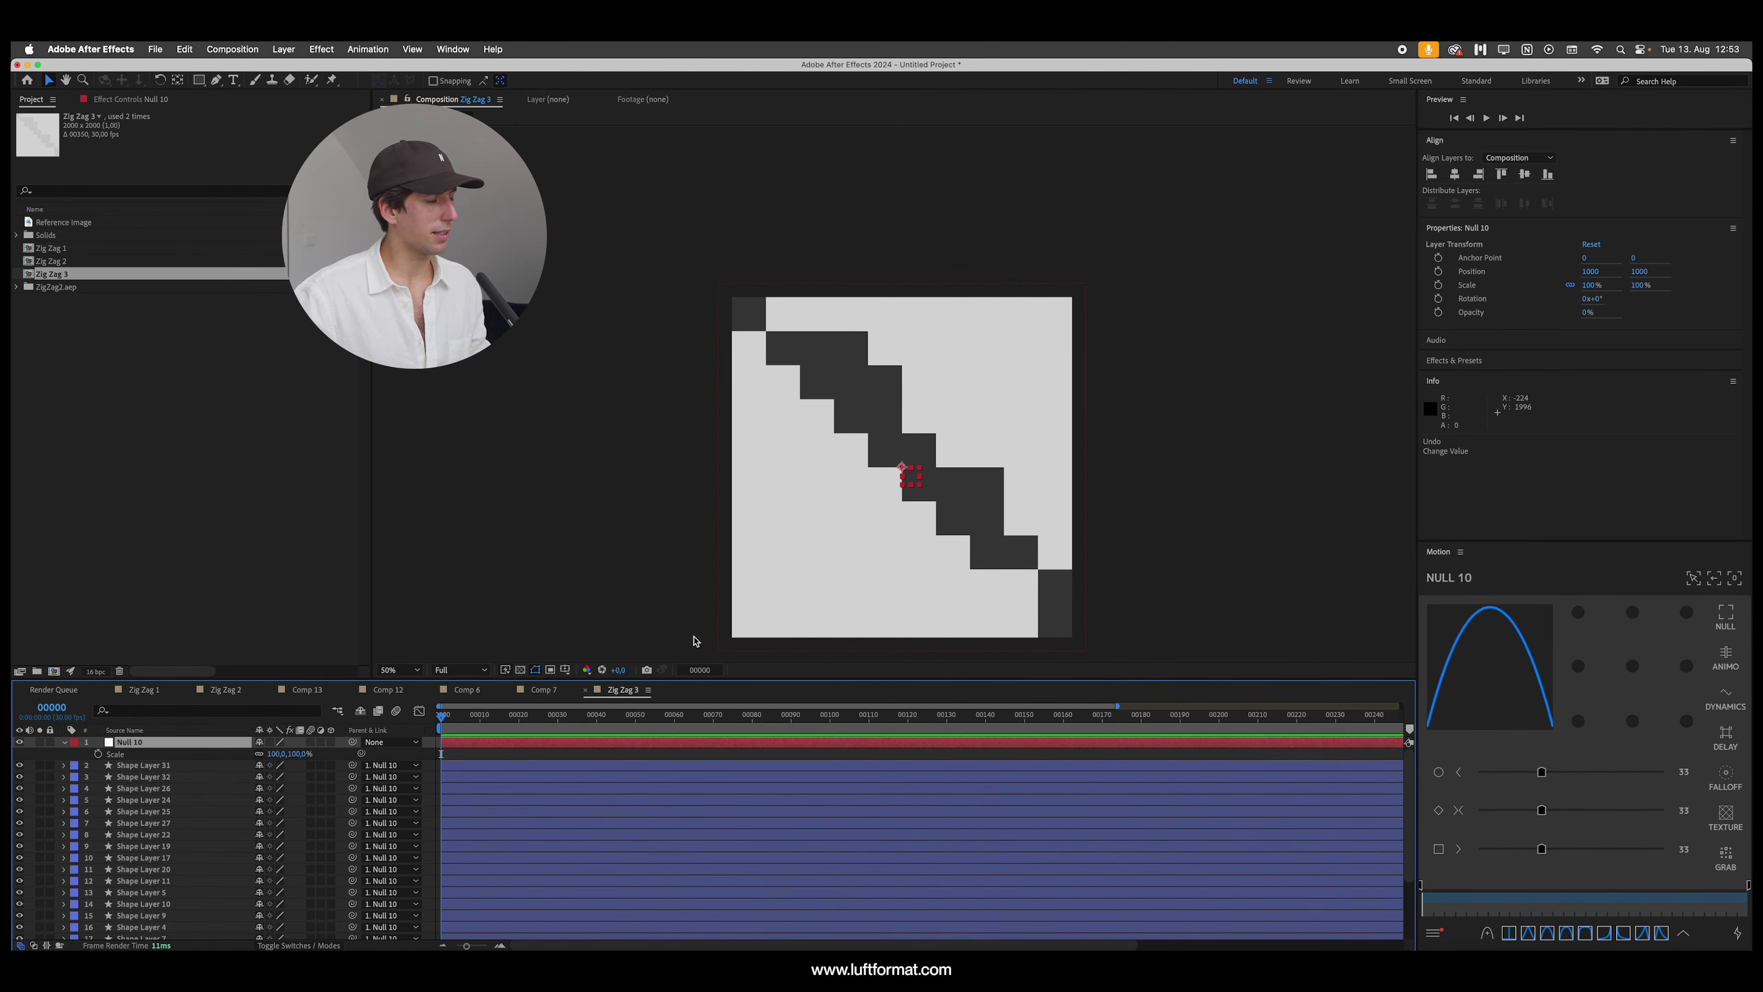
key(super+a)
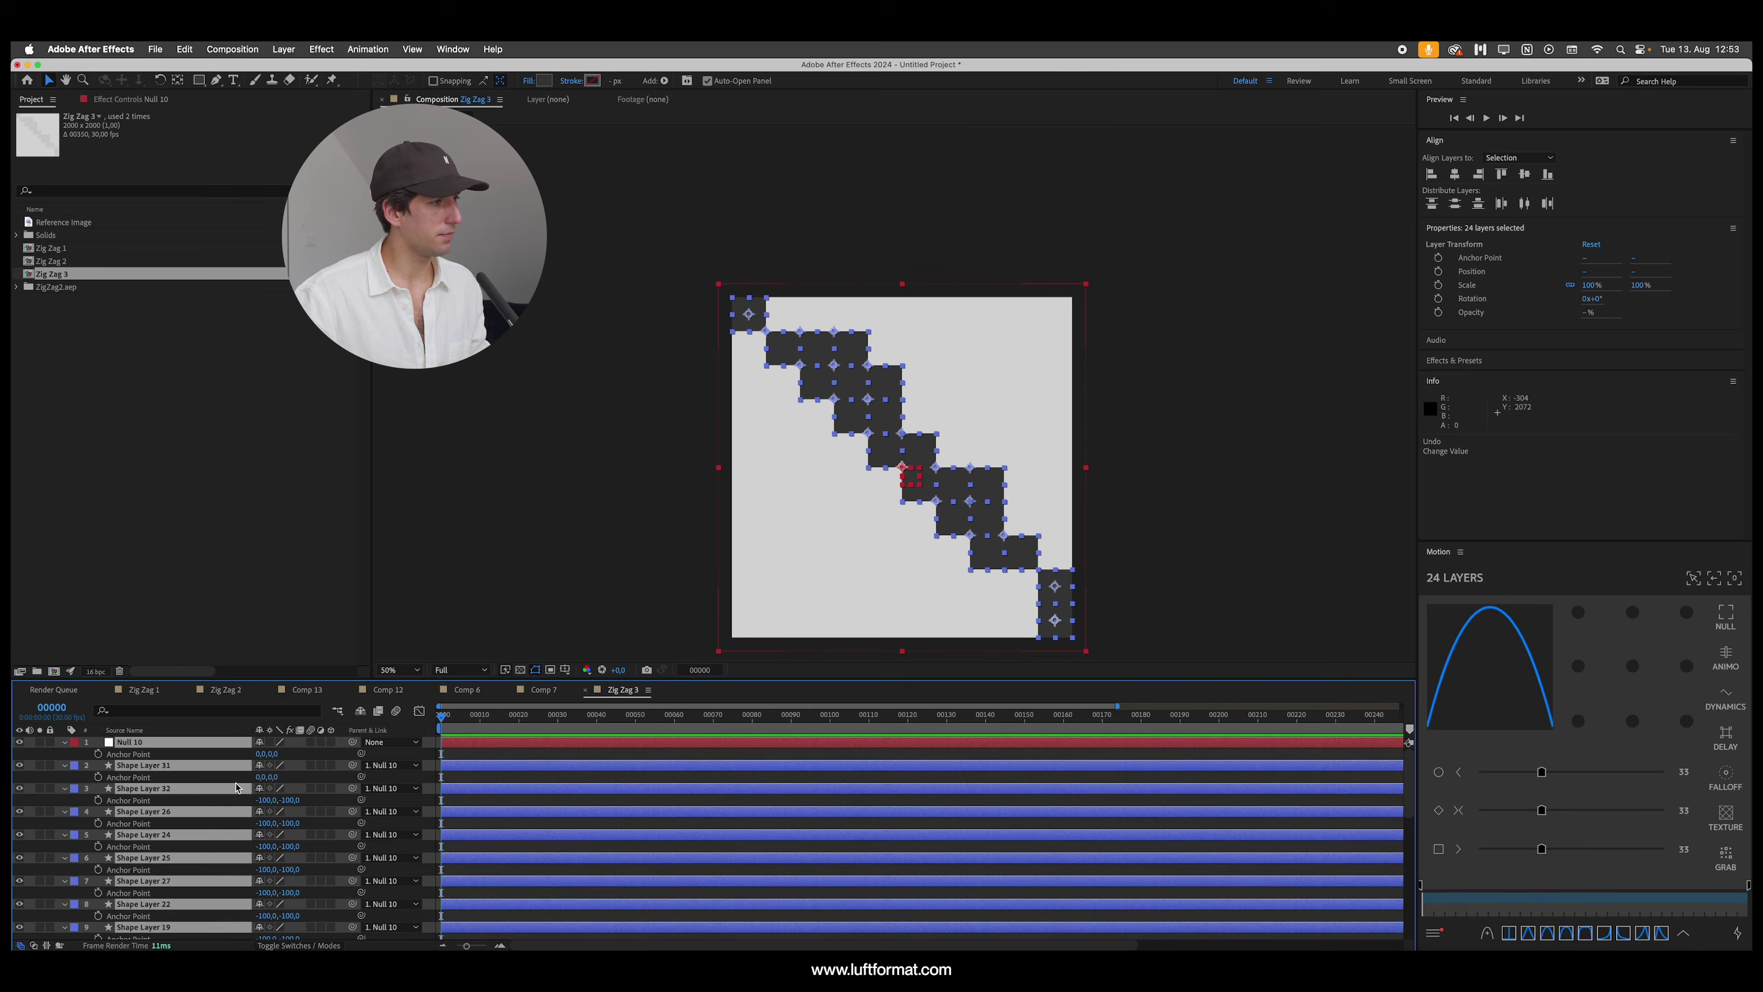
click(1145, 477)
Step: Set a Scale keyframe on the null at frame 10
click(916, 485)
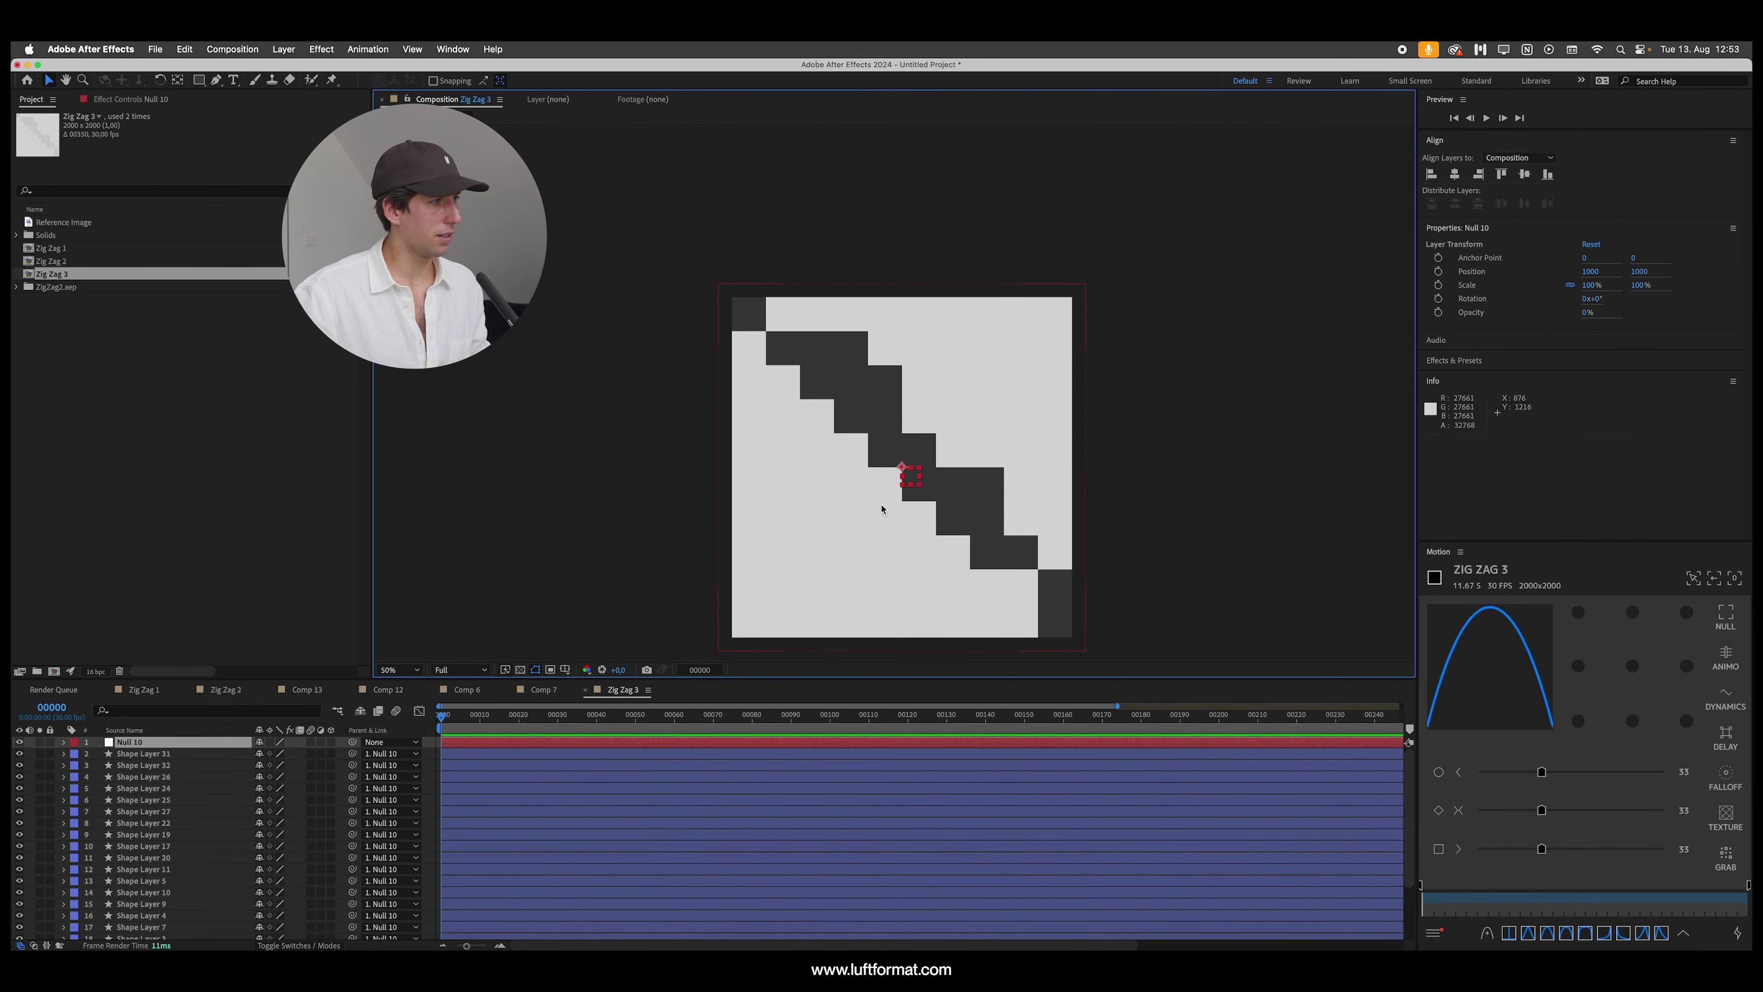
key(s)
click(477, 719)
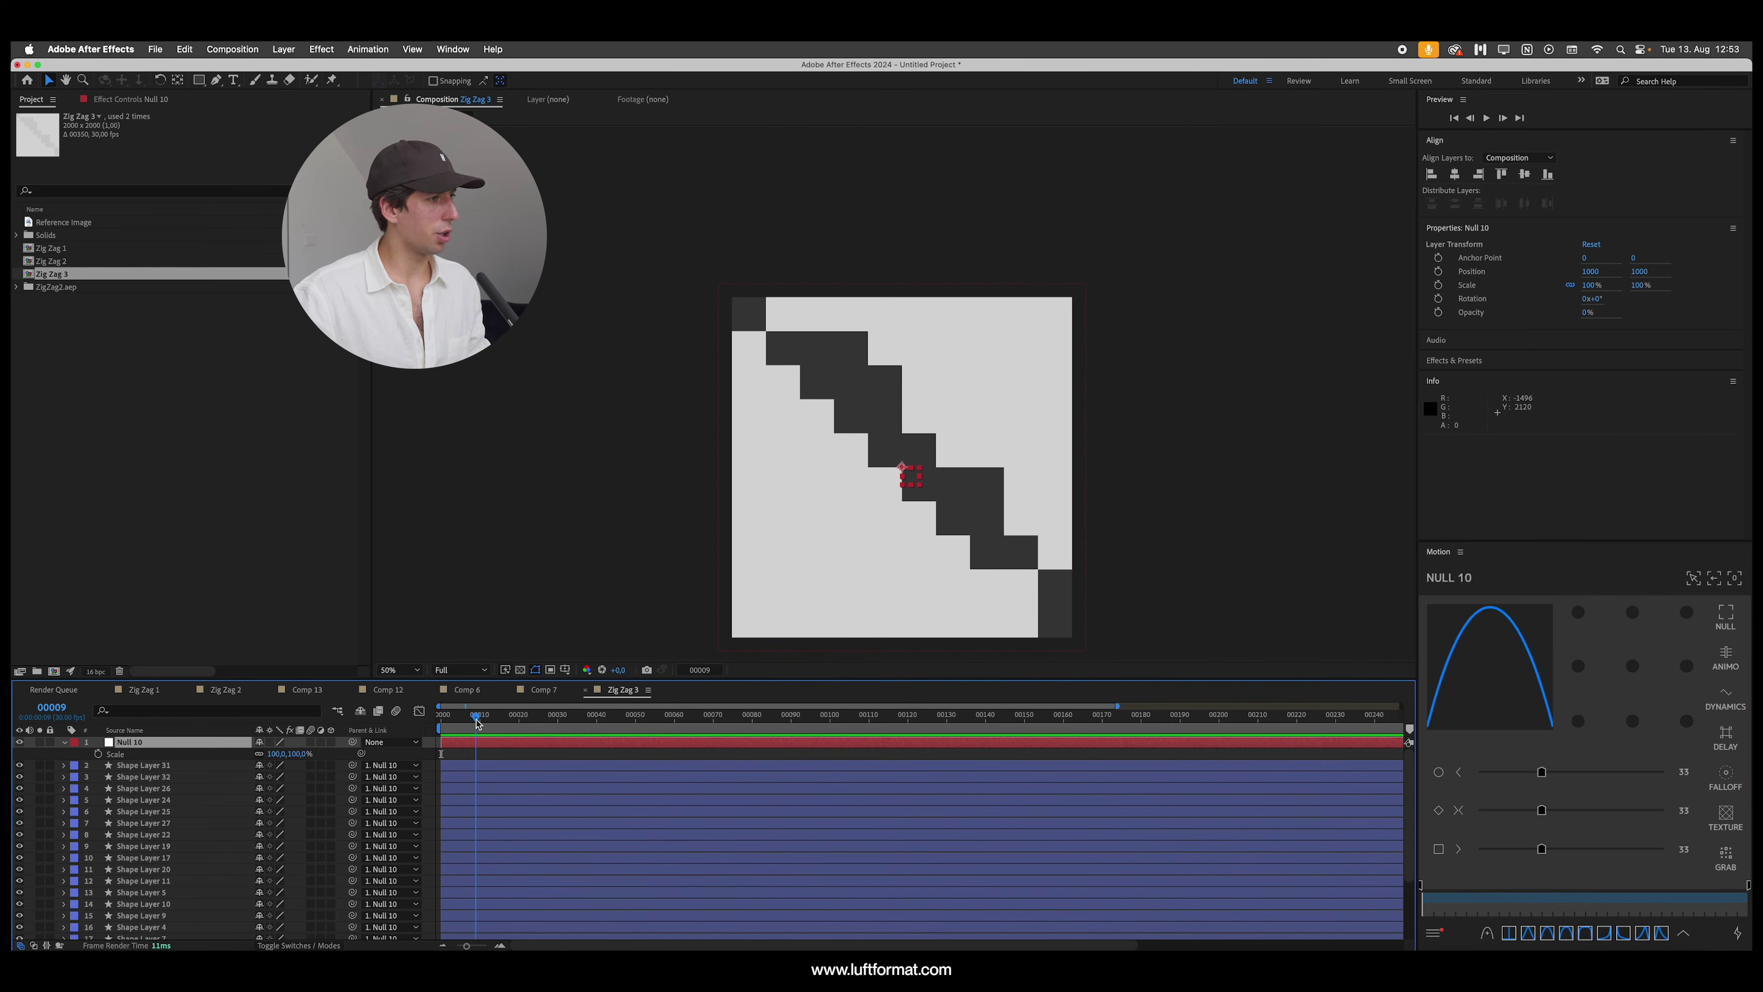
key(Page_Down)
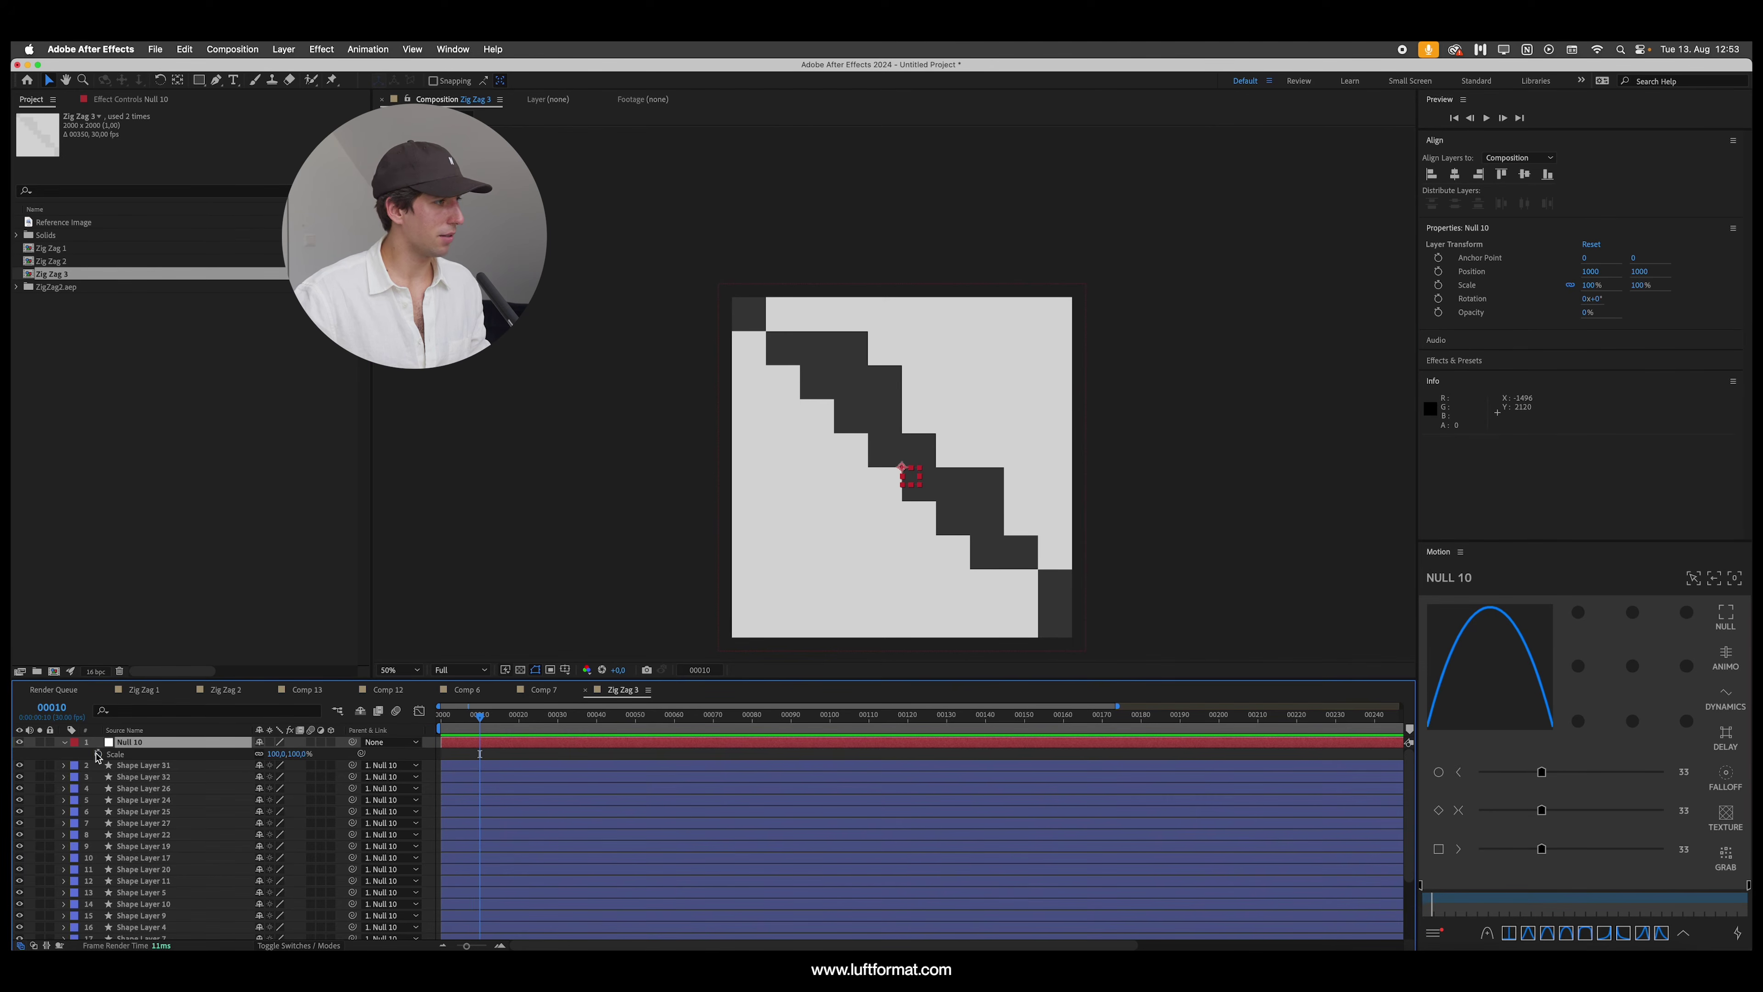
click(98, 754)
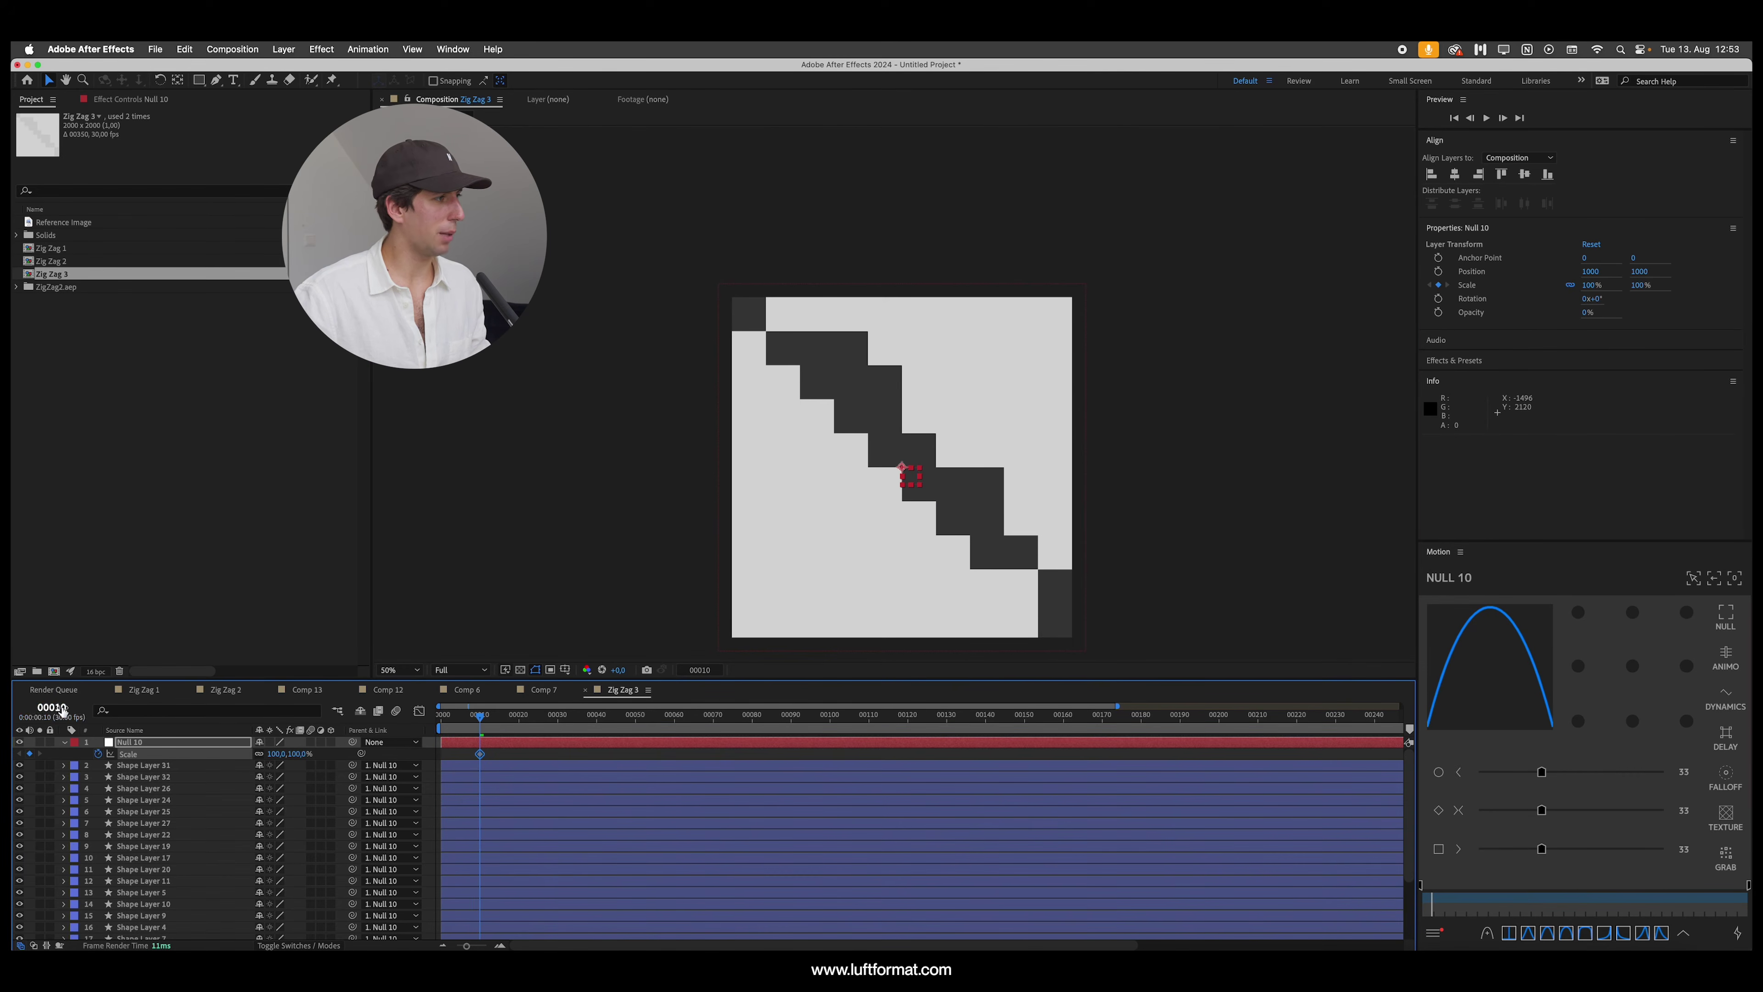
Step: Raise the null's Scale to about 125% at frame 11 and hold it with another keyframe at frame 20
key(Page_Down)
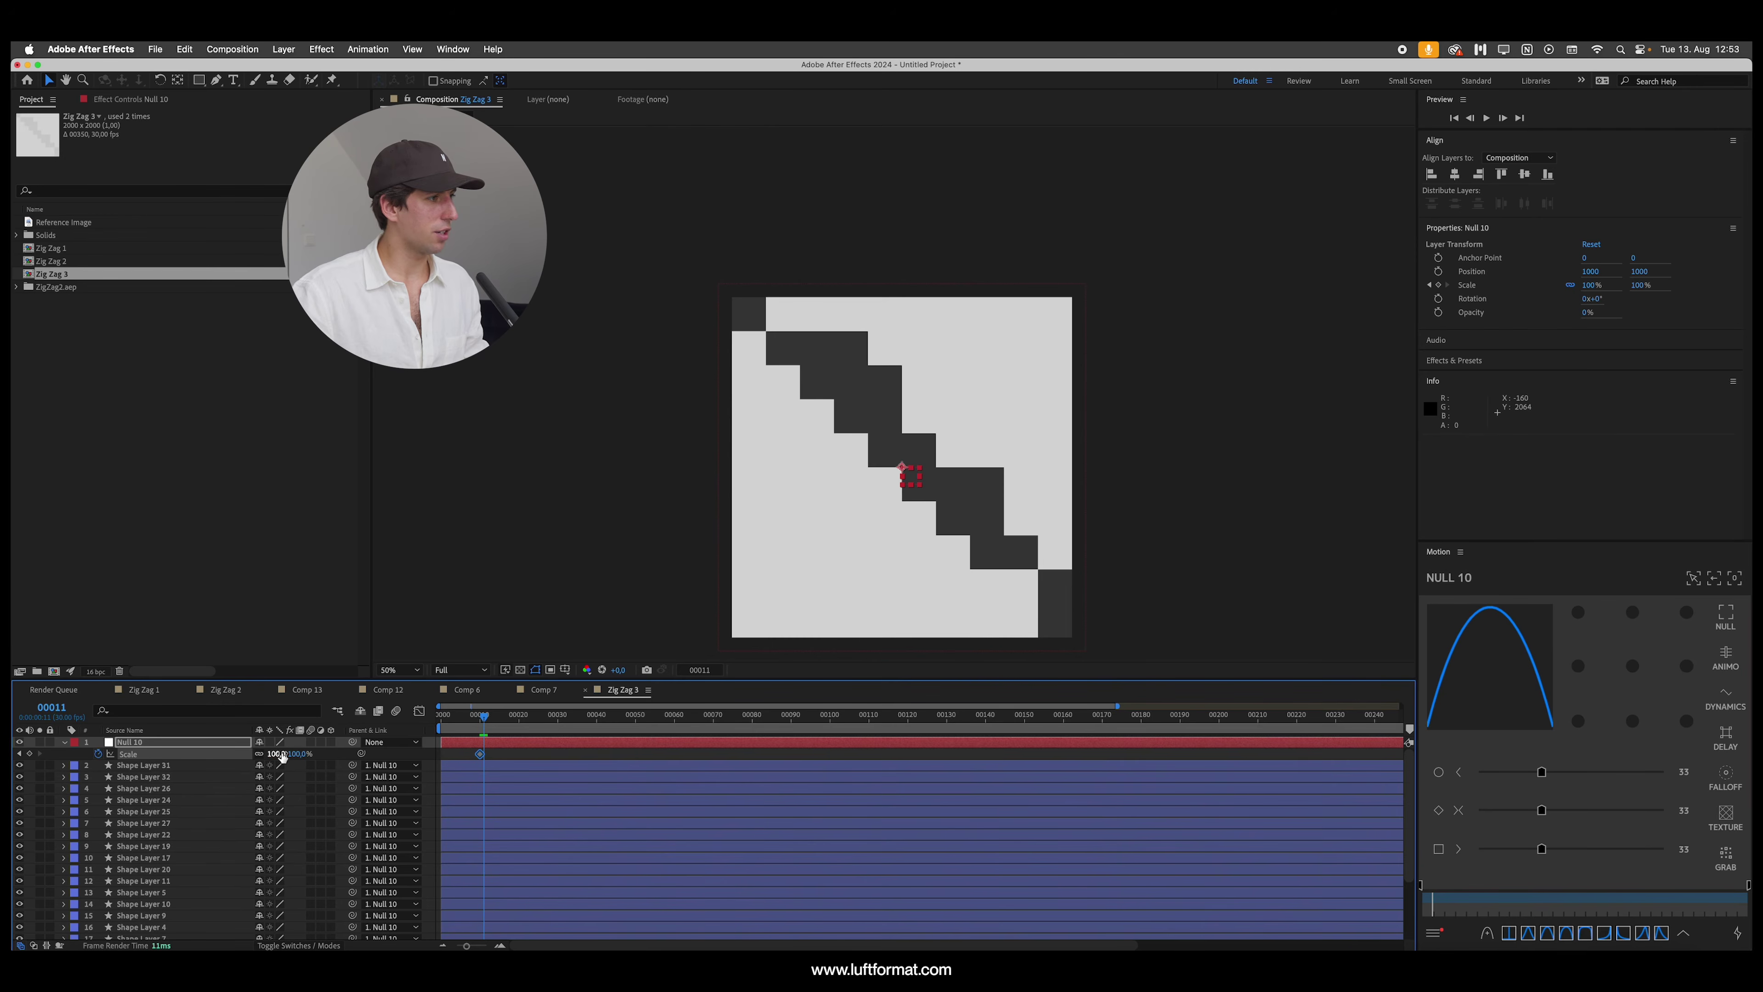
drag(284, 754, 301, 750)
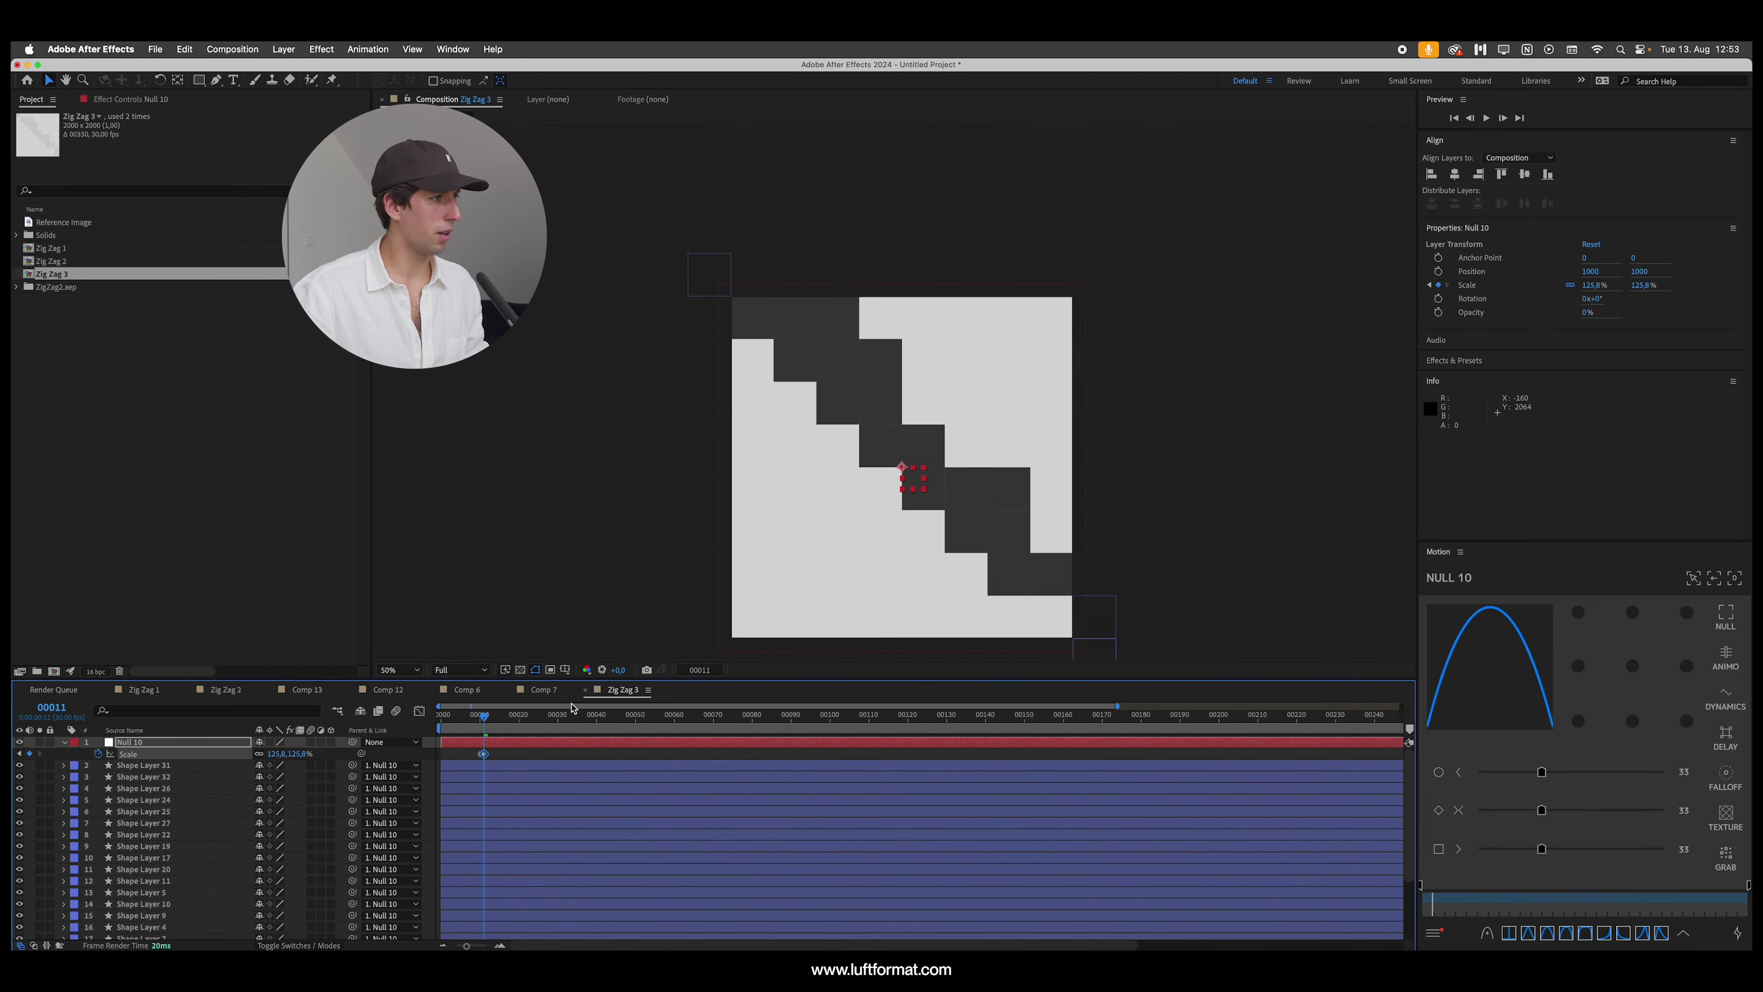
click(515, 724)
drag(517, 727, 519, 727)
click(30, 753)
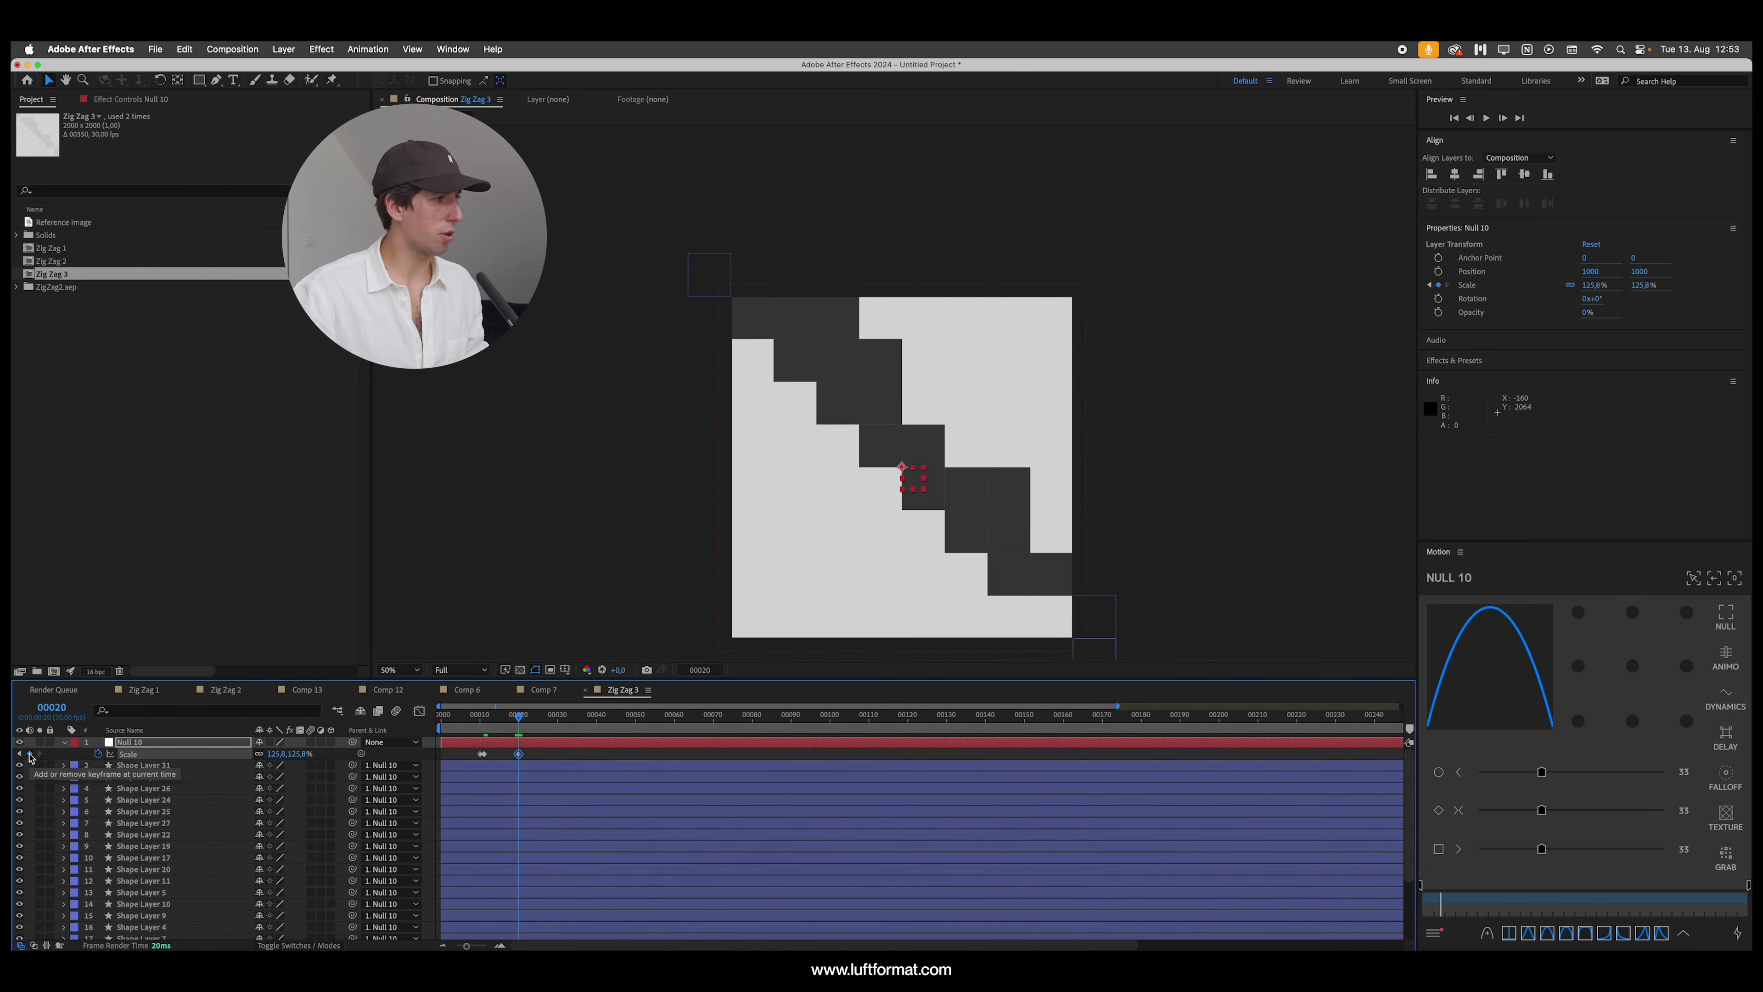
Step: Raise the null's Scale to about 167% at frame 21 and go to frame 30
key(Page_Down)
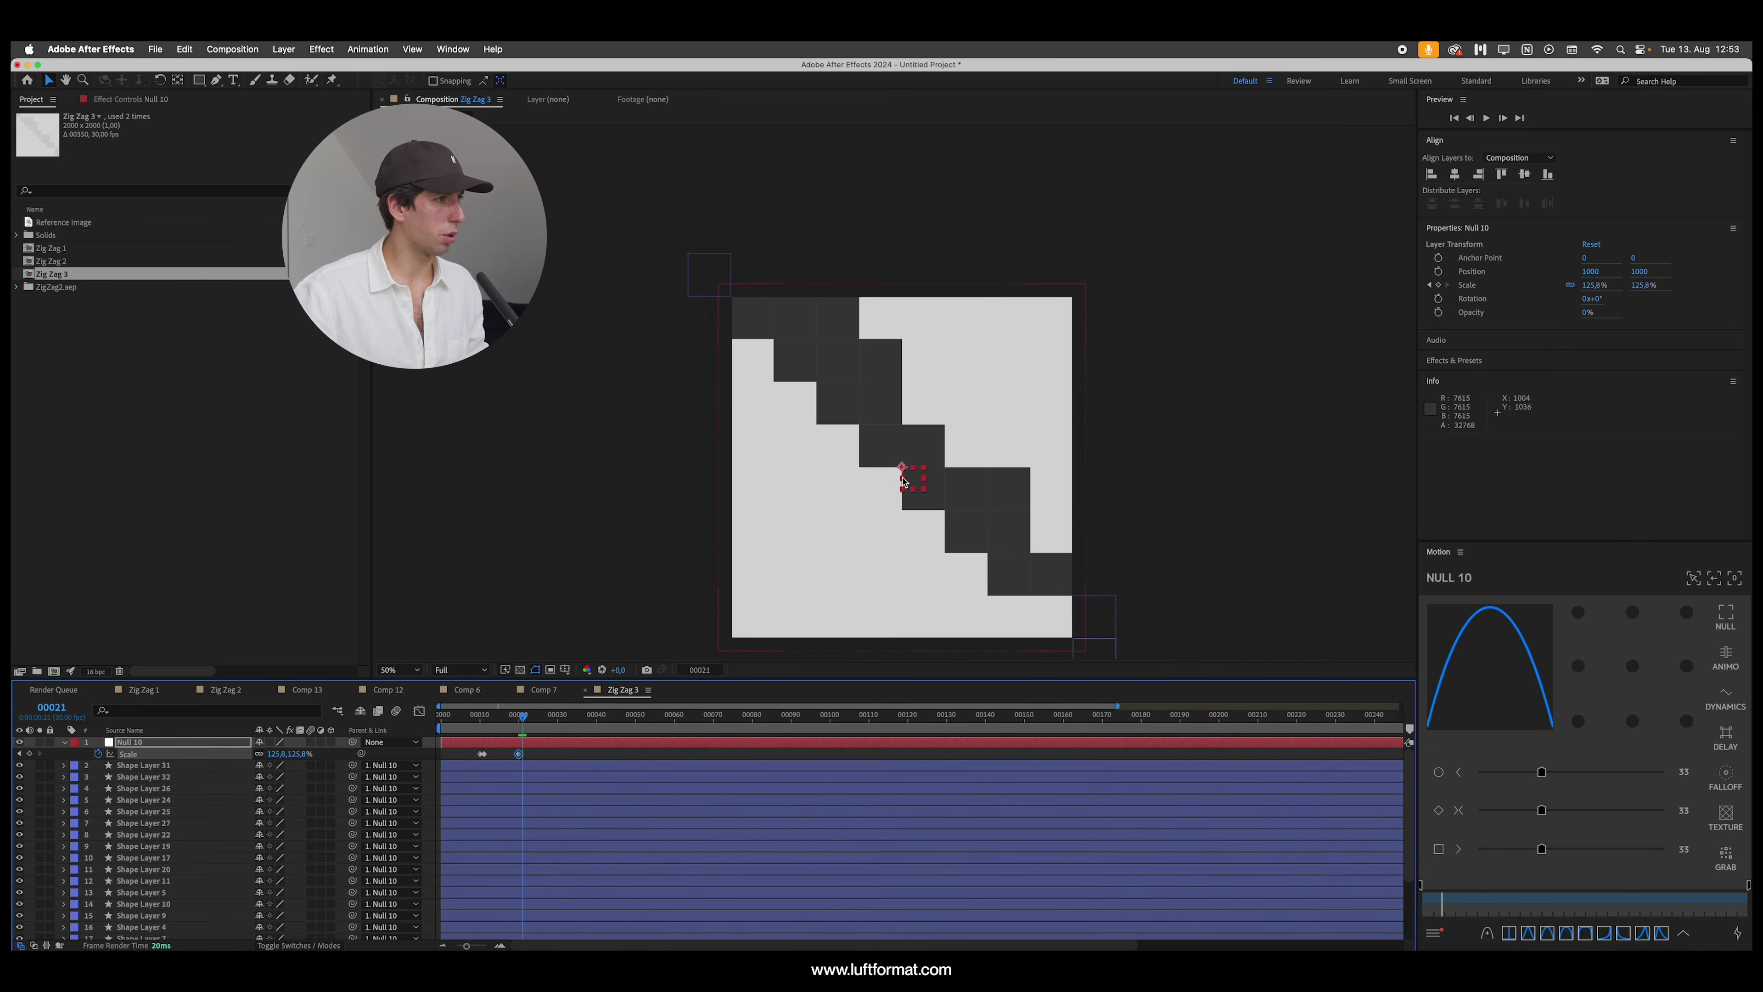
click(311, 753)
text(127)
key(Return)
drag(310, 753, 523, 696)
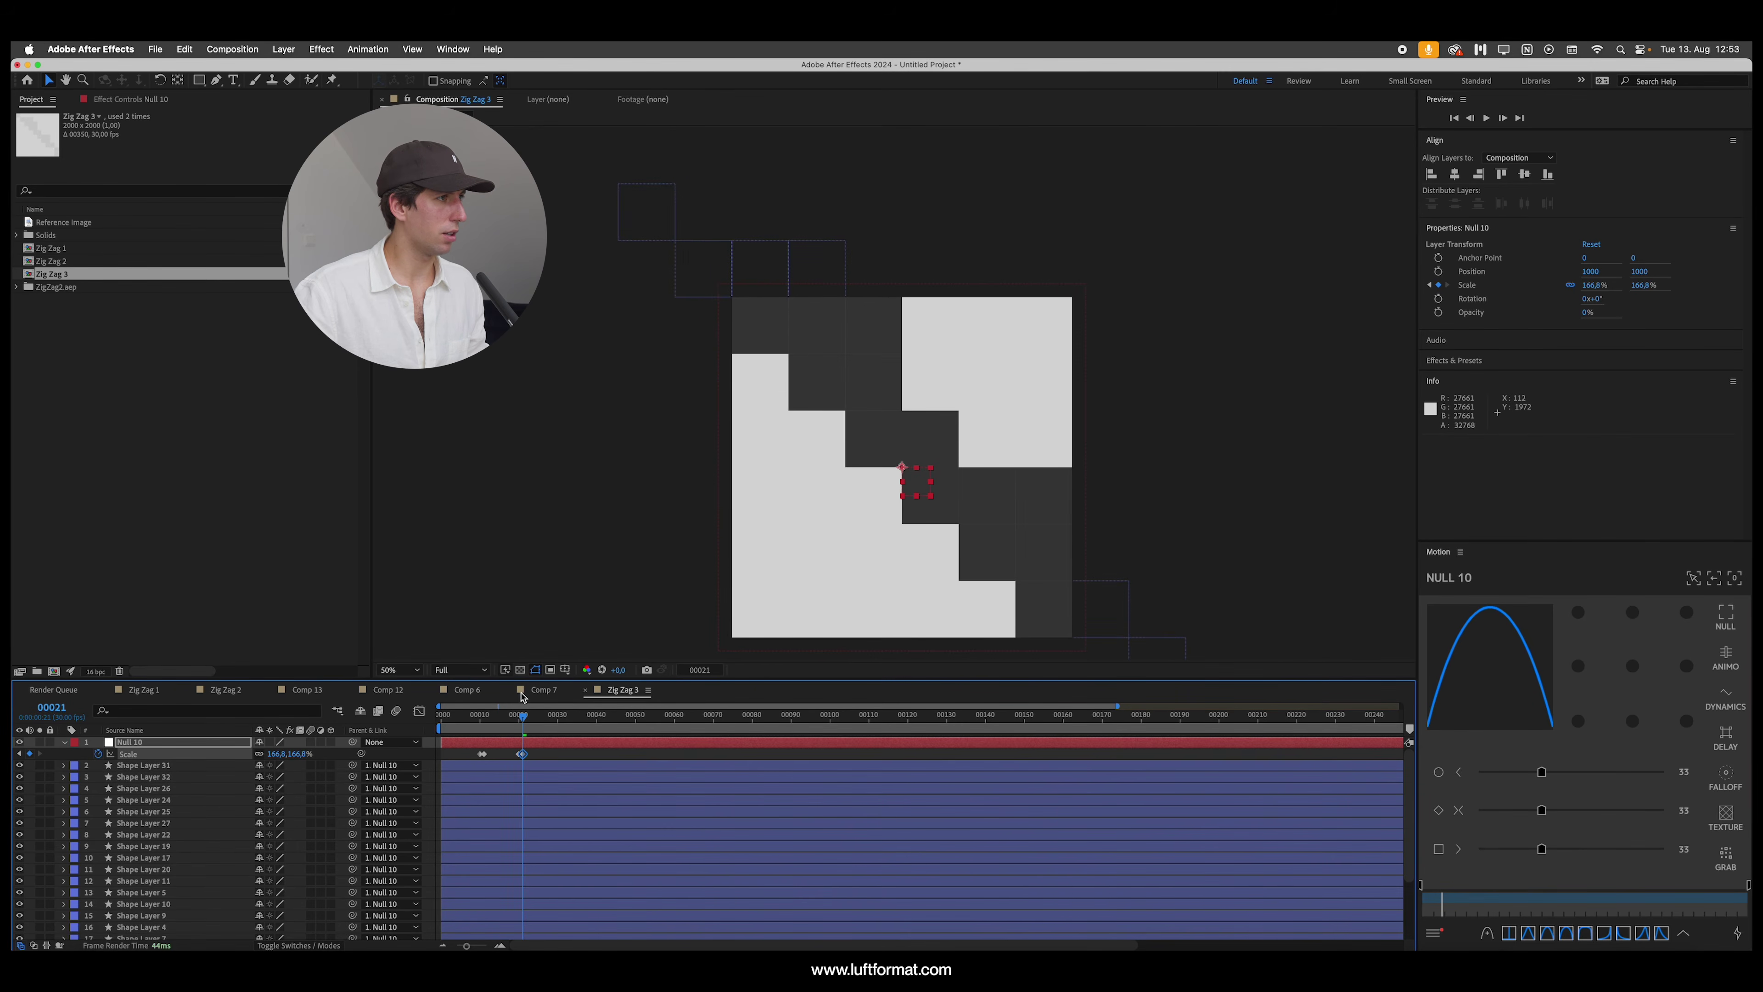
click(552, 717)
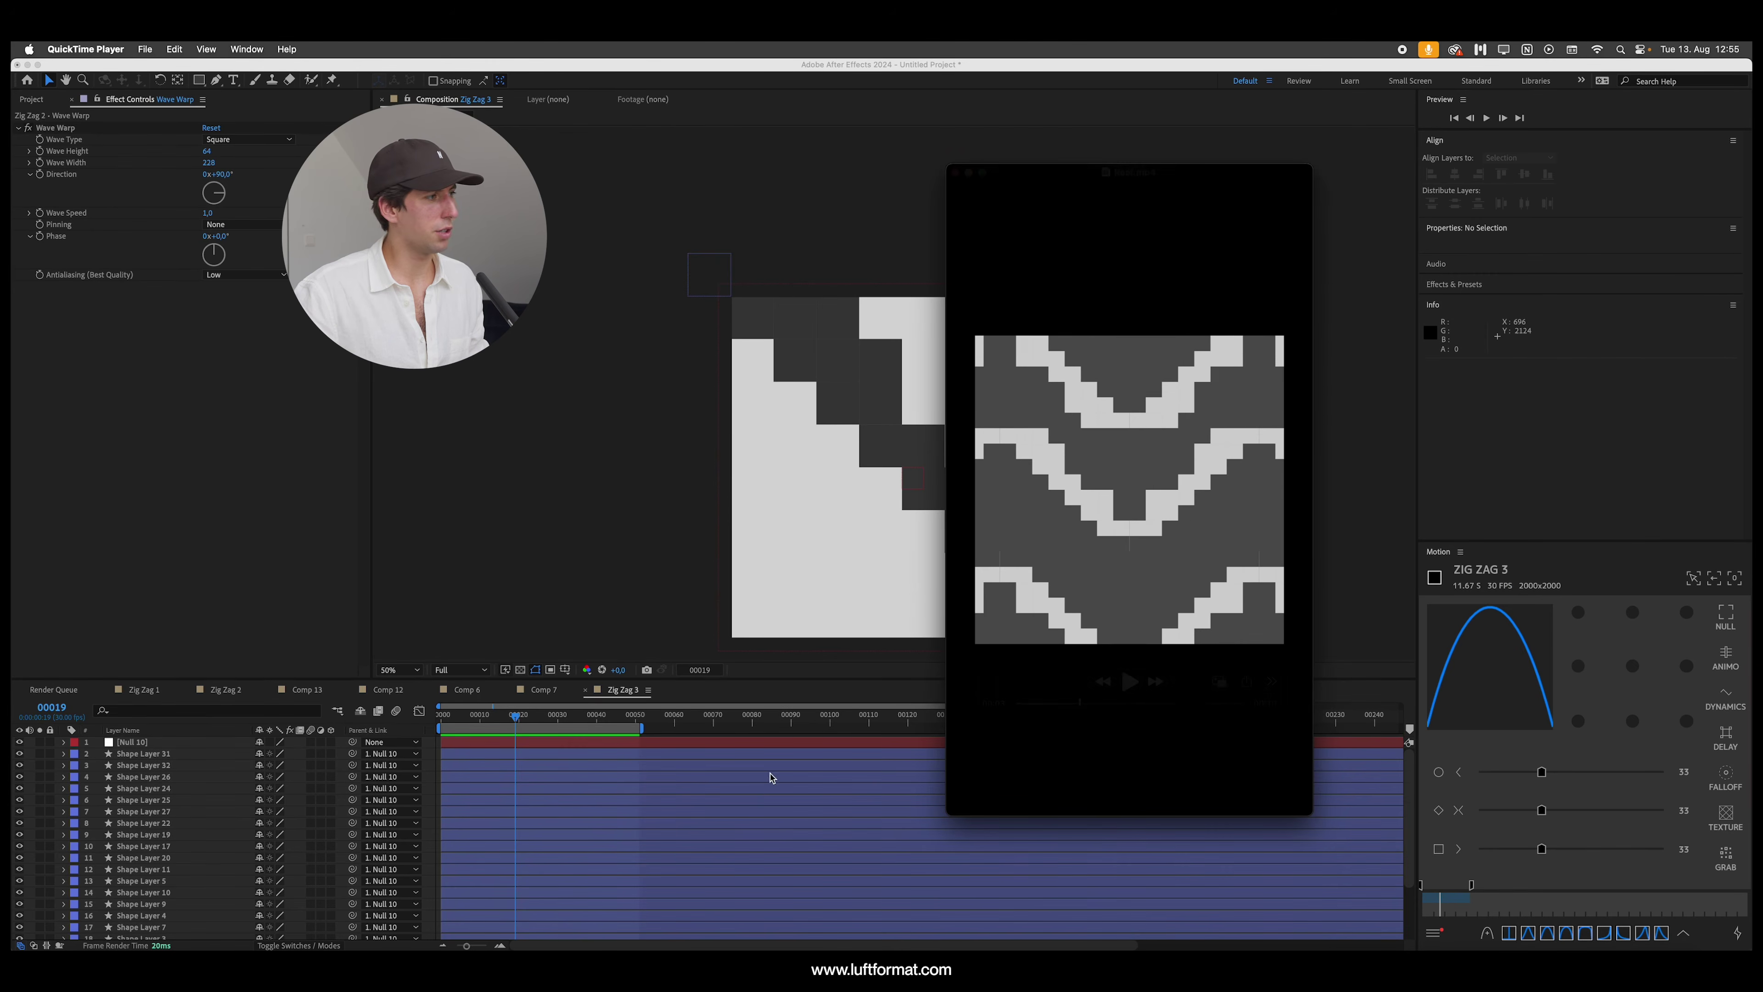
Step: Return to the composition and add an adjustment layer named Motion Tile above the null
click(271, 393)
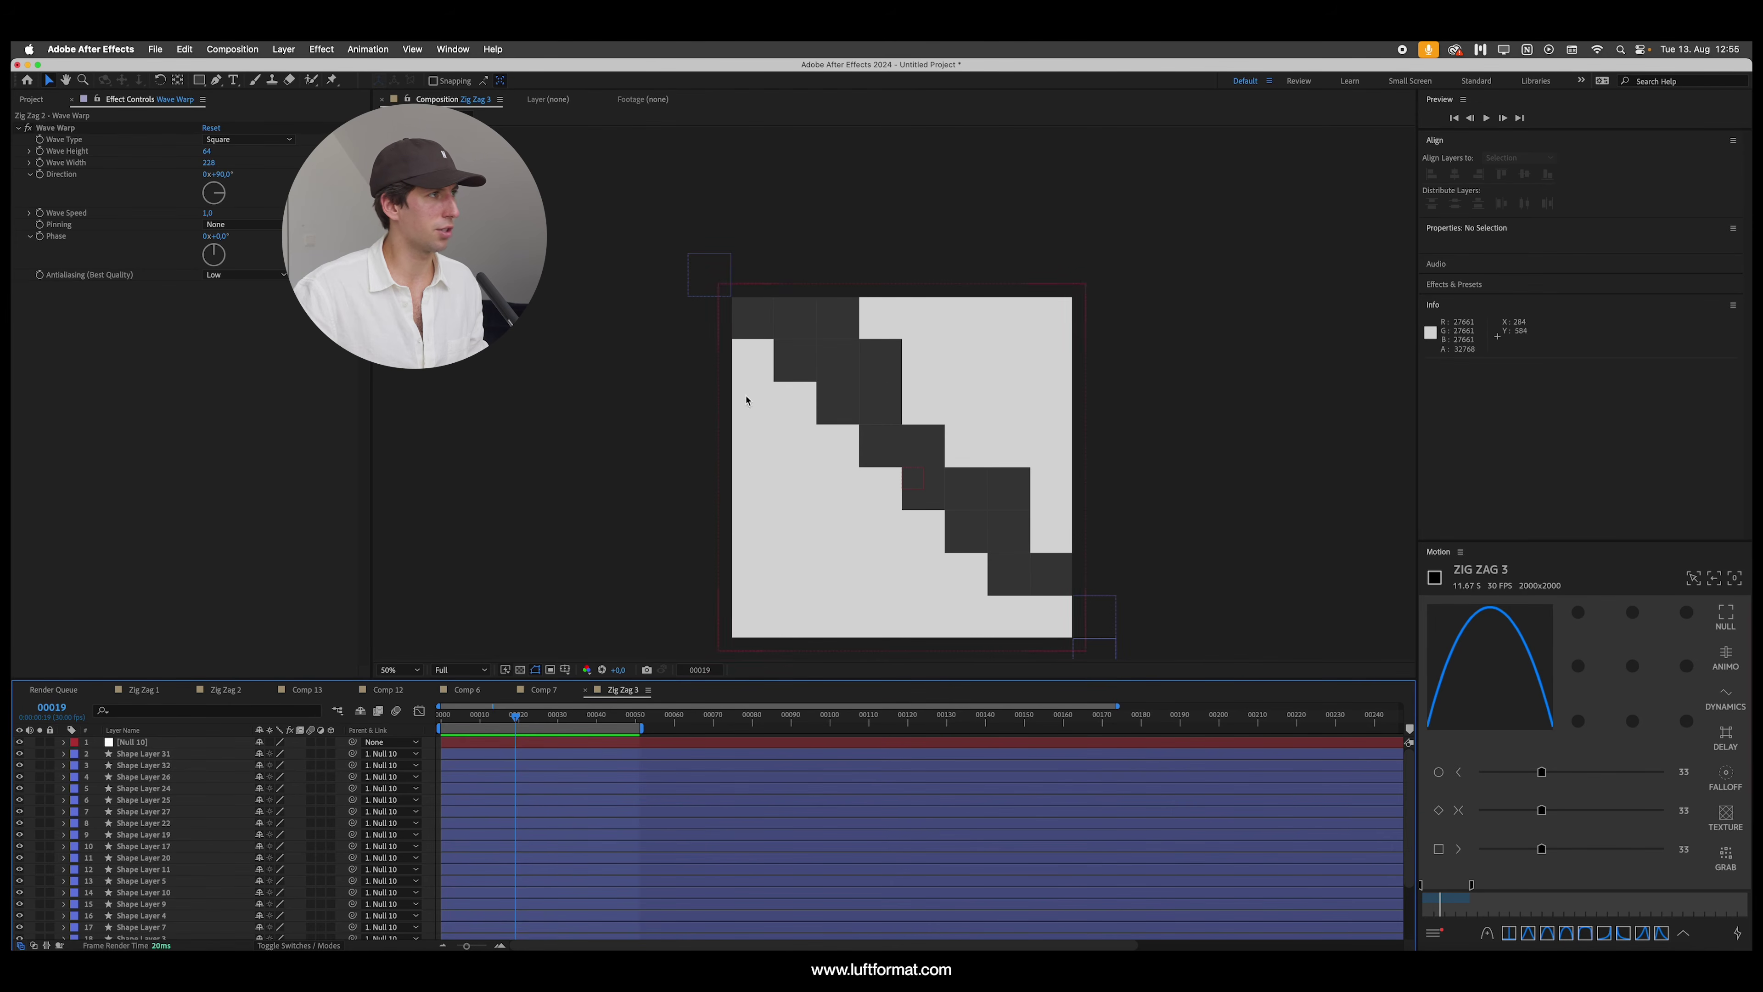
click(284, 49)
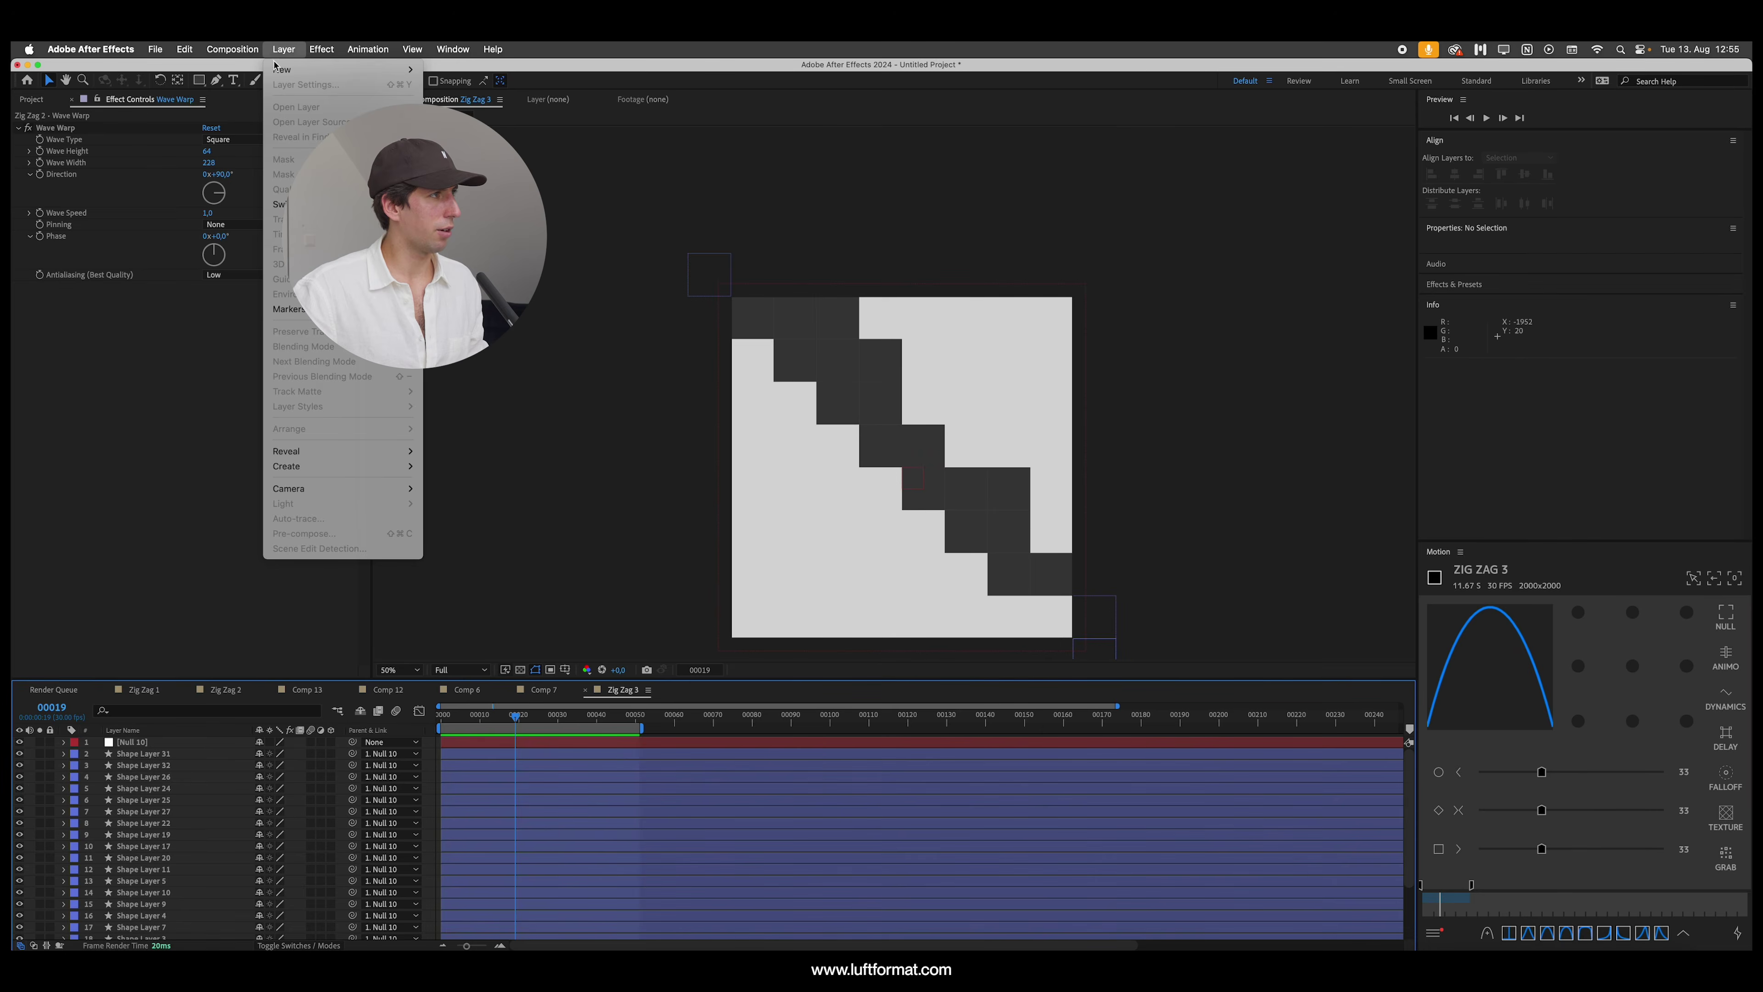
mouse_move(340, 69)
click(485, 158)
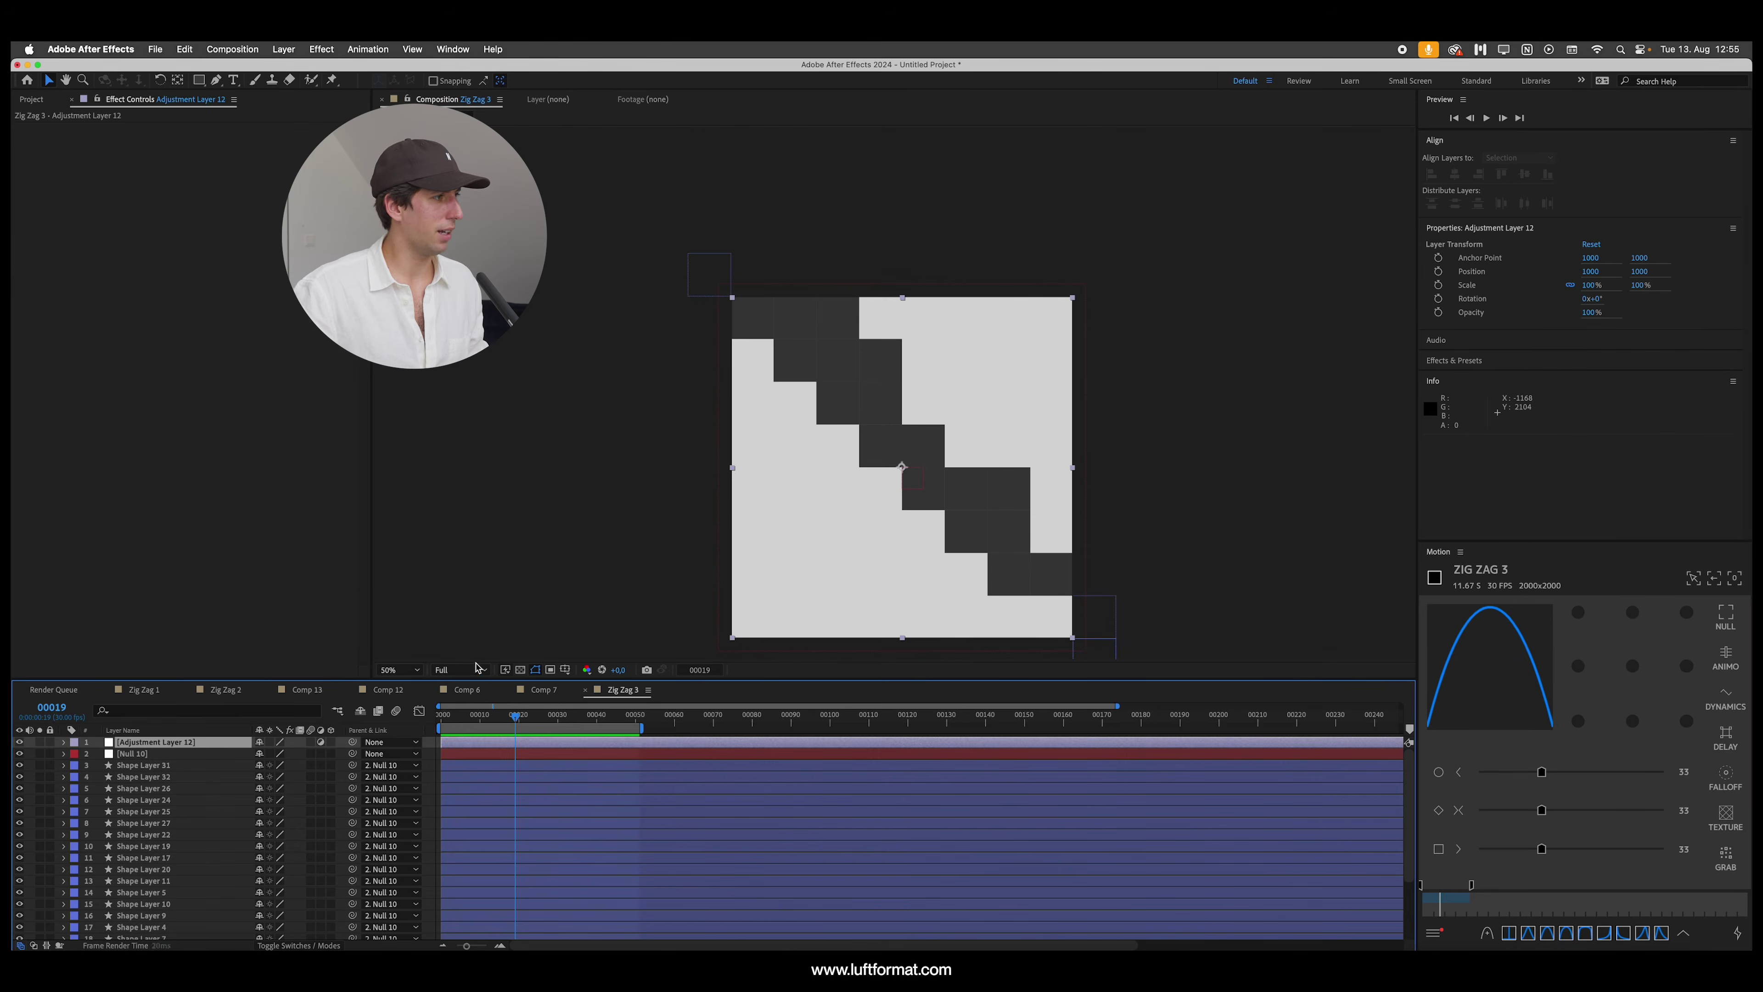
key(alt+KP_Multiply)
key(Escape)
key(Return)
text(Motion Tile)
key(Return)
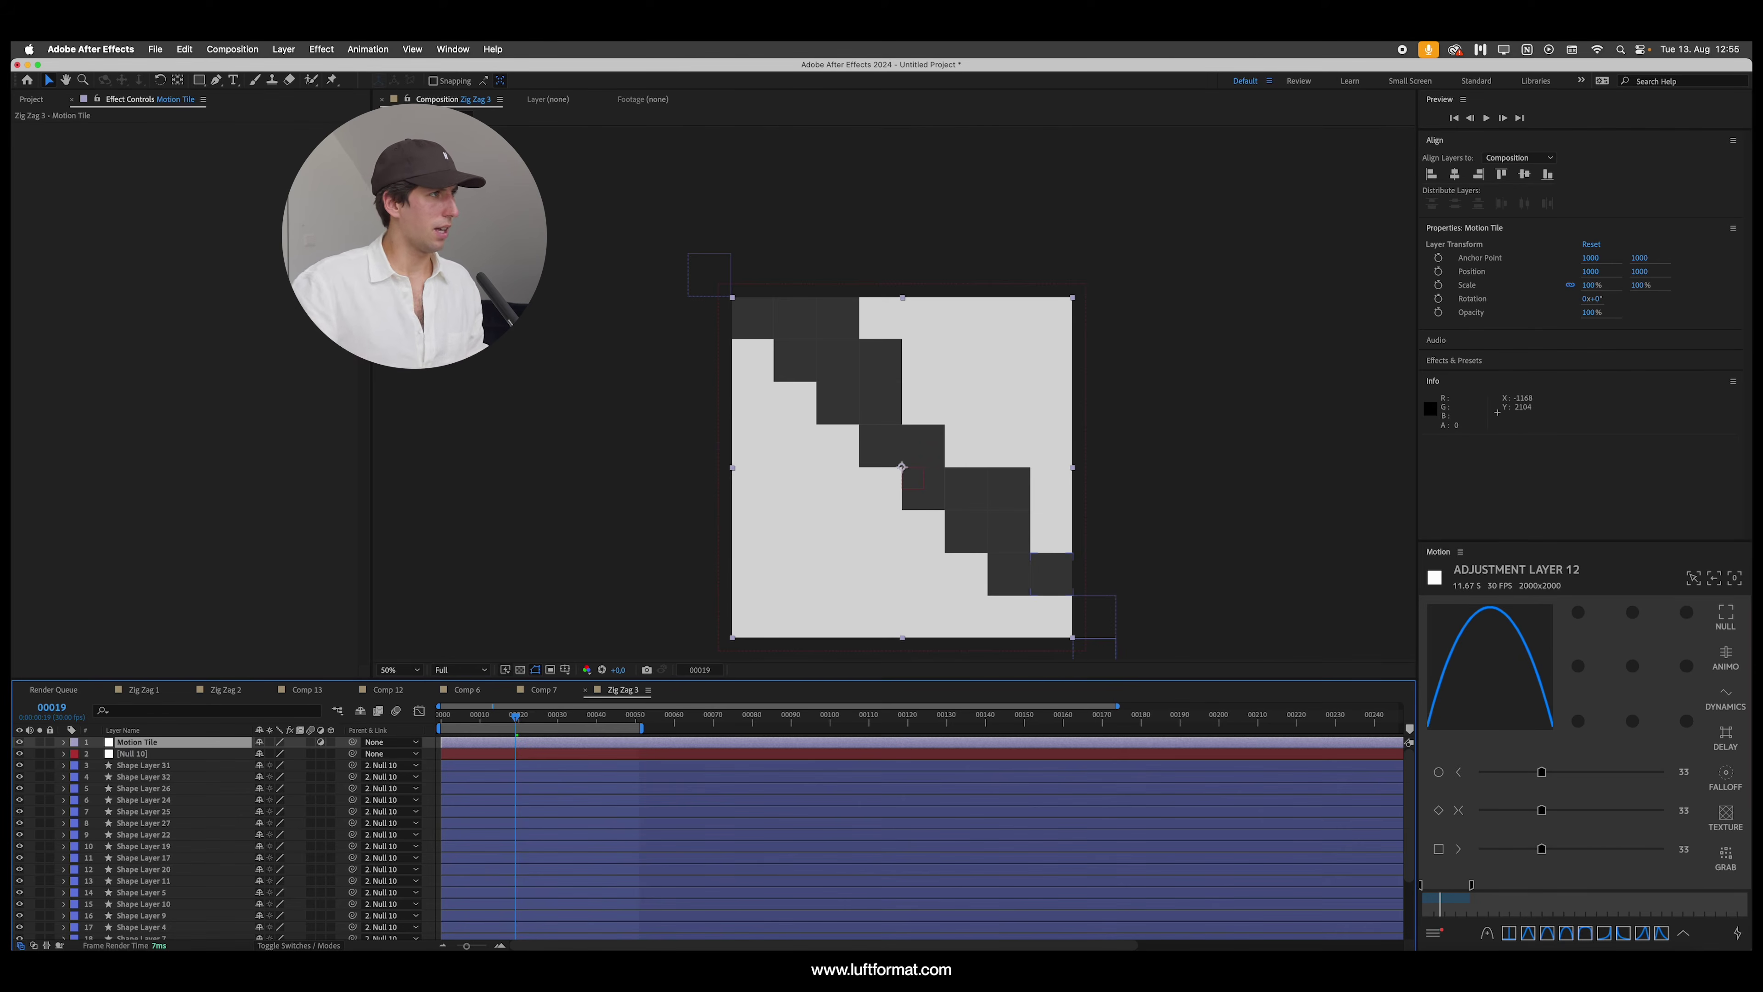
Step: Apply the Motion Tile effect to the adjustment layer and preview it with a Tile Width of 17
click(320, 51)
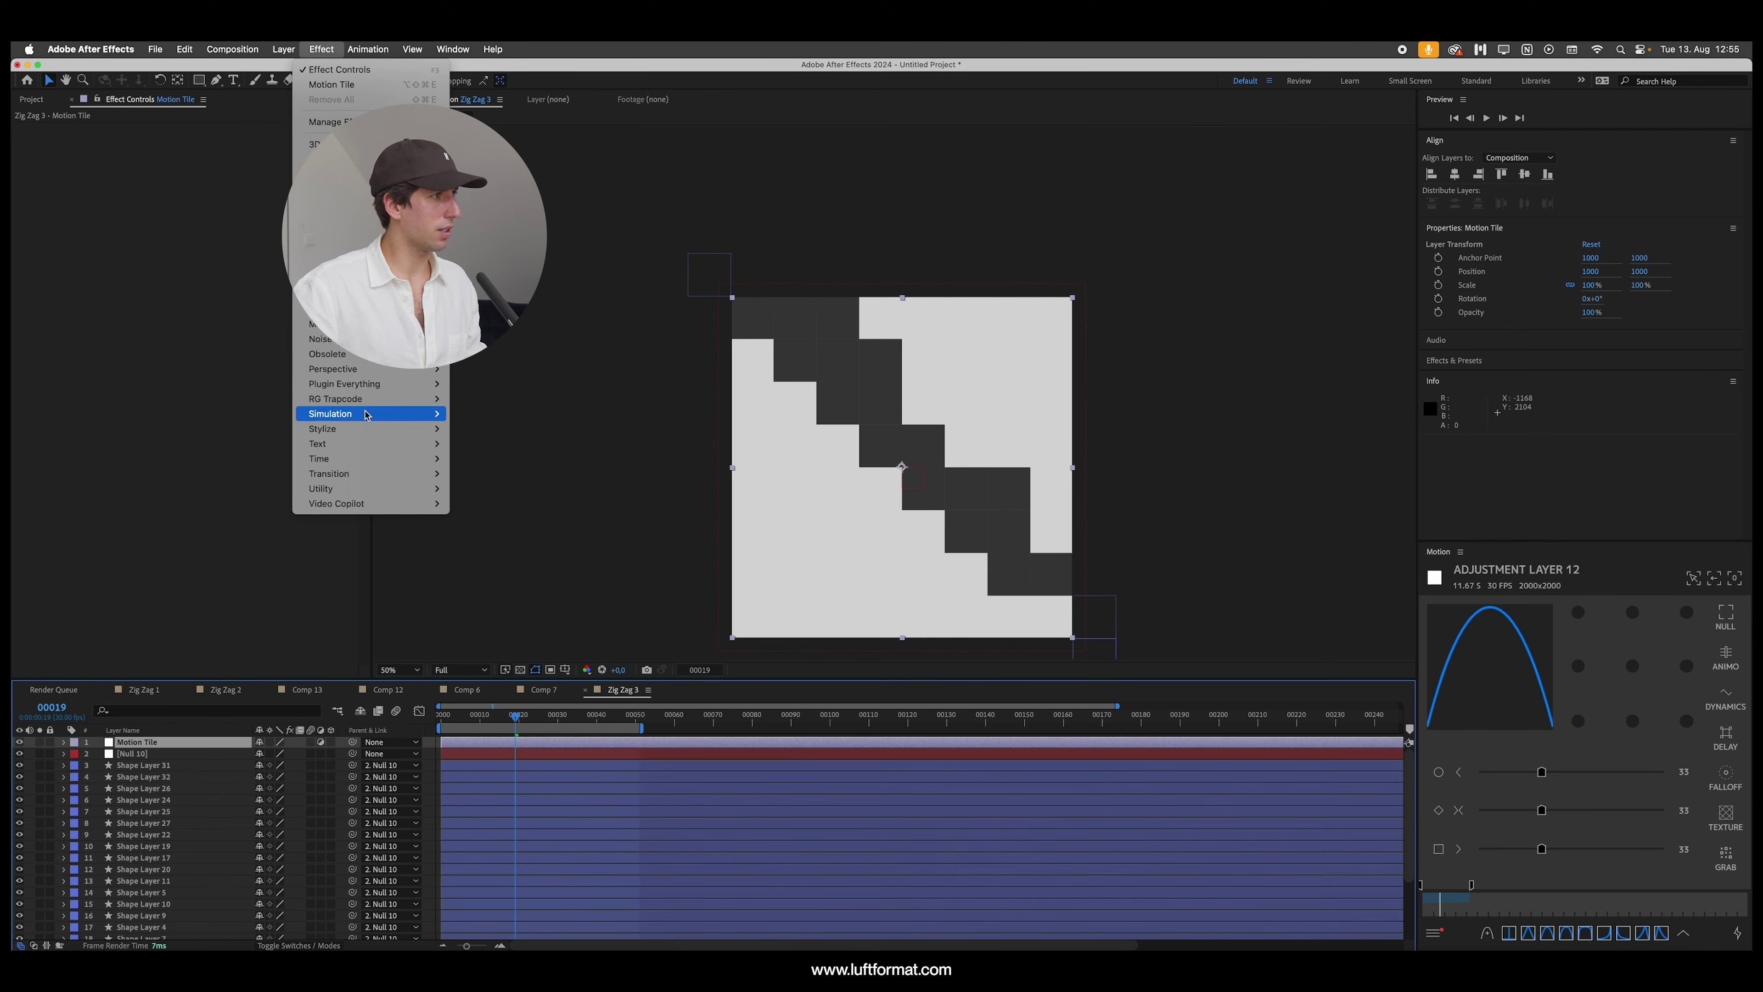
mouse_move(368, 428)
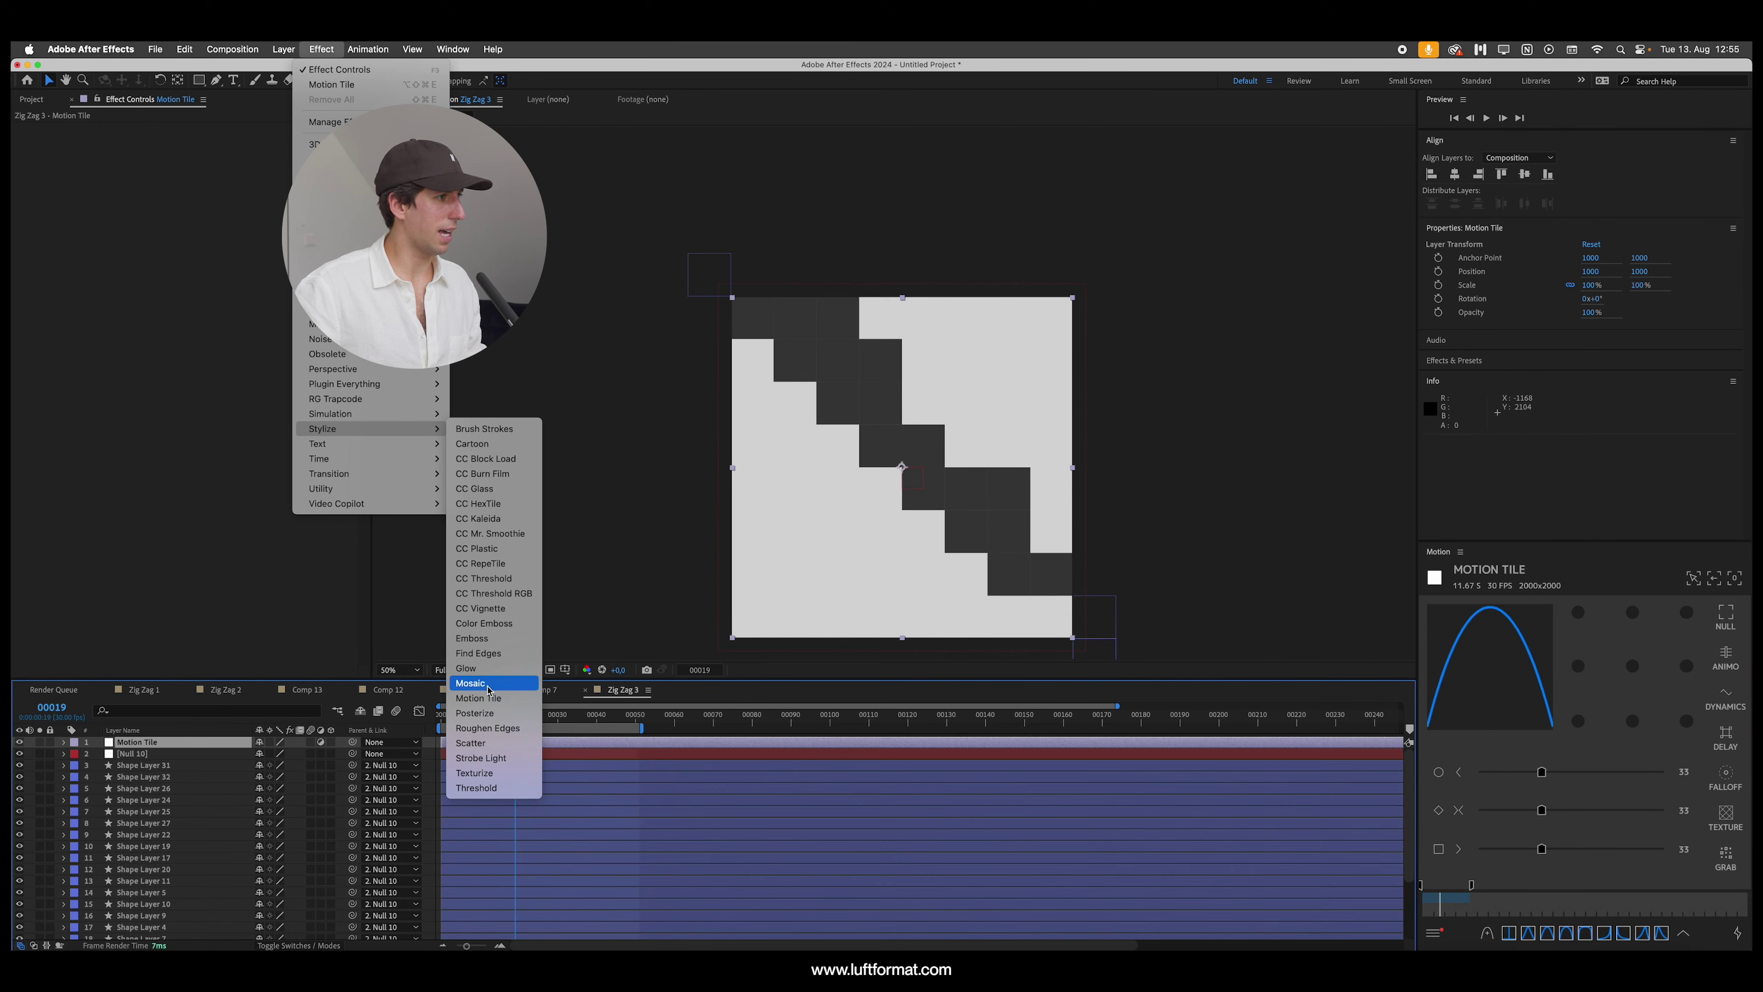
click(479, 696)
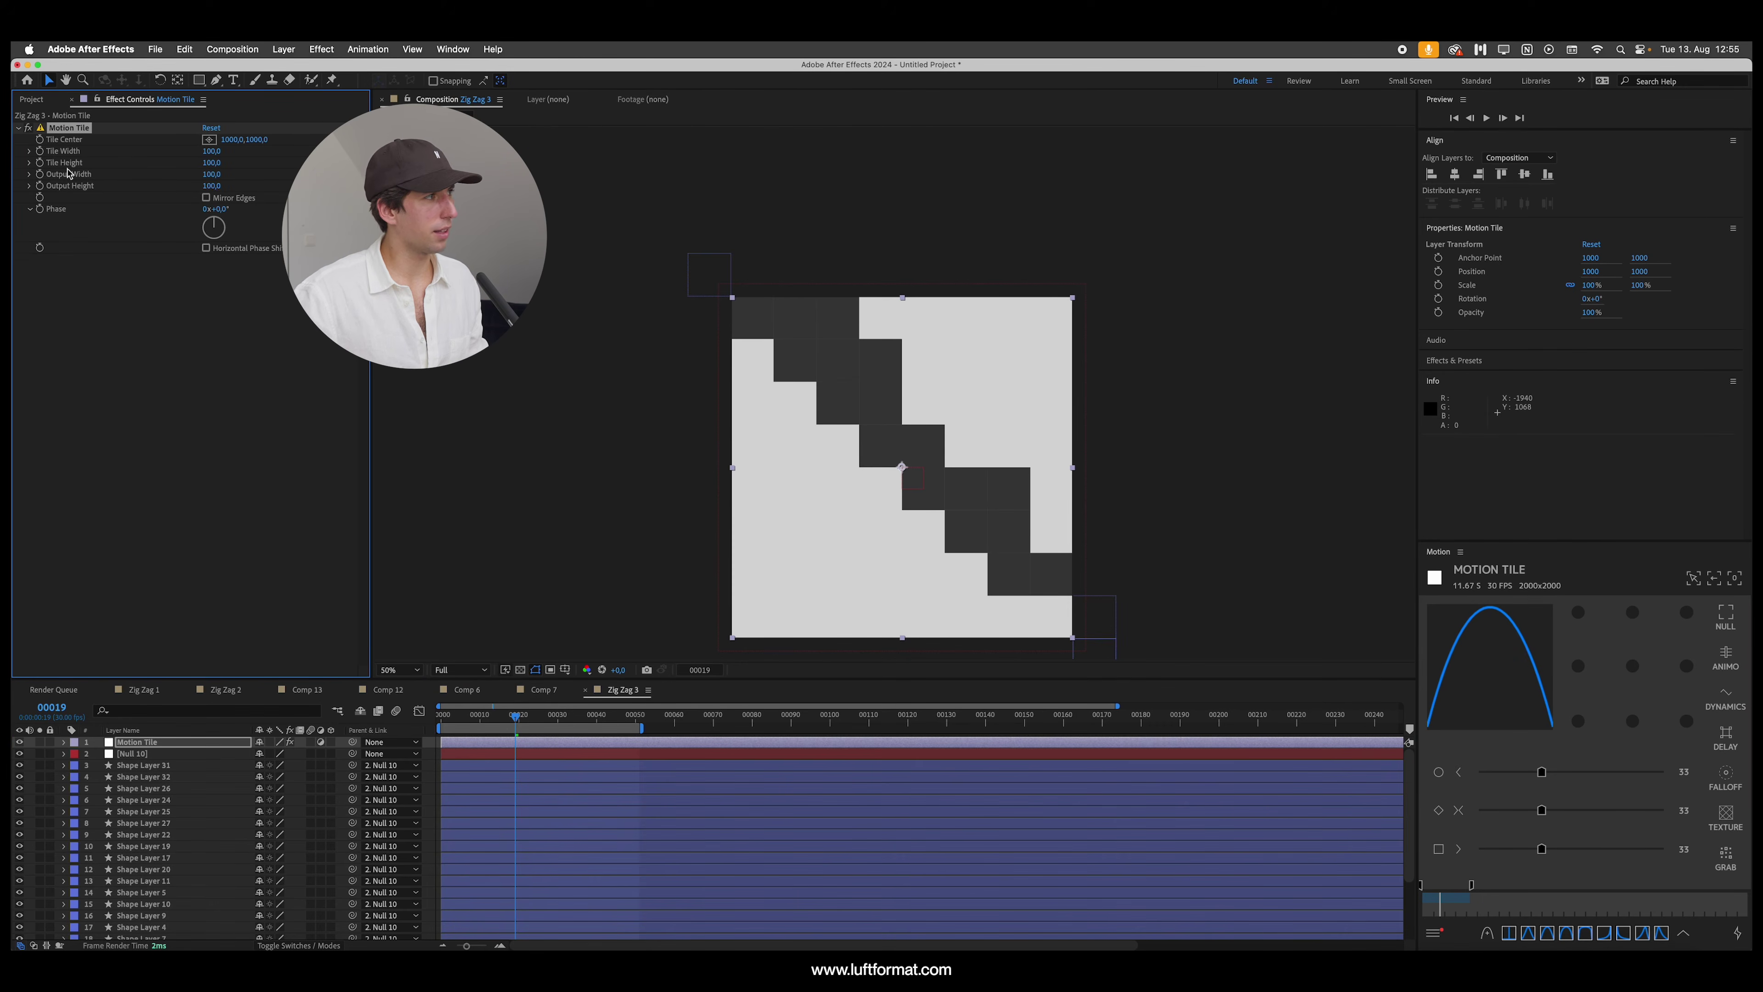
drag(211, 151, 184, 179)
key(space)
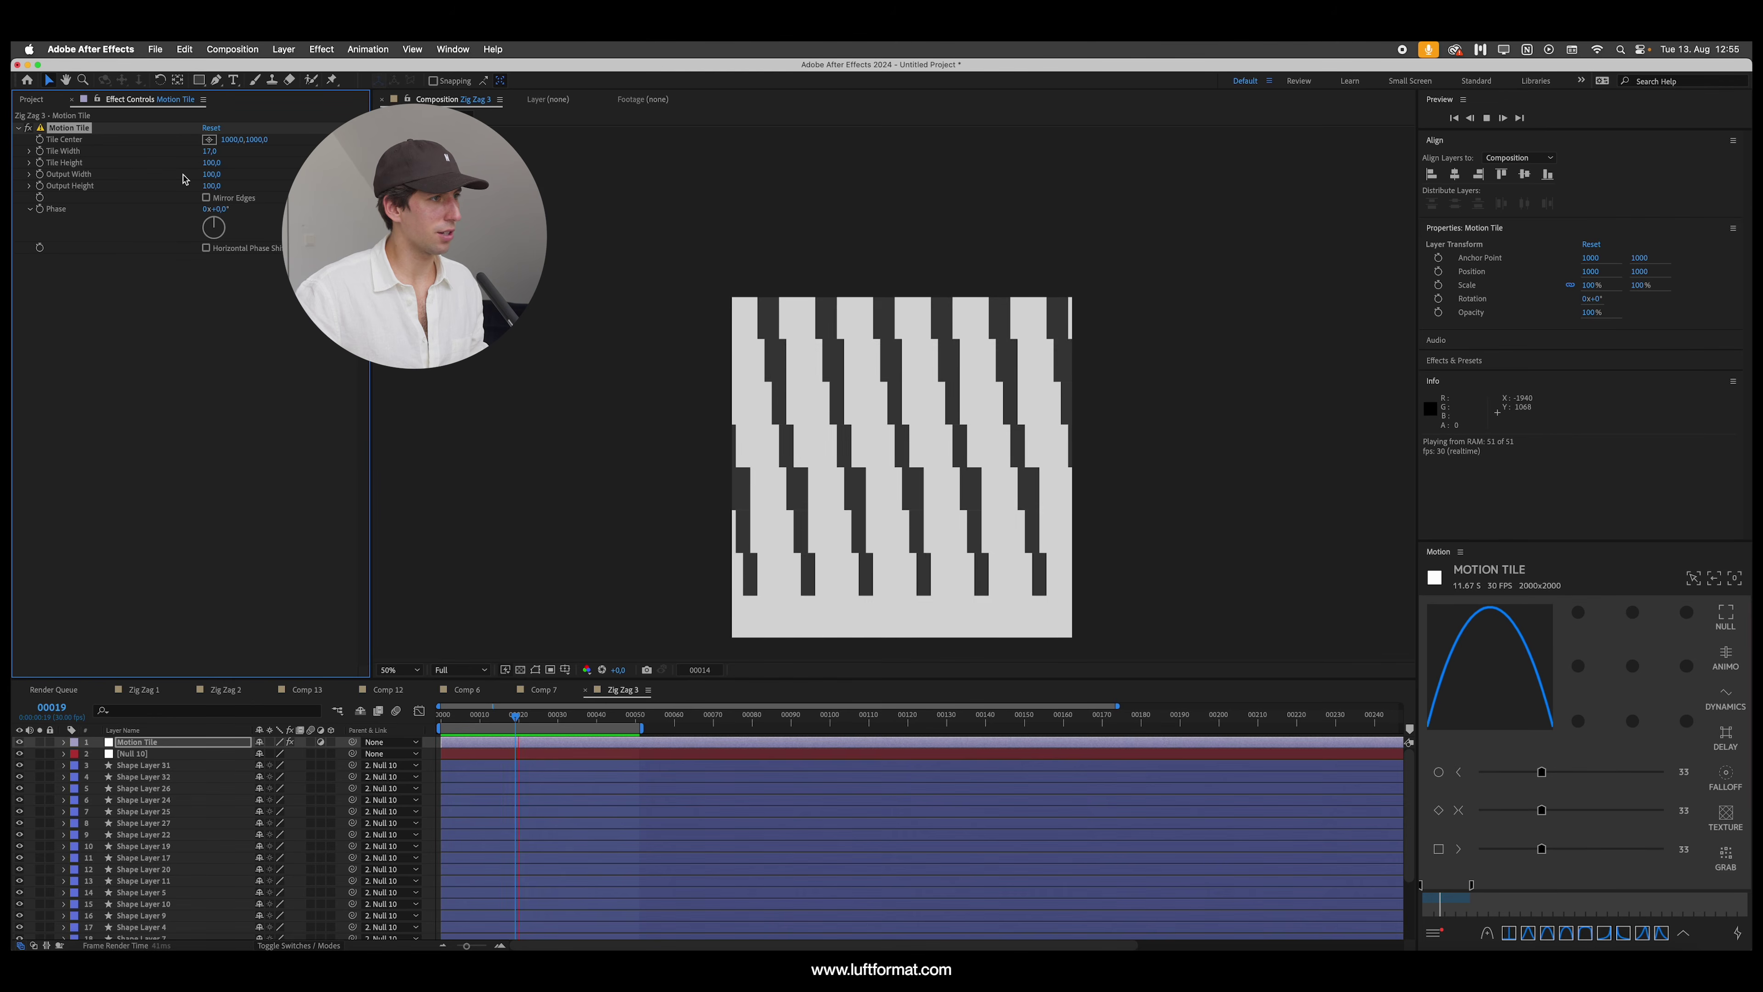
Step: Set the Motion Tile effect's Tile Width and Tile Height both to 40
click(209, 151)
text(40)
key(Tab)
text(40)
key(Return)
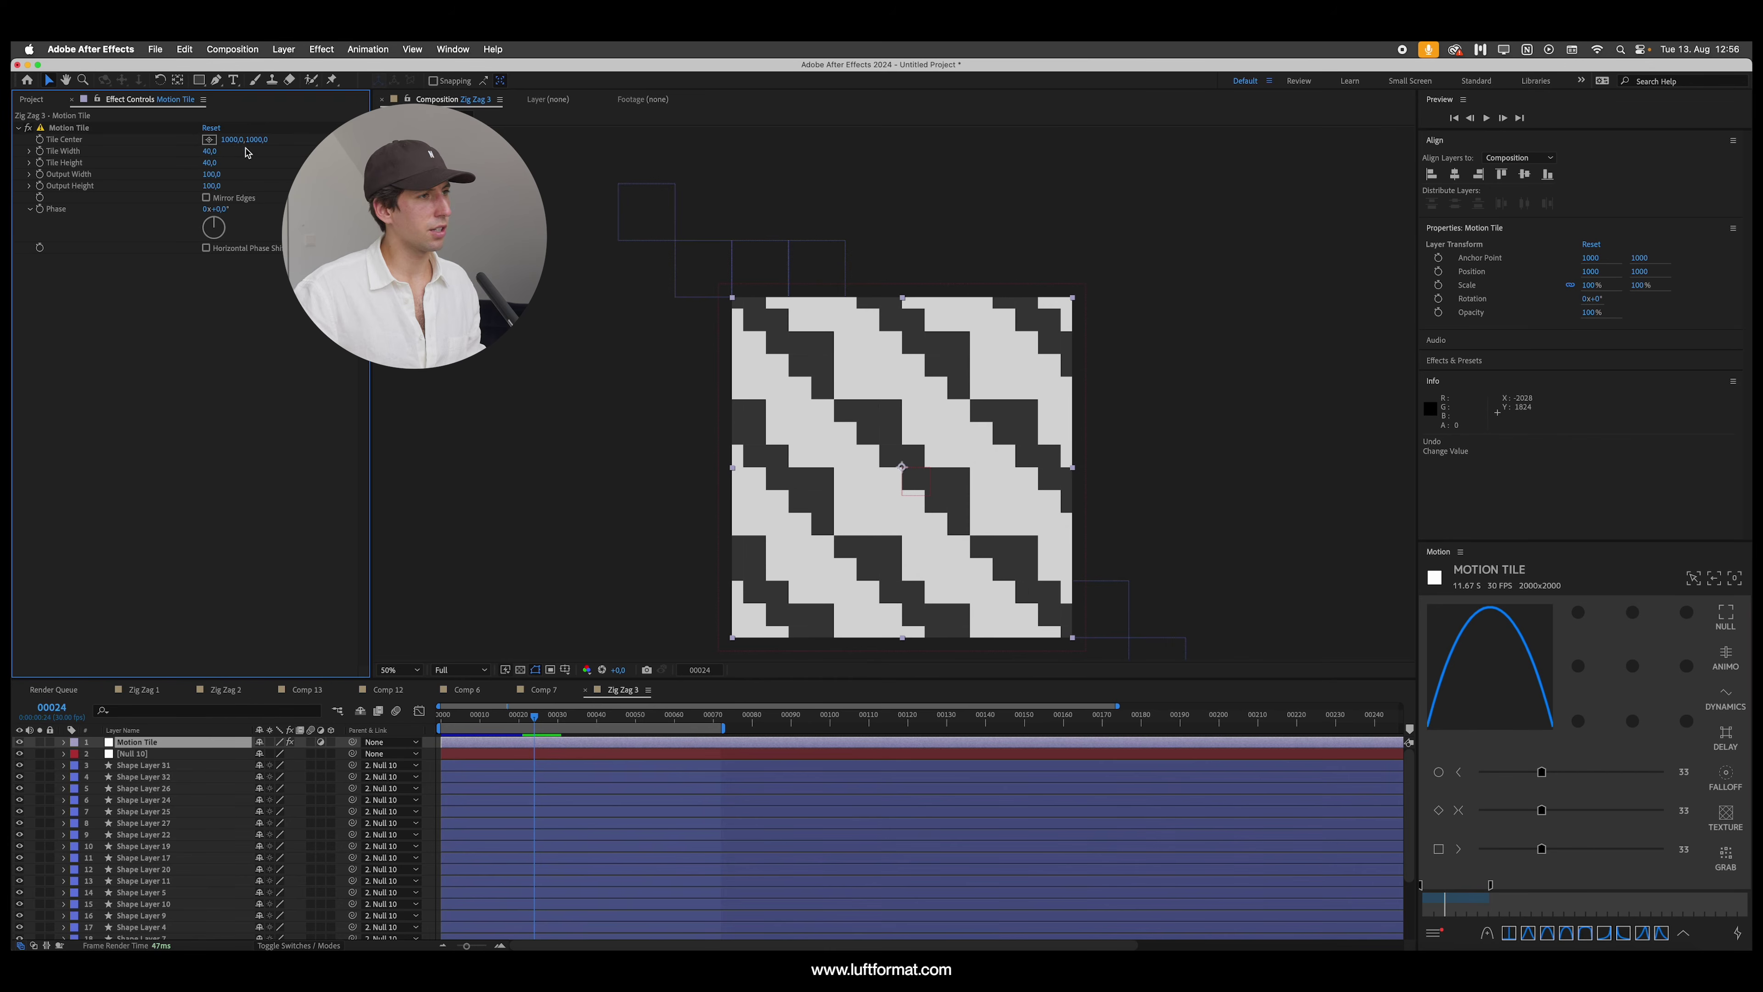
Step: Restore the Tile Height to 100, preview the animation and end the work area at frame 42
drag(210, 162, 248, 154)
key(space)
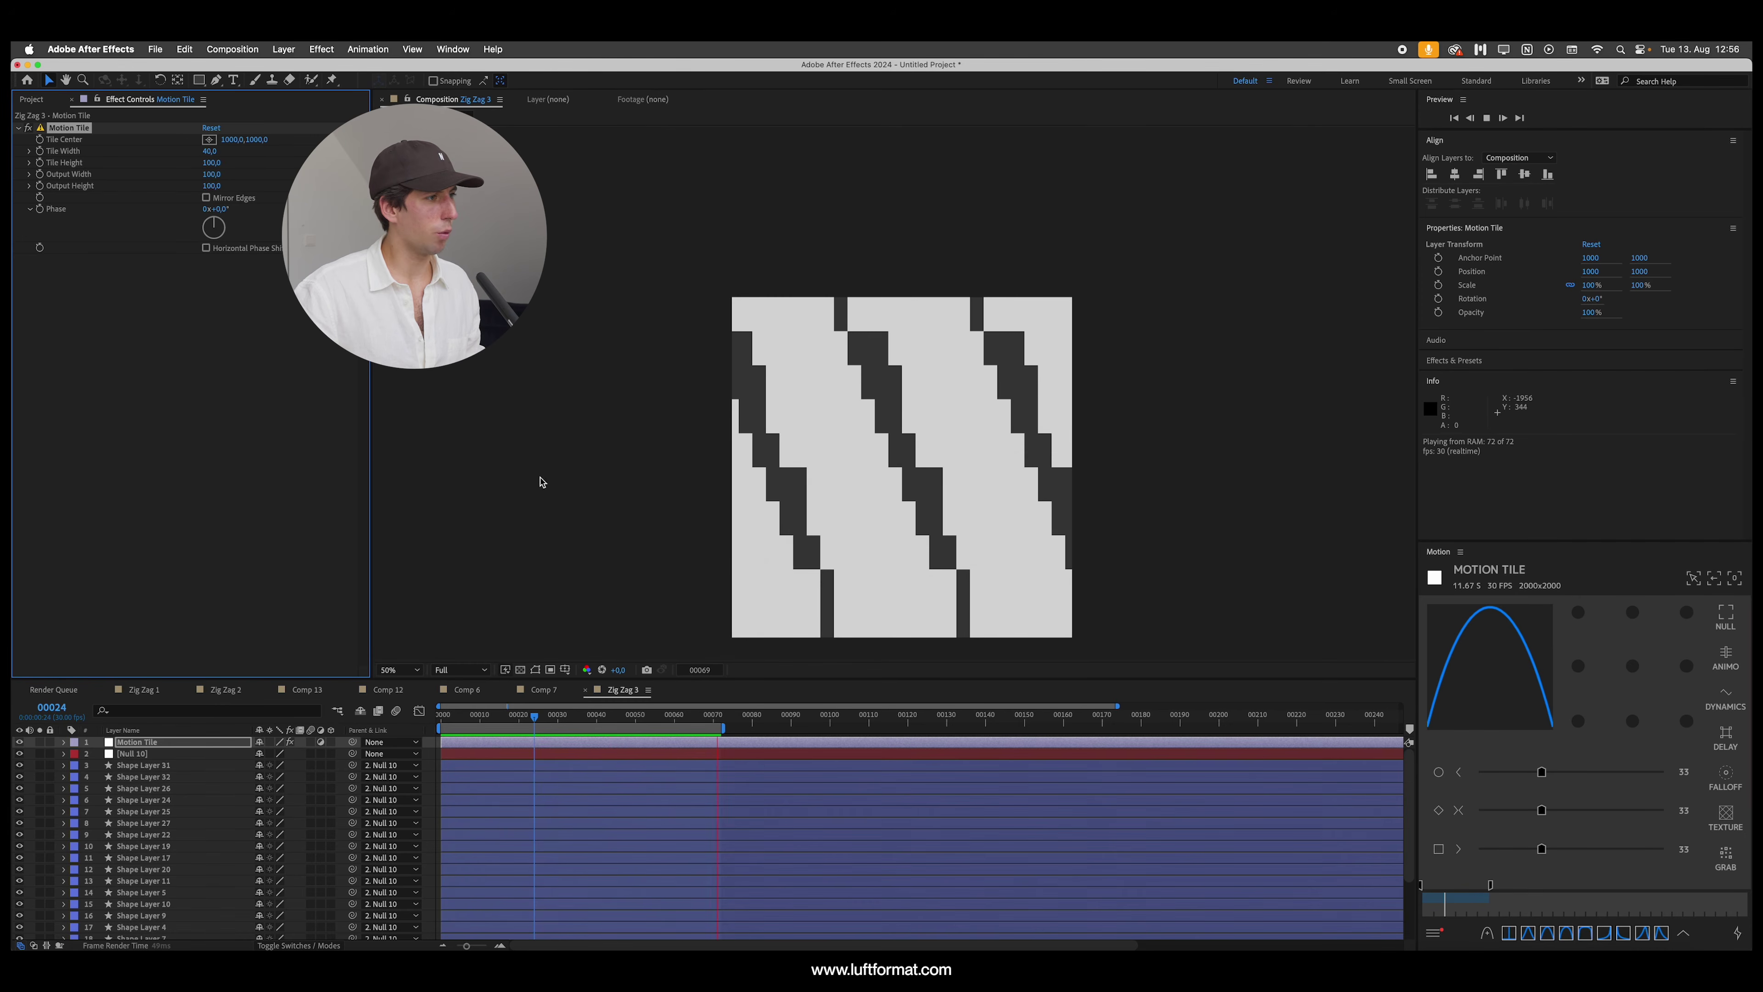
key(space)
key(n)
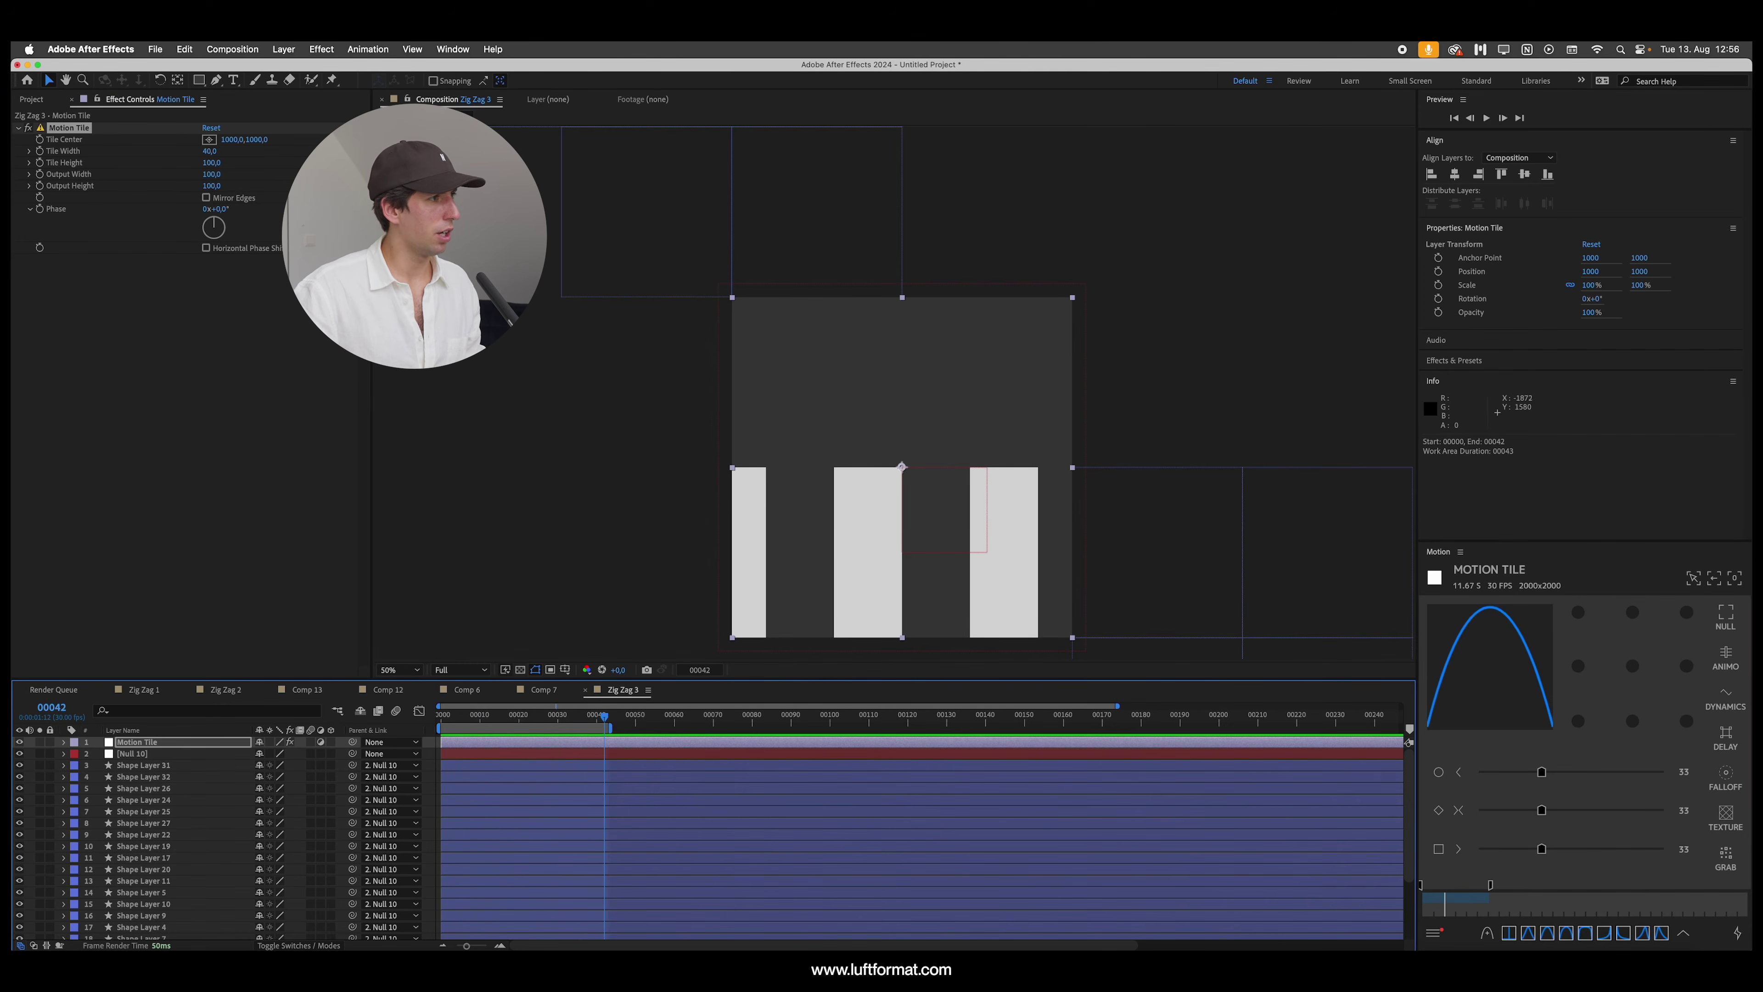
Step: Enable Mirror Edges on the Motion Tile effect and preview it with a Tile Width of 19
click(207, 198)
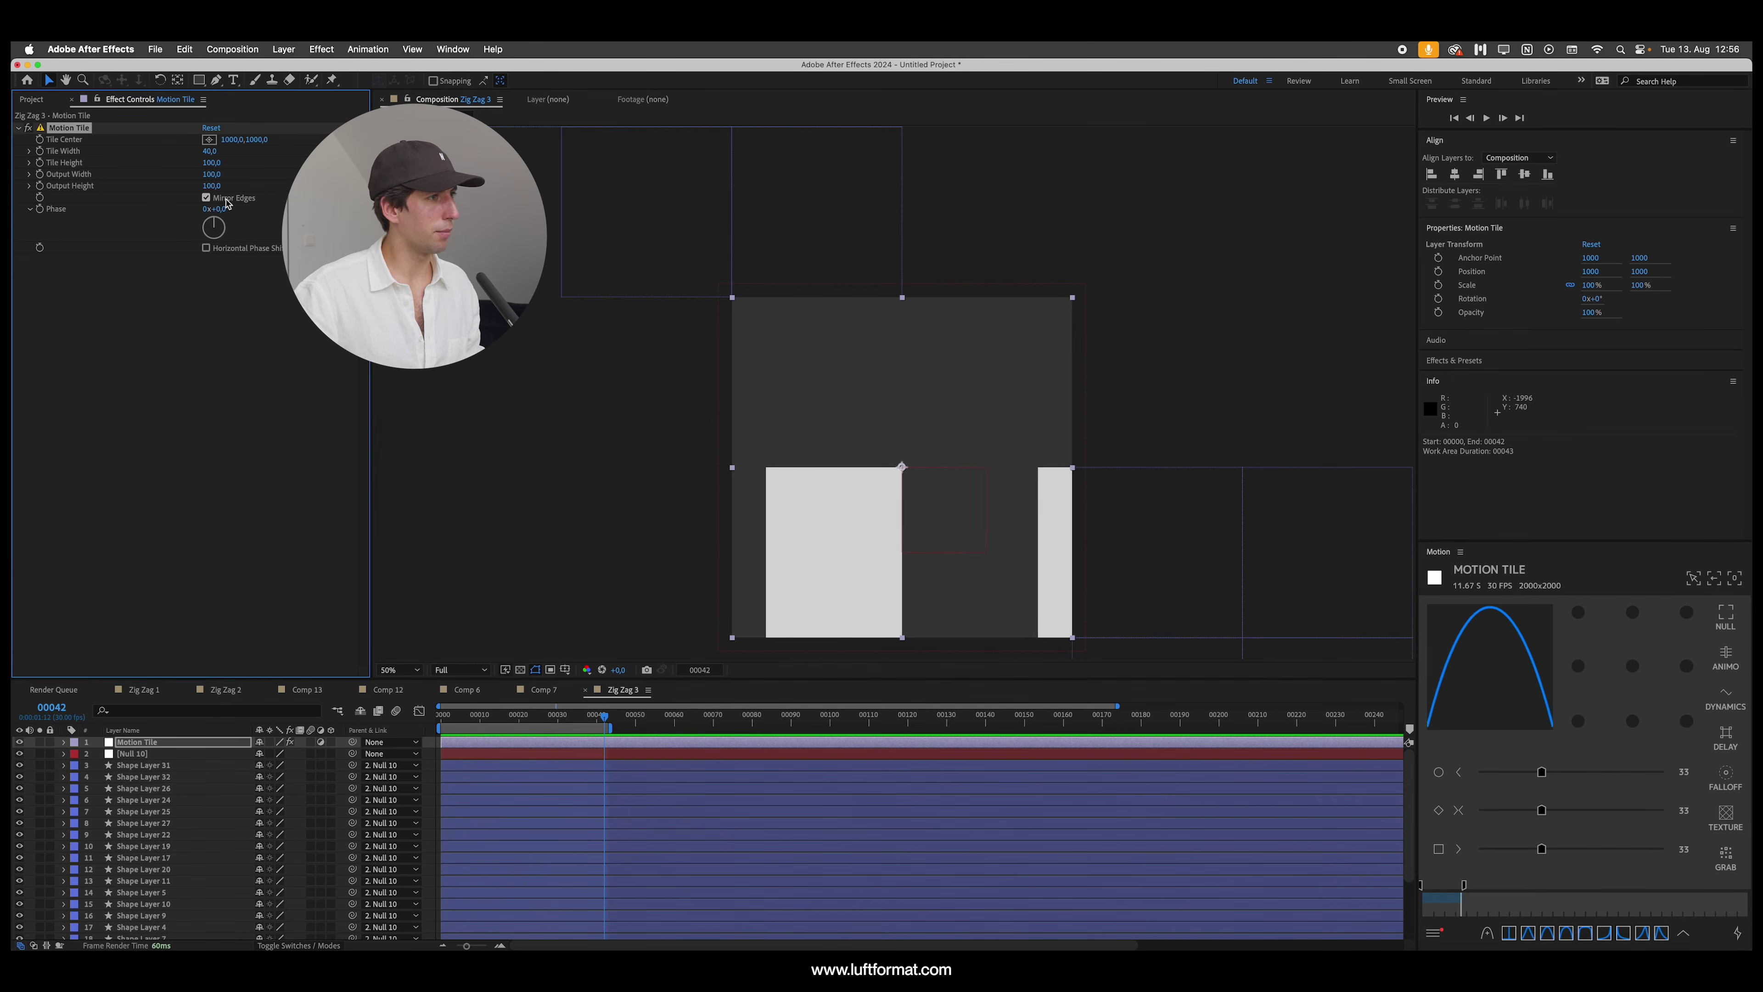
drag(575, 718, 550, 717)
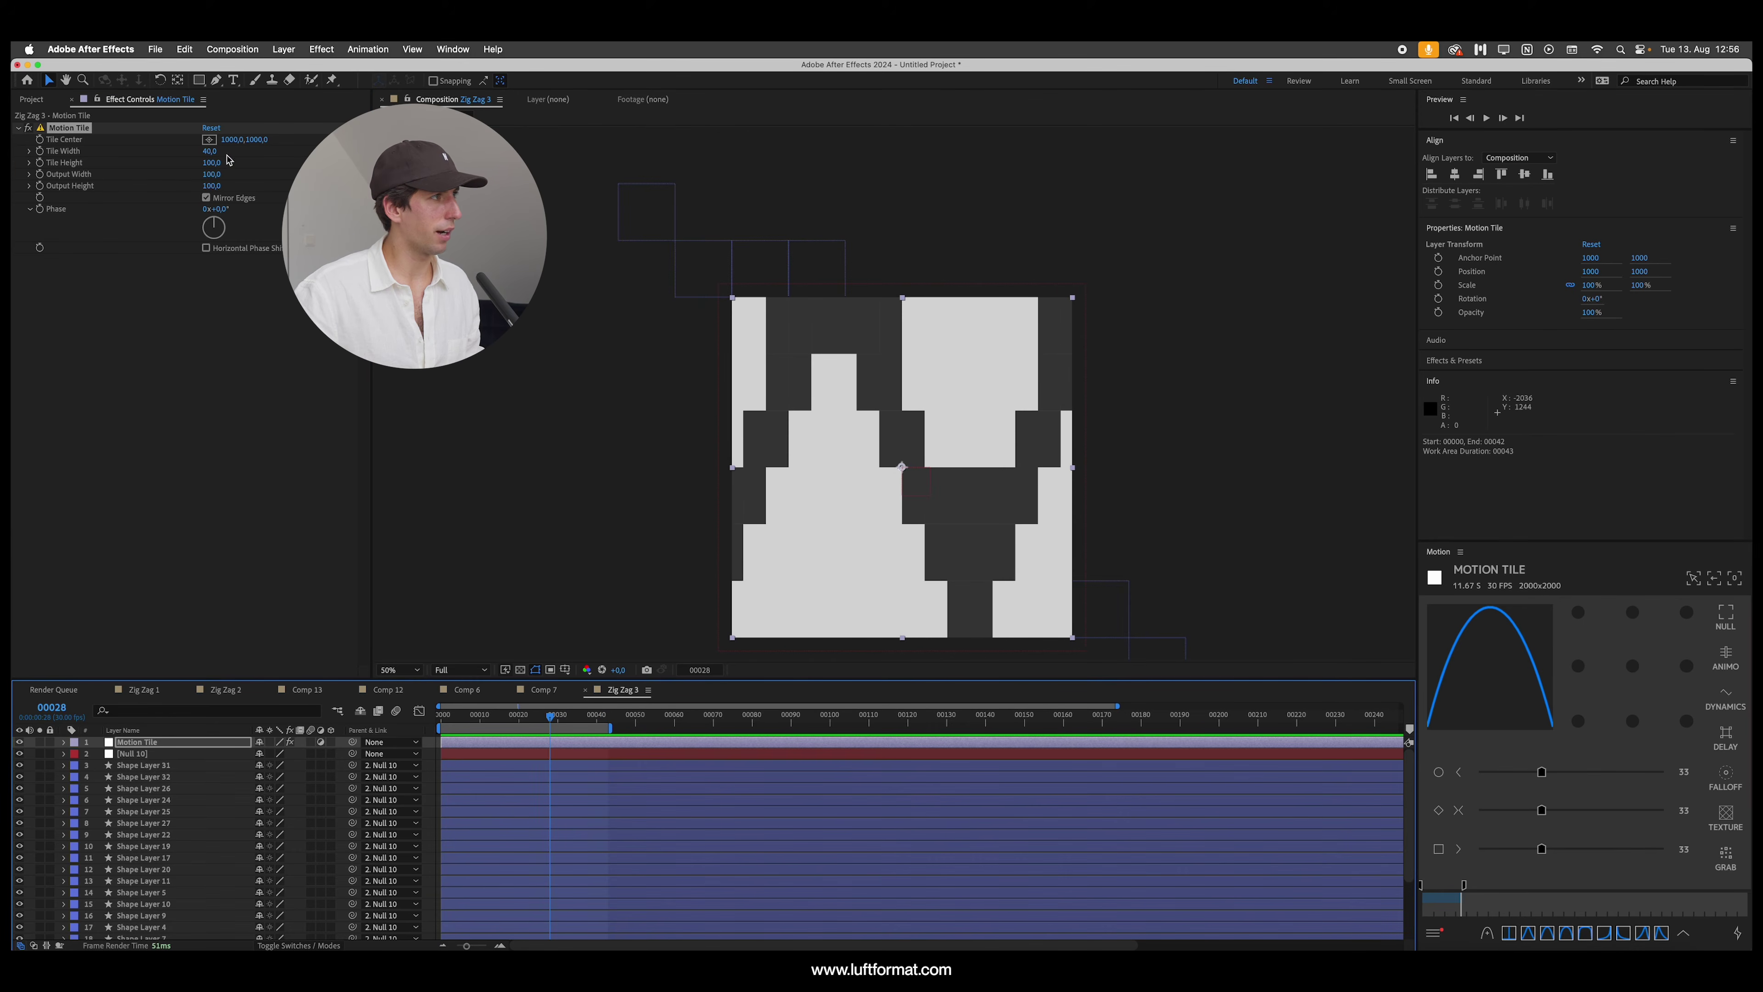
drag(209, 151, 167, 152)
key(space)
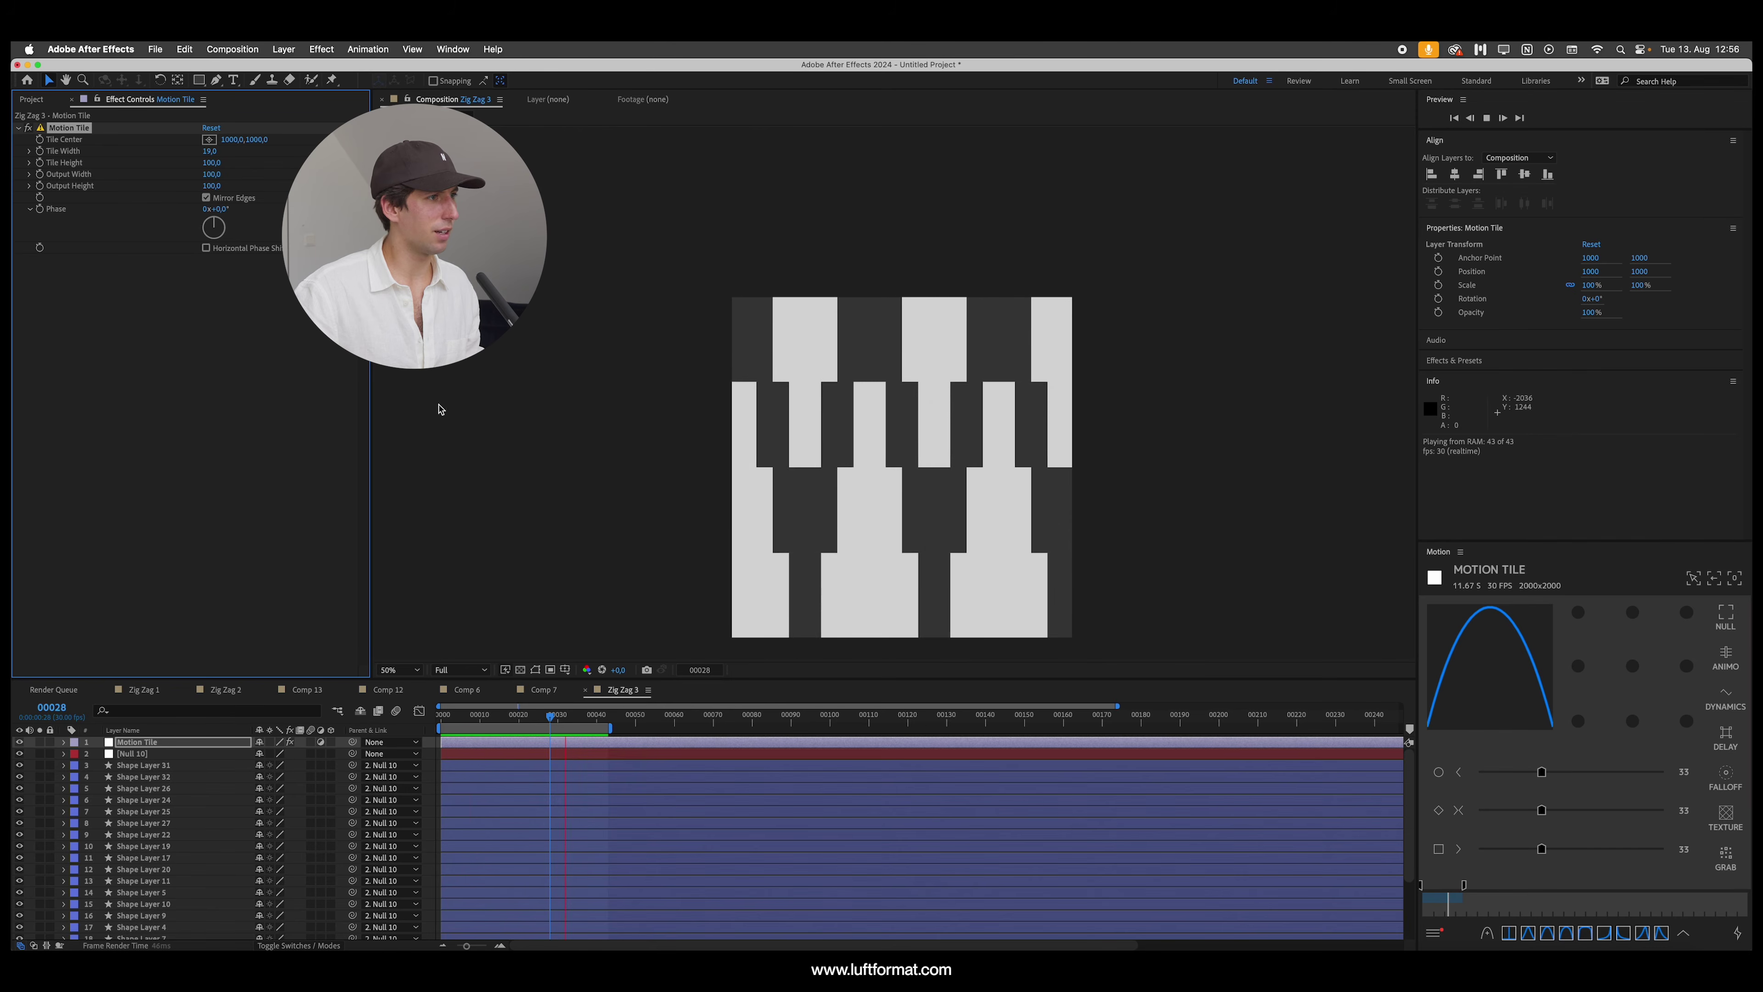
key(space)
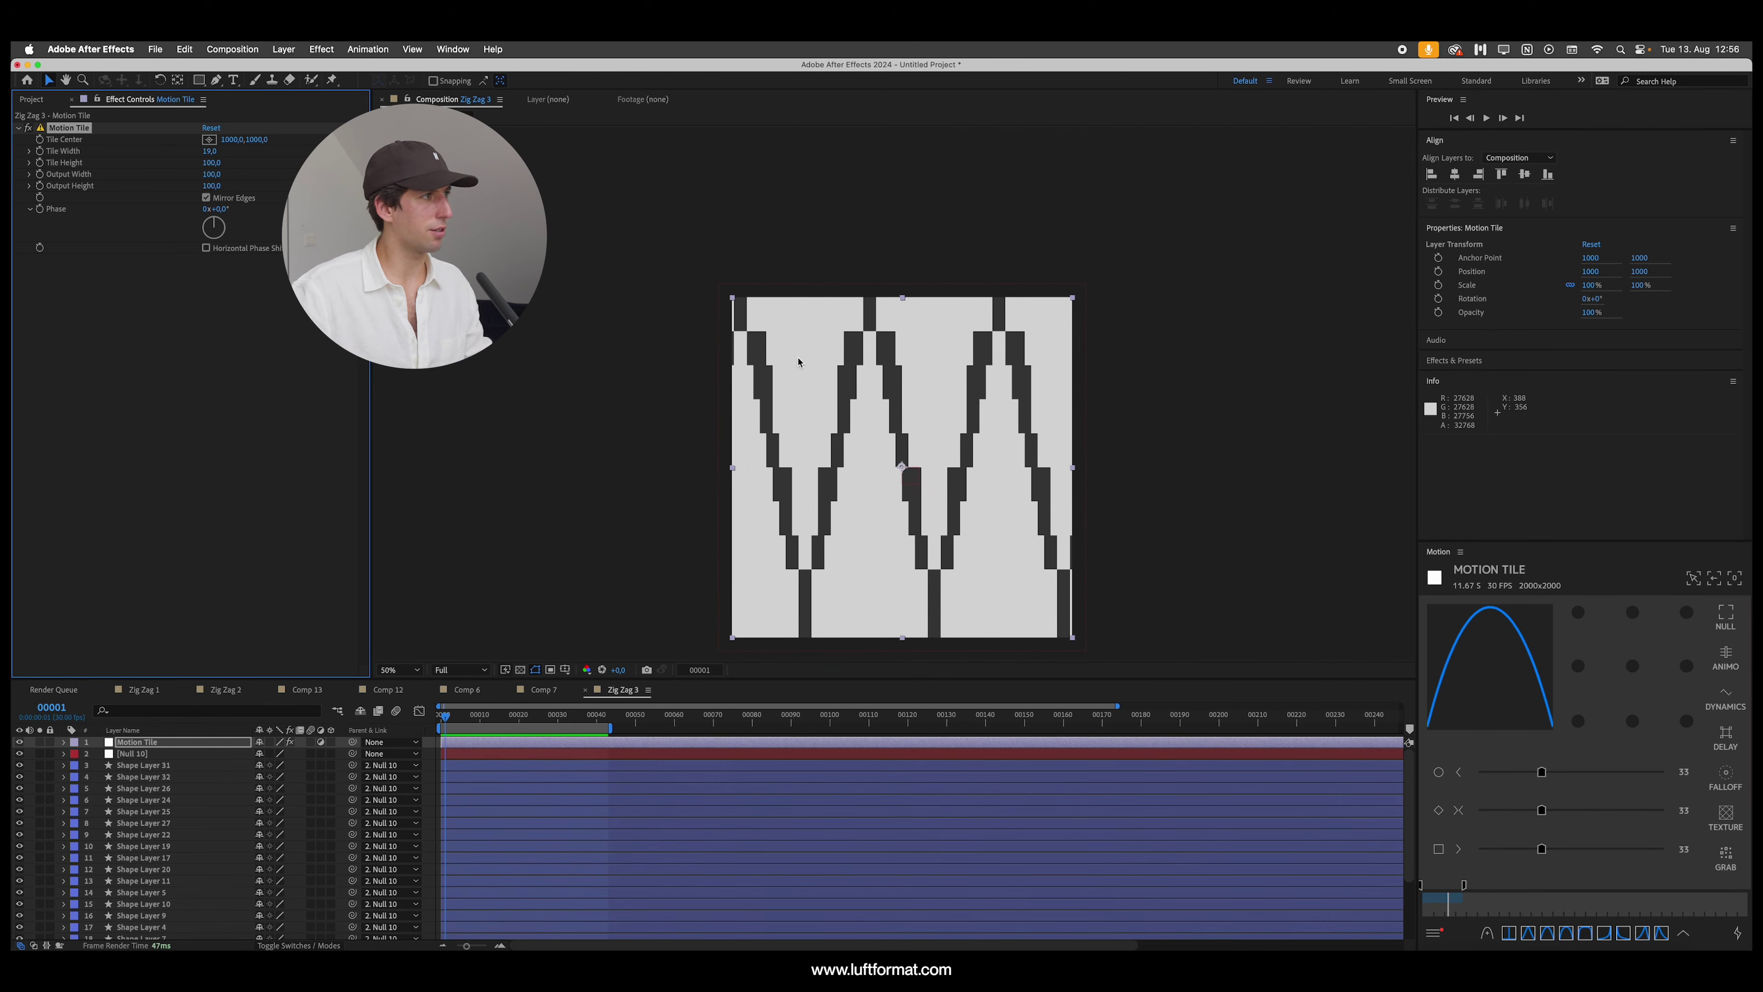
Step: Reveal the null's Scale keyframes and step back from frame 40 to the keyframe at frame 11
click(597, 716)
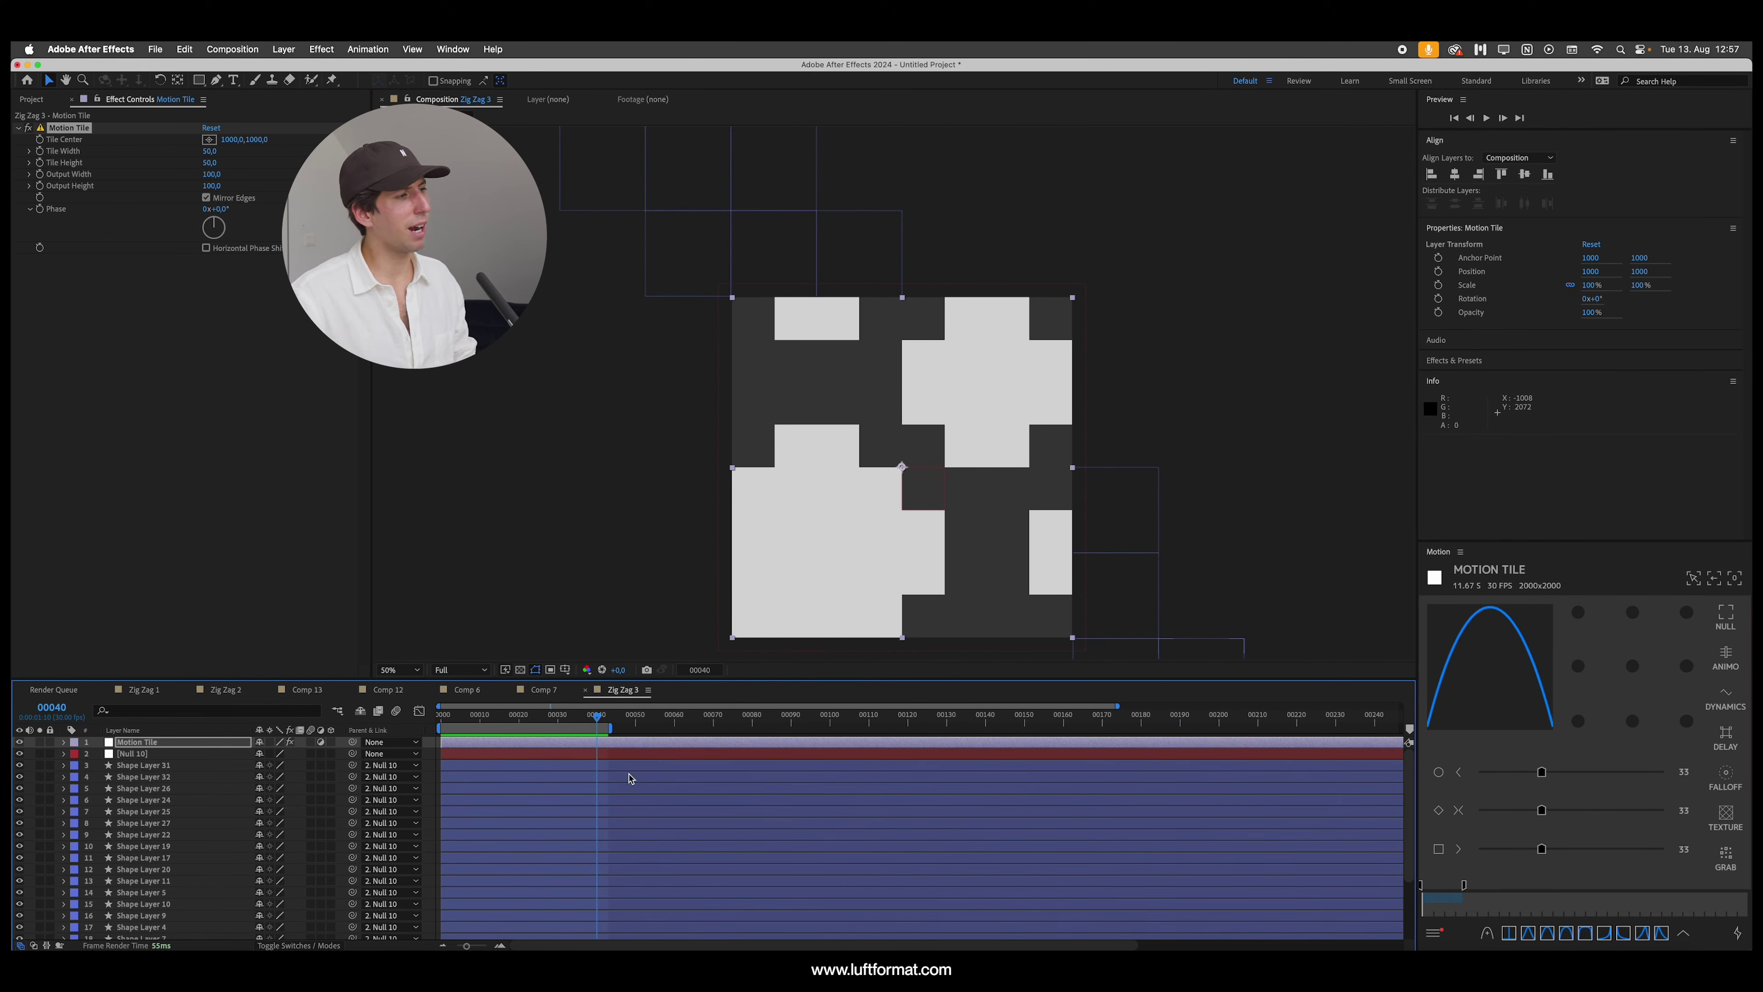
click(183, 754)
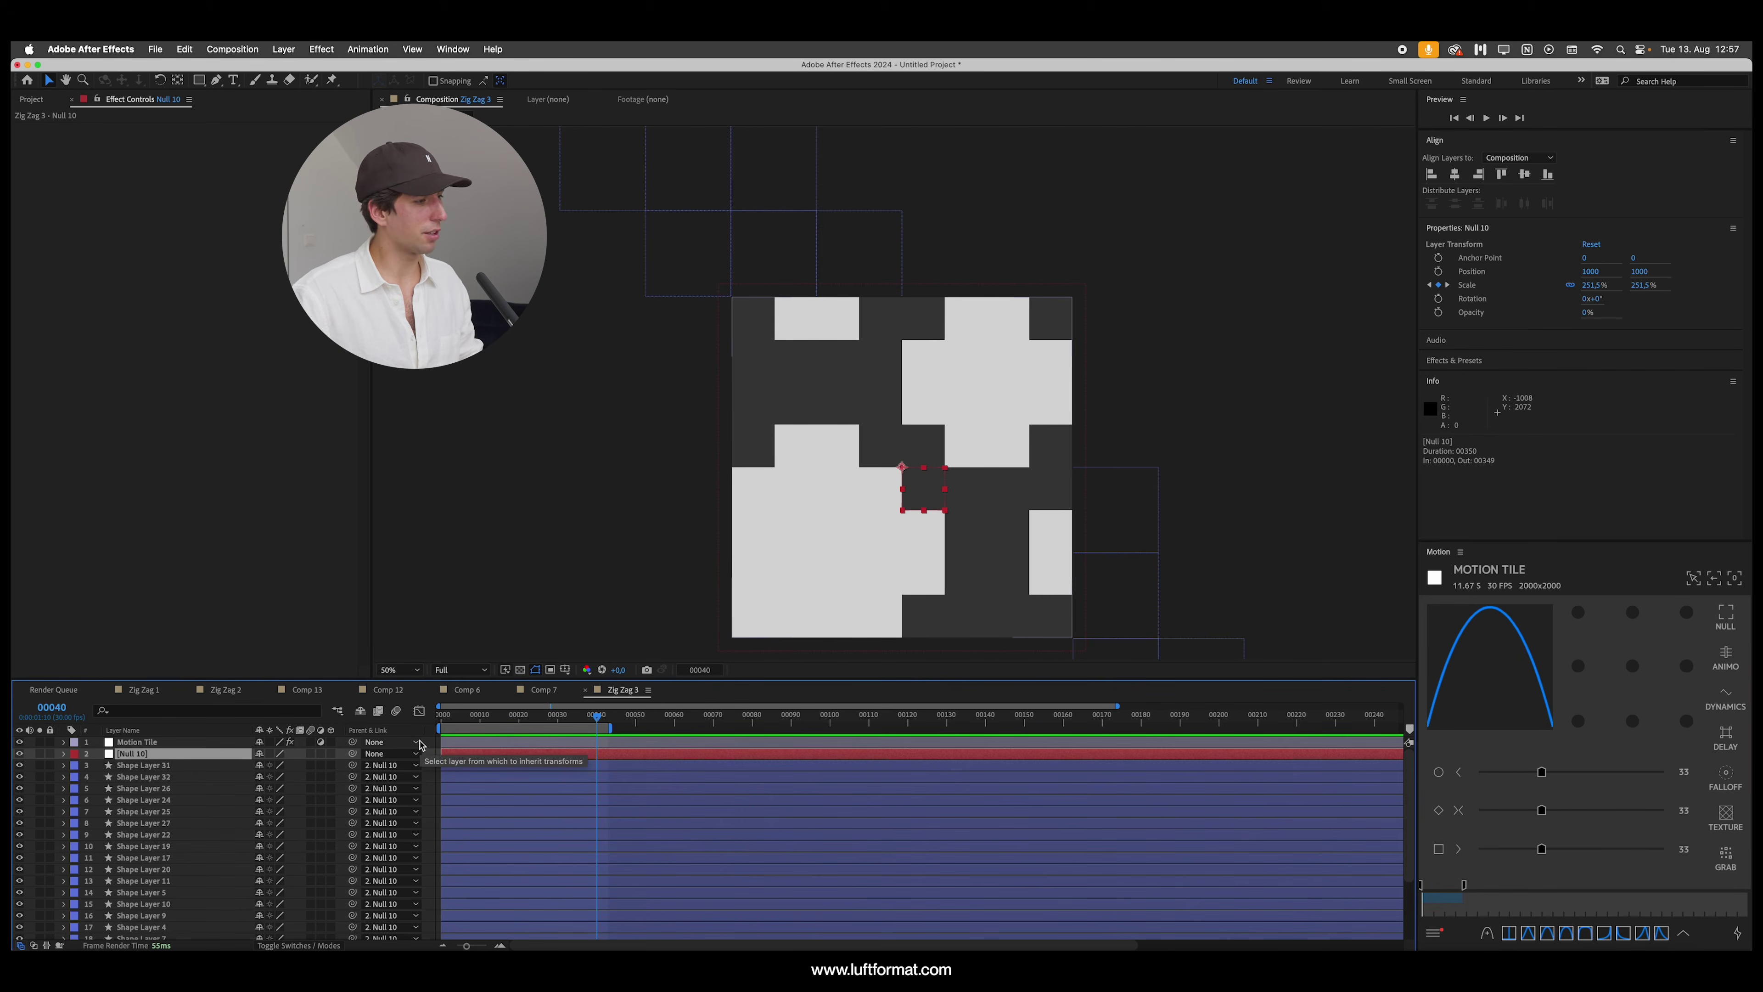
key(s)
key(j)
key(j)
key(j)
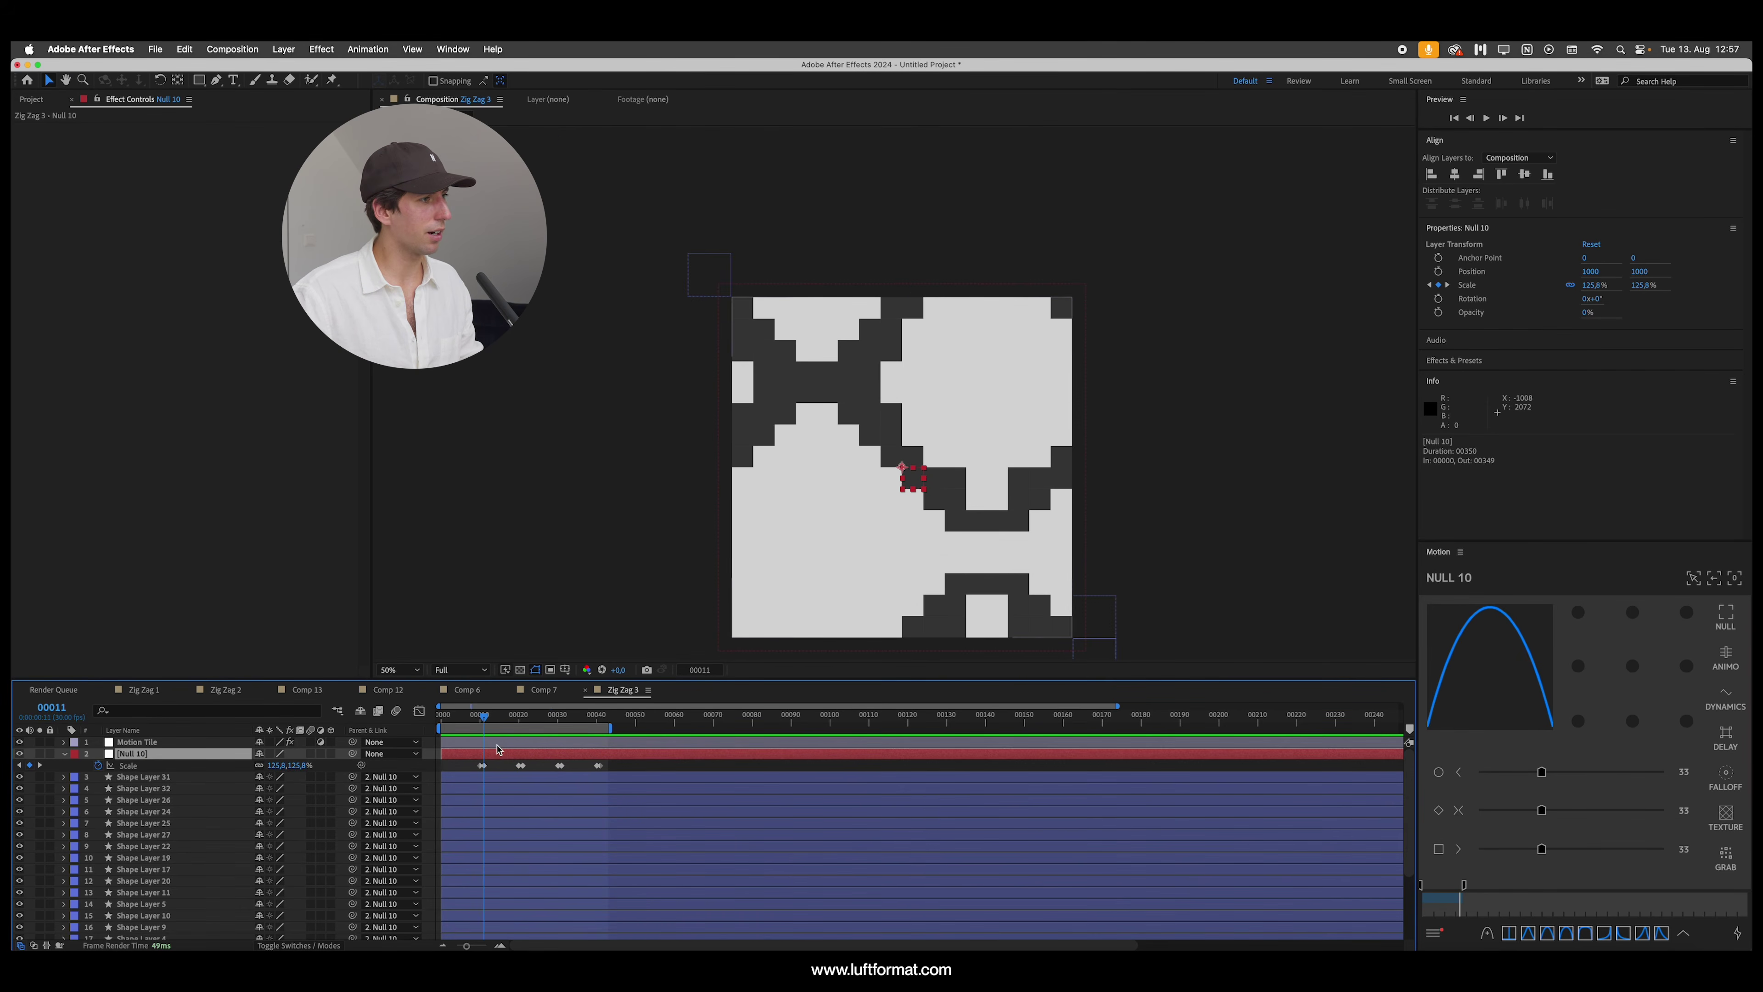
Step: Set the Motion Tile effect's Tile Center to 45, 1000 and try out its center handle and Phase
click(138, 741)
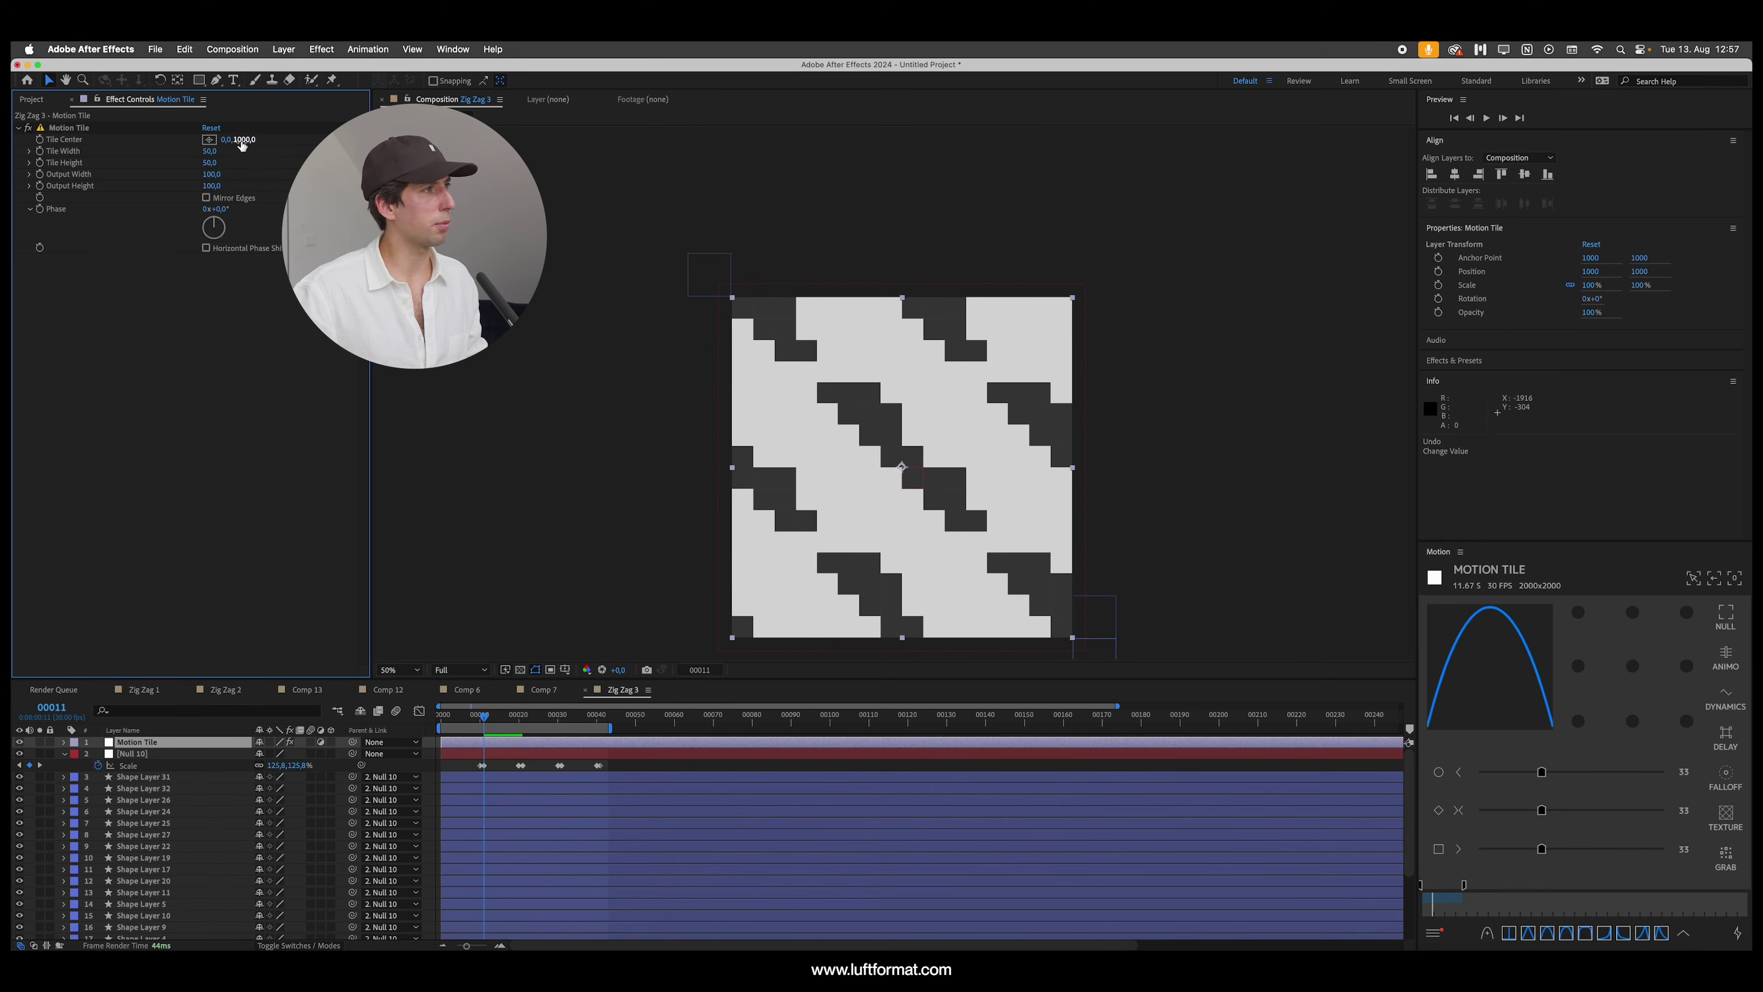
drag(227, 140, 258, 141)
drag(740, 466, 896, 512)
key(super+z)
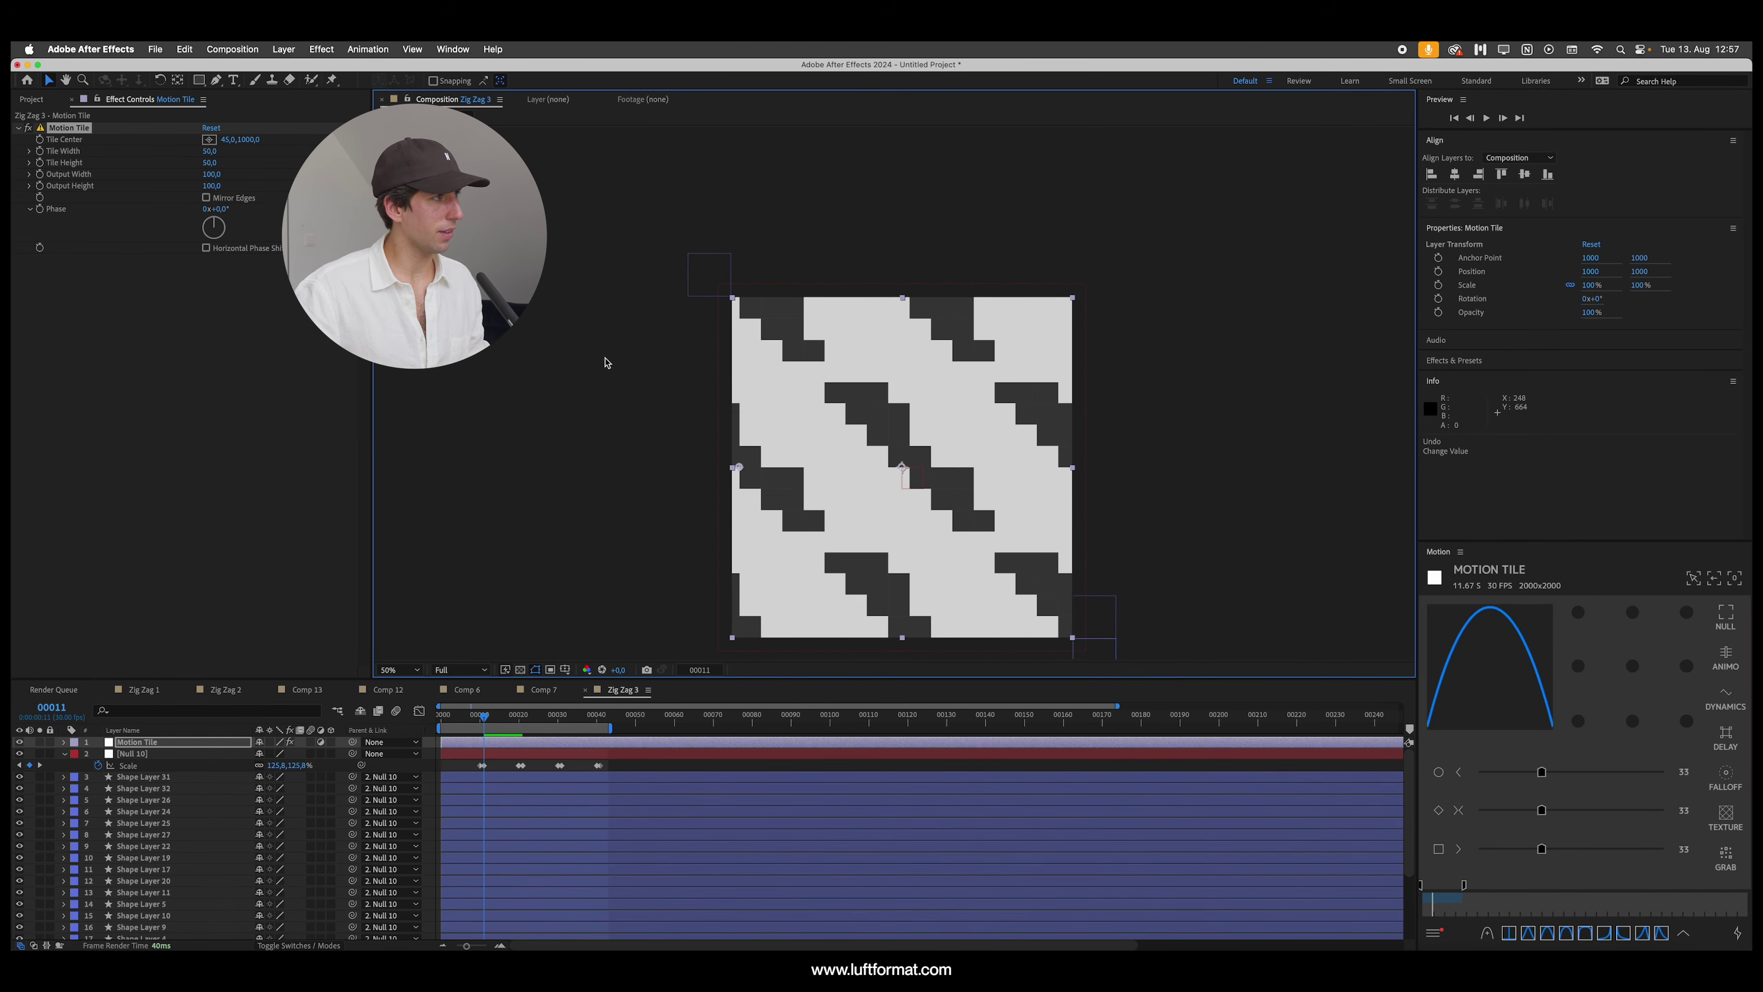
drag(216, 209, 298, 208)
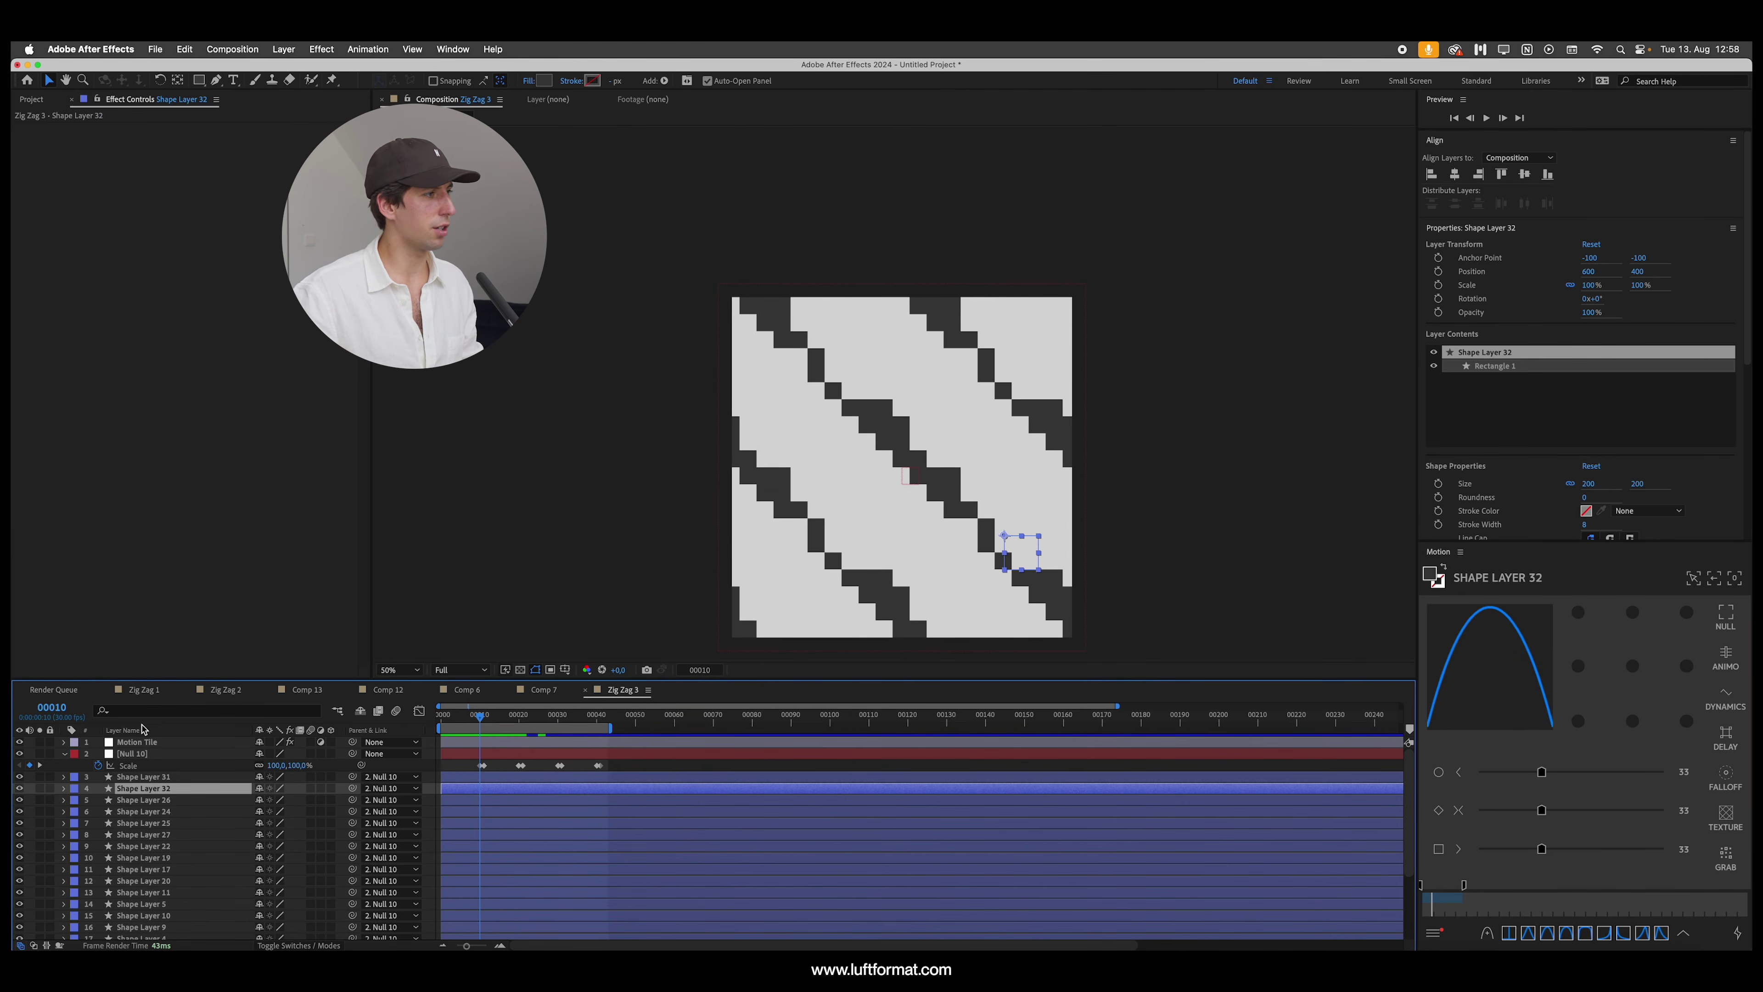
Step: Try hiding the Motion Tile layer and moving a single square of the stepped pattern
click(139, 741)
click(19, 742)
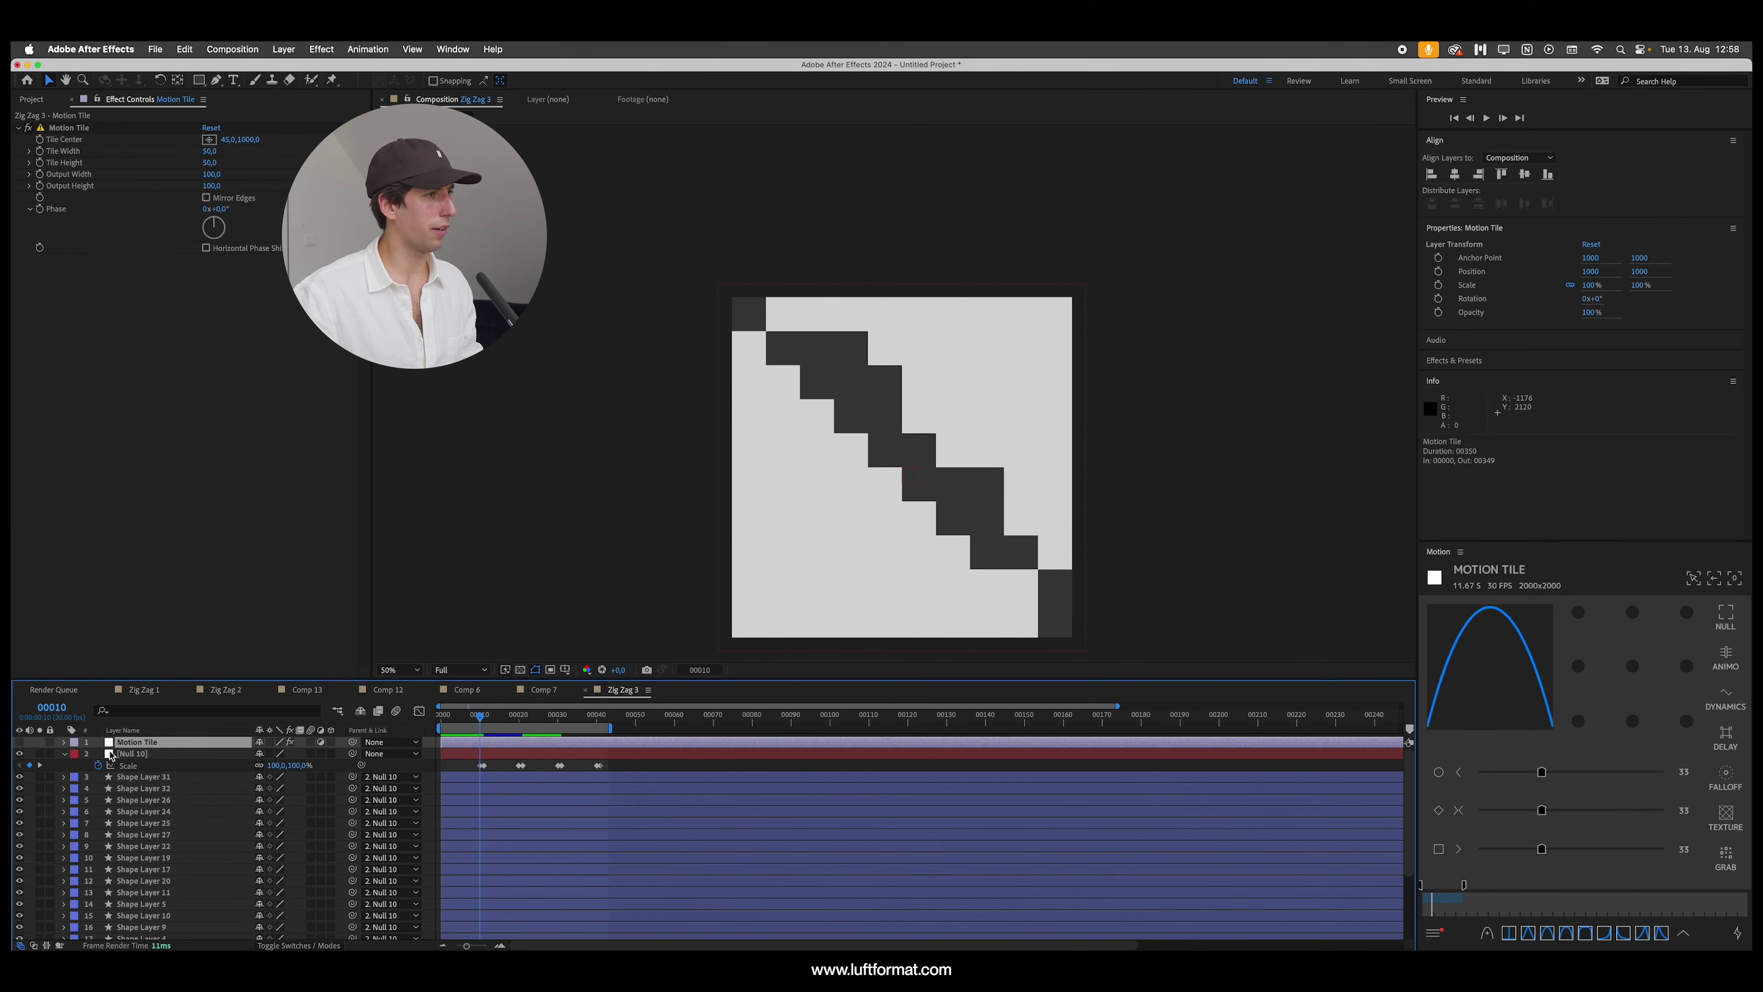
drag(930, 499, 917, 555)
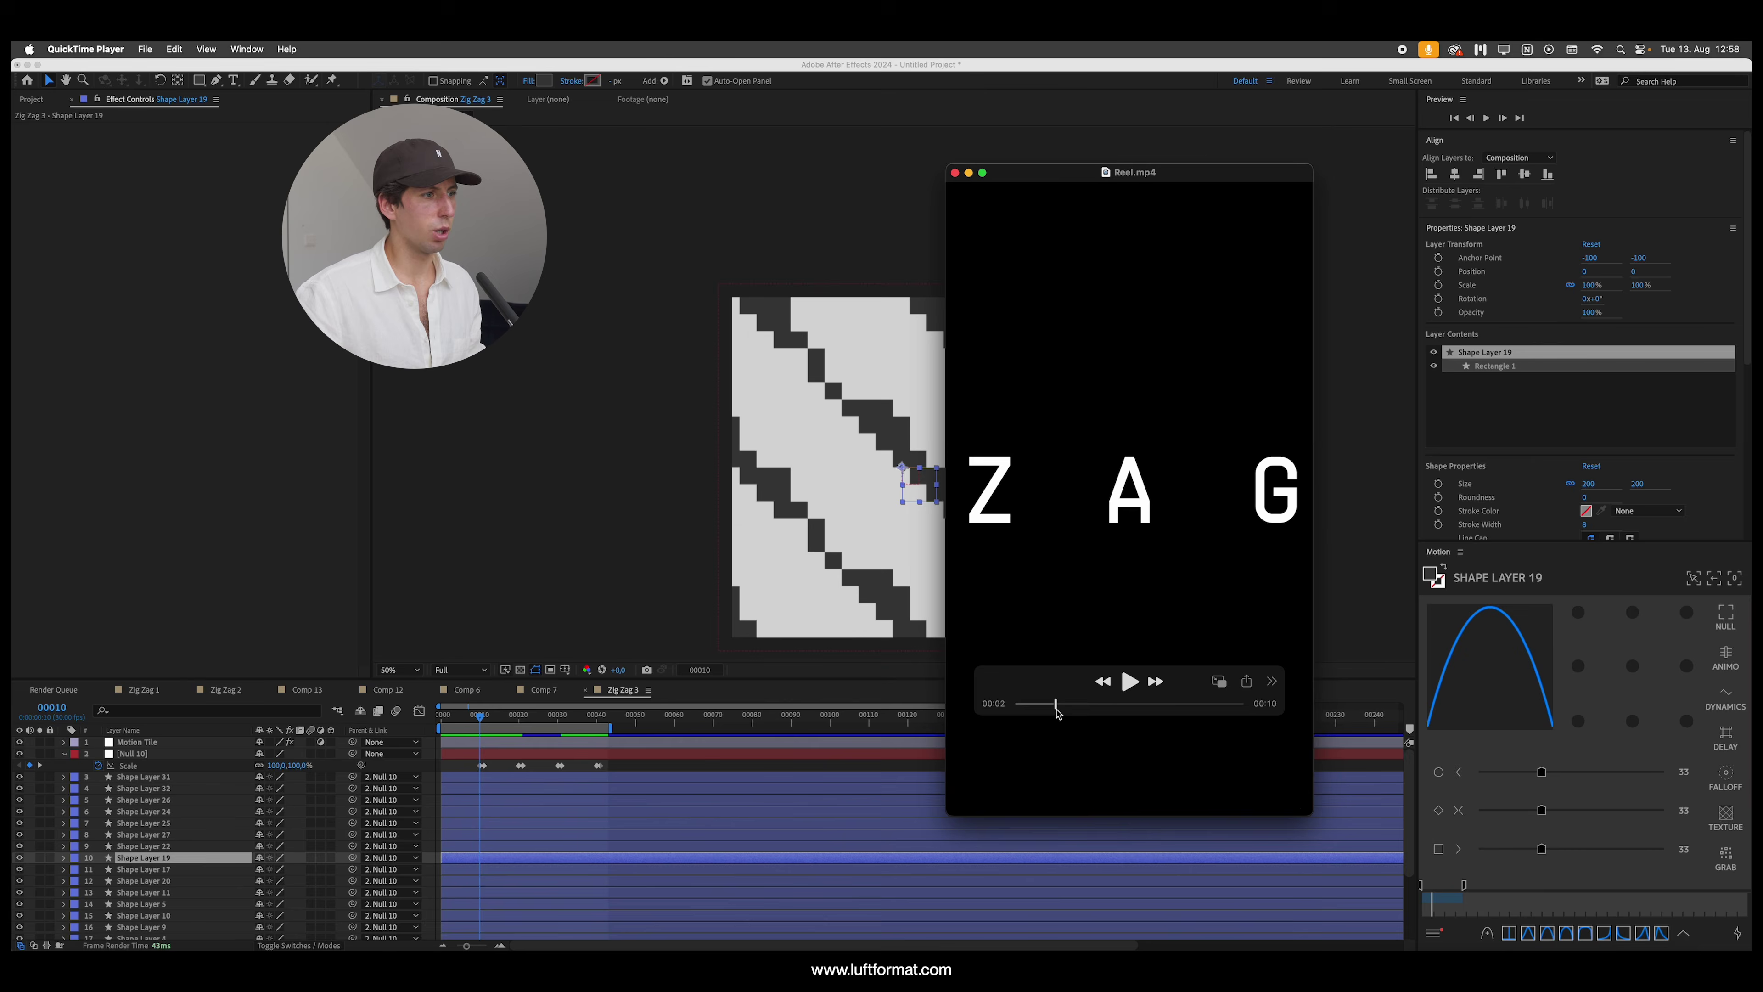
Step: Check the spread ZAG lettering in the reference video Reel.mp4 and create a composition named Zig Zag 4
click(1058, 707)
drag(1059, 710, 1062, 712)
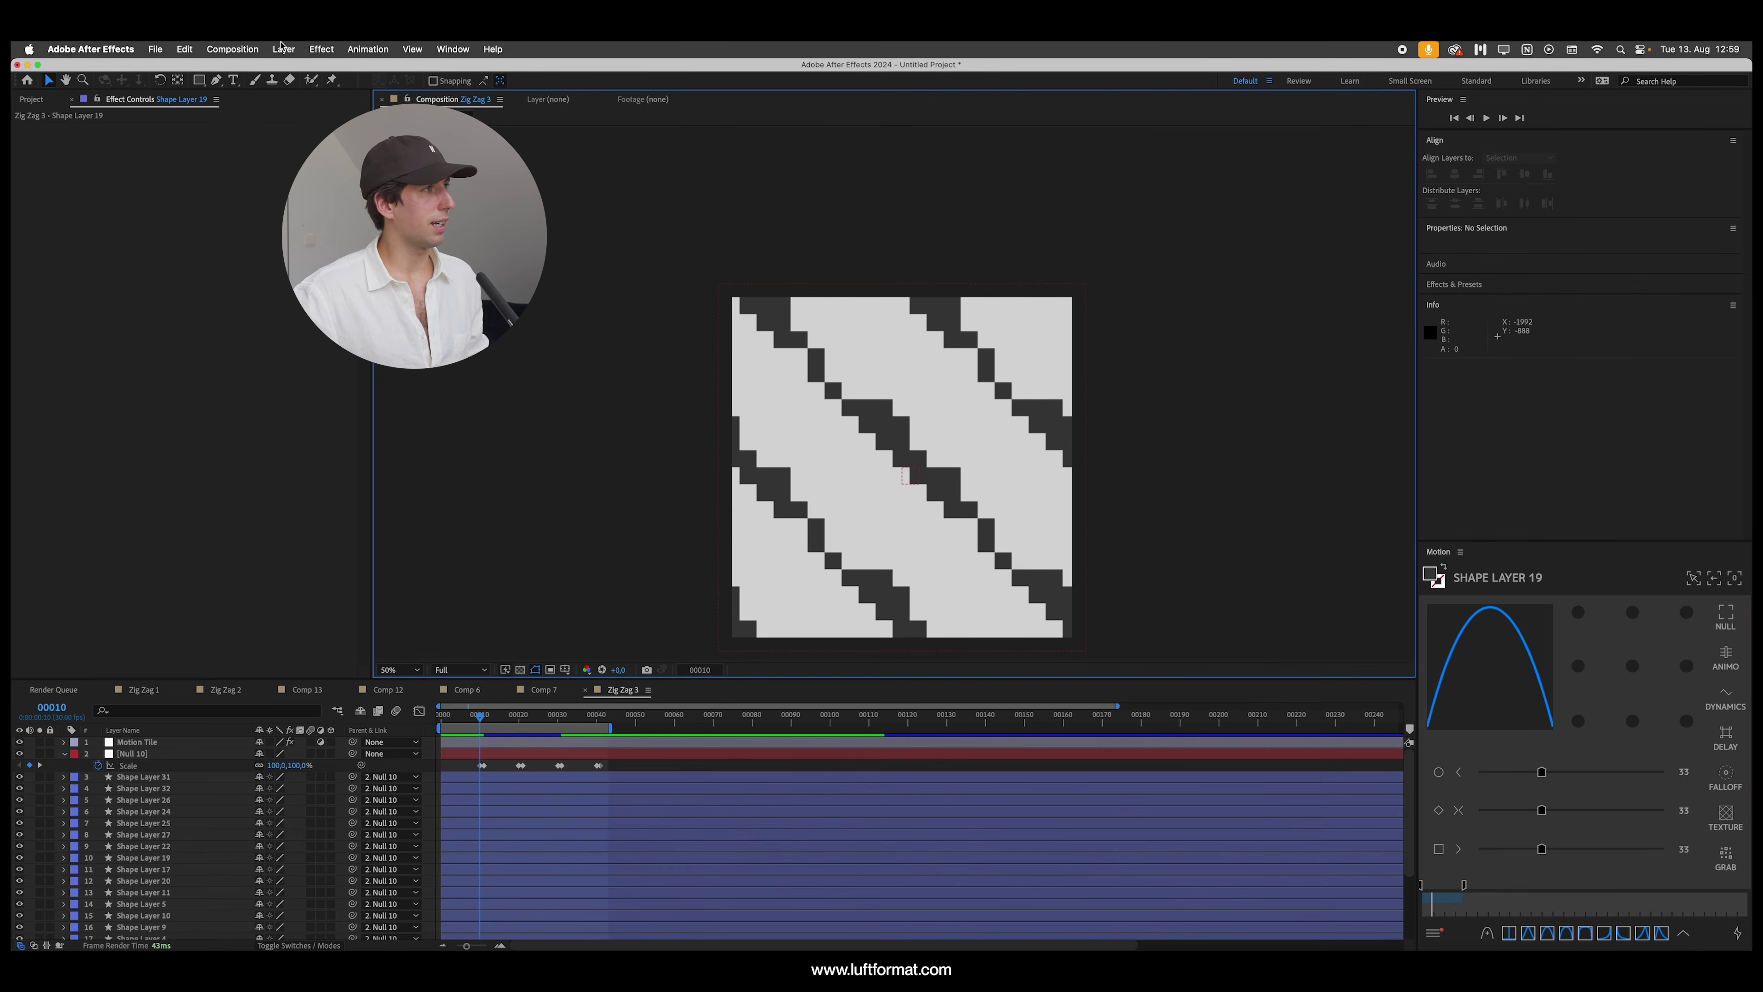
click(232, 49)
click(229, 72)
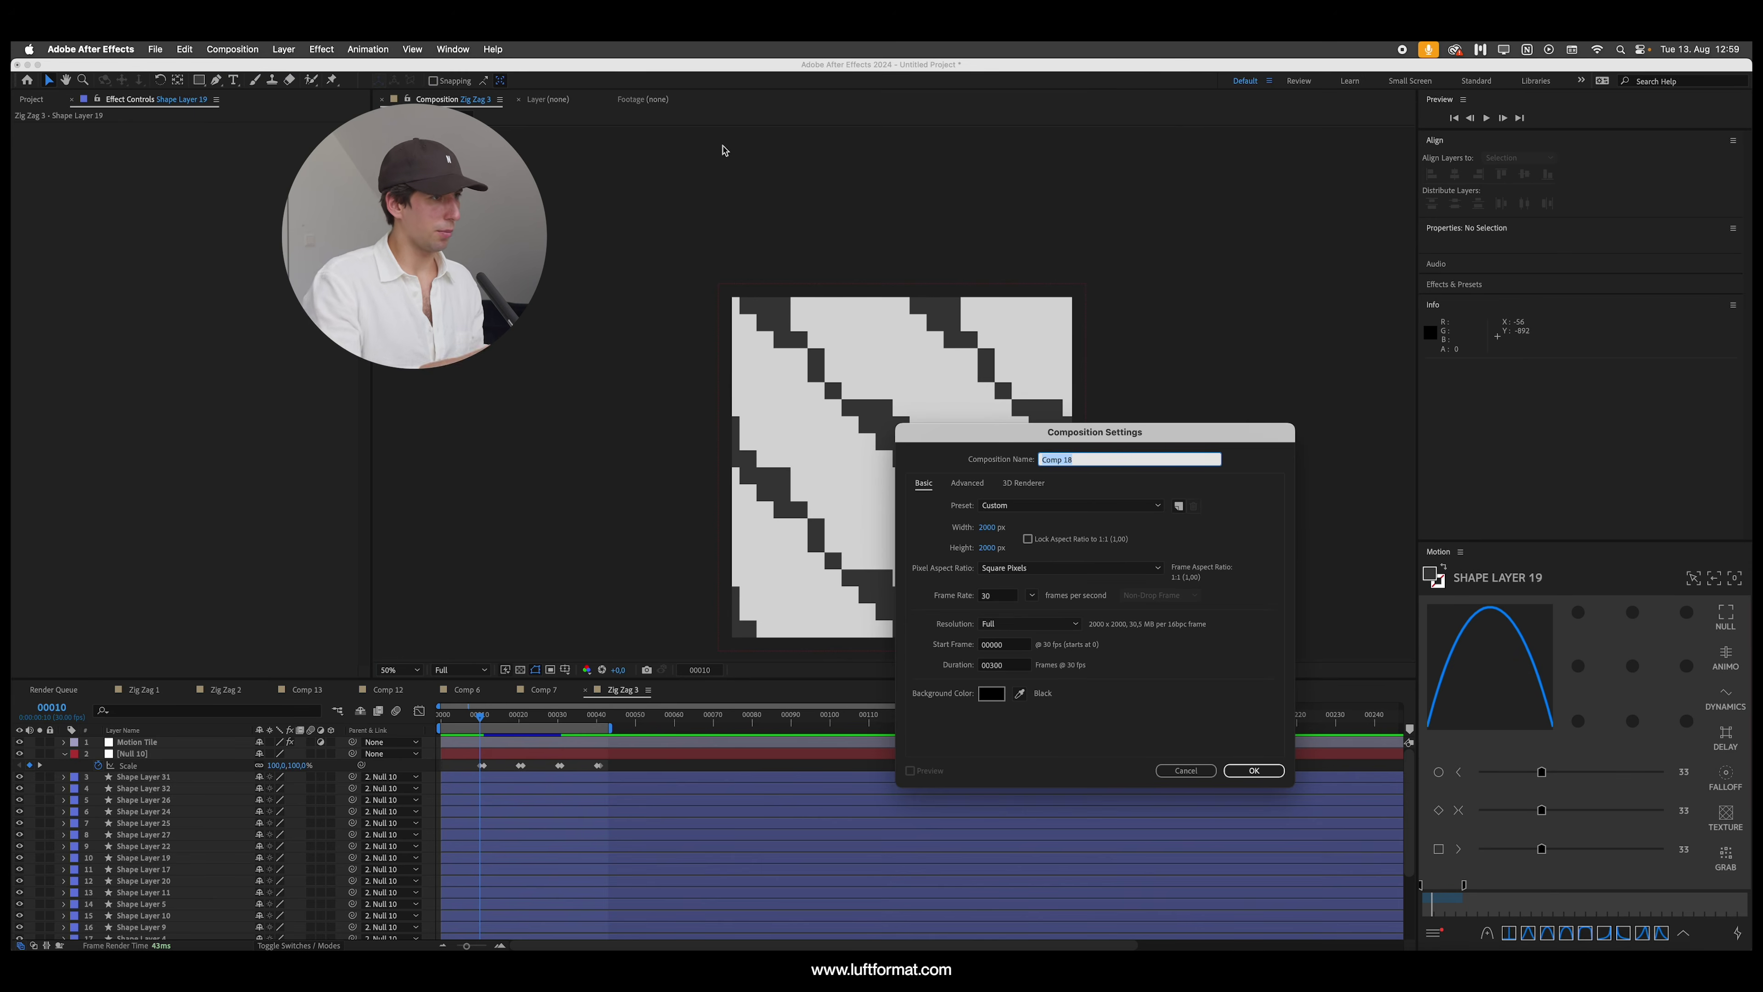
text(Zig Zag 4)
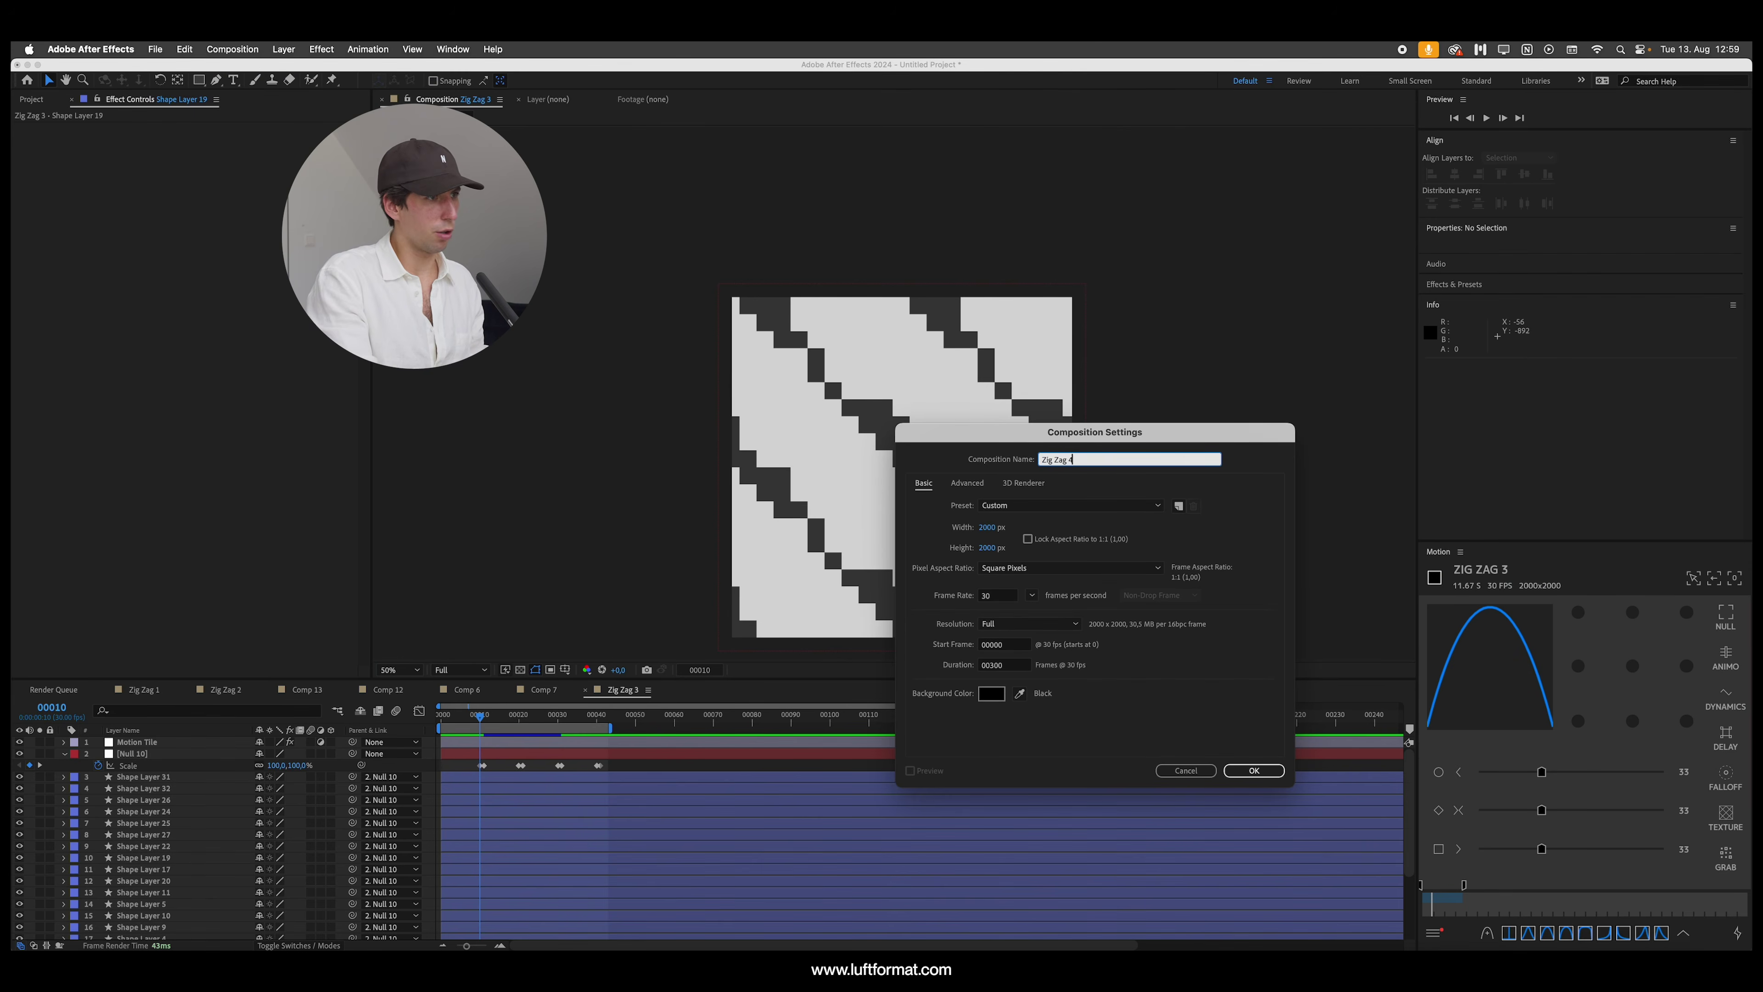
key(Return)
Step: Add a light gray solid as the background of the new composition and lock its layer
key(super+y)
key(Return)
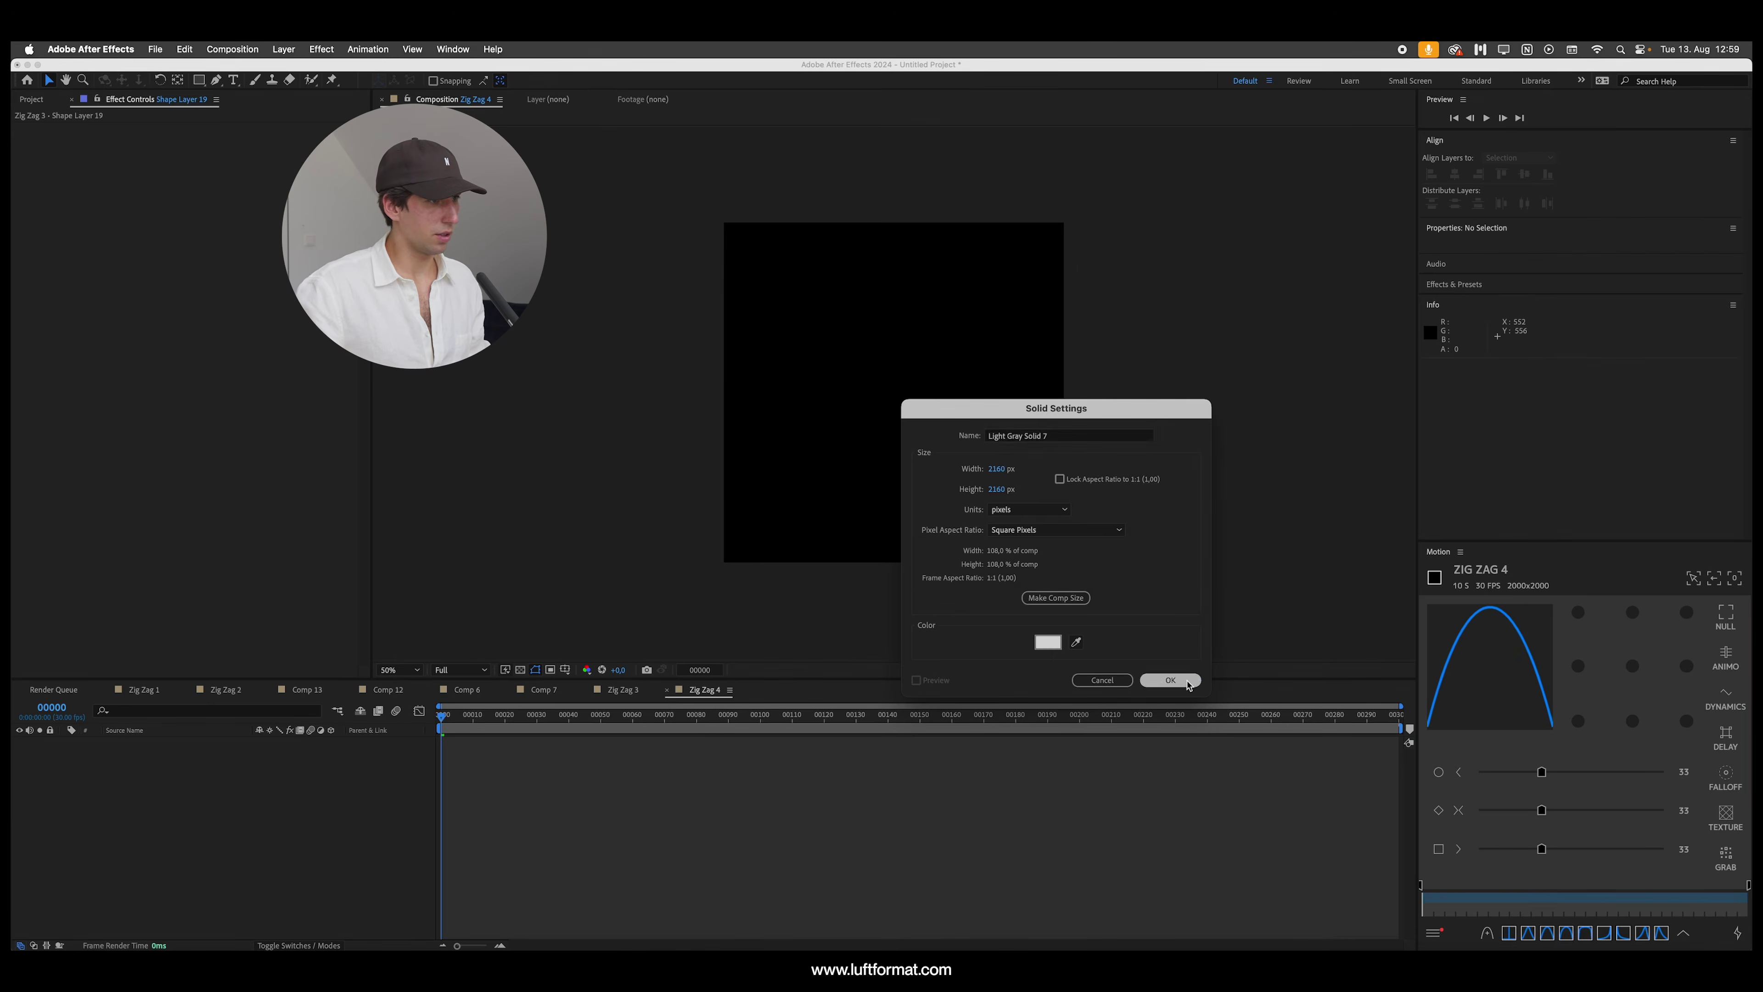
click(46, 745)
Step: Add a text layer reading ZIG over ZAG and indent the second line with spaces so ZAG starts beneath the G
key(/)
key(super+t)
click(806, 404)
text(Z)
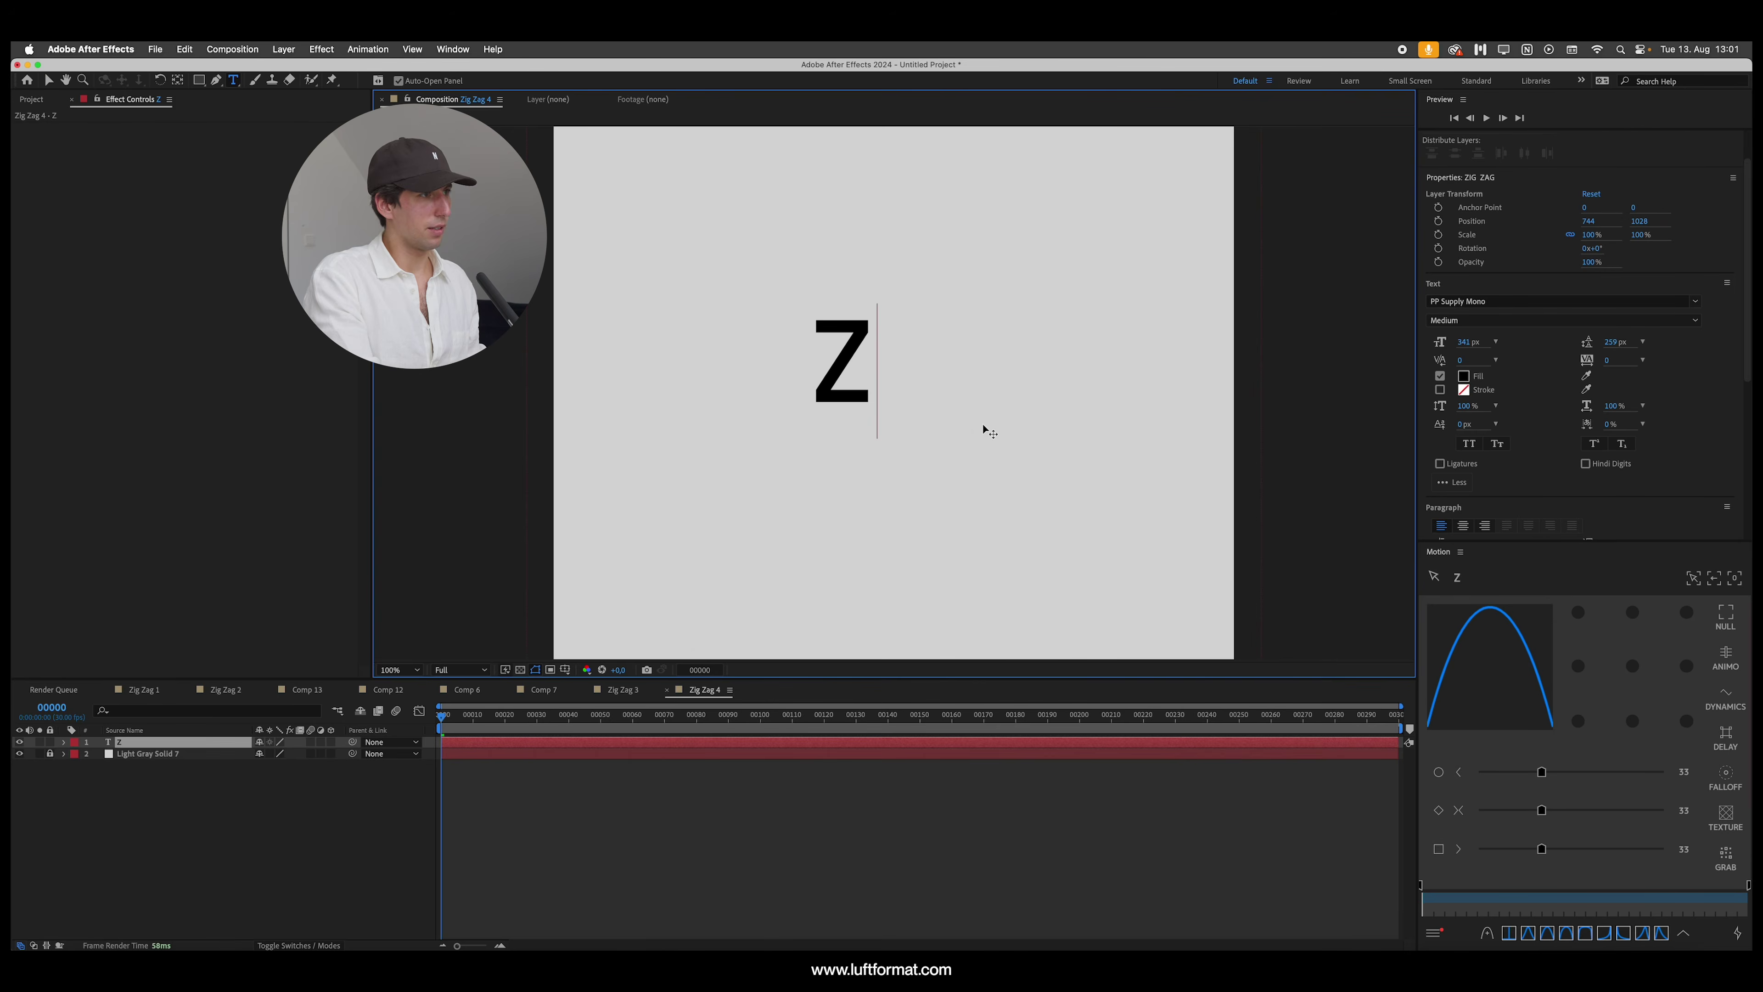
text(IG)
key(Return)
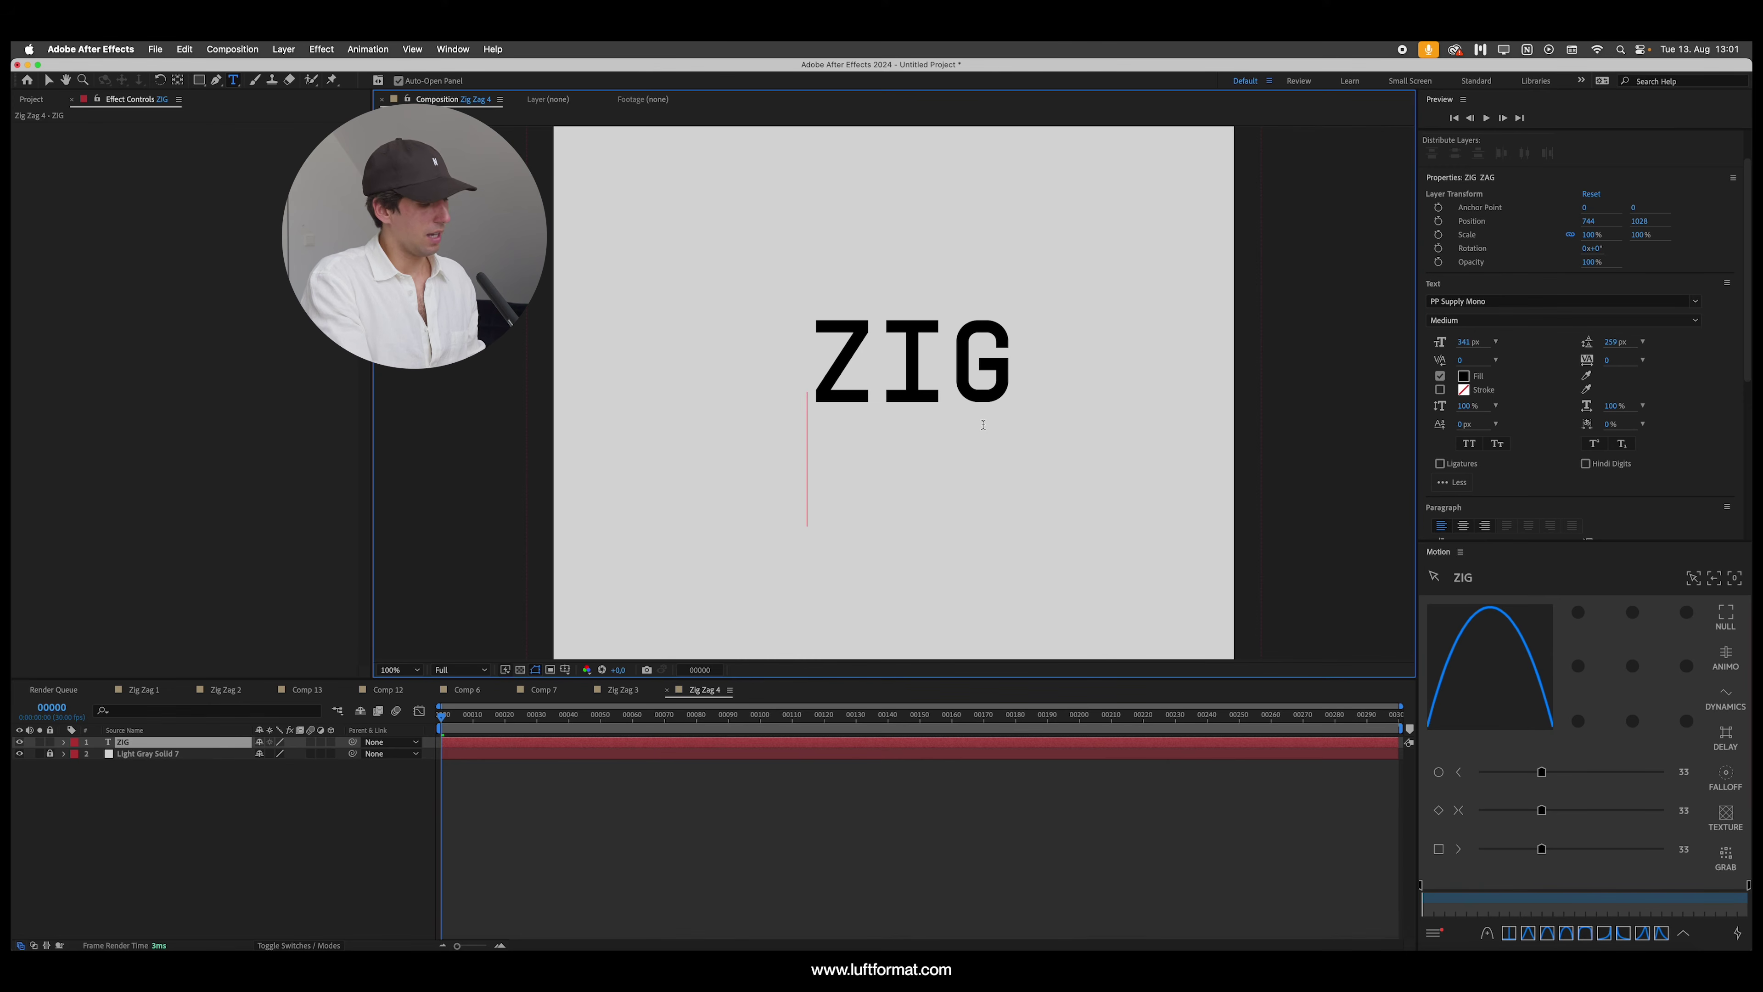
text(ZAG)
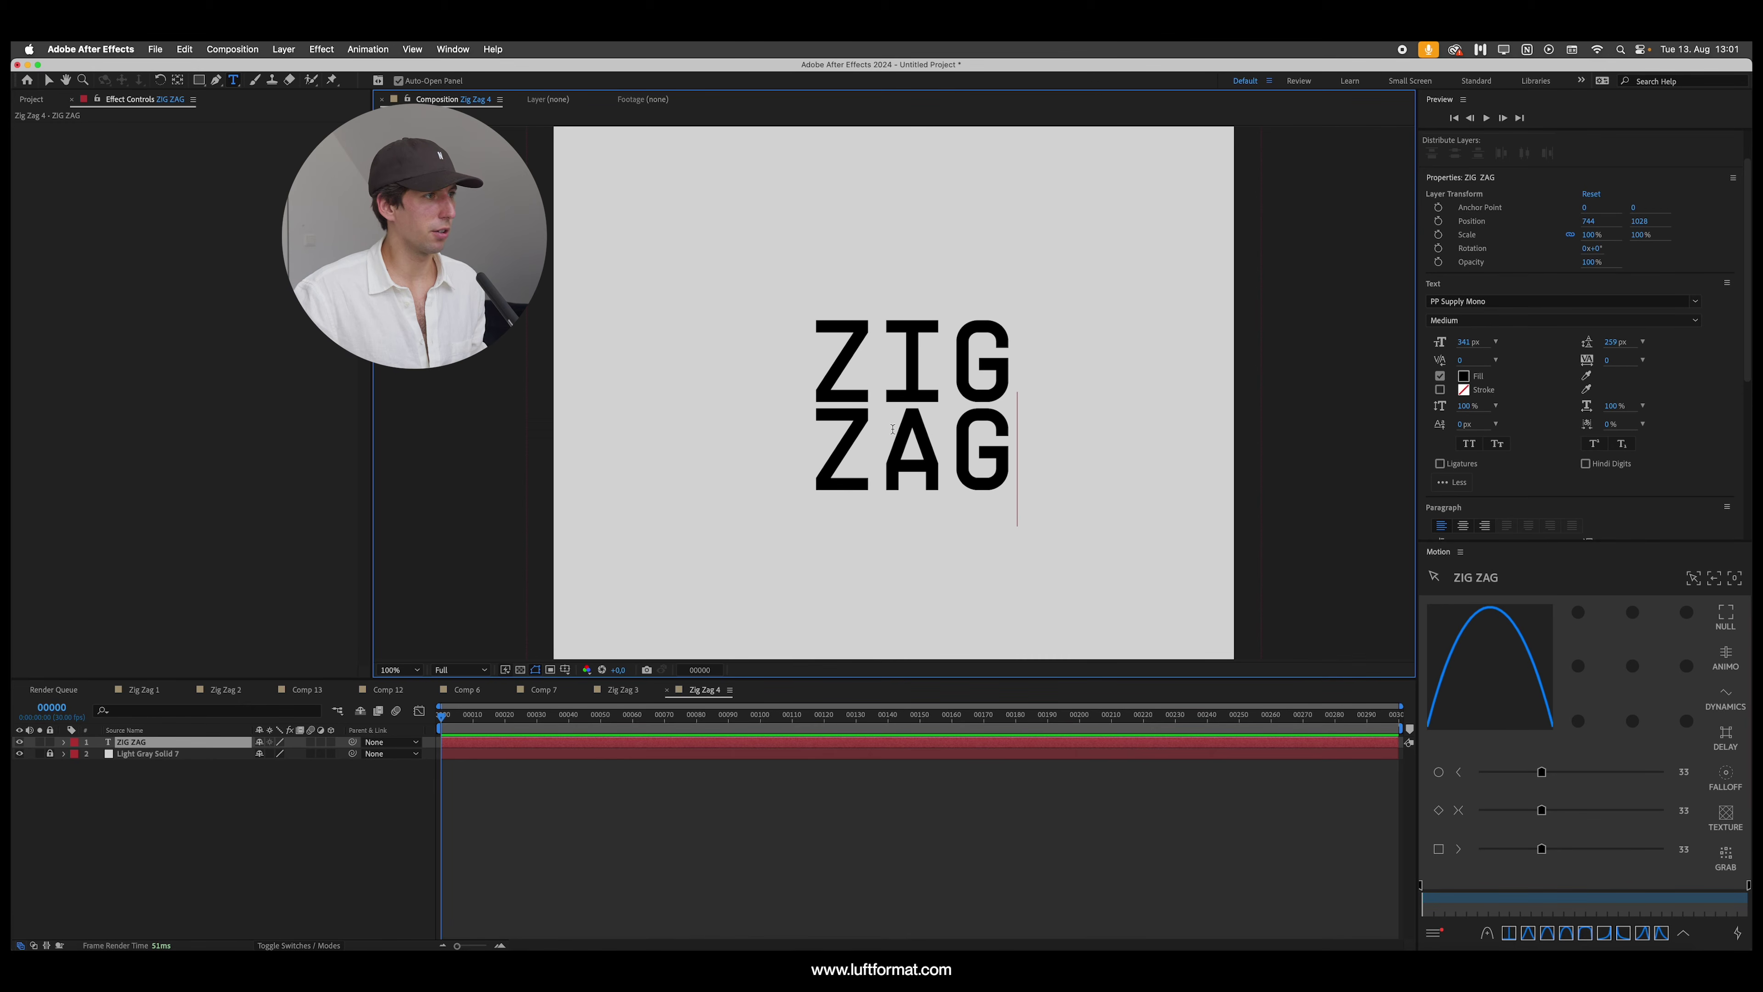
click(797, 445)
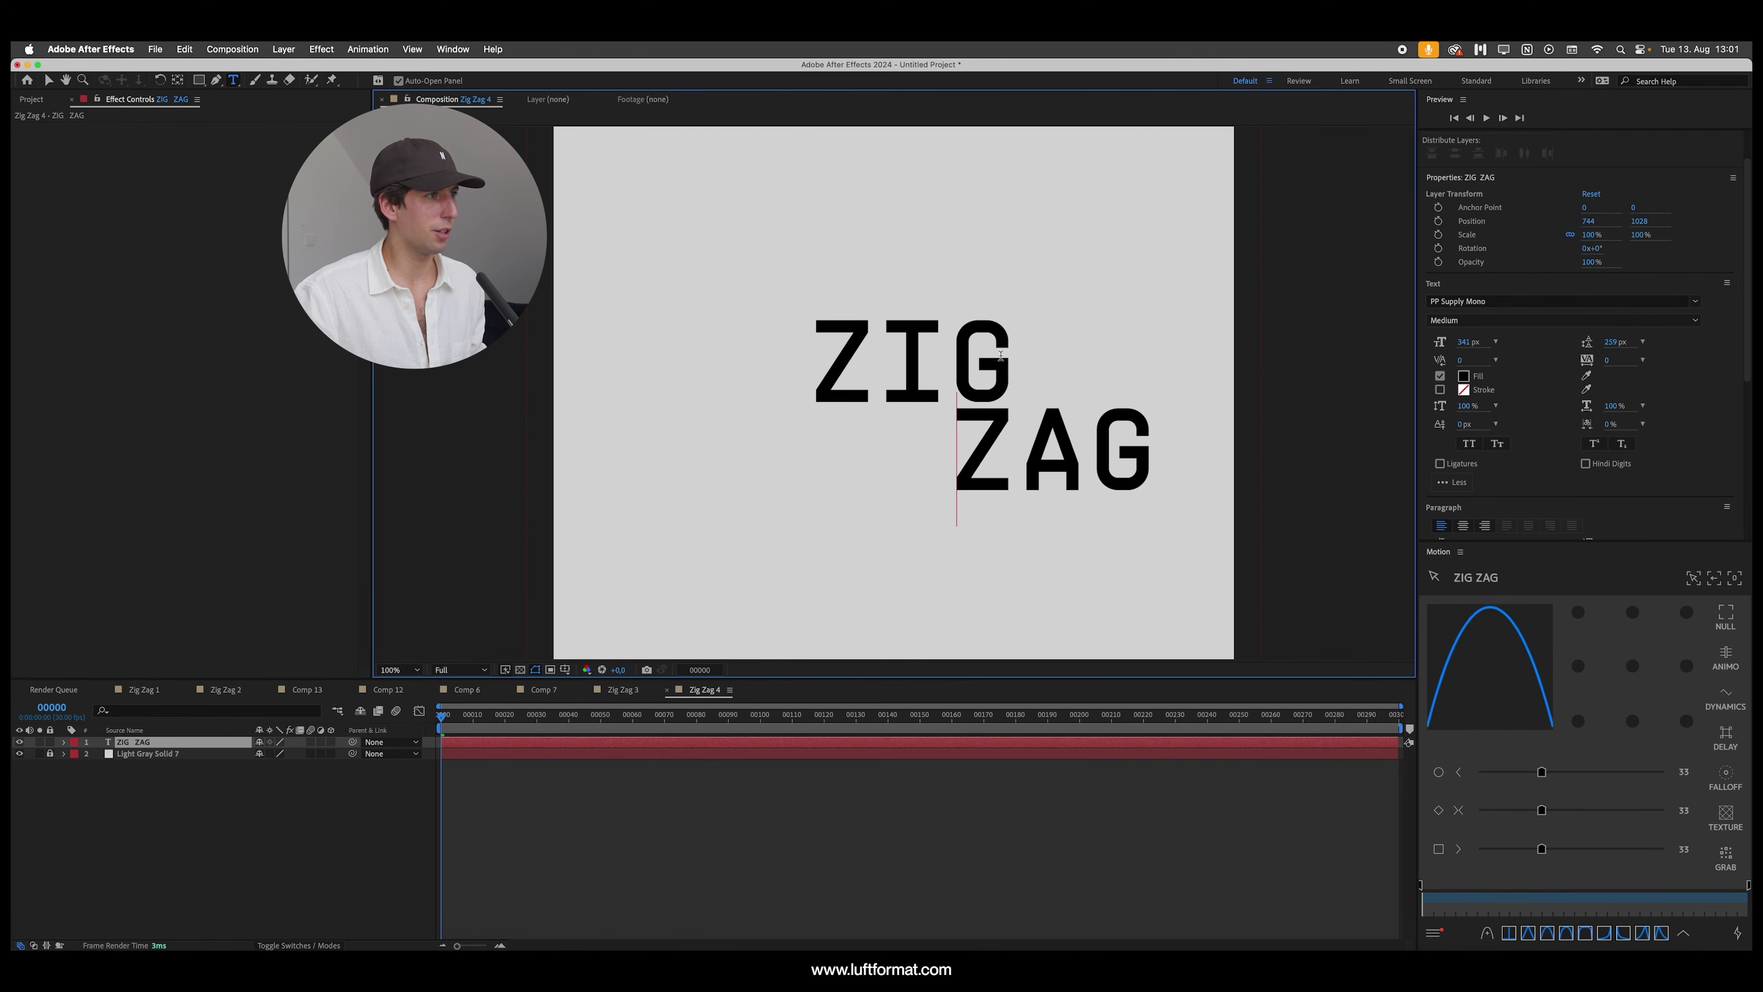
Step: Try the lettering in Helvetica Regular and shift ZAG back toward the start of its line
key(super+a)
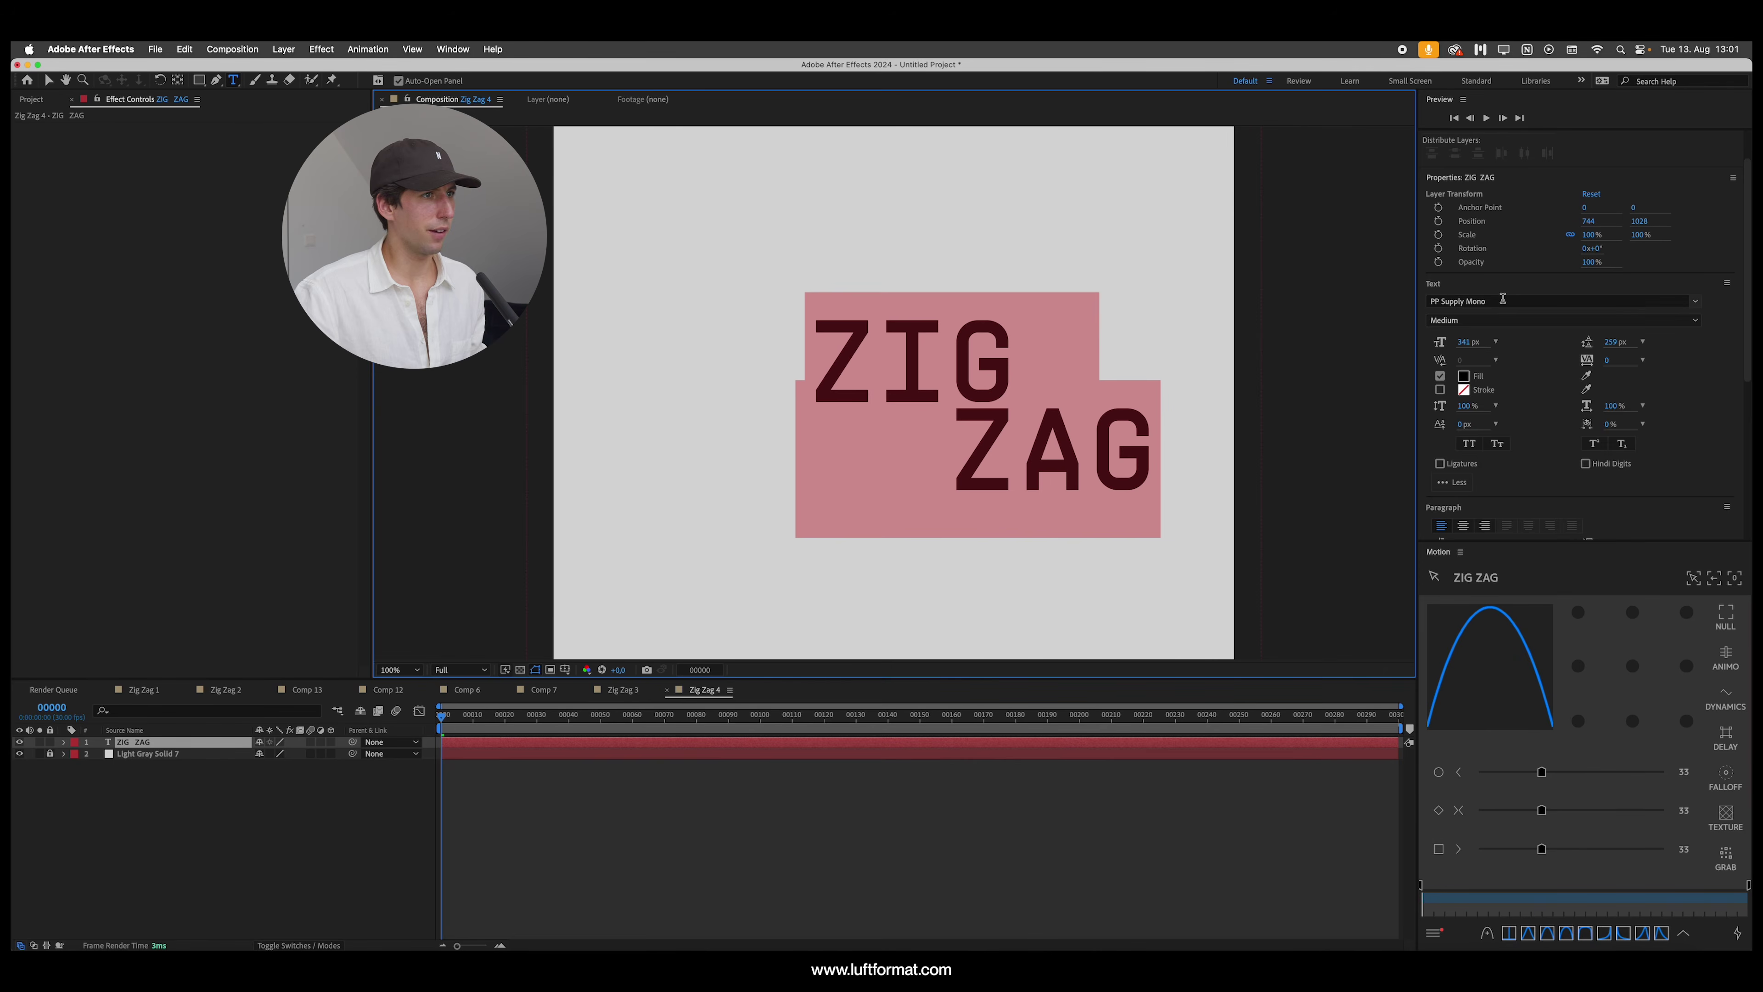
click(1554, 301)
text(helvetic)
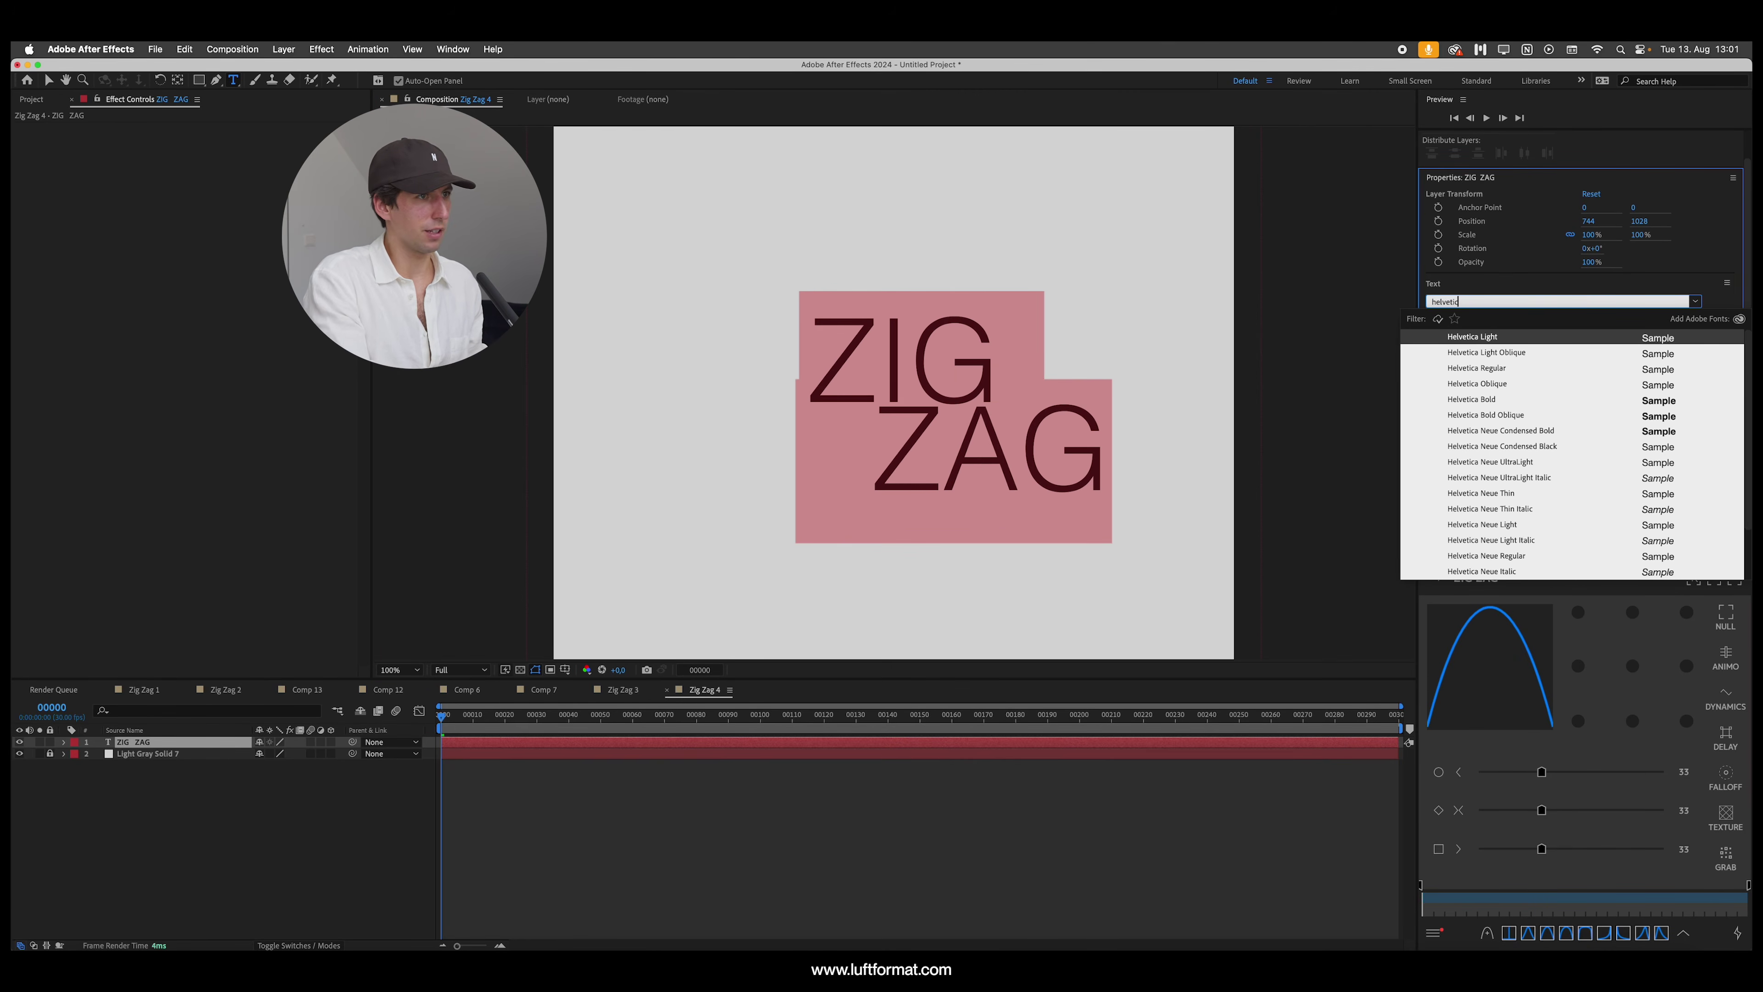
text(a)
click(1487, 368)
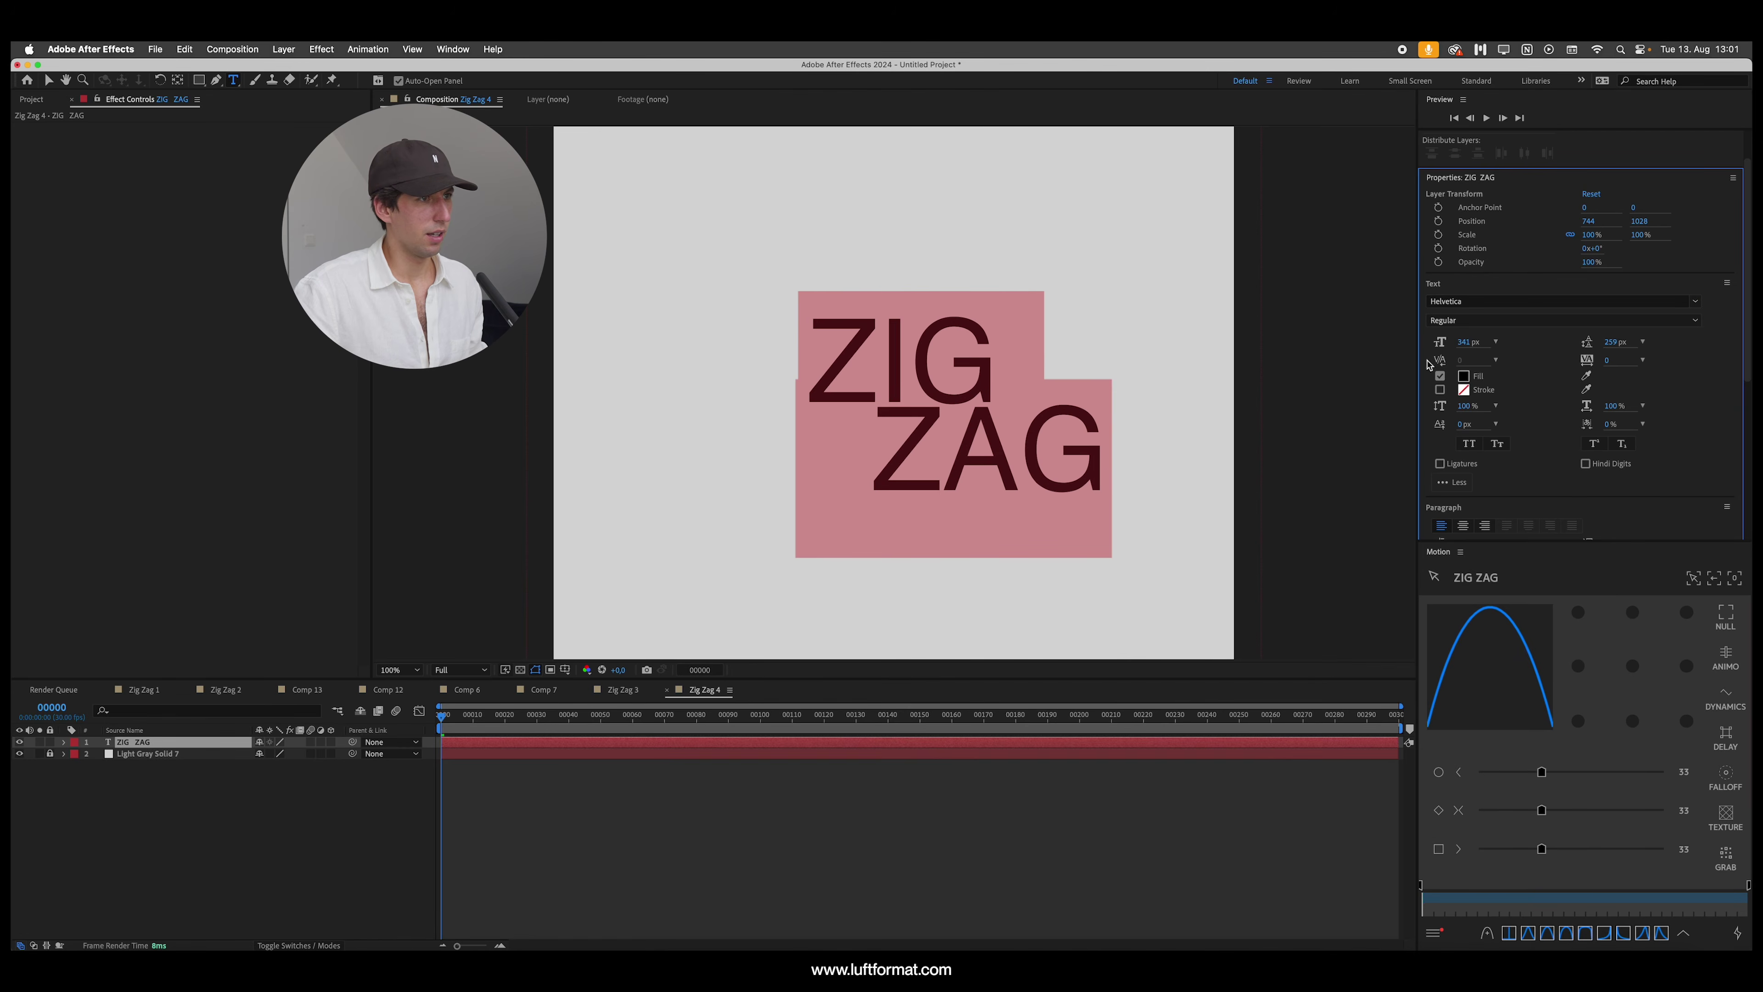
click(897, 428)
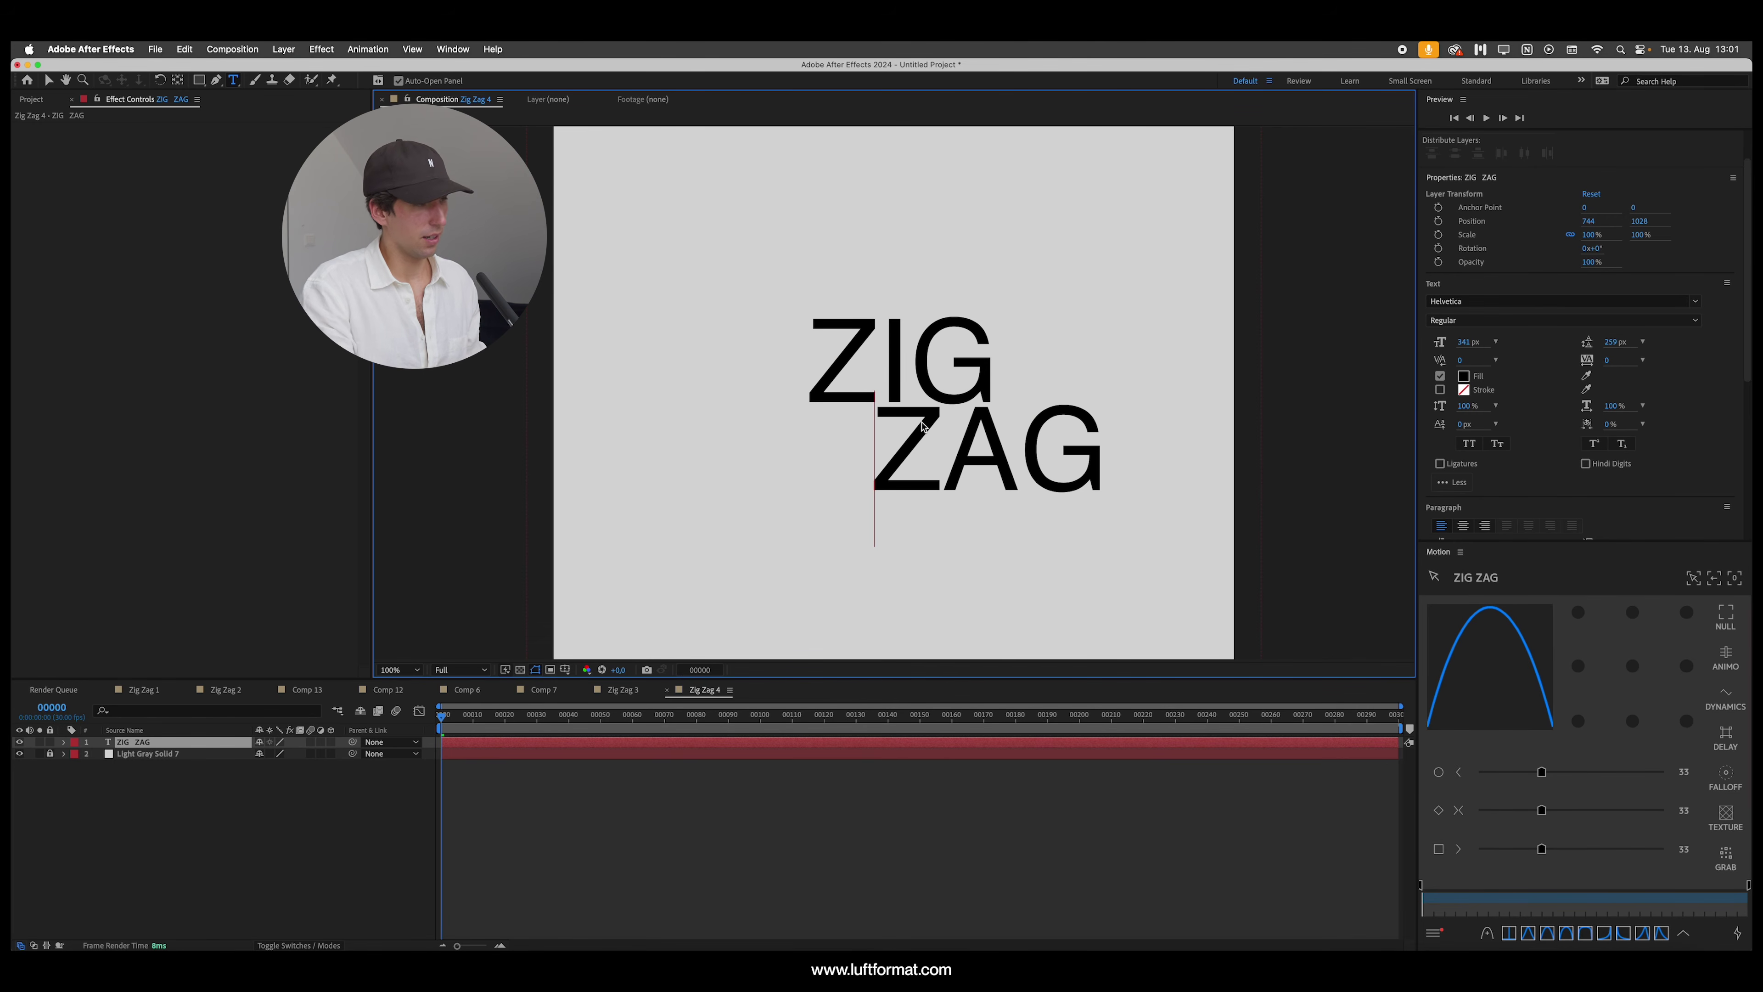
key(alt+shift+Left)
key(alt+shift+Left)
key(alt+shift+Right)
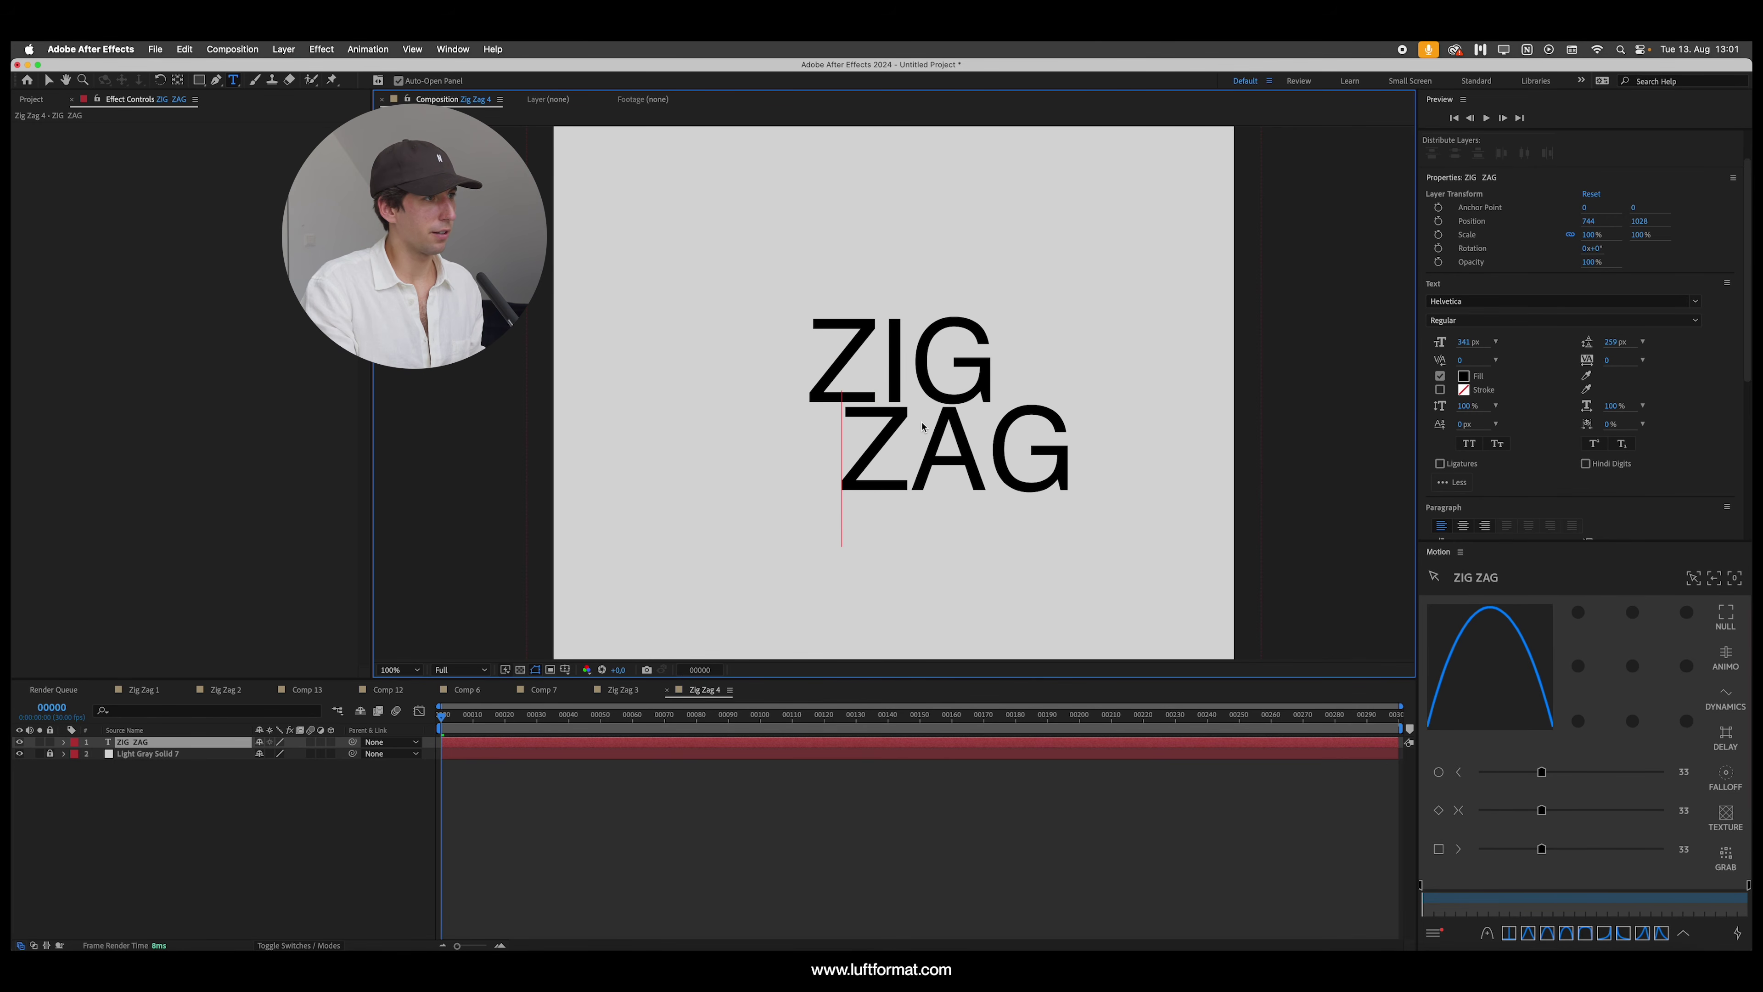
key(BackSpace)
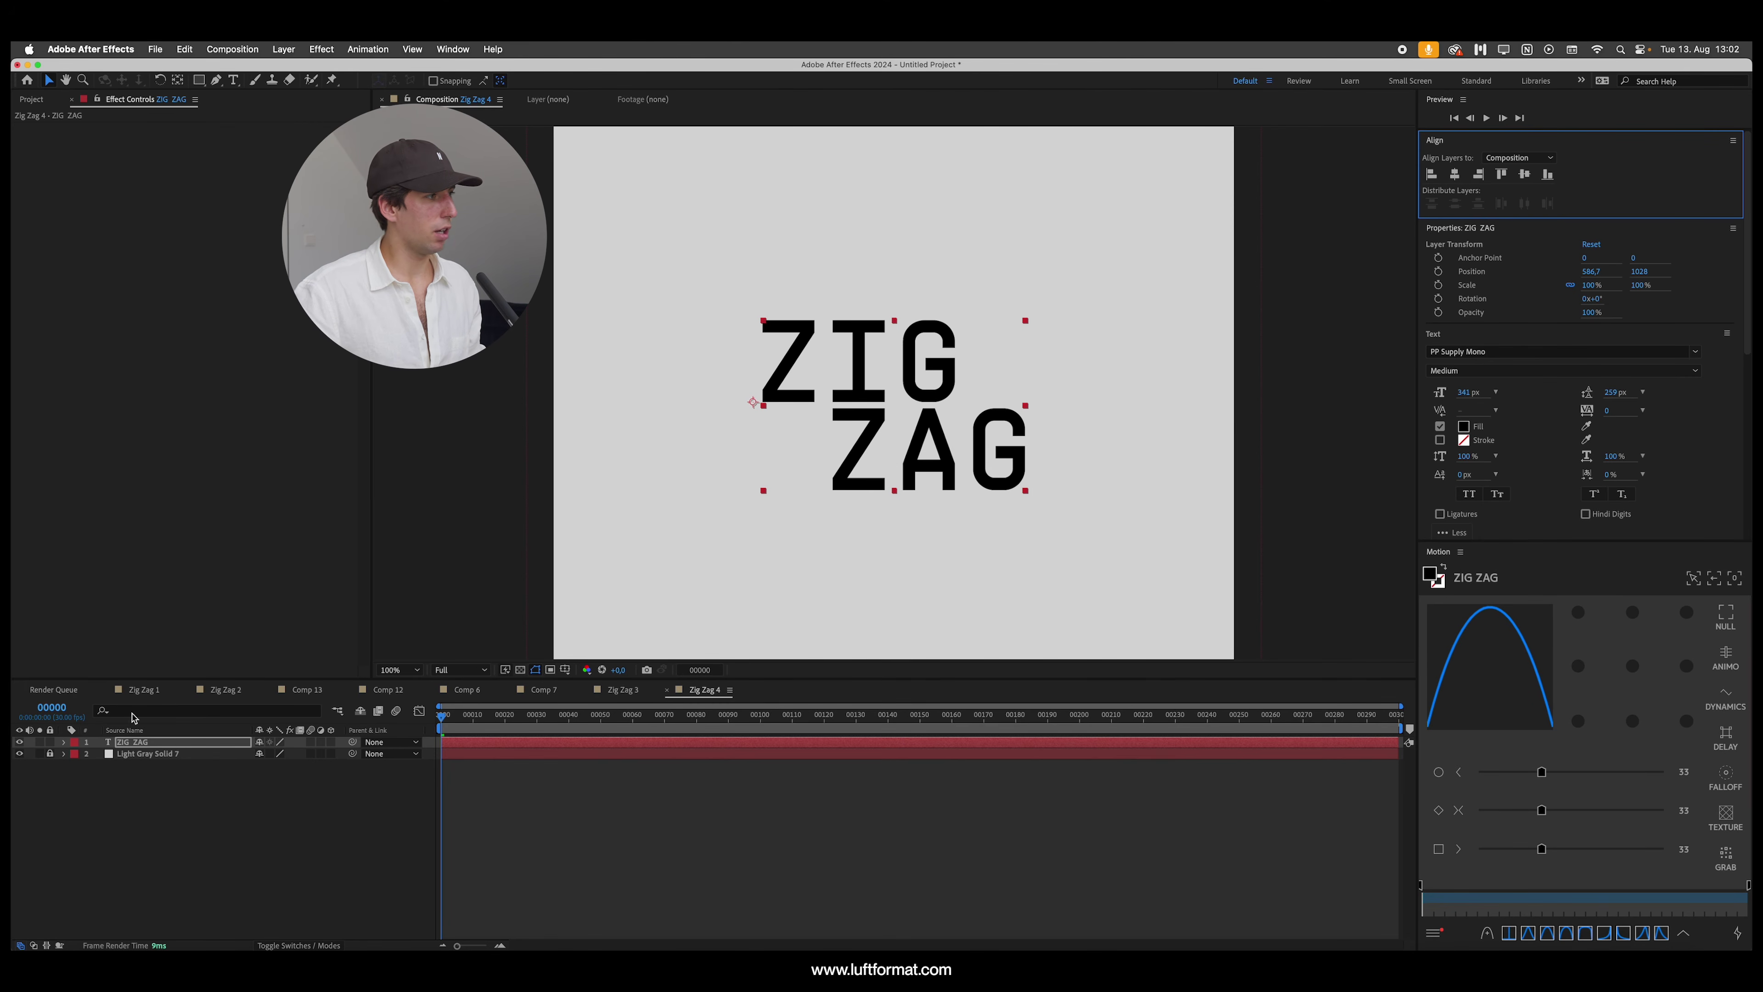
Step: Reveal the Source Text property of the ZIG ZAG text layer
click(65, 742)
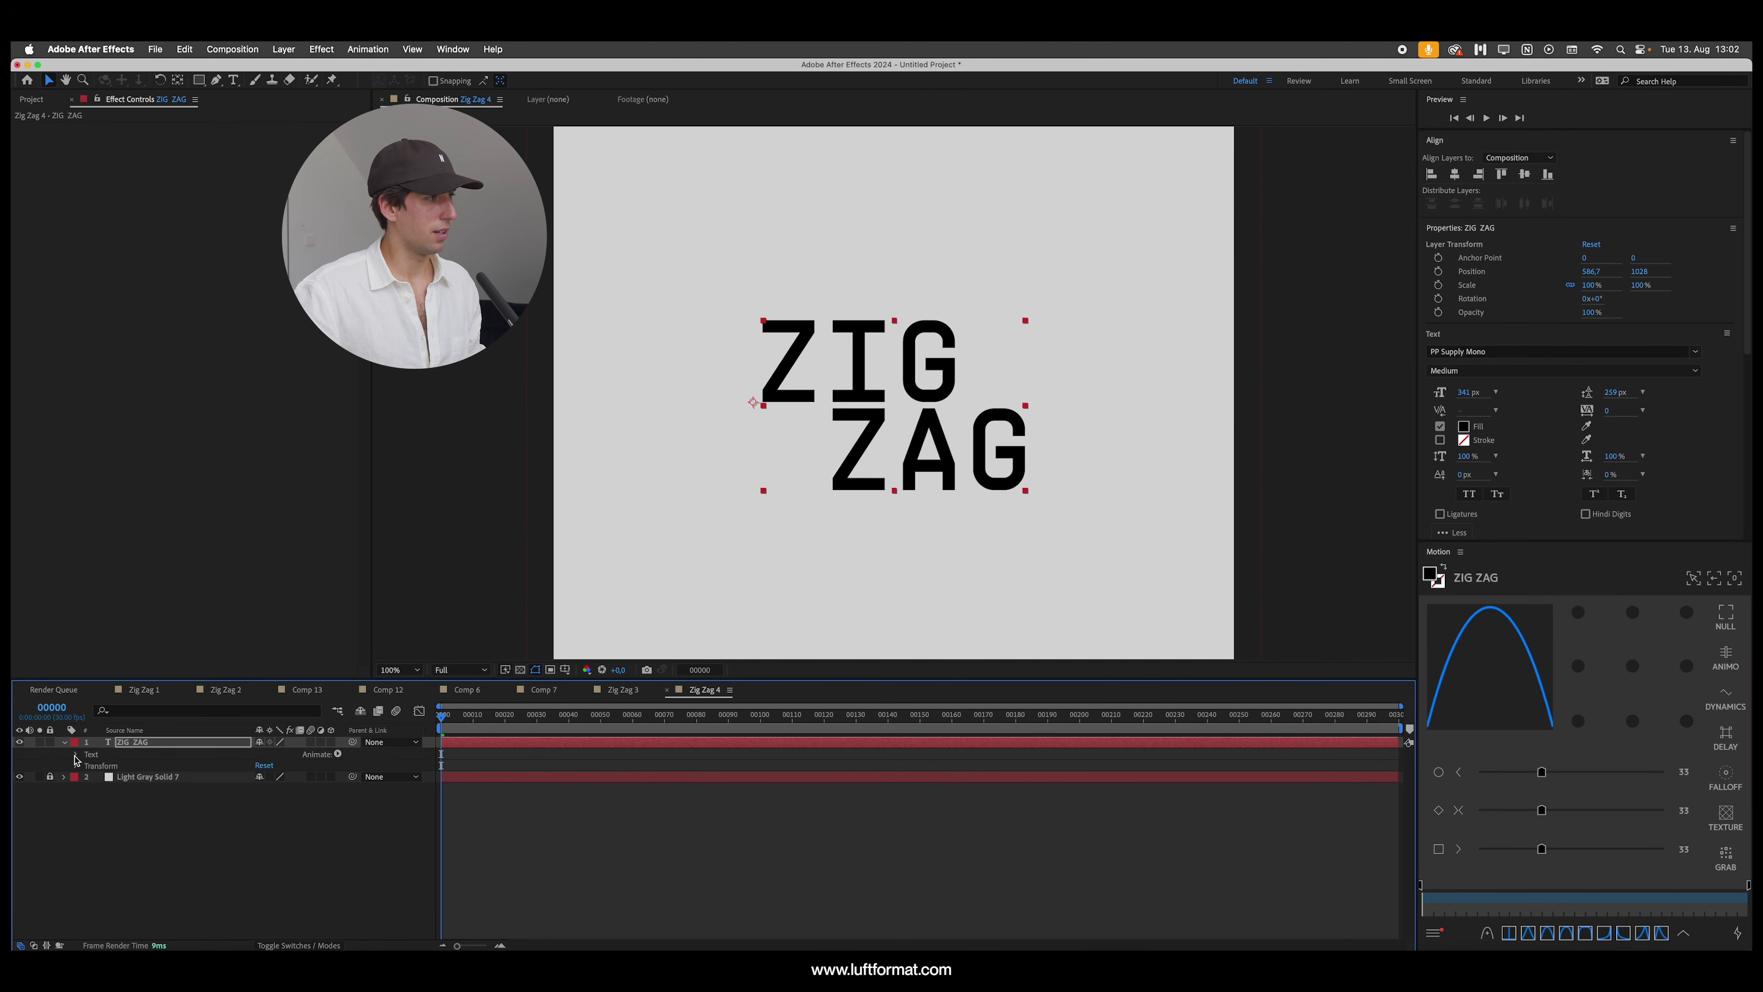
click(76, 754)
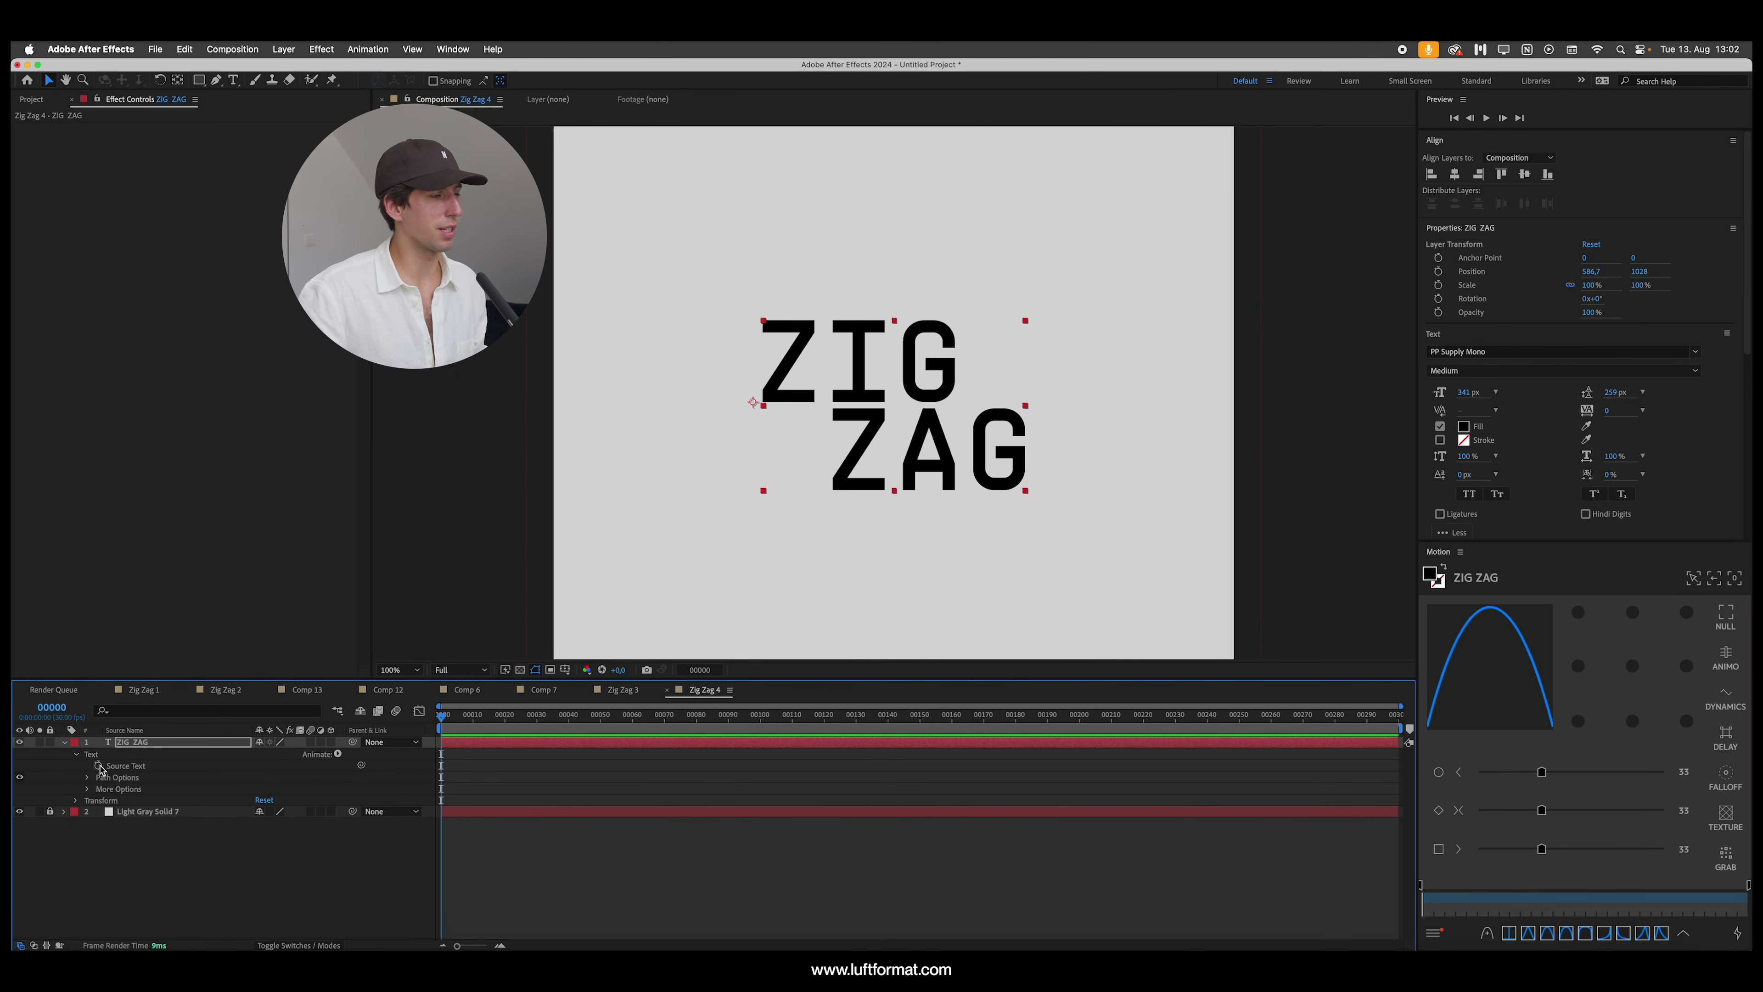
Step: Try retyping the layer's whole text as ZIG
double_click(970, 398)
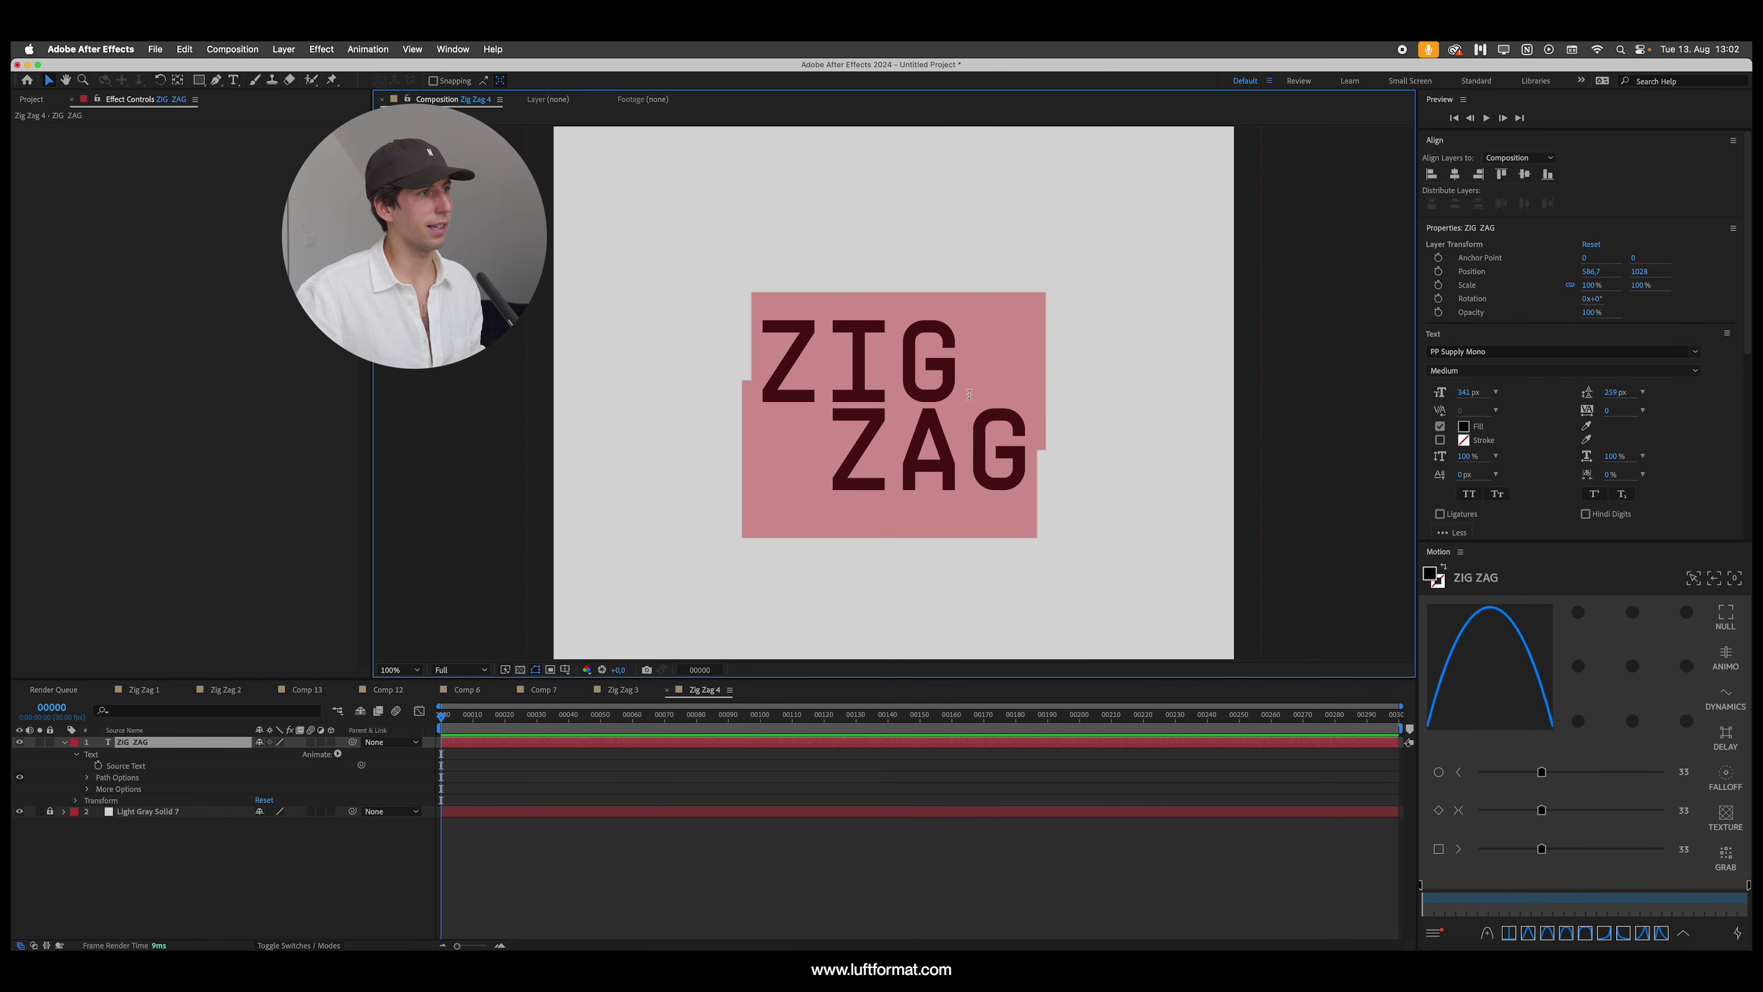
key(BackSpace)
text(ZIG)
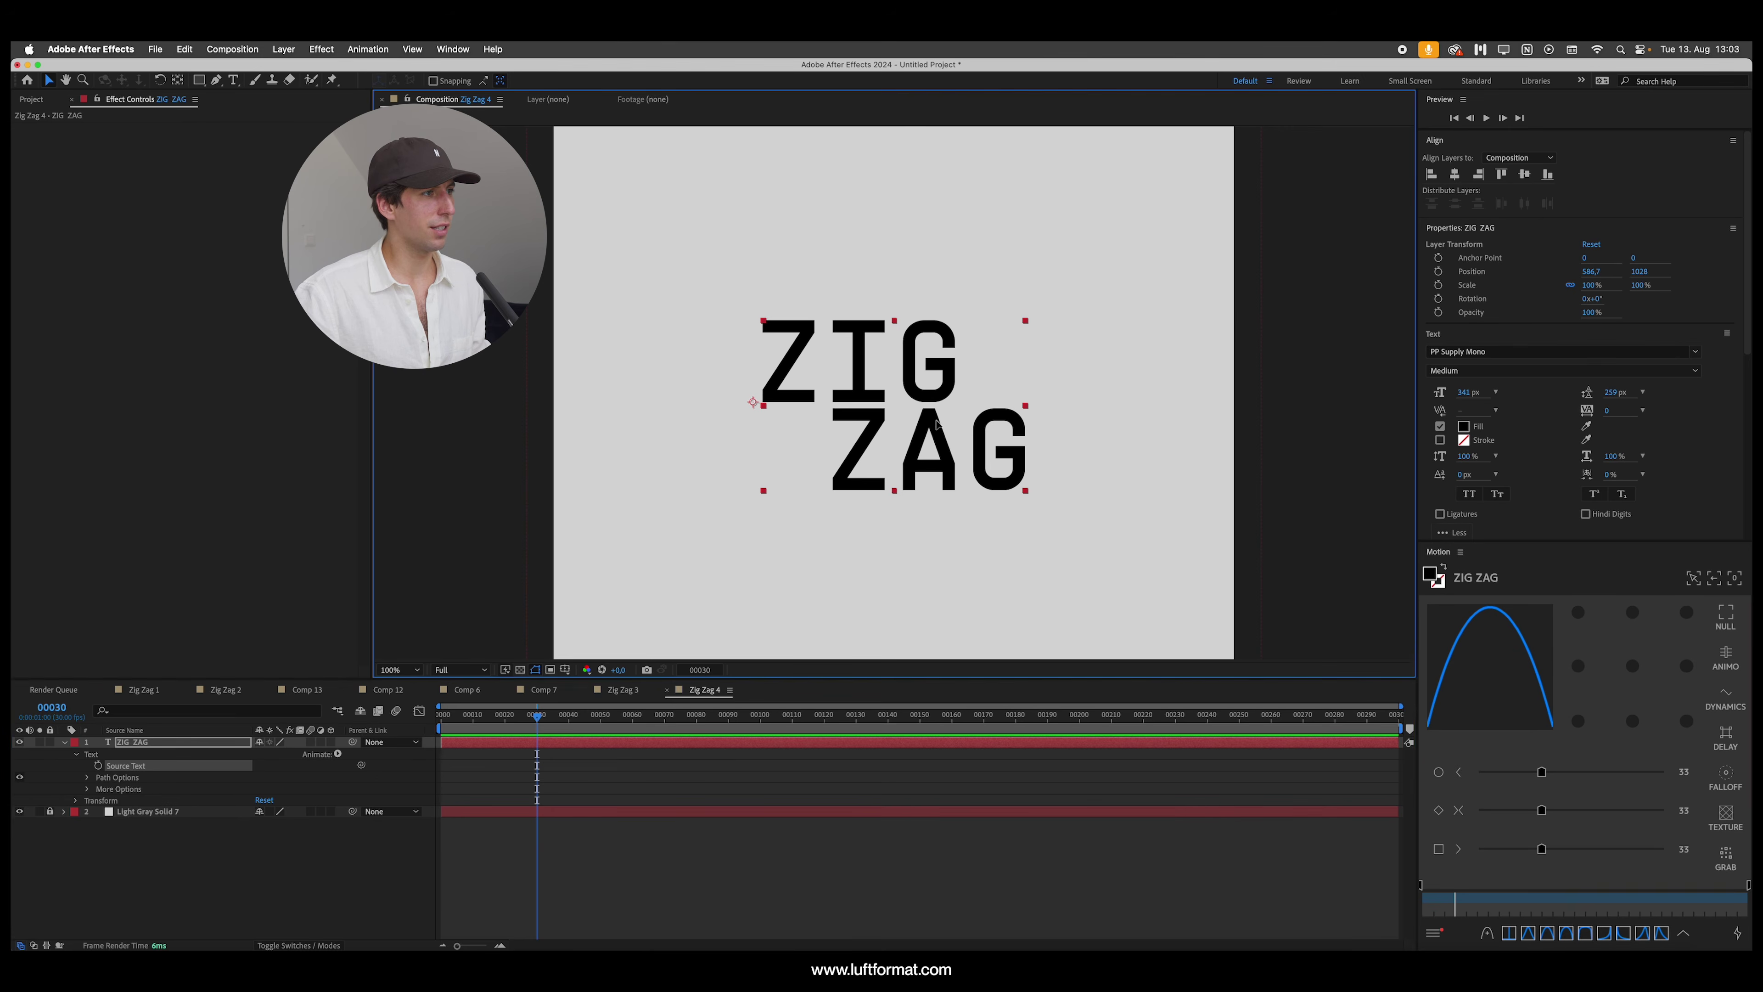
double_click(841, 396)
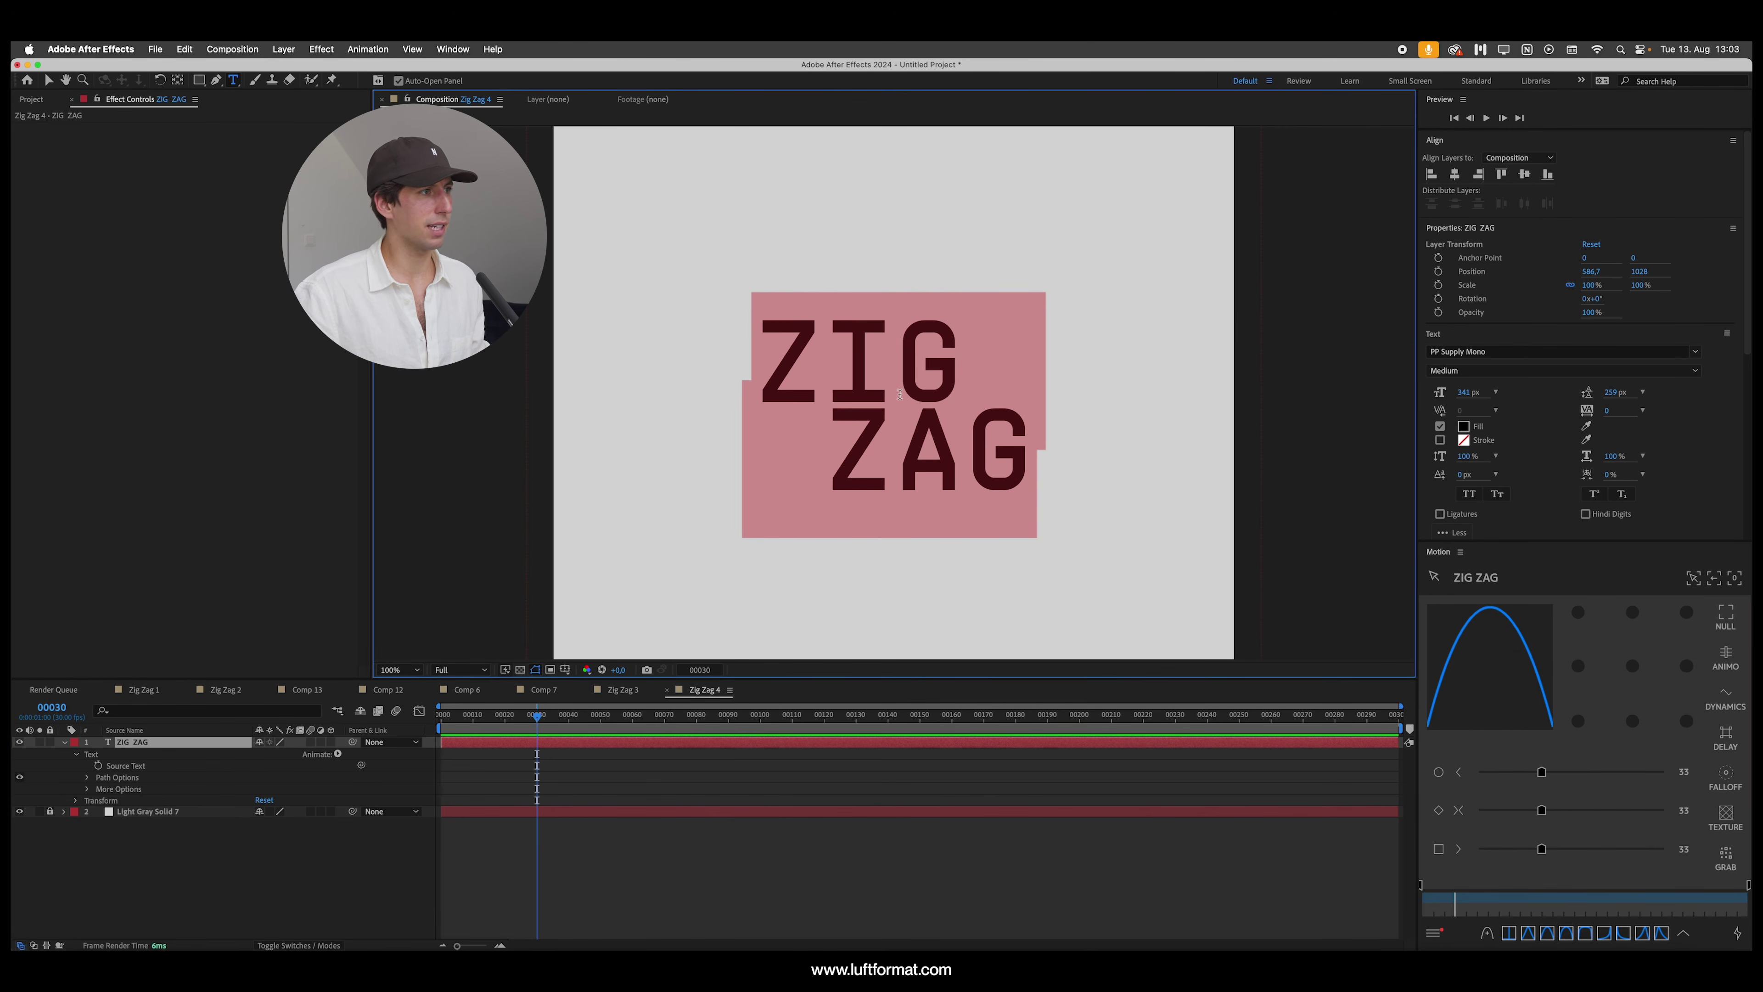
click(48, 78)
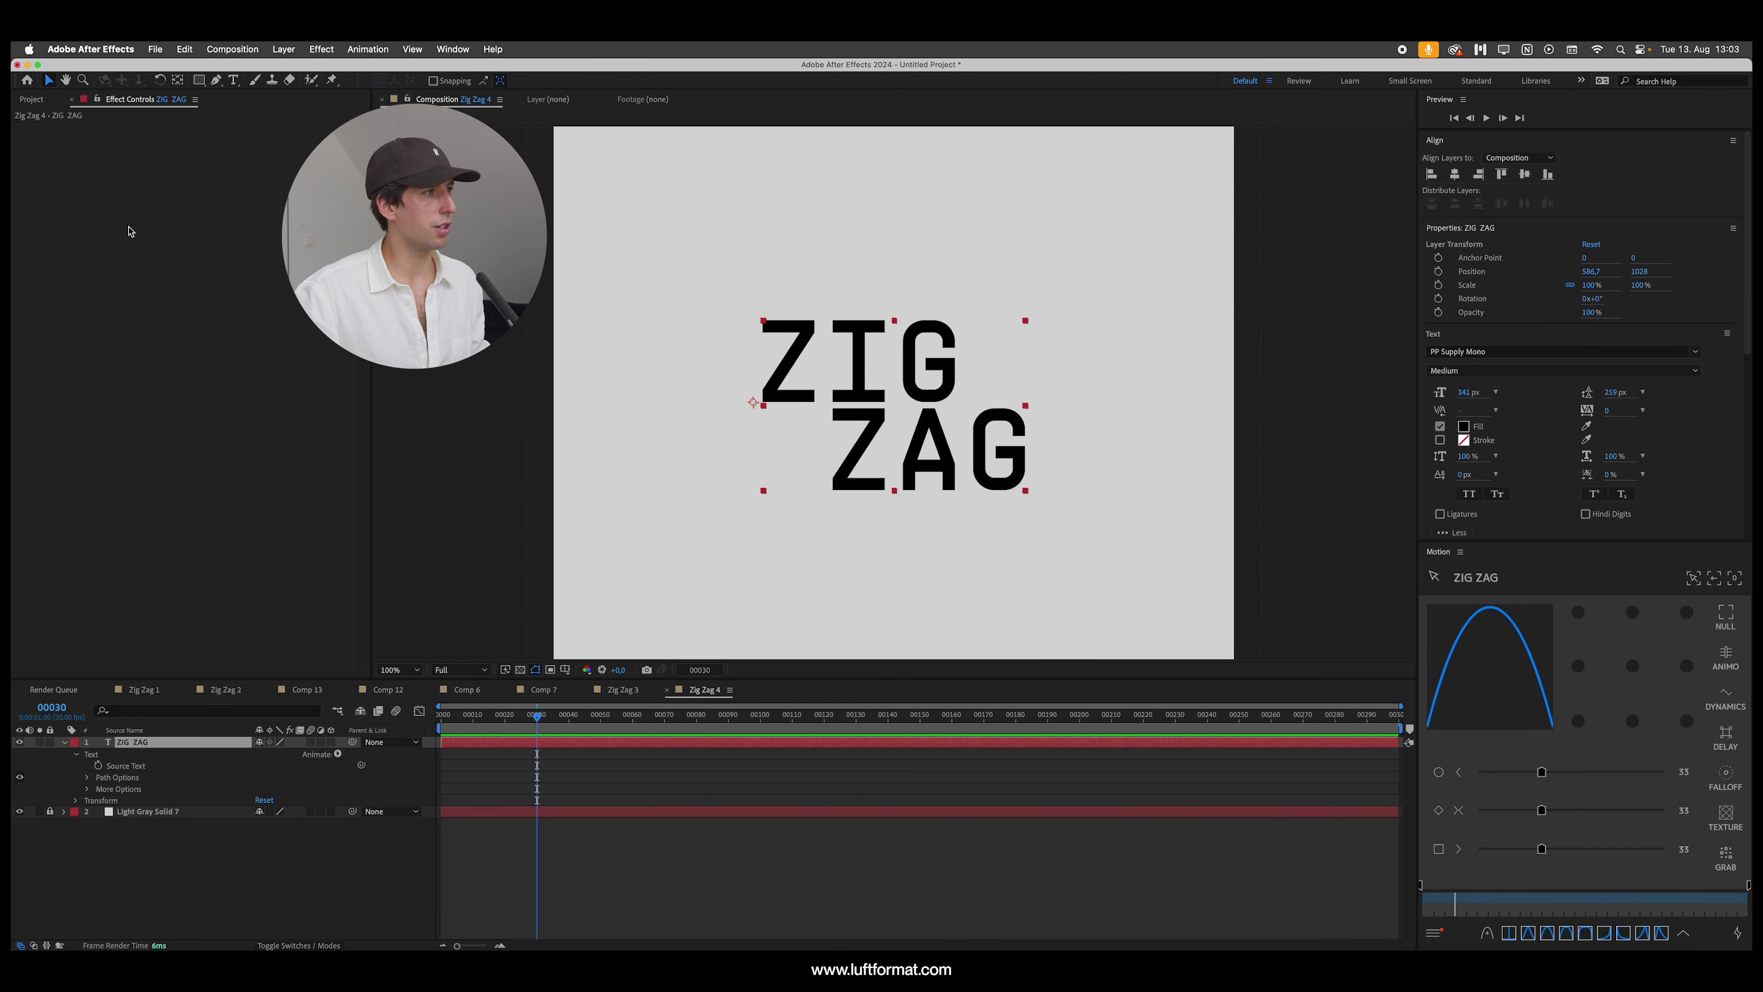
Step: Start keyframing the ZIG ZAG layer's Source Text at frame 30
click(494, 727)
mouse_move(549, 726)
mouse_down()
mouse_move(521, 727)
mouse_move(539, 727)
mouse_up()
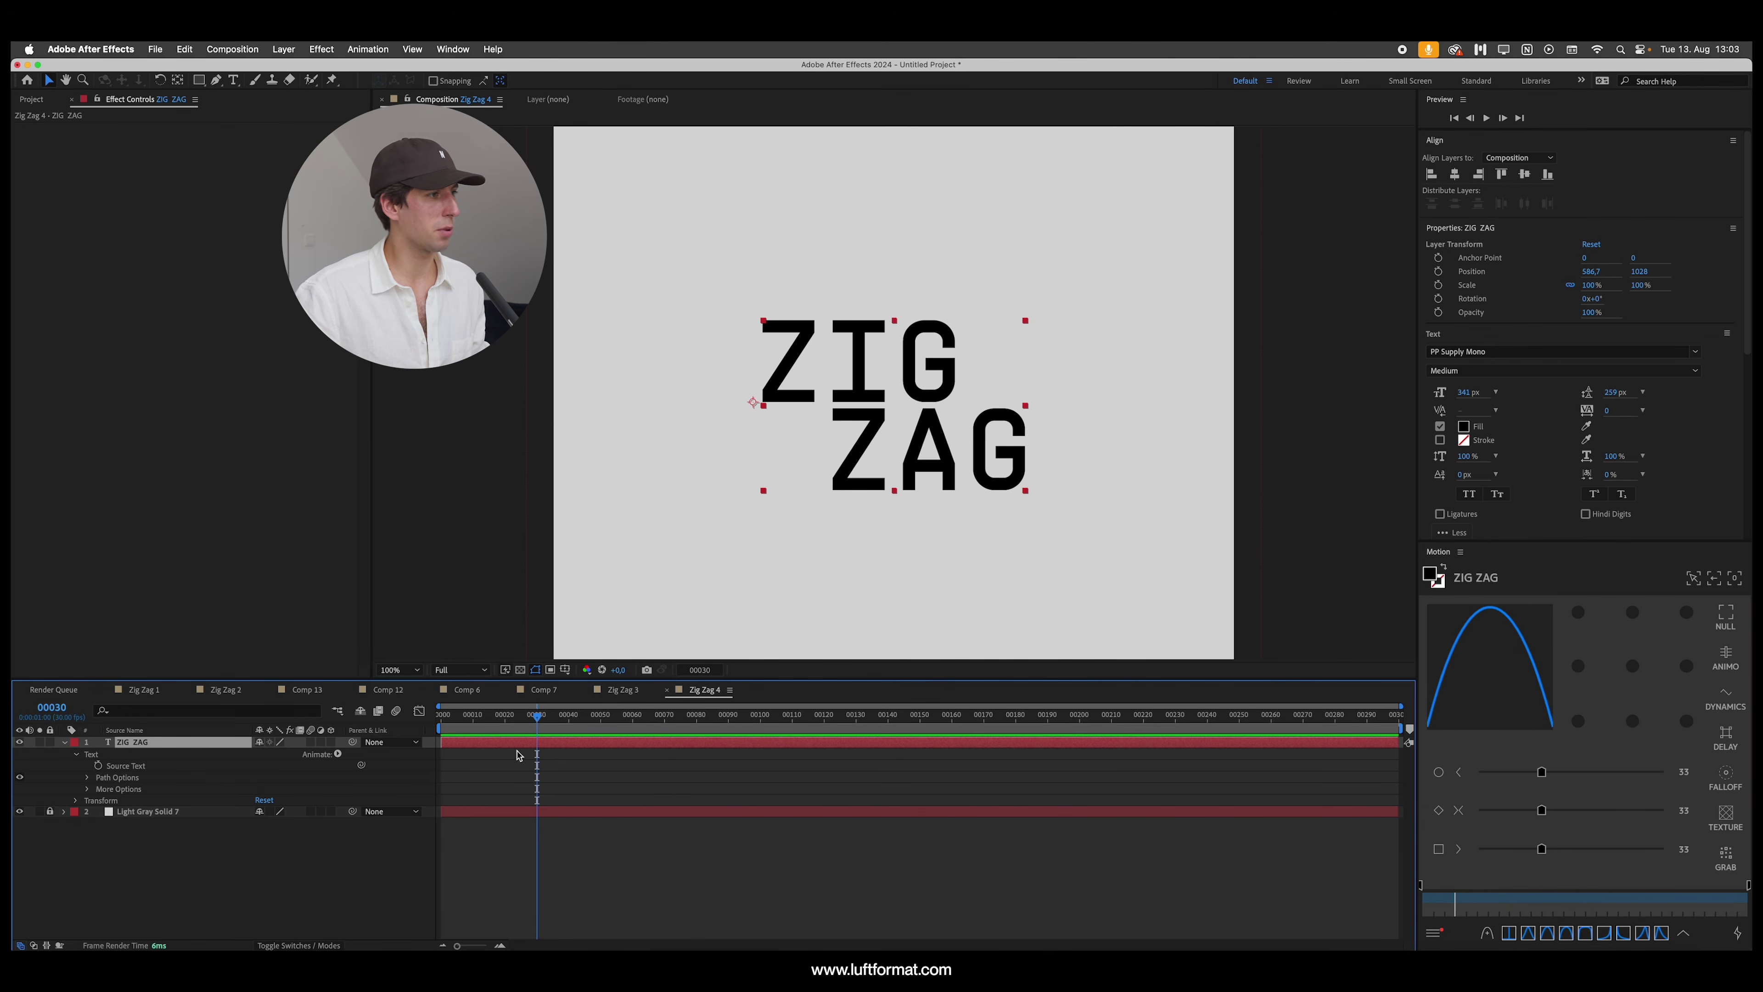
click(99, 765)
mouse_move(529, 722)
mouse_down()
mouse_move(514, 722)
mouse_move(533, 722)
mouse_up()
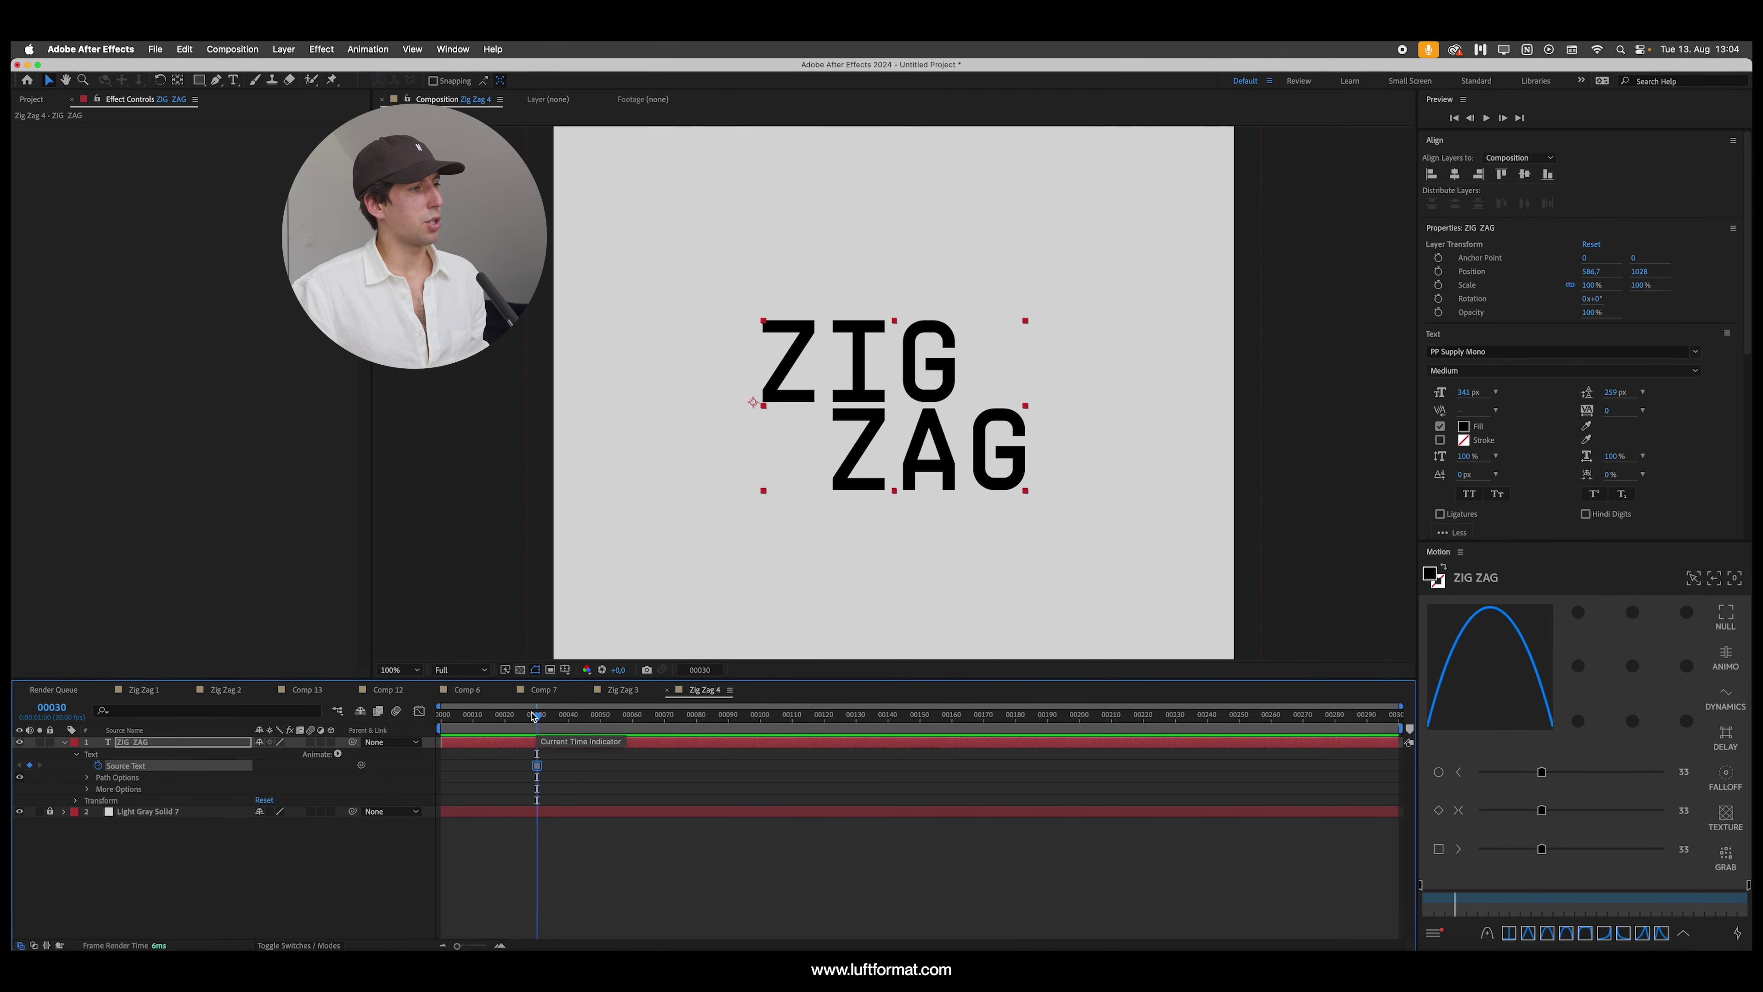
Step: Add a second Source Text keyframe at frame 27, three frames before the existing one
drag(531, 717, 528, 729)
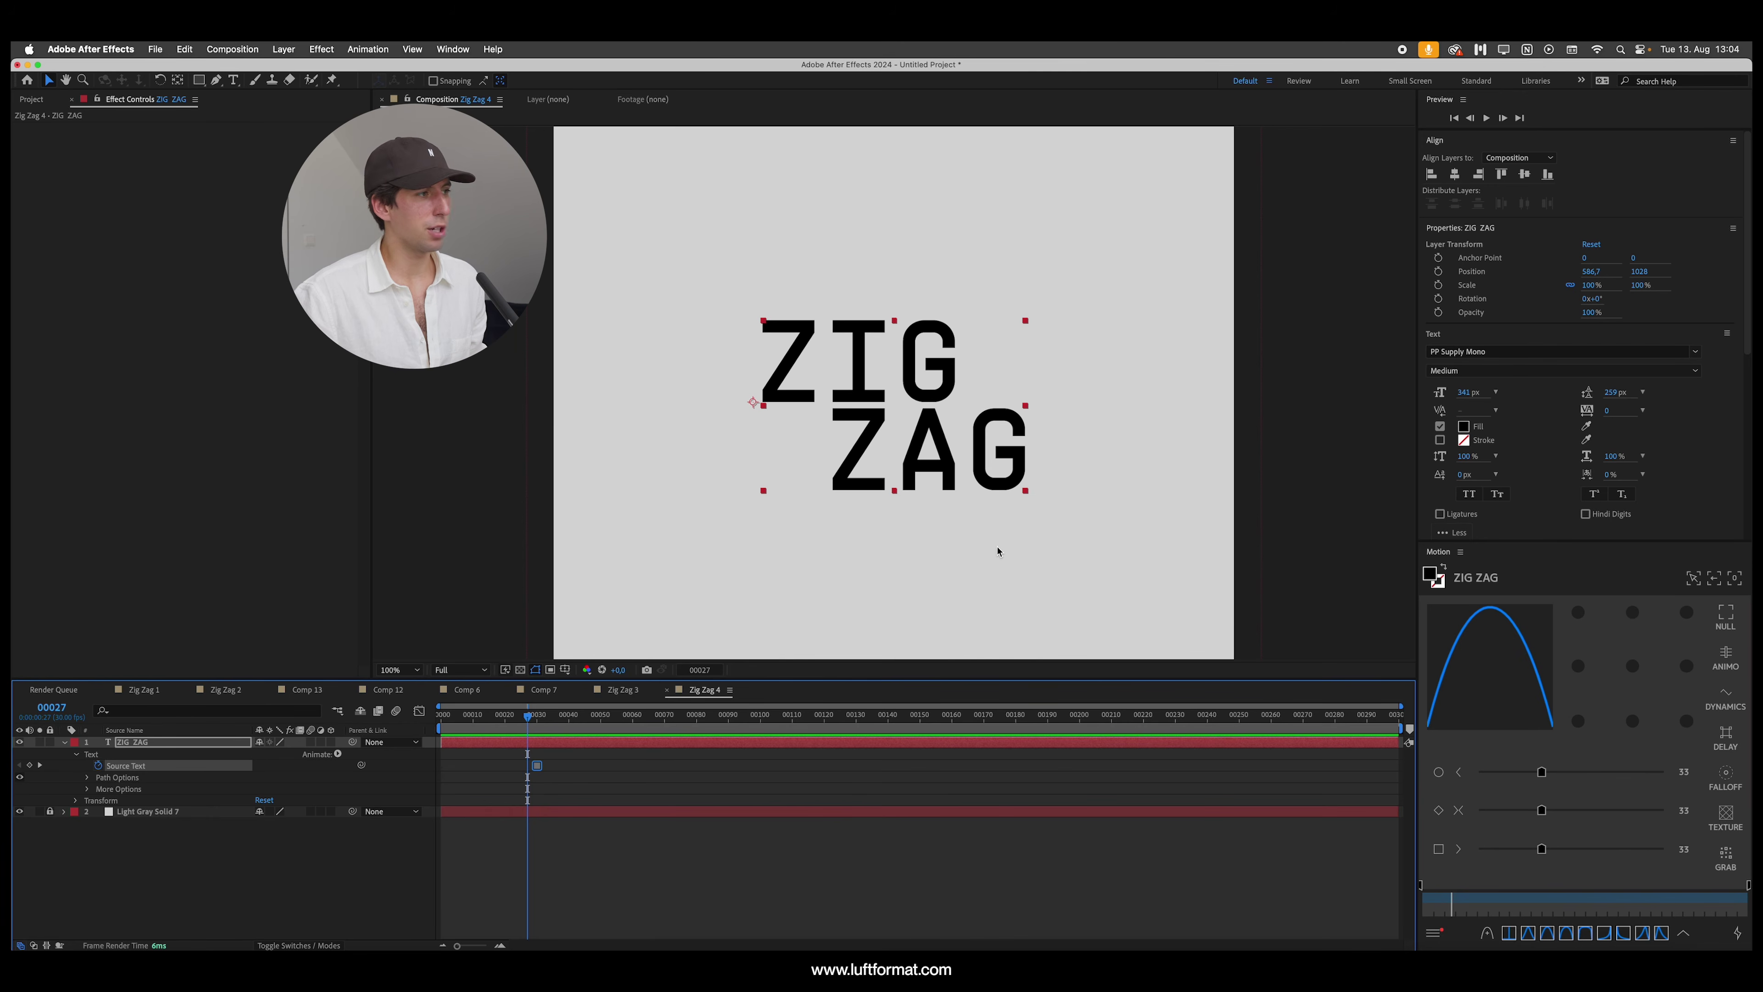
key(Page_Down)
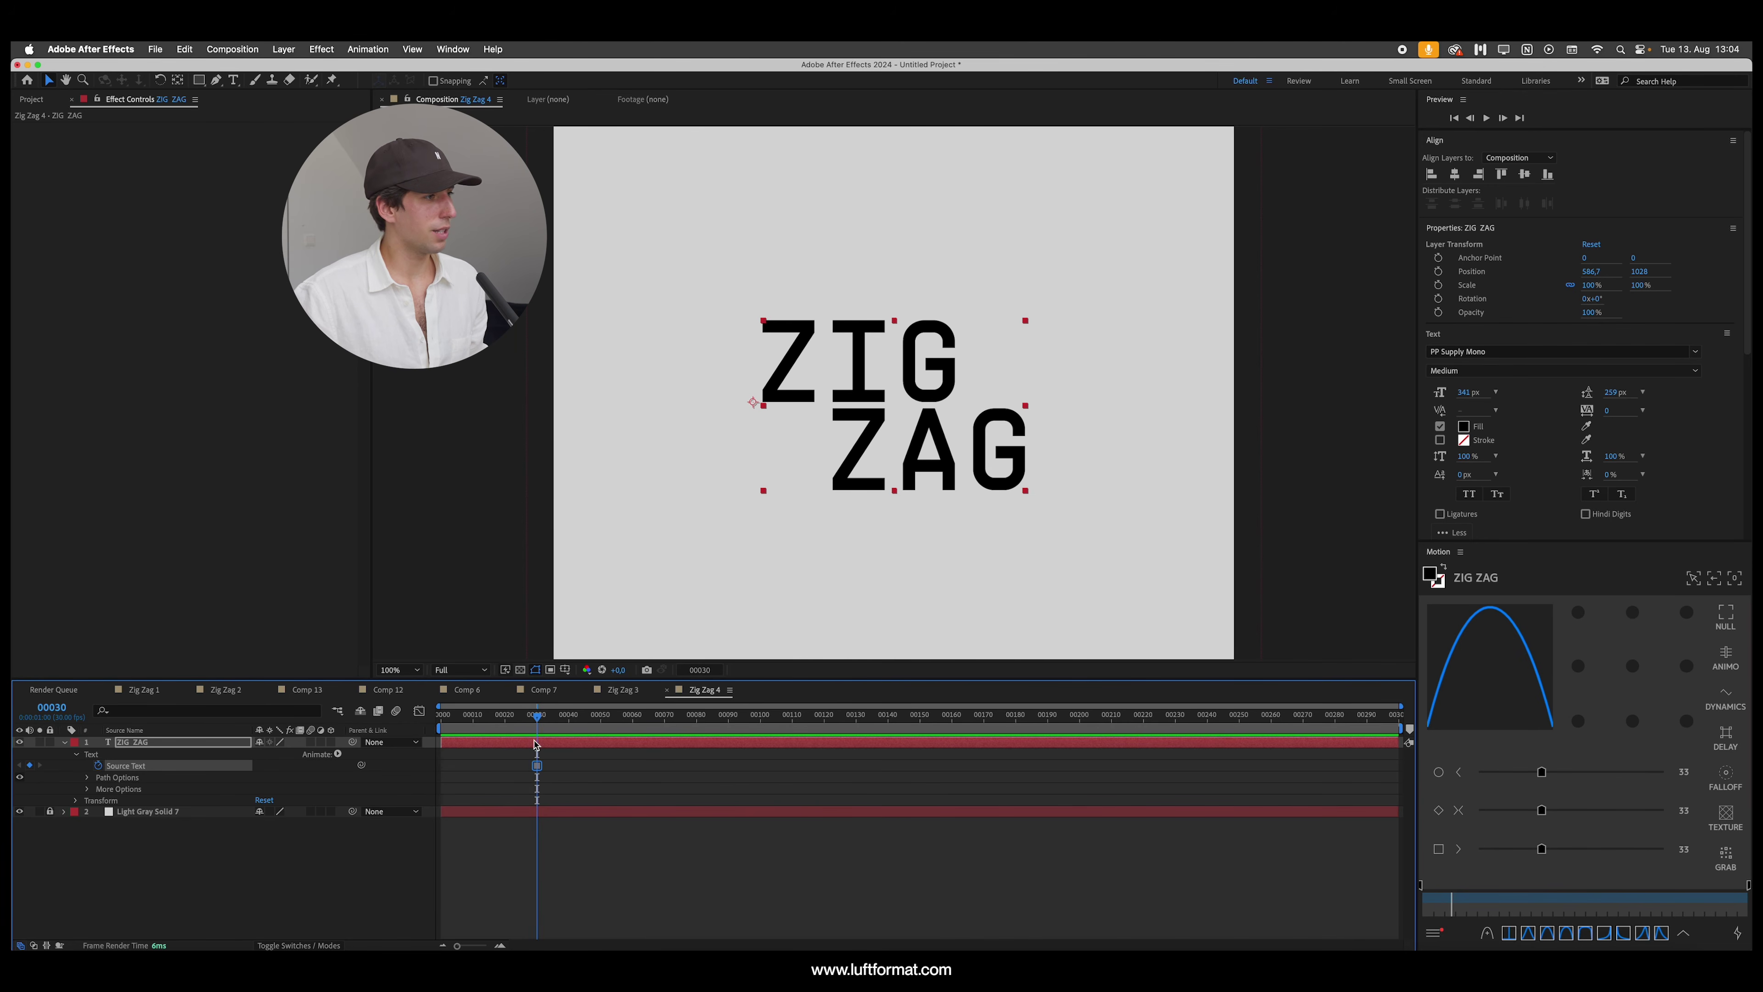
key(Page_Down)
key(Page_Up)
key(Page_Up)
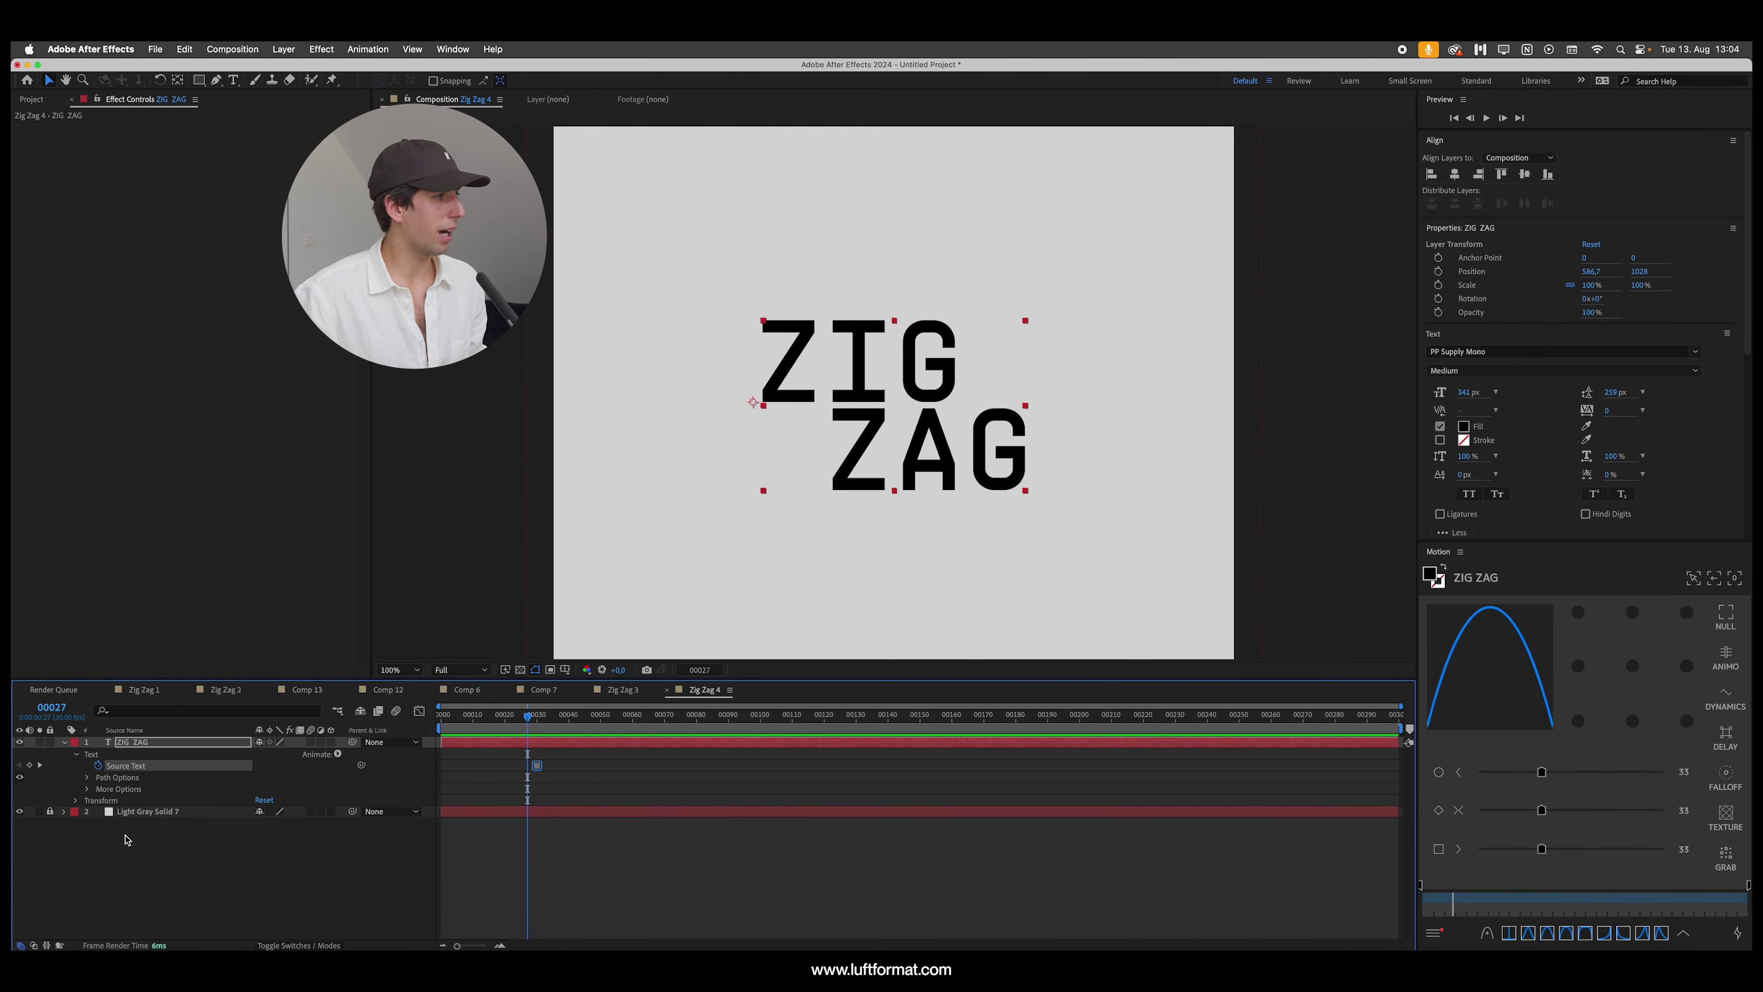
click(30, 765)
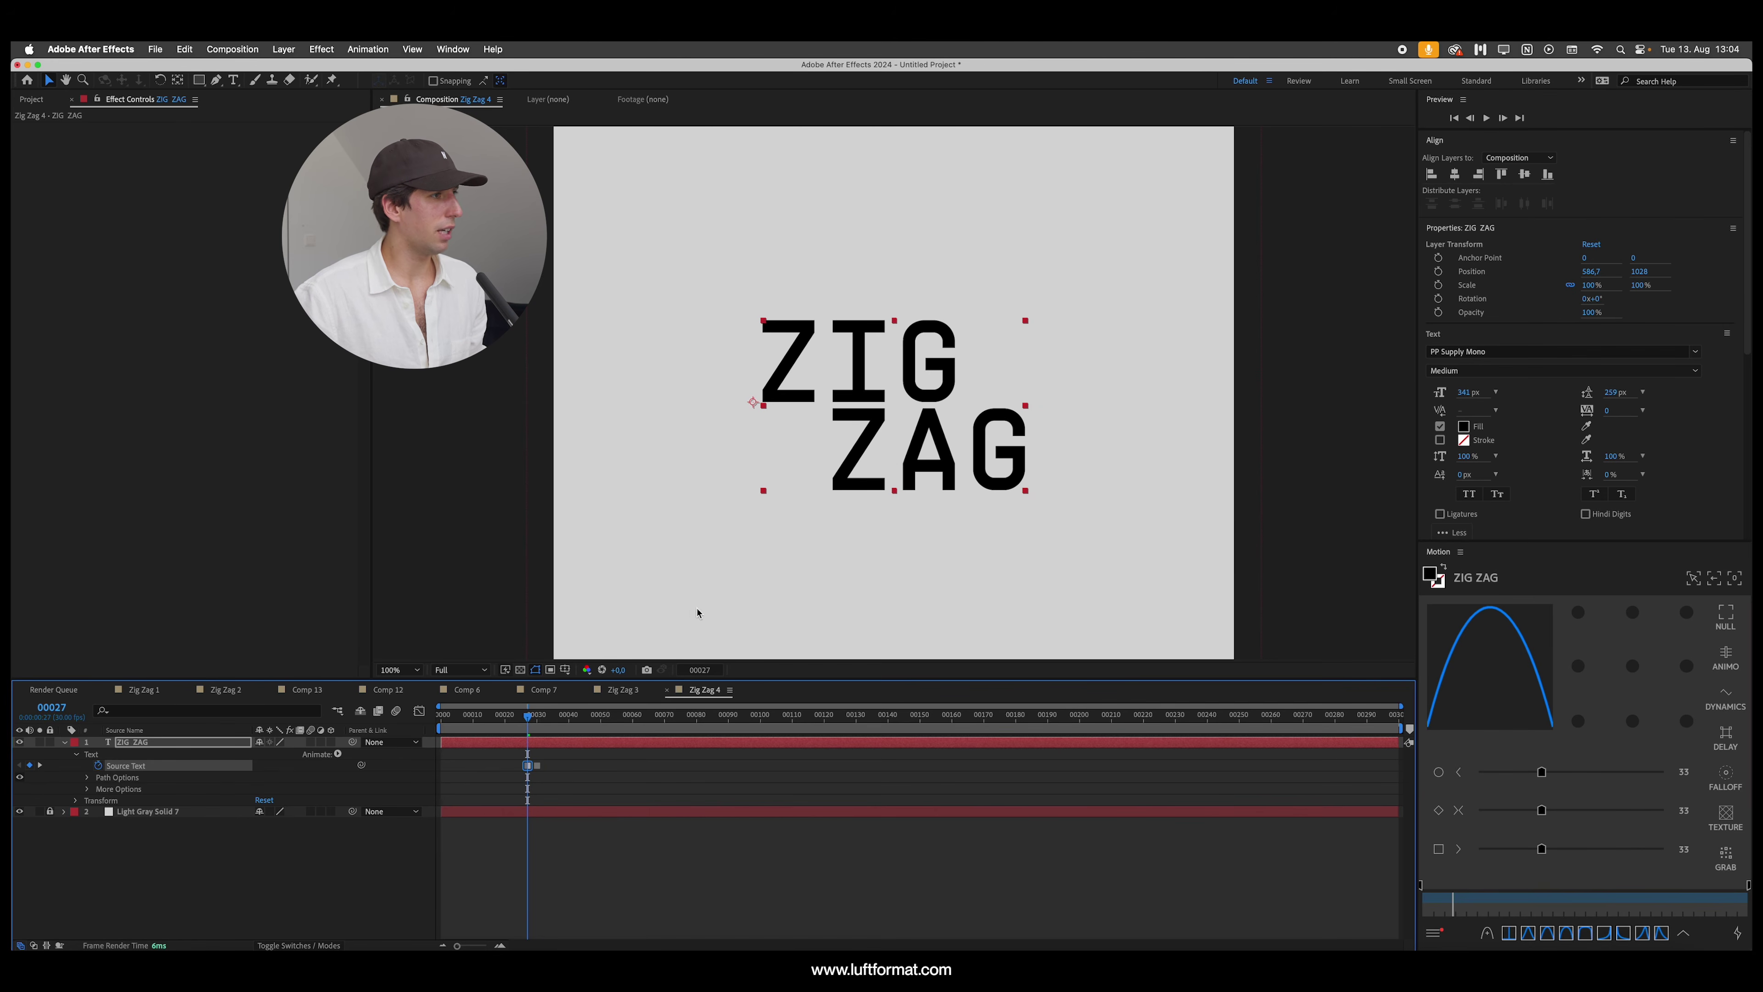
Step: Scramble the frame 27 lettering to ZI G over Z A8, adding a space before the lower Z
double_click(976, 425)
click(924, 374)
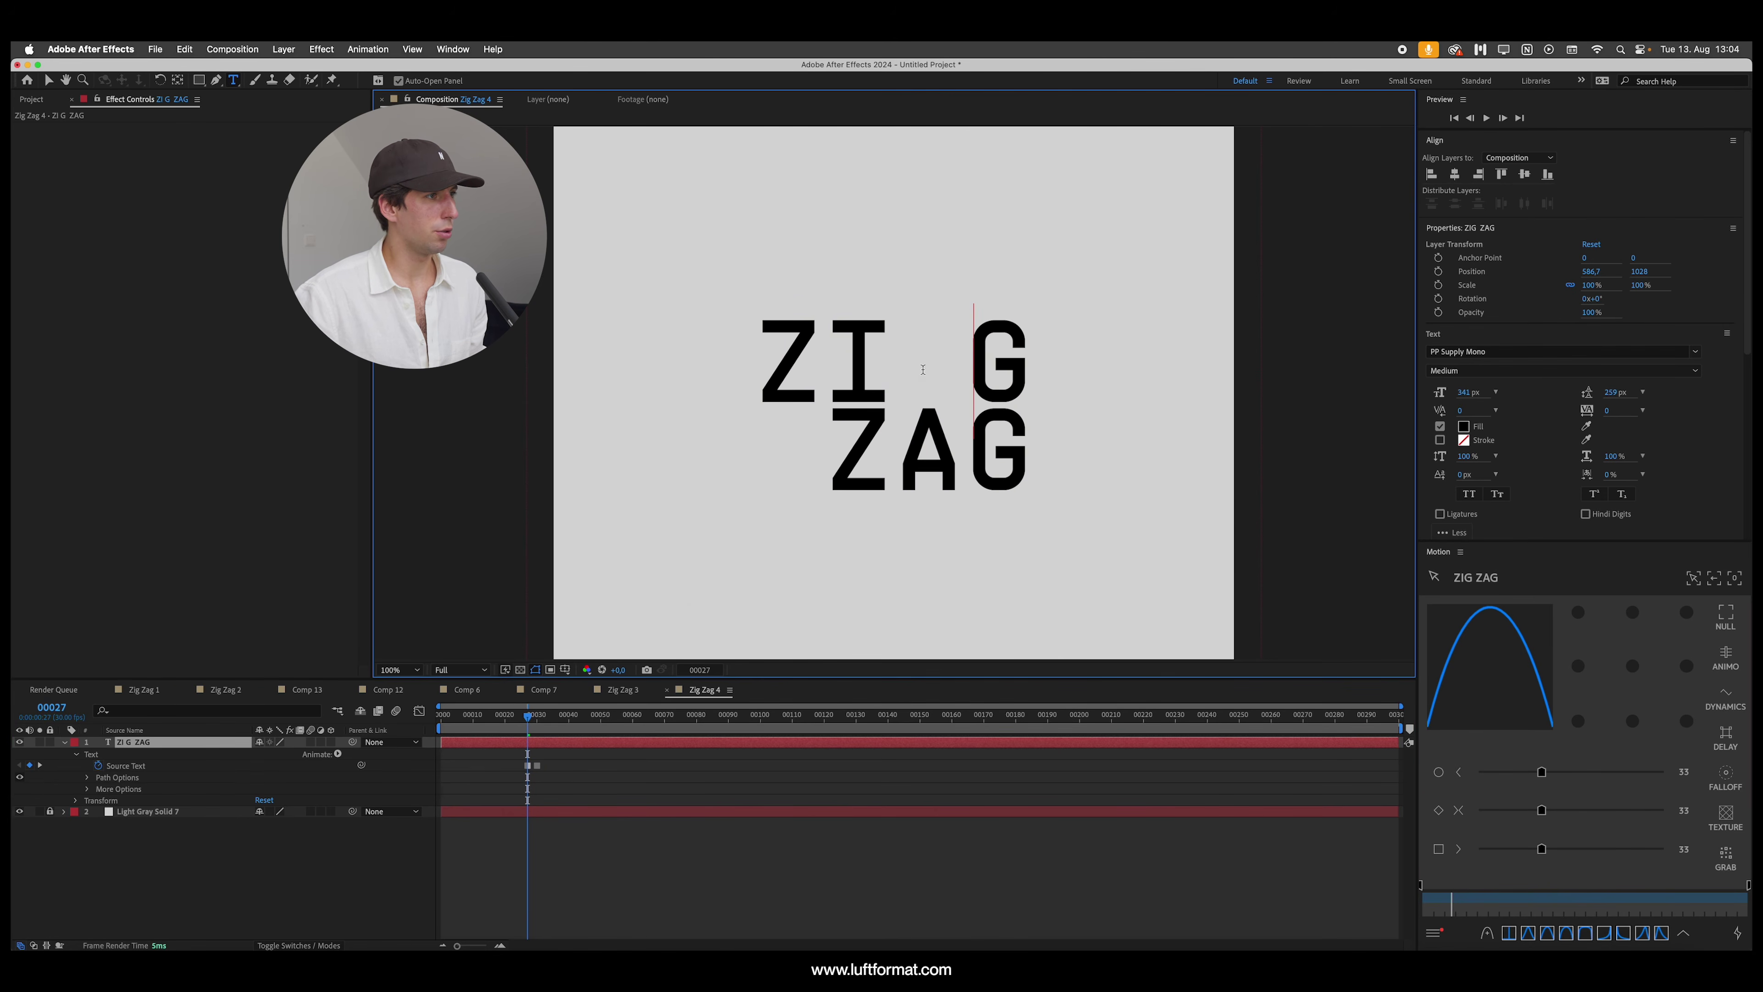
click(899, 461)
click(836, 448)
click(1228, 476)
key(BackSpace)
text(8)
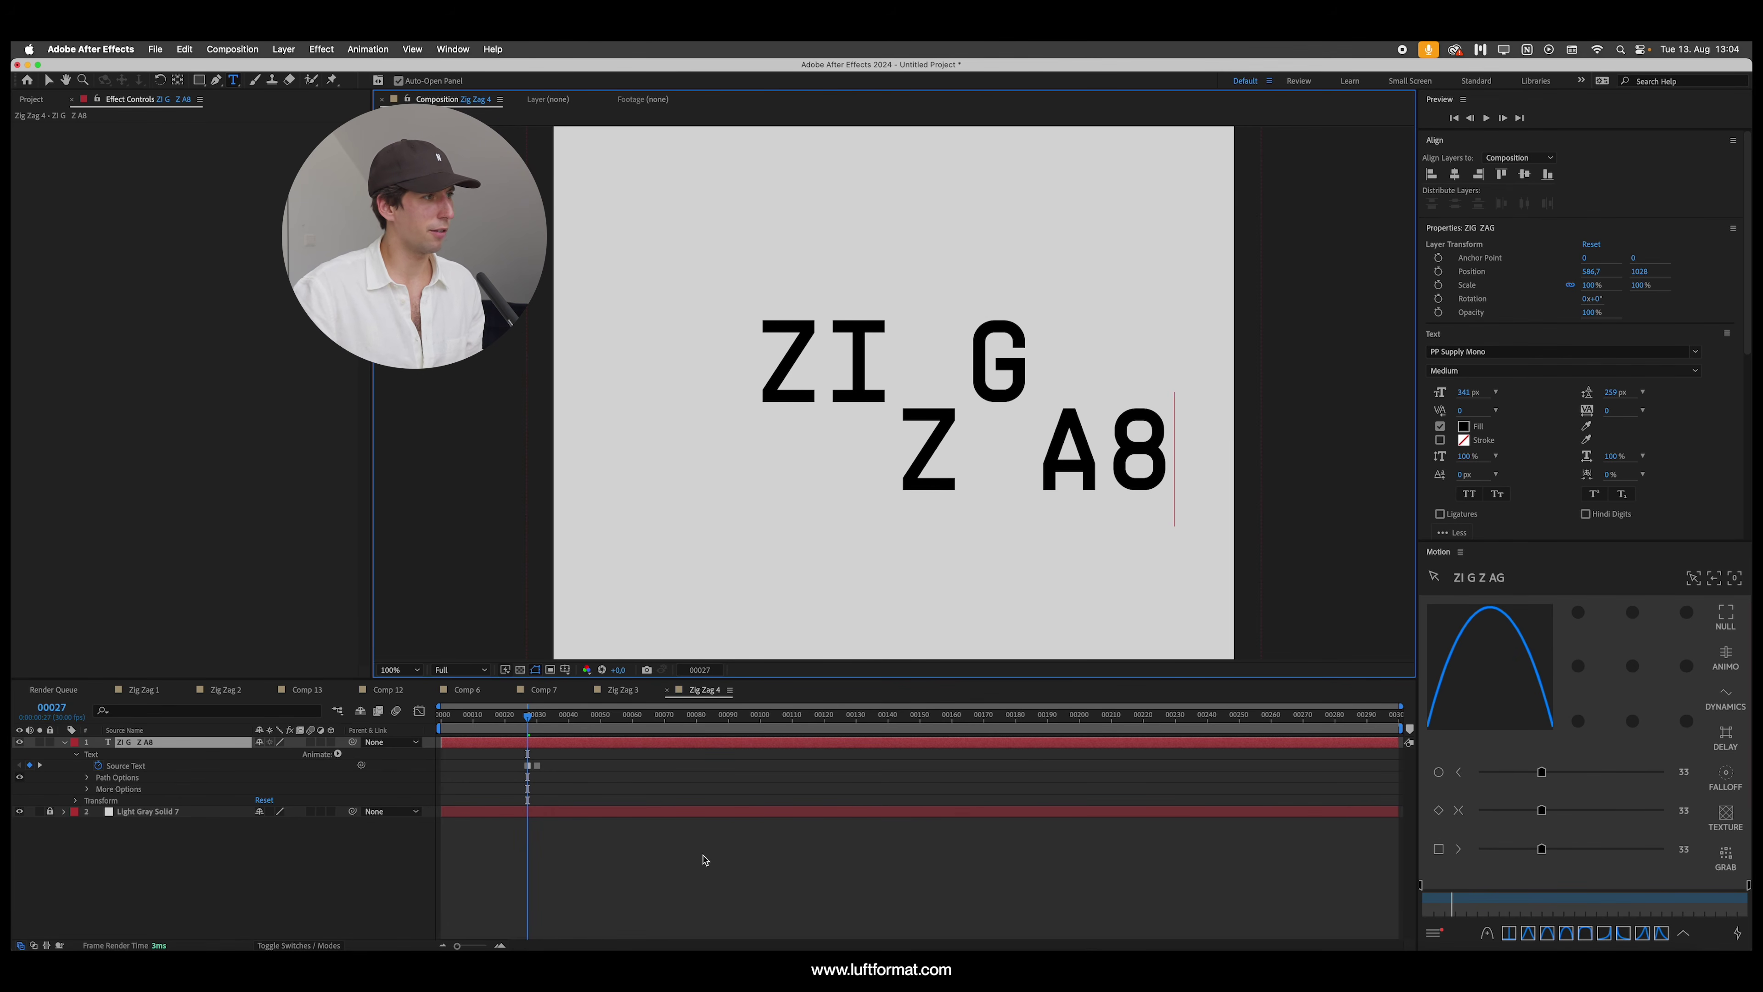
Step: At frame 24, insert a space between the A and the 8 in the lower line
click(684, 786)
key(Page_Up)
key(Page_Up)
key(Page_Up)
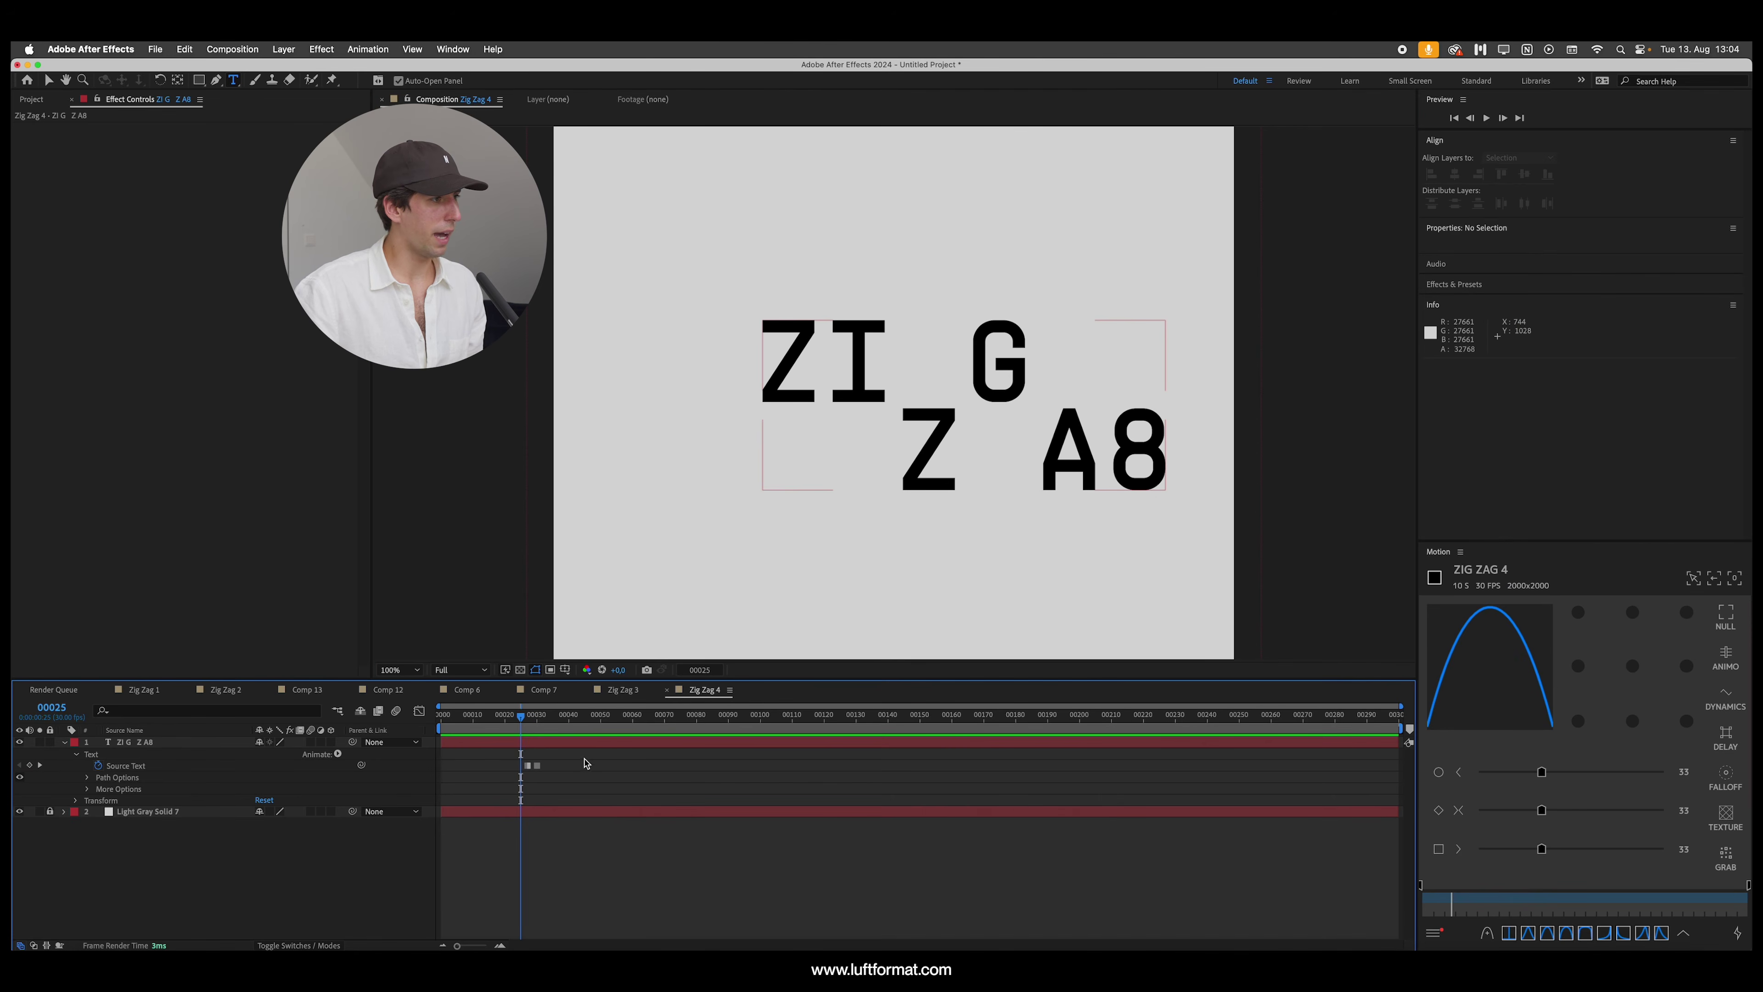
click(1151, 450)
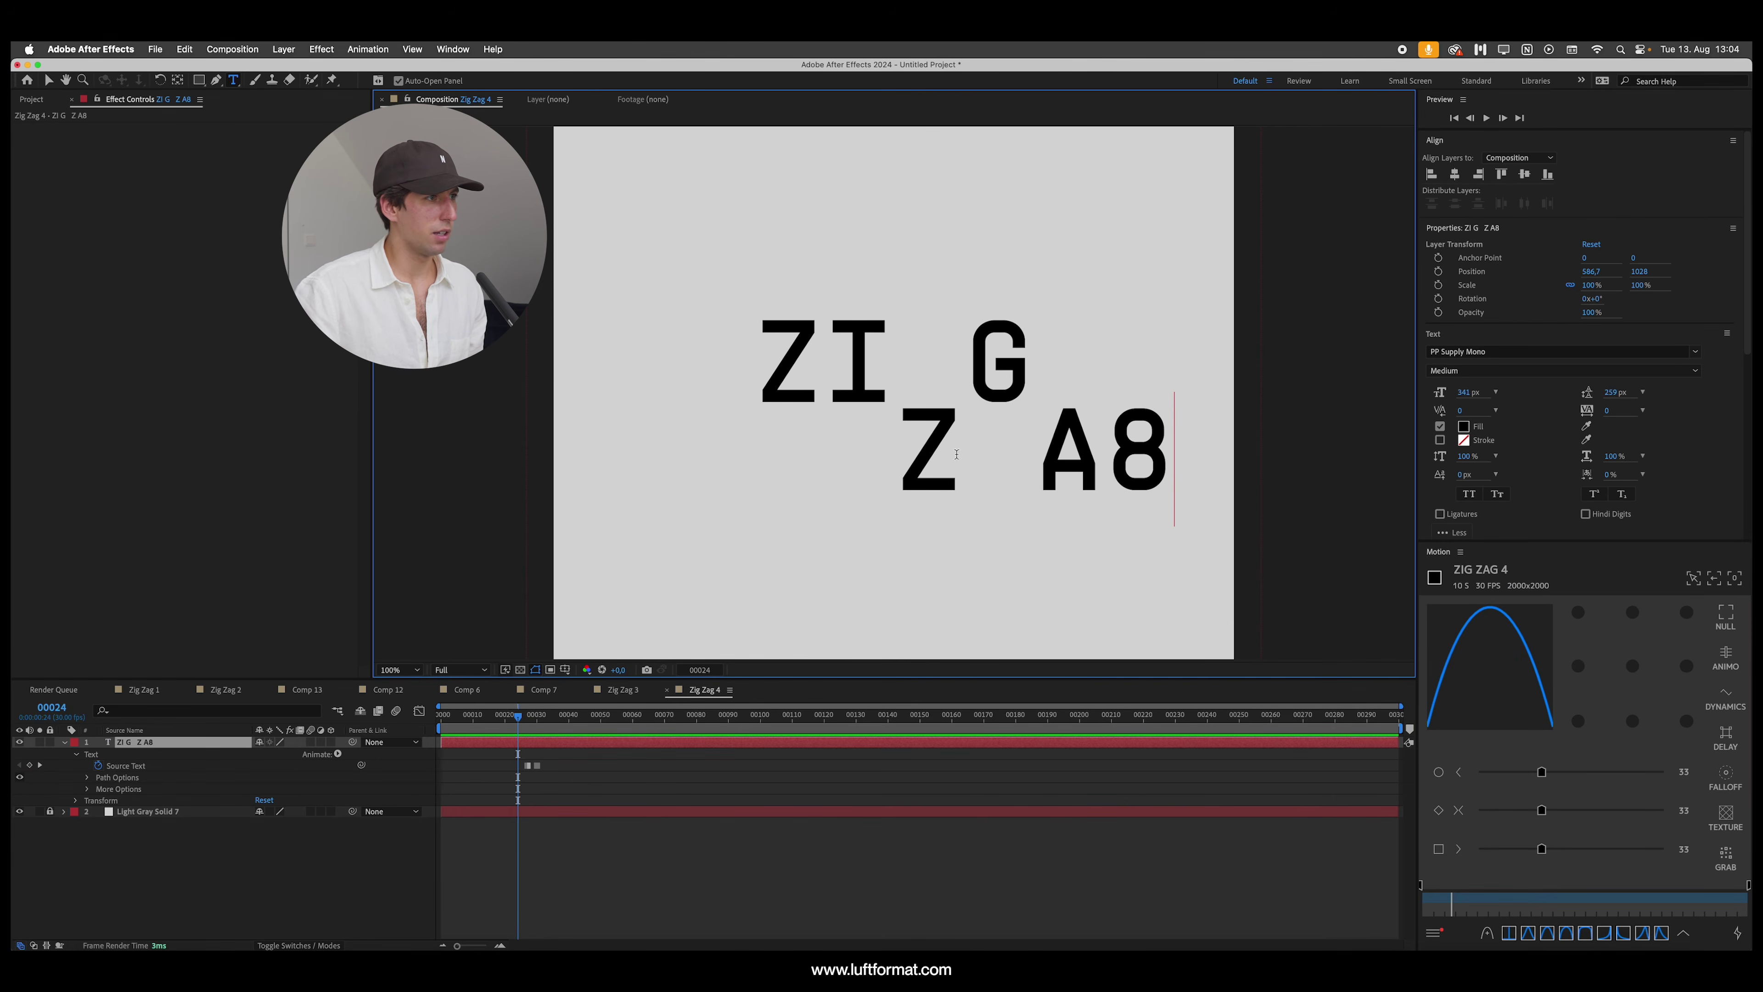
key(Left)
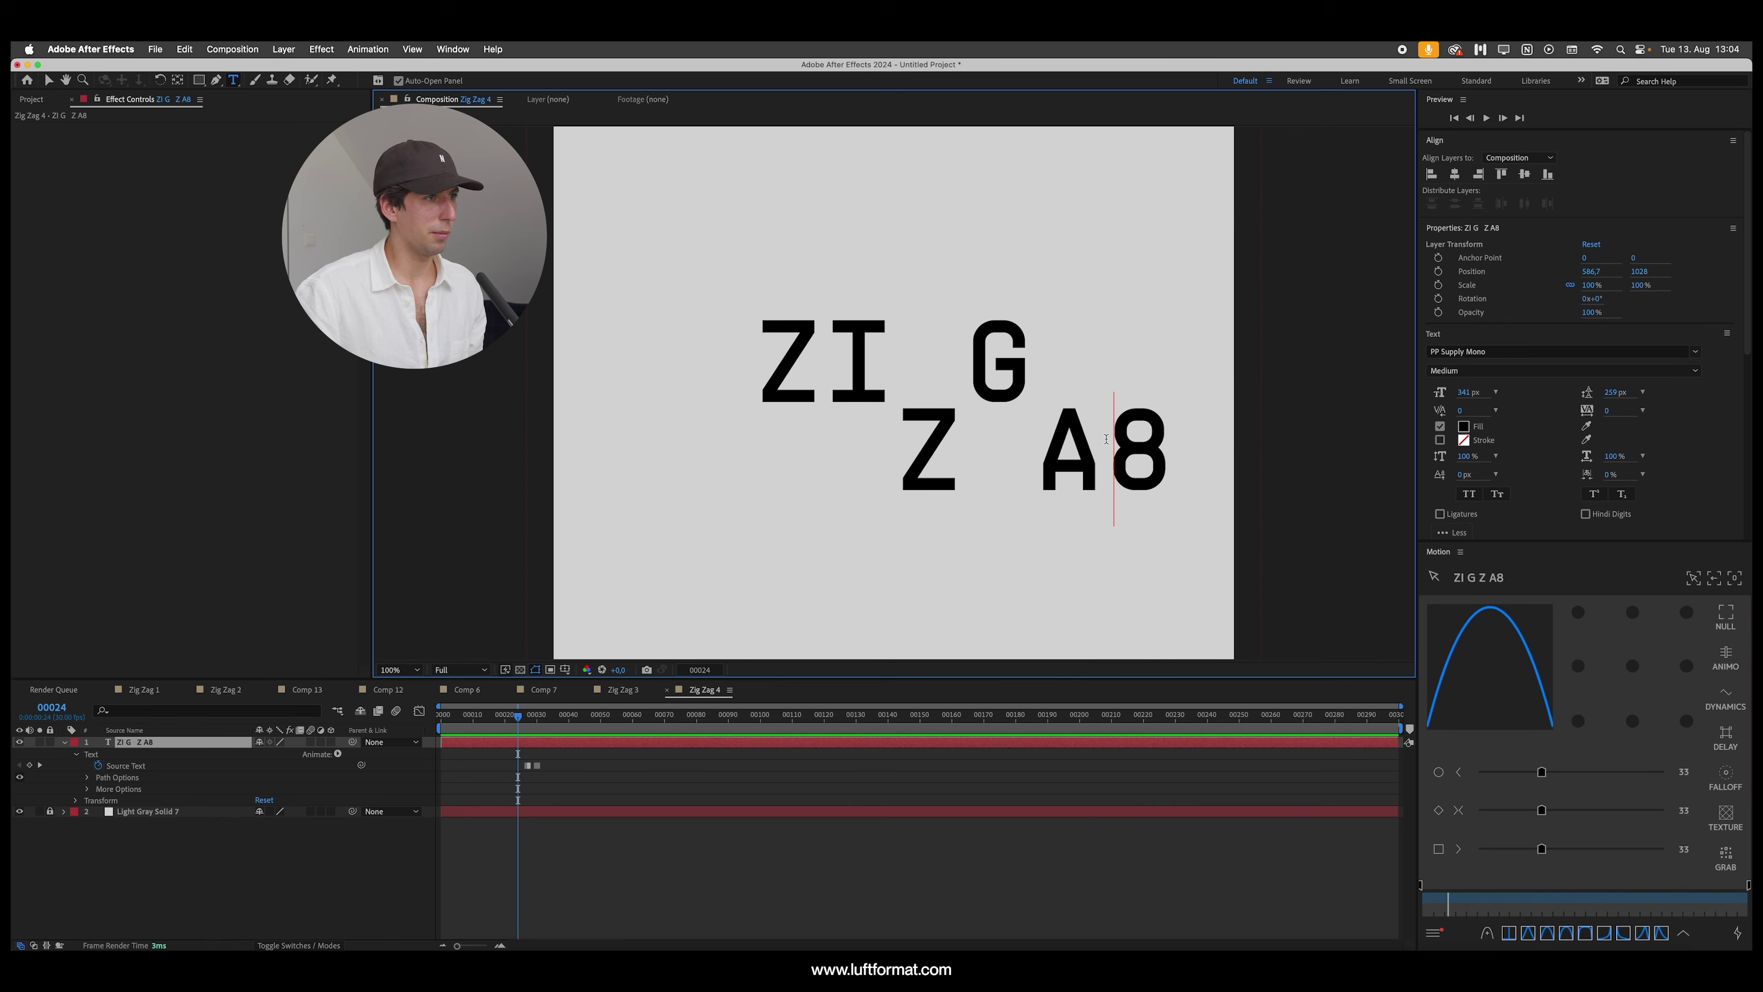
Step: Delete the G from the upper line and spread Z and I two spaces apart
click(1034, 356)
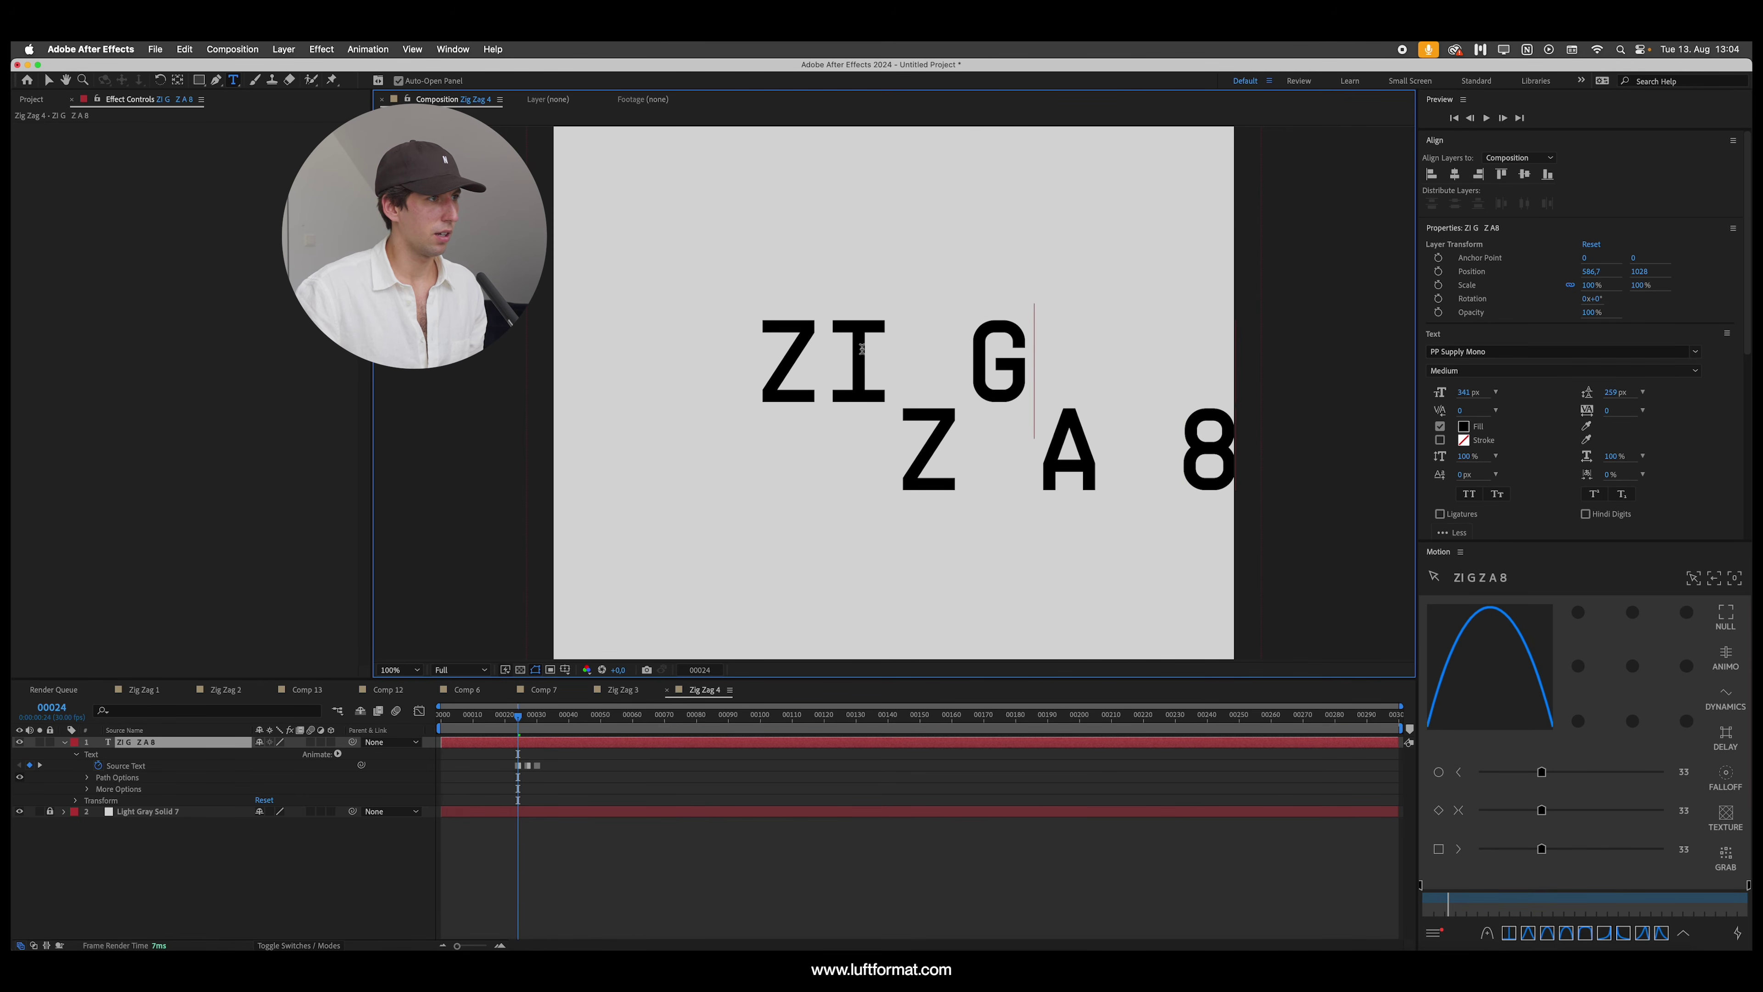
key(BackSpace)
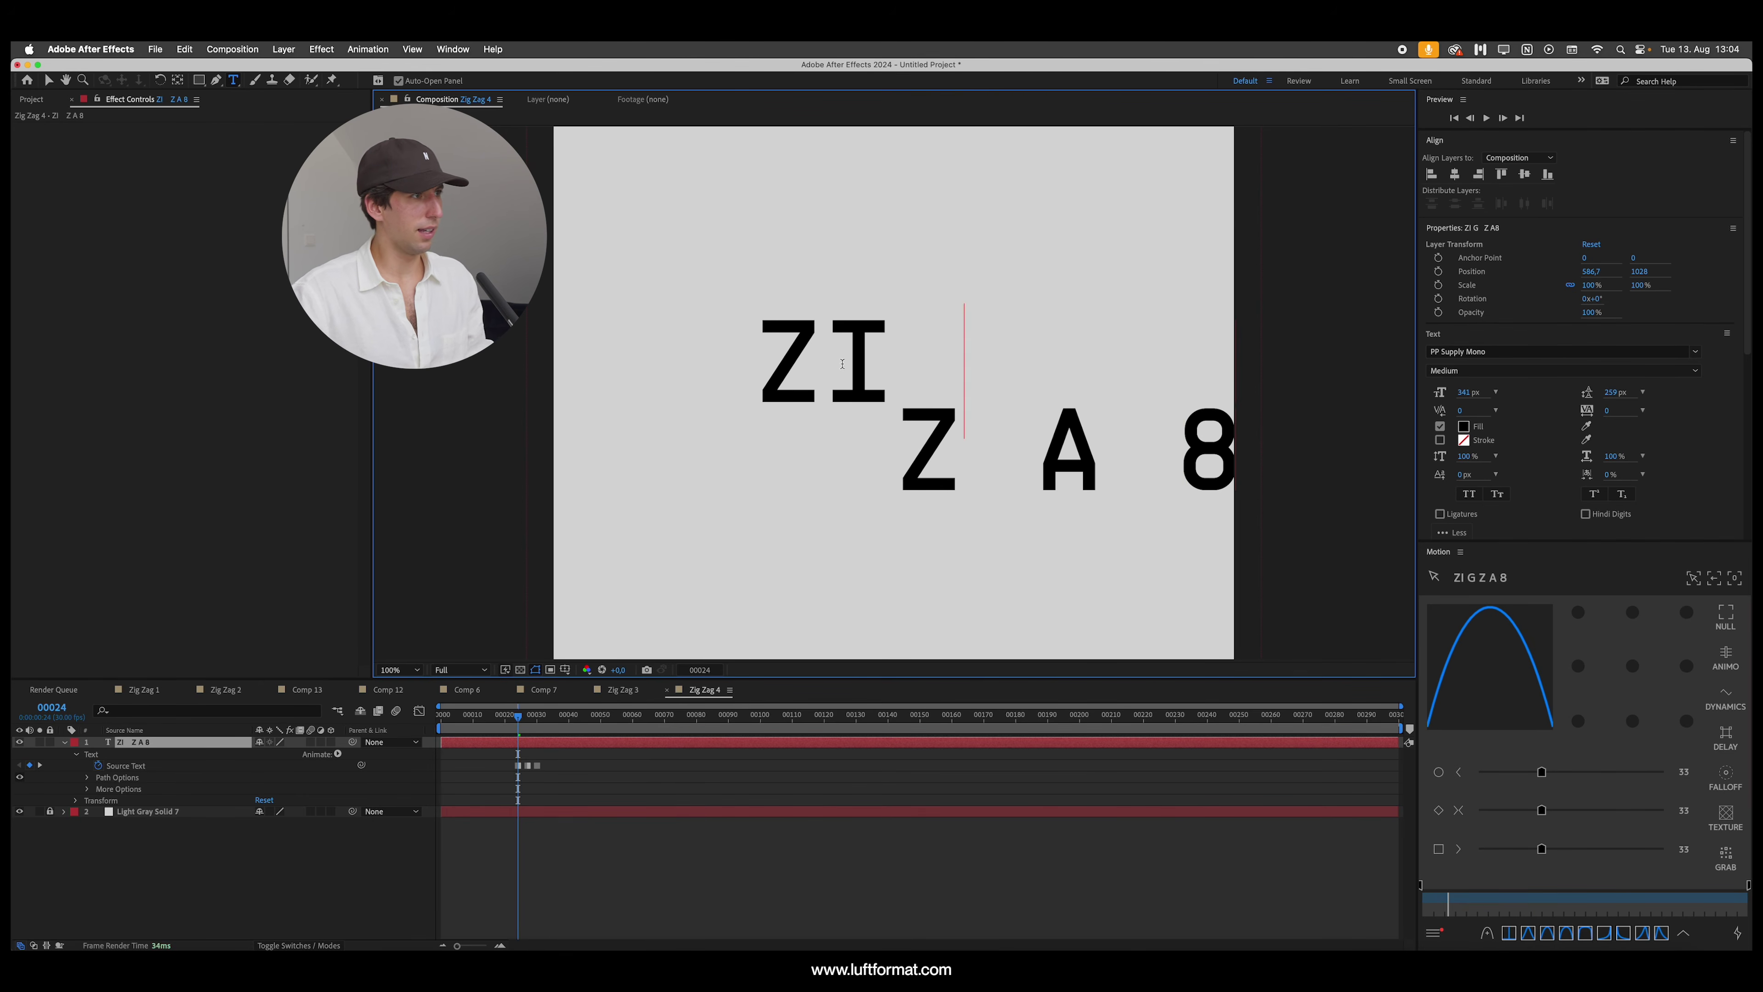
key(Left)
key(Left)
Step: Indent the lower line by one more space and replace its A and 8 with a single 2
click(907, 459)
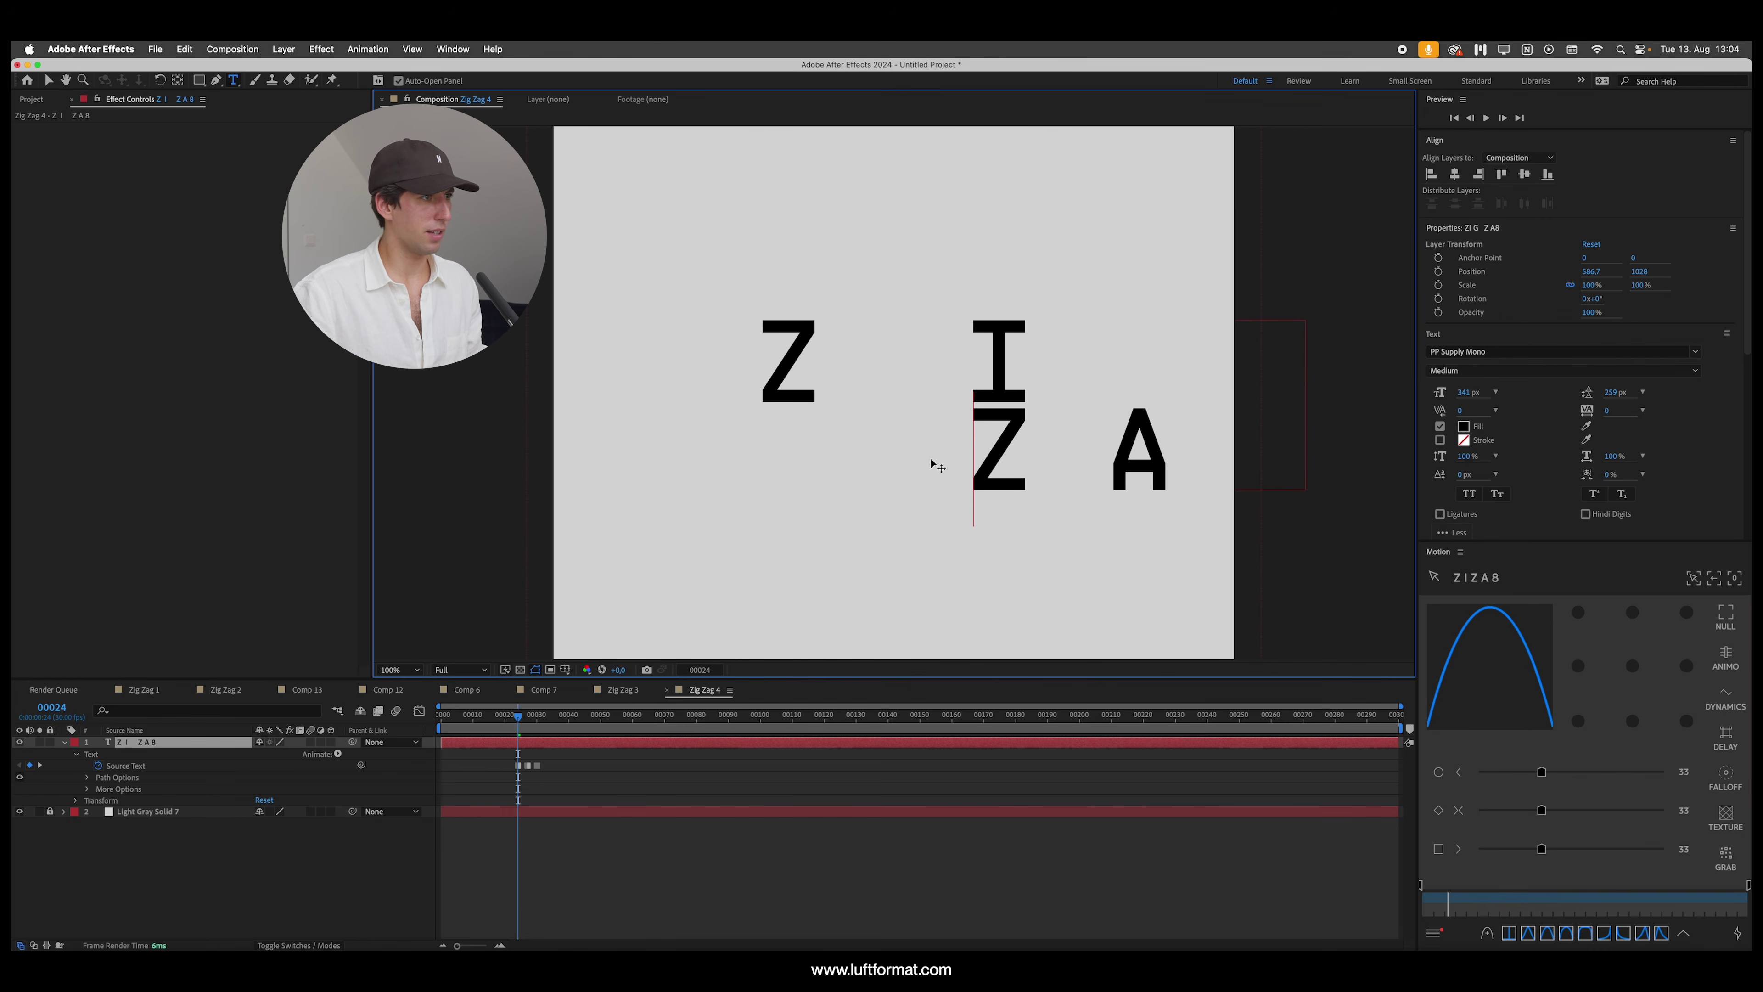
drag(1315, 454, 1239, 474)
key(BackSpace)
key(BackSpace)
text(2)
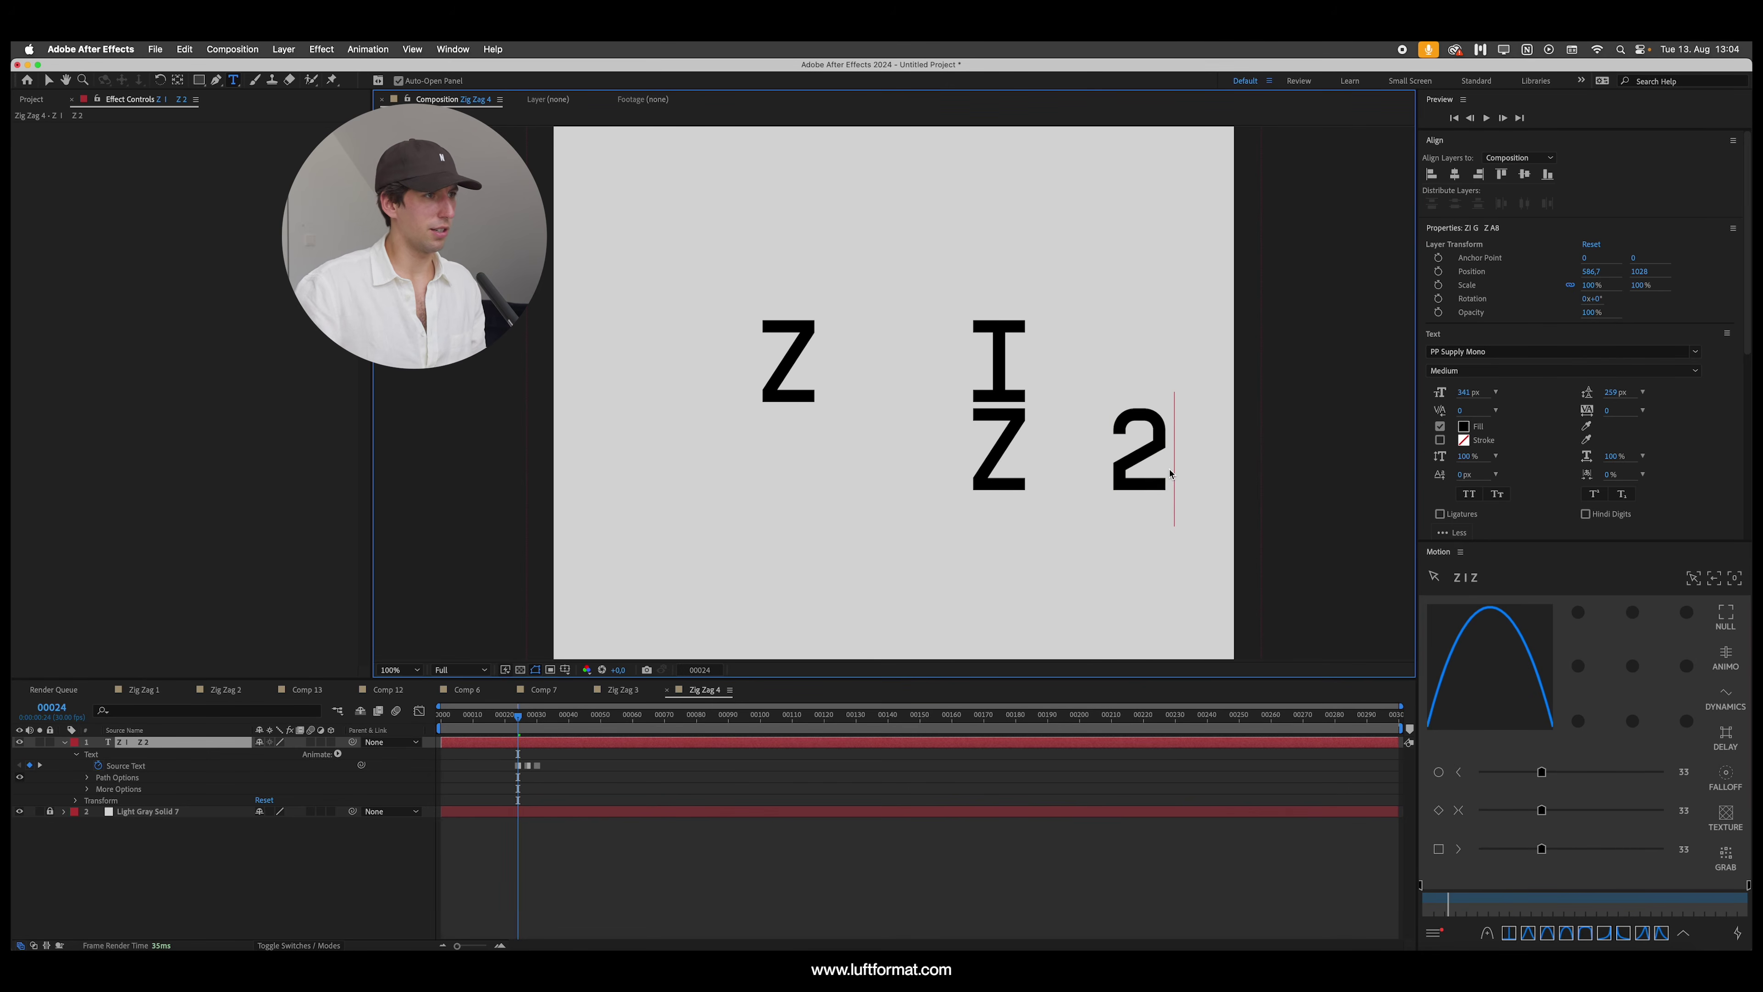
Step: At frame 22, replace the upper line's I with R and the lower line's Z with 4
click(686, 757)
key(Page_Up)
key(Page_Up)
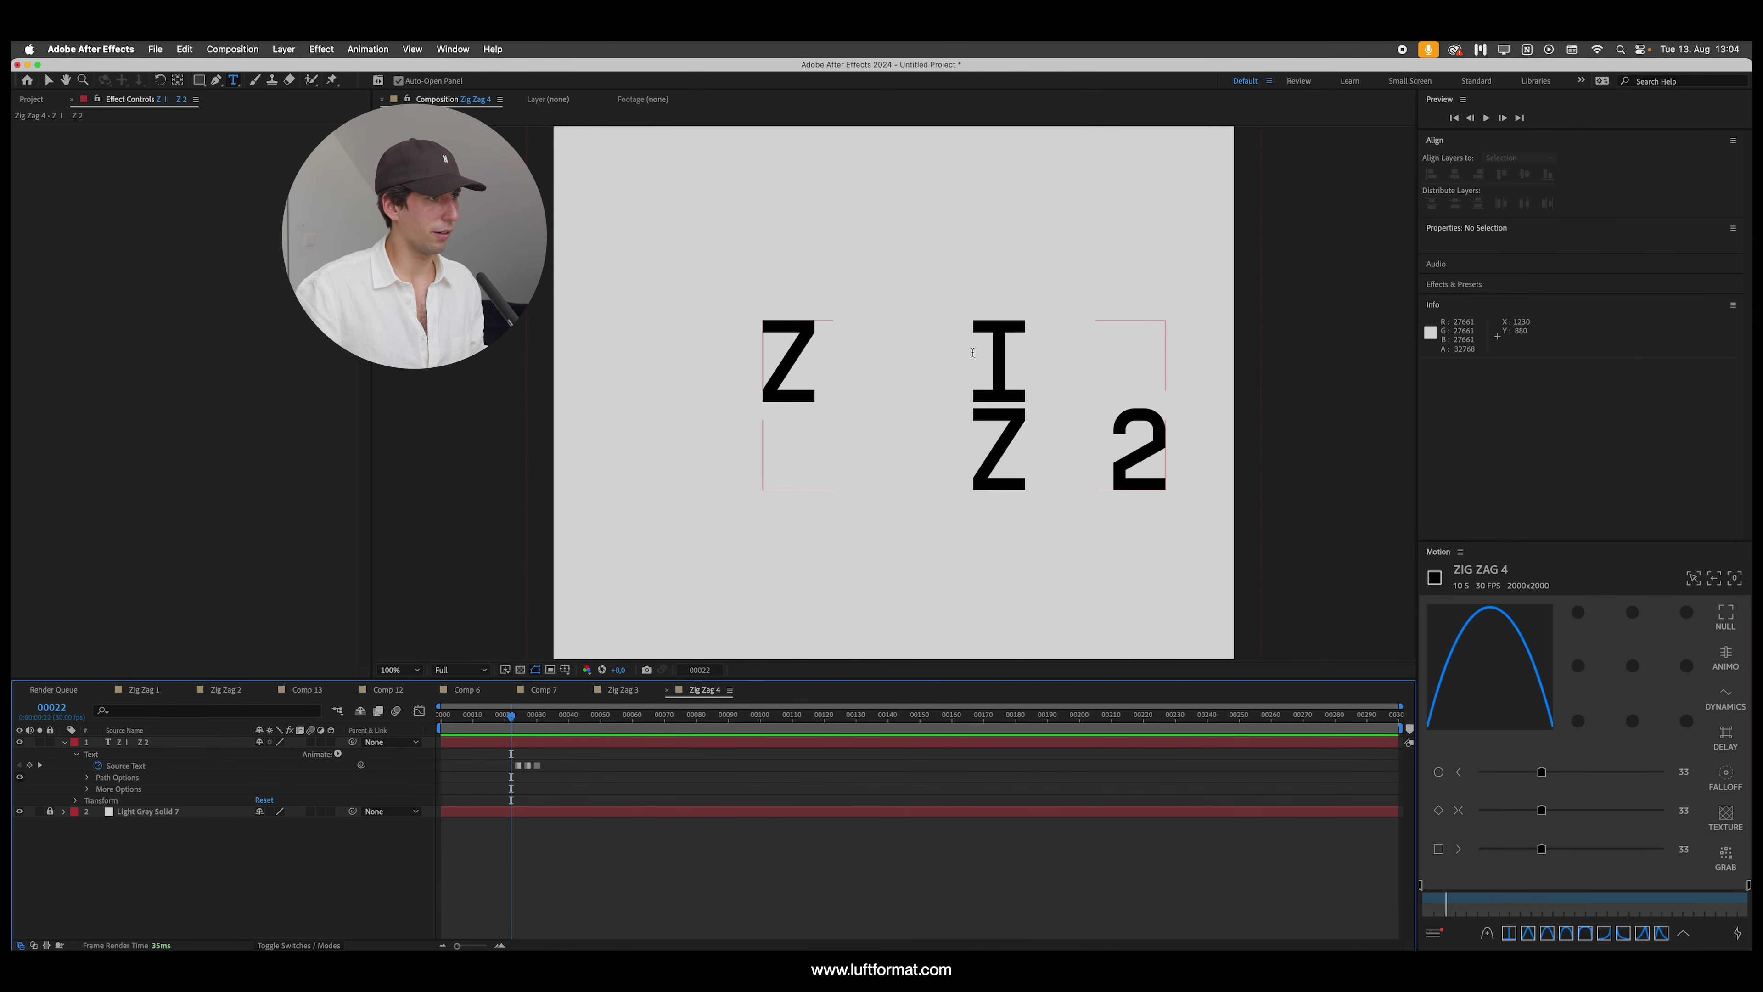
click(972, 352)
drag(1015, 351, 962, 366)
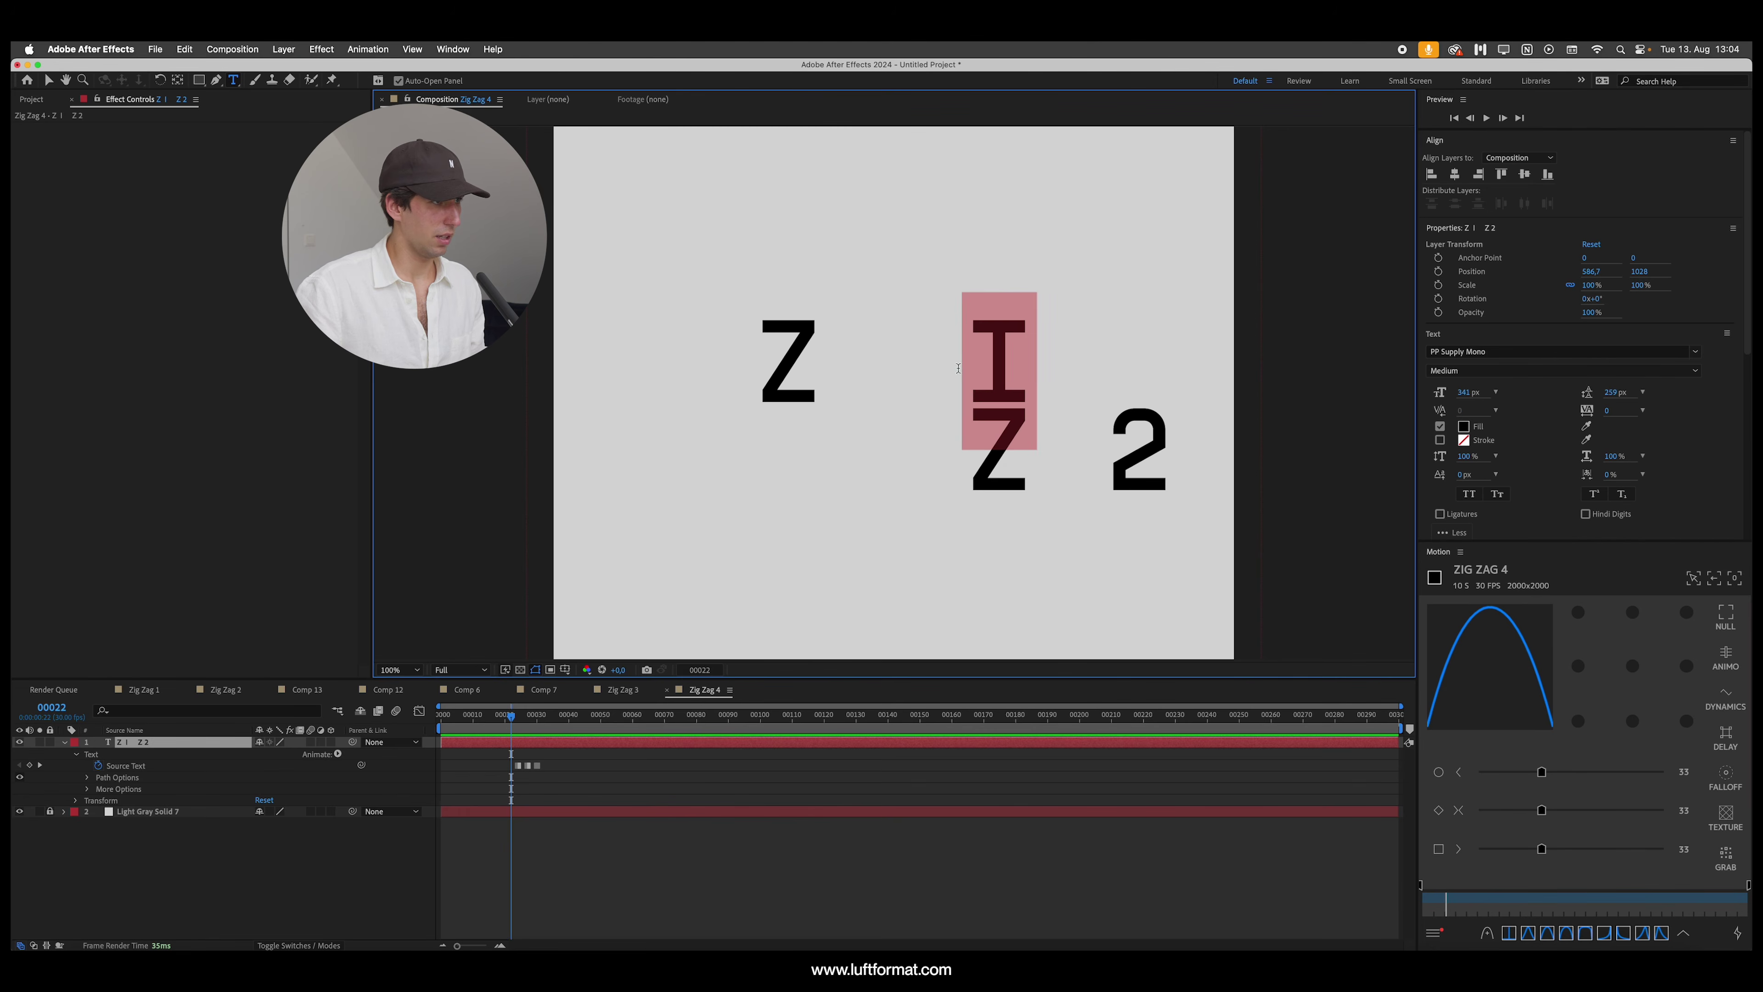
text(R)
key(Down)
key(shift+Left)
text(4)
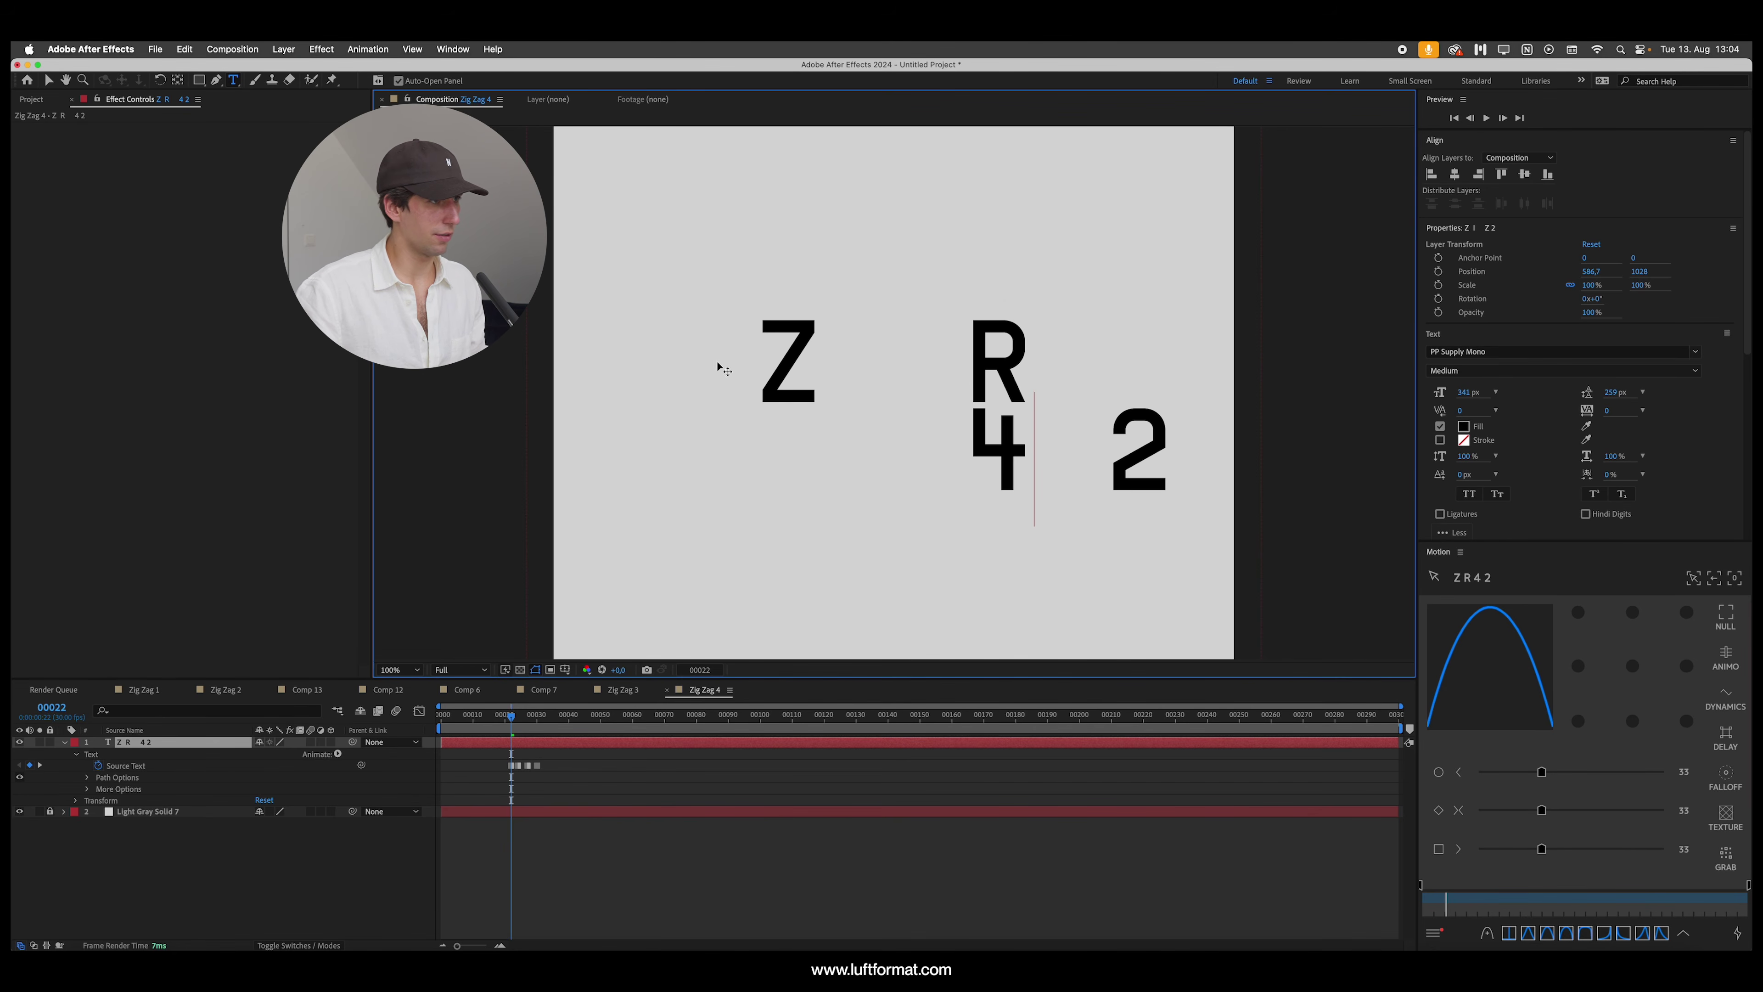
Step: At frame 19, drop the lower line one row with a blank line above it, keeping the 4 and 2 in their columns
click(48, 80)
key(Page_Up)
key(Page_Up)
key(Page_Up)
double_click(1145, 450)
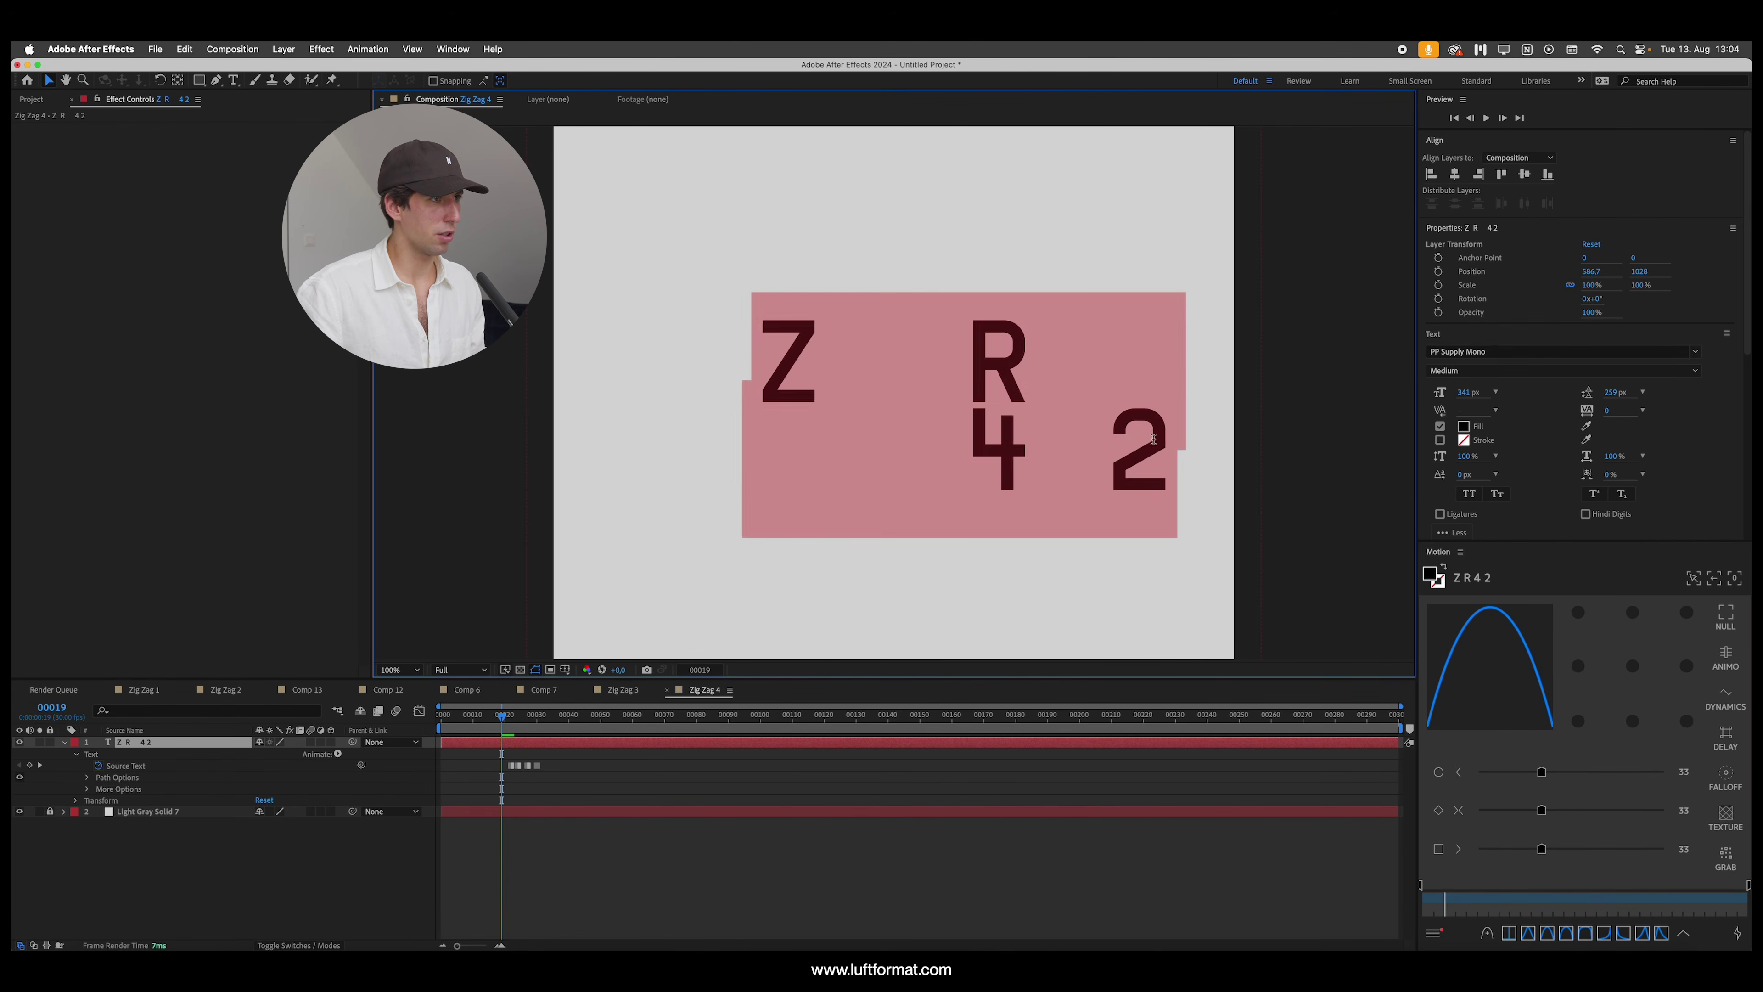
click(972, 449)
key(Return)
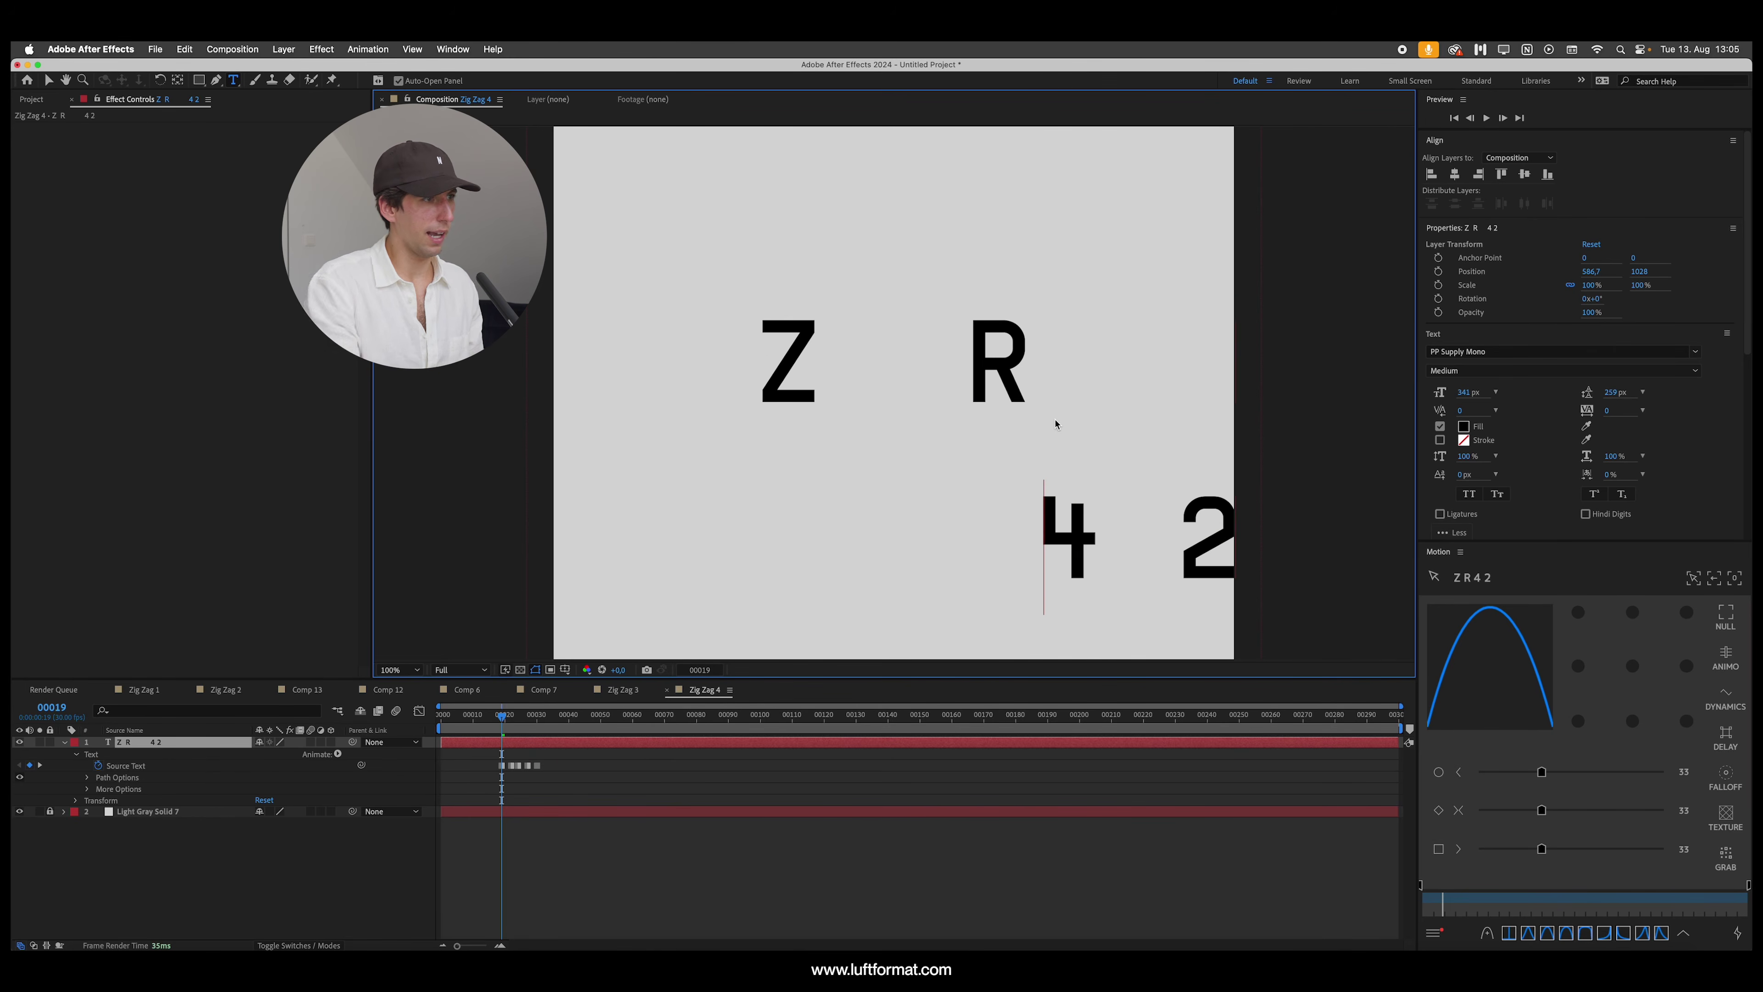
key(BackSpace)
key(End)
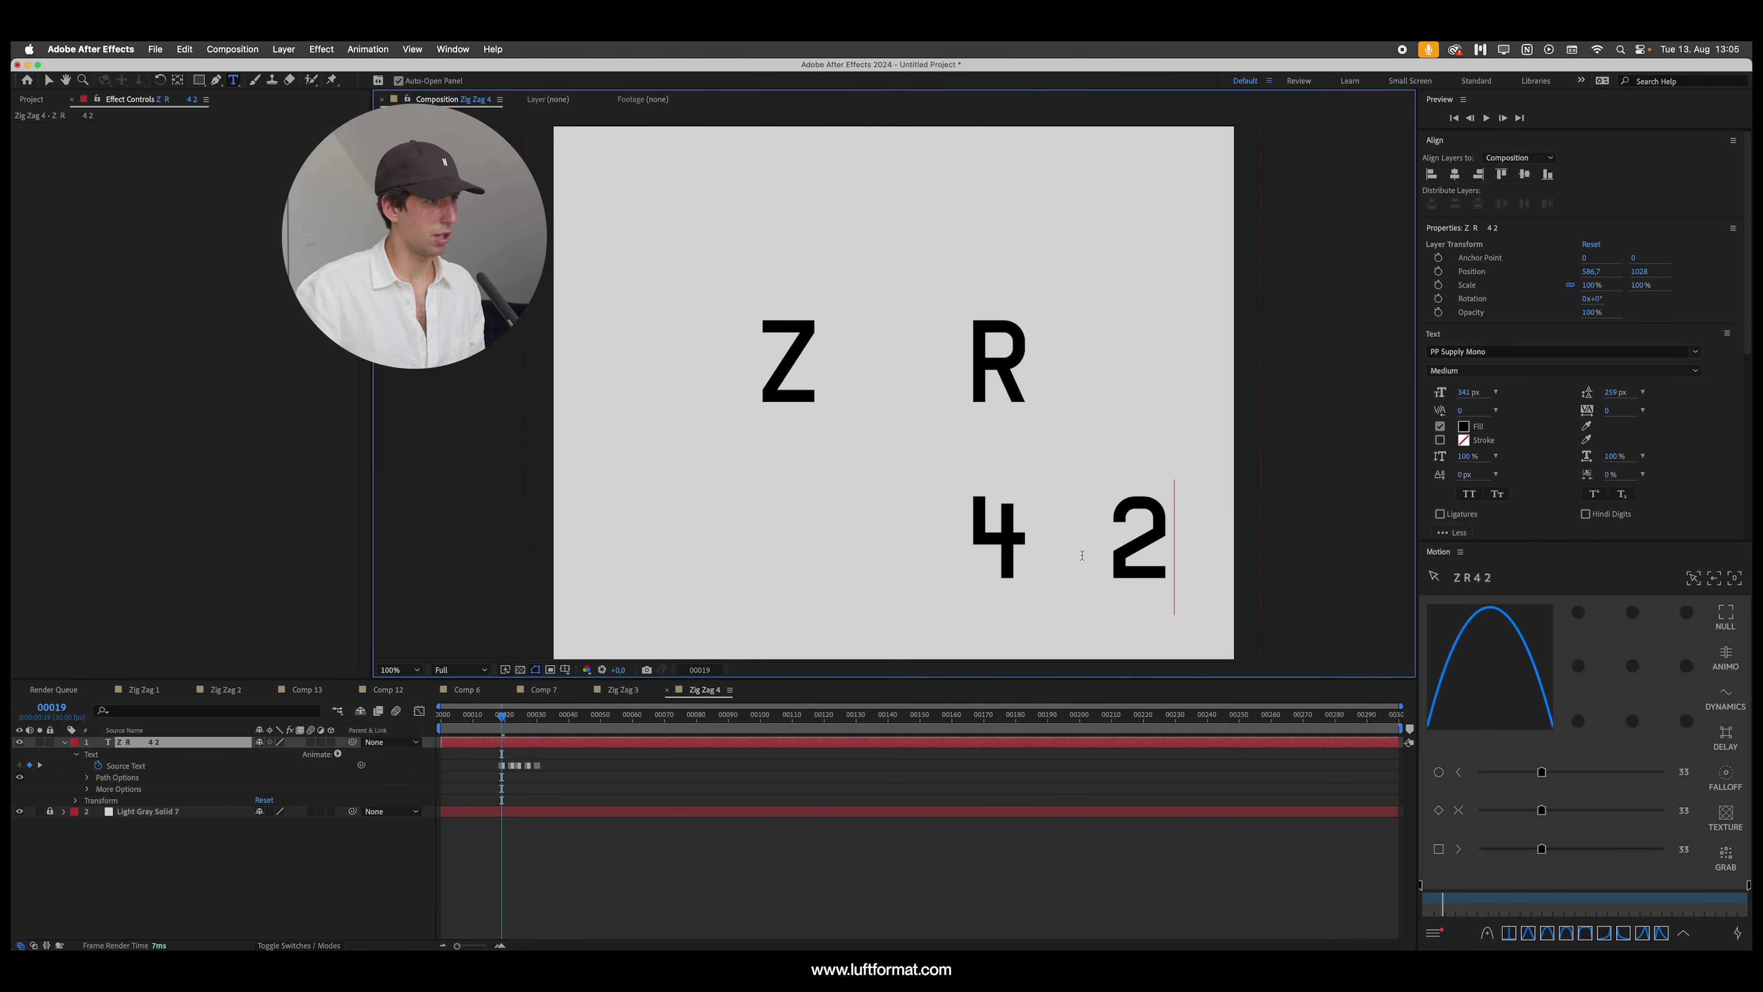
Step: Replace the lower line's 2 with 7 and the upper line's R with W
key(shift+Left)
text(7)
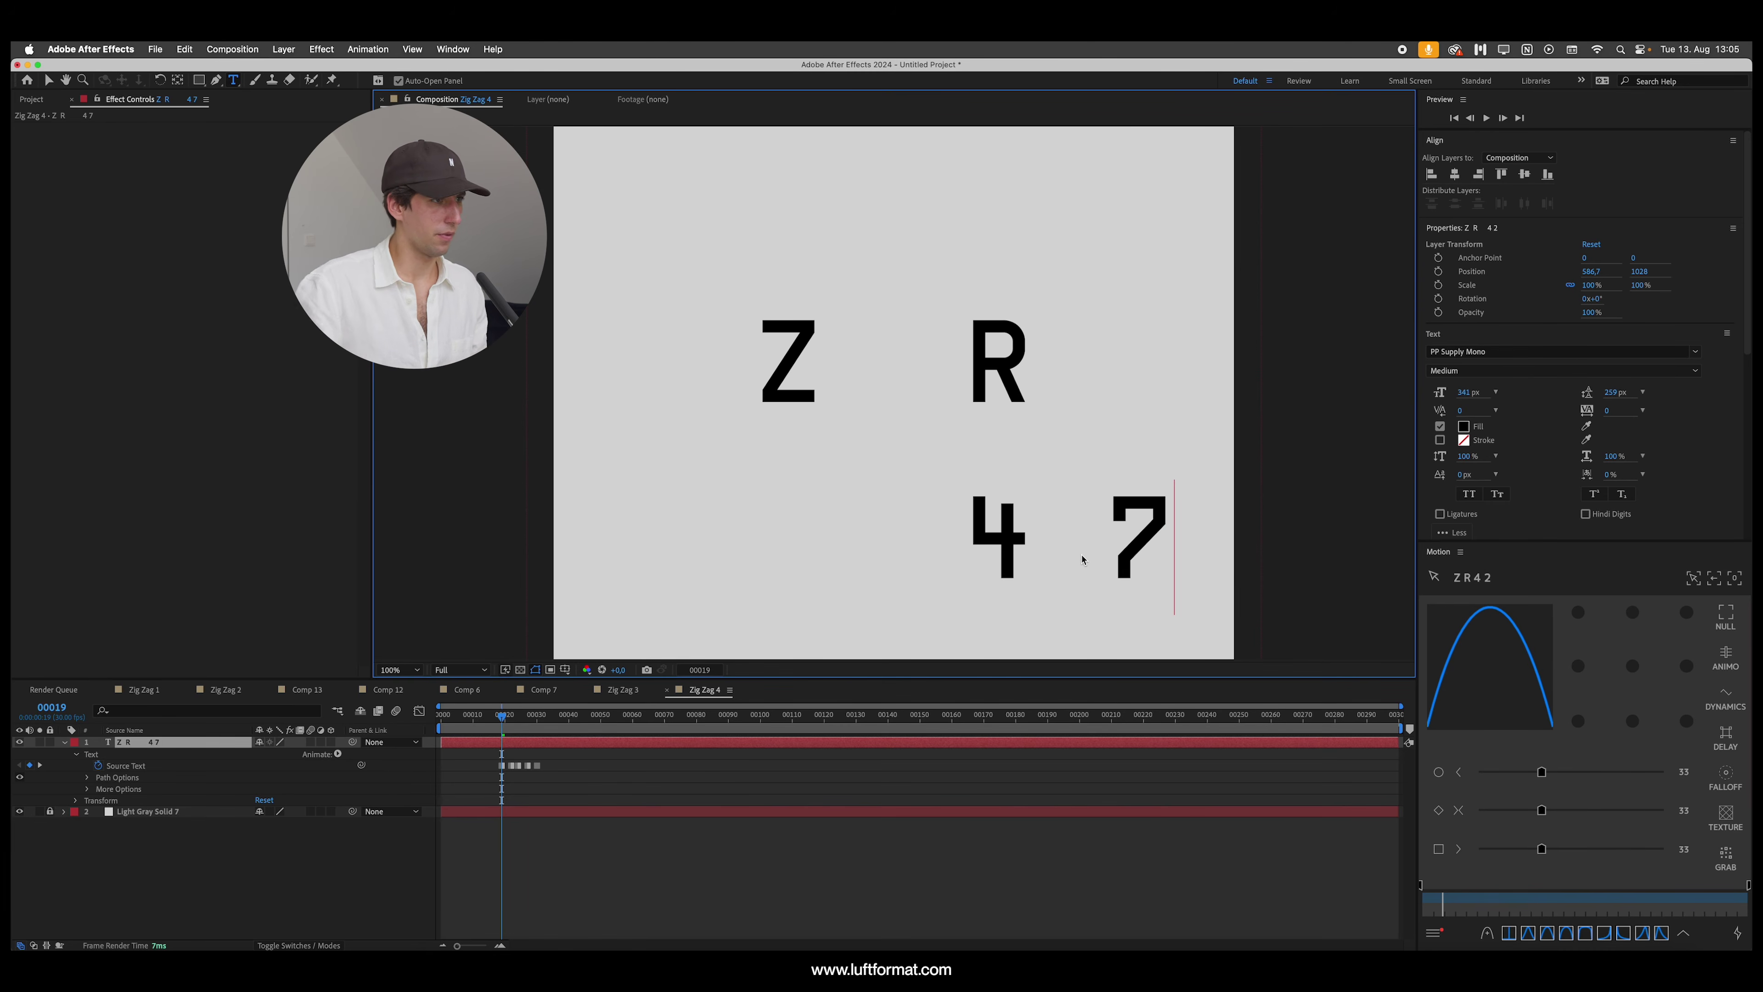
drag(1029, 359, 971, 363)
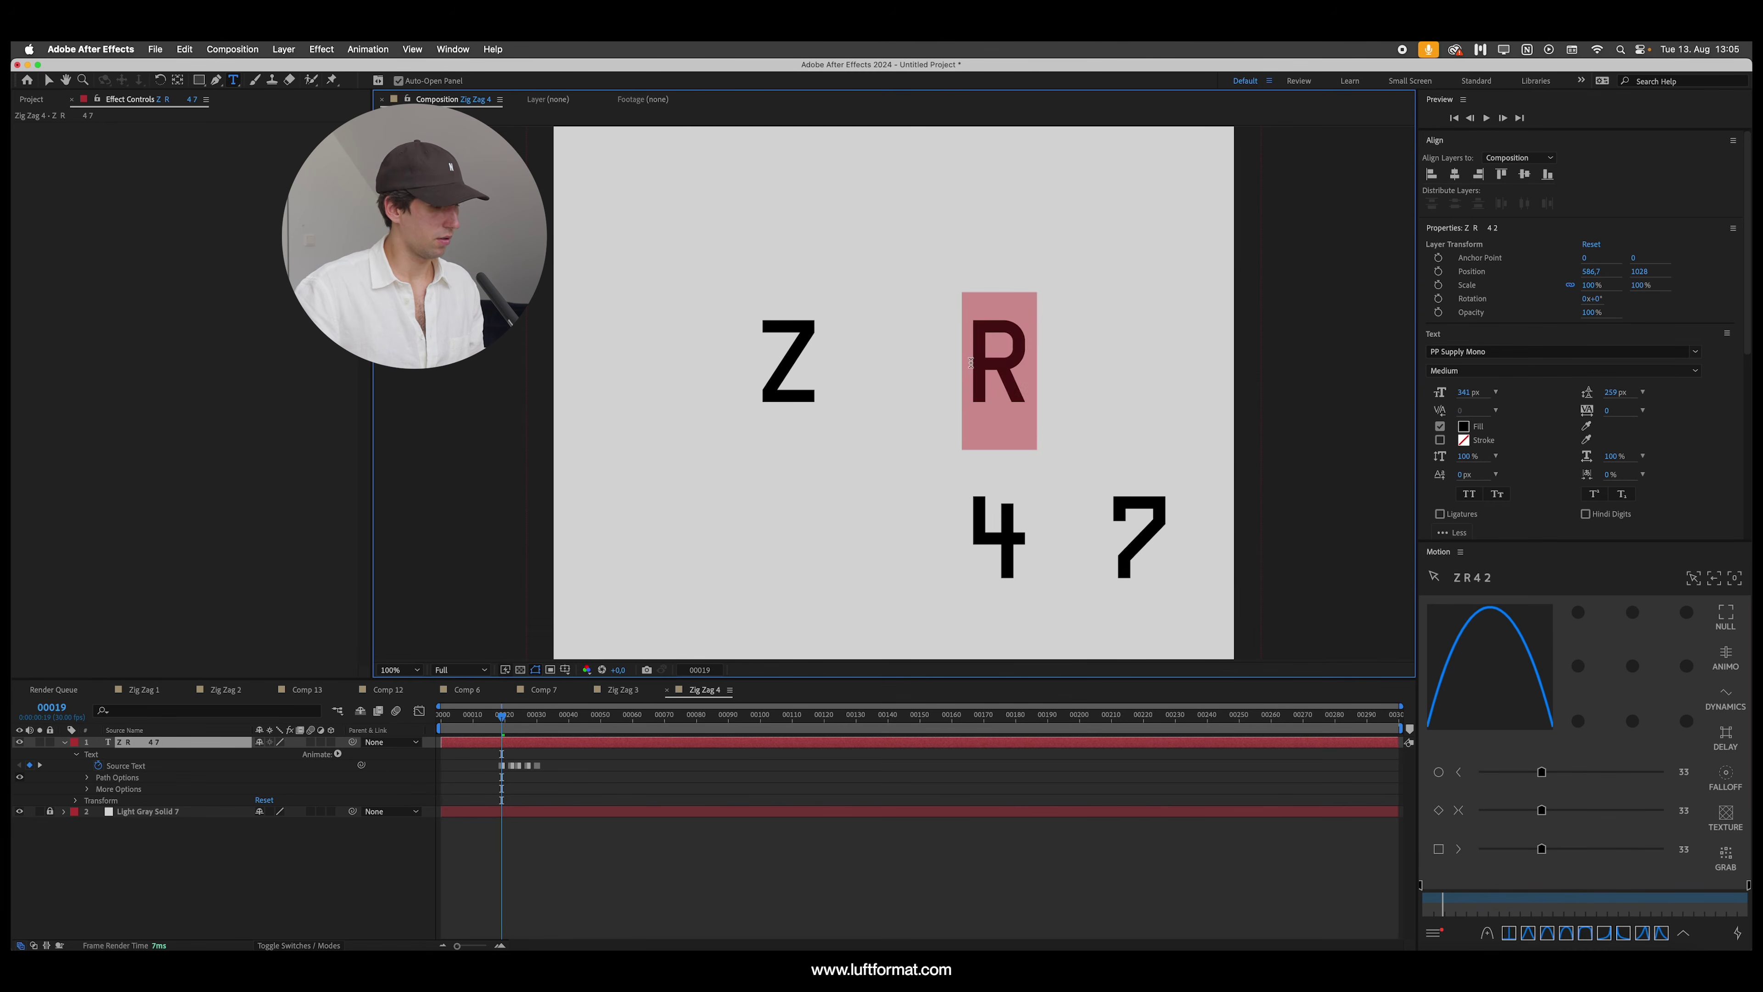
text(W)
click(49, 81)
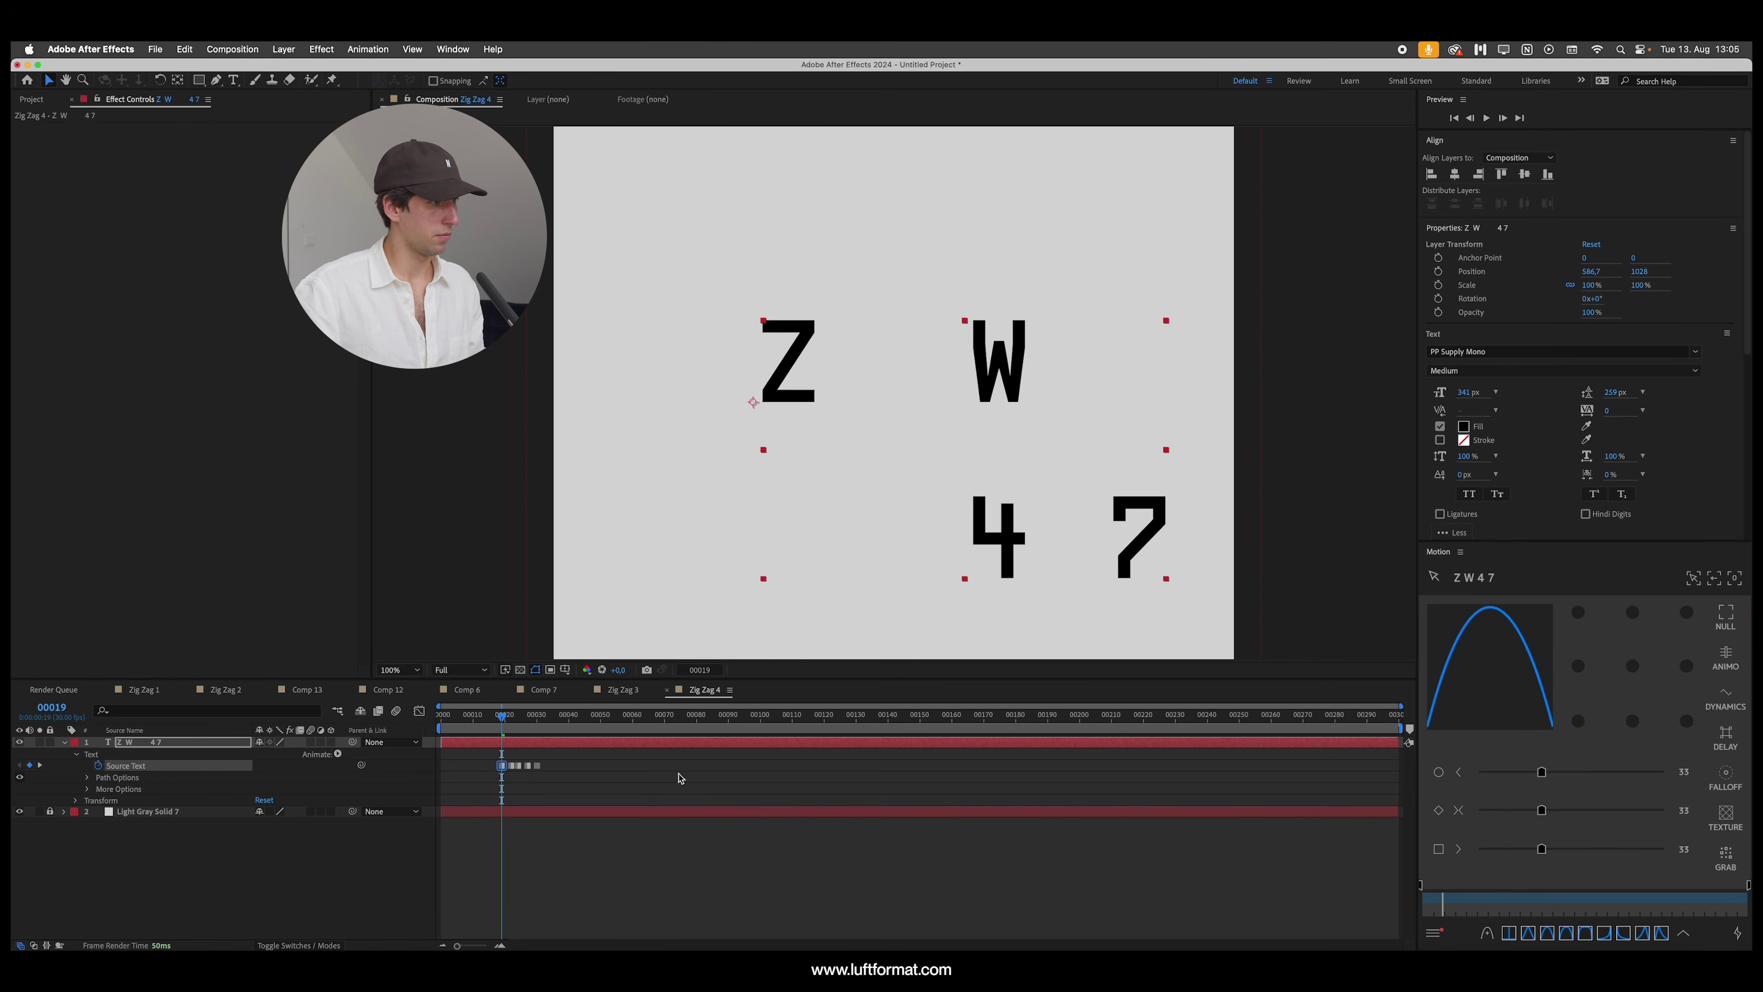
Step: Shift the first two Source Text keyframes one frame earlier, to frames 18 and 21, so all keyframes sit three frames apart
click(573, 771)
key(equal)
key(equal)
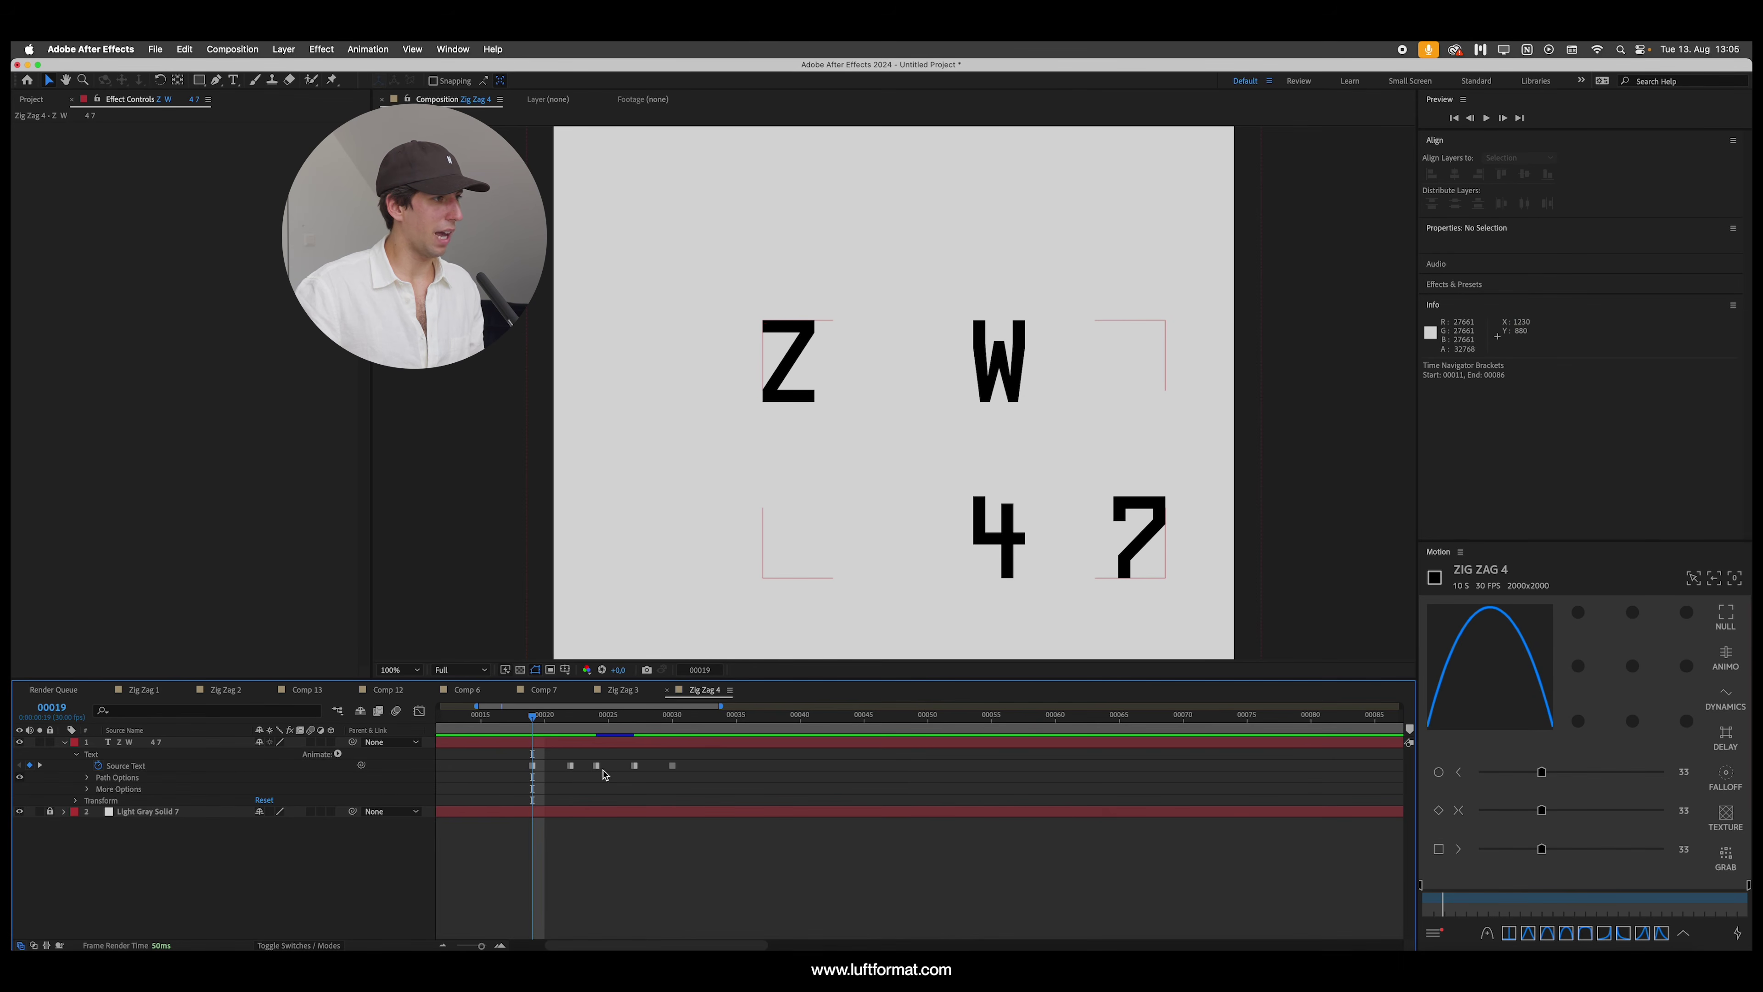
click(570, 766)
shift+click(533, 766)
drag(533, 766, 639, 715)
key(minus)
click(700, 770)
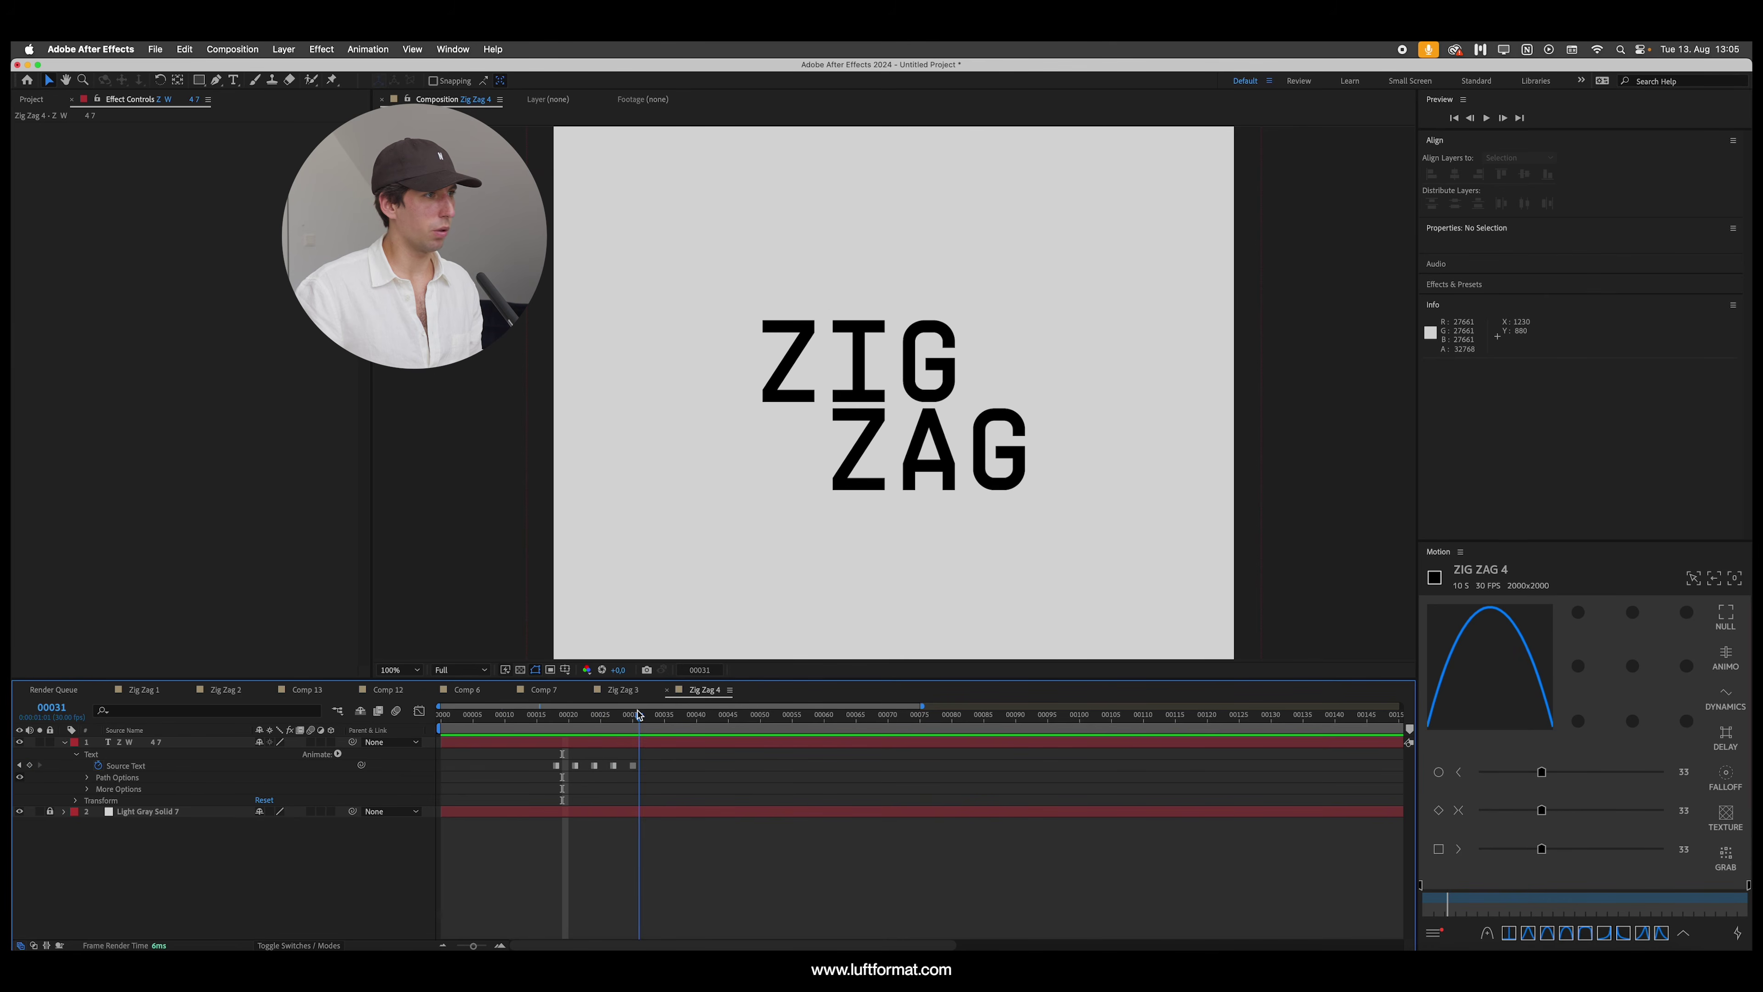
Step: End the work area near frame 41 and preview the scramble, comparing it with the reference Reel.mp4 in QuickTime Player
key(space)
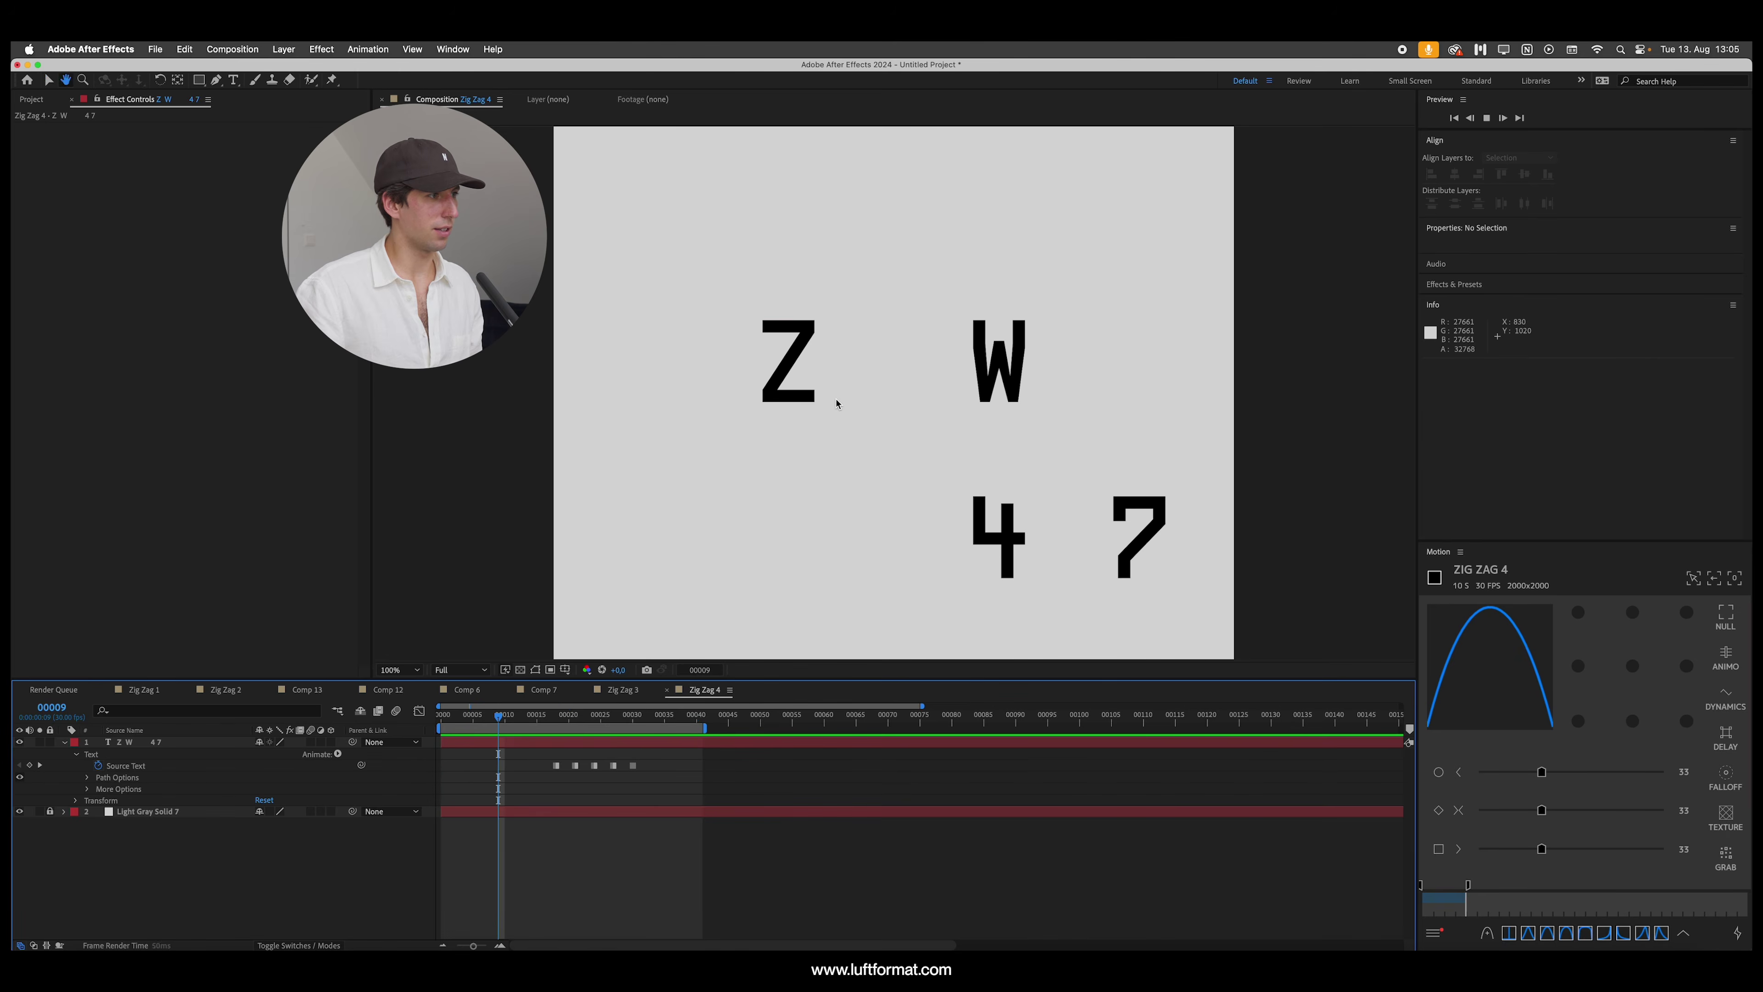
key(super+Tab)
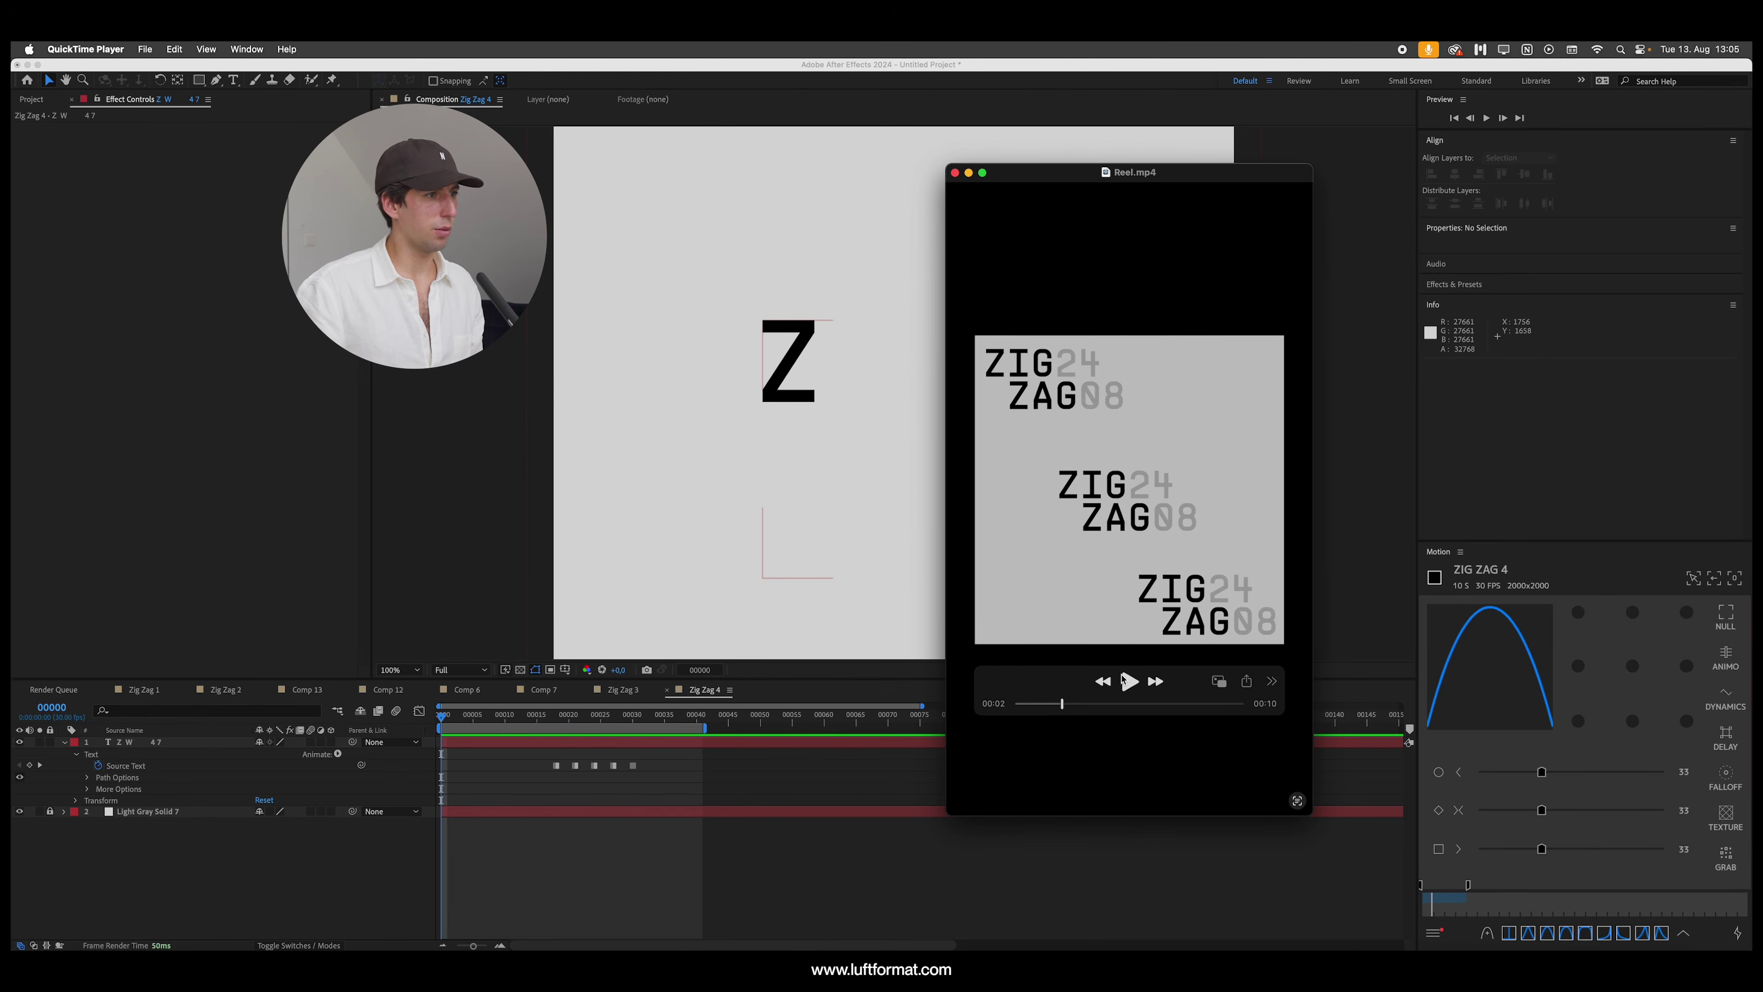
drag(1060, 710, 1063, 705)
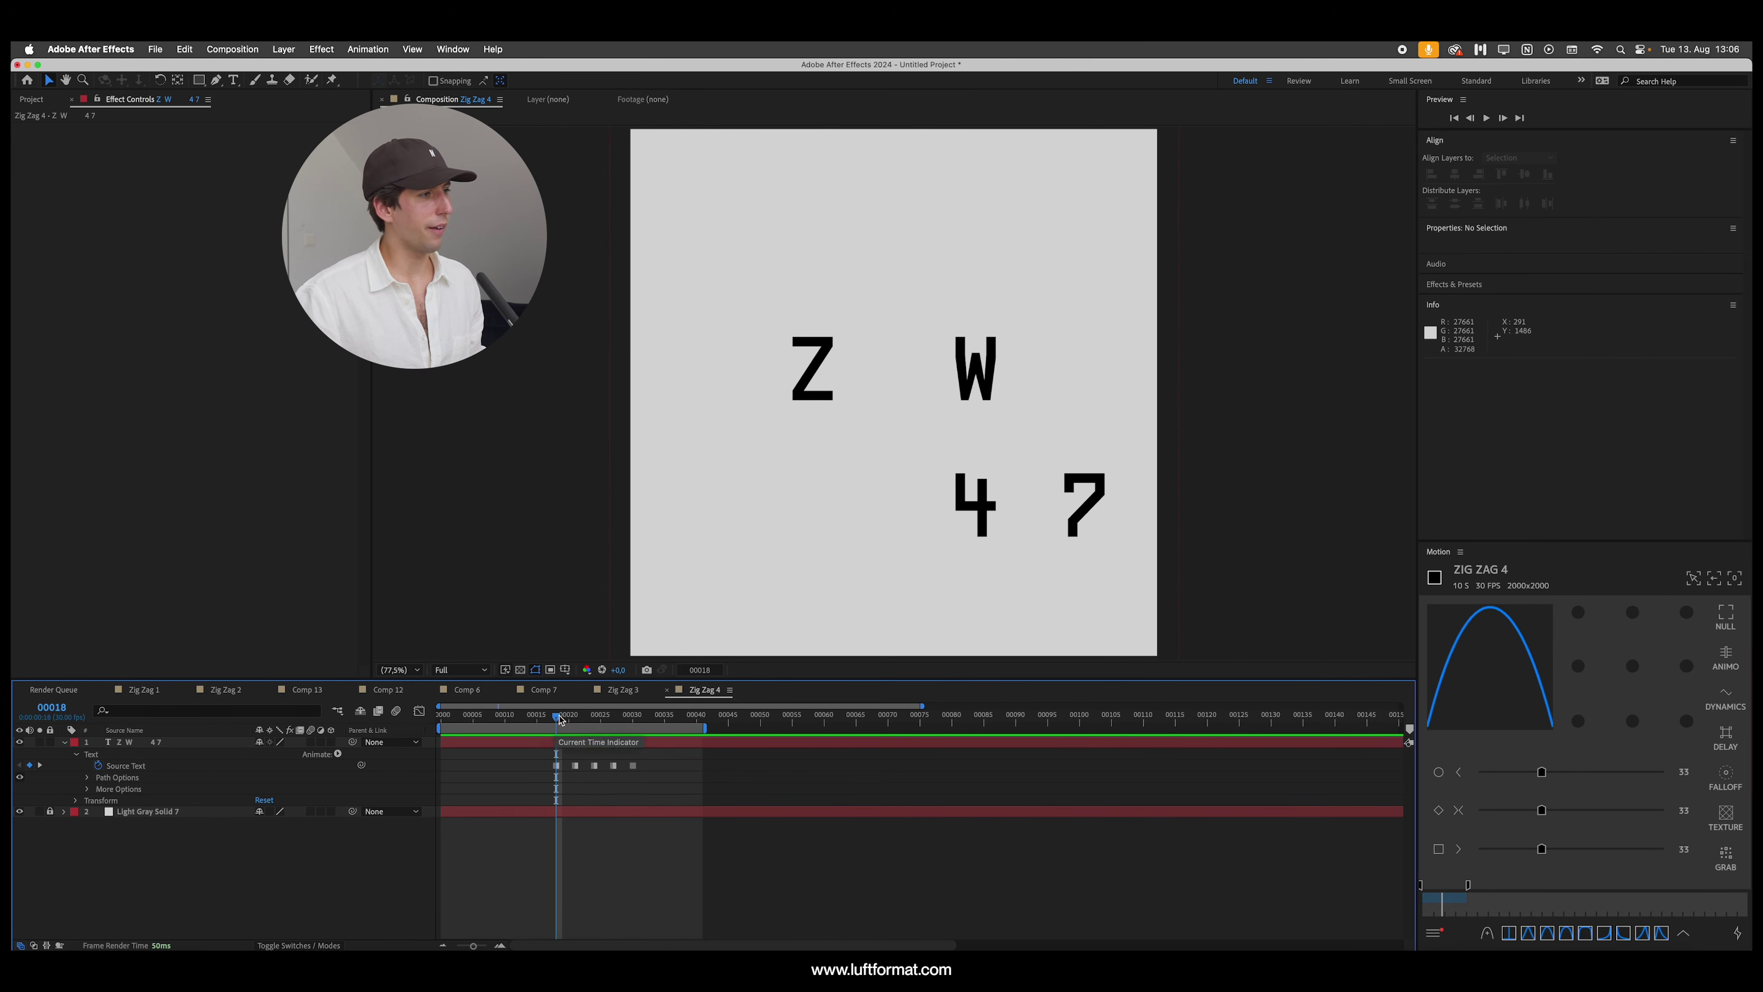
mouse_move(557, 715)
mouse_down()
mouse_move(631, 707)
mouse_move(575, 730)
mouse_up()
key(space)
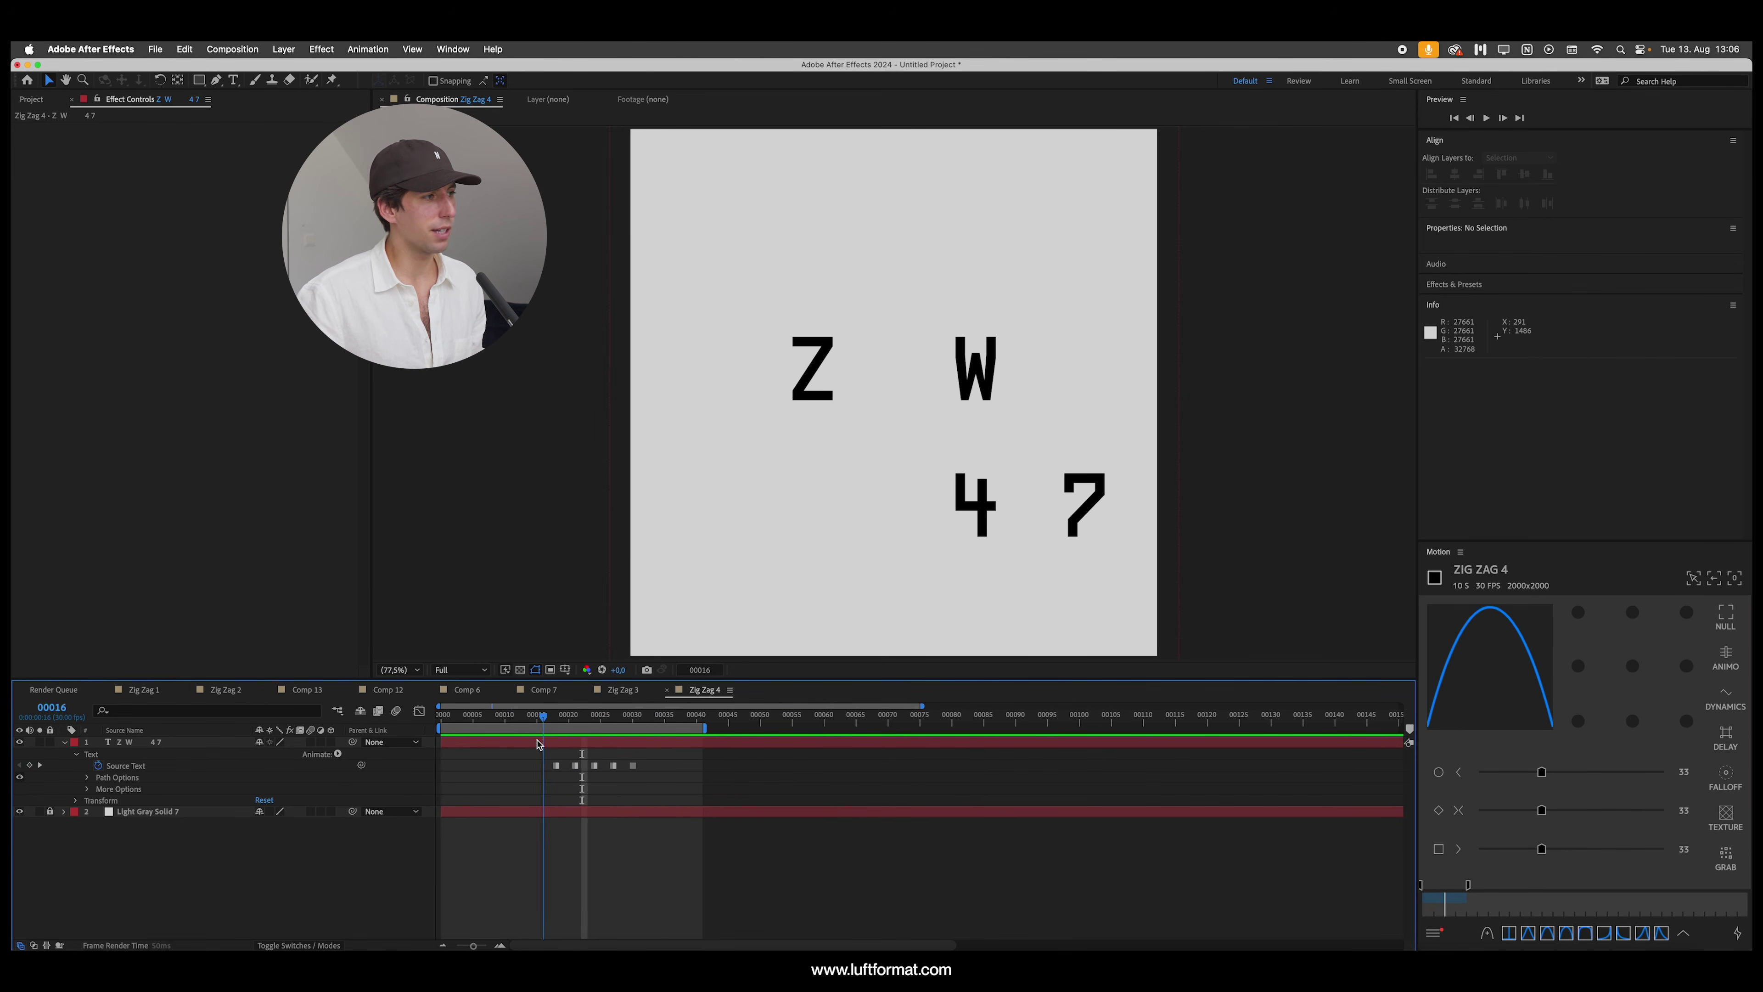